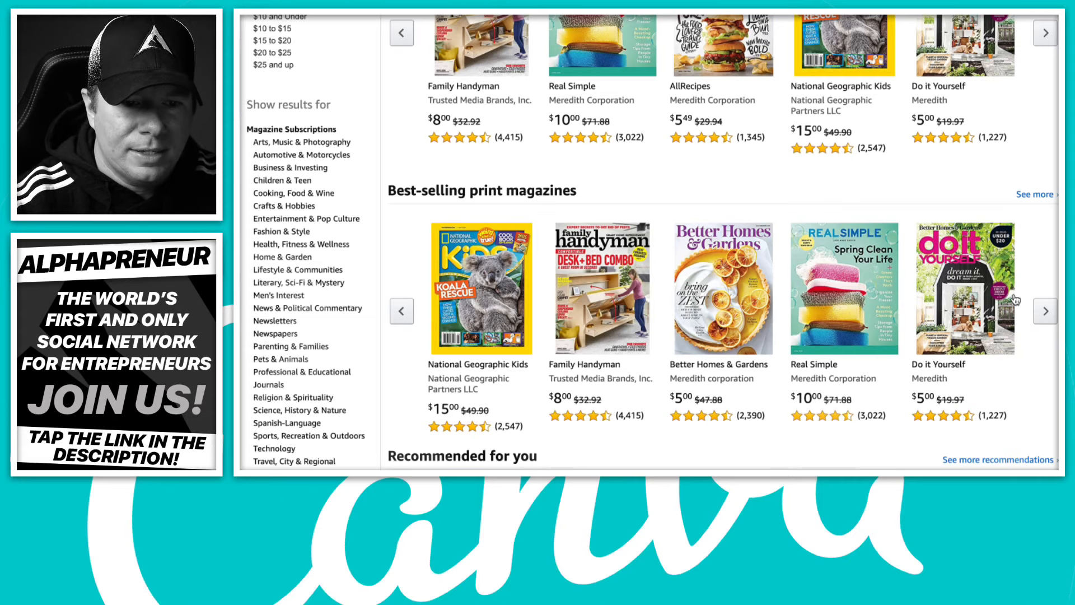
- Open the Food Network Magazine page from Amazon's best-selling print magazines and copy the magazine's title
left_click(1051, 315)
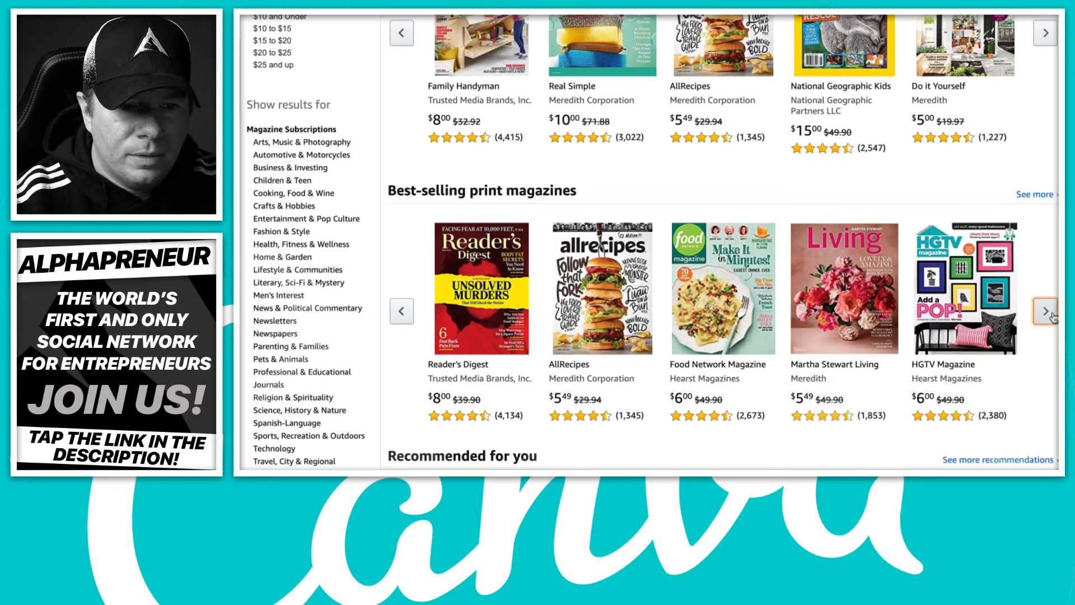
left_click(741, 296)
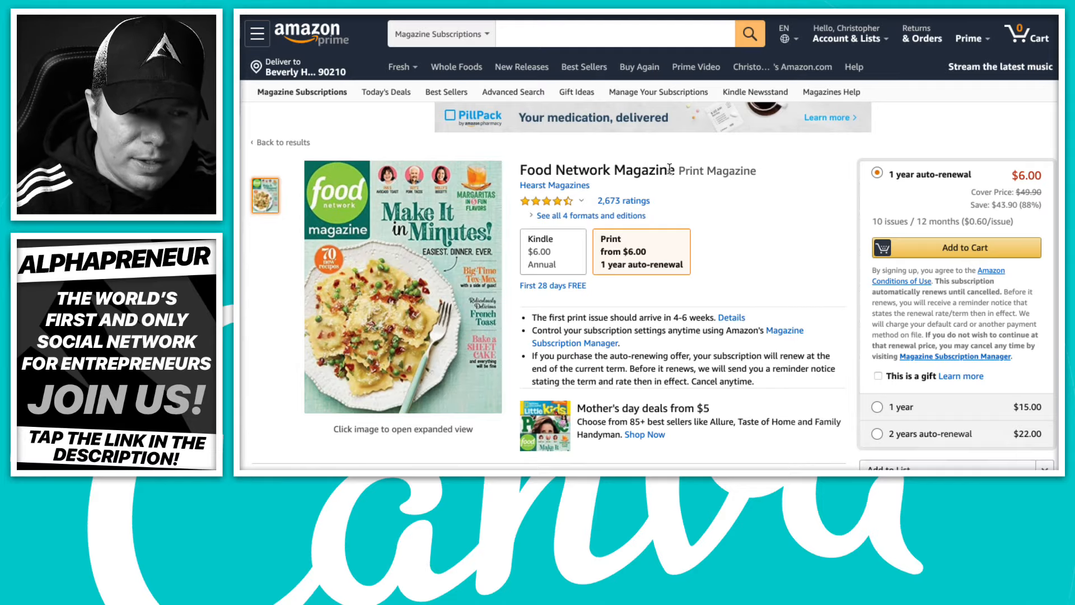
left_click_drag(671, 170, 522, 174)
key("ctrl+c")
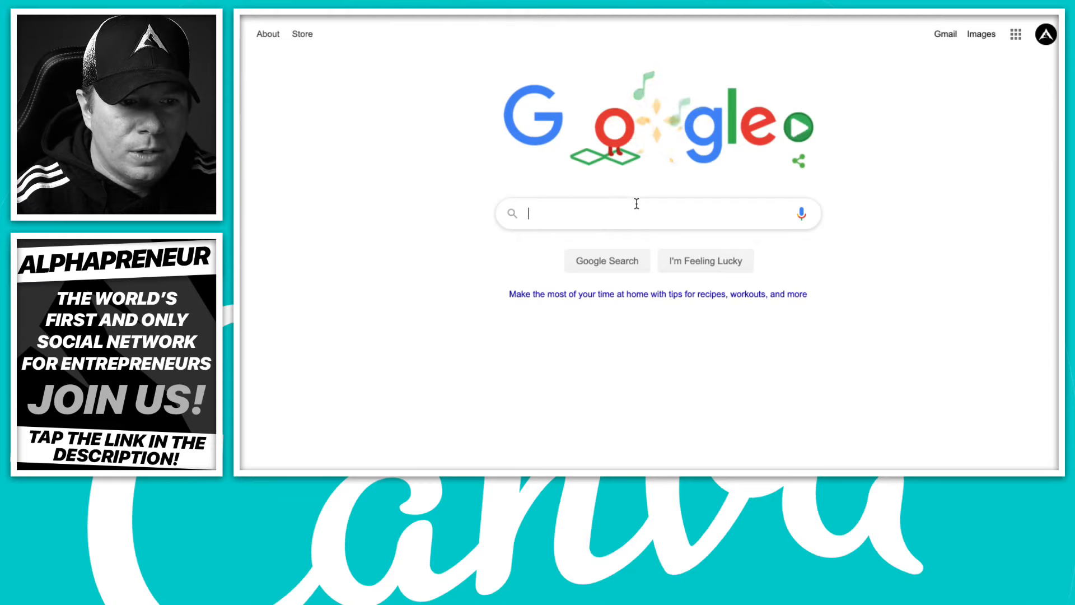
- Switch to Google and search for "Food Network Magazine COVERS" using the copied title
left_click(637, 205)
key("ctrl+v")
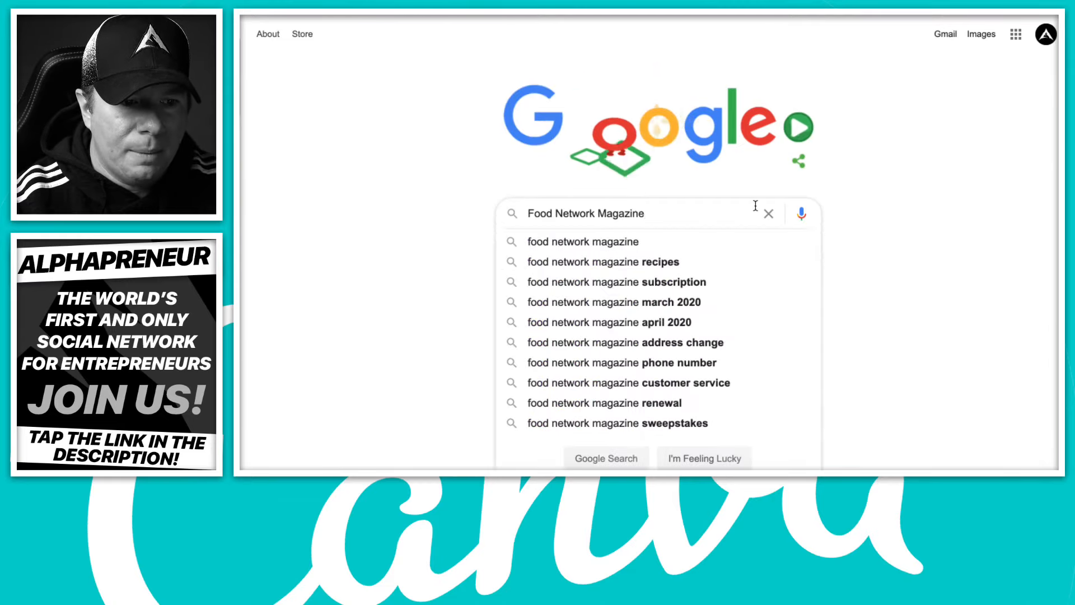
type("COVERS")
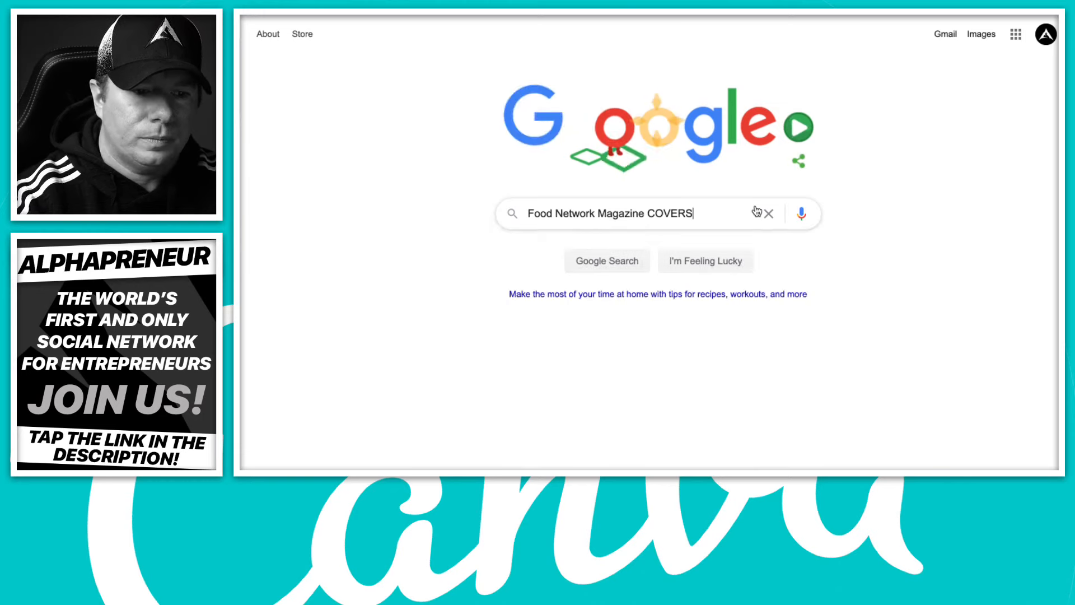
key("Return")
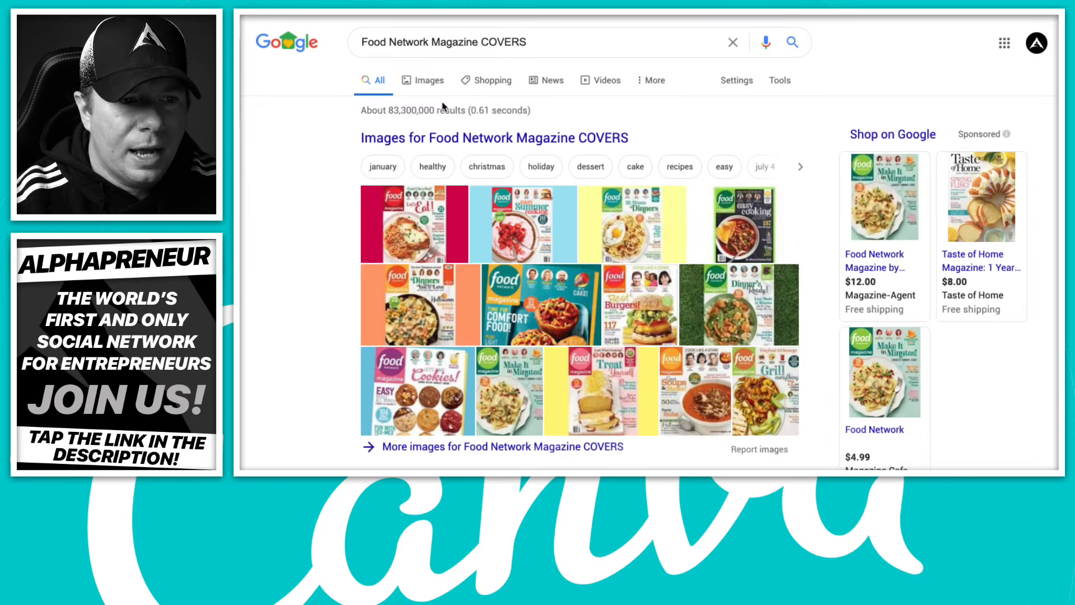
- Show the image results for the magazine covers and limit them to the Large size
left_click(419, 84)
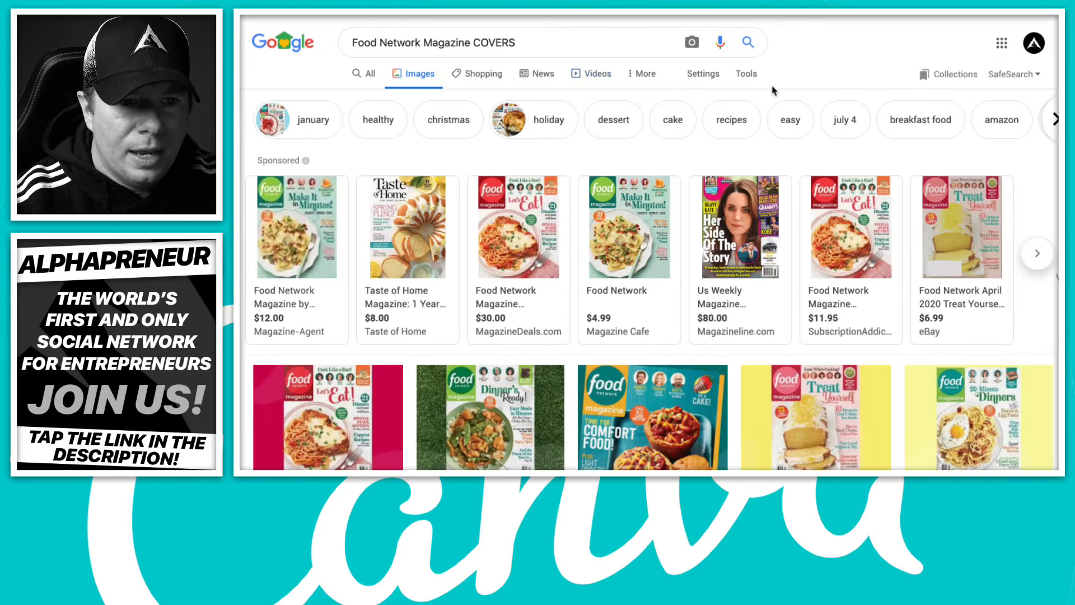
left_click(751, 74)
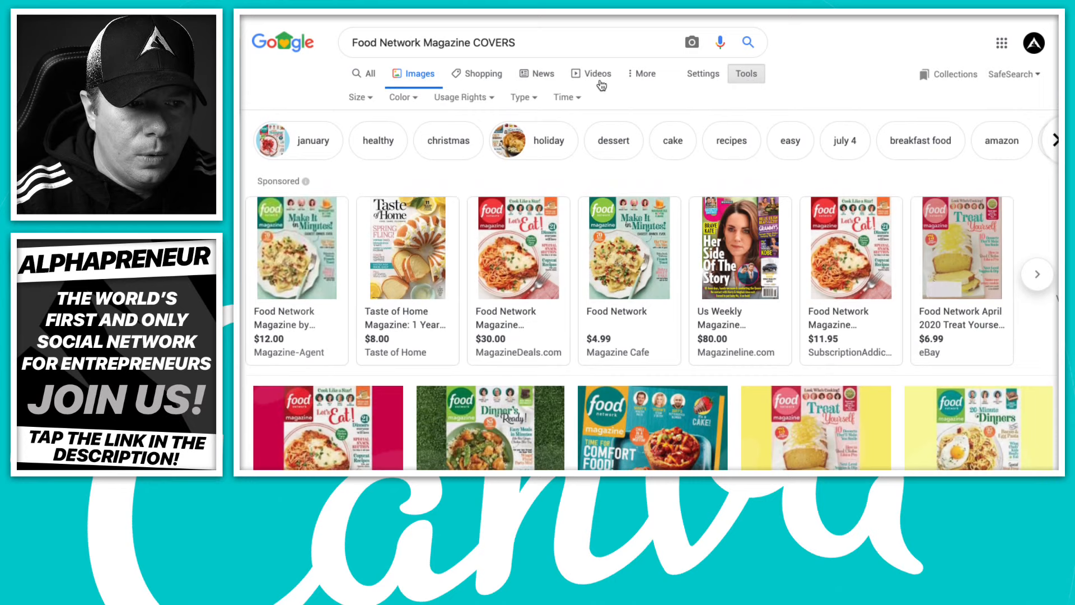
left_click(359, 99)
left_click(369, 140)
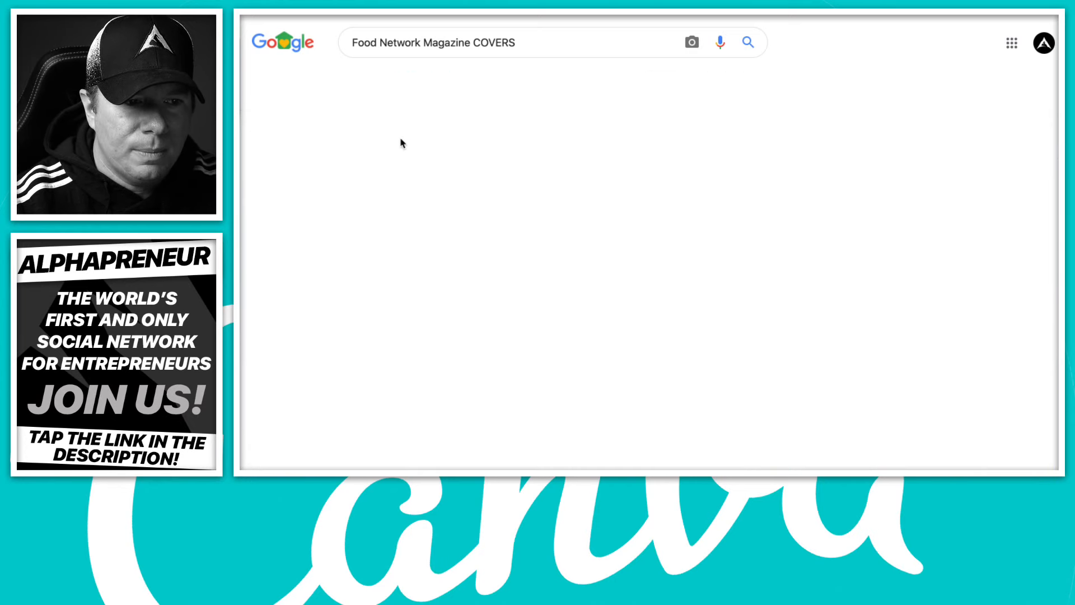
- Browse the large cover images and compare their layouts, headlines, colors and food photos for design ideas
scroll(588, 229, "down", 3)
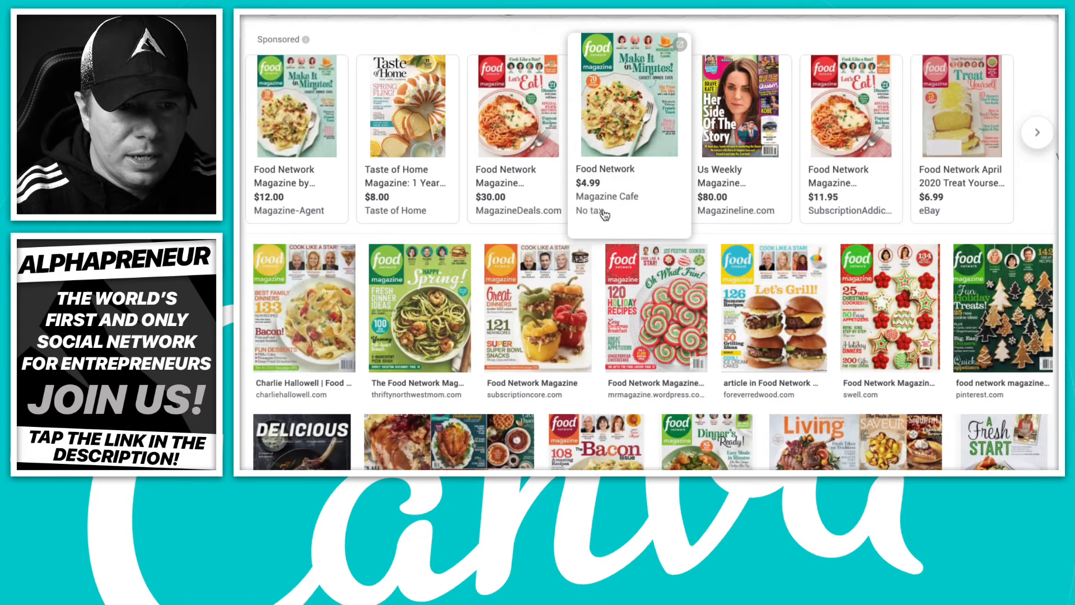
scroll(1034, 209, "down", 3)
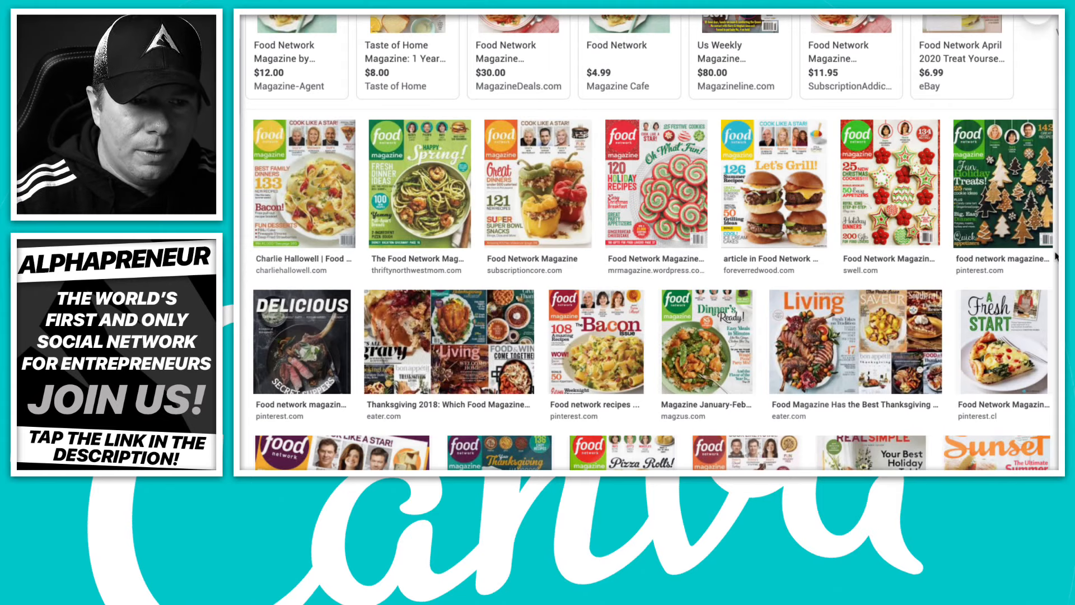
scroll(995, 338, "down", 1)
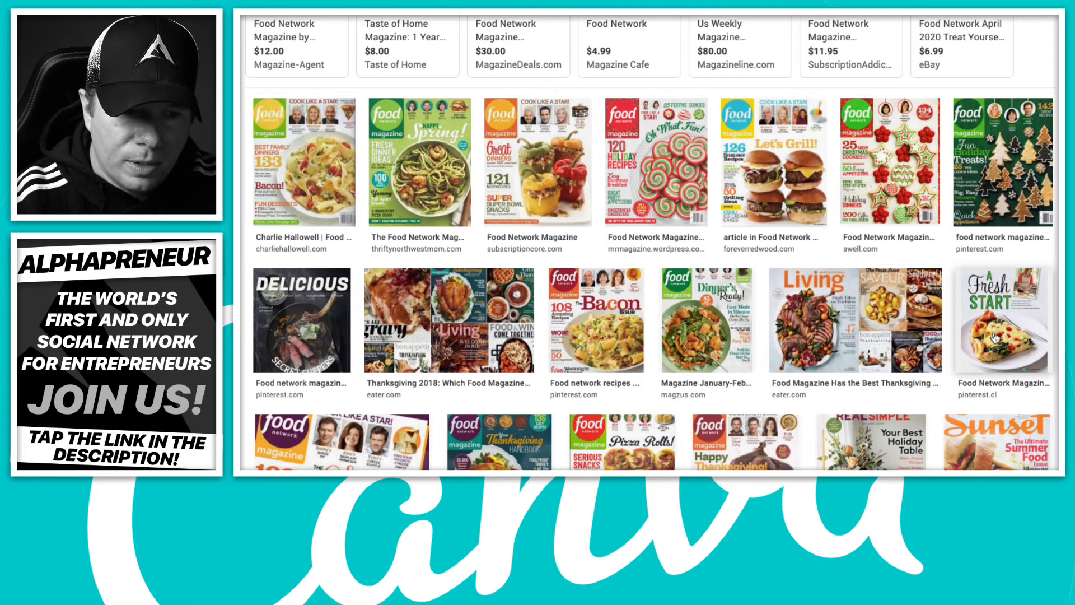
scroll(997, 359, "down", 1)
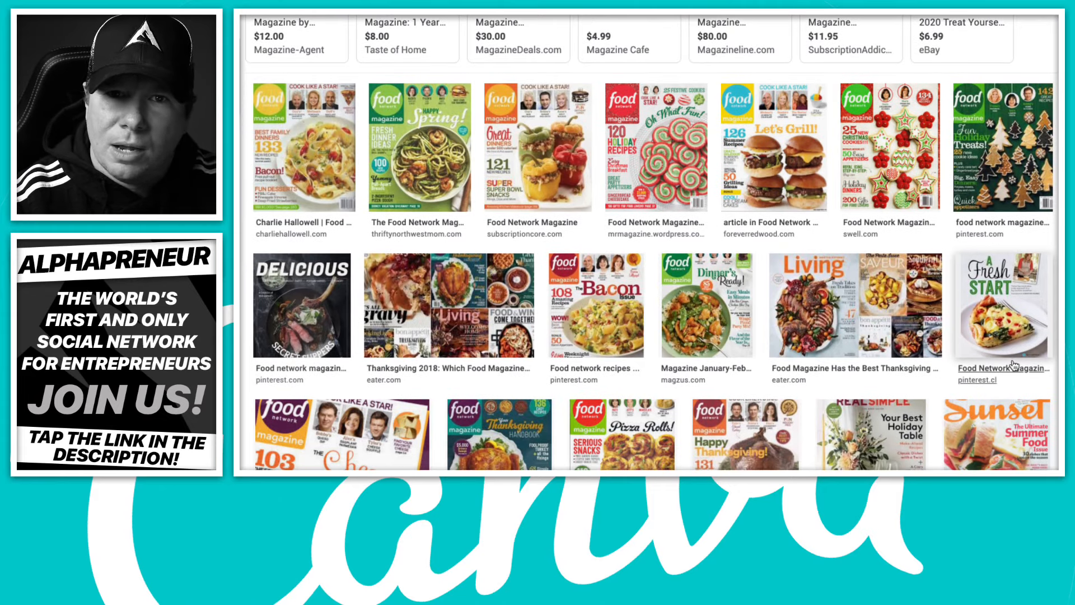
scroll(997, 362, "down", 1)
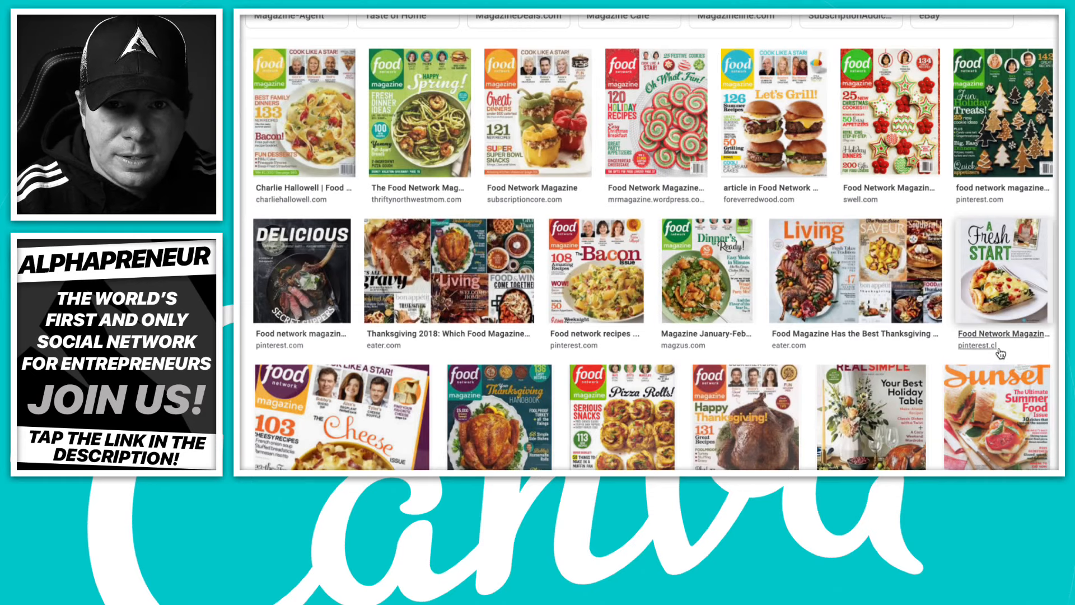
scroll(1001, 353, "down", 1)
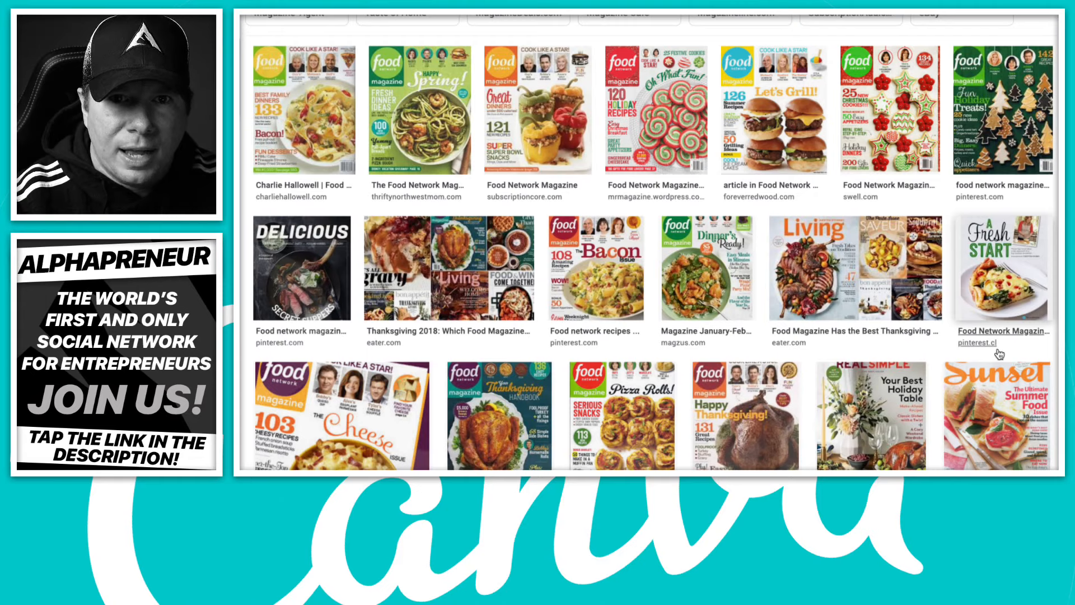
scroll(1001, 354, "down", 1)
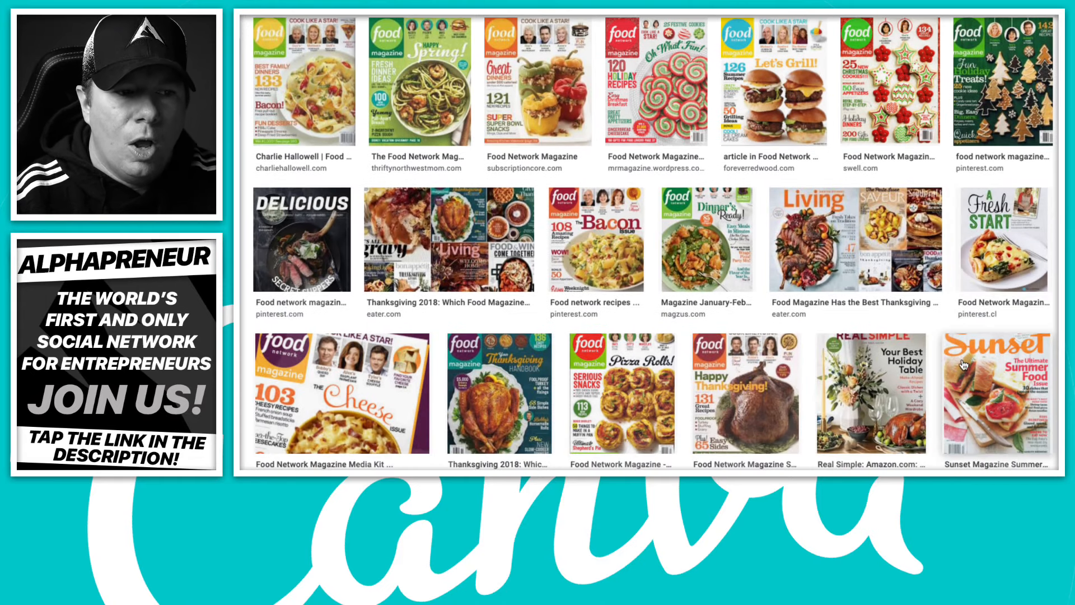
scroll(971, 358, "down", 2)
scroll(971, 359, "down", 3)
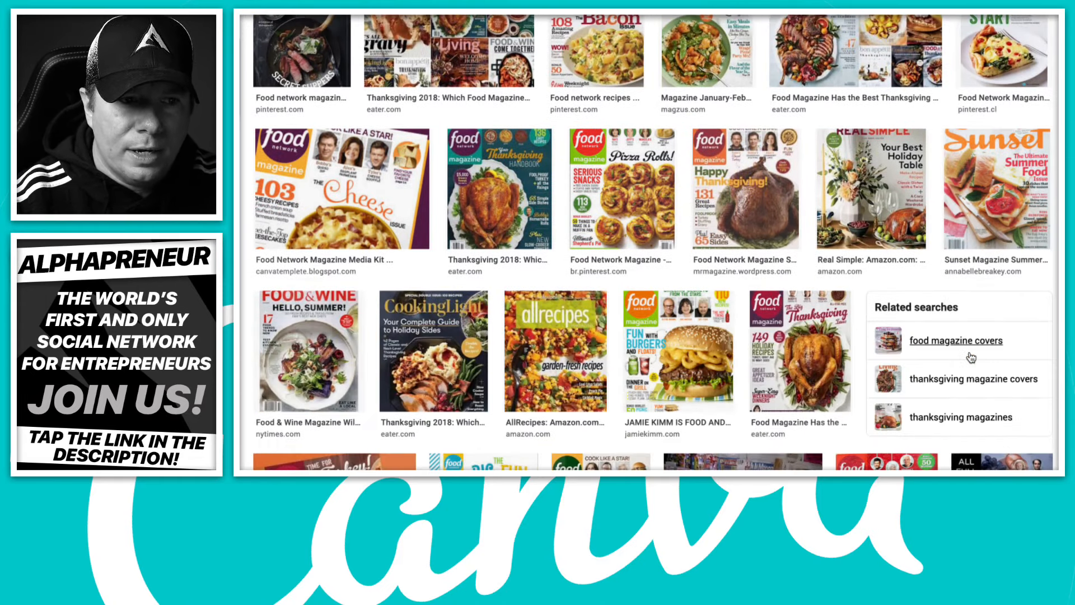
scroll(972, 357, "down", 1)
scroll(972, 357, "down", 1)
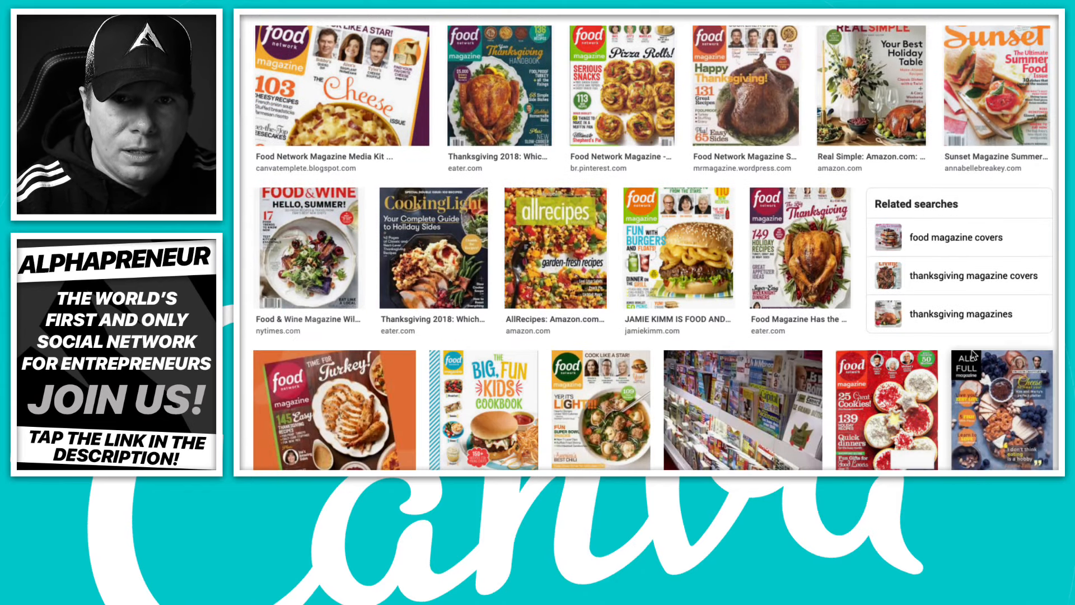
scroll(972, 357, "down", 1)
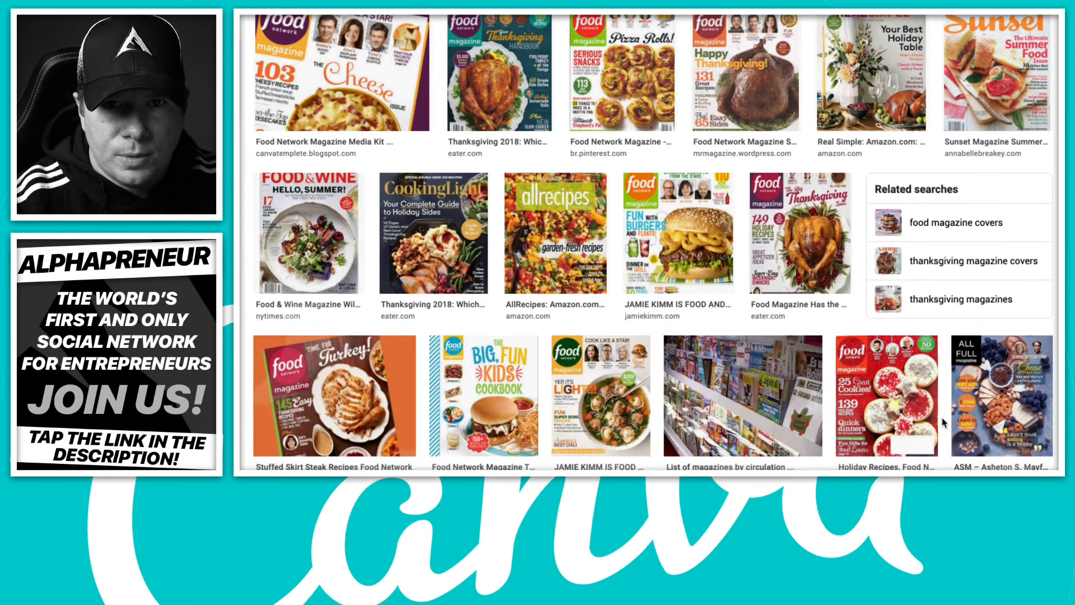
scroll(943, 420, "down", 3)
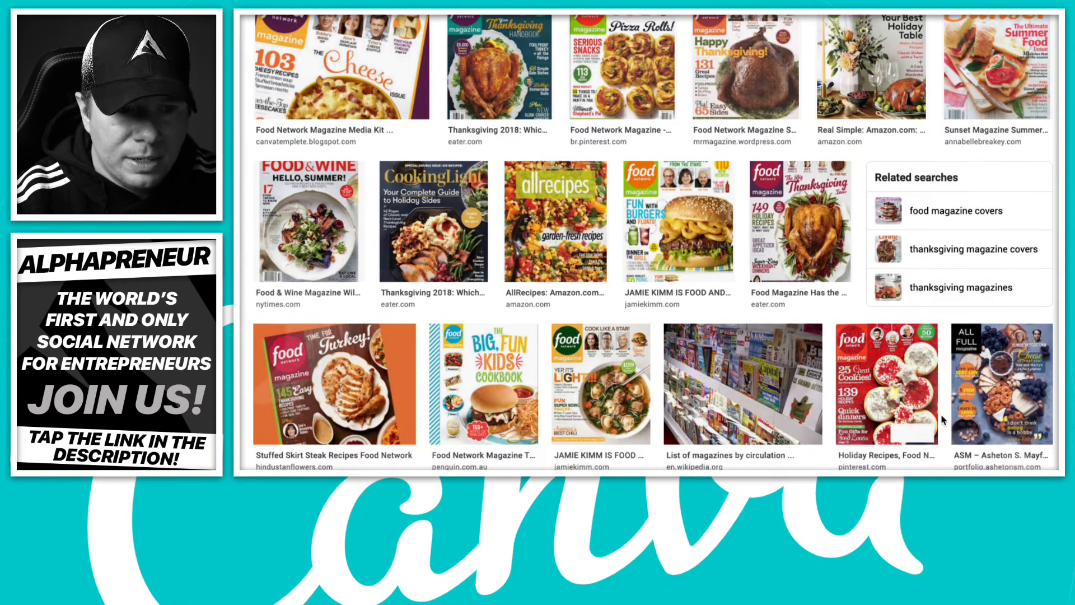
scroll(947, 430, "down", 2)
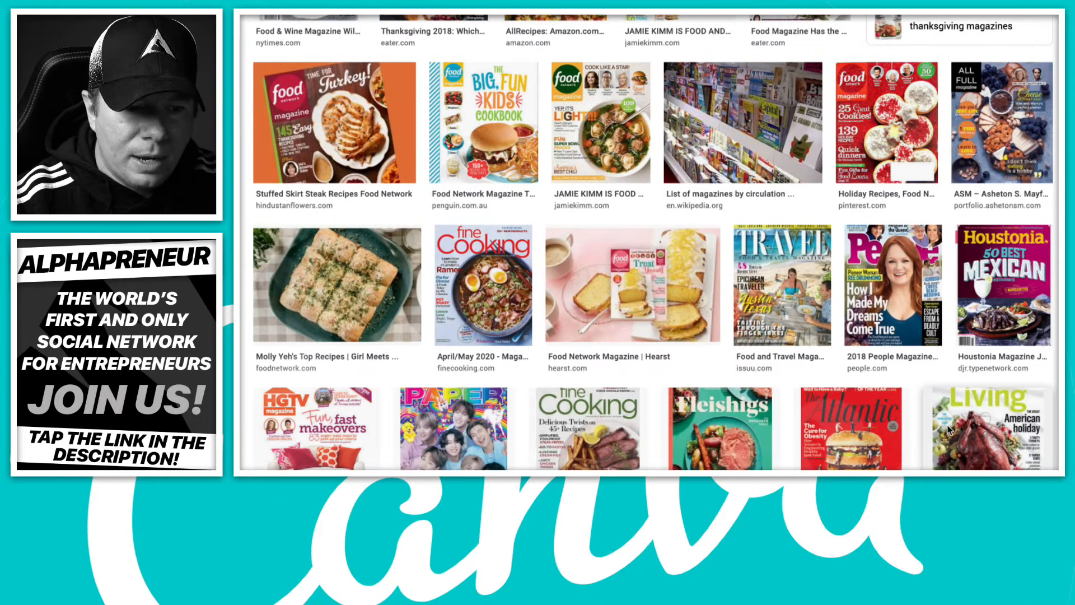
scroll(948, 430, "up", 15)
scroll(949, 430, "up", 3)
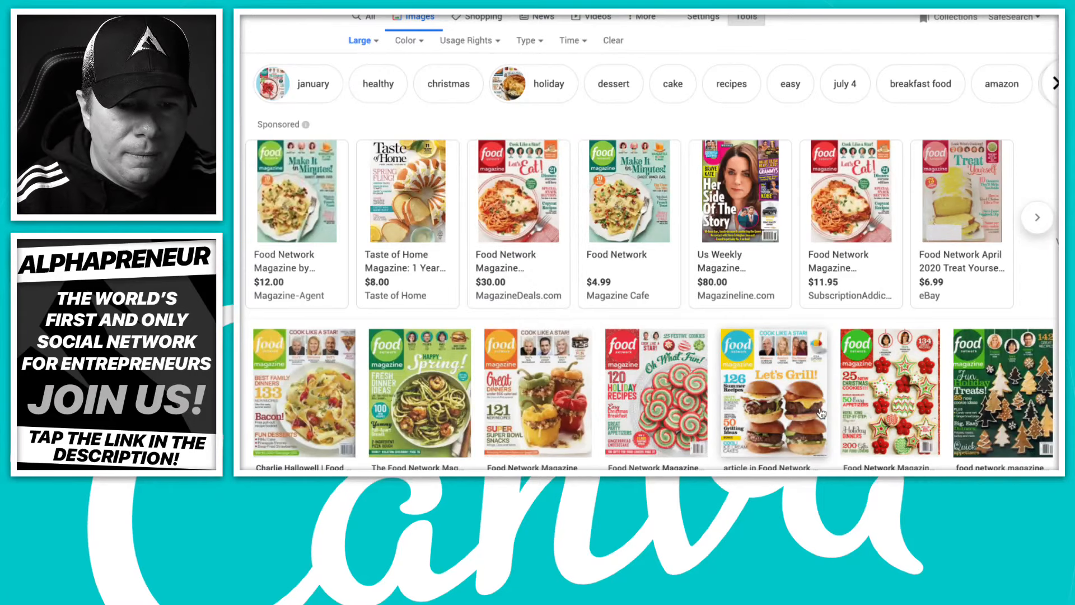
scroll(412, 363, "down", 1)
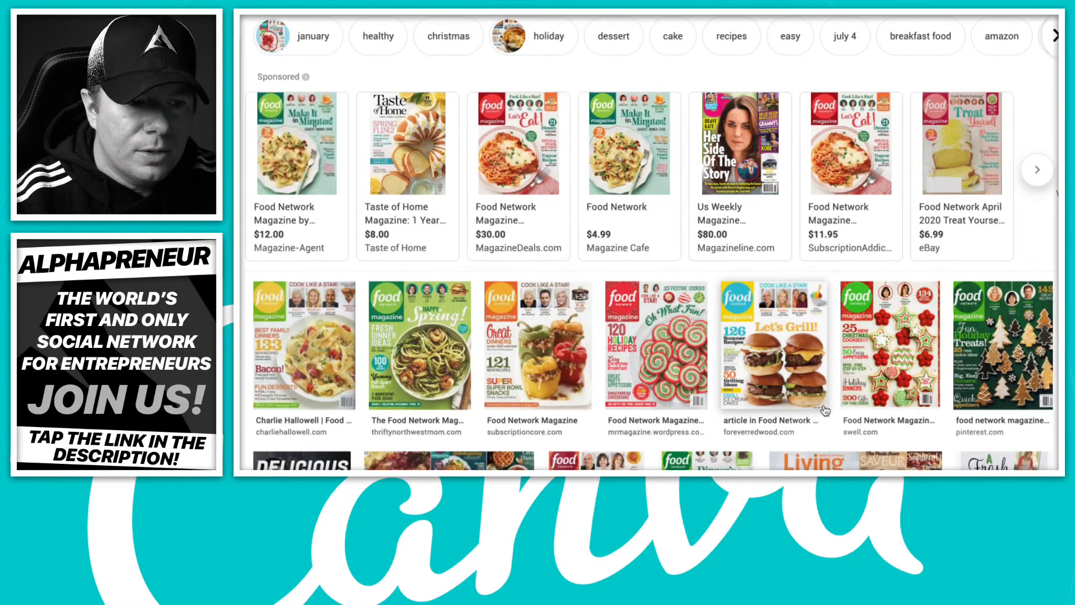
scroll(403, 363, "down", 1)
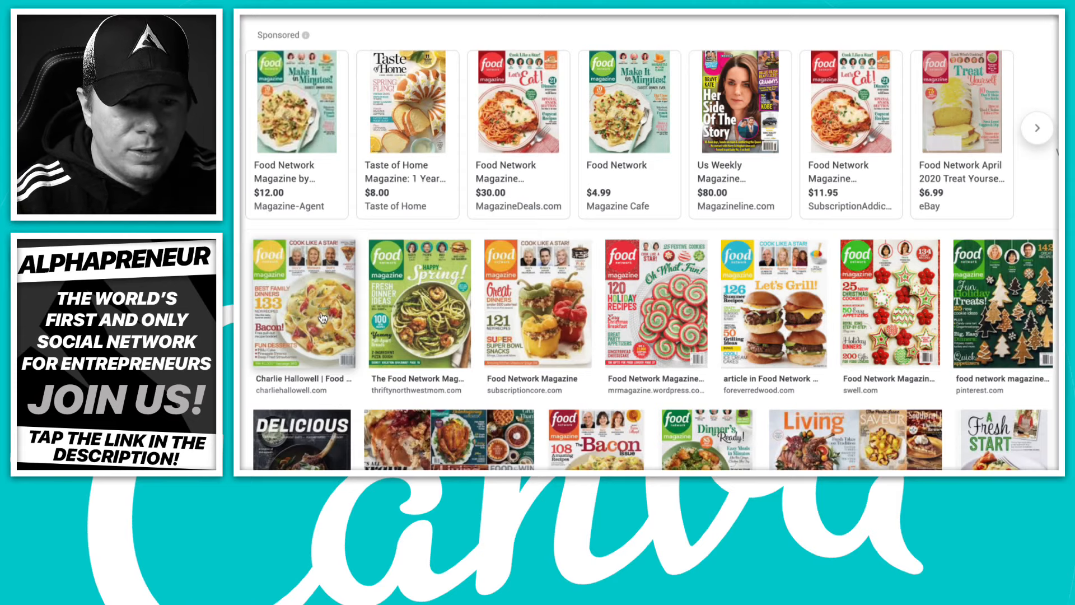
scroll(280, 318, "down", 1)
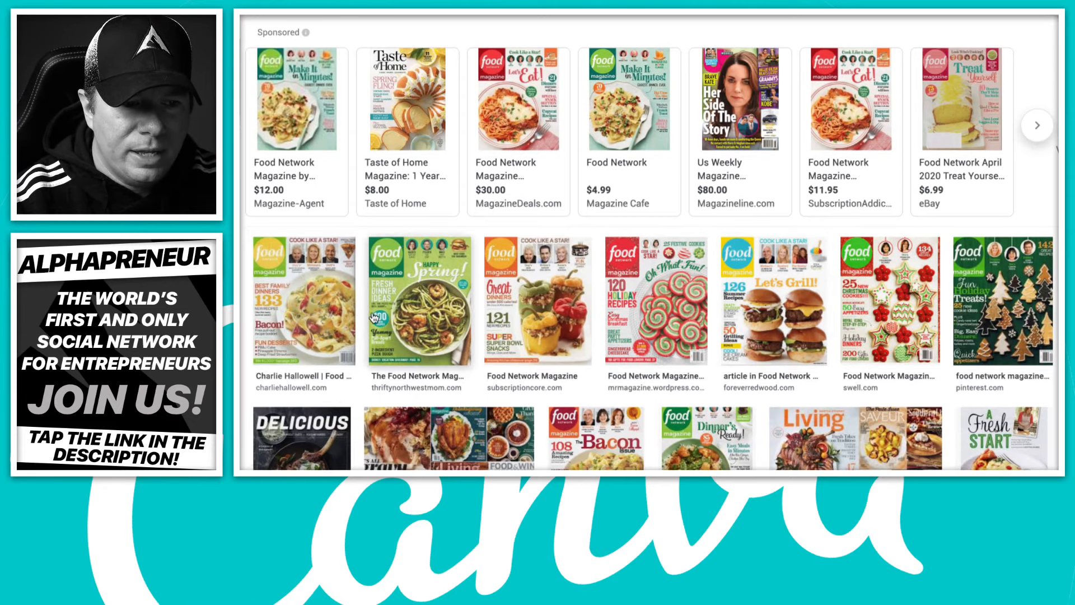
scroll(275, 317, "down", 1)
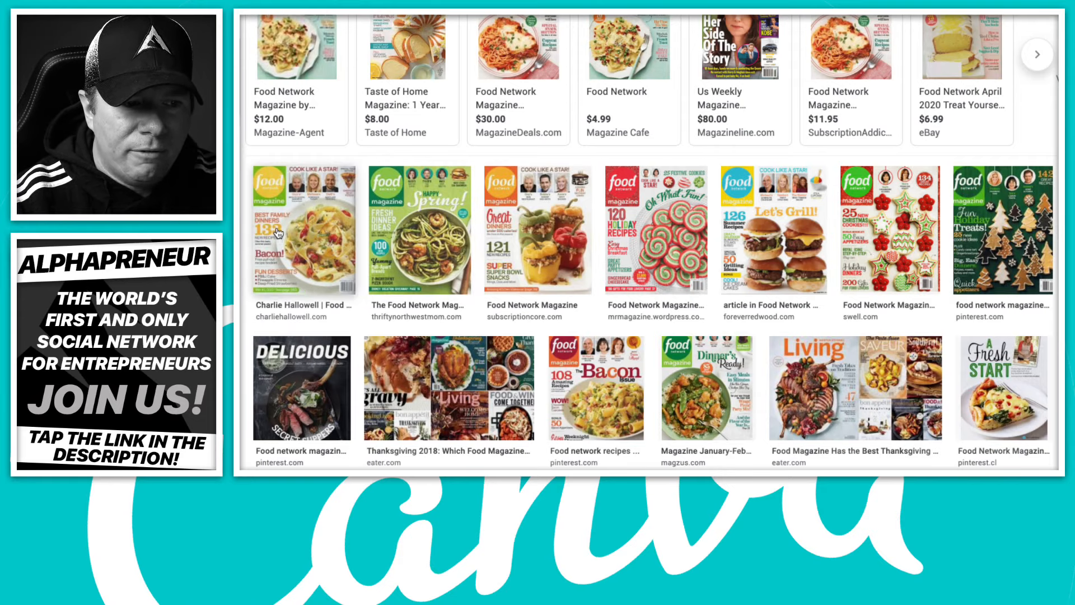
- Preview the pasta, holiday cookie and stuffed pepper covers enlarged to examine their headline layout and photo placement
left_click(280, 299)
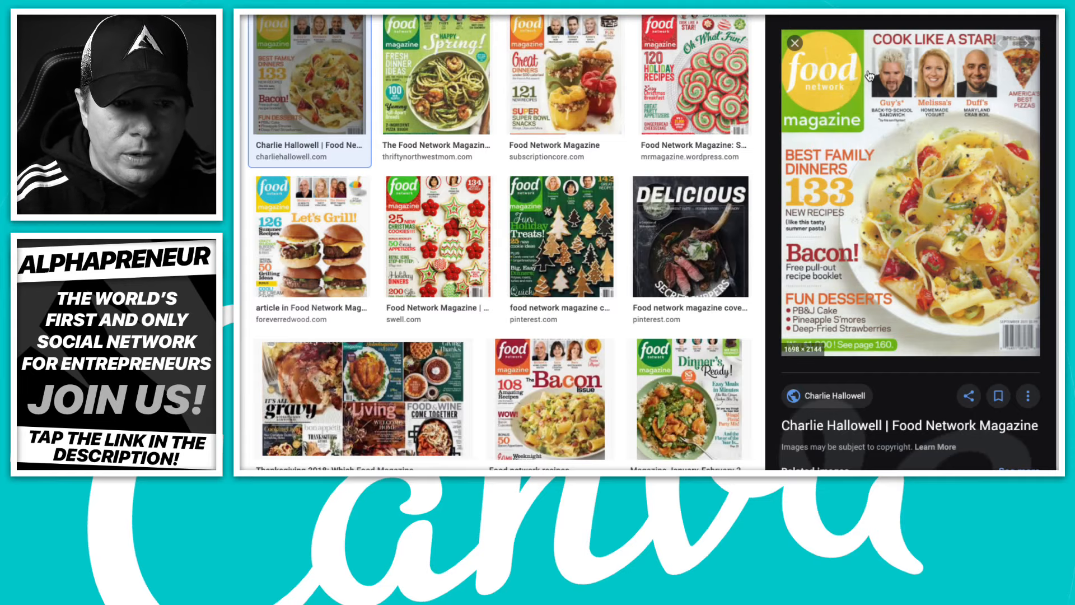
left_click(795, 43)
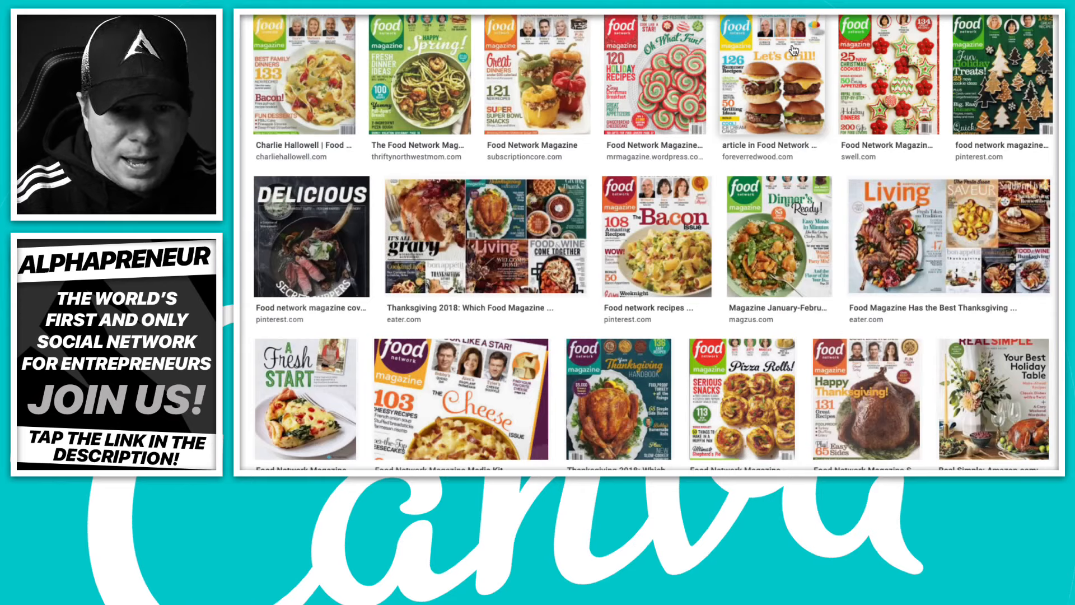
scroll(481, 188, "up", 1)
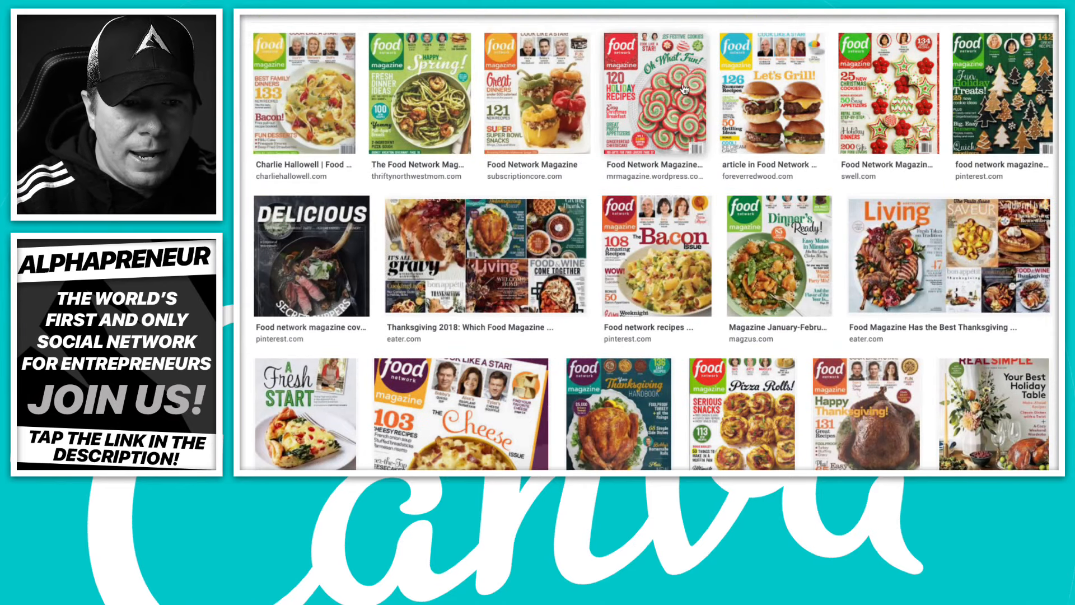
left_click(290, 130)
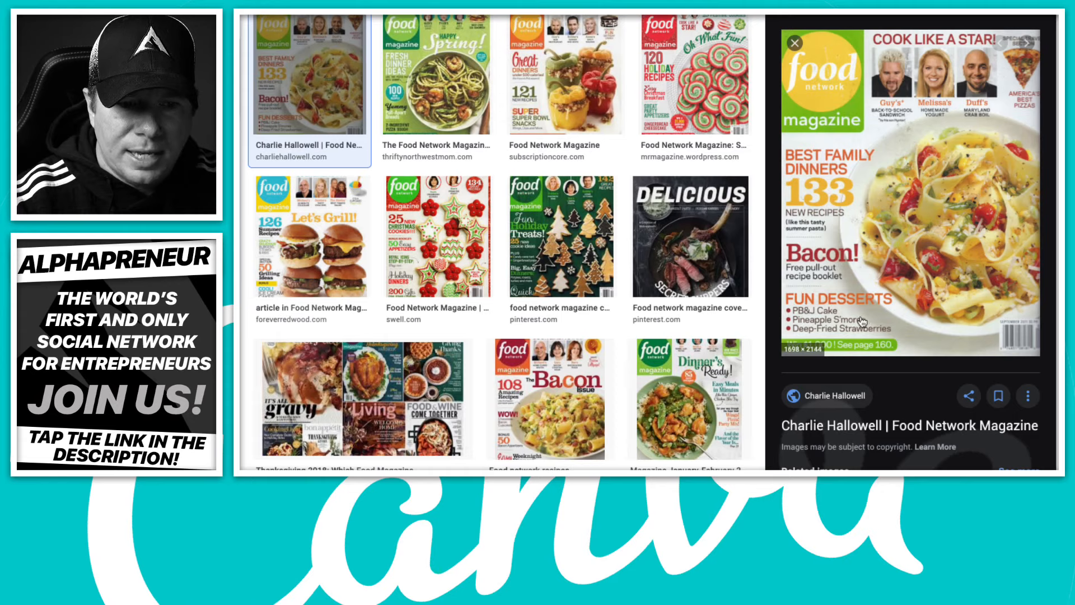
left_click(685, 79)
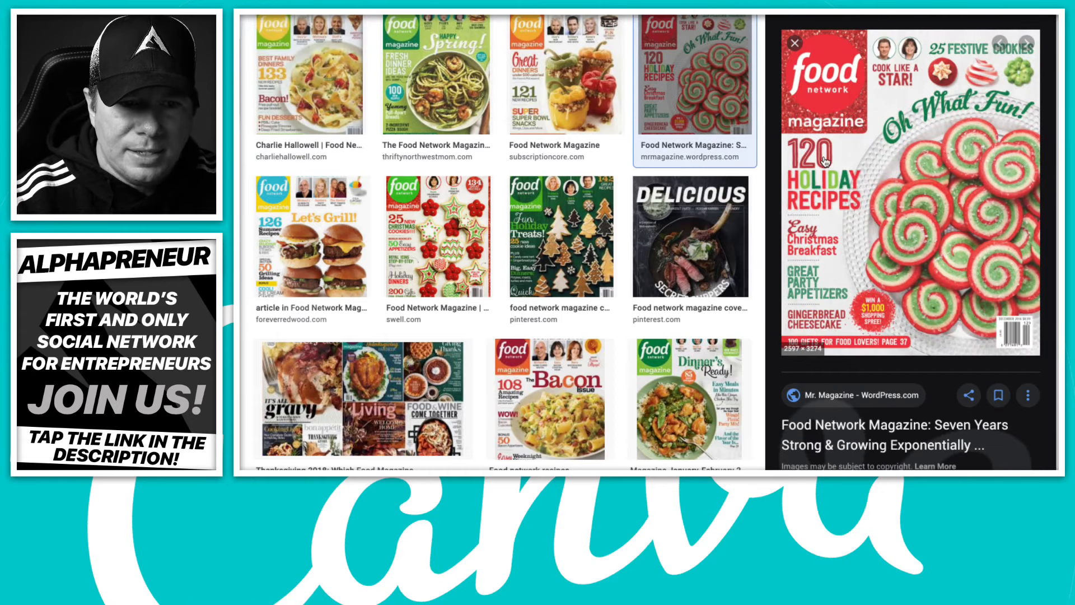
key("Left")
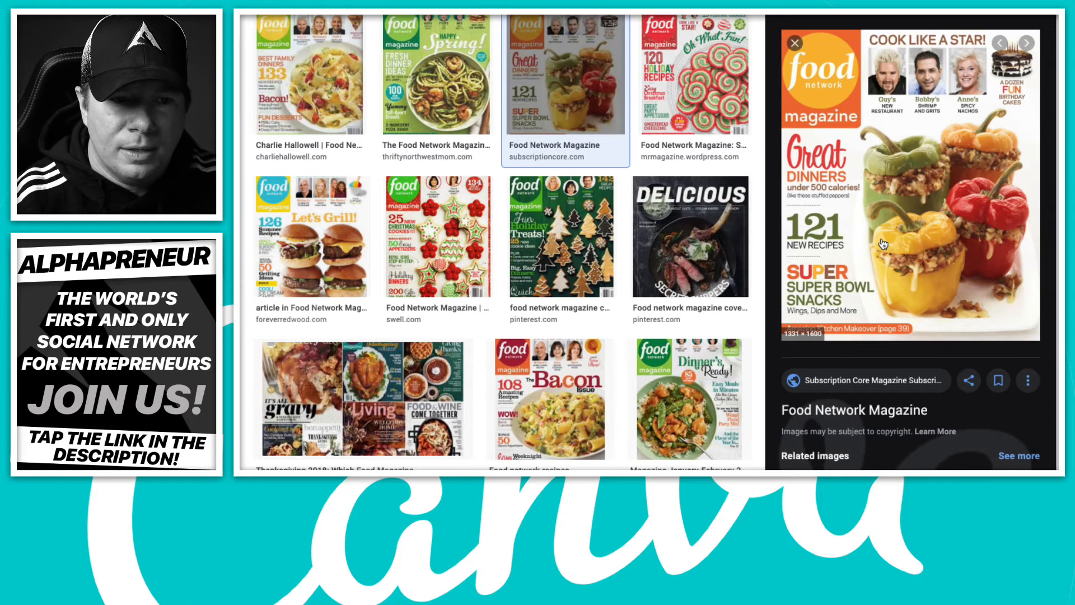
scroll(822, 174, "up", 1)
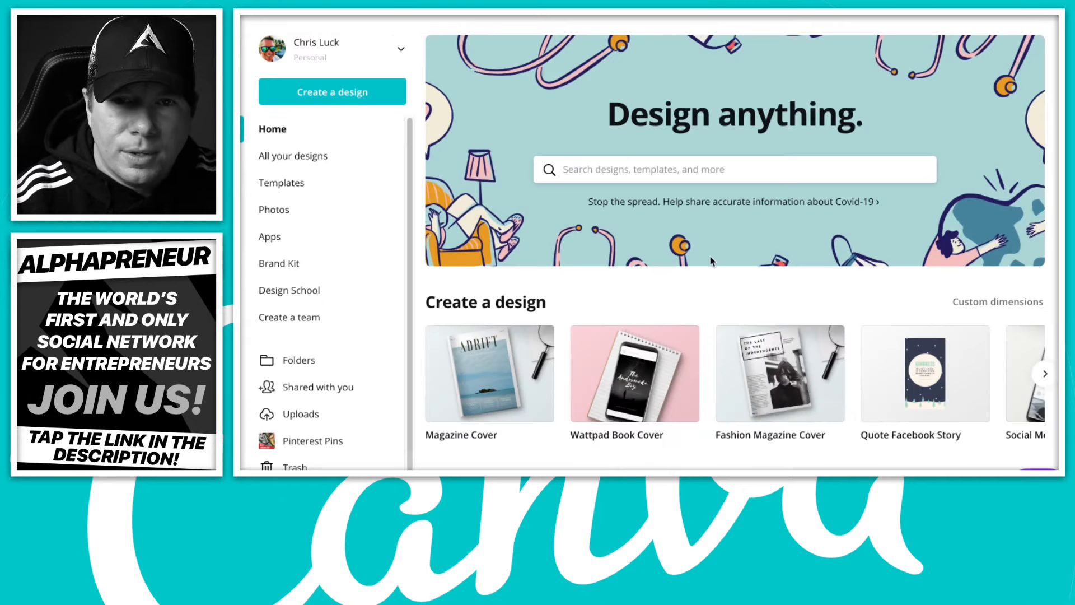
- Switch to Canva, search for "MAGAZINE", choose the Food Magazine Cover design type and reload its template results
left_click(660, 173)
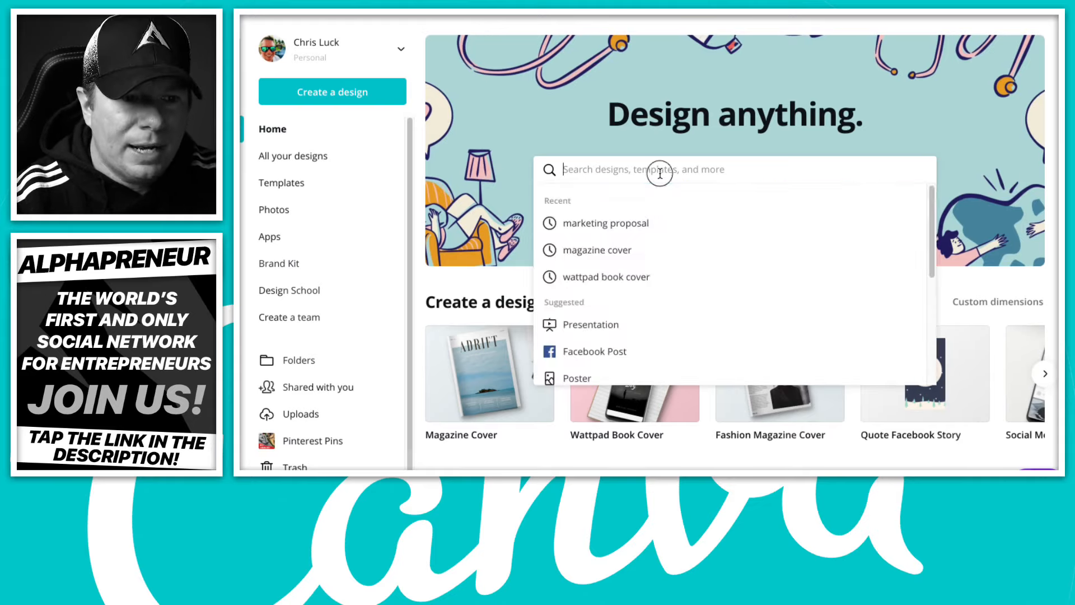
type("MAGA")
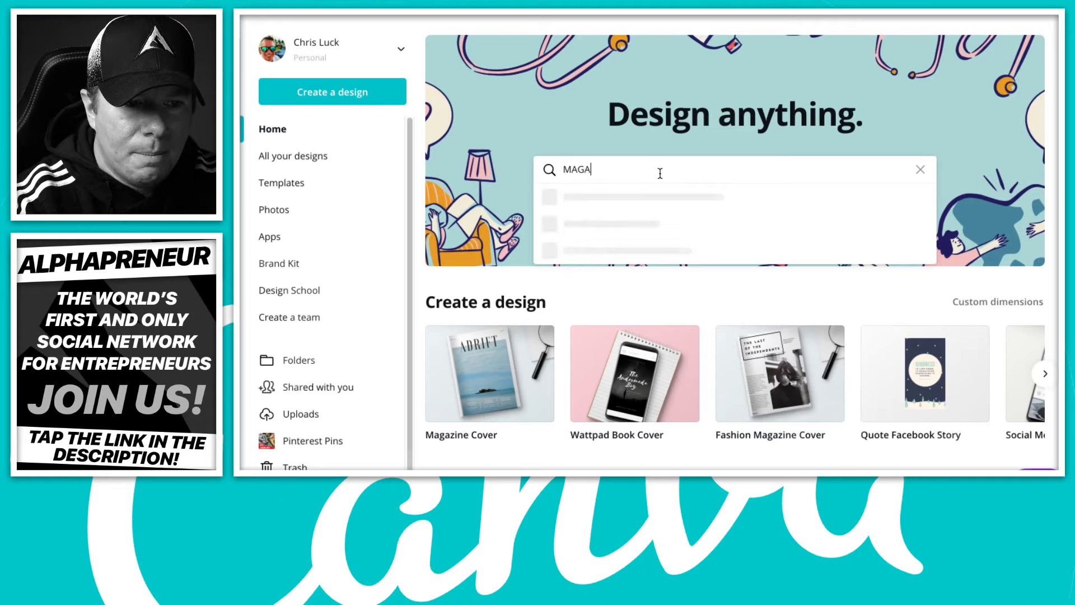
type("ZINE")
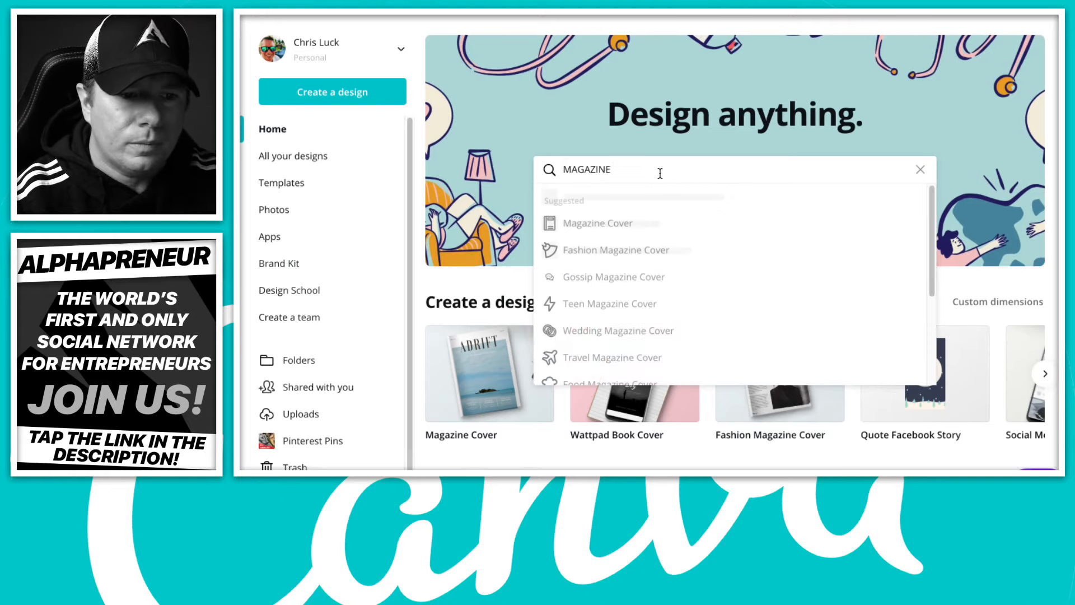
scroll(699, 235, "down", 1)
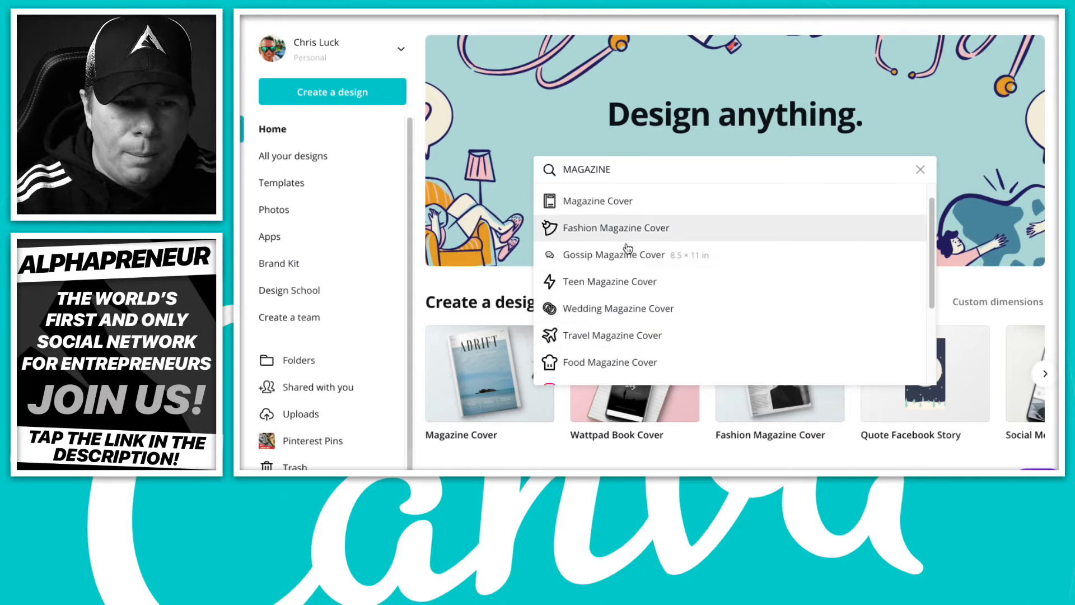
scroll(628, 250, "down", 1)
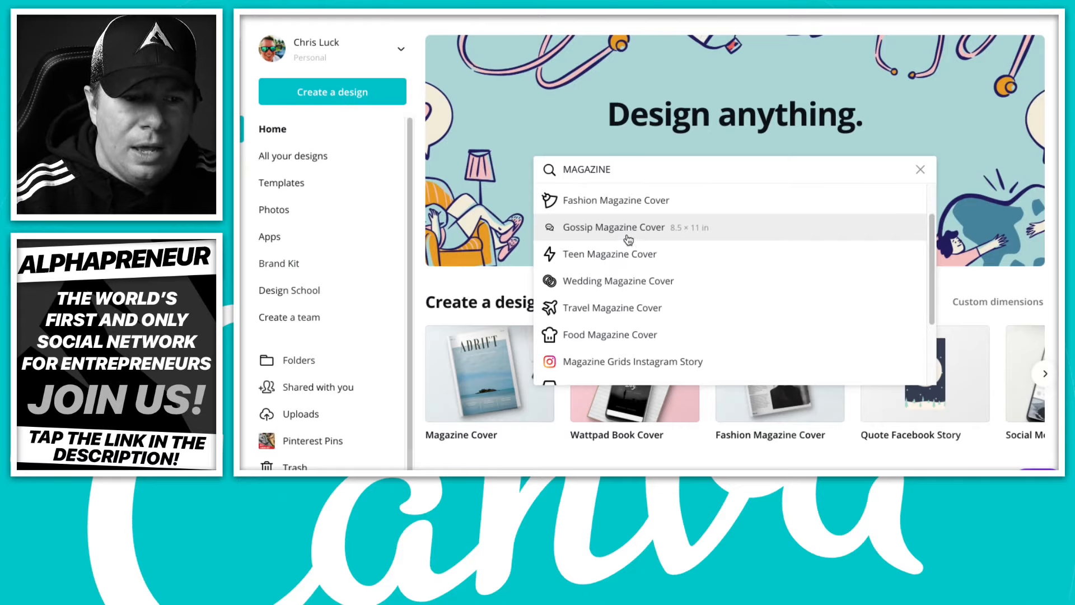
left_click(619, 337)
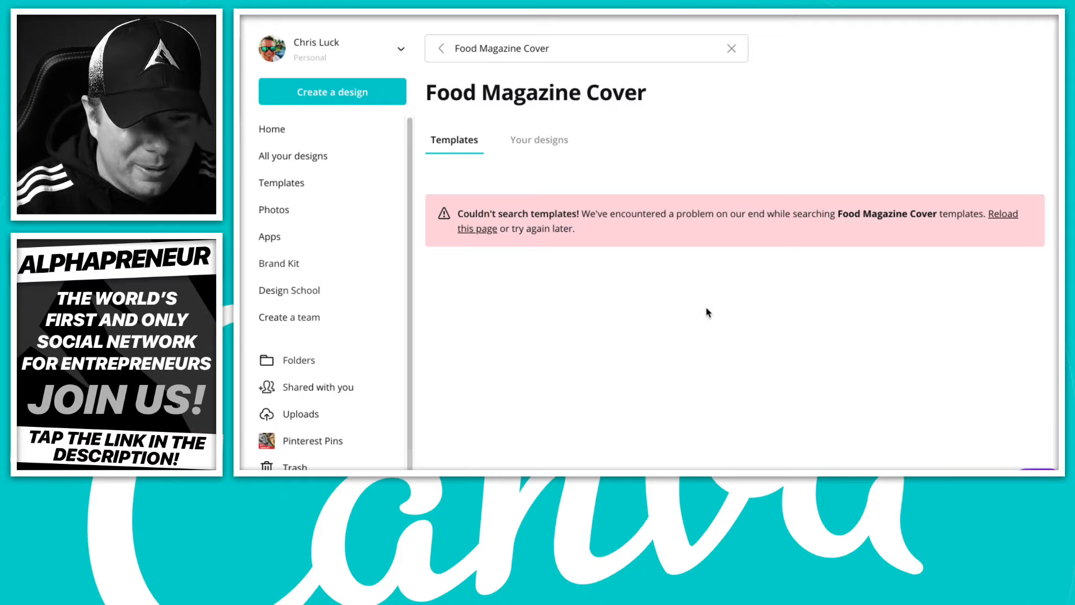
left_click(1003, 222)
left_click(1003, 222)
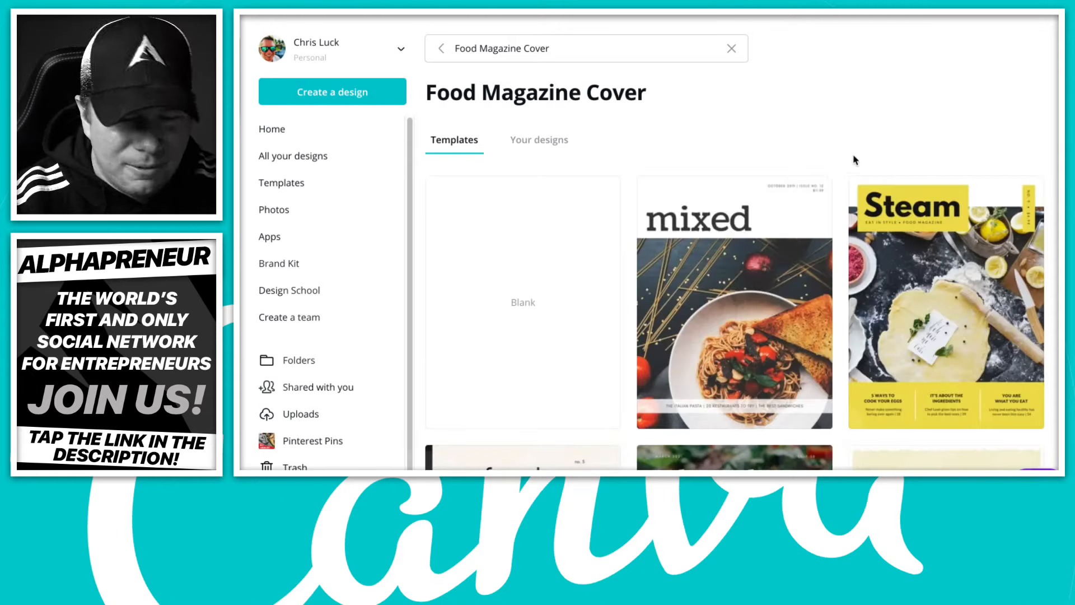
- Browse the Food Magazine Cover templates and compare their titles, headline layouts and food photos with the researched covers
scroll(855, 160, "down", 3)
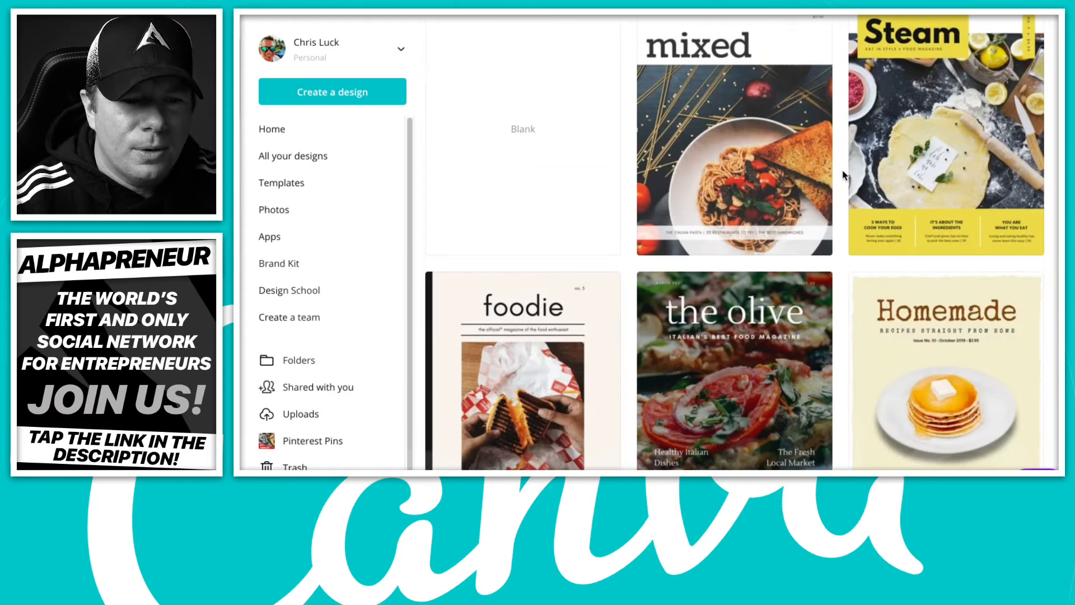
scroll(845, 175, "down", 4)
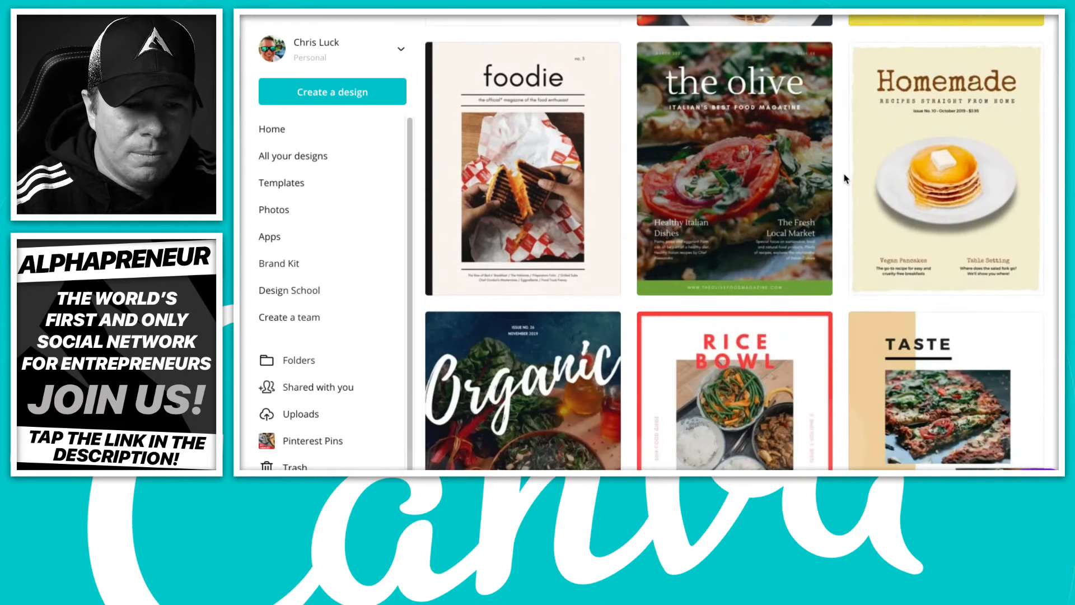
scroll(844, 175, "down", 2)
scroll(814, 152, "down", 1)
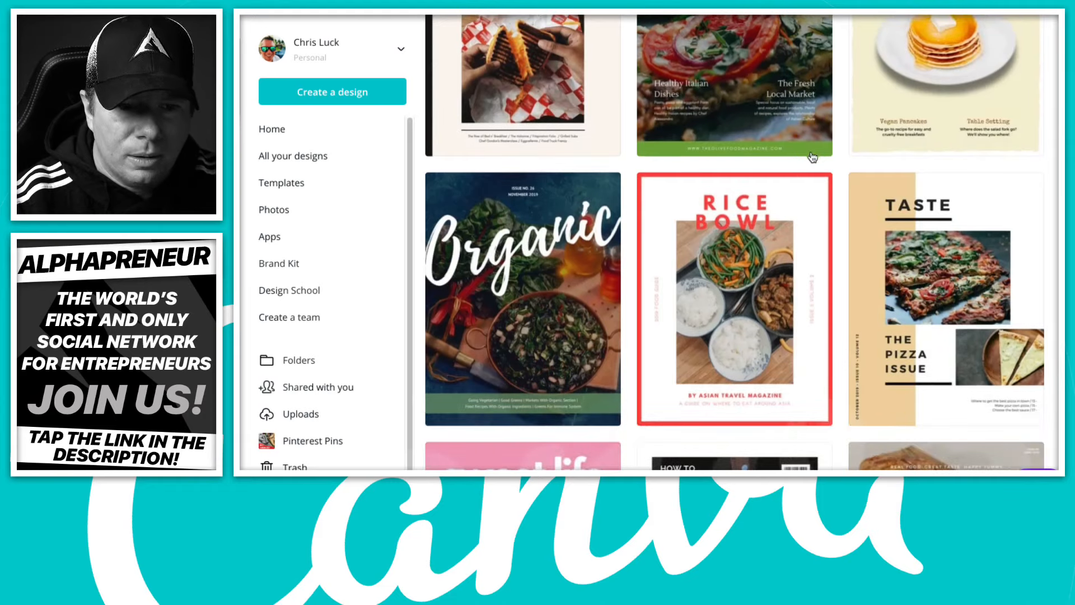
scroll(813, 163, "down", 2)
scroll(811, 179, "down", 1)
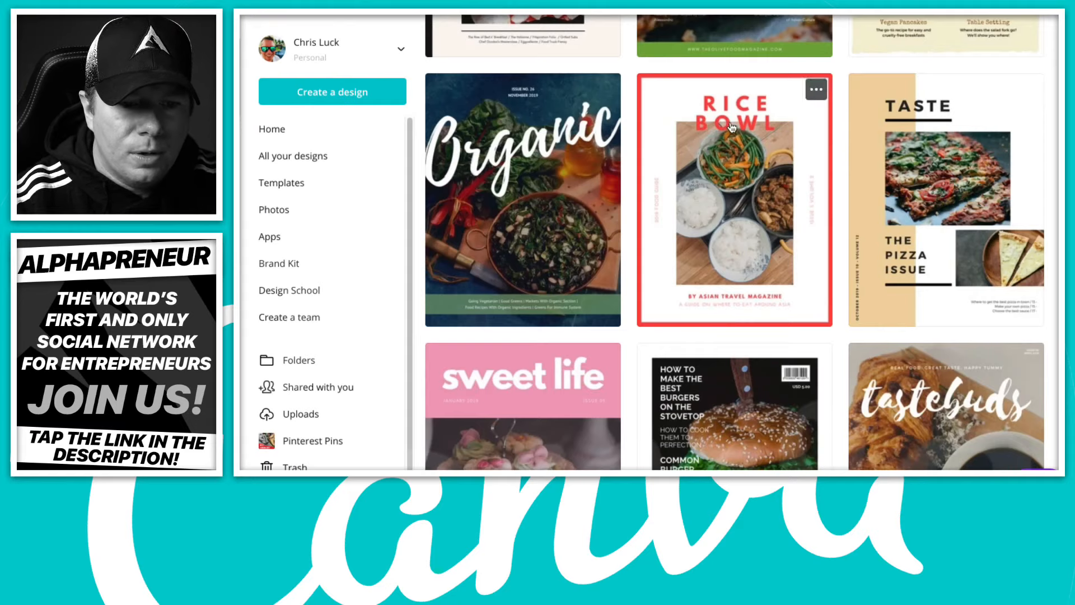
scroll(803, 313, "down", 1)
scroll(803, 312, "down", 2)
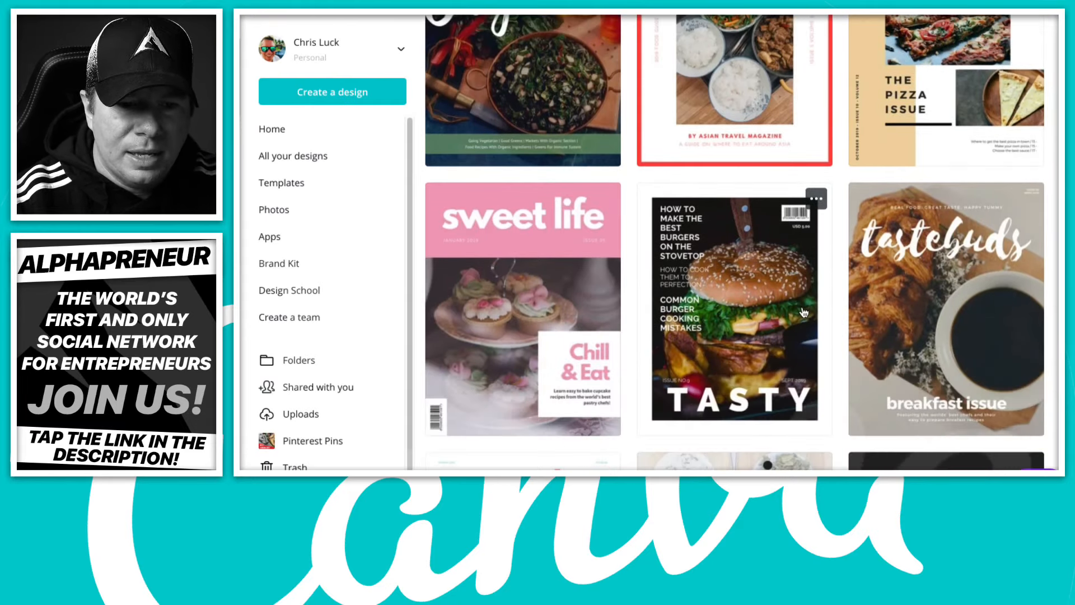
scroll(804, 312, "down", 1)
scroll(805, 313, "down", 3)
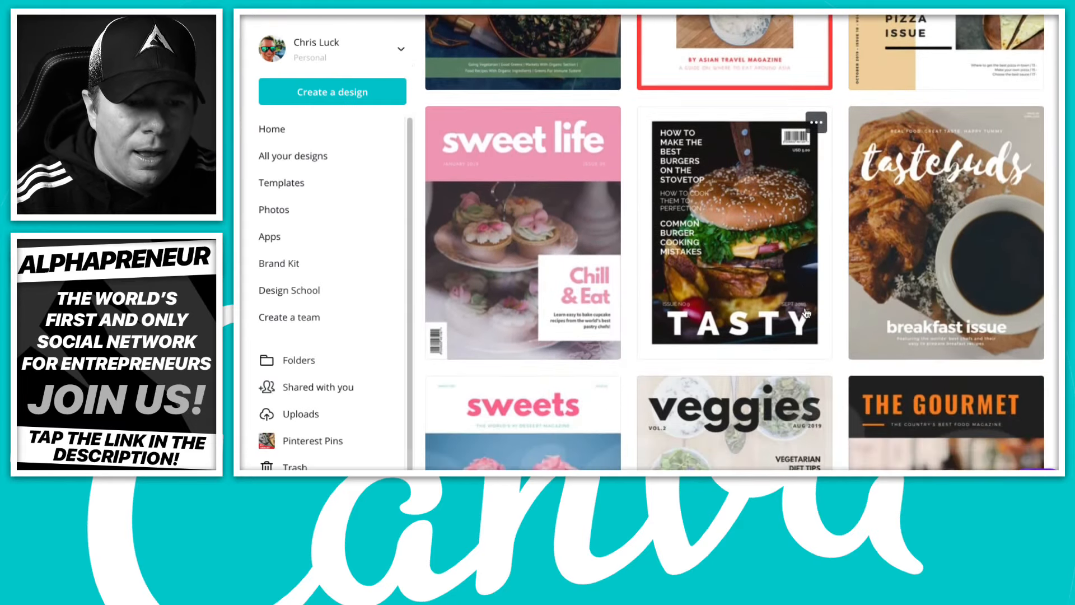
scroll(819, 314, "down", 2)
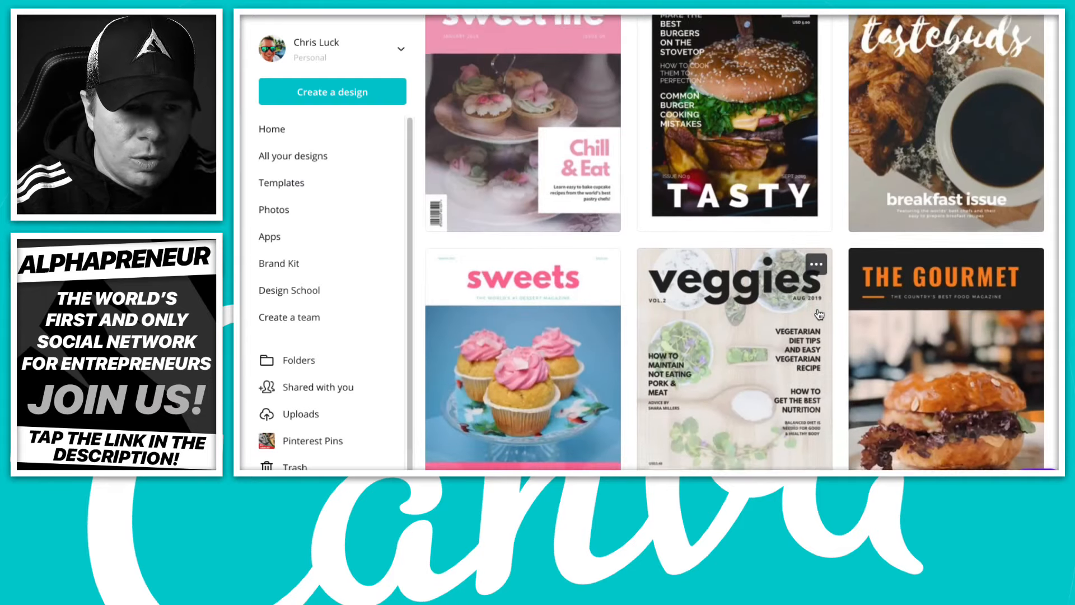
scroll(819, 313, "down", 3)
scroll(819, 314, "down", 6)
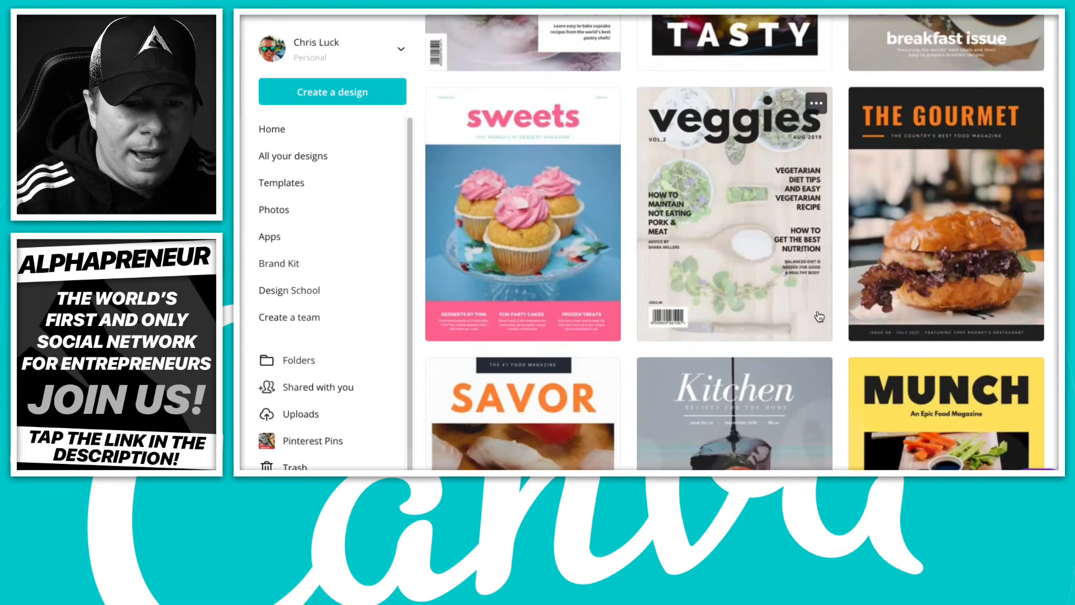
scroll(820, 317, "down", 5)
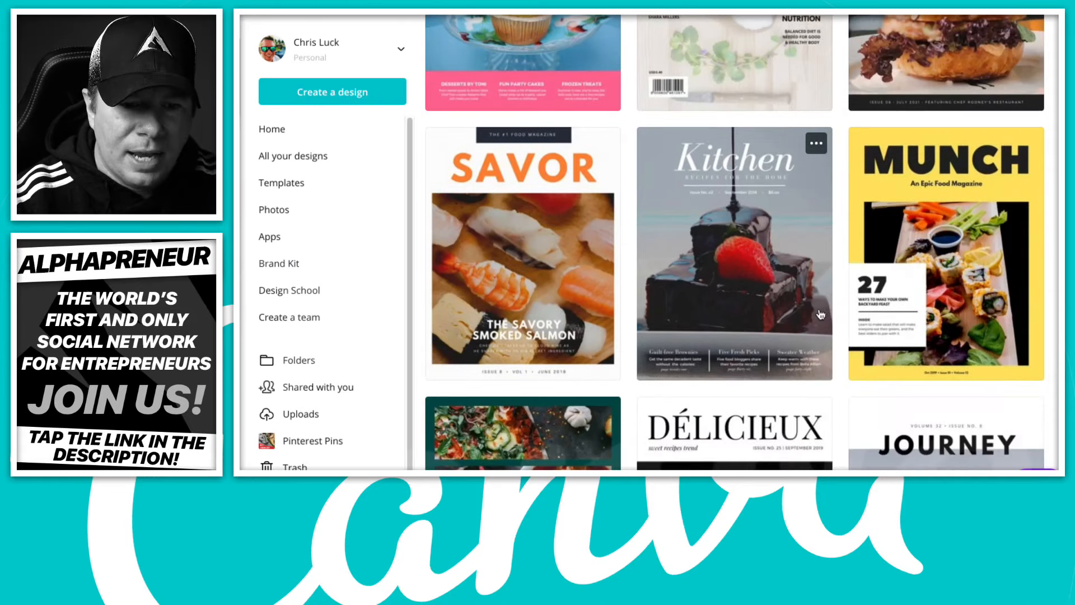
scroll(822, 312, "down", 2)
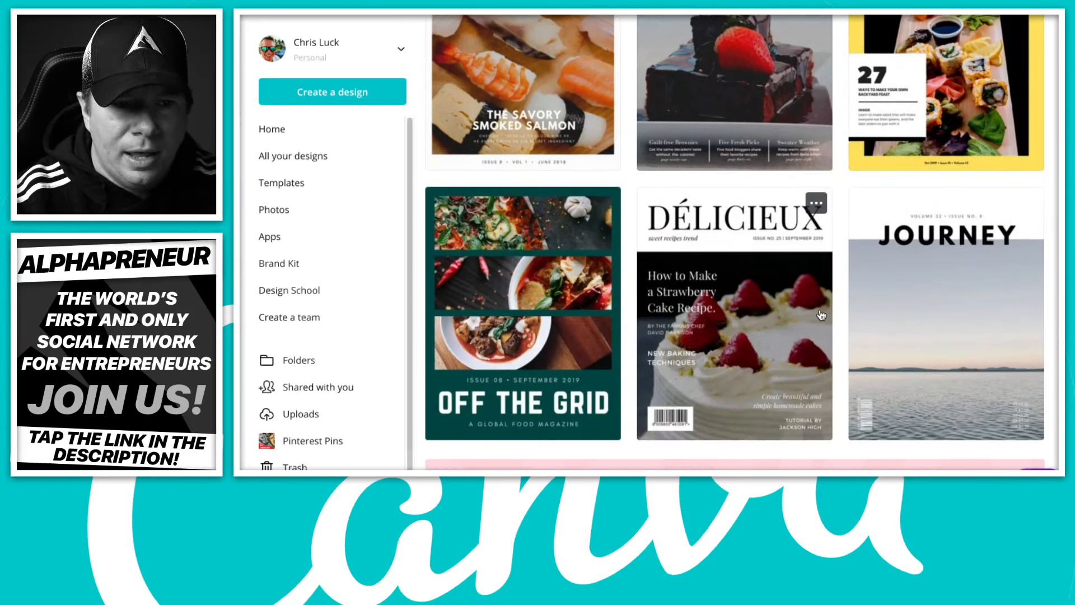
- Open the TASTY burger cover template for editing and collapse the template search results to enlarge the workspace
scroll(694, 263, "up", 10)
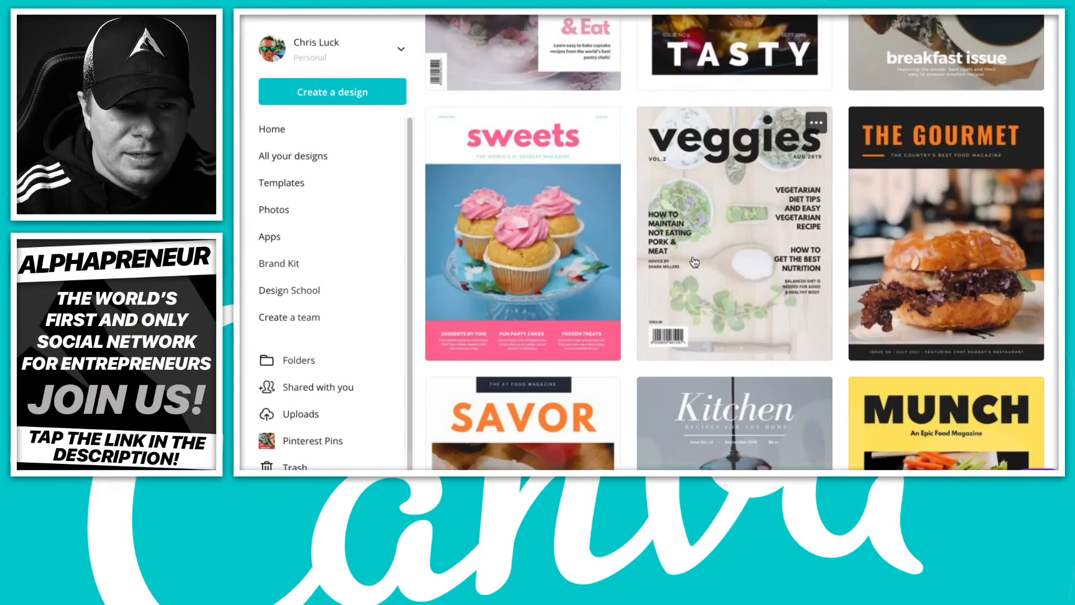
scroll(694, 262, "up", 5)
scroll(699, 260, "up", 1)
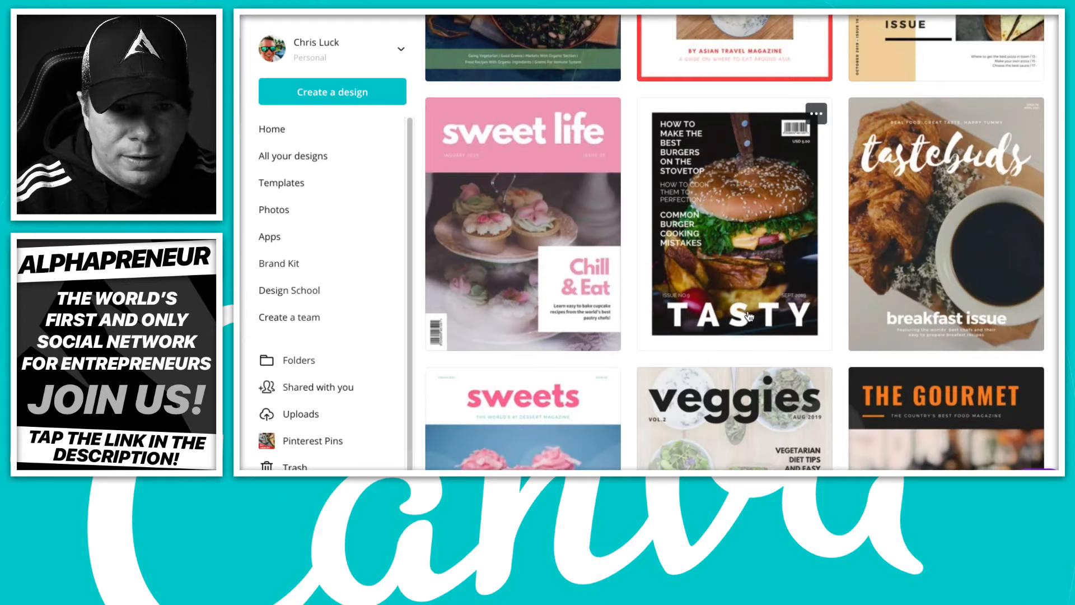
left_click(770, 253)
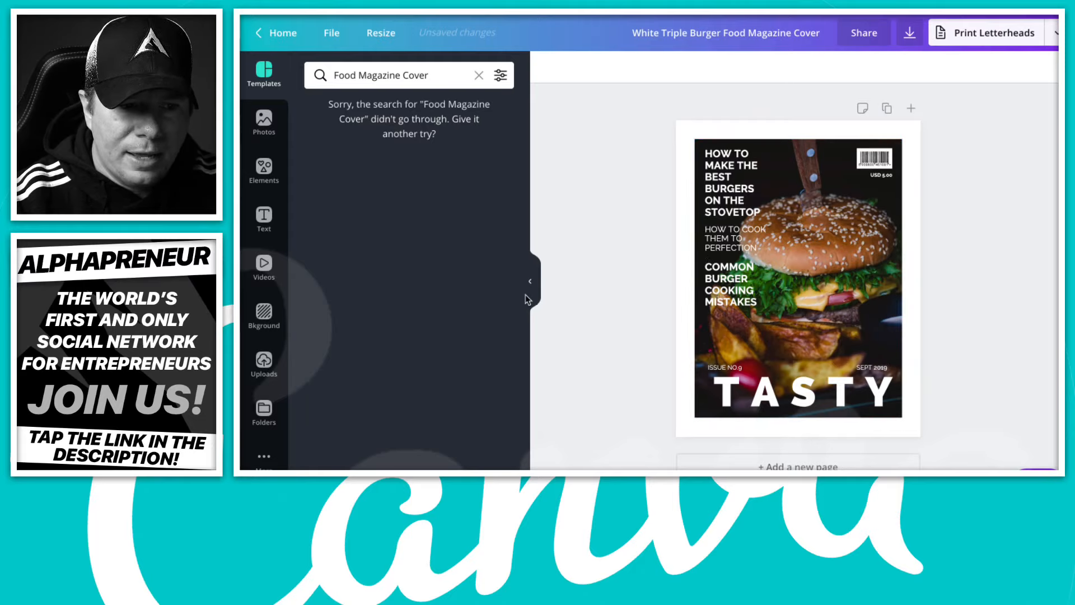
left_click(526, 295)
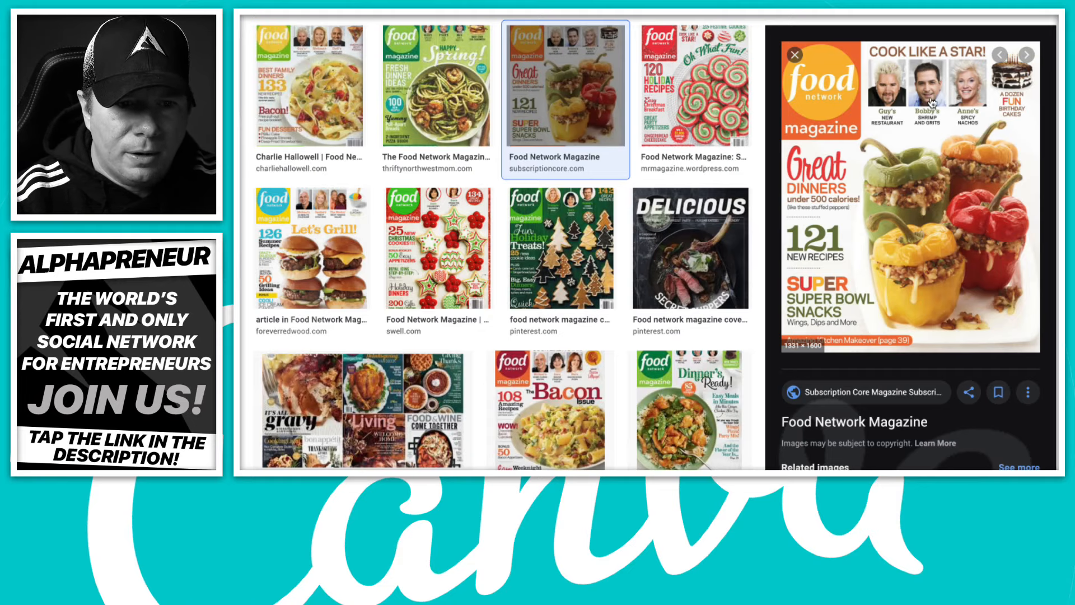
- Return to the Google Images results and preview the Happy Spring pasta, 133 recipes pasta and stuffed pepper covers for layout ideas
left_click(447, 90)
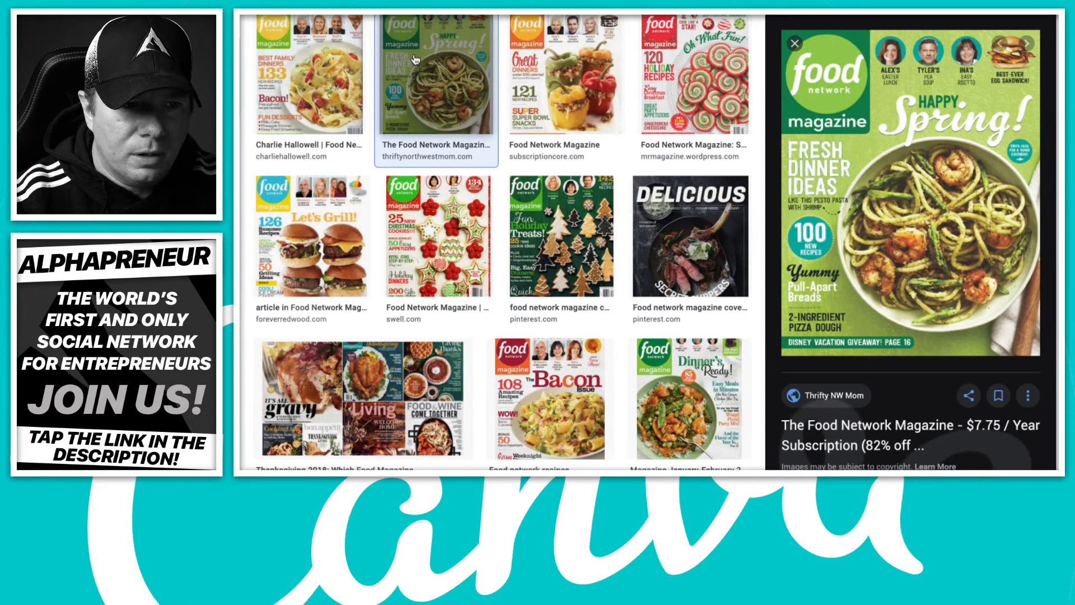
left_click(321, 73)
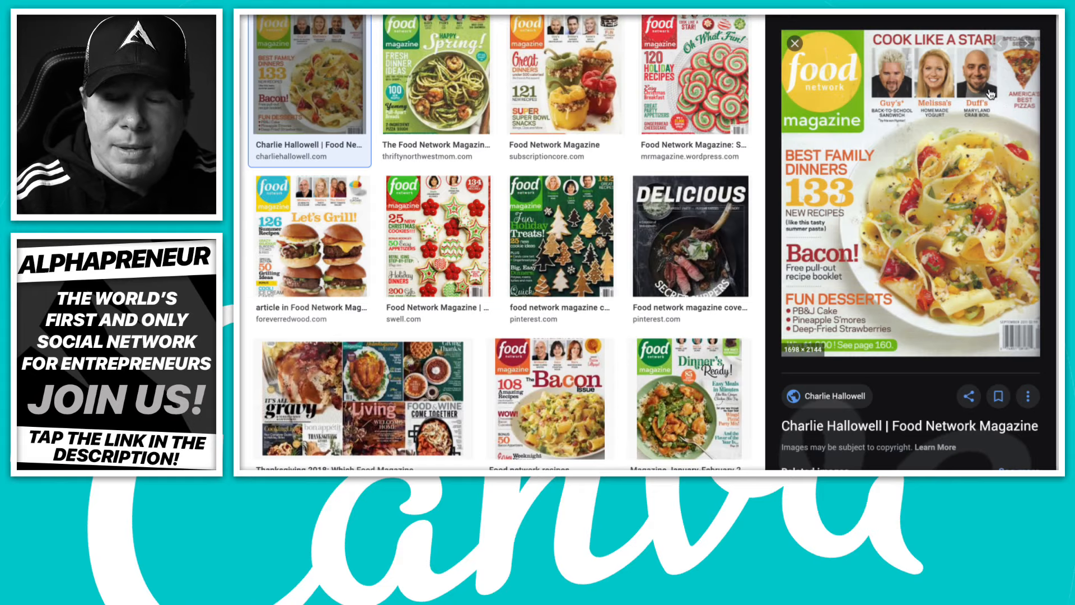
left_click(574, 77)
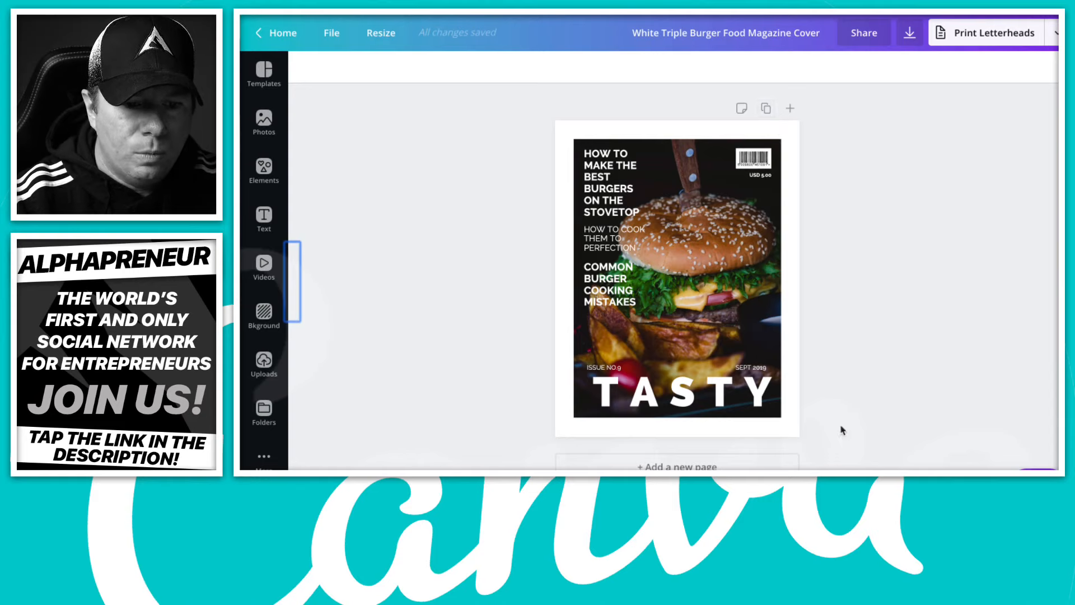
- Enlarge the burger cover to 50% and delete the barcode's white box and the USD price text
left_click(1037, 468)
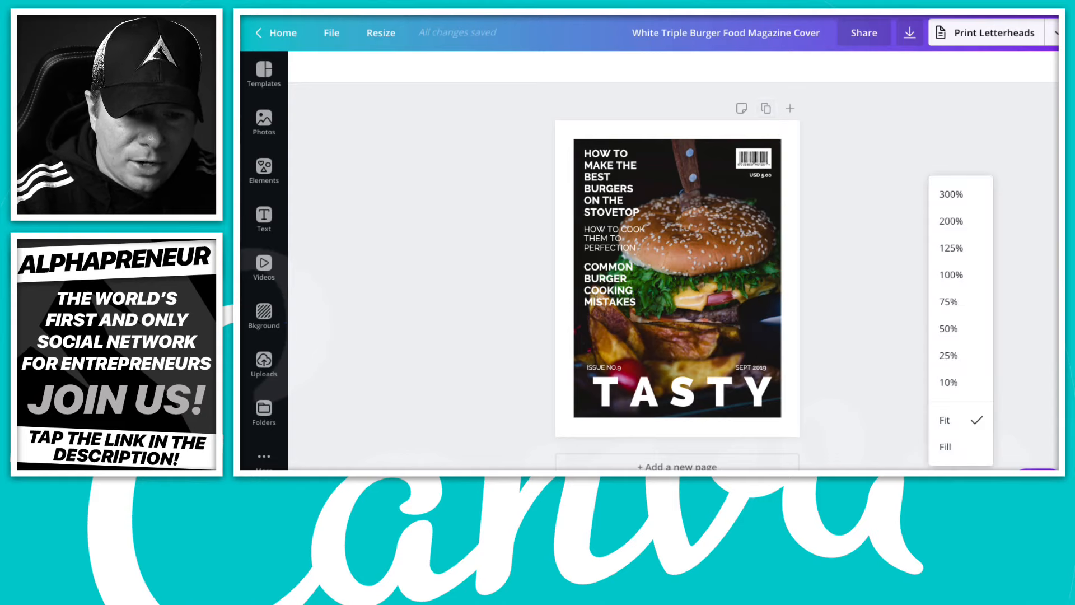
left_click(958, 329)
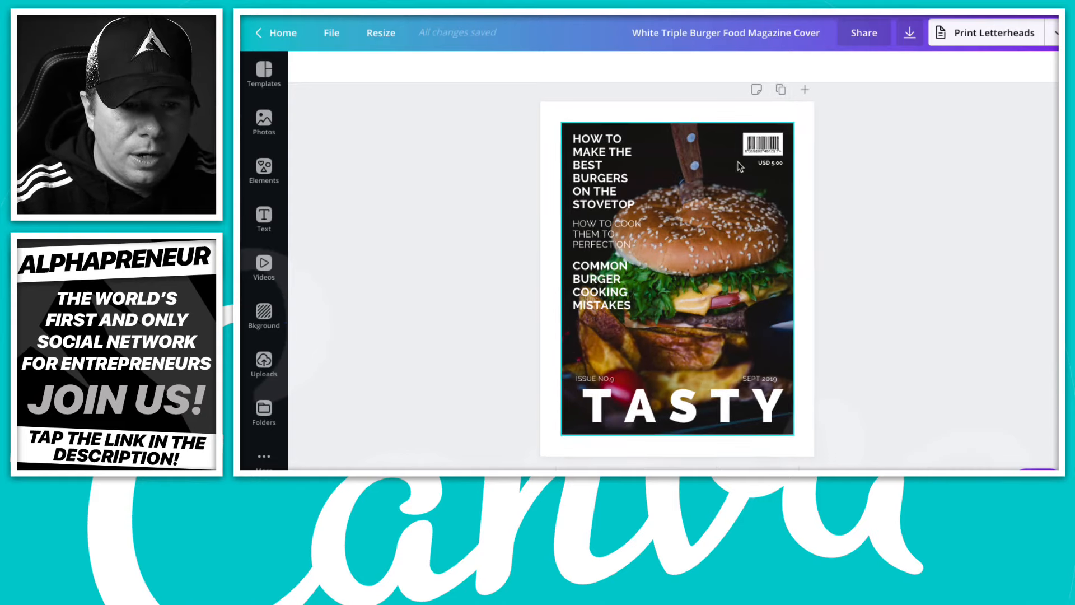
left_click(771, 154)
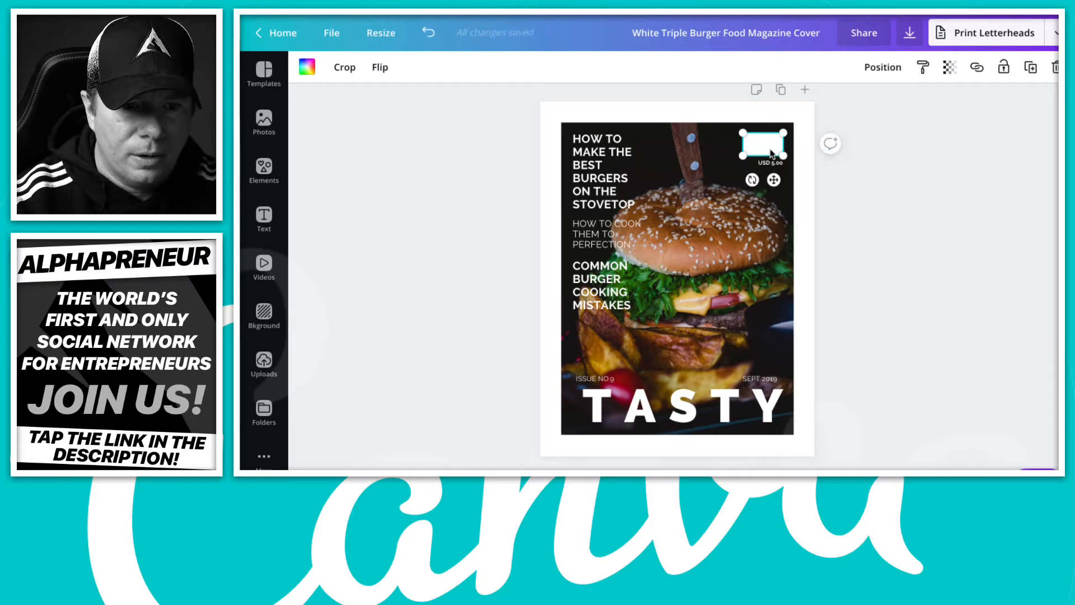
key("Delete")
left_click(776, 163)
key("Delete")
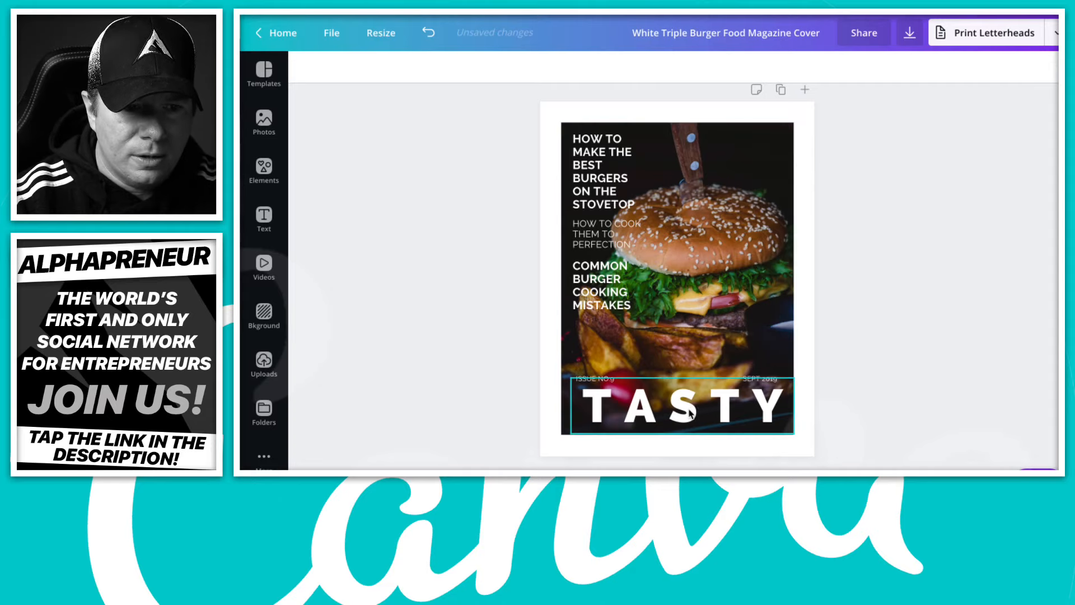
- Move the TASTY title to the top of the cover and delete the ISSUE NO.9 text
left_click_drag(690, 414, 684, 153)
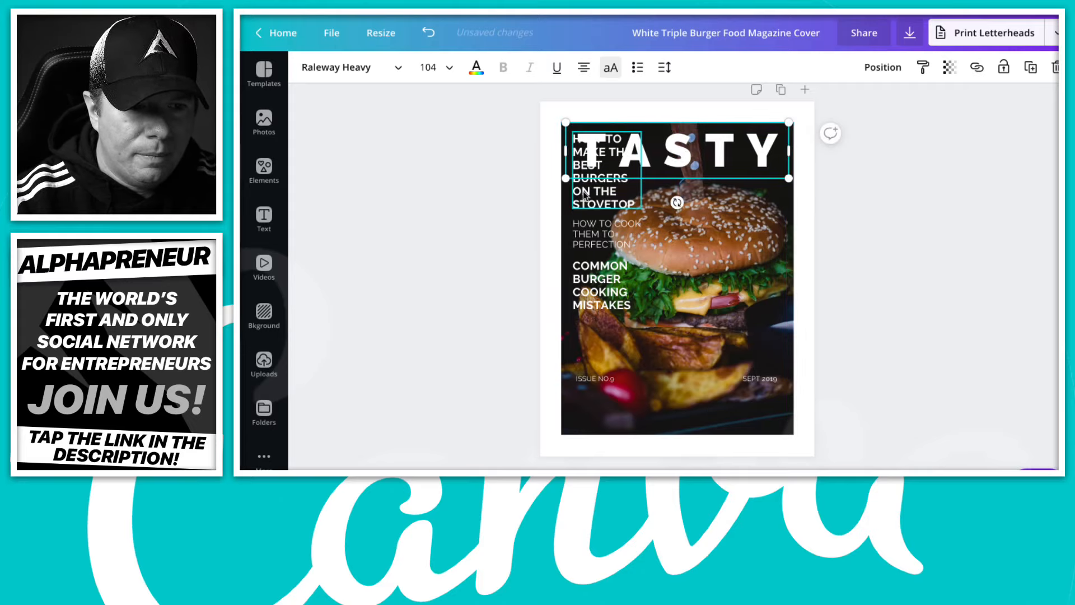
left_click(593, 379)
key("Delete")
- Move the three left-hand headline texts down into a stack in the cover's lower-left area, clear of the title
left_click_drag(595, 303, 595, 419)
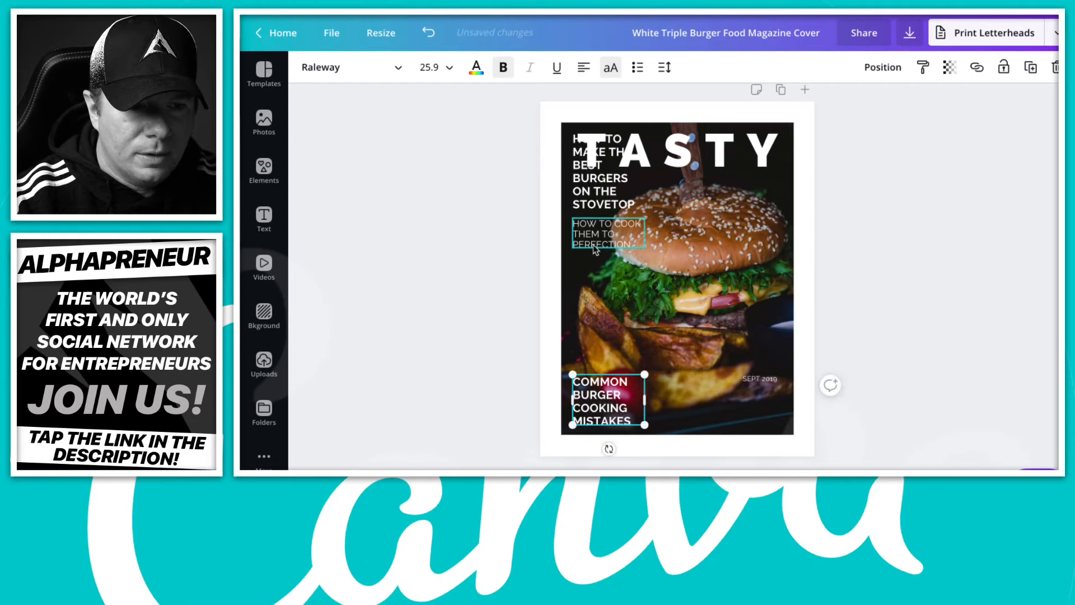
left_click_drag(591, 233, 588, 350)
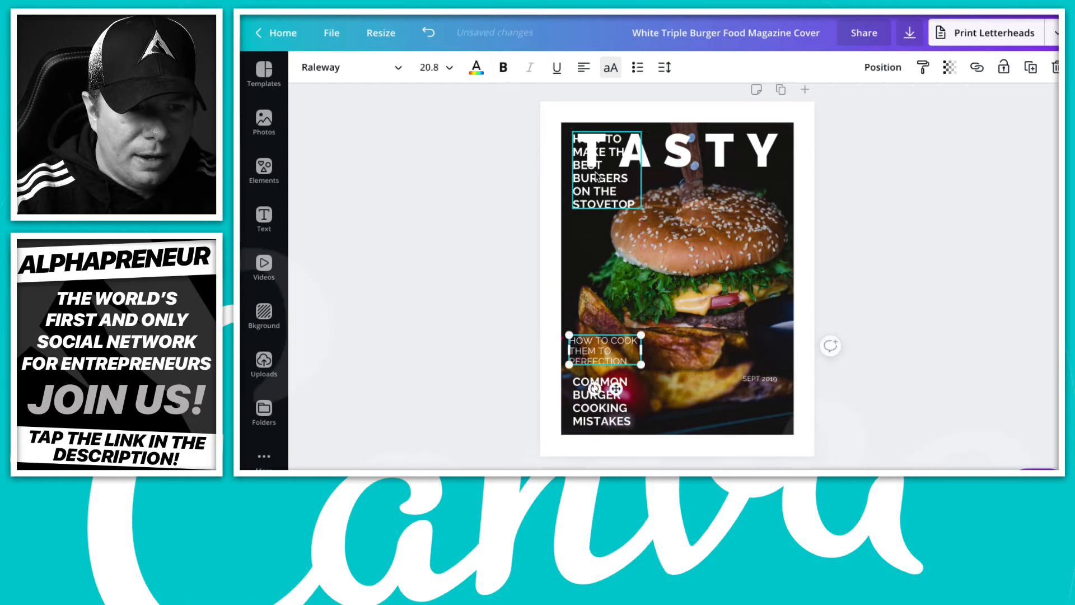
left_click_drag(595, 172, 593, 288)
- Narrow the TASTY title's text box to about 1.6 wide and replace its text with "T"
left_click(784, 160)
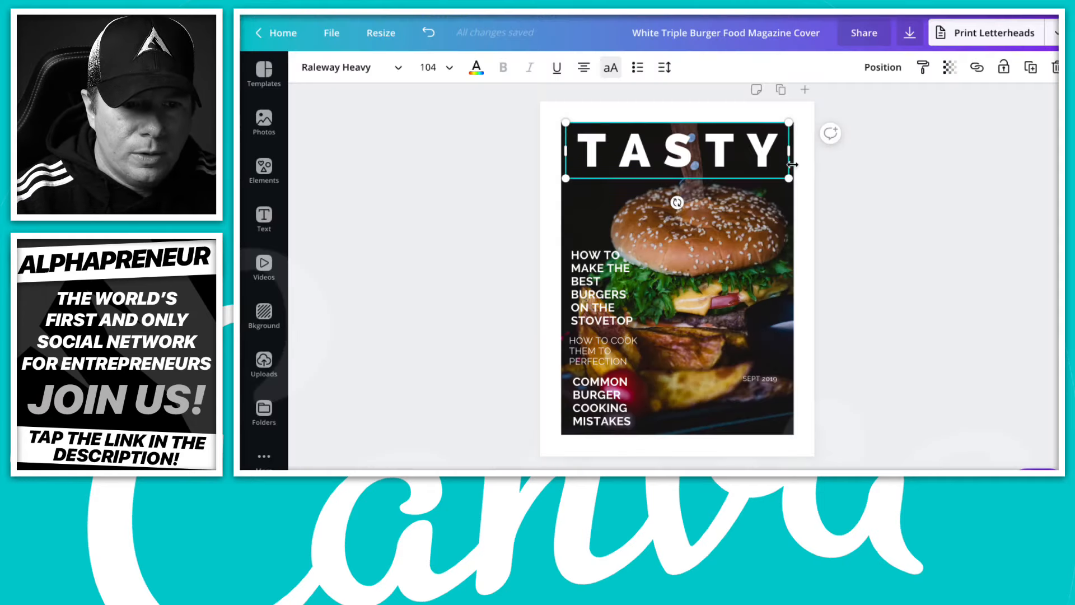
left_click_drag(793, 153, 618, 181)
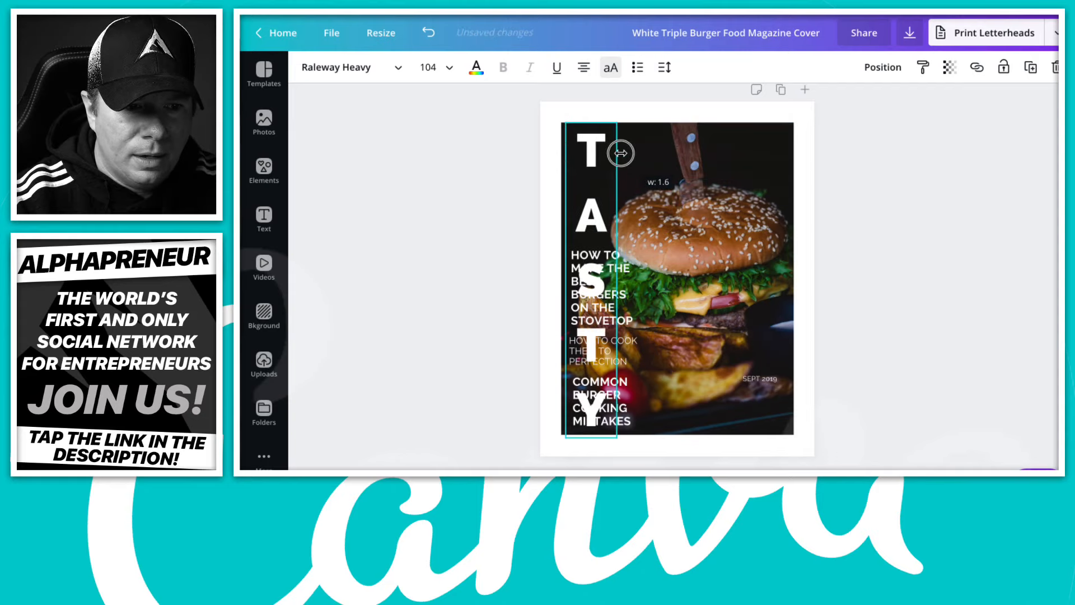
double_click(595, 171)
type("T")
left_click(967, 221)
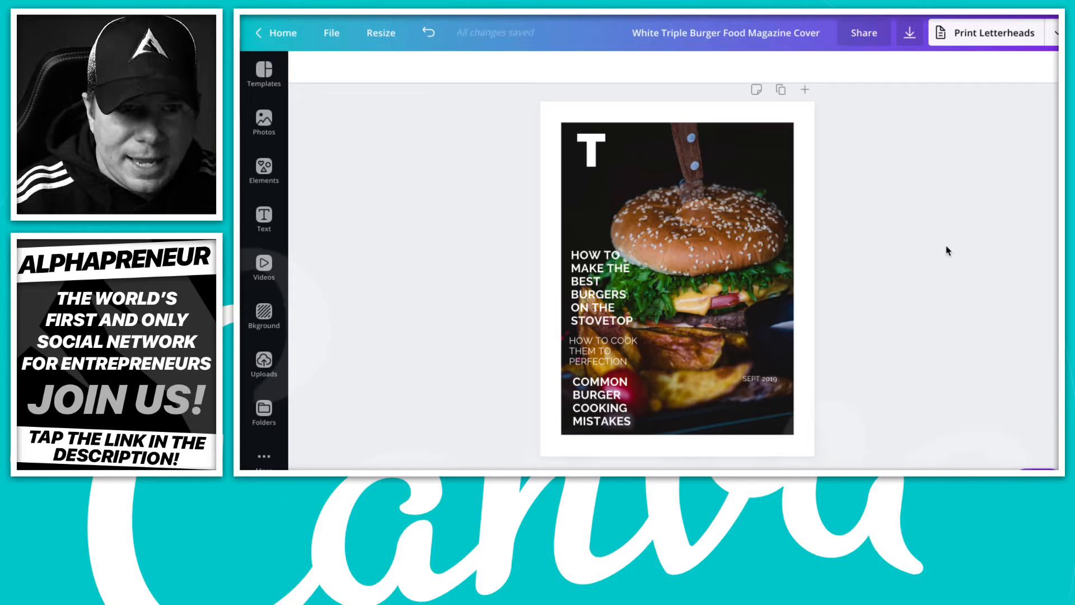
left_click(591, 150)
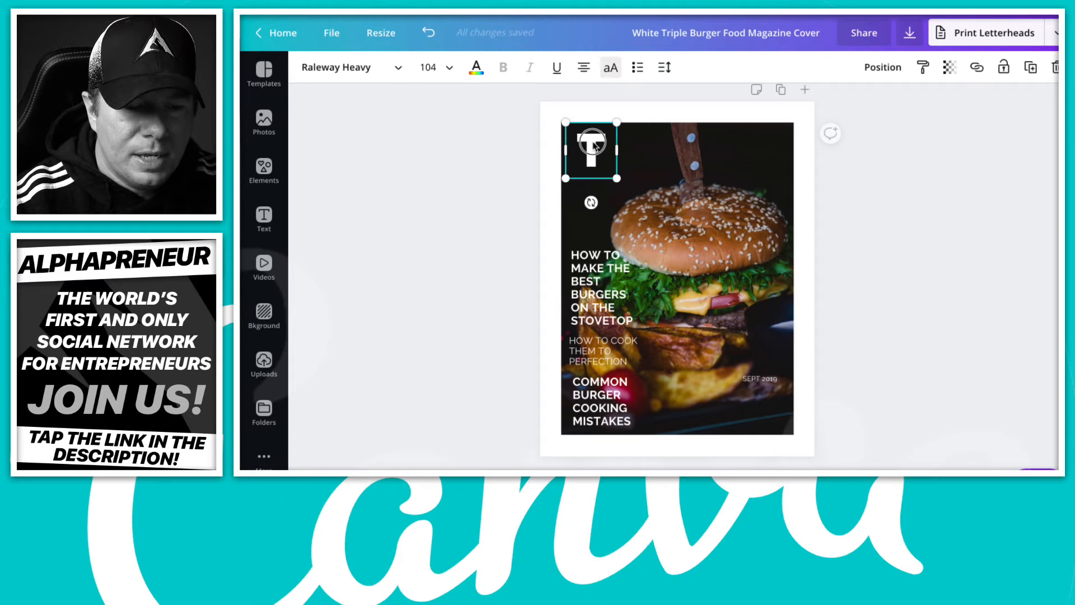
- Delete the SEPT 2019 date text from the lower-right area of the burger cover
left_click(728, 273)
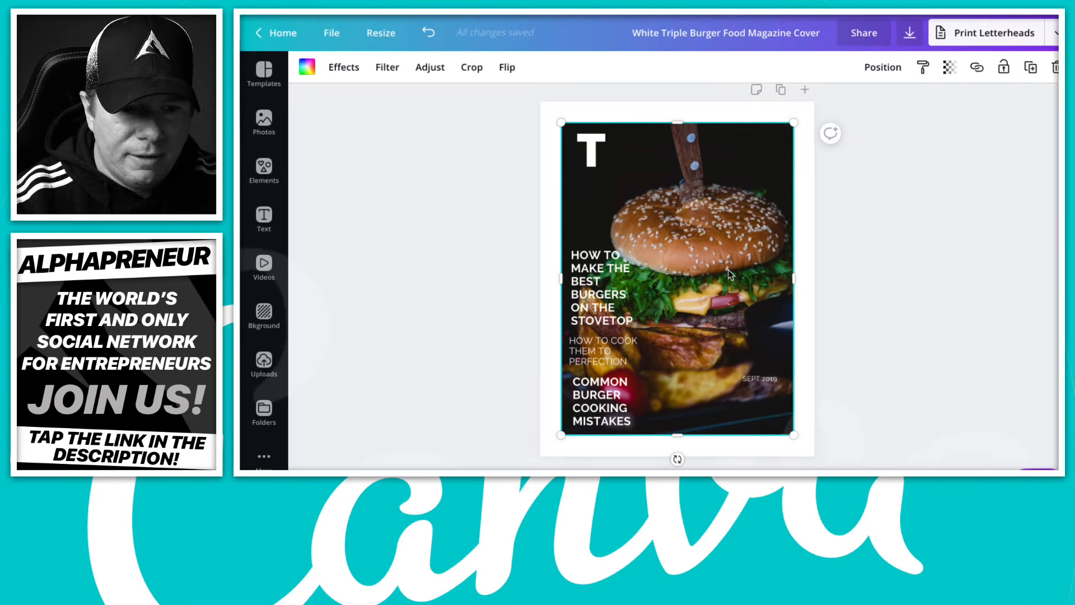
left_click(773, 381)
key("Delete")
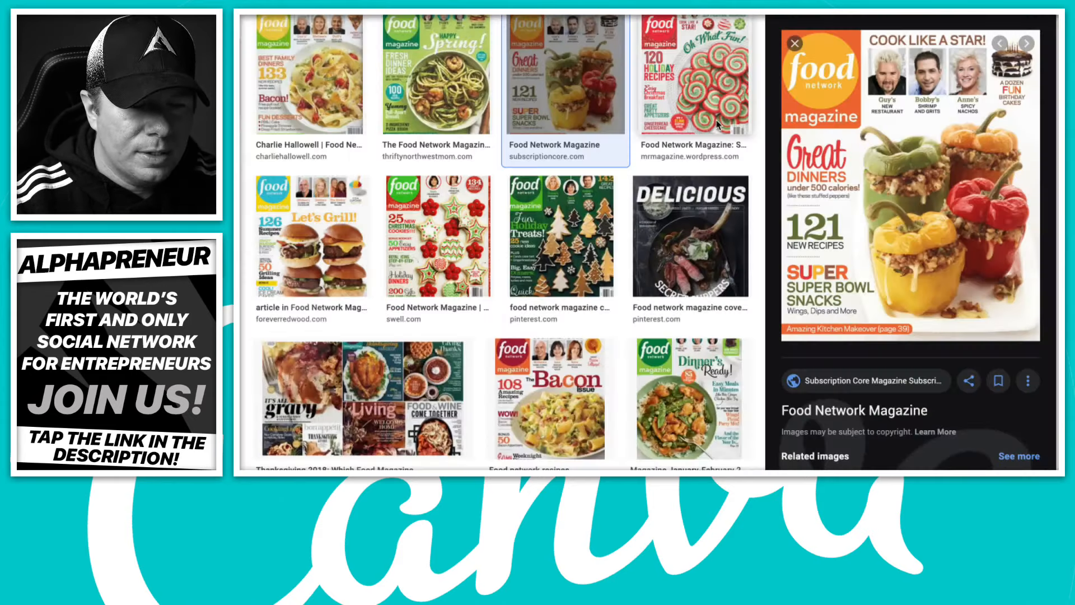
- Switch to the Google Images page and search for "guy fieri"
scroll(719, 125, "up", 6)
triple_click(473, 41)
type("g")
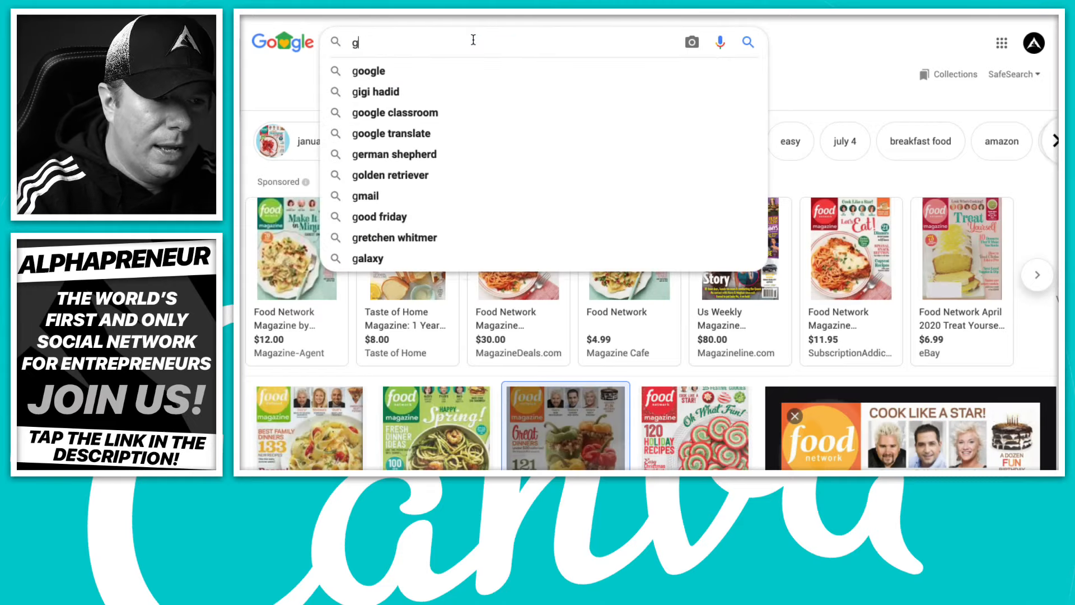
type("uy fu")
key("BackSpace")
type("ieri")
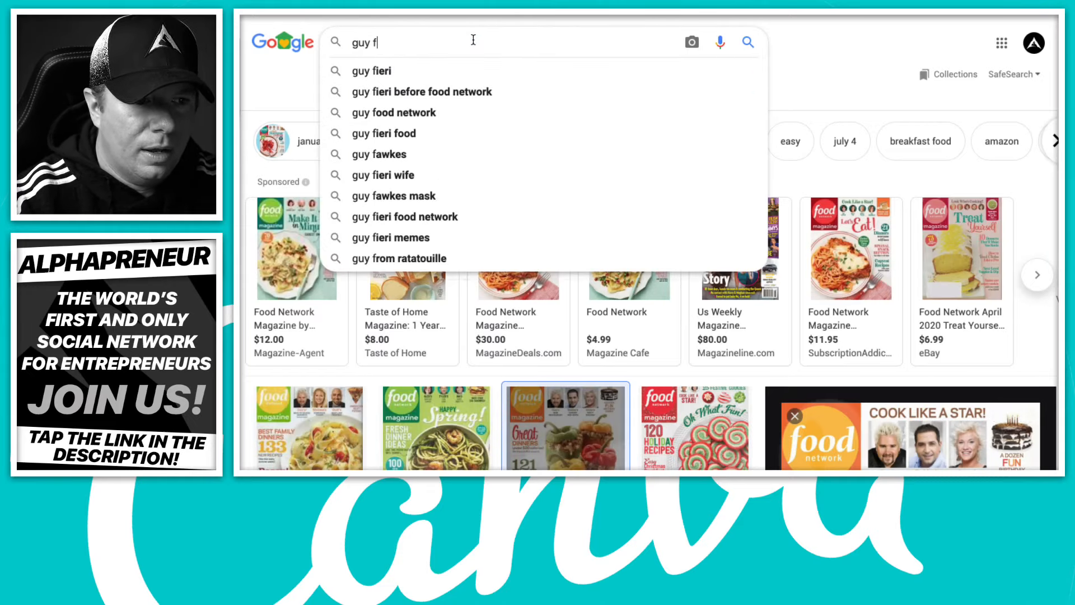
key("Return")
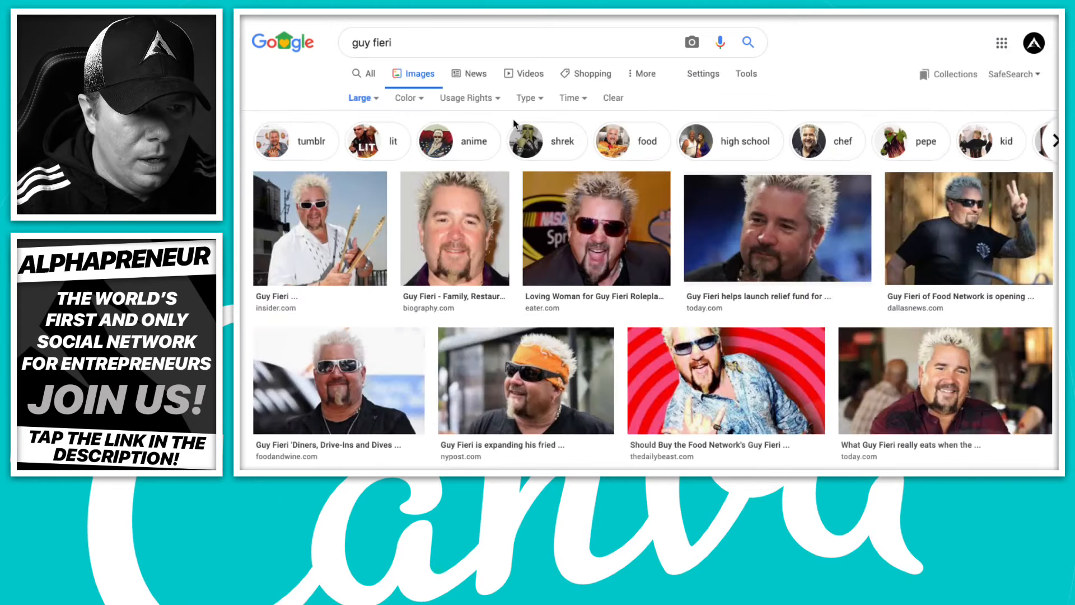
- Find the Oregon Live photo of Guy Fieri in a black T-shirt among the image results and open its preview
scroll(759, 257, "down", 1)
scroll(759, 258, "down", 4)
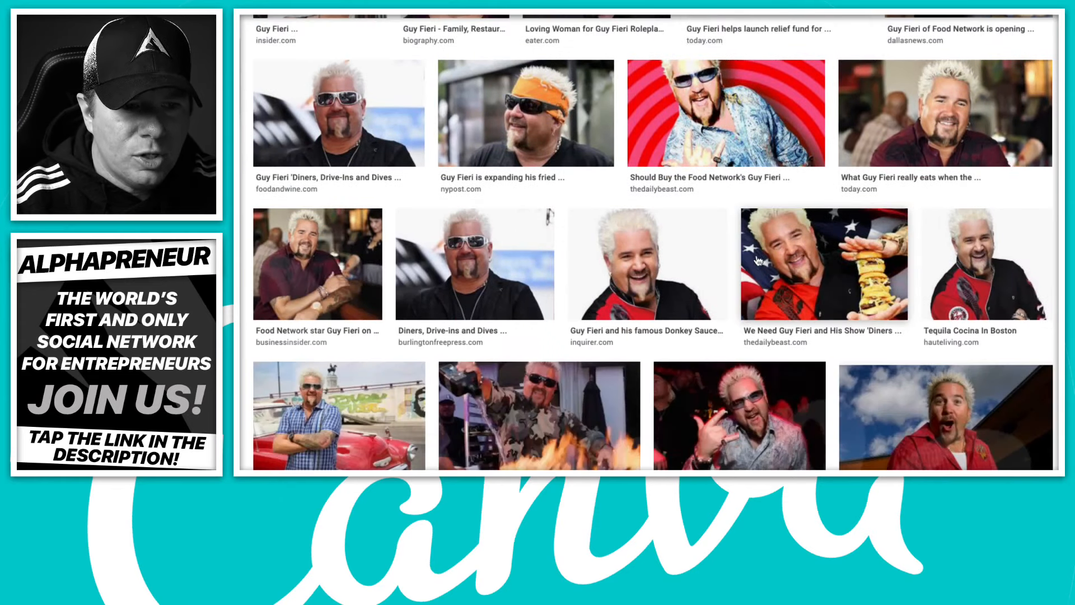
scroll(758, 265, "down", 2)
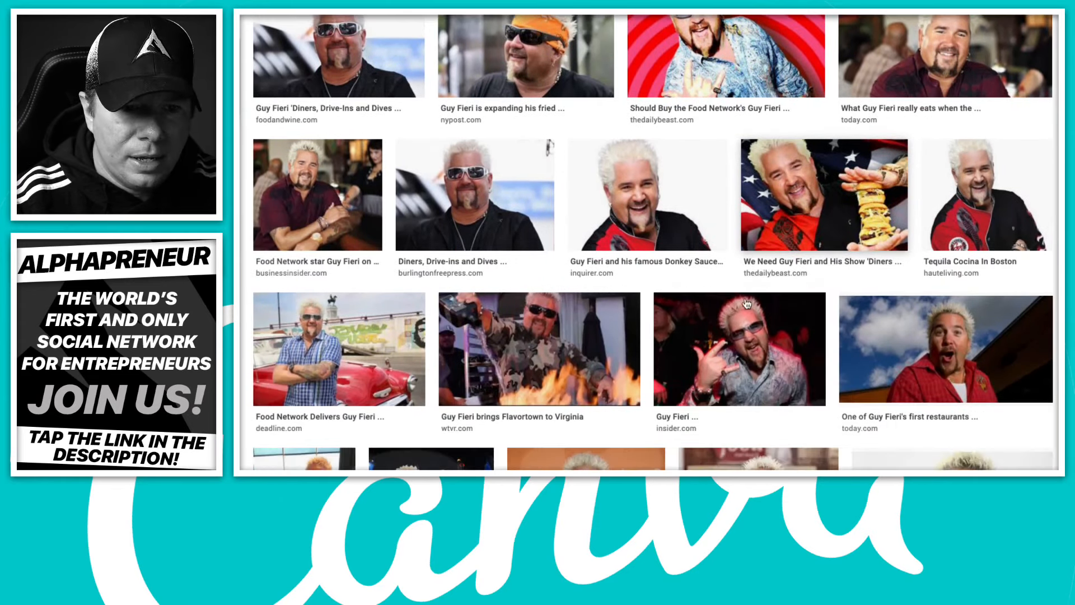
scroll(745, 327, "down", 5)
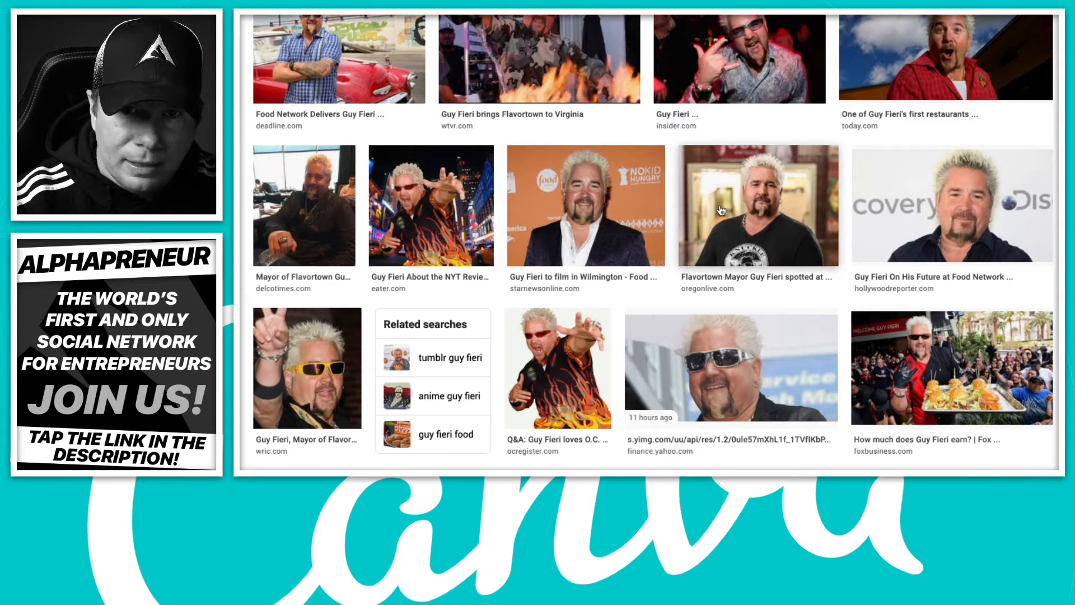
left_click(768, 222)
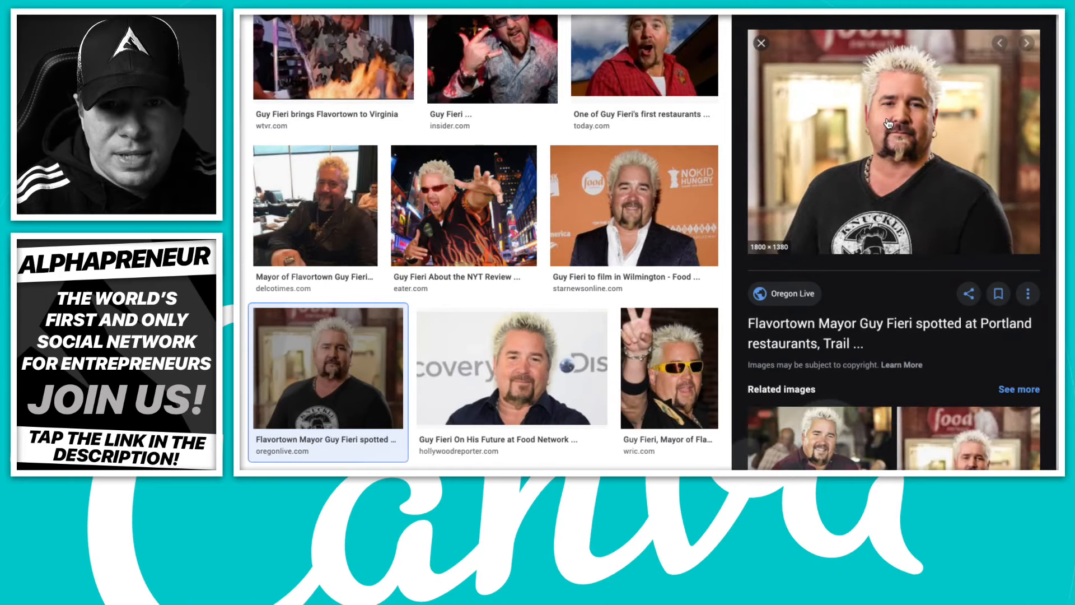
- Try to bring the previewed photo into the Canva burger cover, crop its side, and place it in the cover's upper-right area
left_click_drag(889, 124, 1073, 314)
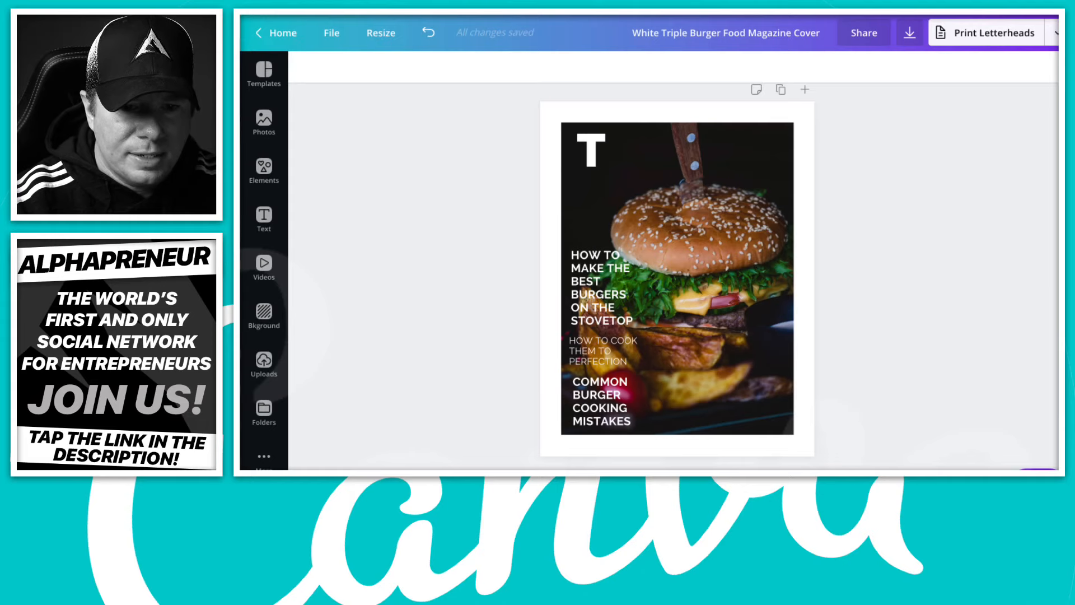
left_click_drag(1058, 314, 774, 191)
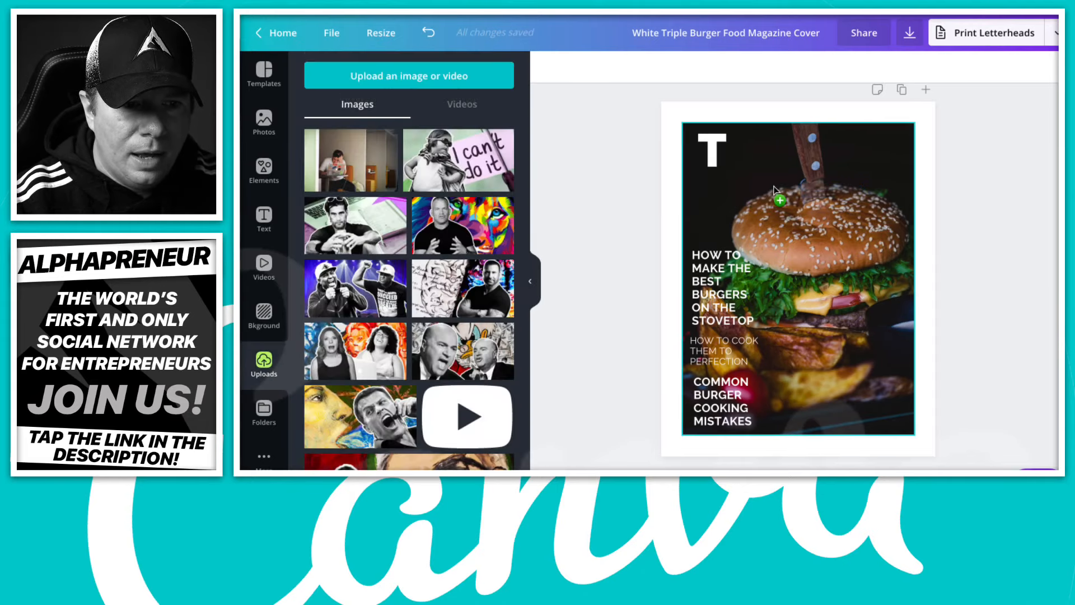
left_click(529, 281)
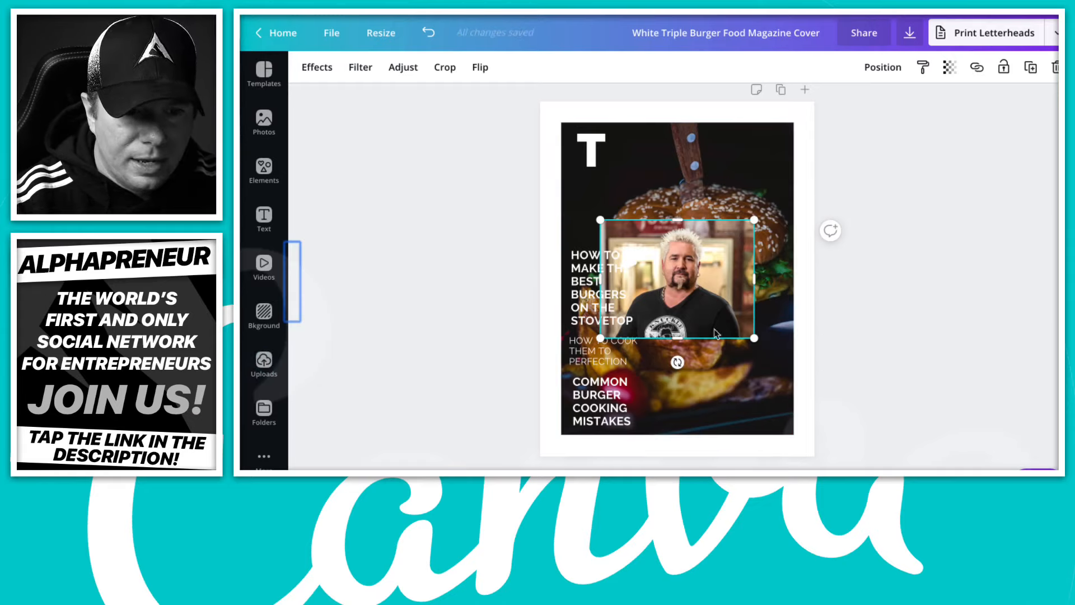
left_click_drag(649, 274, 817, 244)
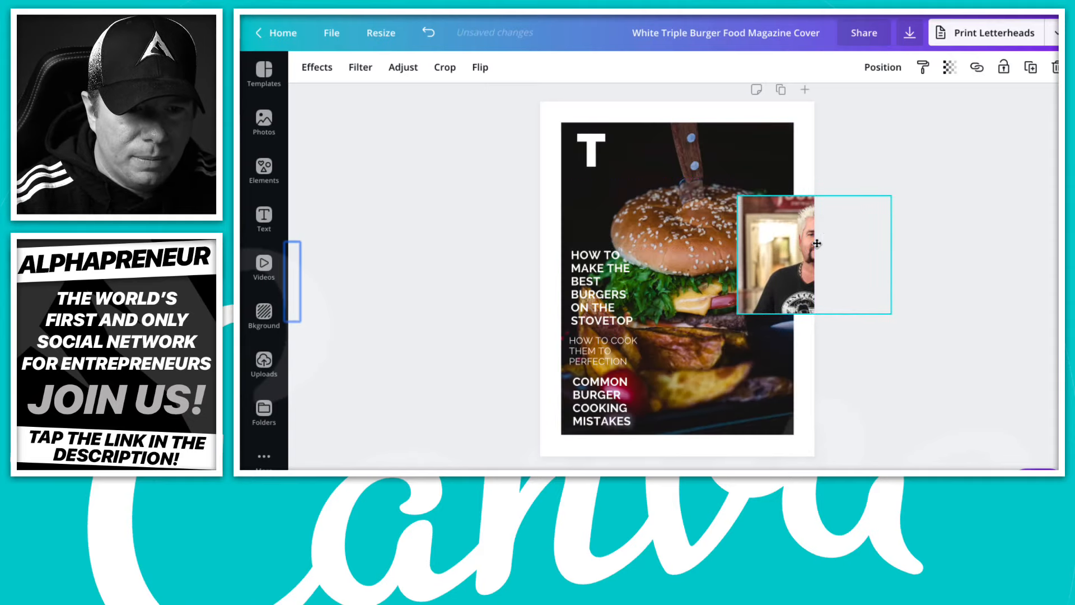
left_click_drag(887, 257, 839, 257)
left_click_drag(741, 254, 740, 208)
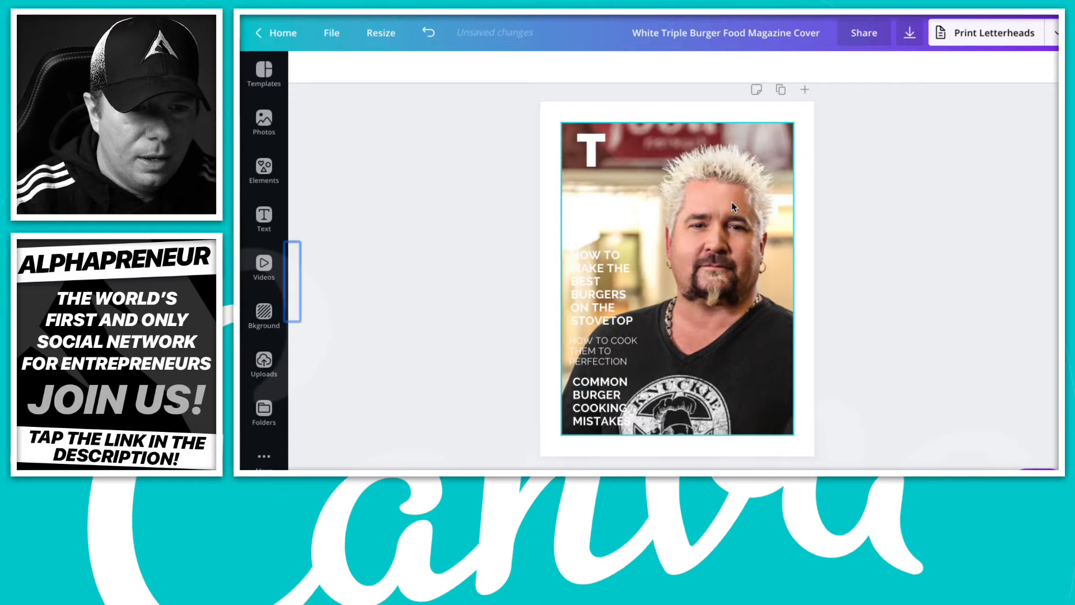
- Delete the full-cover photo and its frame, leaving a plain white page behind the texts
left_click(731, 202)
key("Delete")
left_click(732, 202)
key("Delete")
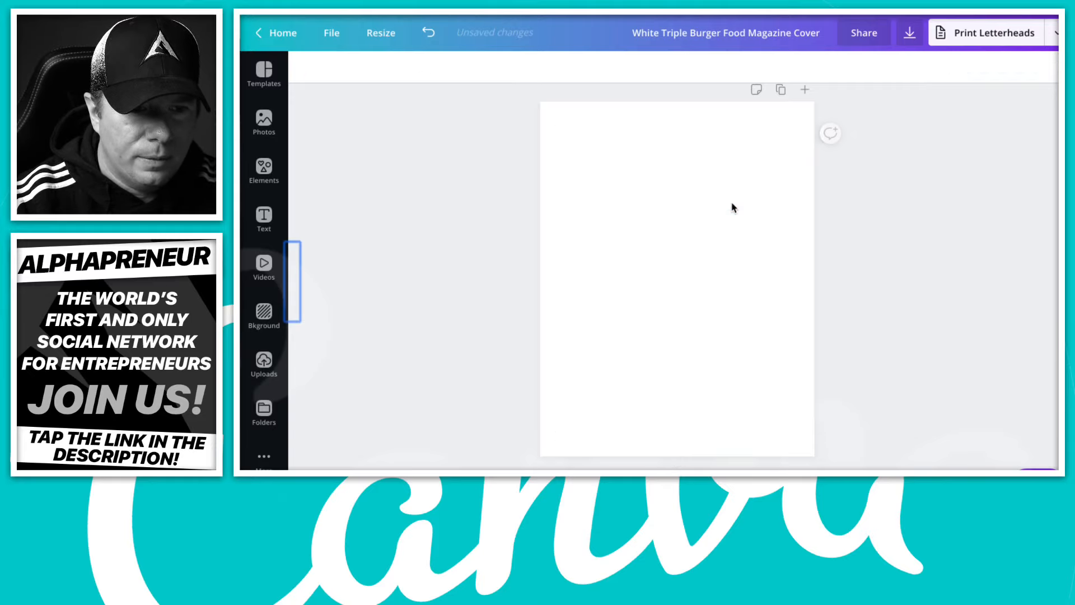
left_click(732, 207)
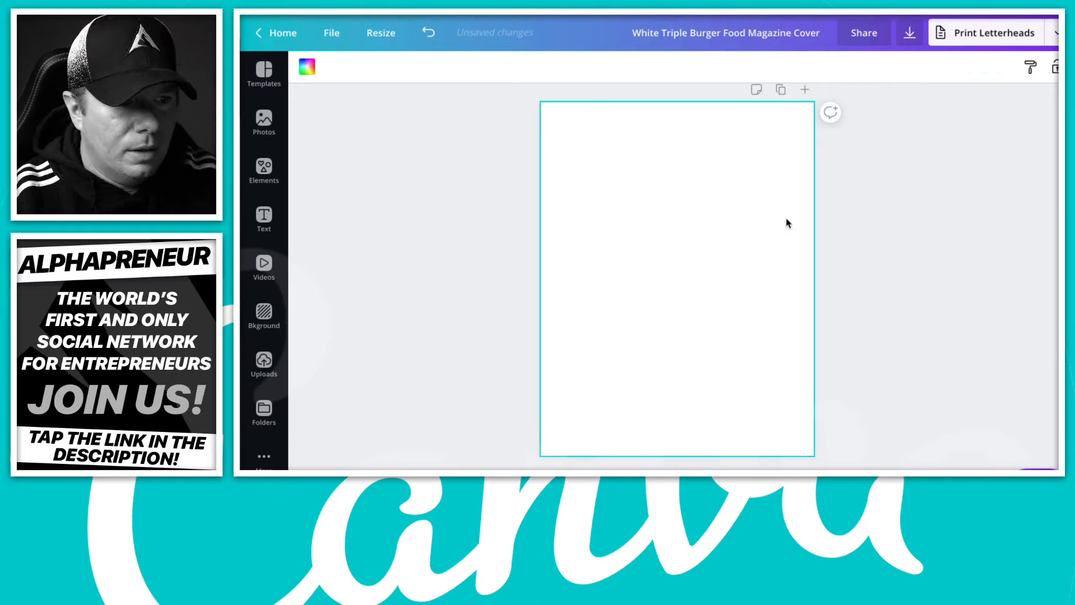
left_click(983, 220)
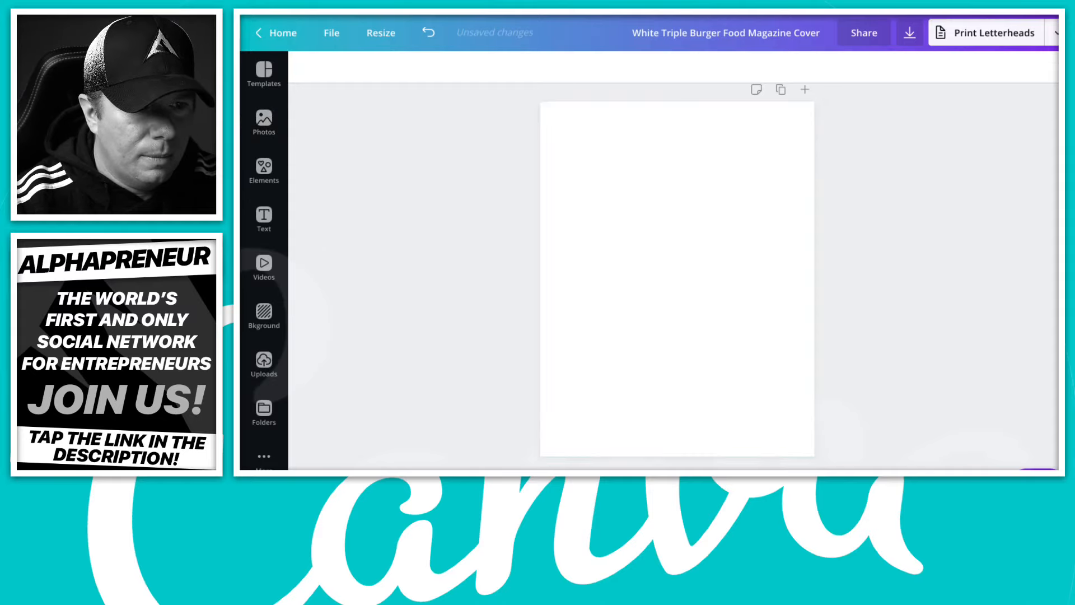
- Change the white "T" title text to black
left_click_drag(501, 106, 642, 464)
left_click(588, 163)
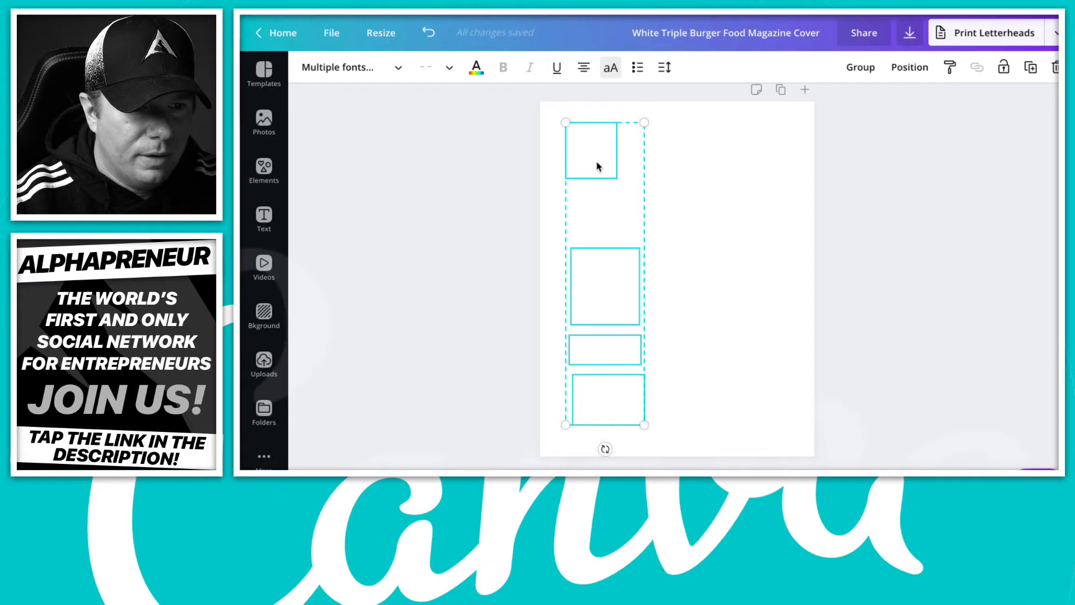
left_click(549, 149)
double_click(607, 151)
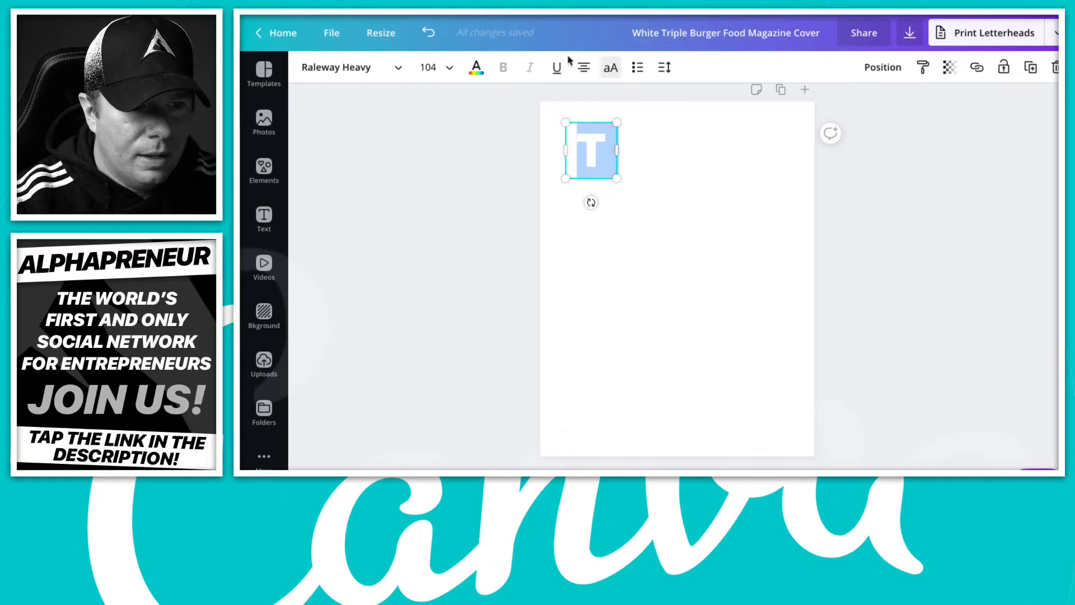
left_click(478, 67)
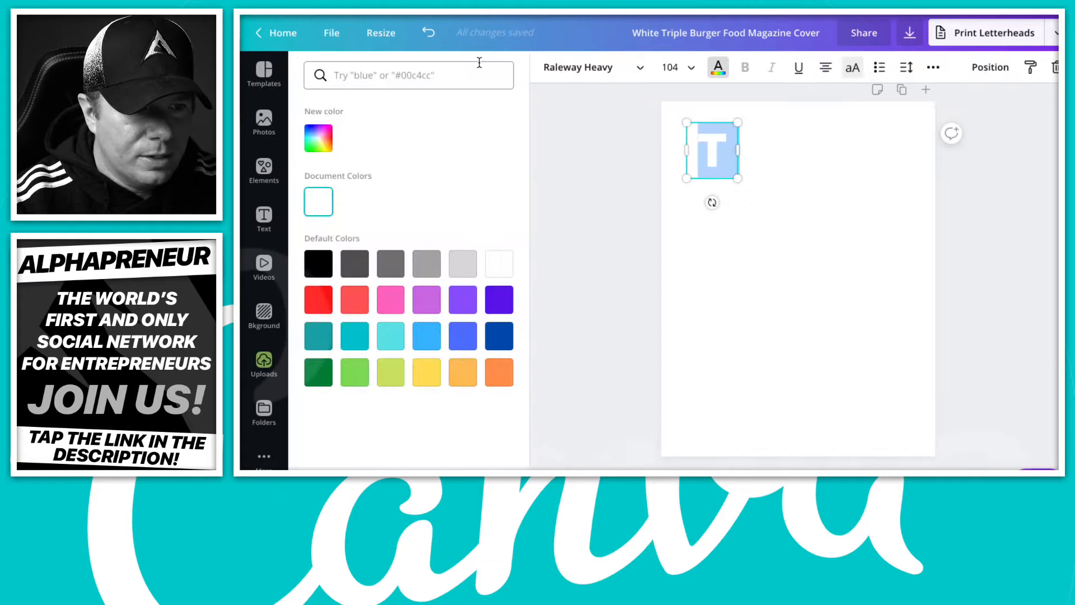
left_click(318, 263)
- Change all three headline texts below the title from white to black
left_click(730, 293)
double_click(729, 292)
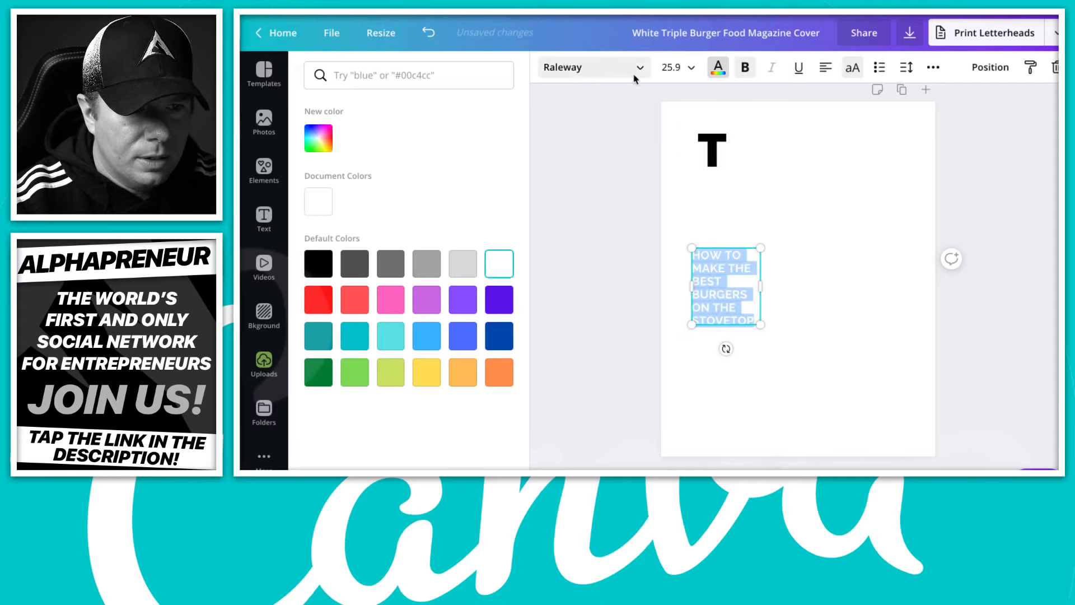
left_click(318, 263)
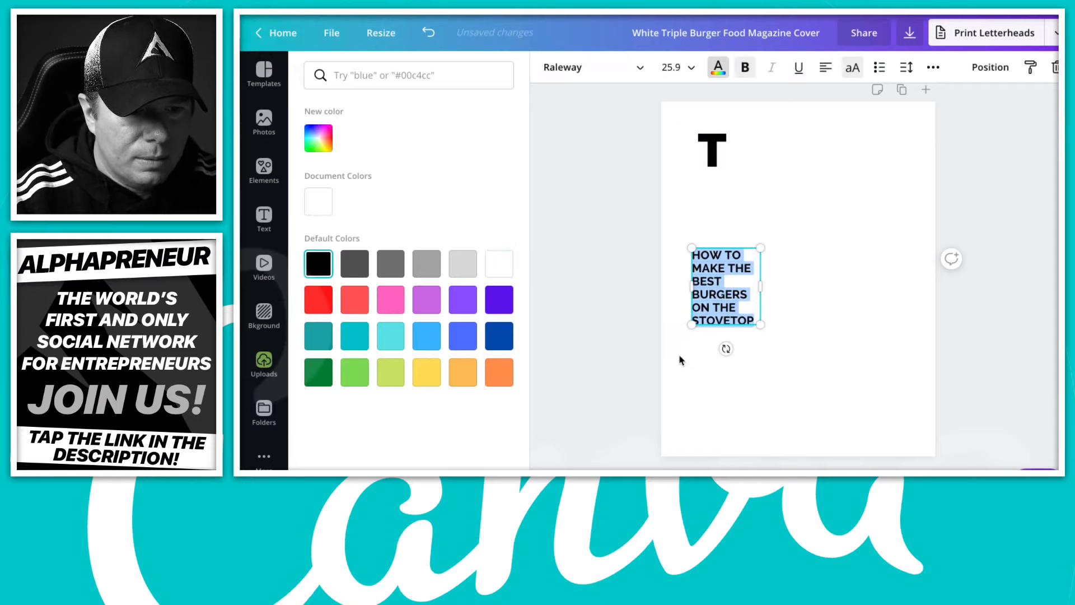
left_click(701, 351)
double_click(702, 351)
left_click(318, 264)
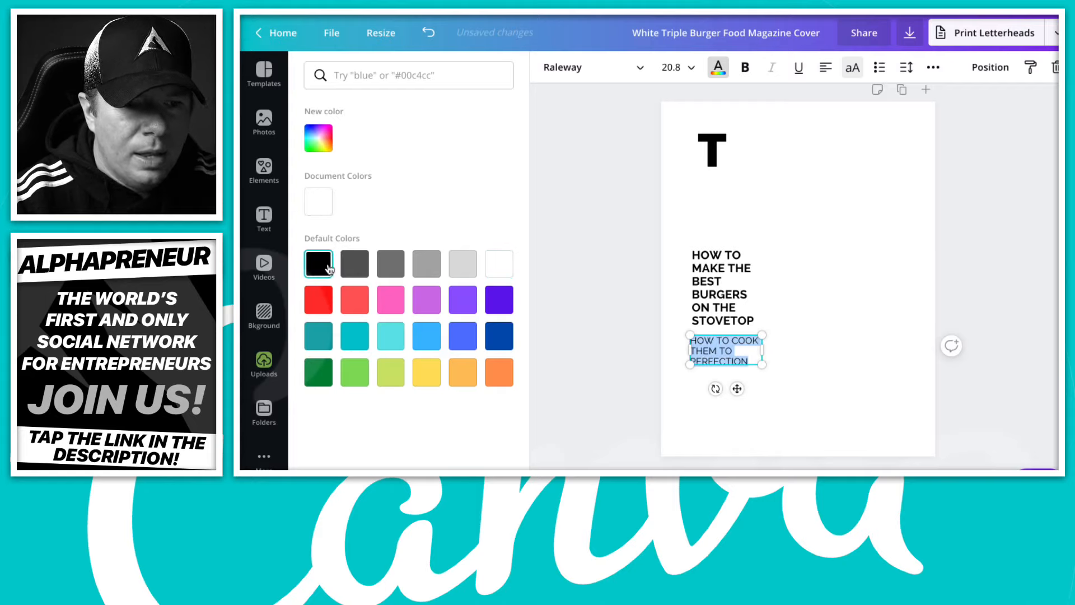
double_click(721, 414)
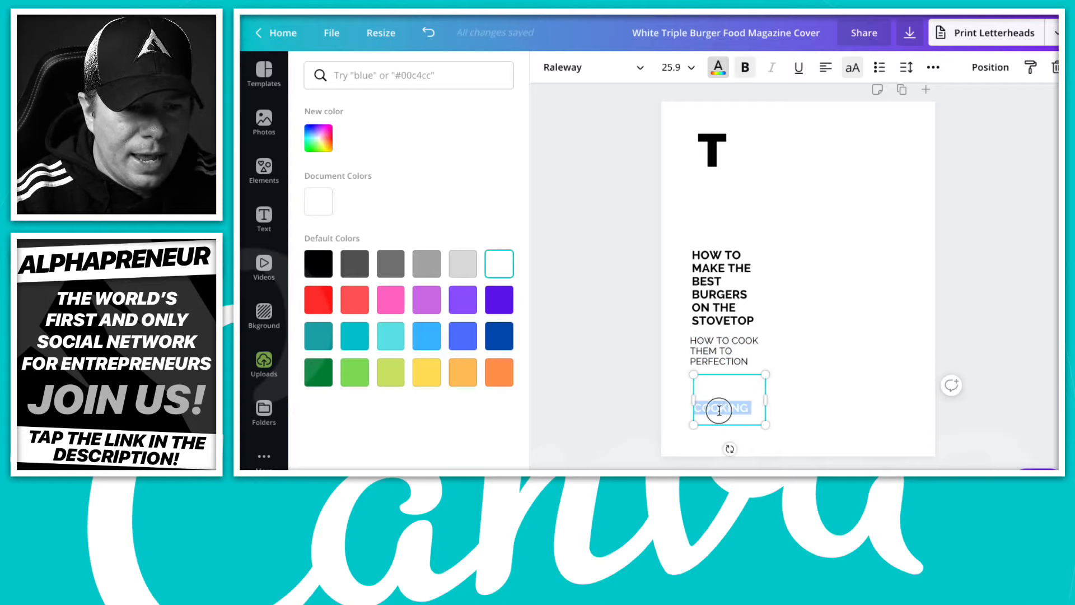
triple_click(720, 412)
left_click(319, 262)
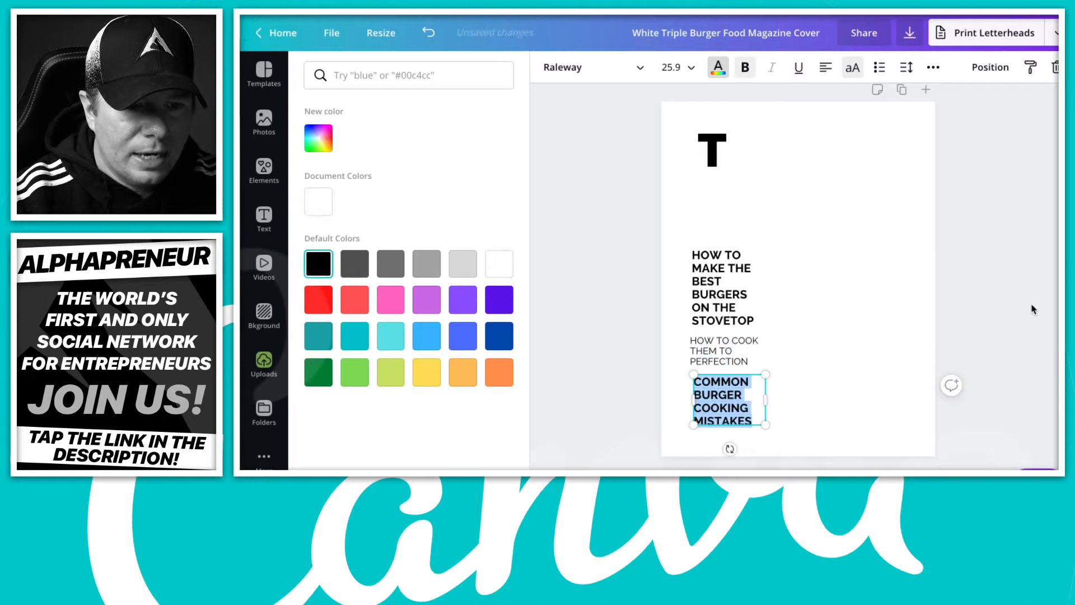
left_click(1005, 305)
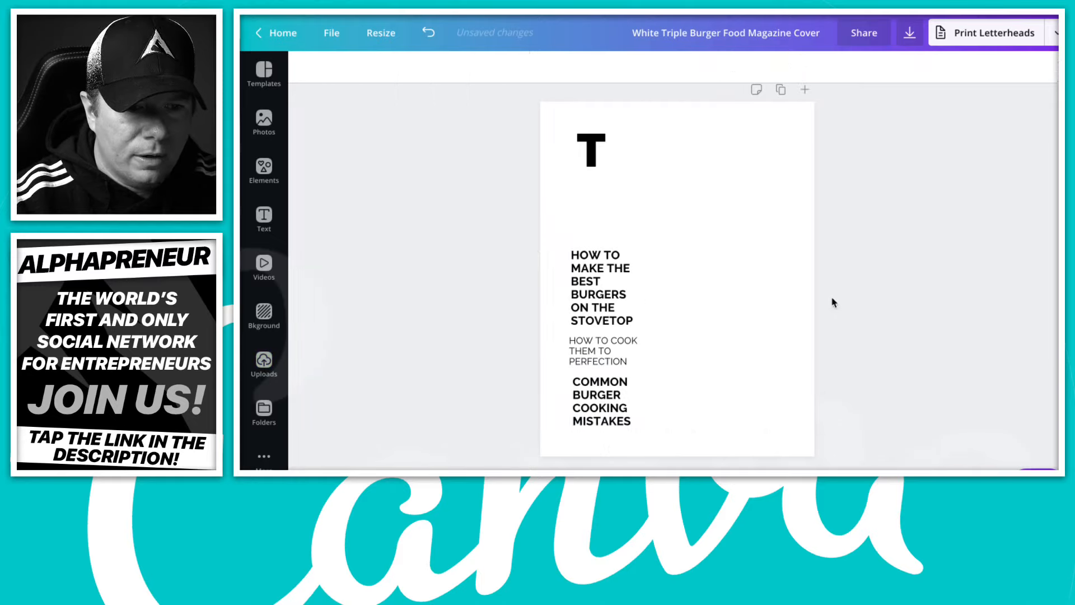
- Shift the stovetop burger and cooking mistakes headlines left so they line up with the middle headline
left_click(585, 297)
left_click_drag(585, 297, 582, 297)
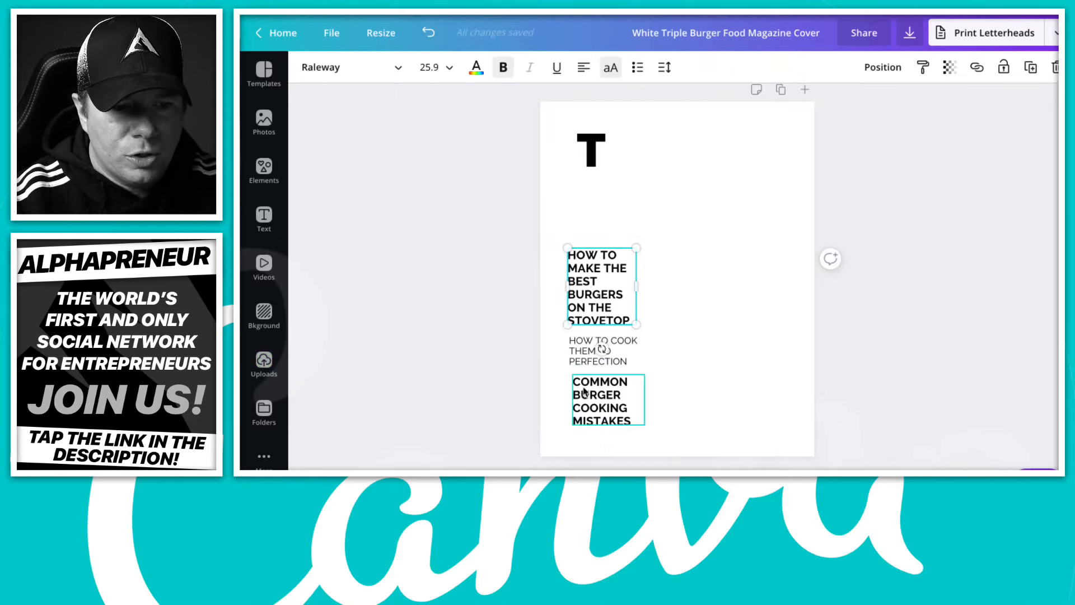
left_click(590, 352)
mouse_move(588, 391)
left_mouse_down()
mouse_move(619, 413)
mouse_move(589, 391)
mouse_move(587, 411)
left_mouse_up()
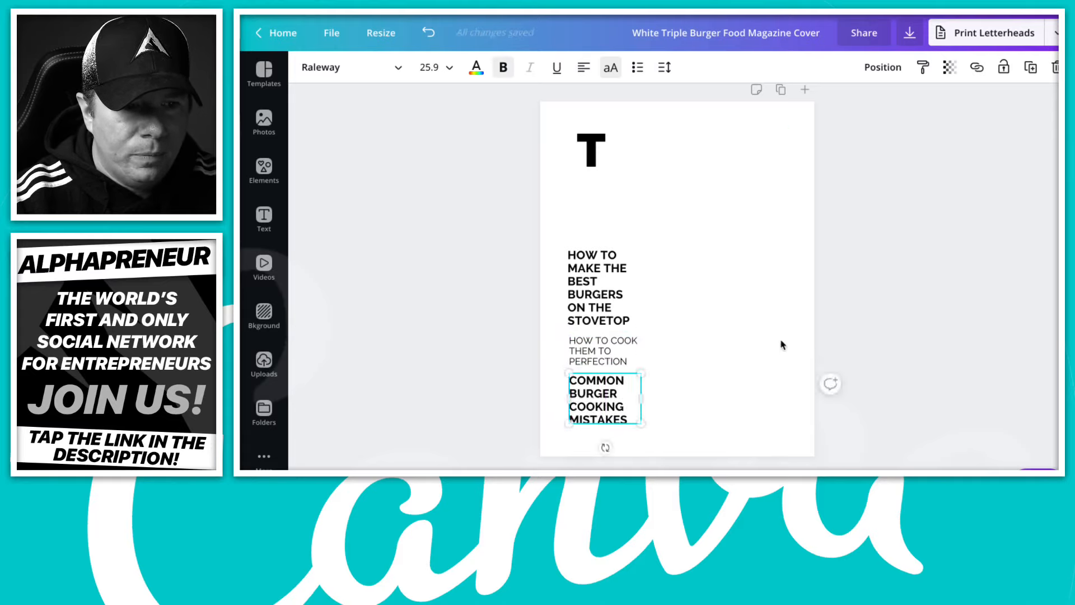
- Move the "T" title up and slightly left, closer to the page's upper-left corner
left_click(542, 112)
left_click_drag(589, 148, 588, 135)
left_click(949, 241)
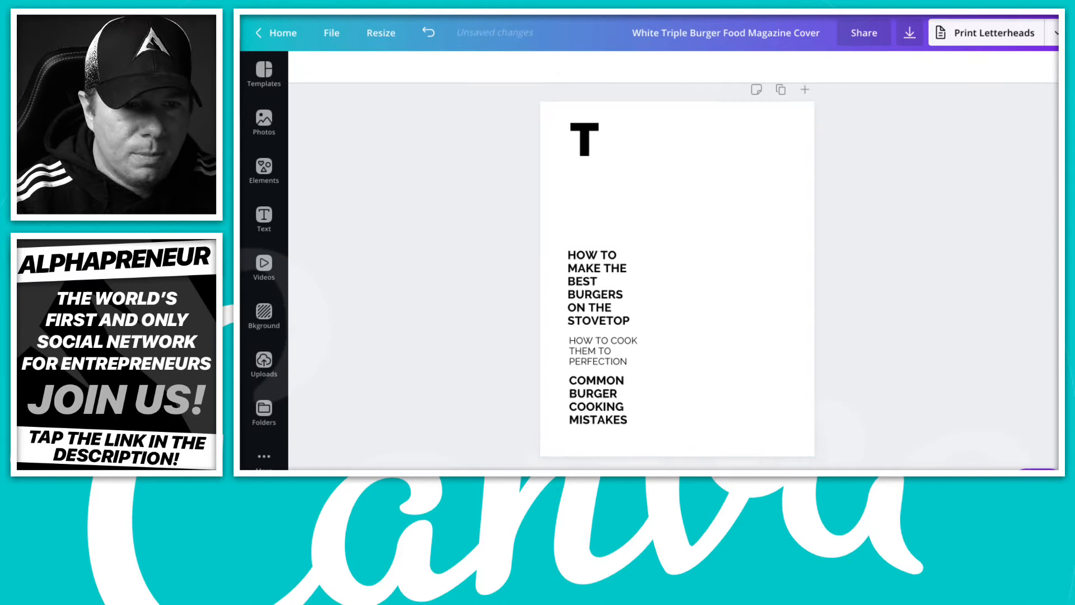
- Add the Guy Fieri photo from Google Images to the Canva page, shrink it slightly, and place it beside the "T" title
left_click_drag(728, 179, 857, 174)
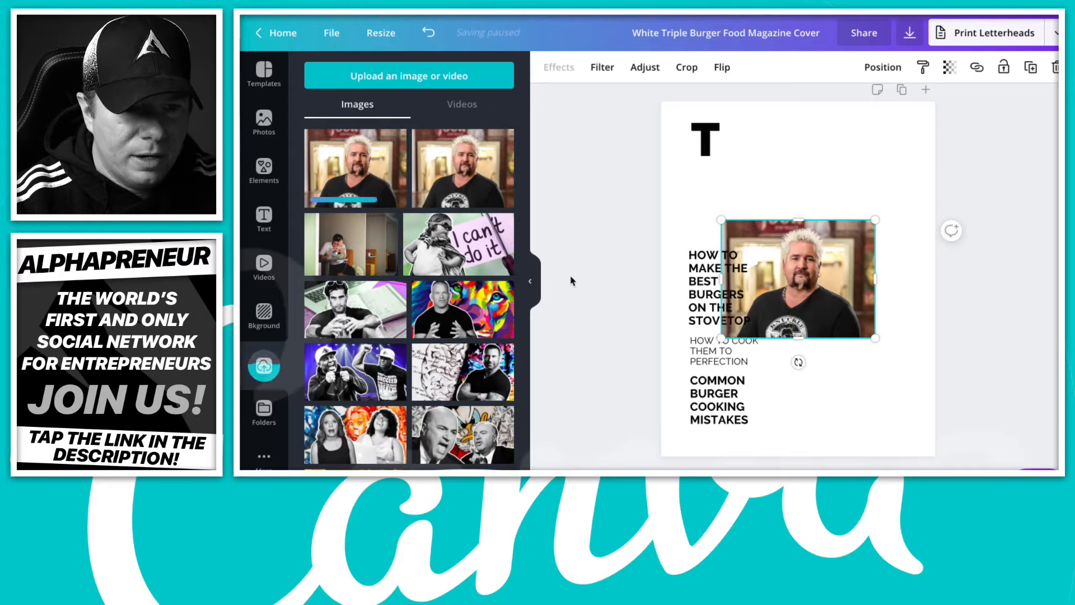
left_click(531, 281)
left_click_drag(755, 339, 738, 325)
left_click_drag(668, 238, 690, 128)
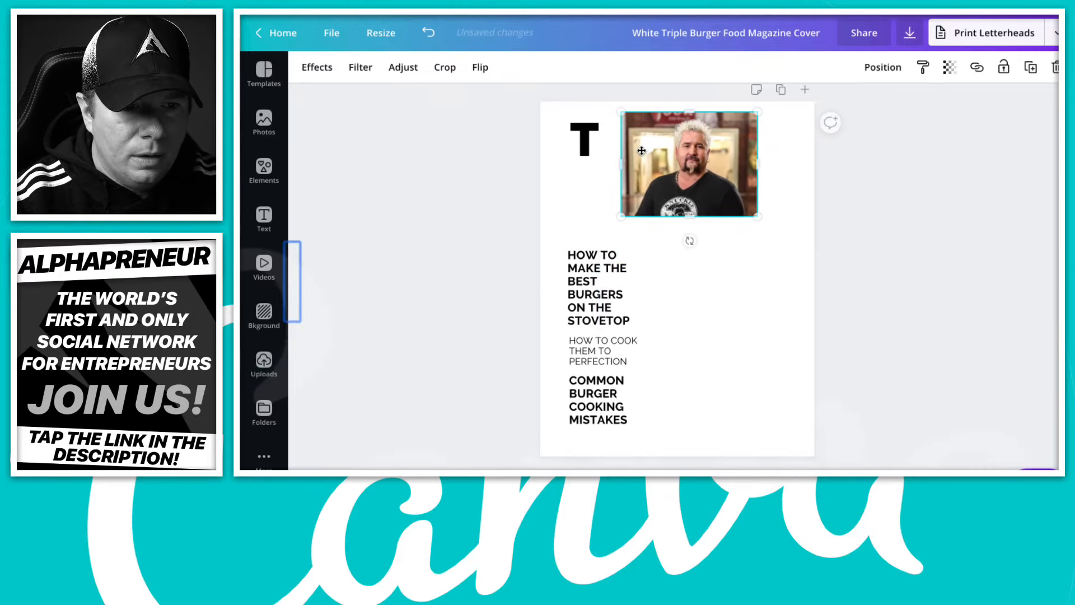
- Crop the photo's sides and lower edge to a small headshot and move it to the page's upper-right corner
left_click_drag(620, 164, 663, 166)
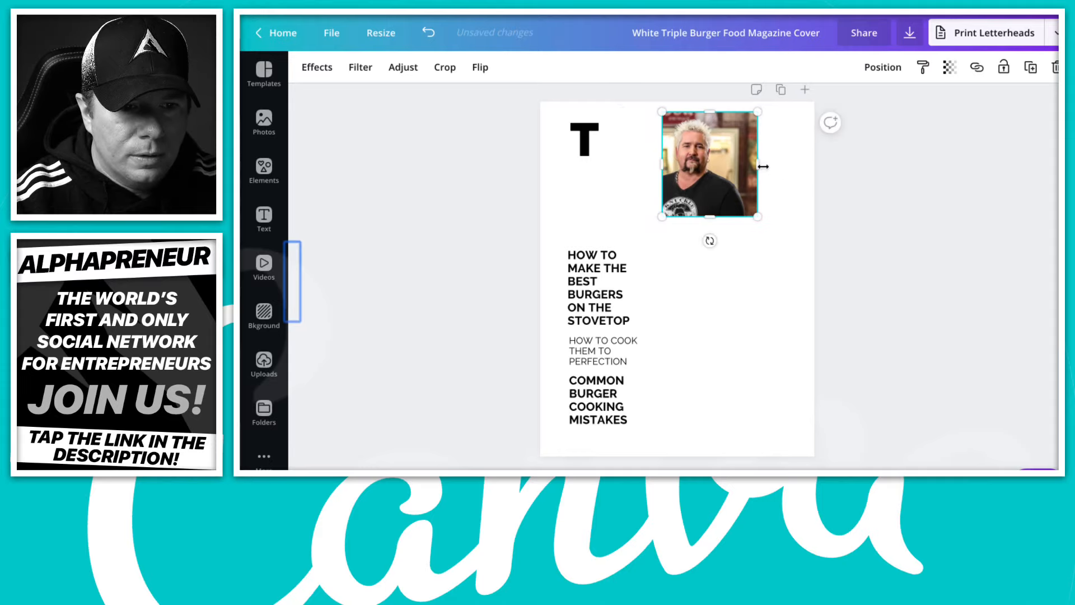
left_click_drag(763, 166, 734, 162)
left_click_drag(696, 216, 696, 190)
left_click_drag(701, 151, 783, 158)
- Duplicate the cropped headshot twice and arrange the copies in a row beside the "T" title
key("ctrl+d")
key("ctrl+d")
left_click(696, 163)
left_click_drag(696, 163, 791, 163)
left_click(757, 162)
left_click(912, 245)
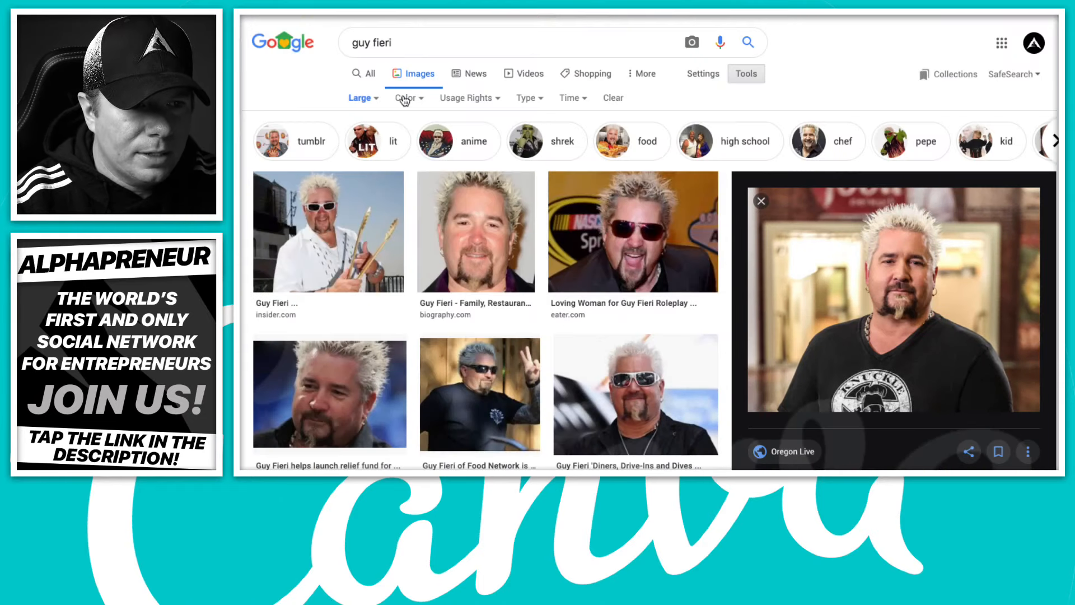
- Return to Google Images and search for "food network magazine covers"
left_click(391, 42)
key("ctrl+a")
type("food n")
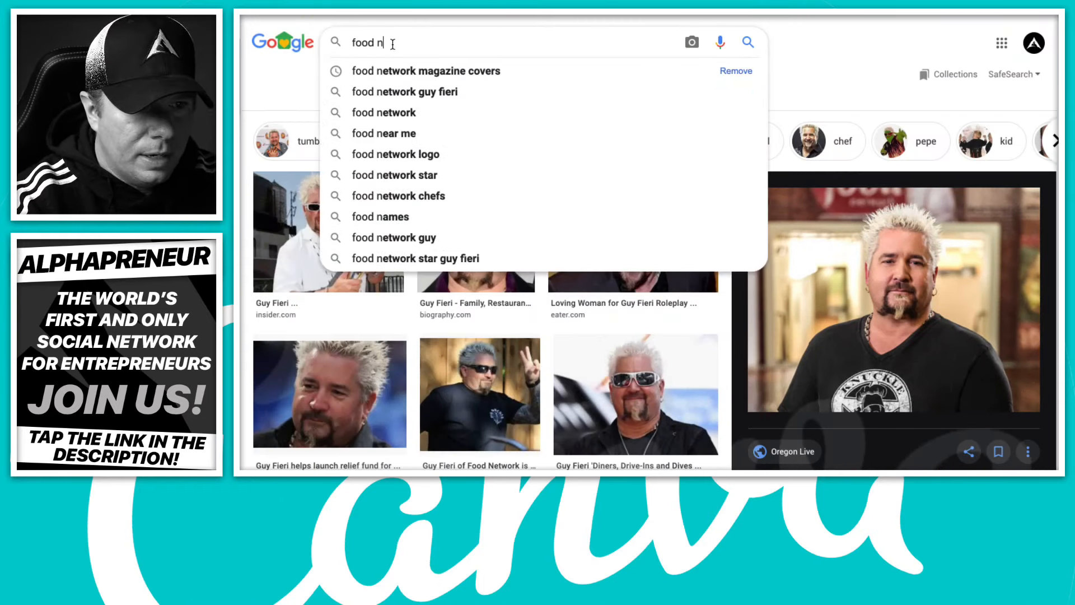
key("Down")
key("Return")
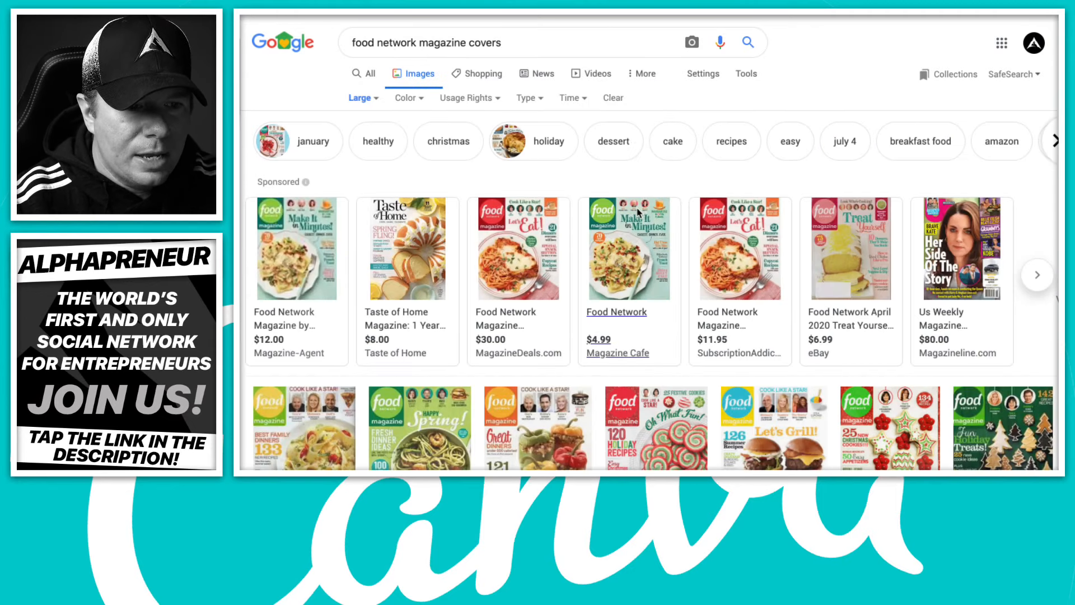
- Browse the Food Network cover results and open the "Let's Grill!" burger cover for a closer look
scroll(639, 212, "down", 4)
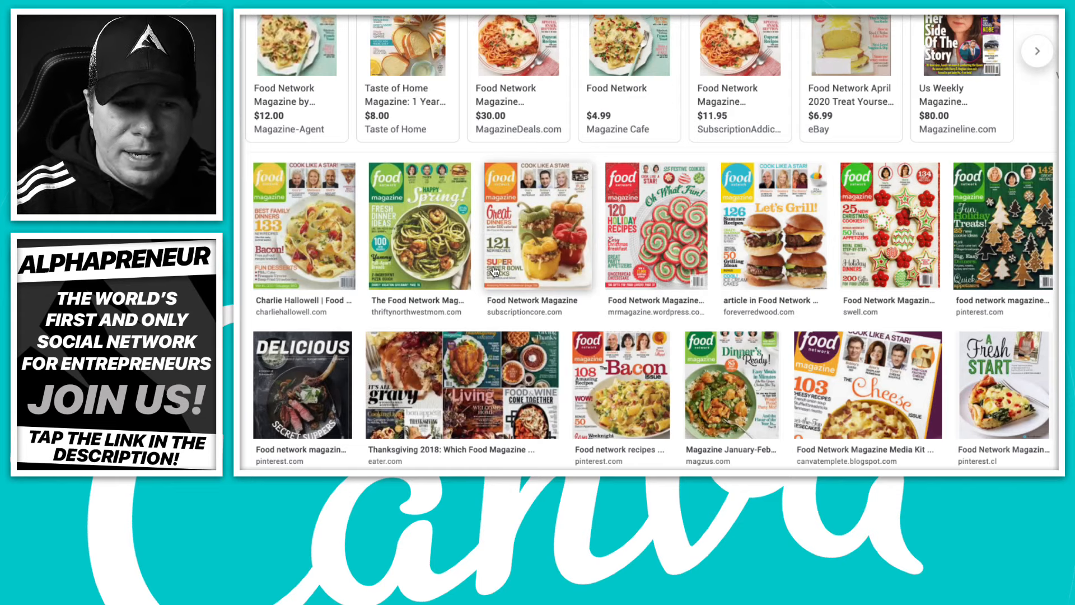
scroll(497, 267, "down", 1)
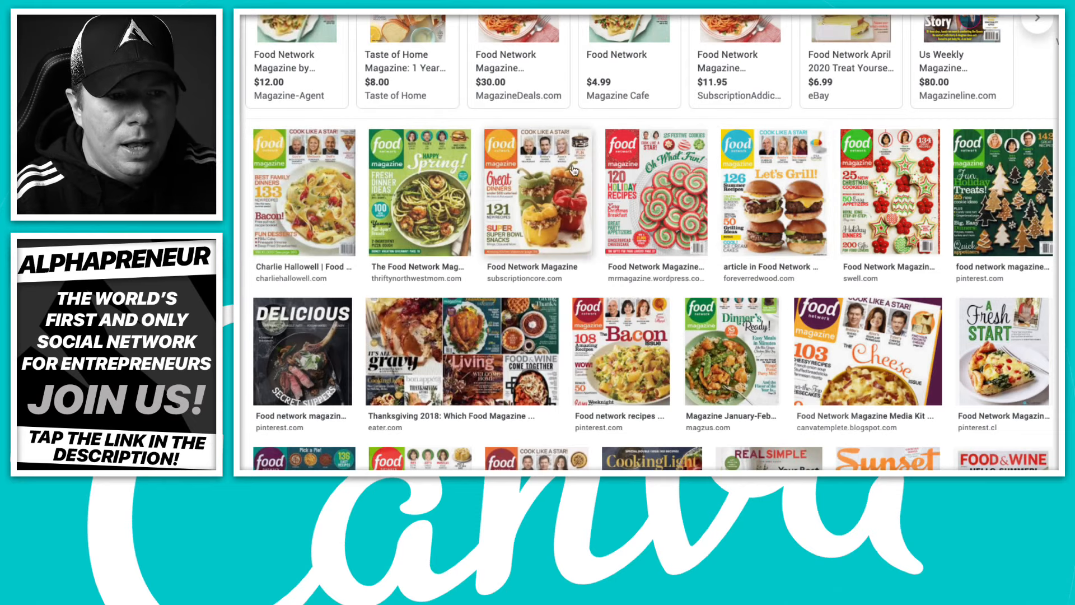
left_click(749, 229)
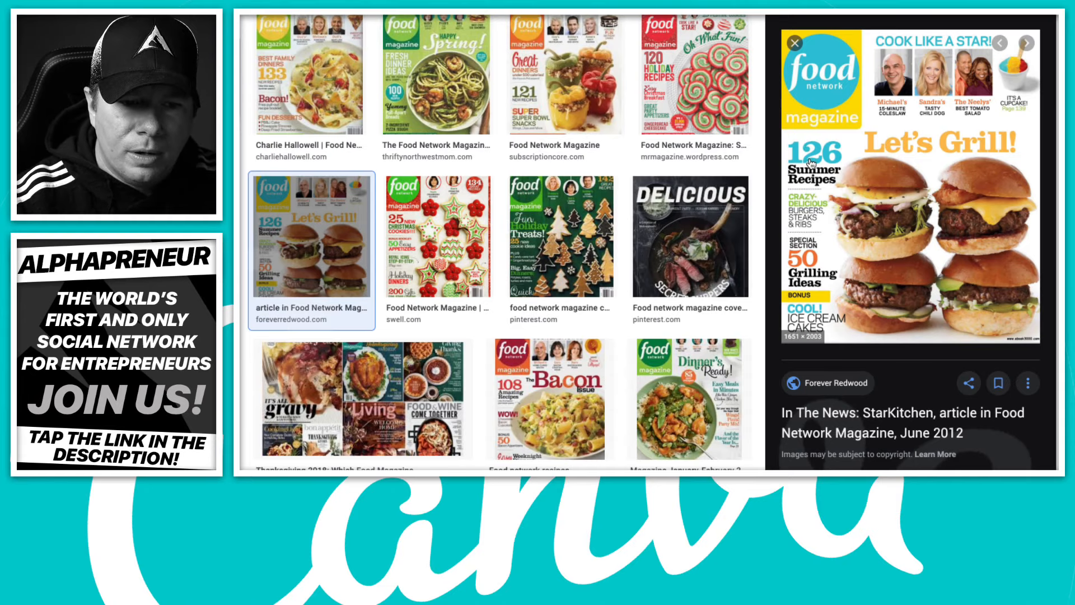
- Search Google Images for "mens health magazine covers" and open the January-February "Get Back in Shape!" cover
scroll(810, 263, "up", 6)
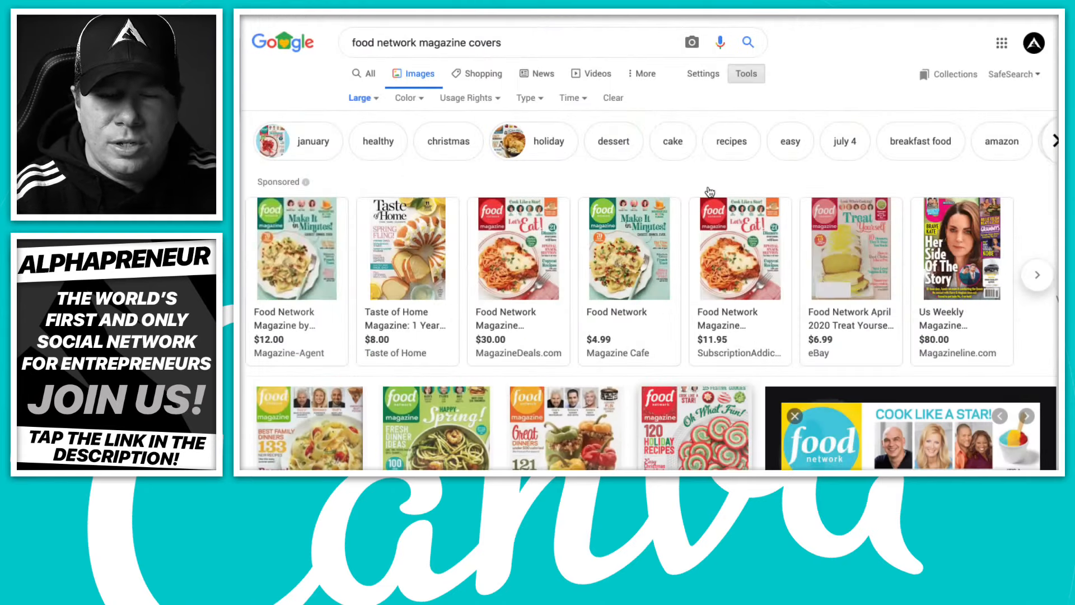
left_click(428, 43)
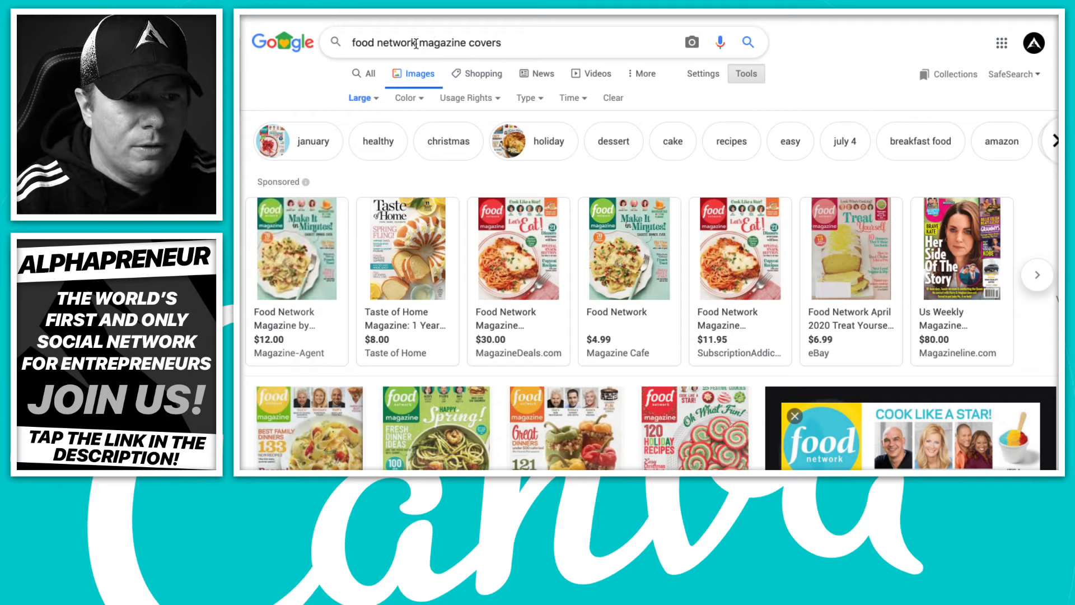
key("shift+Home")
type("mens health")
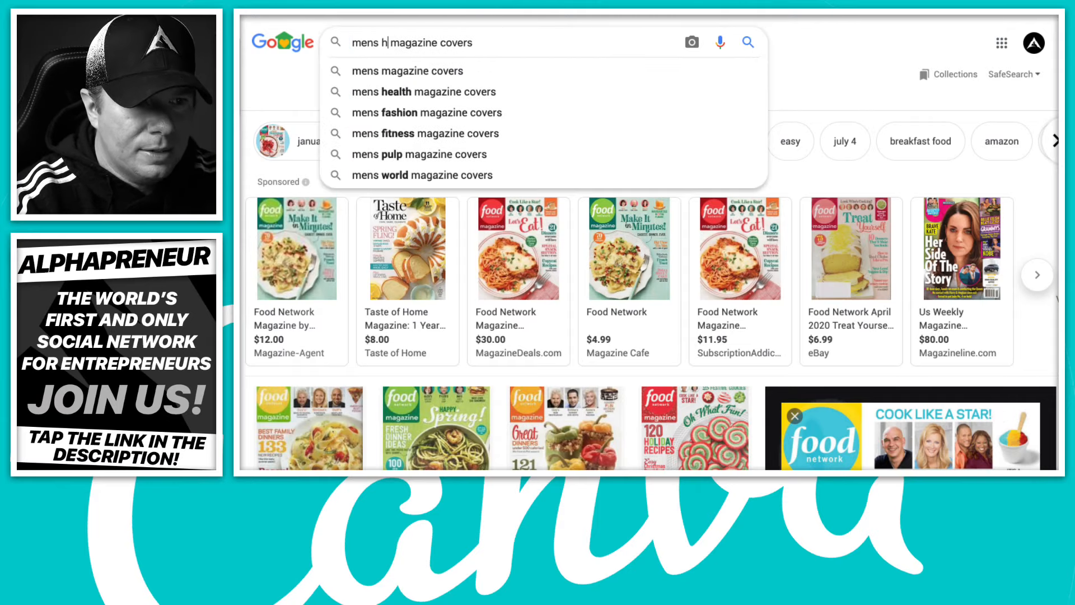
key("Return")
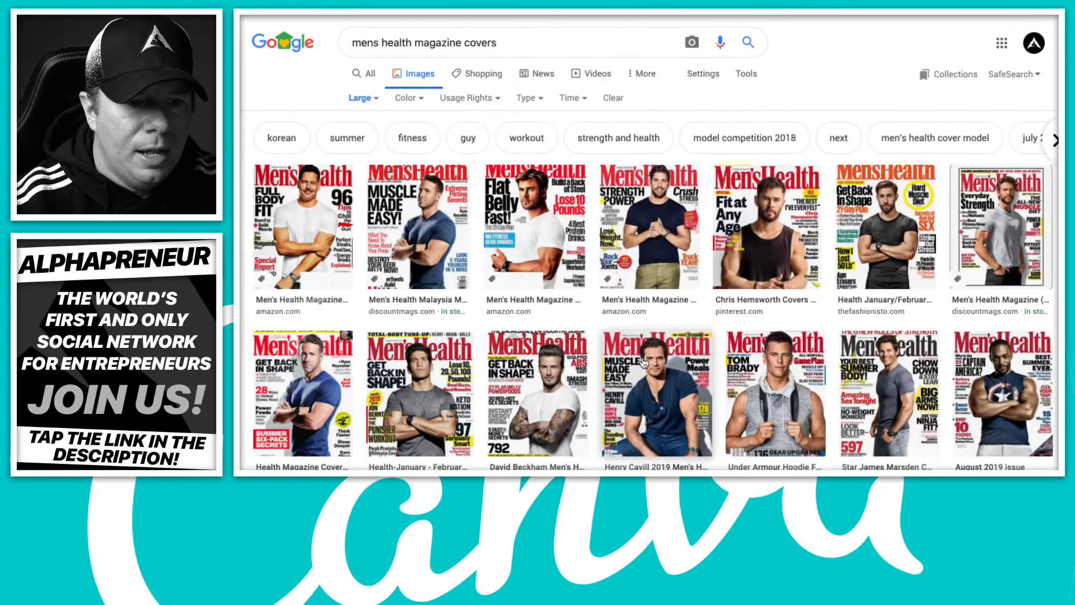
scroll(521, 204, "down", 5)
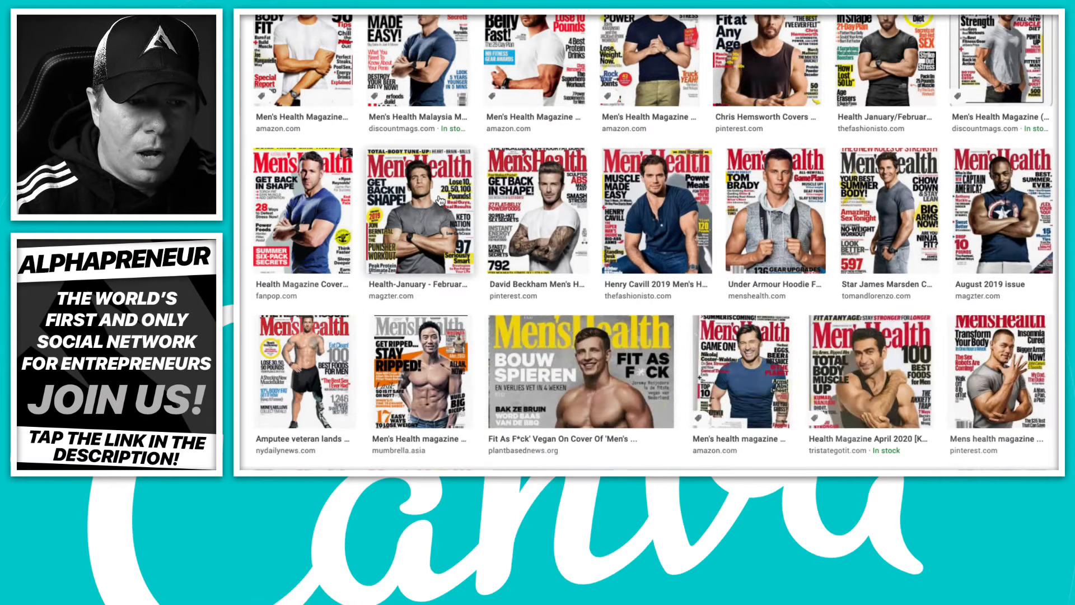
left_click(392, 207)
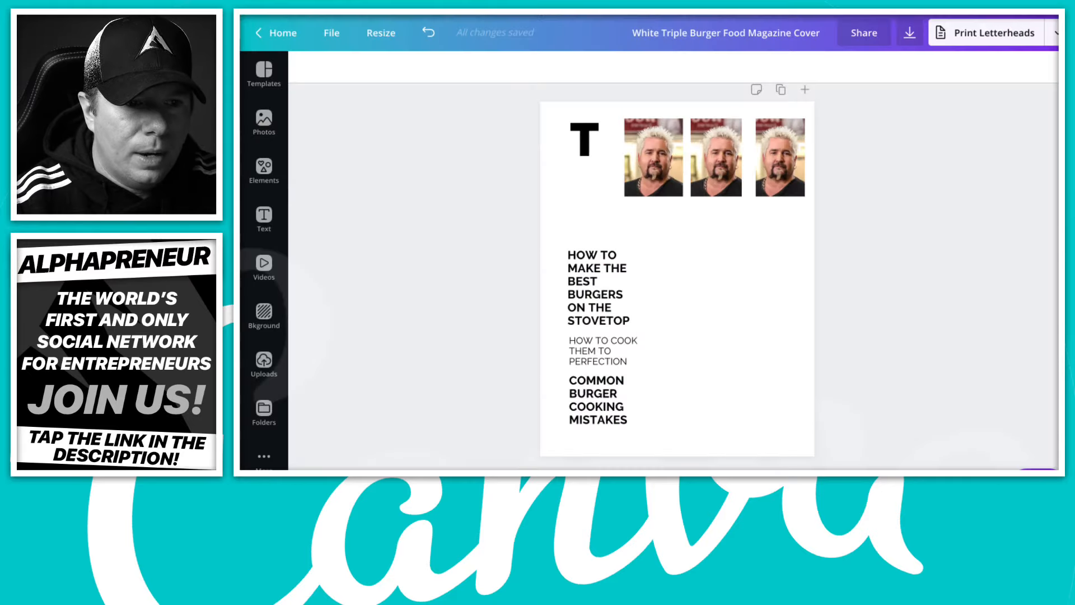
- Switch back to the Canva design and search the photo library for "pasta"
left_click(602, 301)
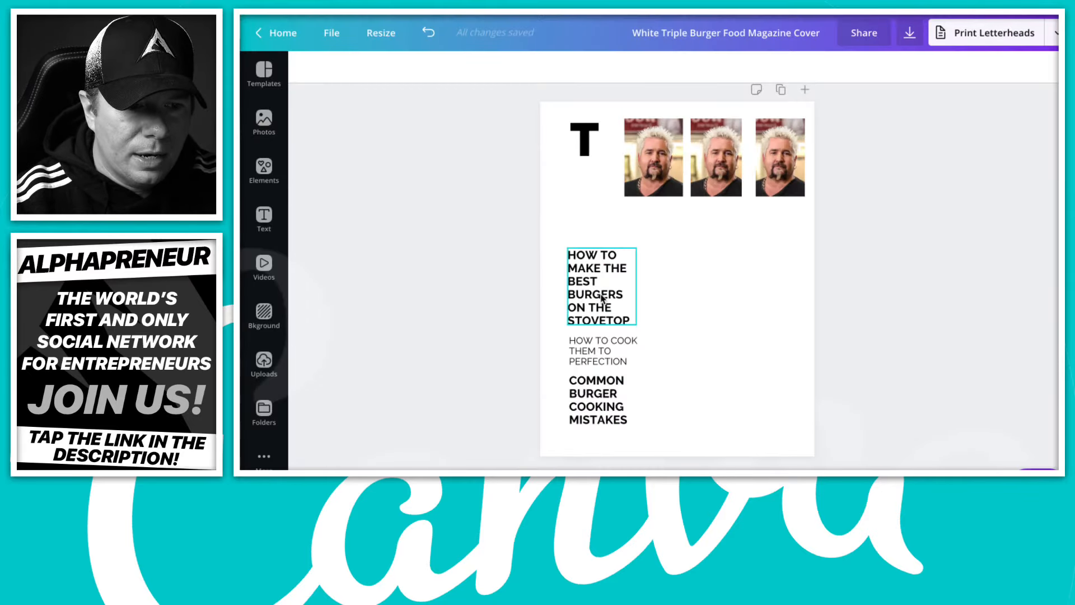
left_click(602, 301)
left_click(785, 285)
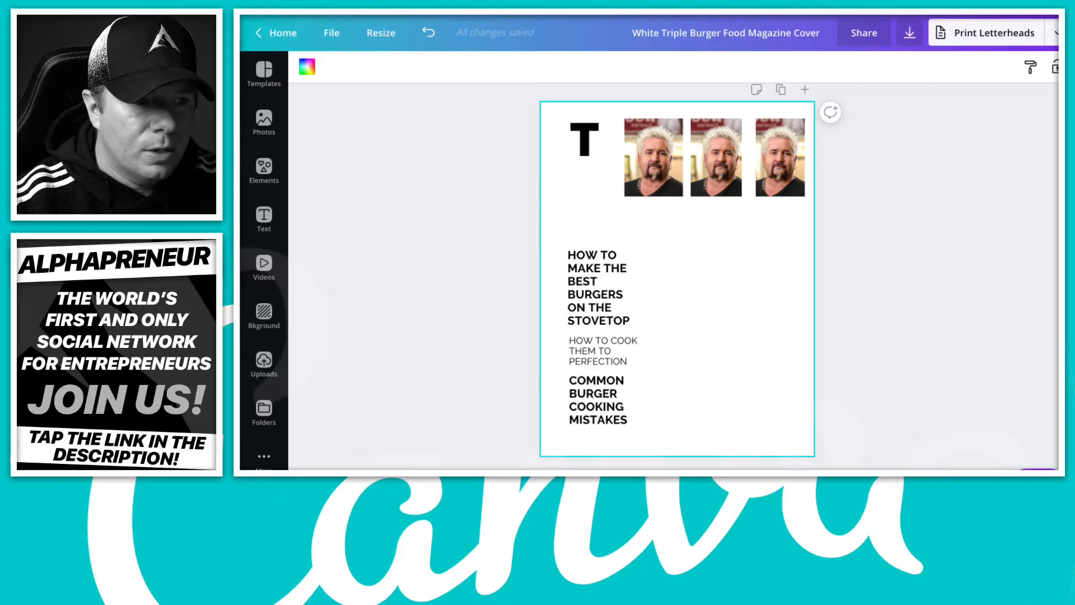
left_click(264, 122)
left_click(389, 80)
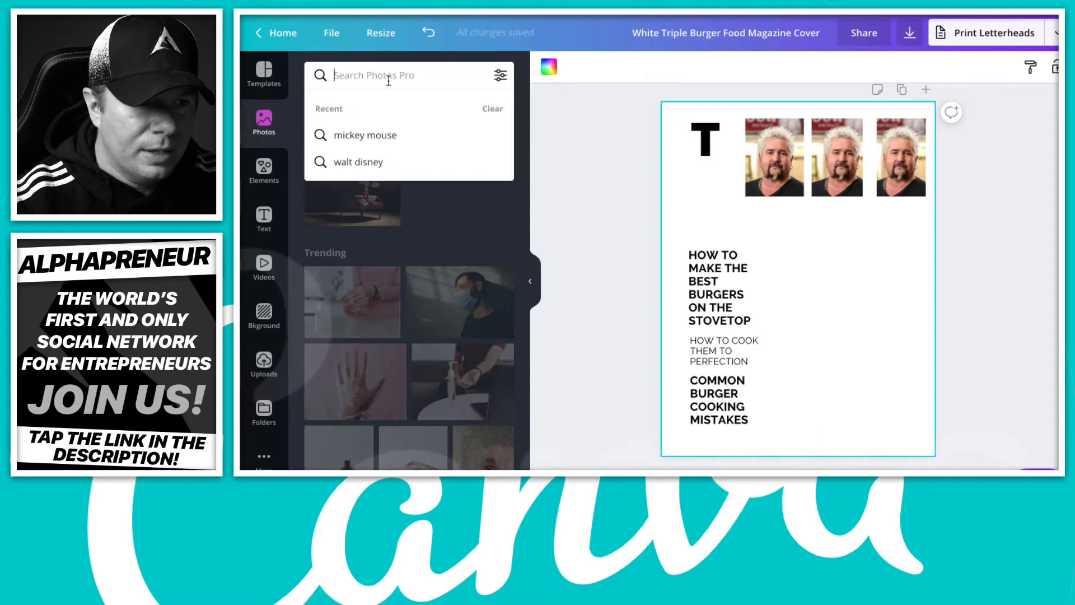
type("pasta")
key("Return")
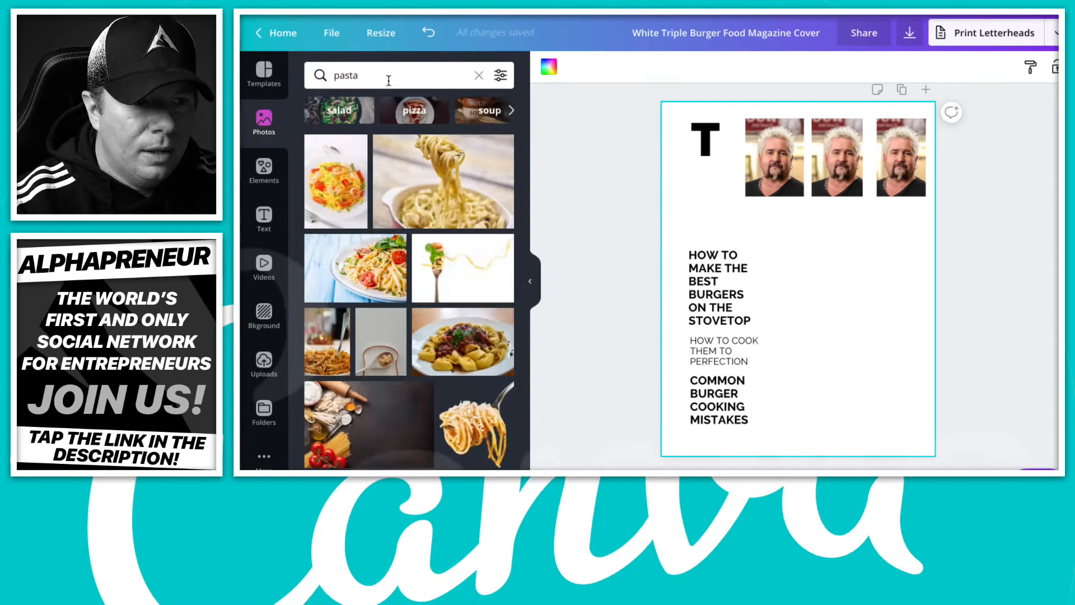
scroll(419, 169, "down", 10)
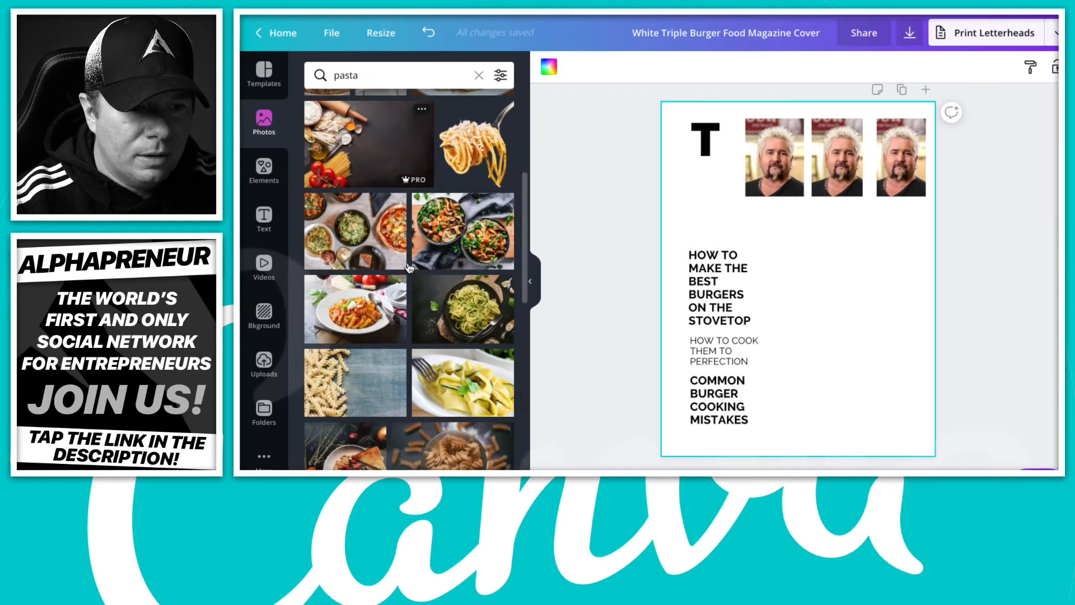
scroll(408, 267, "down", 10)
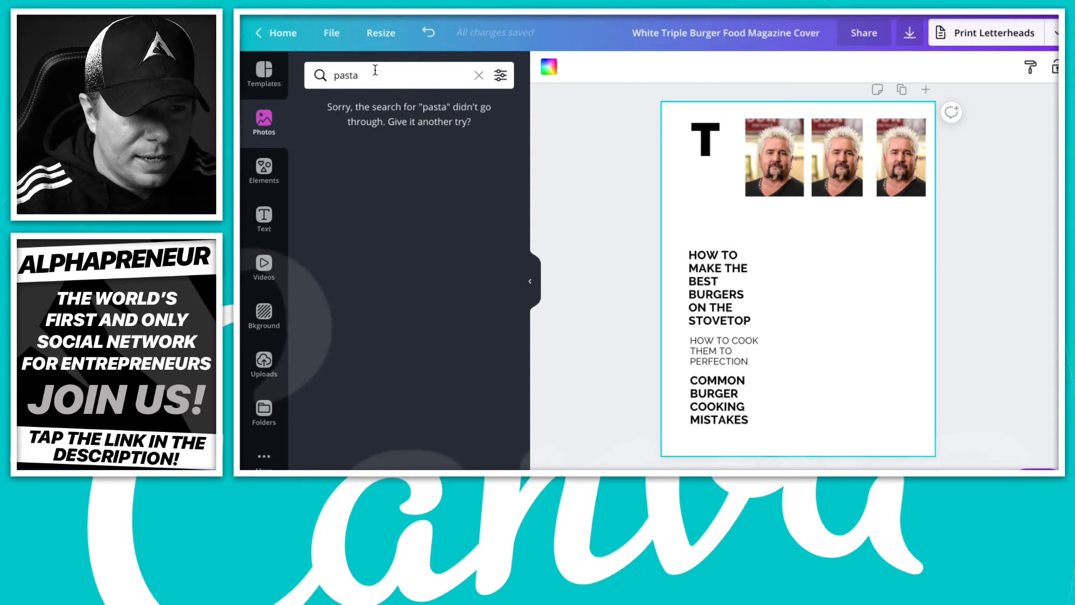
left_click(376, 70)
key("Return")
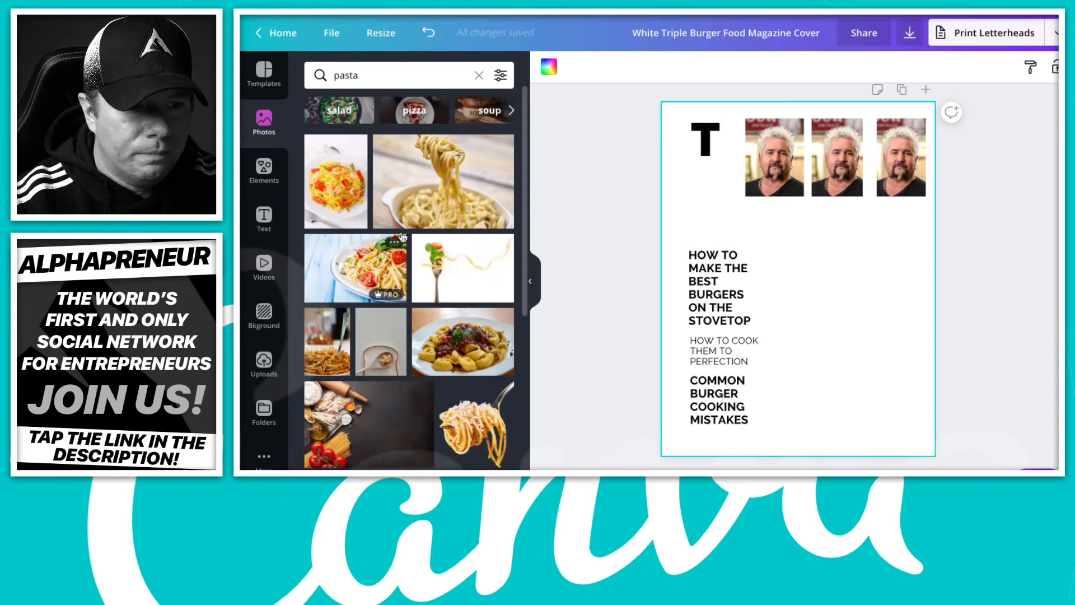
- Add the photo of spaghetti with tomatoes on a blue wooden table and enlarge it to cover the whole page
left_click(370, 281)
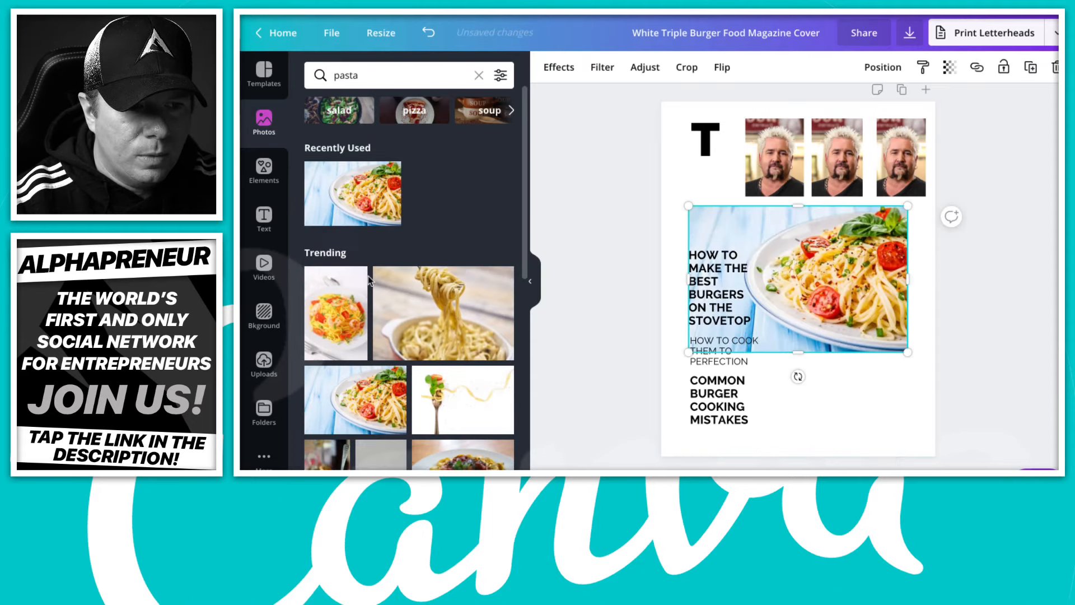
left_click_drag(907, 353, 1050, 456)
left_click_drag(839, 312, 767, 312)
left_click_drag(619, 205, 457, 127)
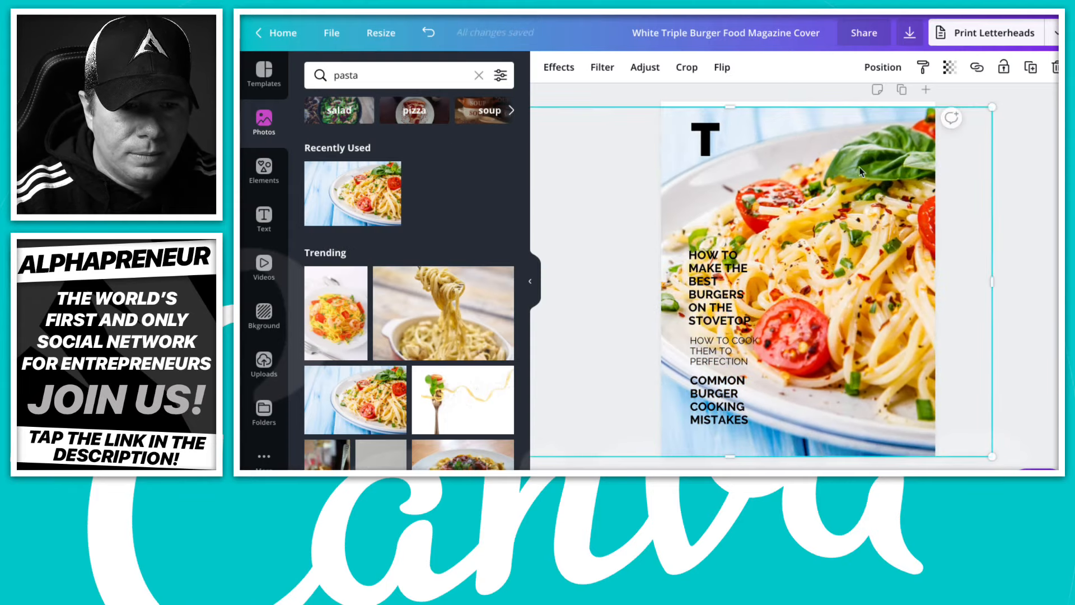
left_click_drag(996, 107, 1001, 101)
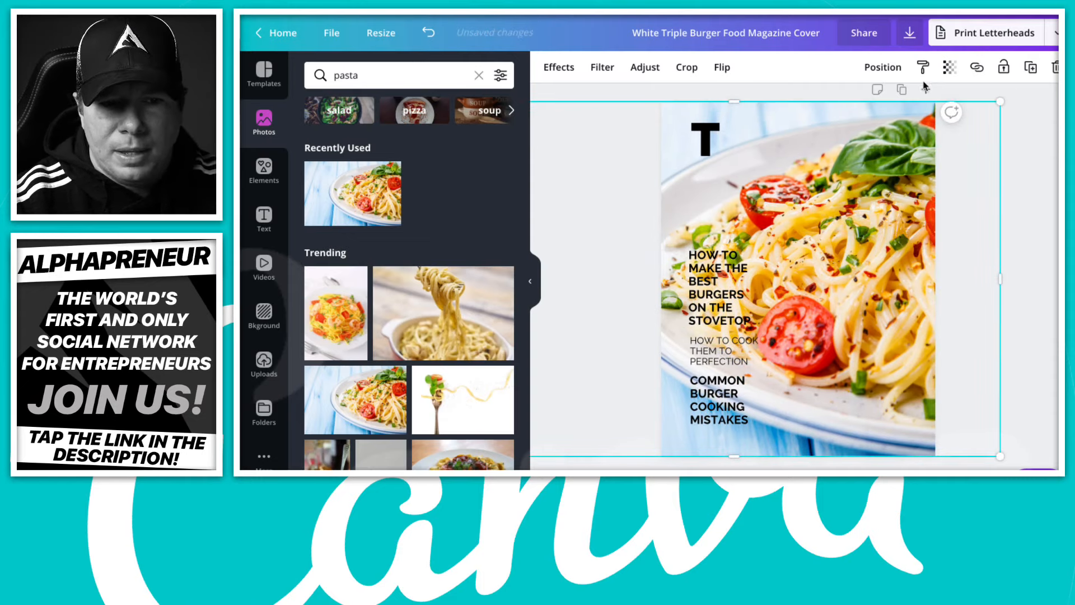
- Send the pasta photo to the back, behind the headshots and the text, and deselect it
left_click(895, 70)
left_click(835, 138)
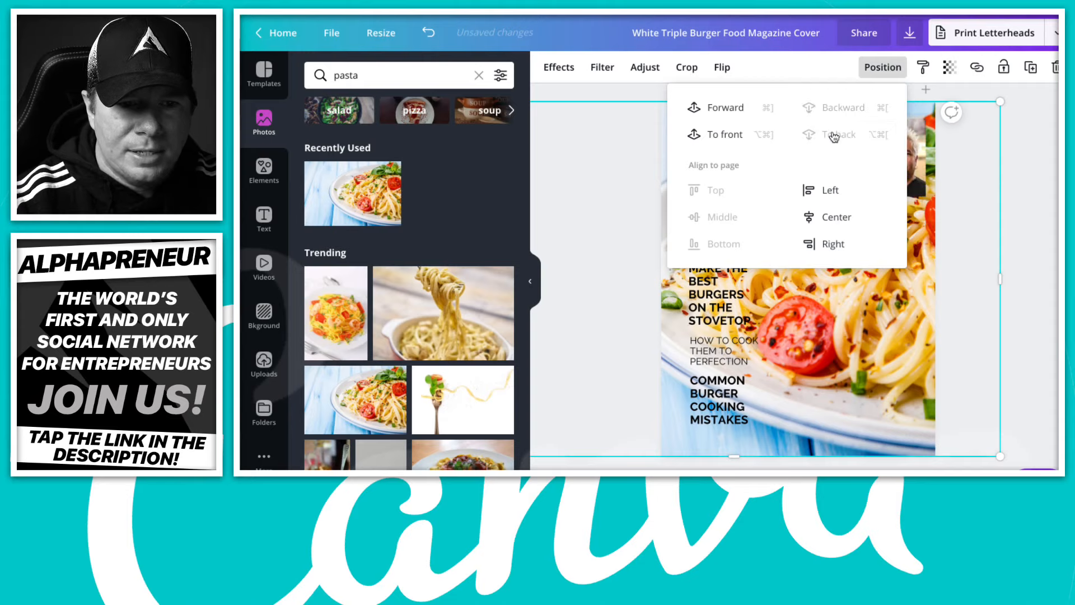
left_click(1013, 216)
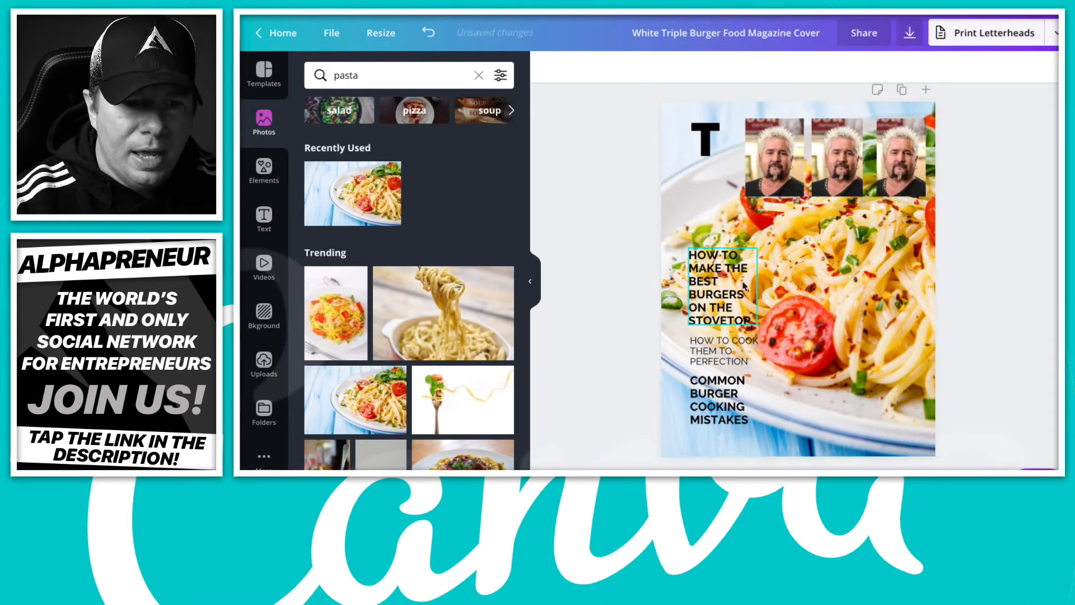
- Shift the "HOW TO MAKE THE BEST BURGERS ON THE STOVETOP" headline toward the page's left edge, widen its box slightly, and open its font list
left_click_drag(718, 283, 700, 275)
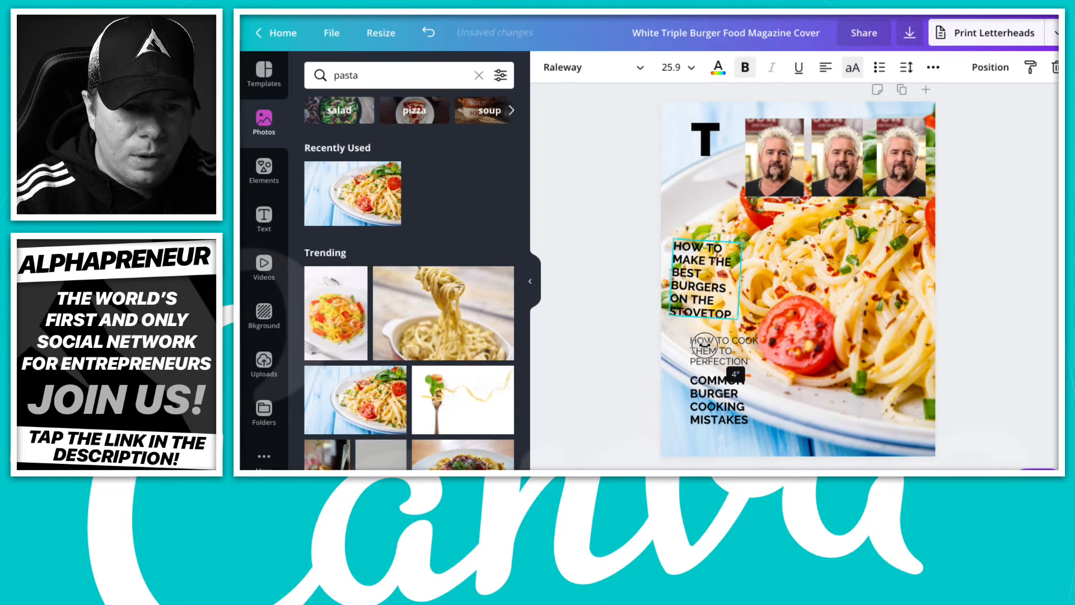
double_click(706, 267)
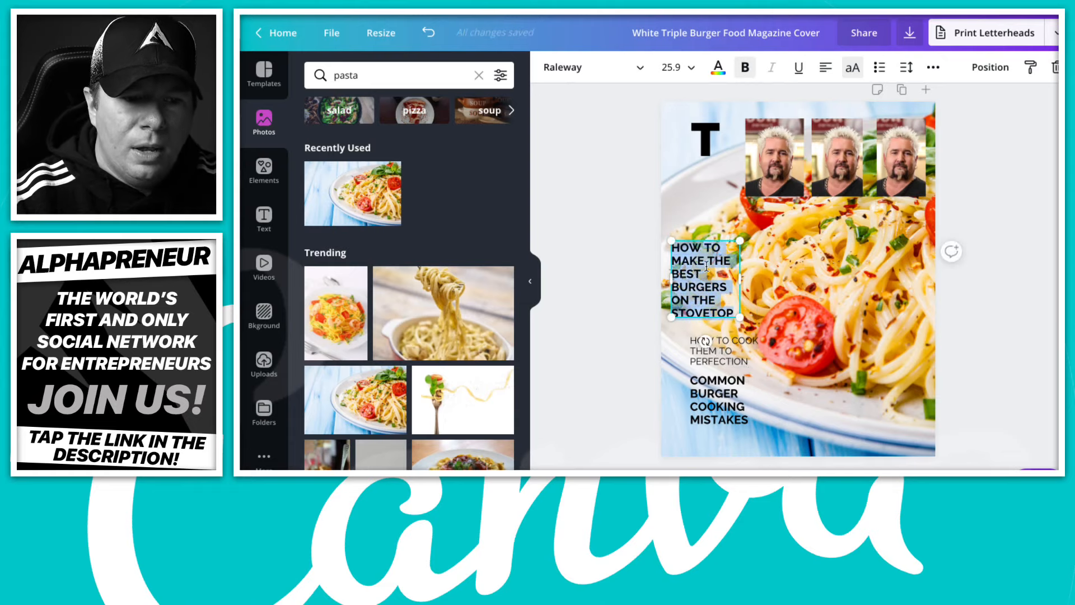
left_click_drag(741, 278, 756, 279)
double_click(689, 269)
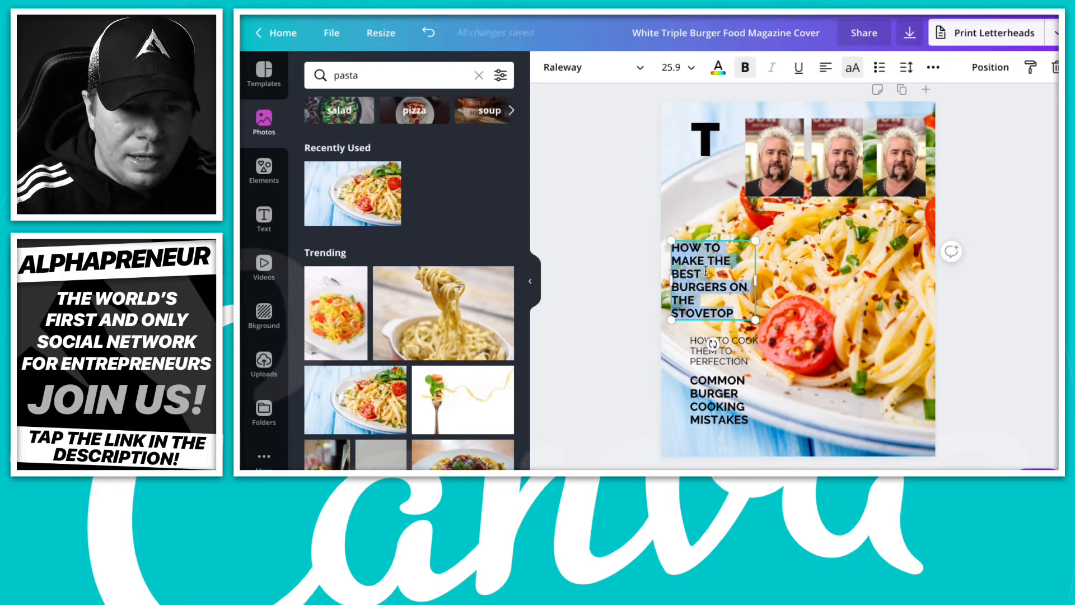
left_click(602, 67)
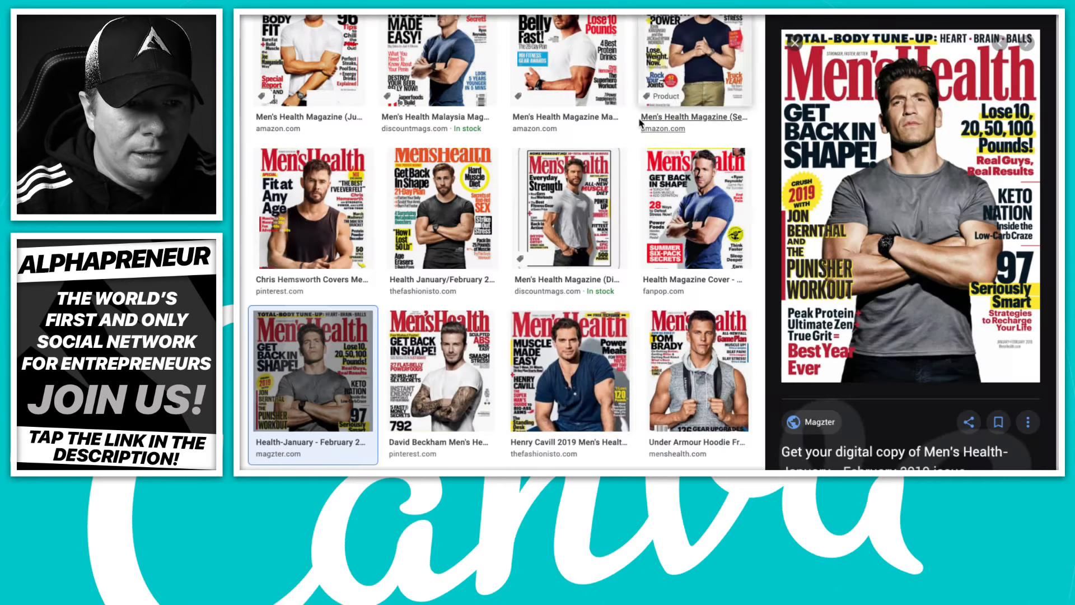
- Return to Google Images and examine the headline layout of several Food Network covers, including "The Bacon Issue", "Best Family Dinners" and "Oh What Fun!"
scroll(643, 119, "up", 3)
key("Escape")
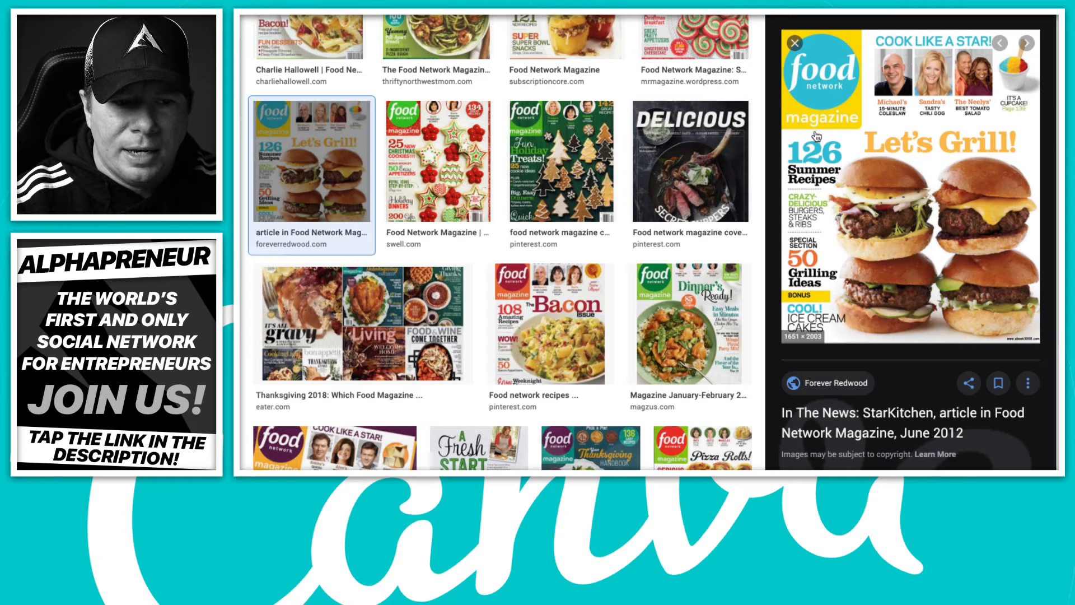
left_click(550, 324)
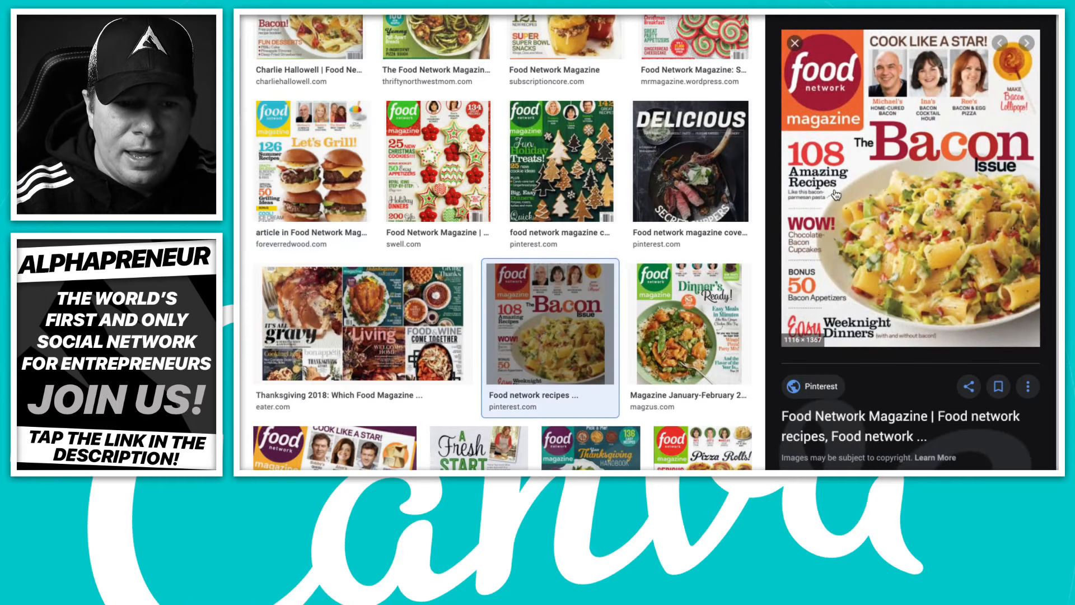
scroll(481, 79, "up", 1)
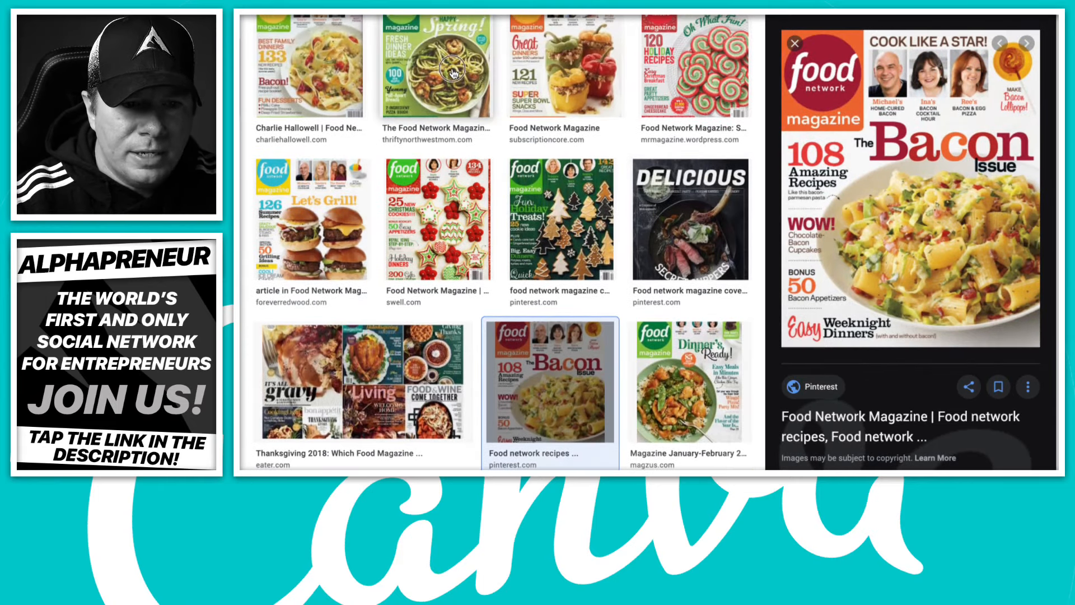
left_click(480, 78)
left_click(304, 98)
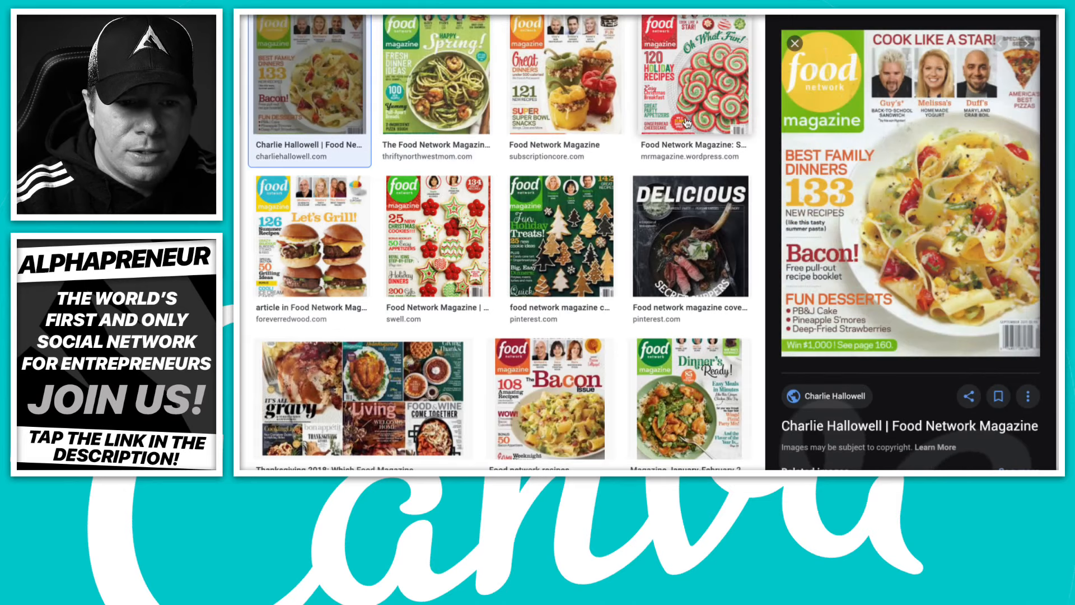
left_click(516, 77)
left_click(699, 91)
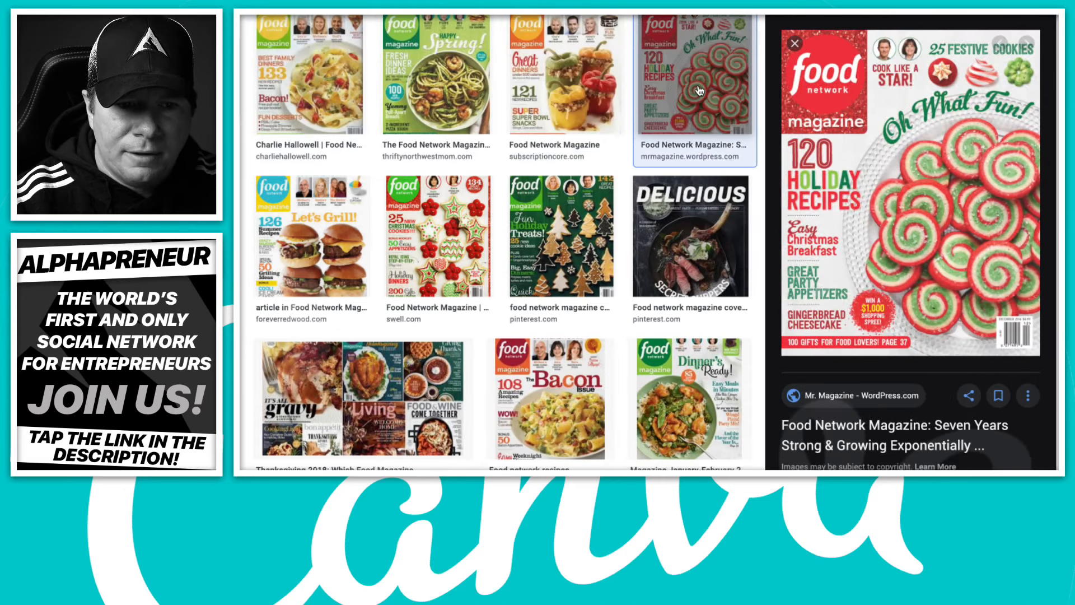
left_click(527, 118)
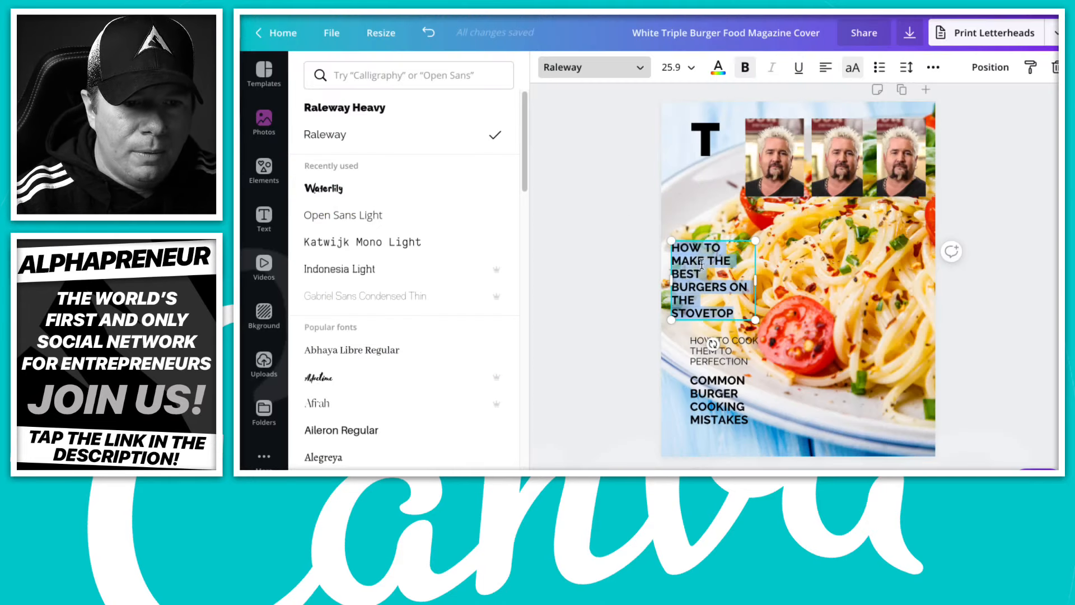
- In Canva, replace the burger headline's text with "121" and set its font to Raleway Heavy
key("Escape")
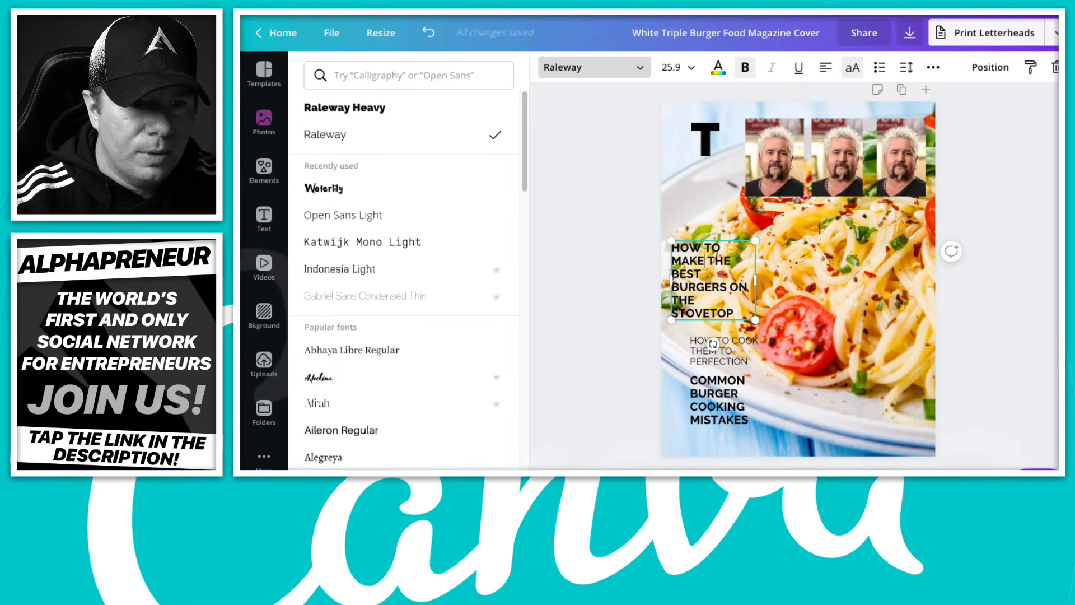
double_click(717, 271)
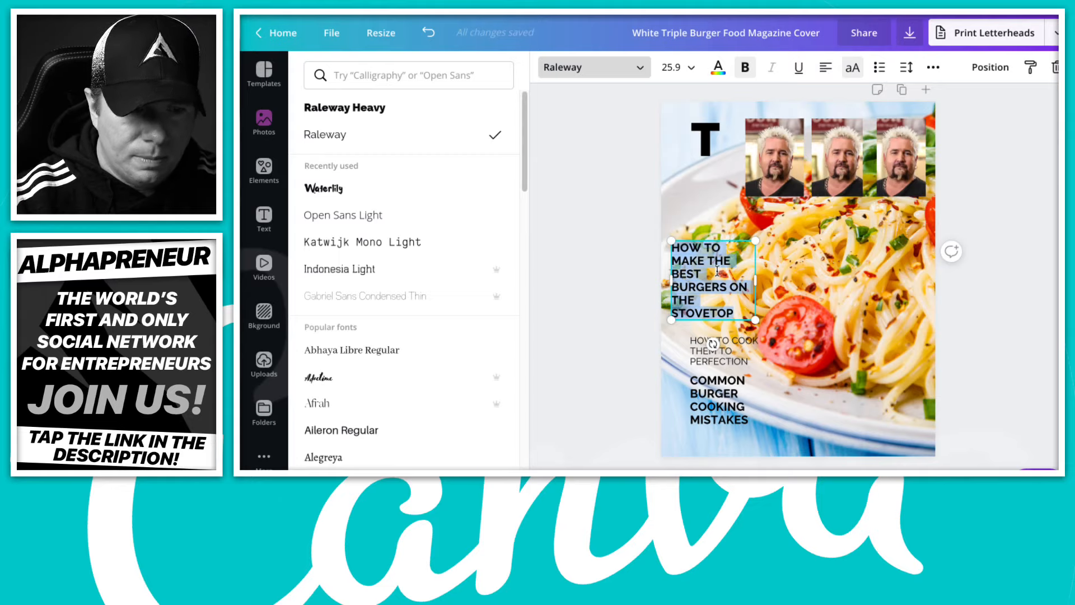
type("121")
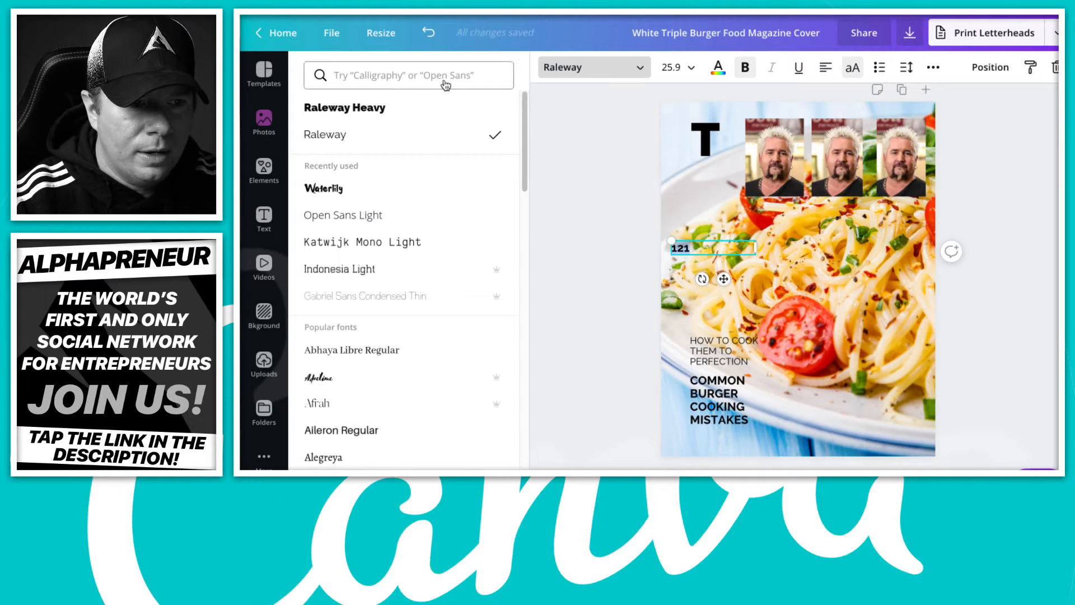
left_click(354, 107)
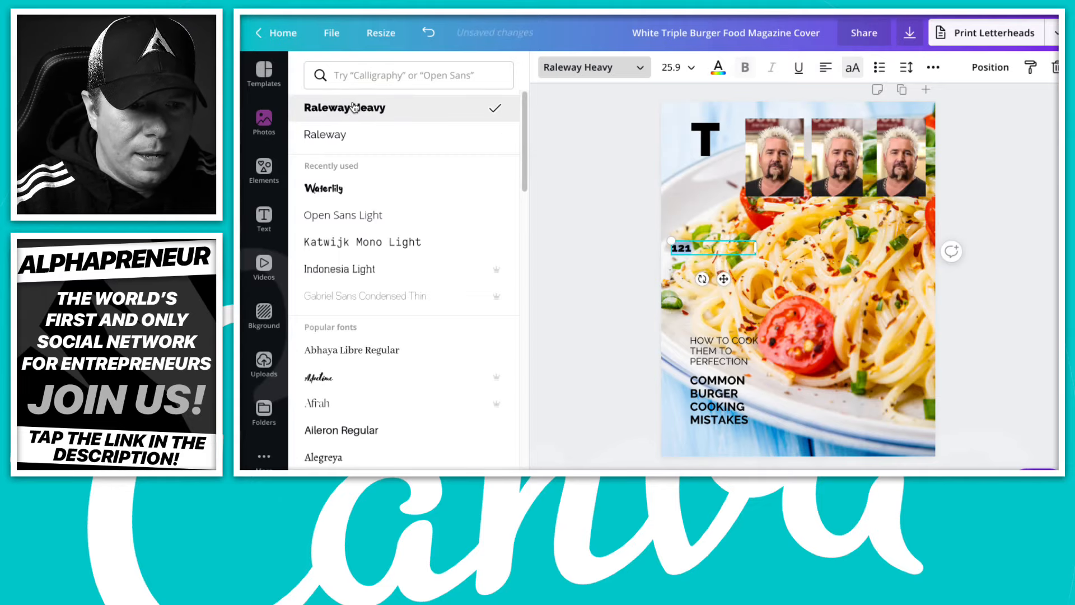
- Switch the "121" headline's font to Waterlily and enlarge its size to 104
left_click(329, 191)
left_click(678, 67)
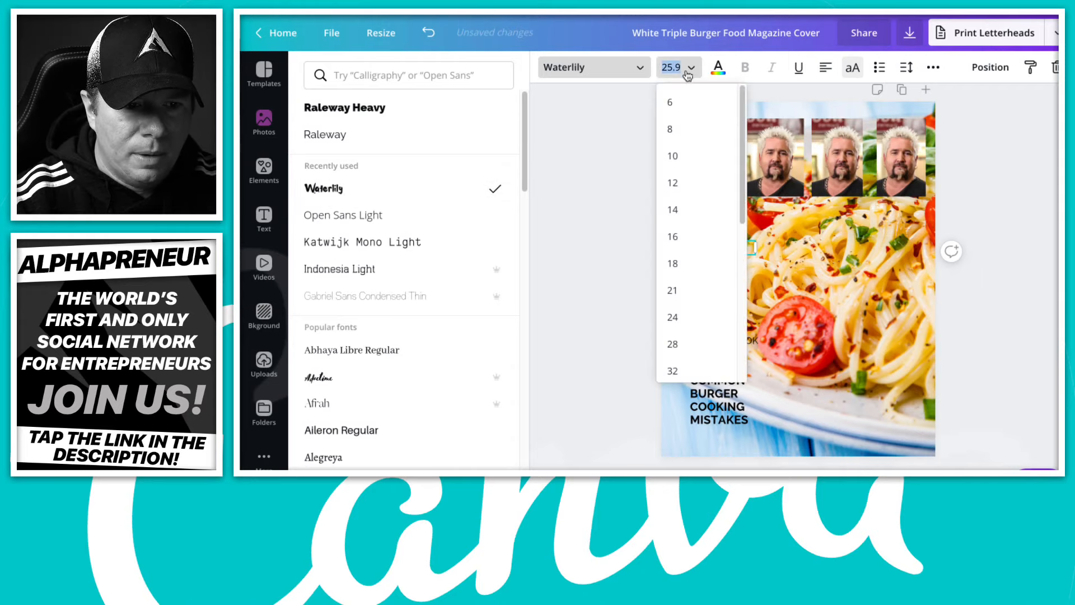
scroll(689, 257, "down", 5)
left_click(688, 309)
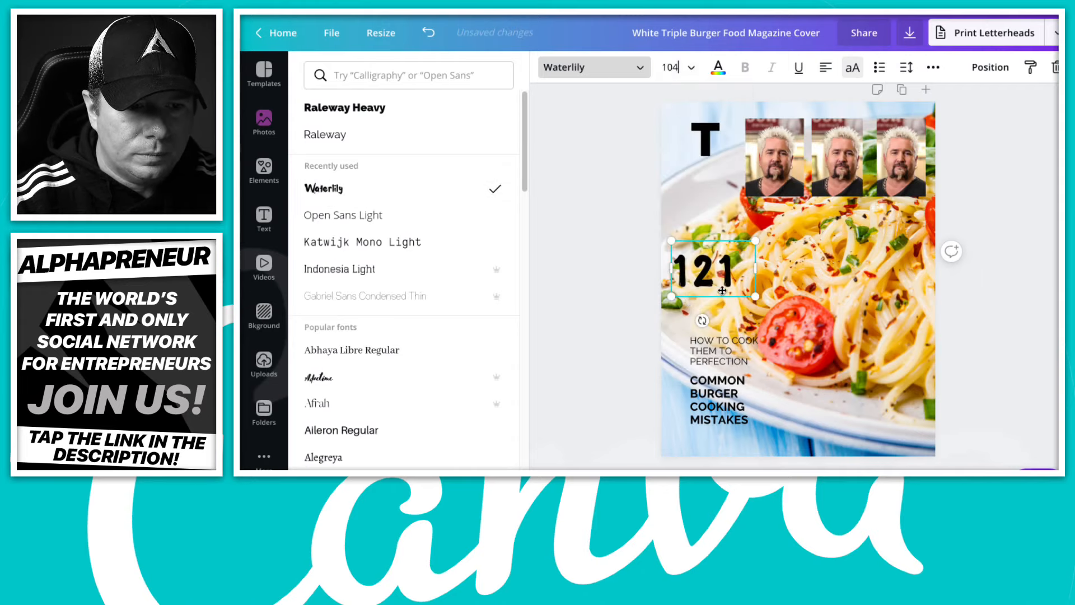
- Select the "121" text and try the Anton font on it
double_click(697, 271)
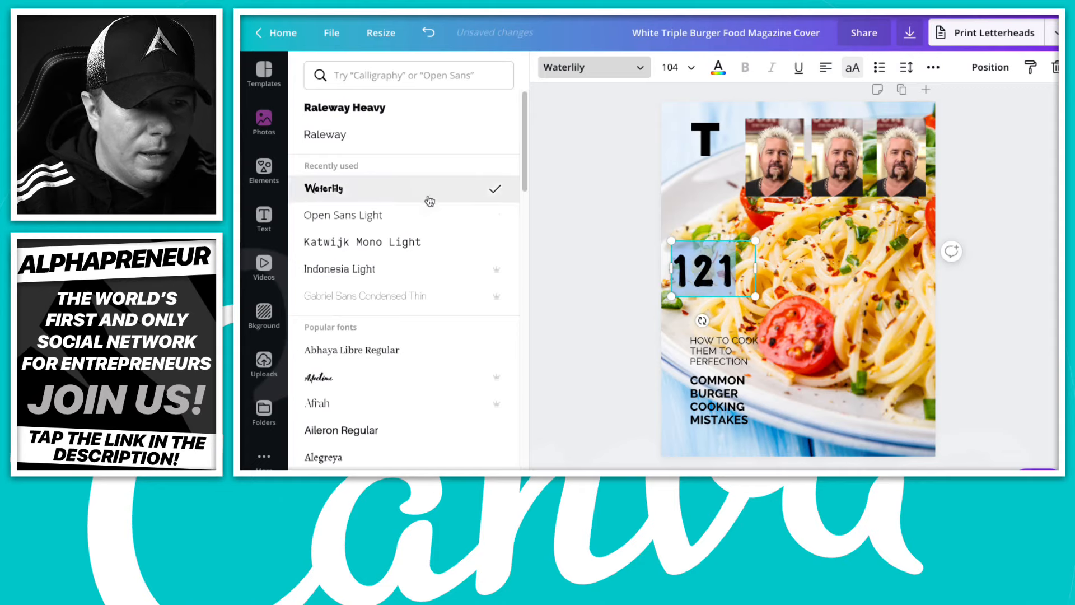
scroll(411, 227, "down", 3)
scroll(396, 308, "down", 2)
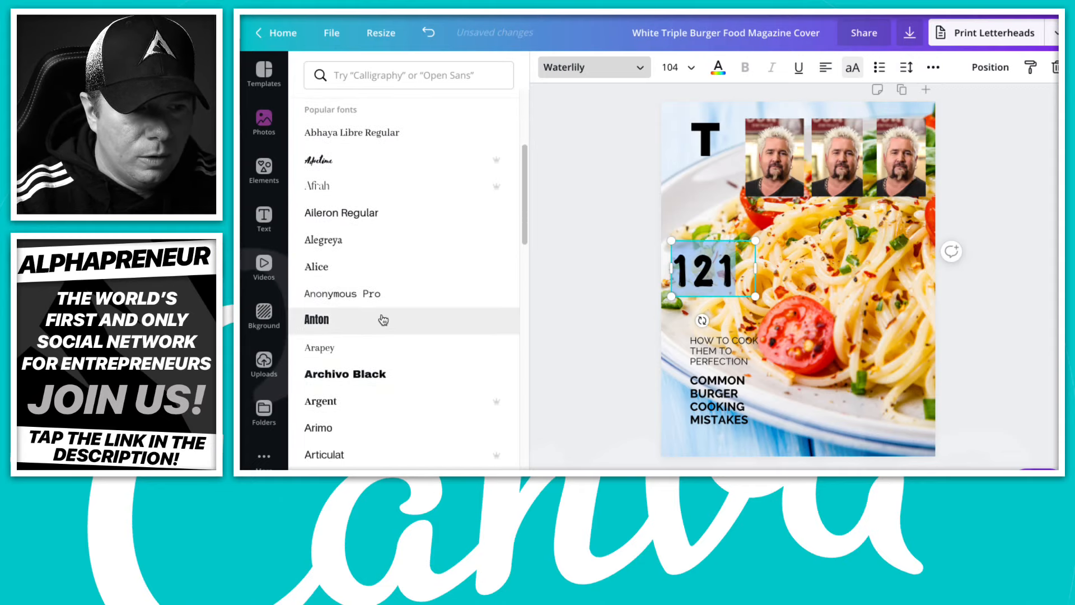
left_click(379, 323)
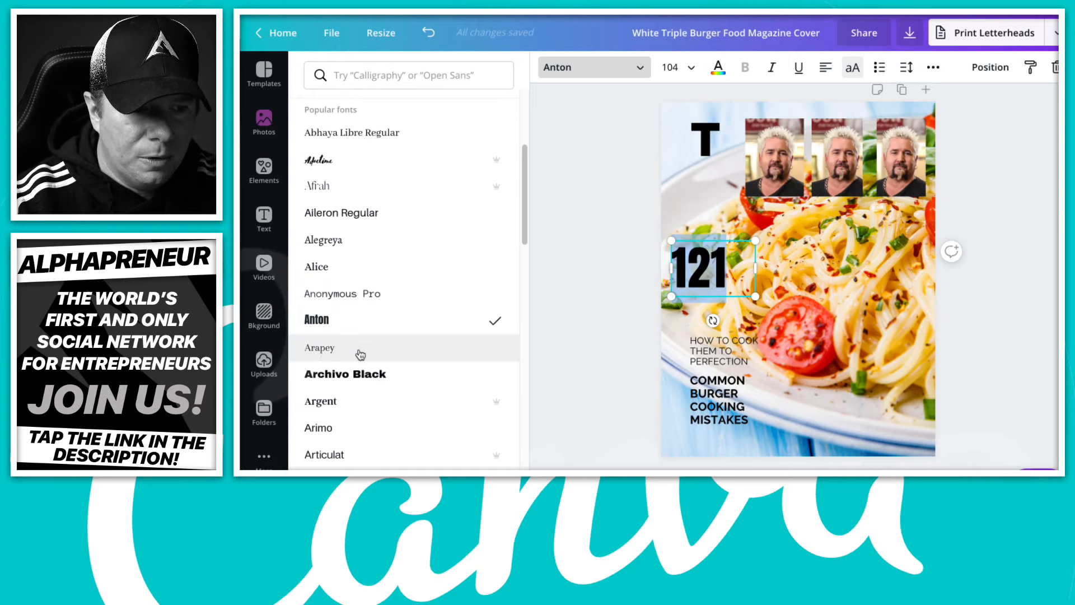
scroll(396, 319, "down", 1)
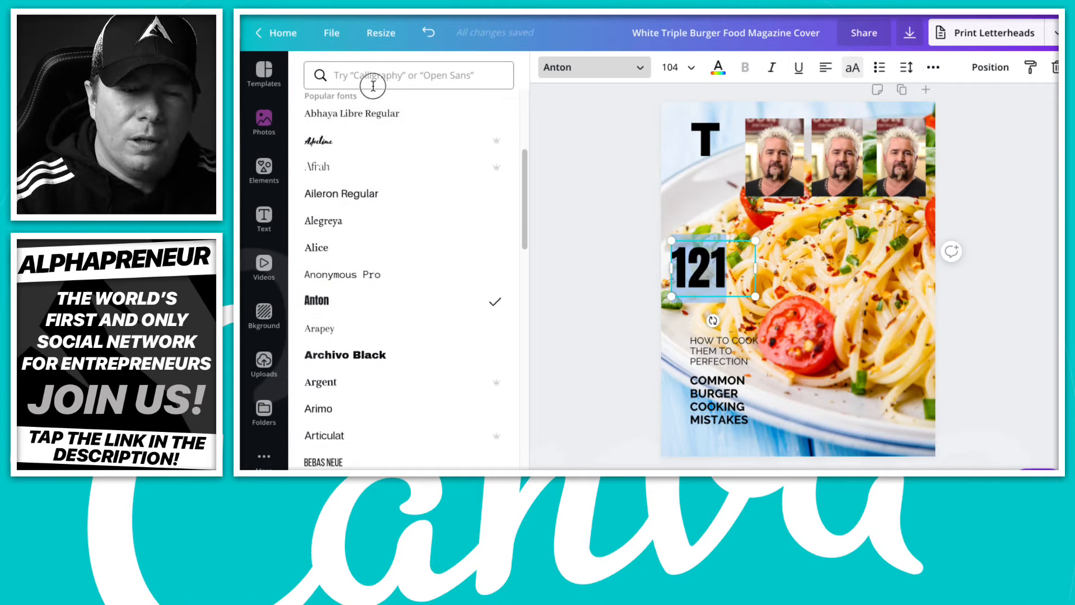
- Search the font library for "bold", switch to the suggested "heavy" search and look through the fonts
left_click(372, 84)
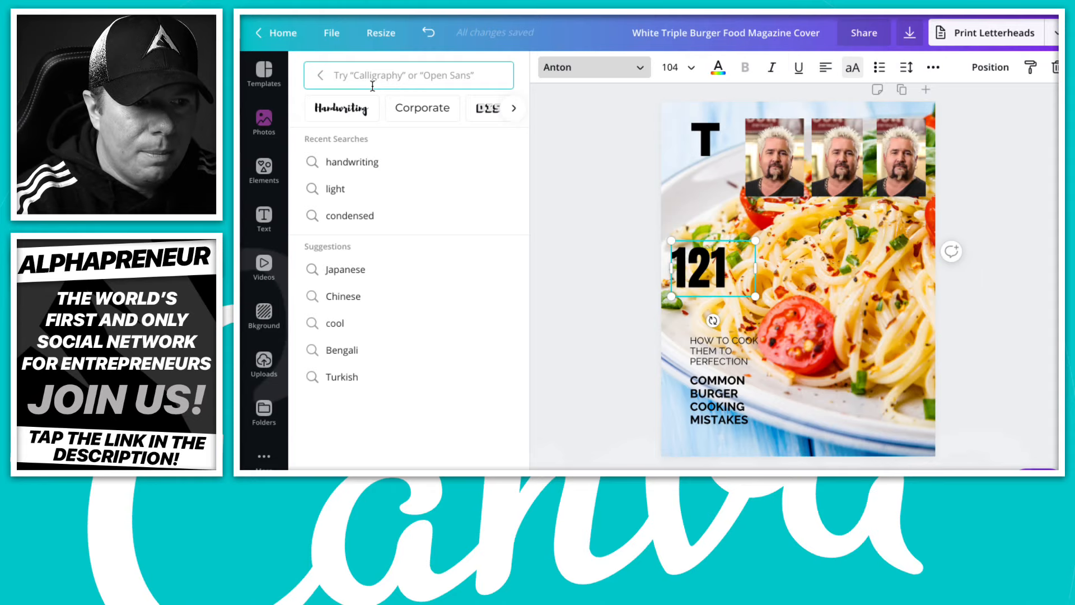
type("bold")
key("ctrl+a")
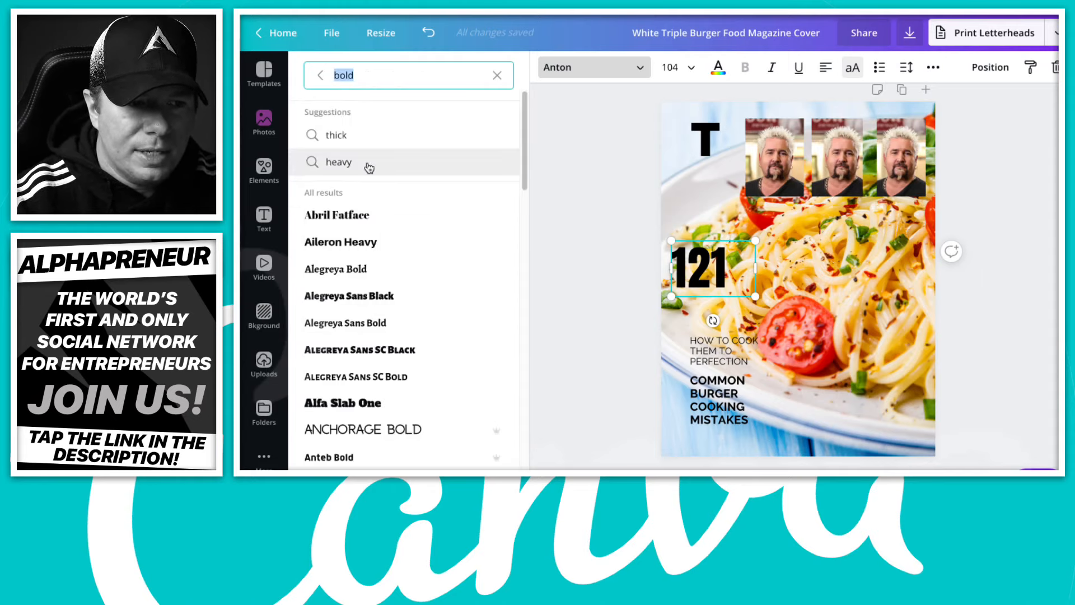
left_click(369, 165)
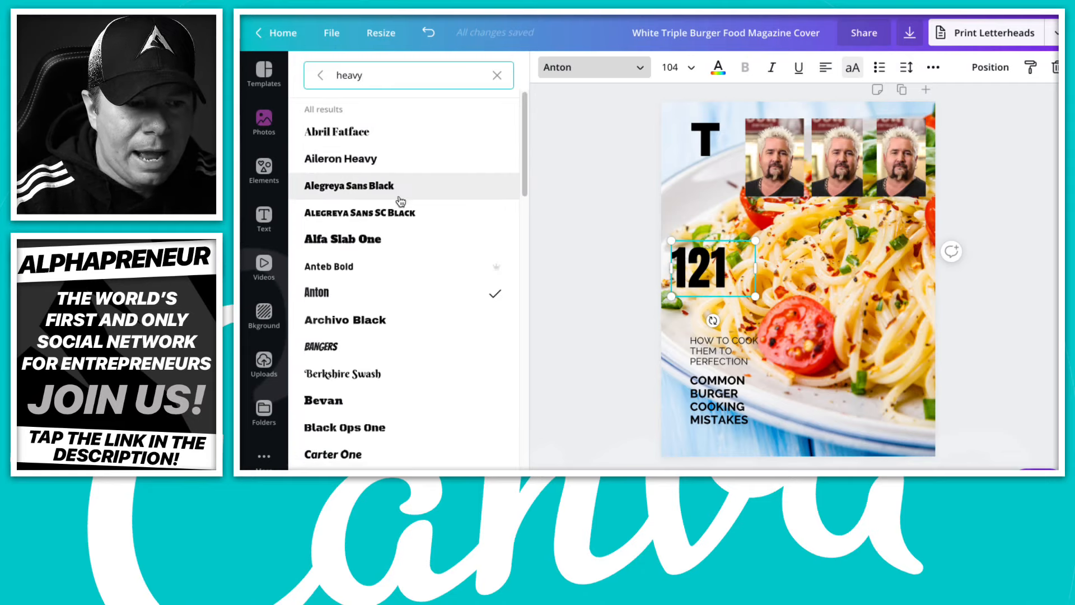
scroll(399, 204, "down", 3)
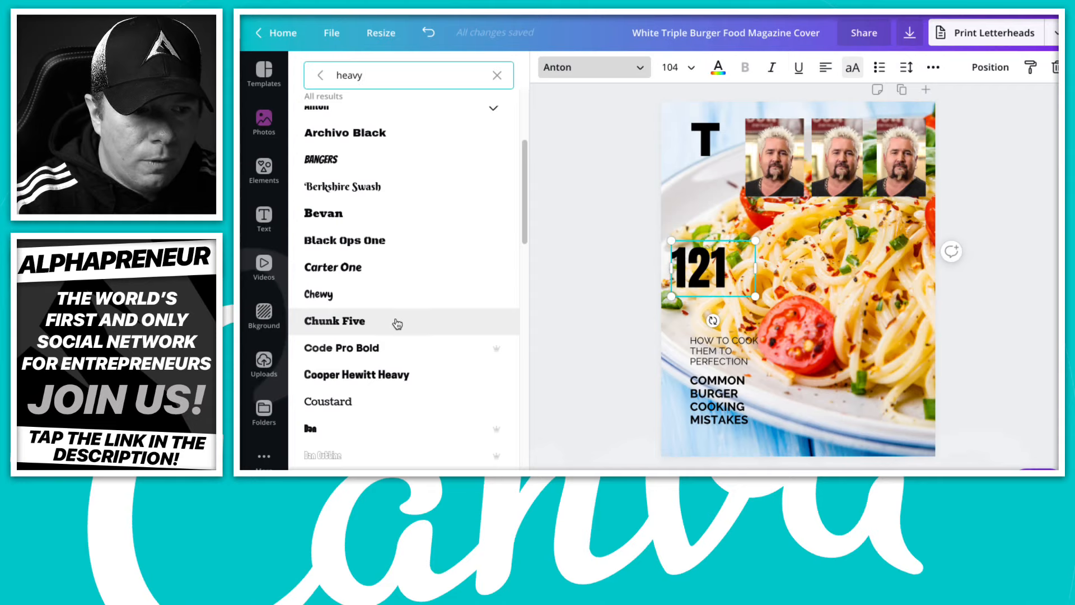
scroll(397, 323, "down", 1)
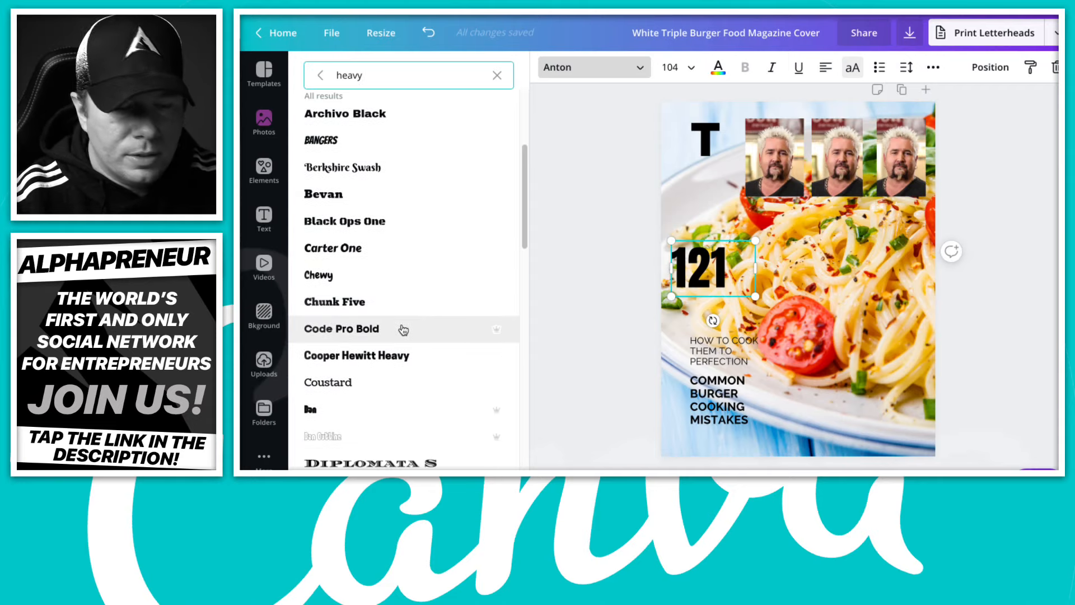
scroll(404, 329, "up", 2)
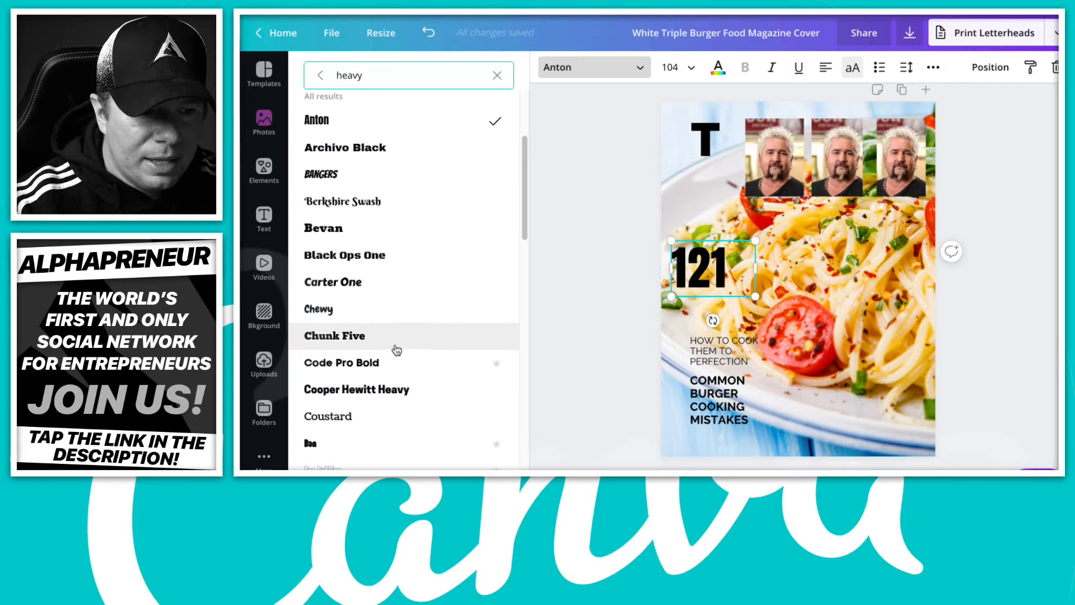
- Try Chunk Five, Cooper Hewitt Heavy, Bangers and Archivo Black on the "121" headline
left_click(396, 347)
left_click(384, 387)
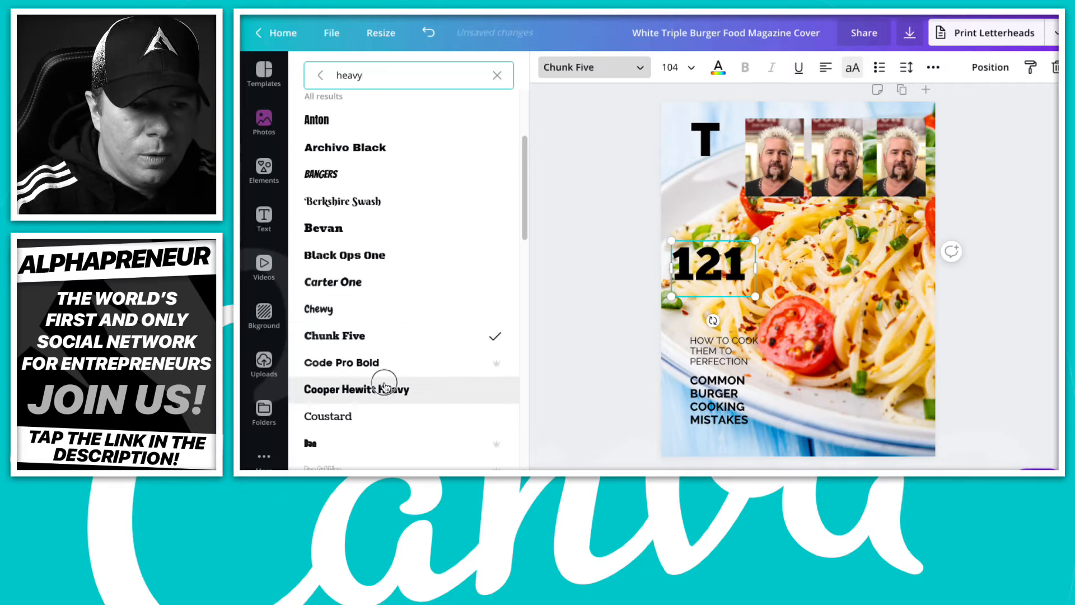
left_click(364, 177)
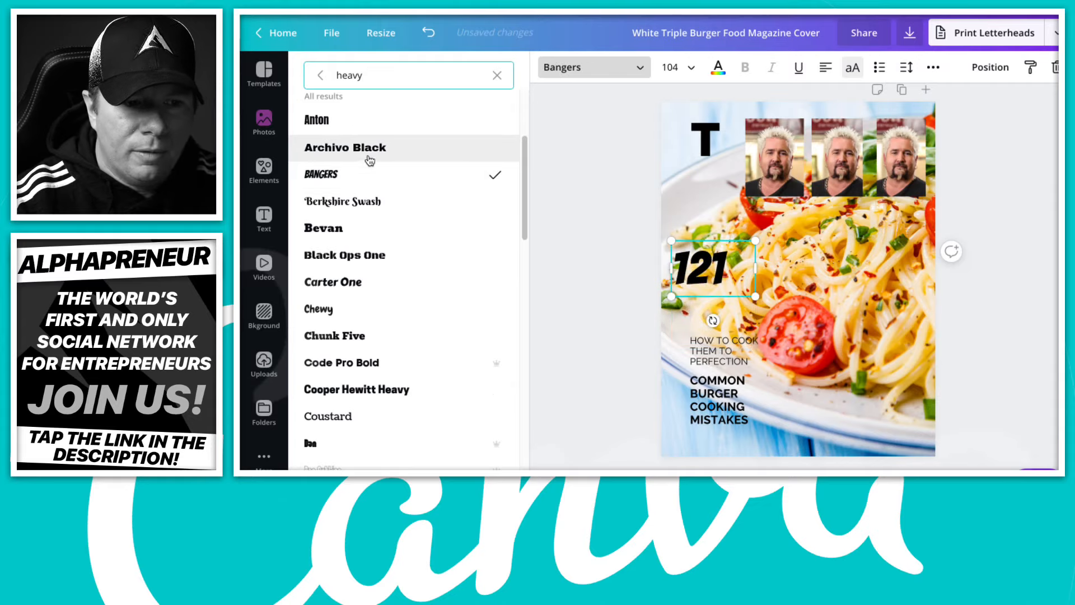
left_click(370, 149)
scroll(385, 224, "up", 2)
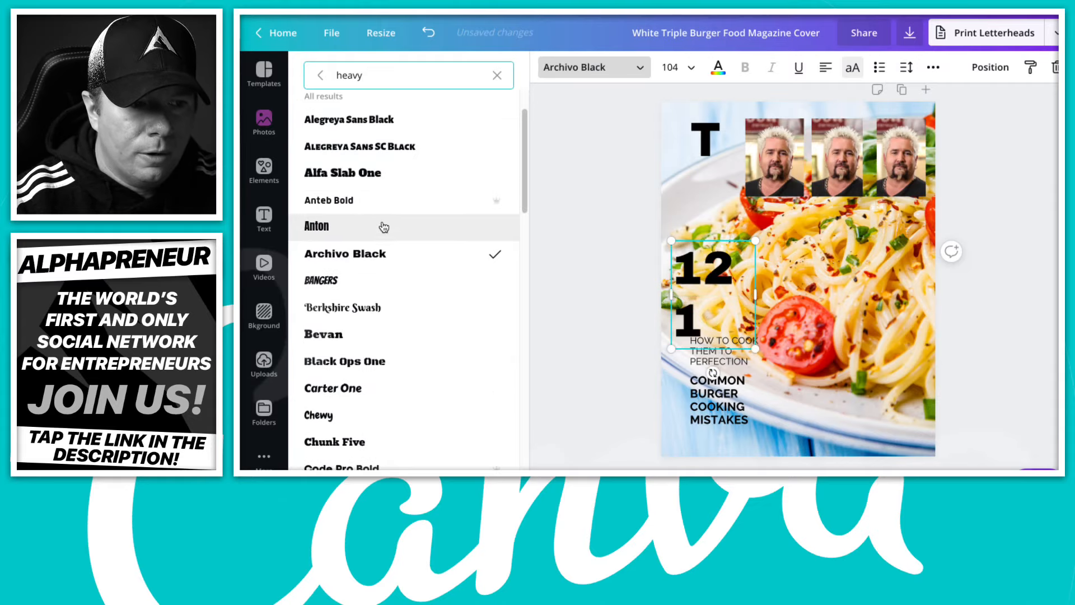
- Compare Alfa Slab One with Alegreya Sans SC Black on the "121" headline and set it to Alfa Slab One
left_click(378, 174)
left_click(378, 147)
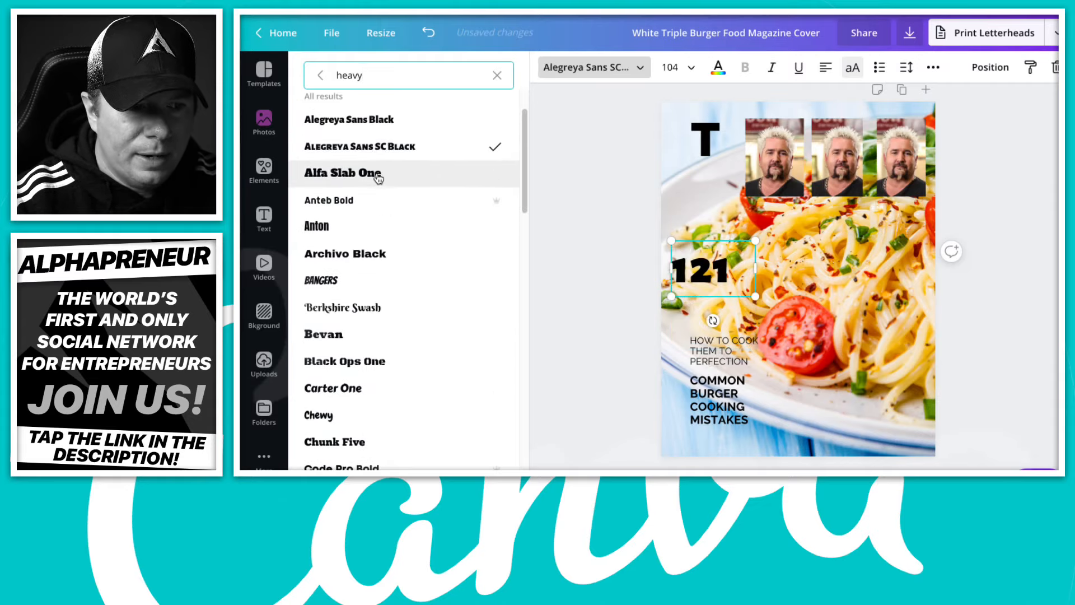
left_click(379, 177)
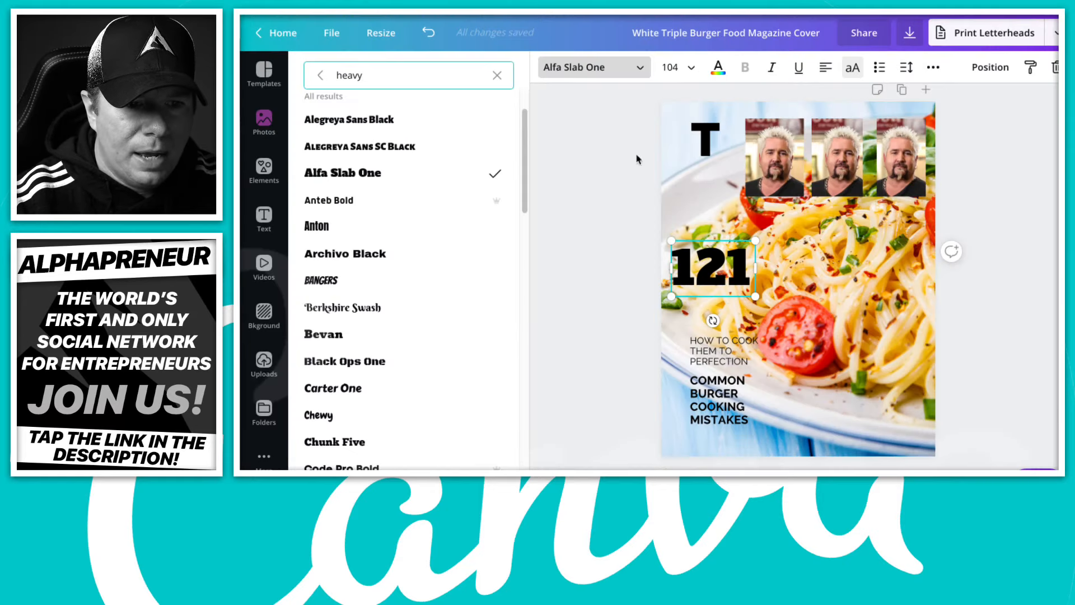
- Move the "HOW TO COOK THEM TO PERFECTION" text directly beneath "121" and replace it with "NEW RECIPES"
left_click_drag(721, 356, 704, 315)
type("NEW")
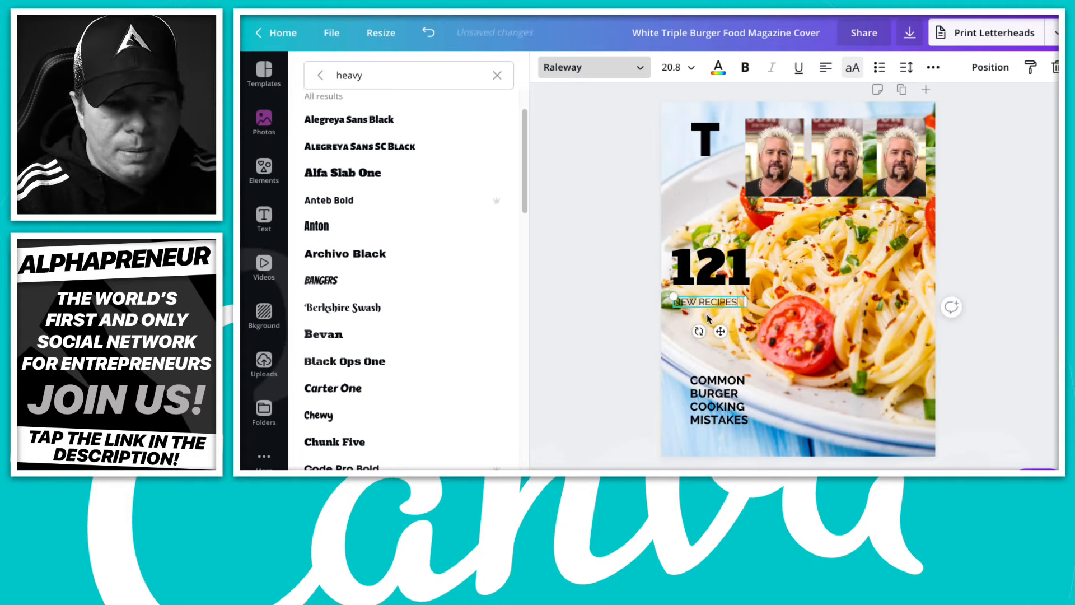
type(" RECIPES")
- Search the fonts for "bold" and "thick", try Code Pro Bold on "NEW RECIPES", and set its font to Coustard
left_click(620, 68)
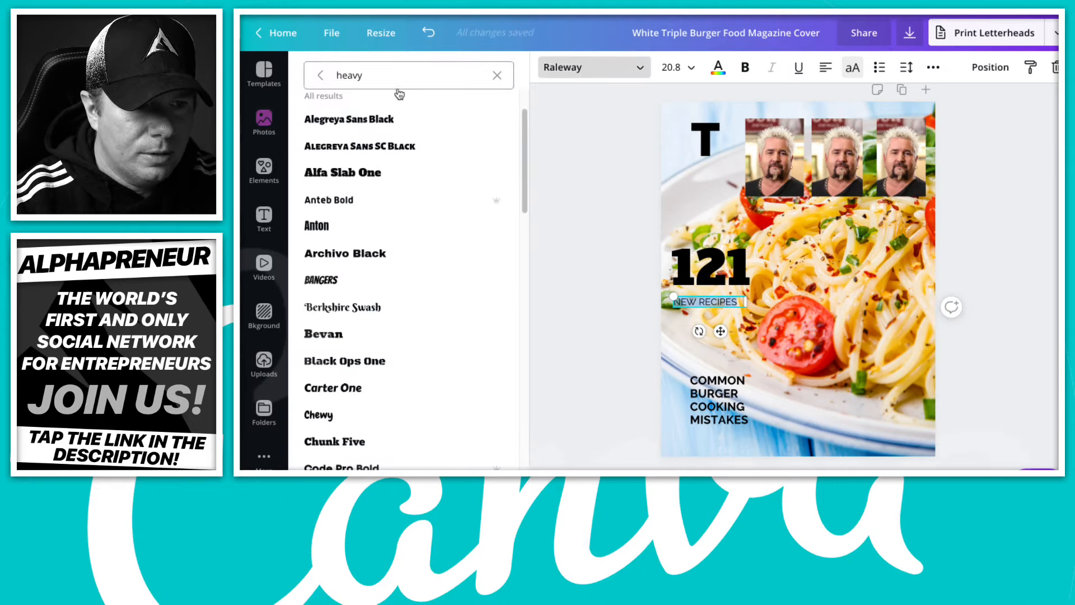
double_click(397, 78)
type("bold")
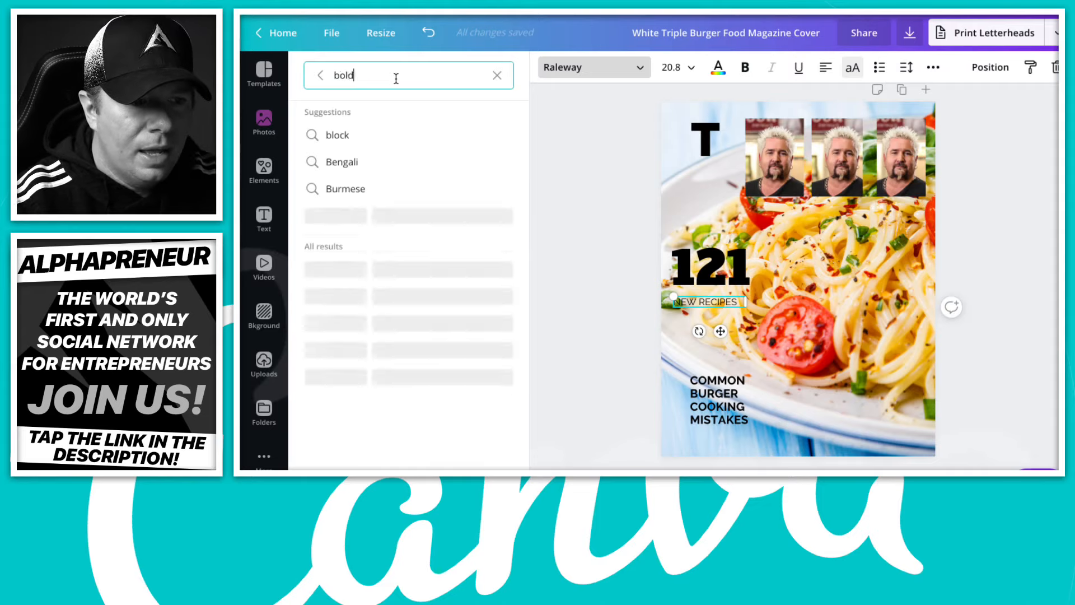
left_click(364, 139)
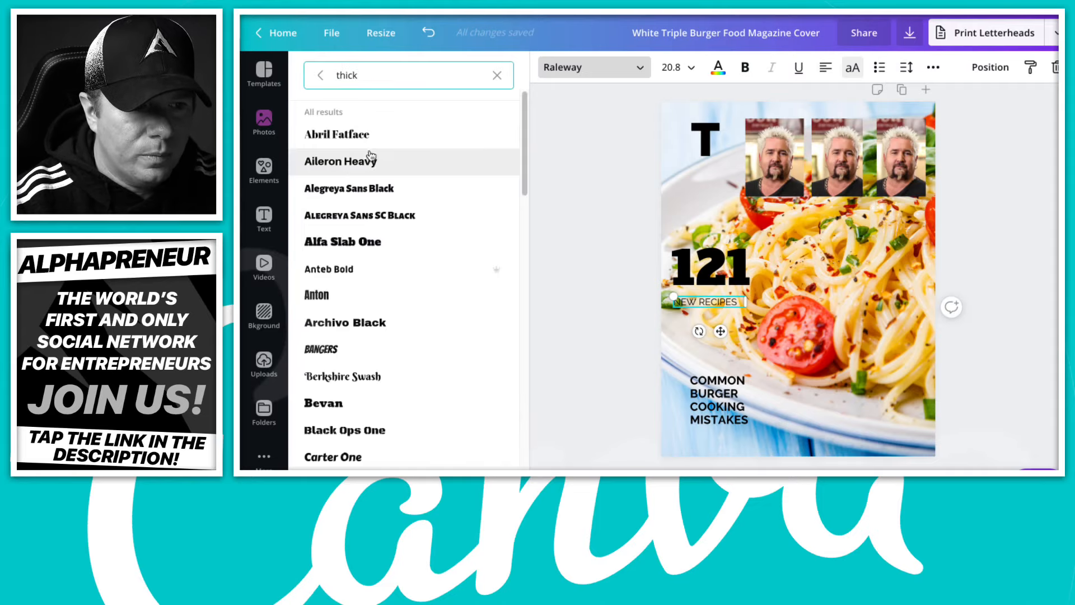
scroll(413, 287, "down", 8)
scroll(410, 278, "up", 2)
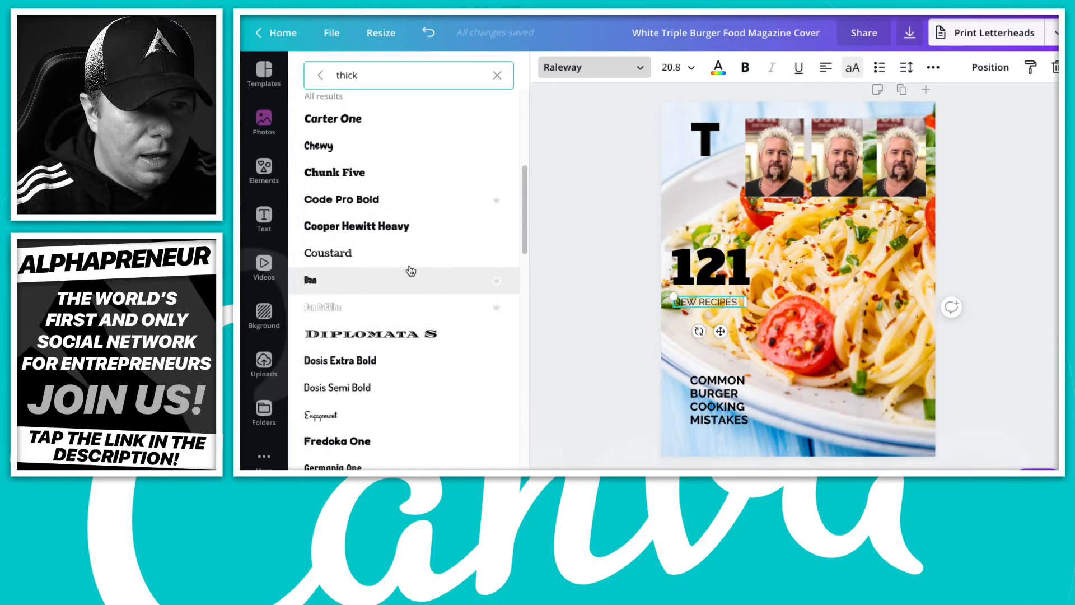
left_click(382, 204)
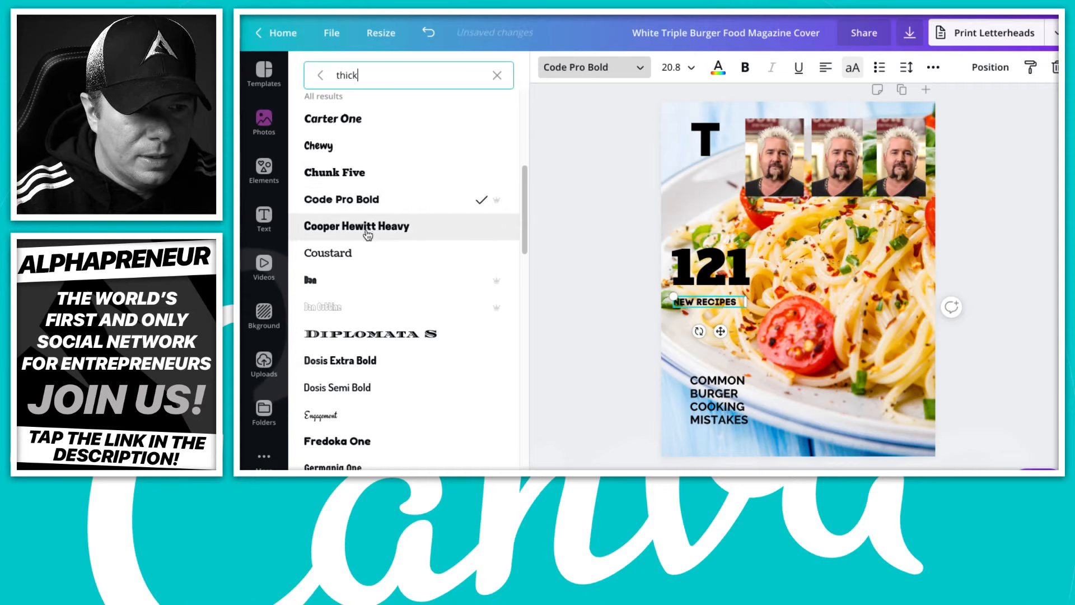
left_click(373, 258)
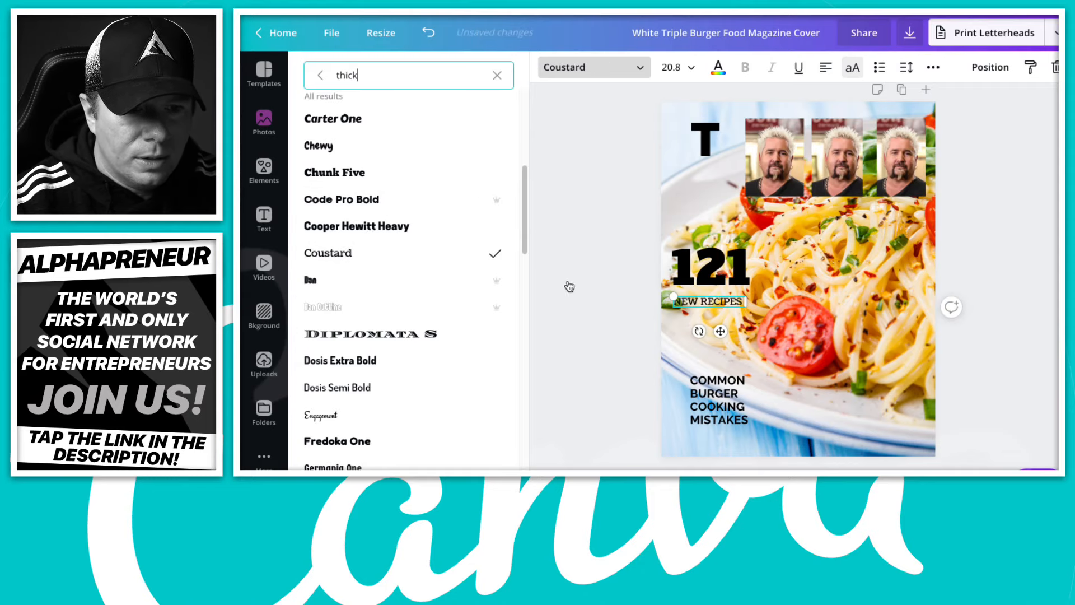
left_click(551, 298)
- Move "121" and "NEW RECIPES" up near the page's left edge, keeping them stacked, and deselect them
left_click_drag(730, 275, 721, 235)
left_click_drag(716, 303, 712, 258)
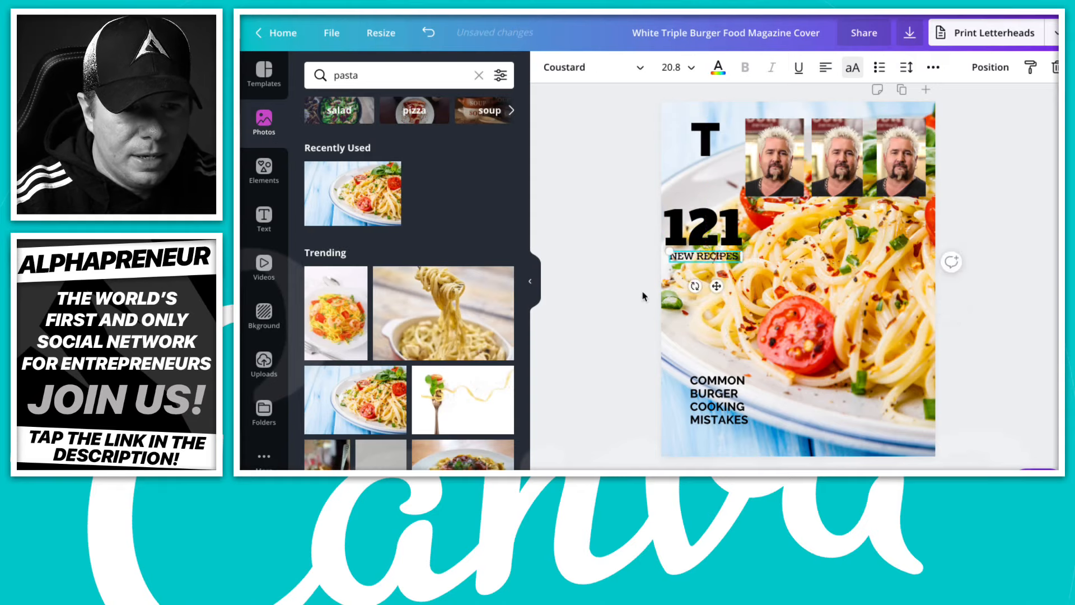
left_click(608, 253)
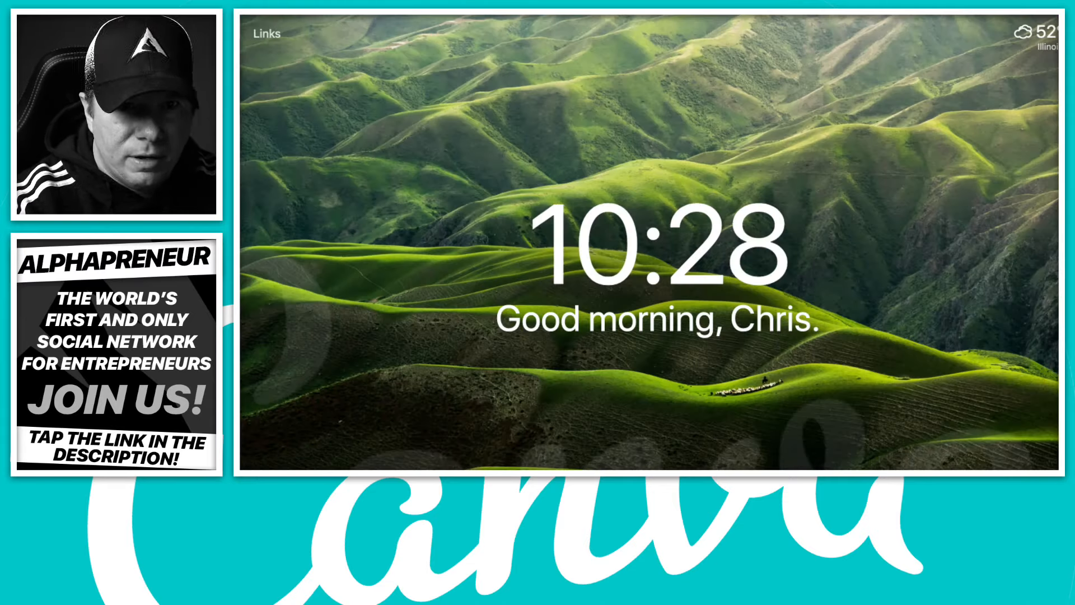
- Open Unsplash, search it for "pasta dish", and browse the photos for a suitable full-page cover image
type("uns")
key("Return")
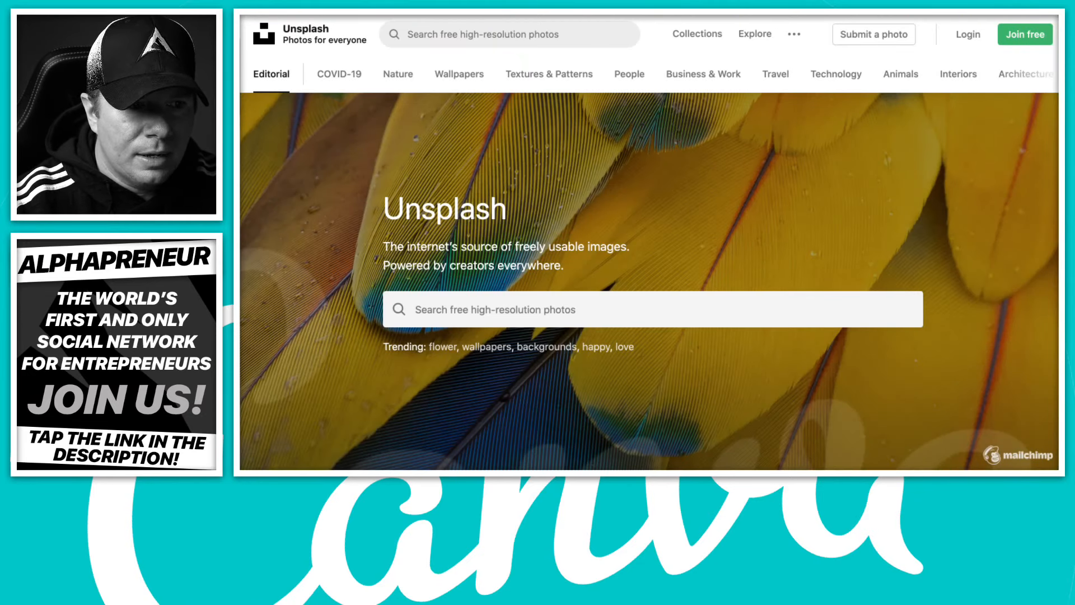
left_click(572, 42)
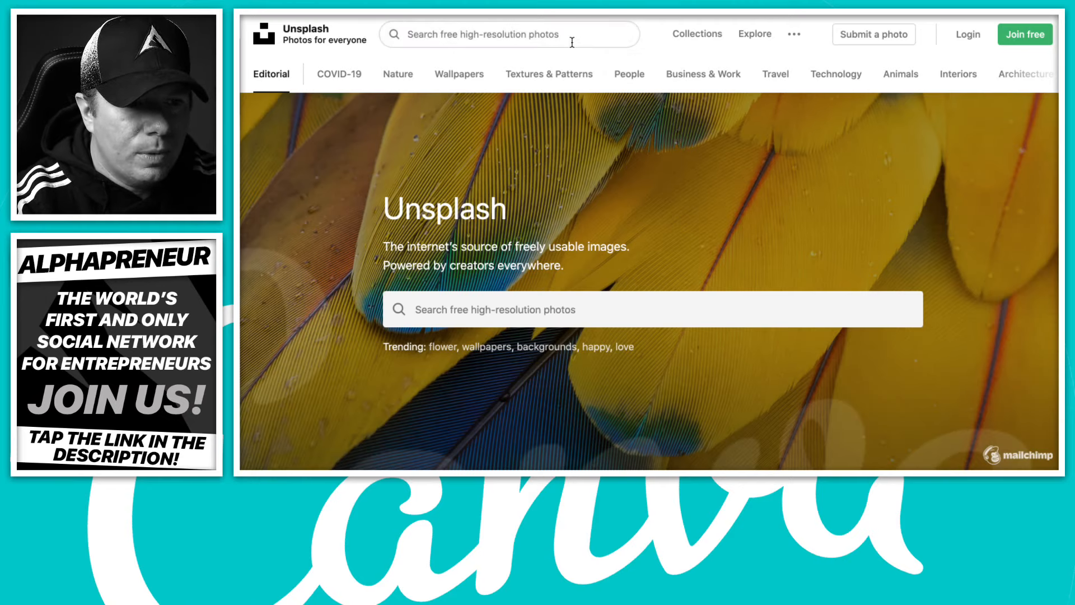
type("pasta dish")
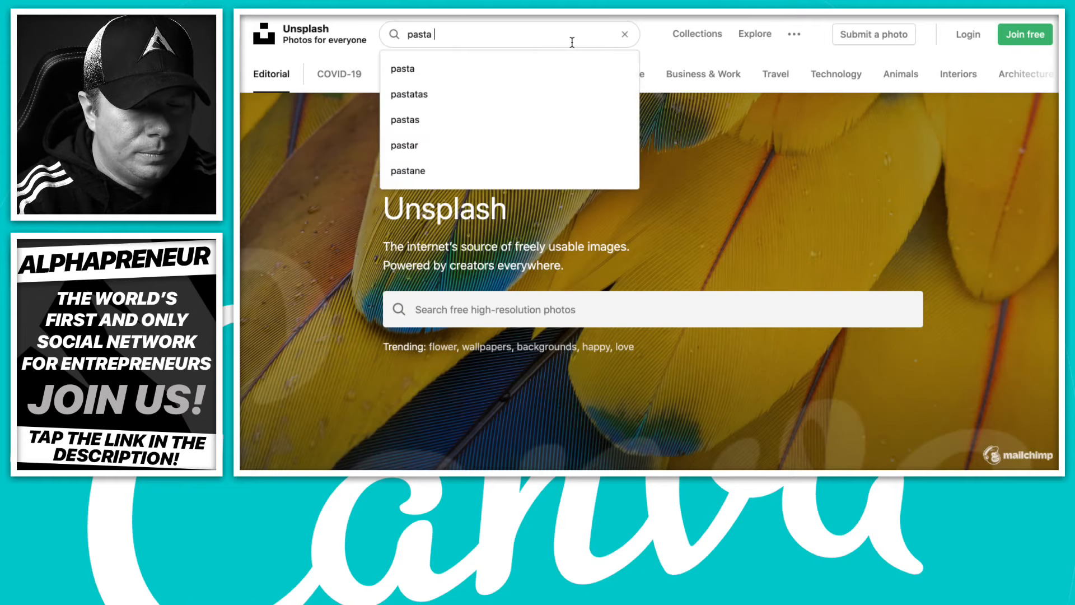
key("Return")
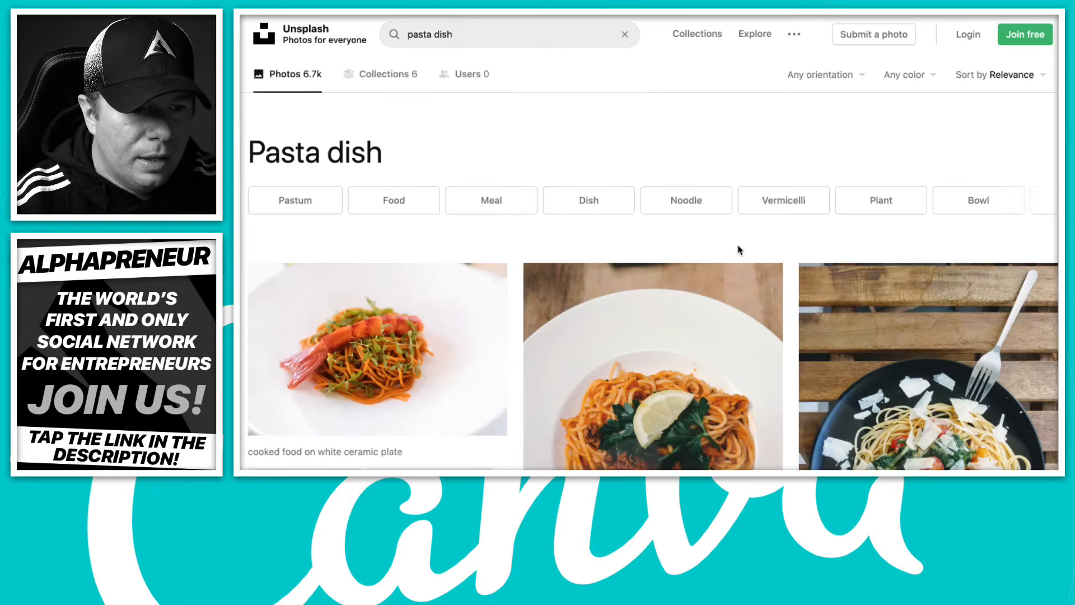
scroll(737, 247, "down", 3)
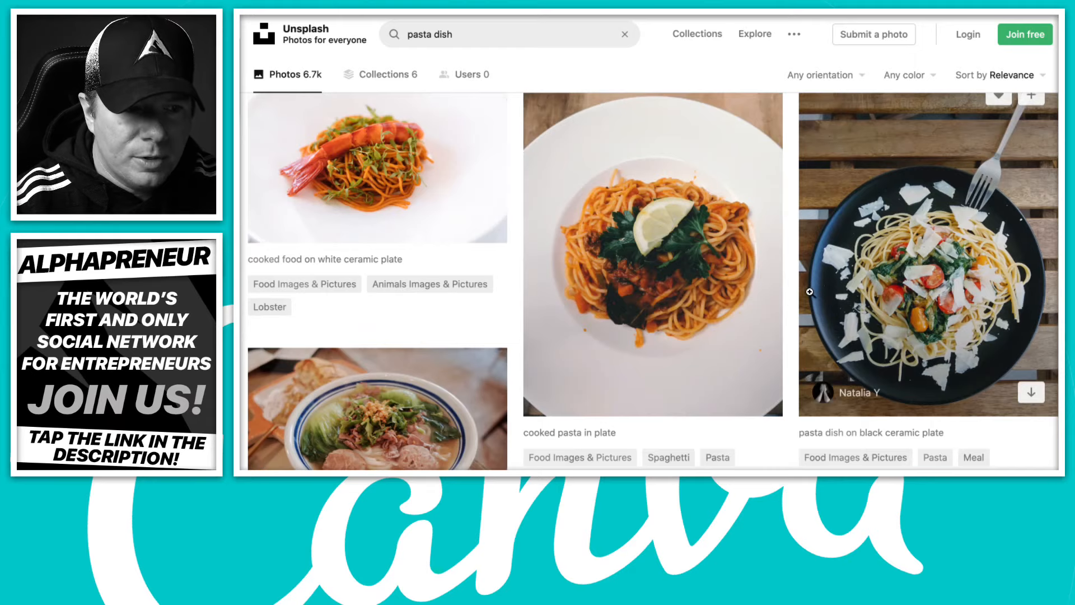
scroll(810, 291, "up", 2)
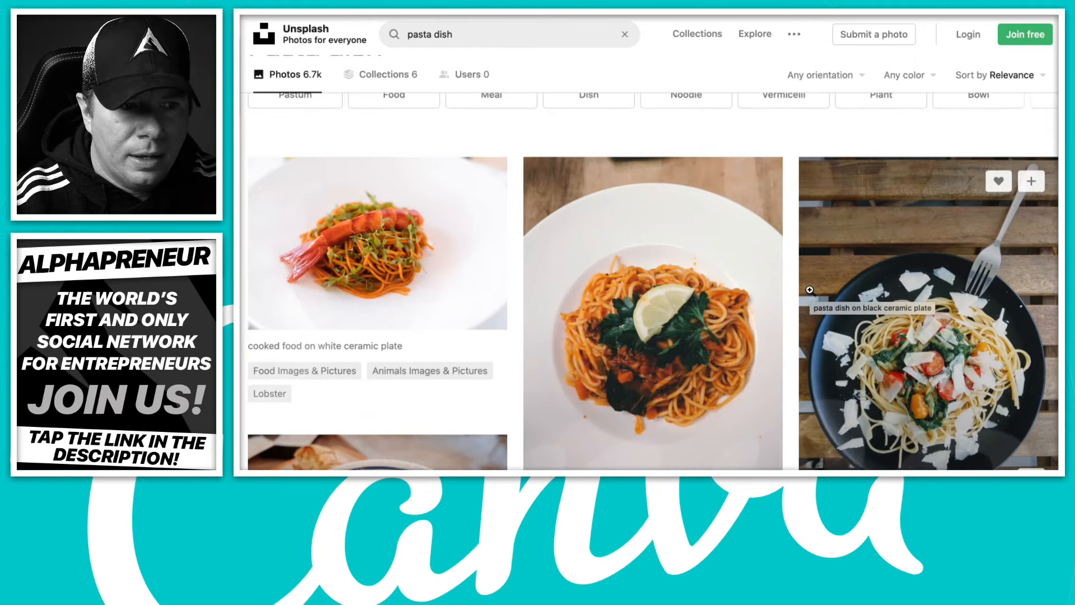
scroll(809, 289, "down", 12)
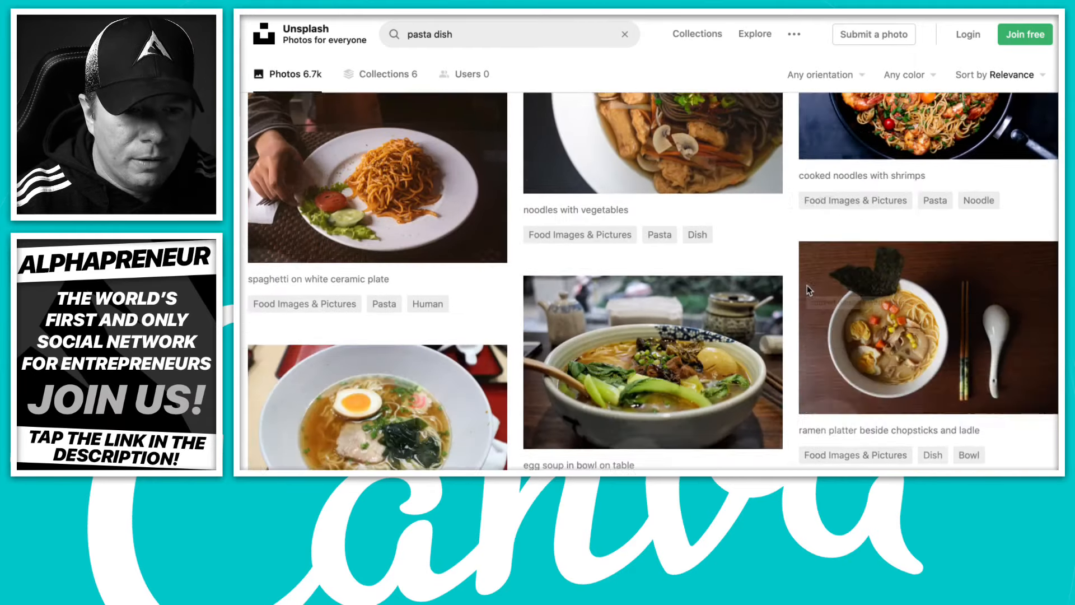
scroll(807, 287, "down", 10)
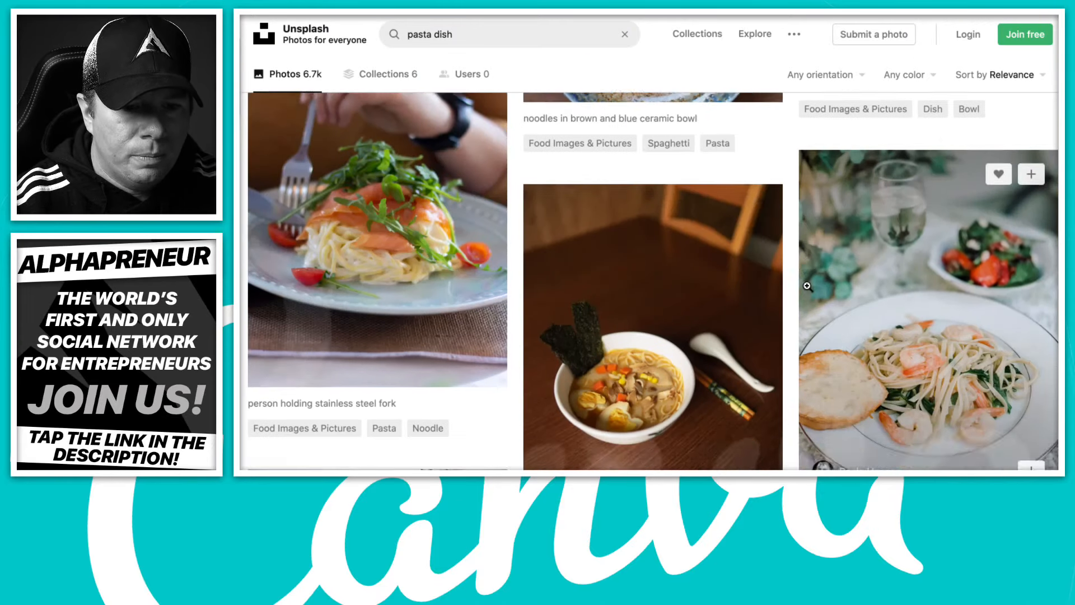
scroll(807, 288, "down", 6)
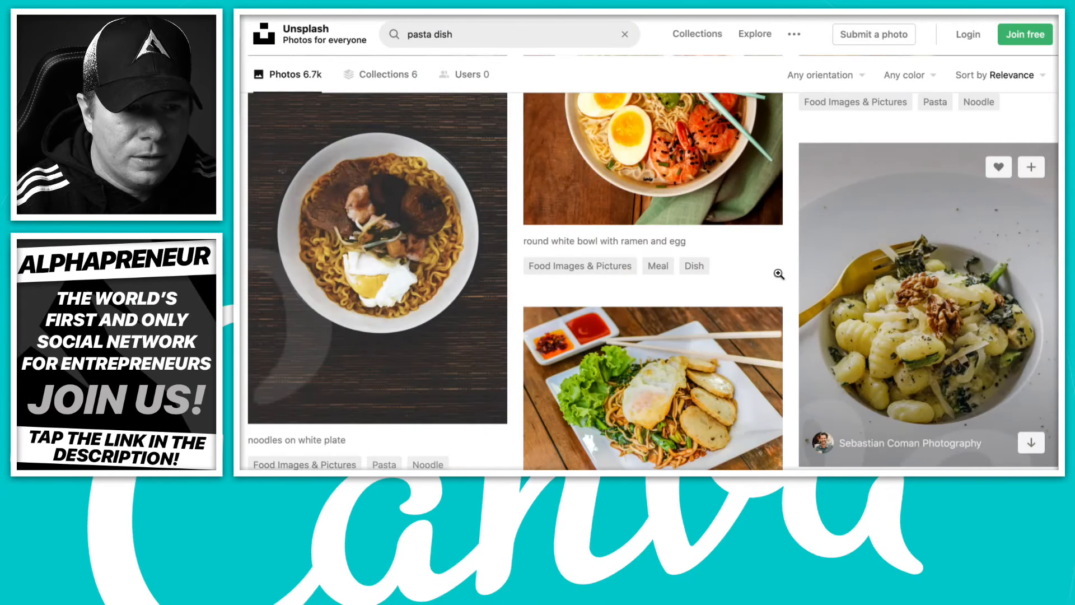
- Refine the Unsplash search to "pasta dish on white" and open the portrait photo of ring pasta on a white plate at full size
left_click(455, 33)
type("on ")
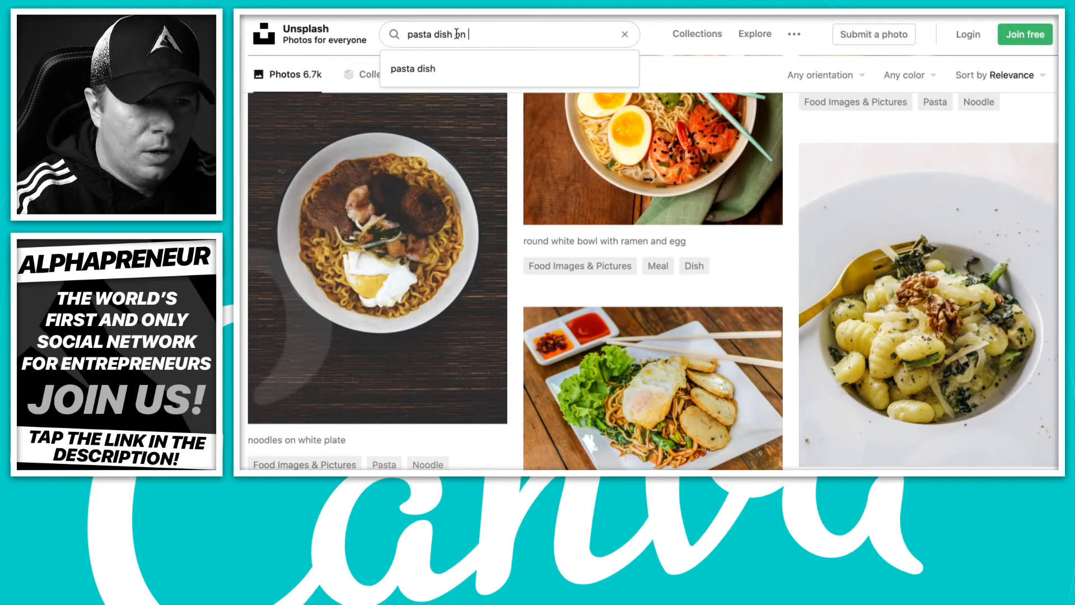
type("white")
key("Return")
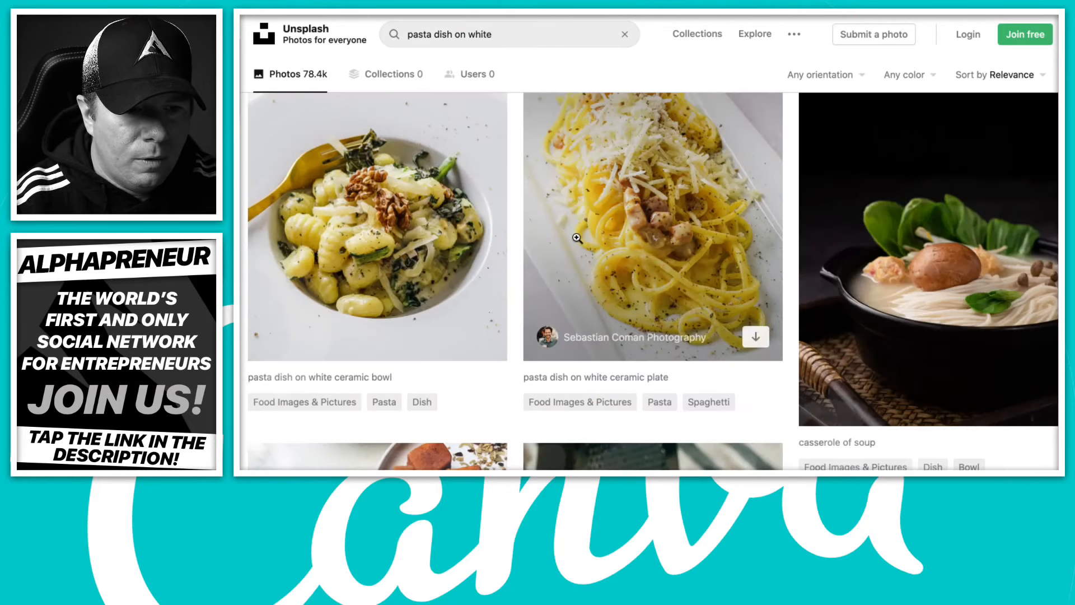
scroll(577, 238, "down", 10)
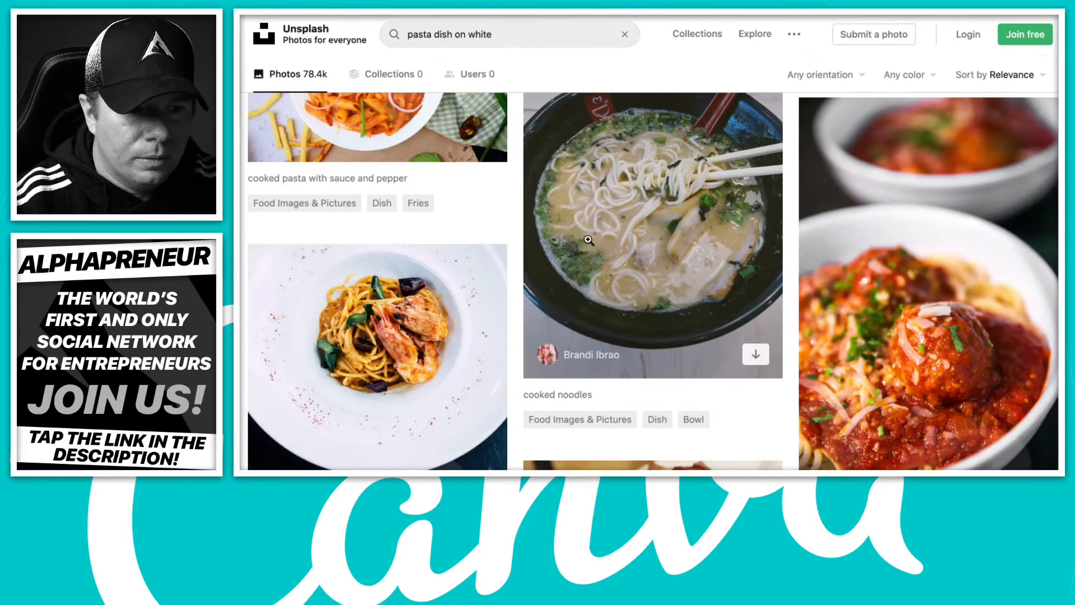
scroll(588, 240, "down", 5)
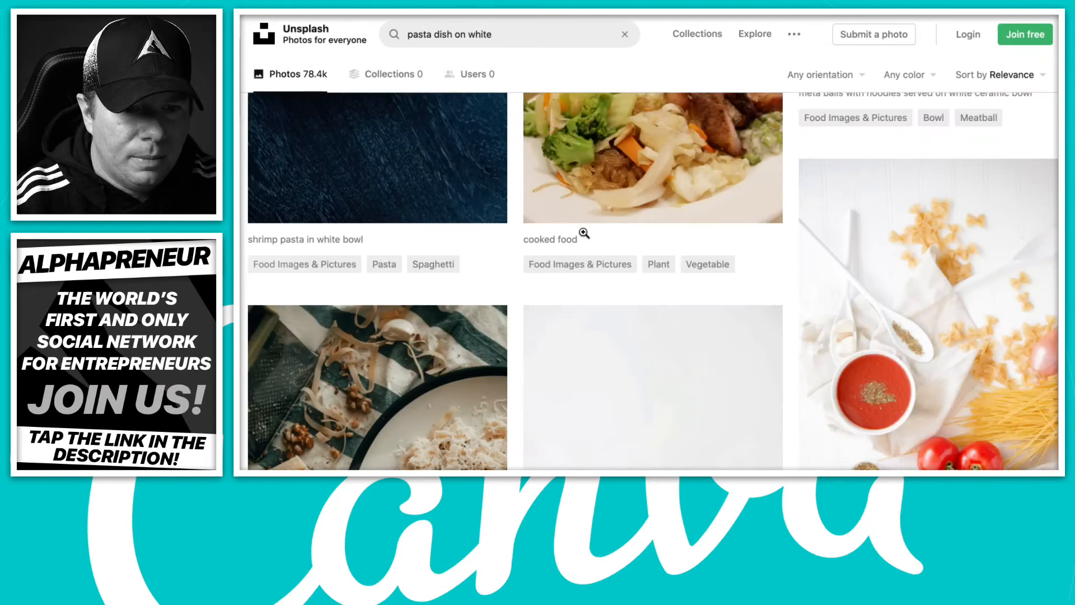
scroll(584, 233, "down", 4)
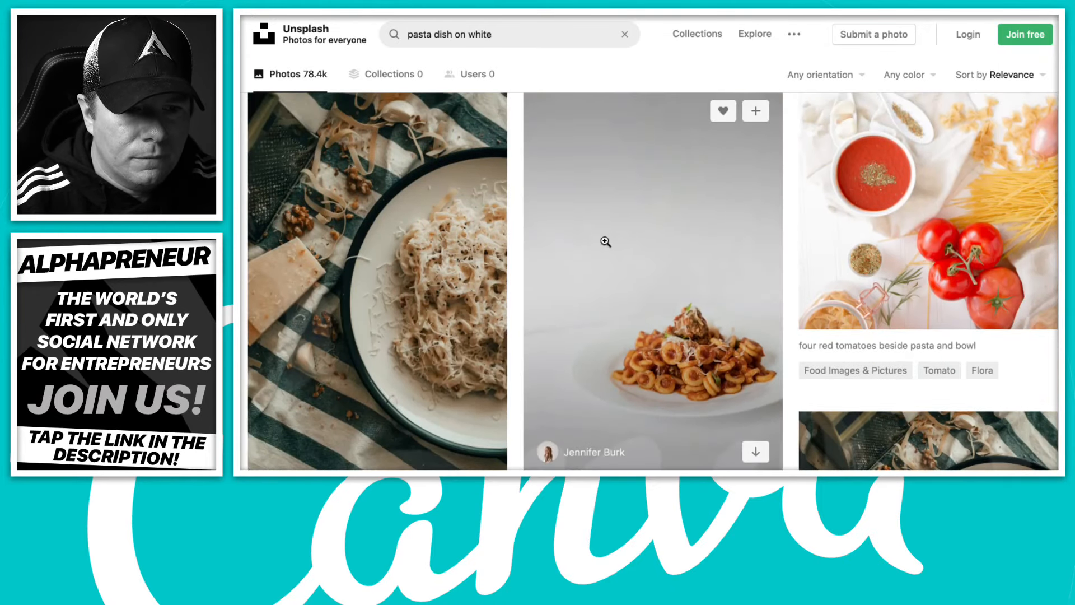
left_click(677, 357)
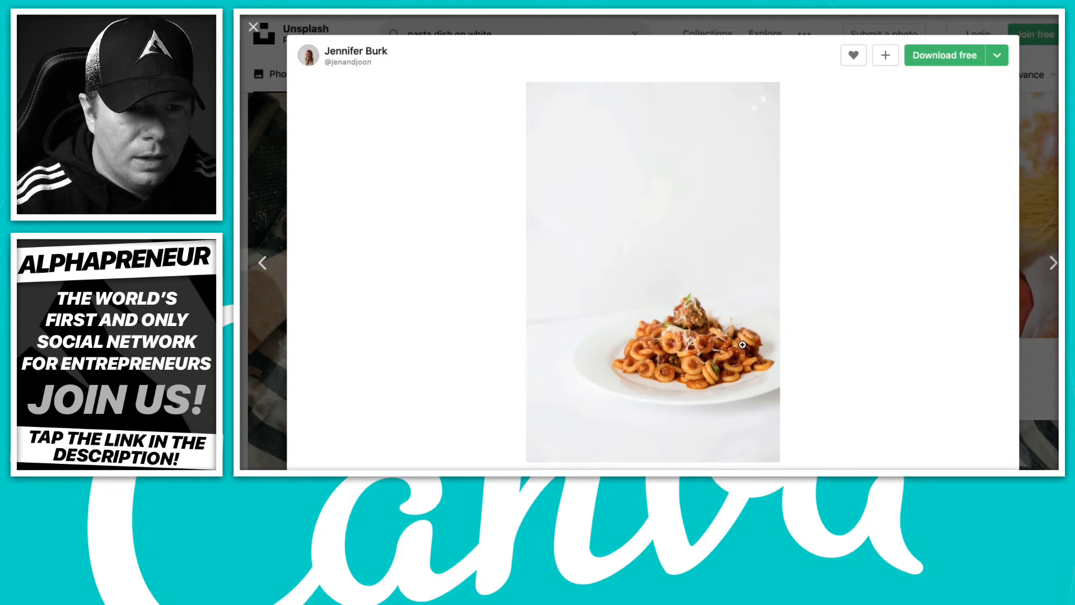
left_click(687, 329)
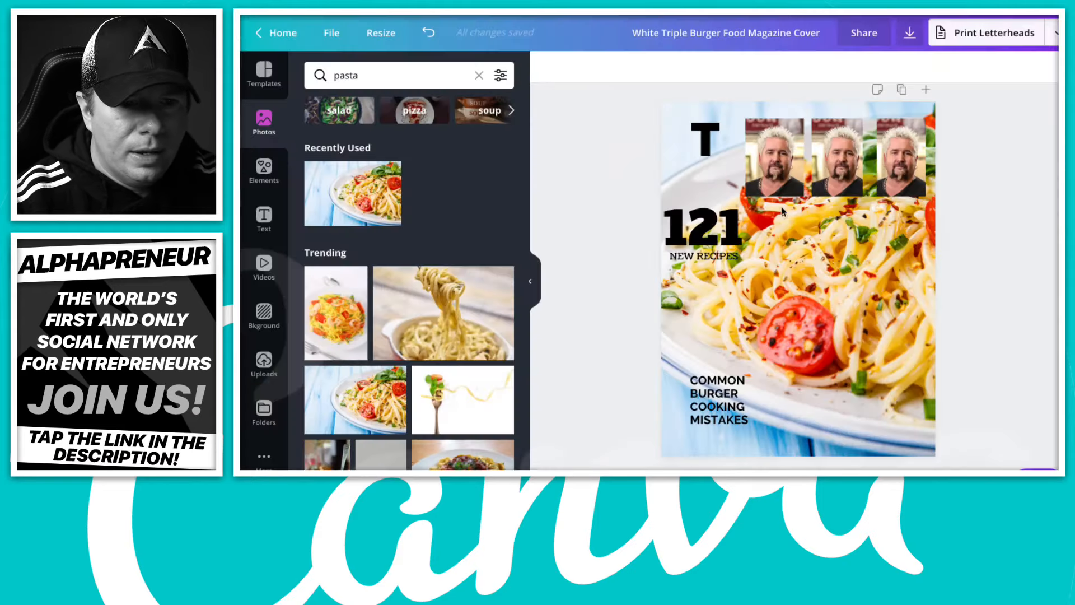
- Delete the full-page spaghetti photo from the Canva cover and download the white-background pasta photo from Unsplash
left_click(891, 308)
key("Delete")
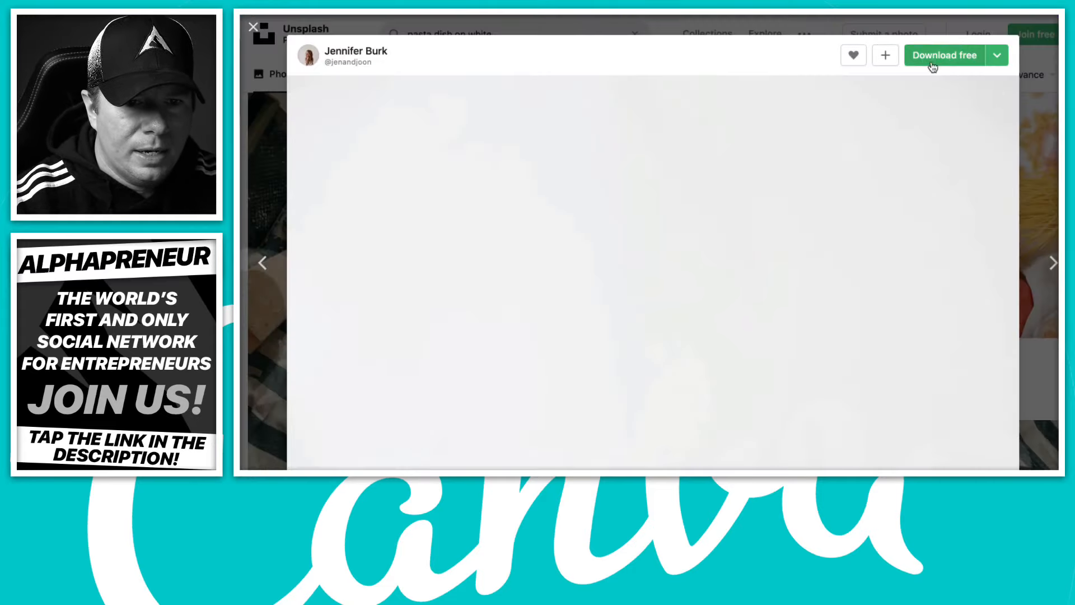
left_click(932, 59)
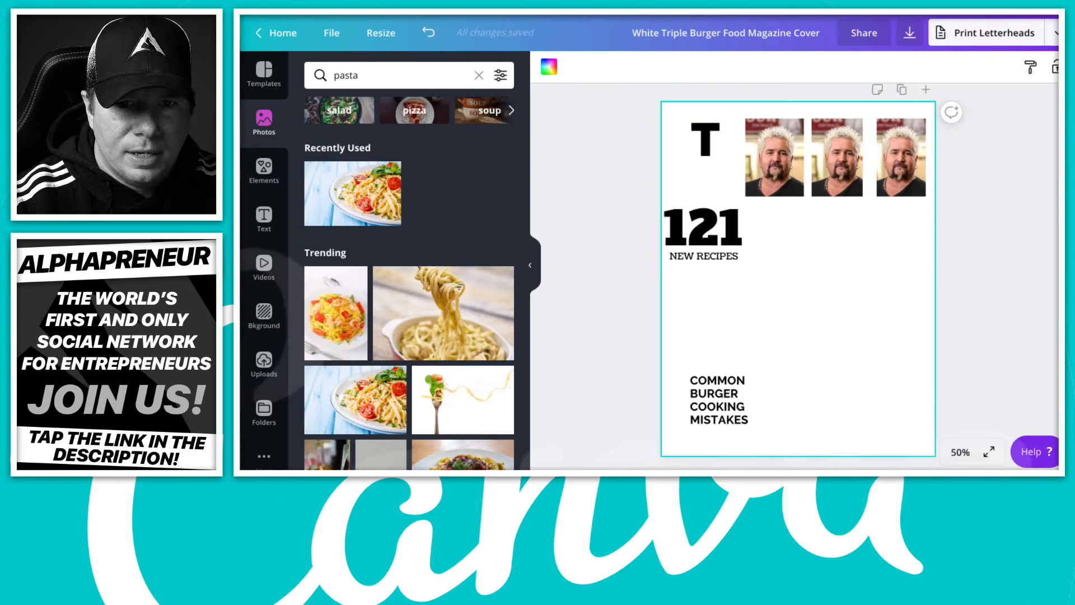
- Upload the downloaded pasta photo to the Canva cover, enlarge it to fill the page, and send it to the back
left_click_drag(840, 350, 833, 312)
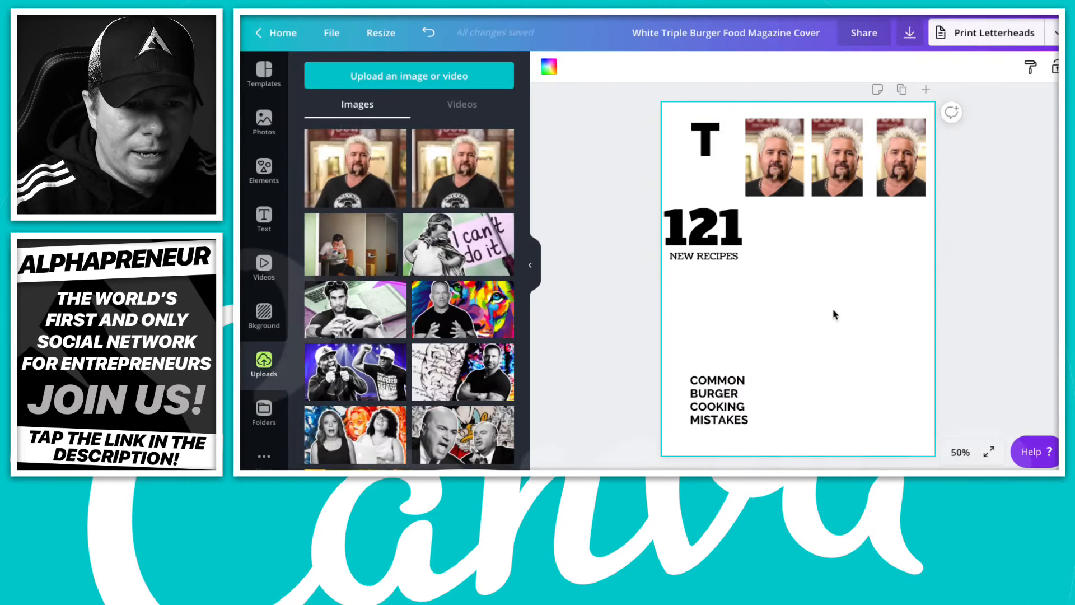
left_click_drag(886, 145, 1003, 50)
left_click_drag(745, 314, 748, 359)
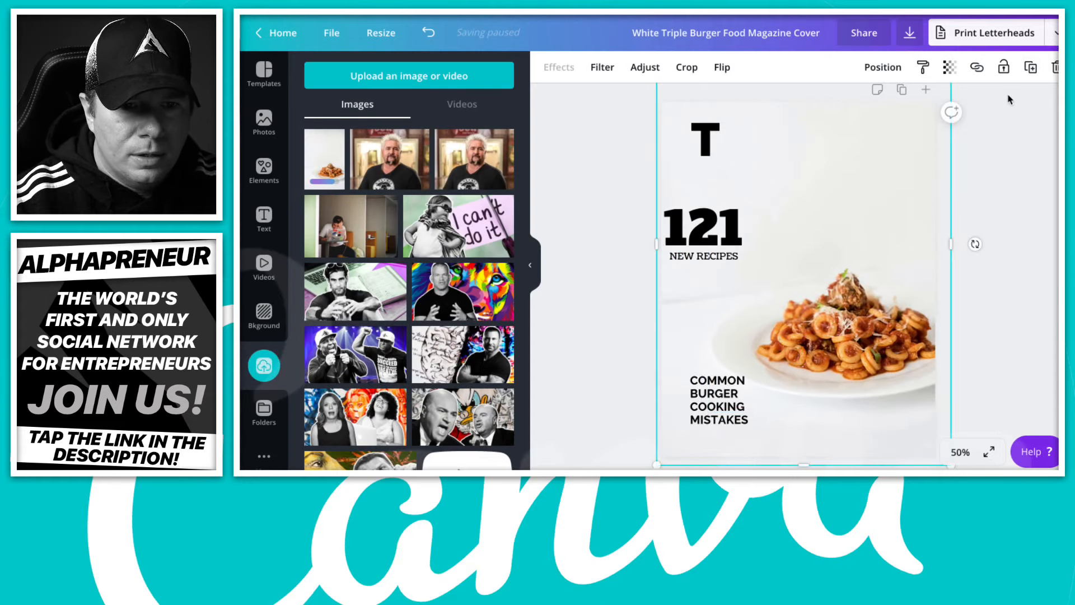
left_click(898, 69)
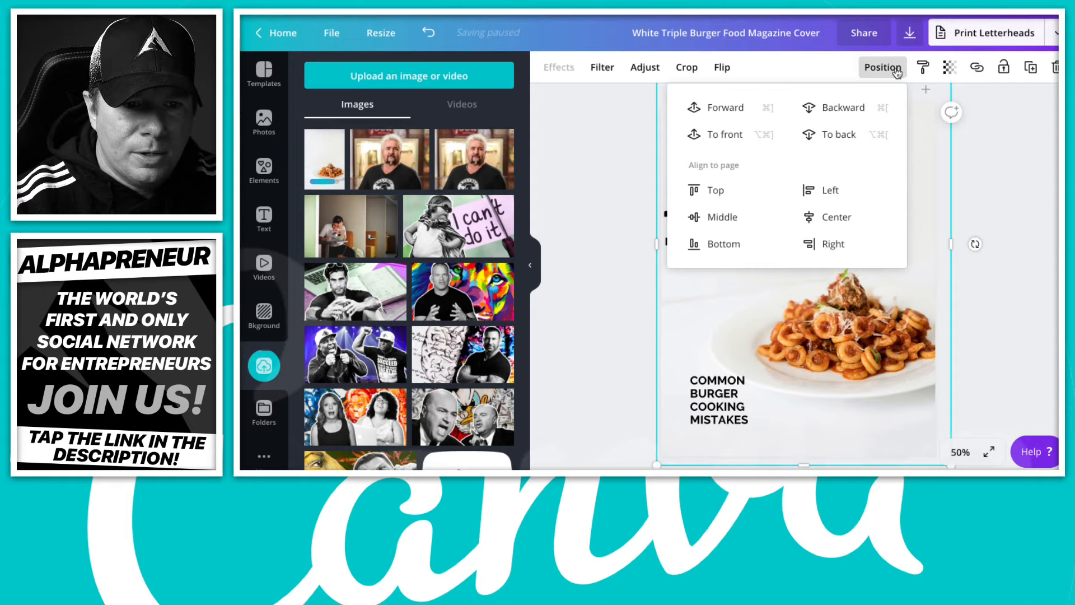
left_click(838, 141)
left_click(1001, 220)
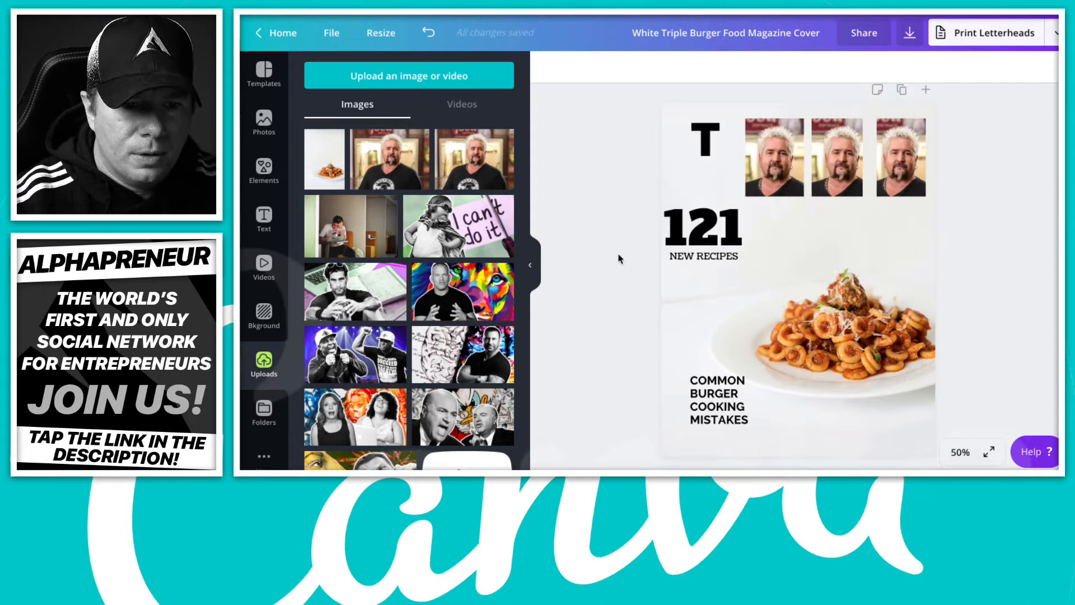
left_click(537, 264)
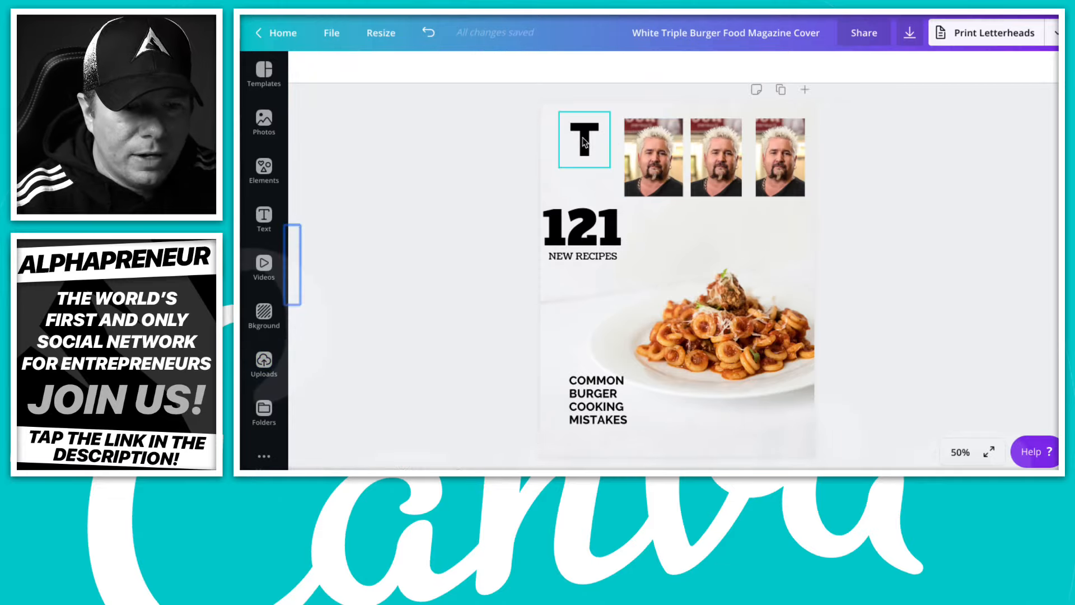
left_click_drag(585, 143, 579, 142)
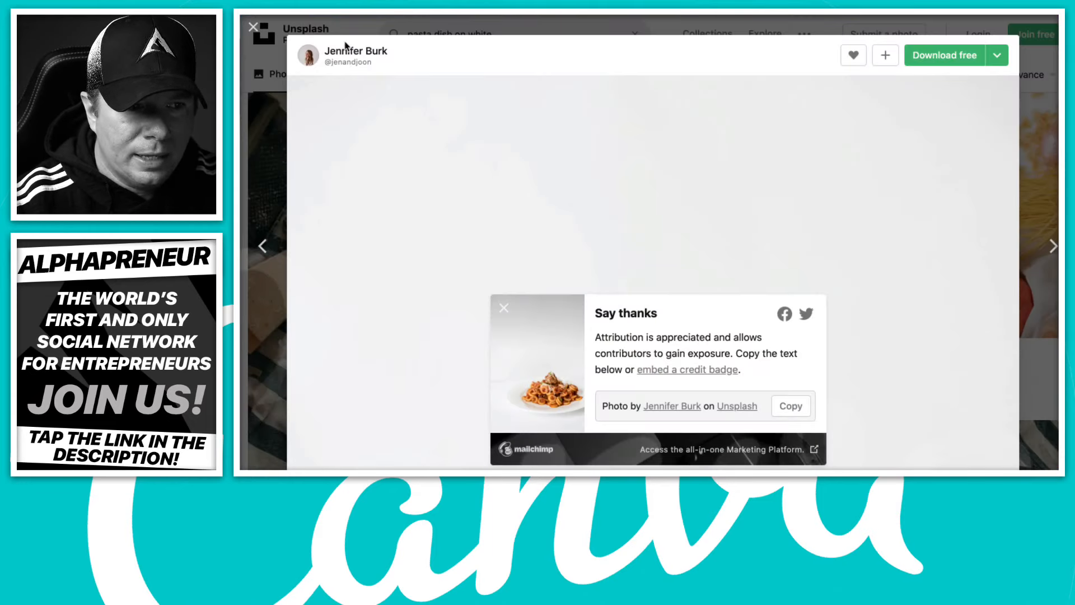
- Search Google Images for "food network logo" and pick the round red logo from the maryville.edu result
left_click(253, 27)
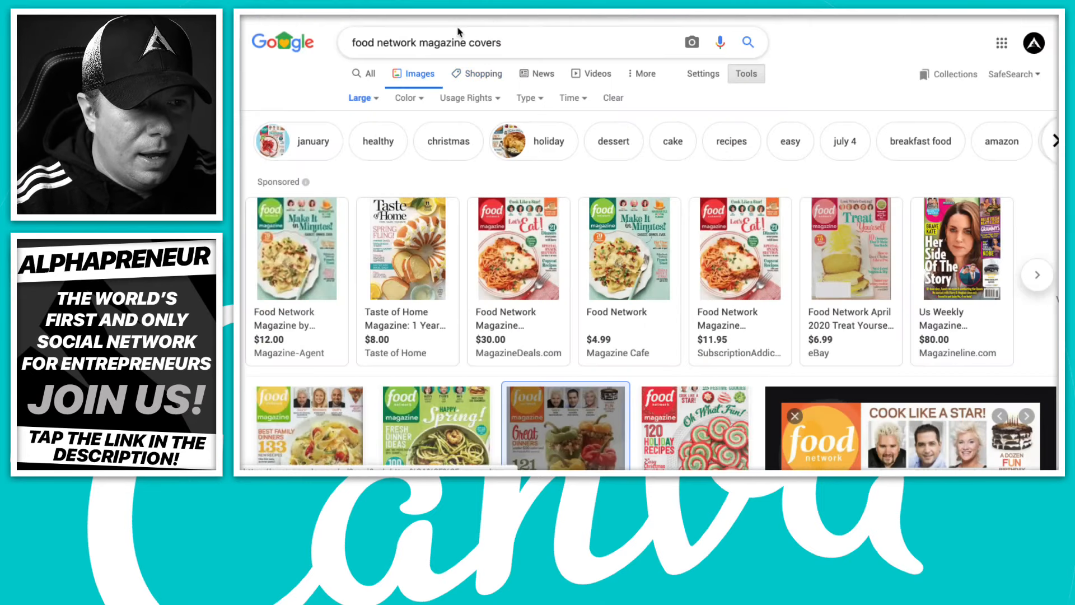
left_click_drag(421, 42, 612, 41)
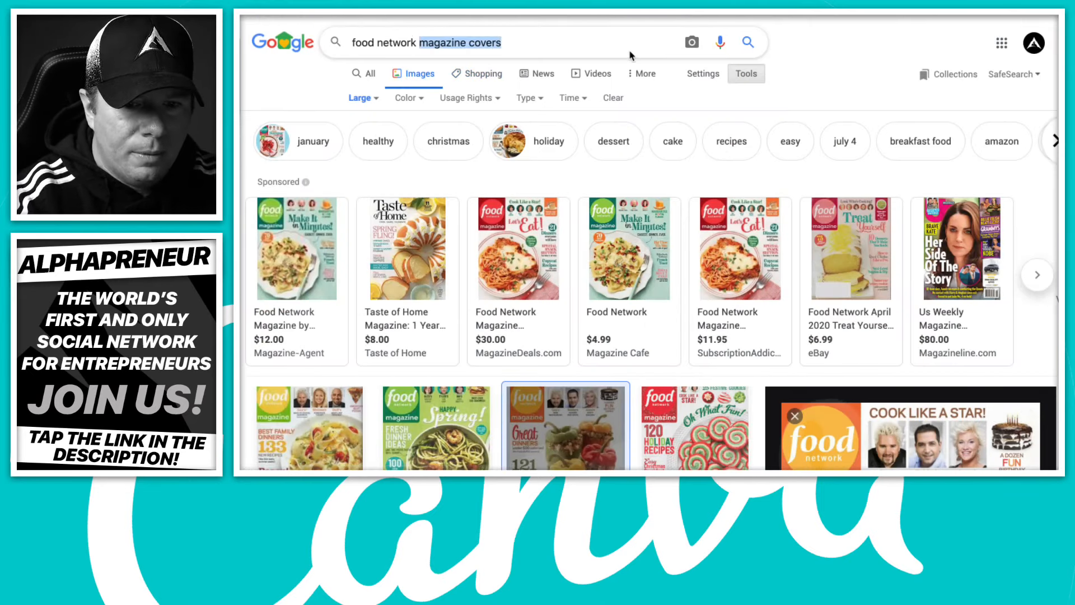
key("BackSpace")
type("logo")
key("Return")
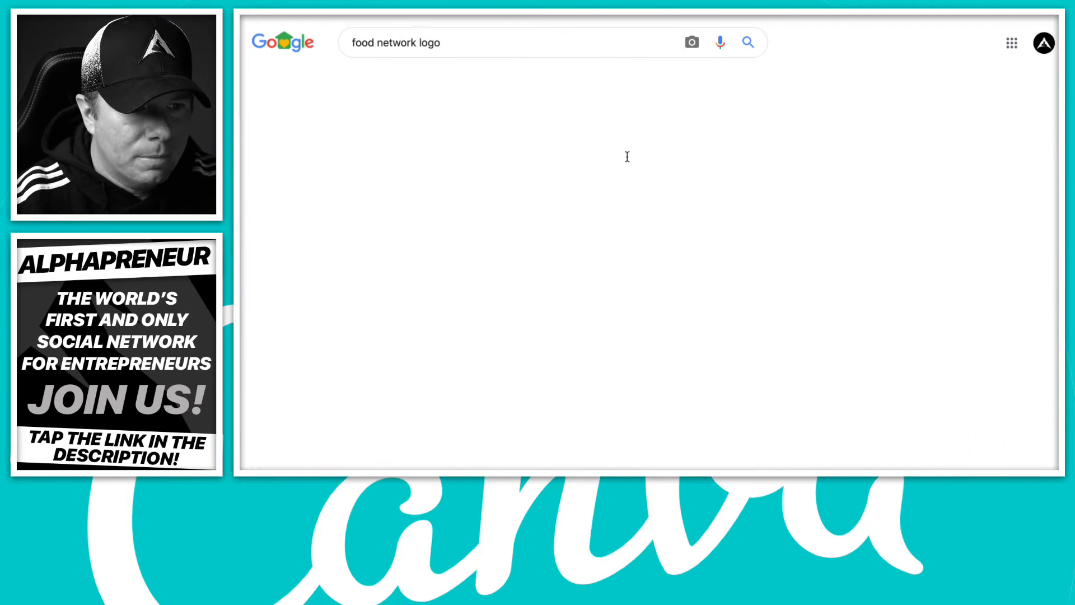
scroll(498, 241, "down", 2)
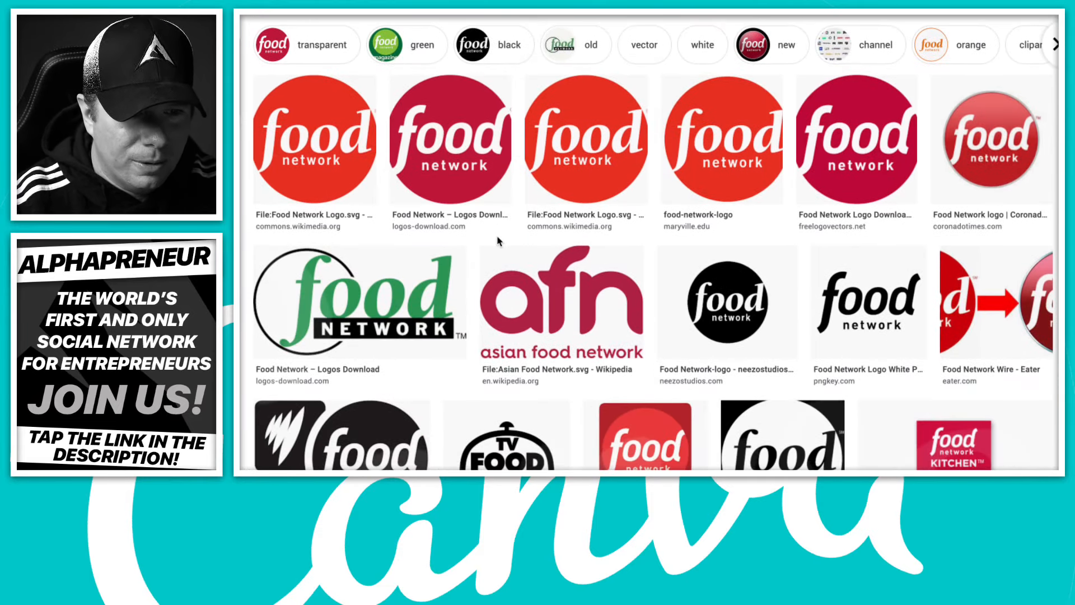
left_click(727, 177)
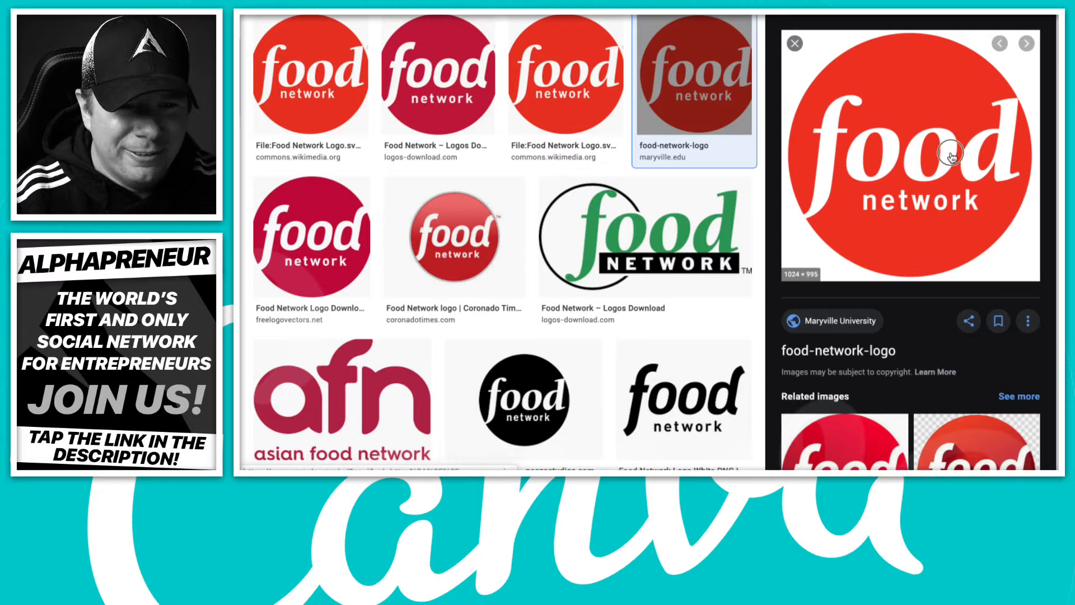
left_click(950, 153)
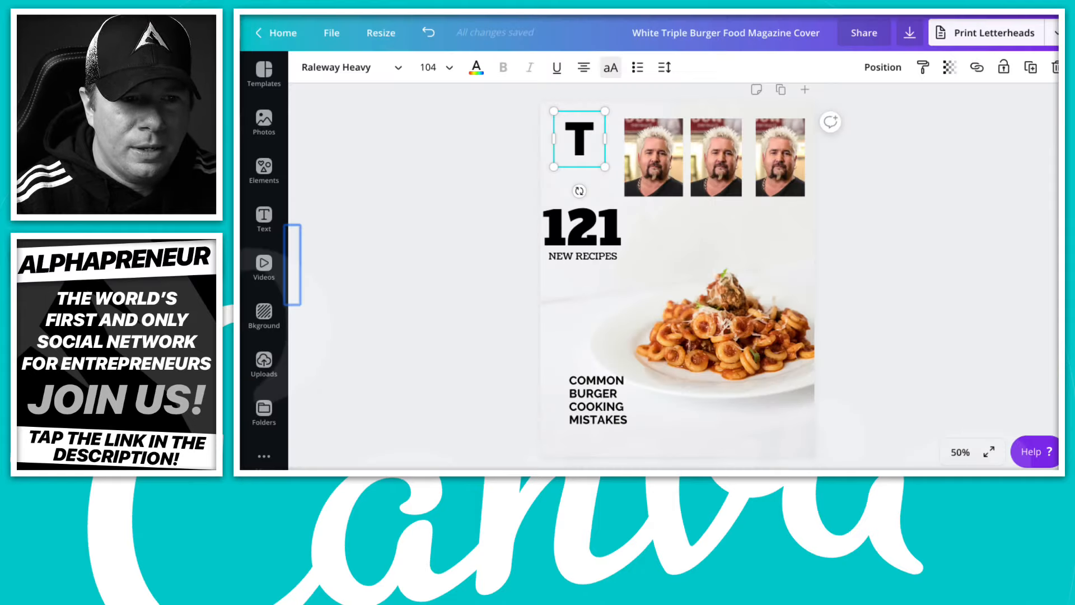
- Delete the leftover "T" title letter beside the headshot row on the Canva cover
left_click(578, 142)
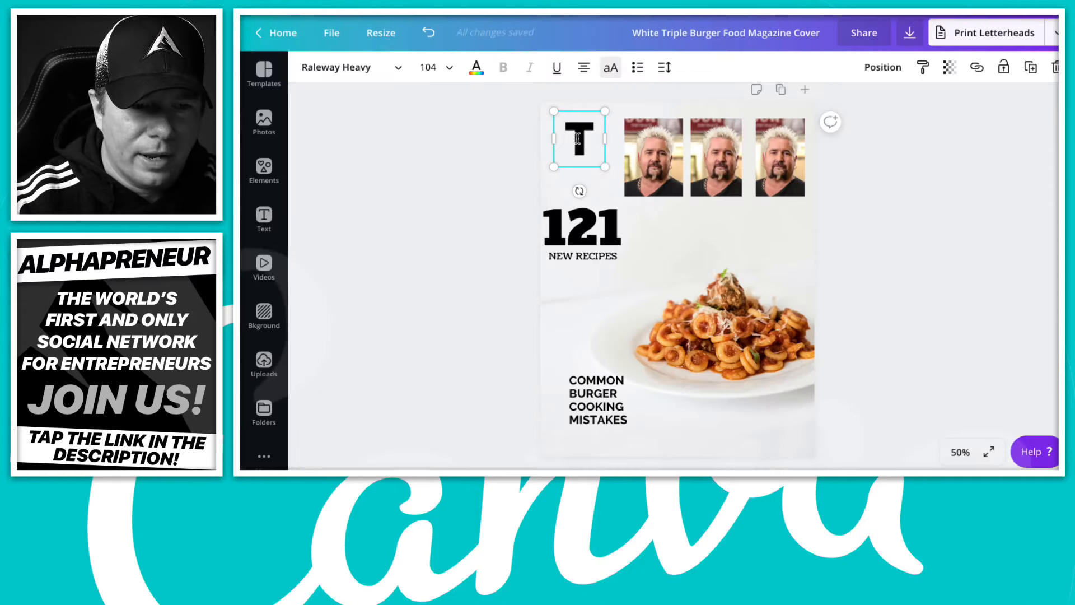
key("BackSpace")
left_click(889, 192)
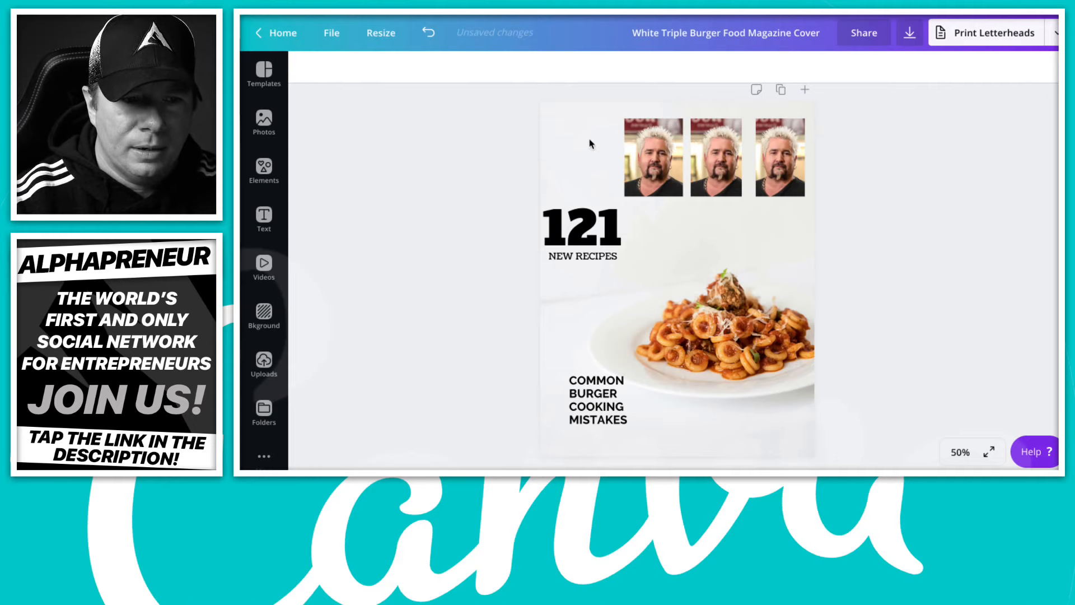
- Add the red Food Network logo to the cover, shrink it, and place it in the page's top-left corner above "121"
left_click_drag(583, 139, 709, 140)
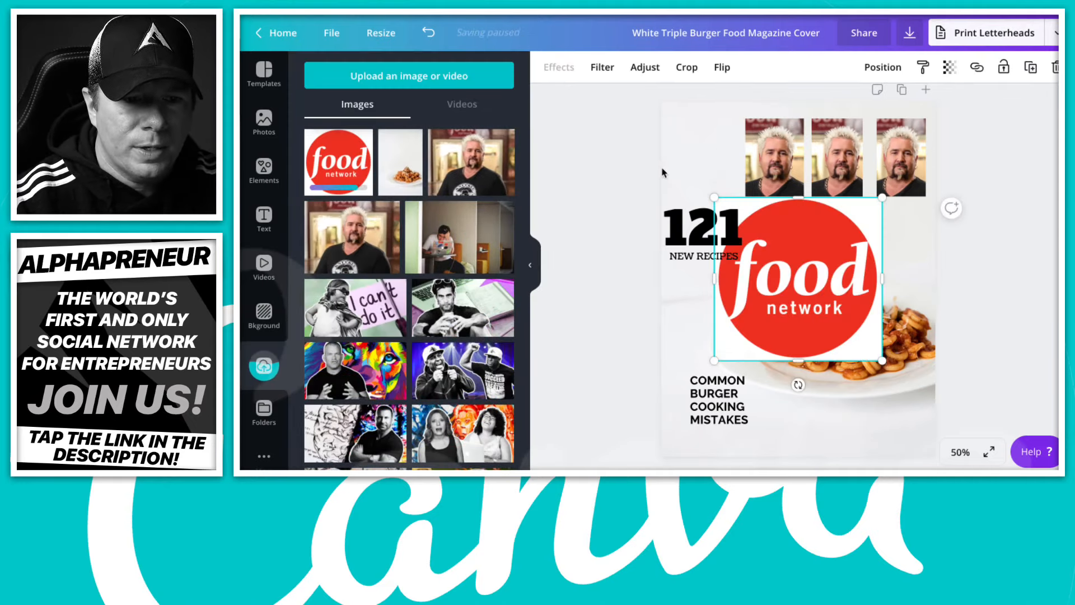
left_click(534, 268)
left_click_drag(762, 361, 679, 283)
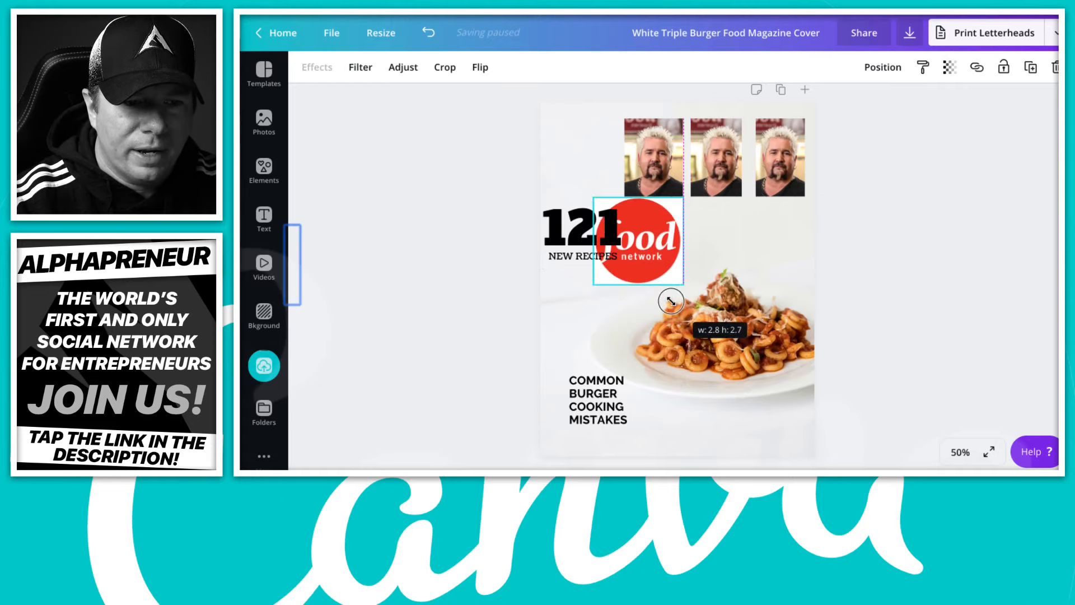
left_click_drag(649, 213, 592, 117)
left_click_drag(632, 194, 614, 177)
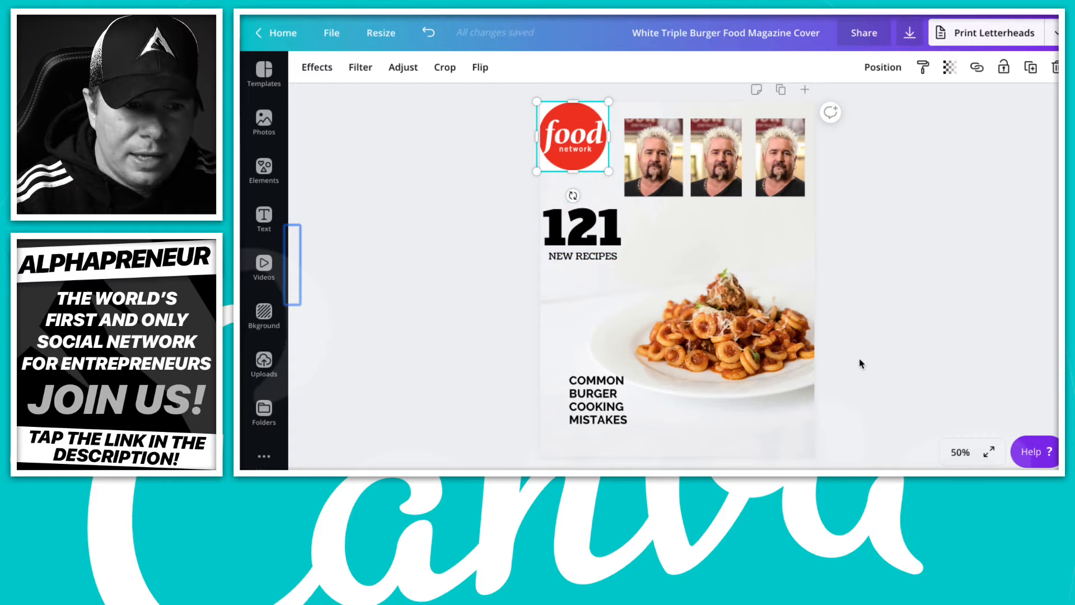
- Narrow the Google Images logo results to transparent ones and pick the crimson Food Network logo from logos-download.com
left_click(862, 256)
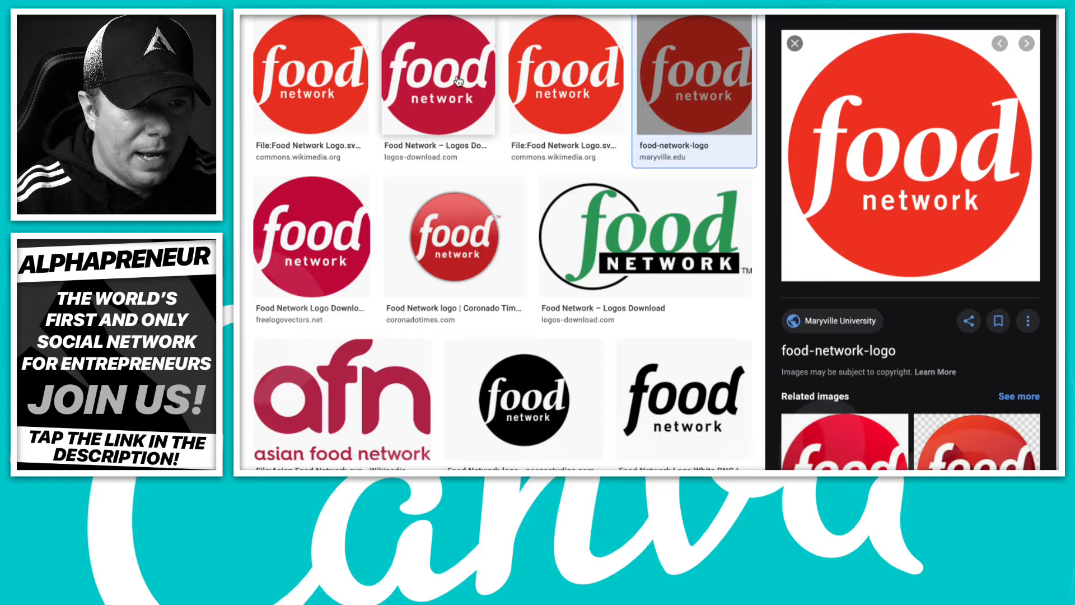
scroll(415, 67, "up", 2)
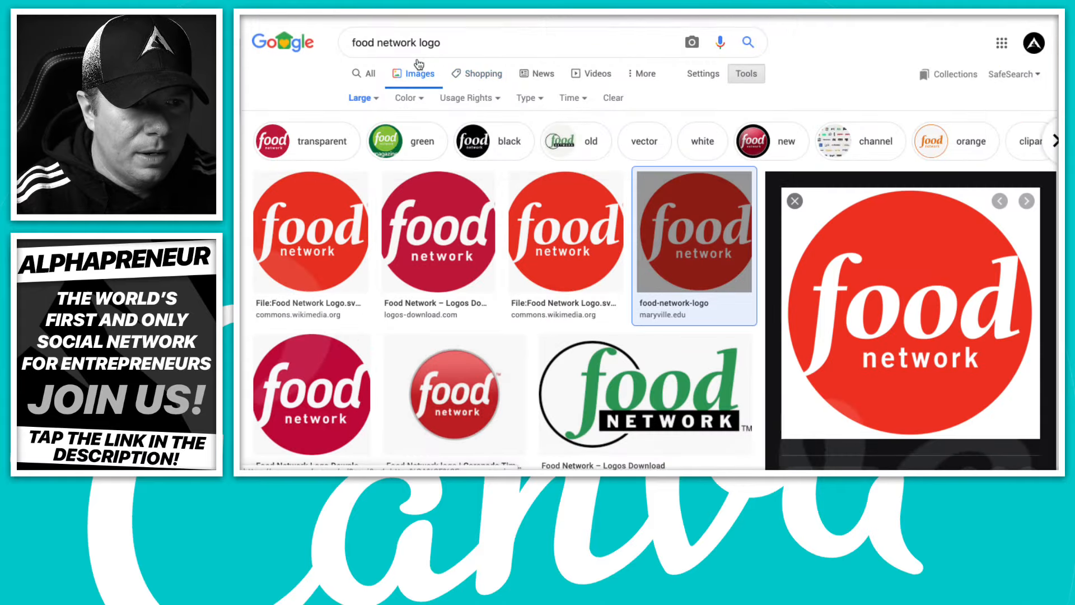
left_click(319, 149)
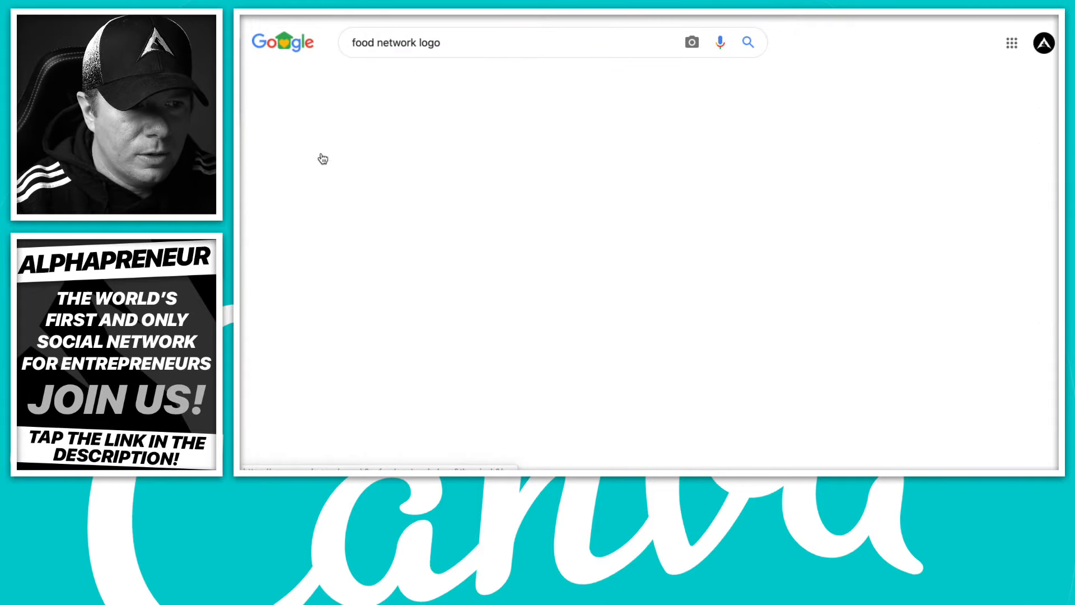
left_click(324, 242)
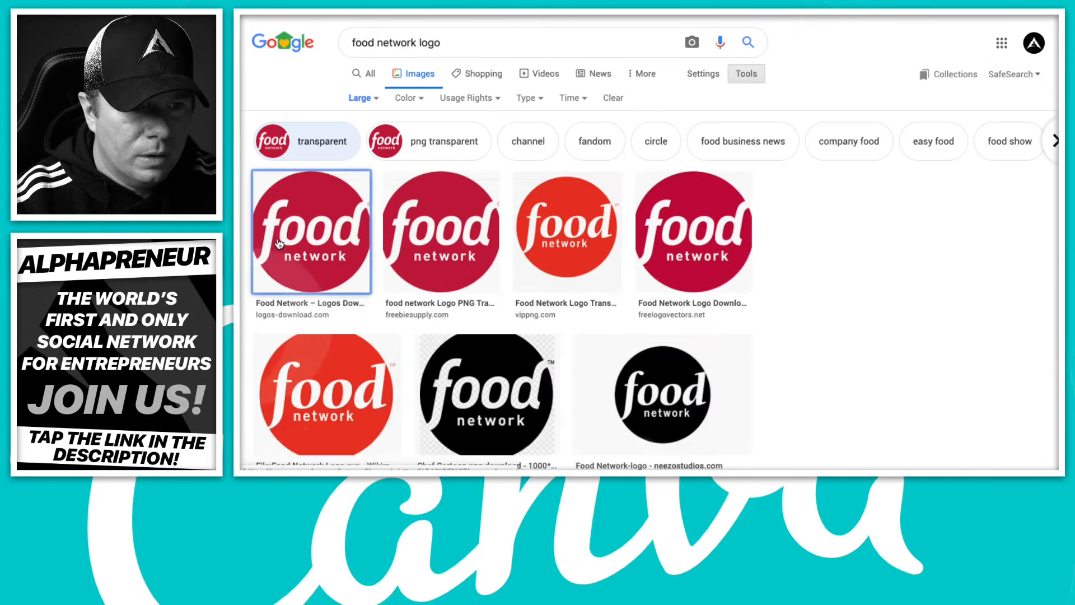
- Open the logo's source page on Logos Download and save the large crimson Food Network logo image
left_click(888, 103)
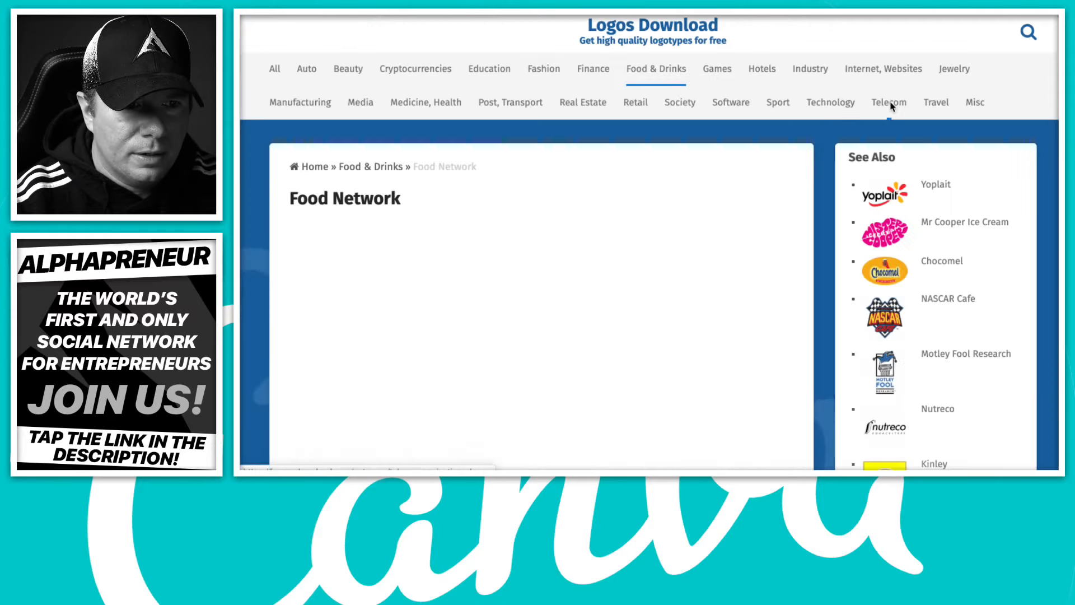
scroll(579, 280, "down", 3)
right_click(581, 266)
left_click(604, 270)
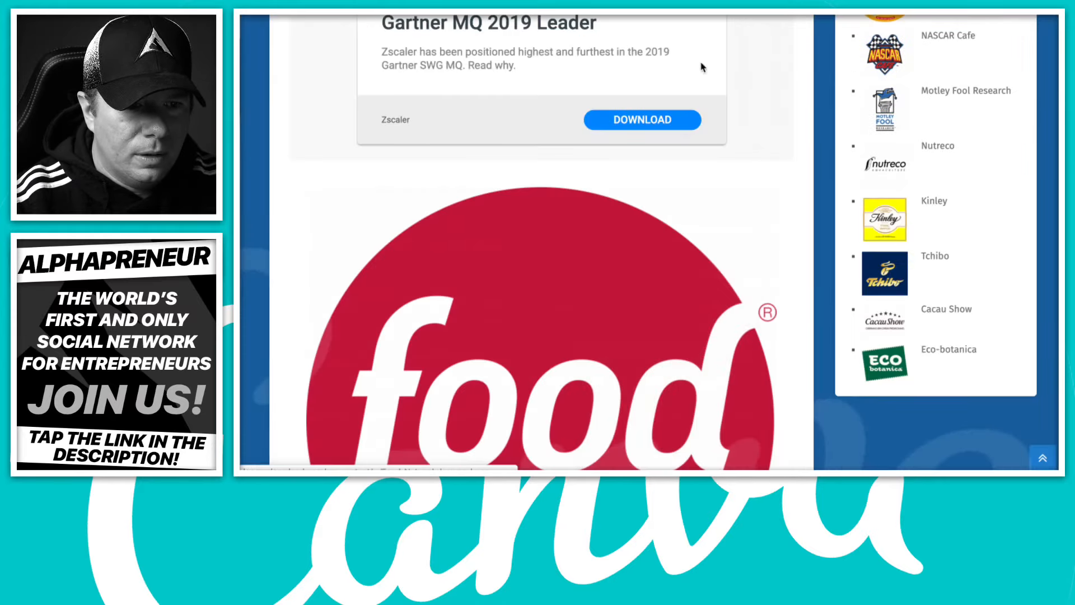
right_click(573, 323)
left_click(642, 434)
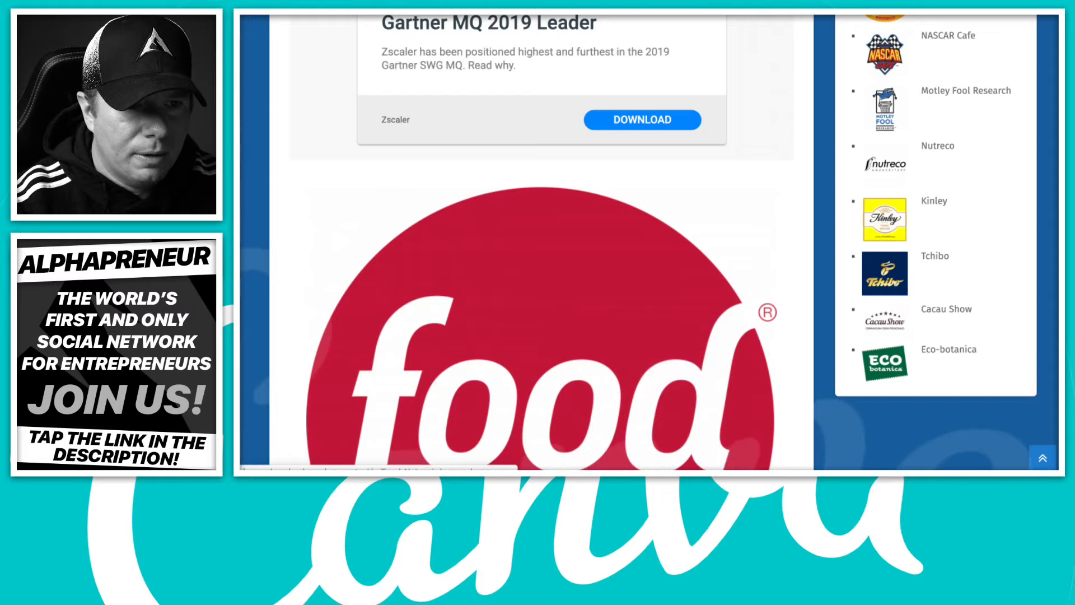
- Return to the Canva cover and delete the red Food Network logo with the white square background
key("ctrl+Tab")
left_click_drag(709, 181, 1064, 34)
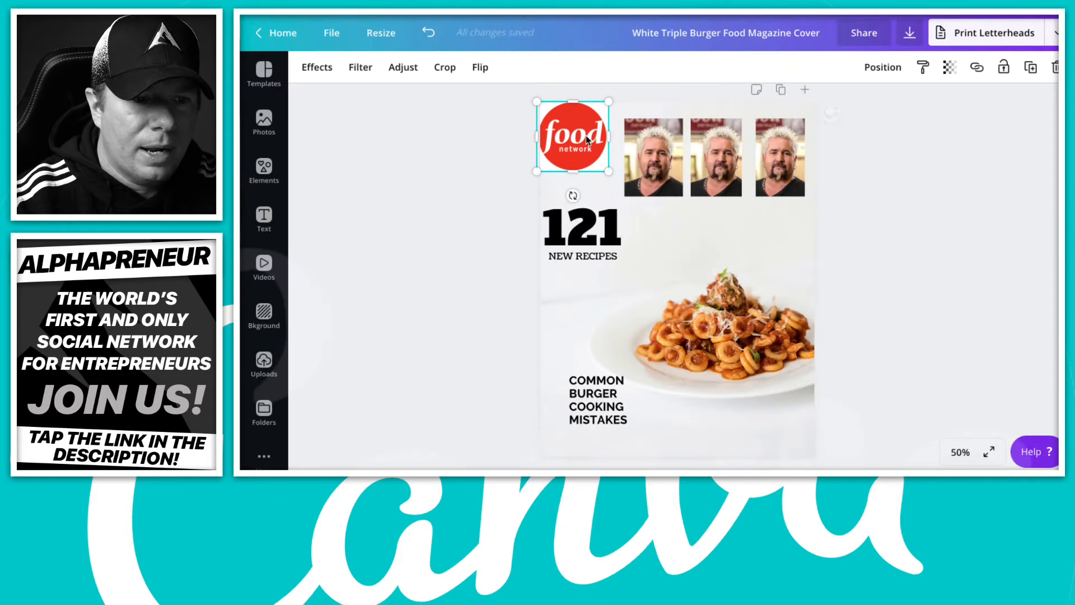
key("Delete")
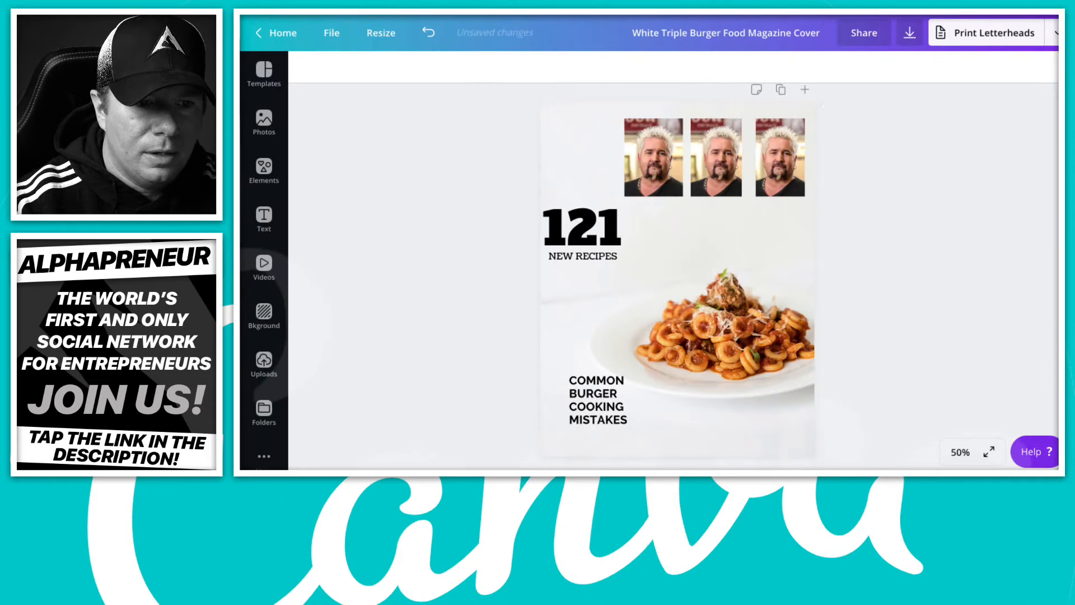
- Upload the crimson Food Network logo to the cover, shrink it, and place it in the page's top-left corner above "121"
left_click_drag(1056, 84, 698, 155)
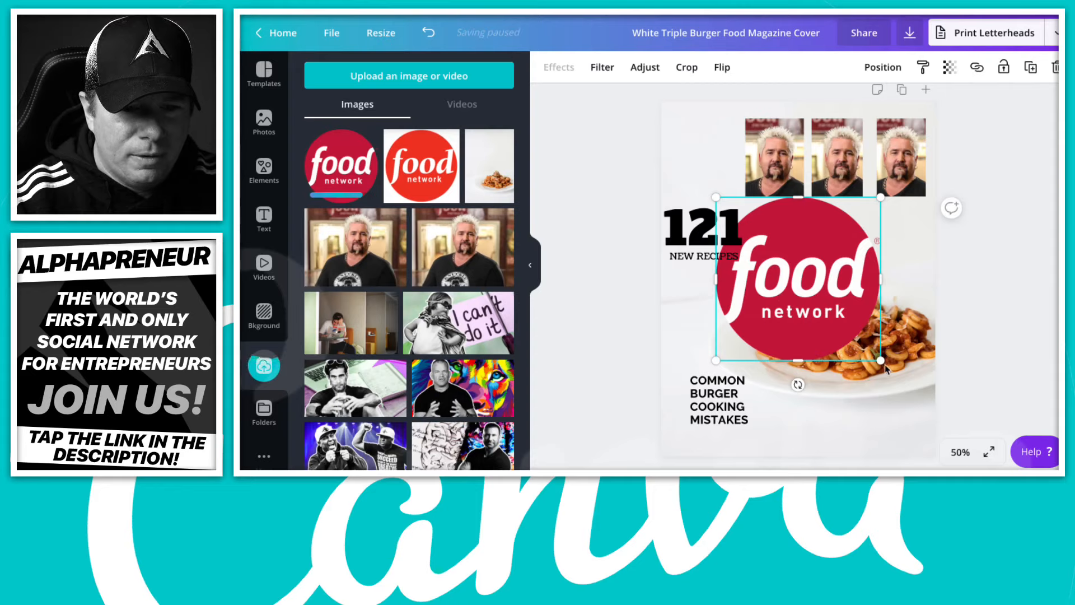
left_click_drag(881, 360, 749, 166)
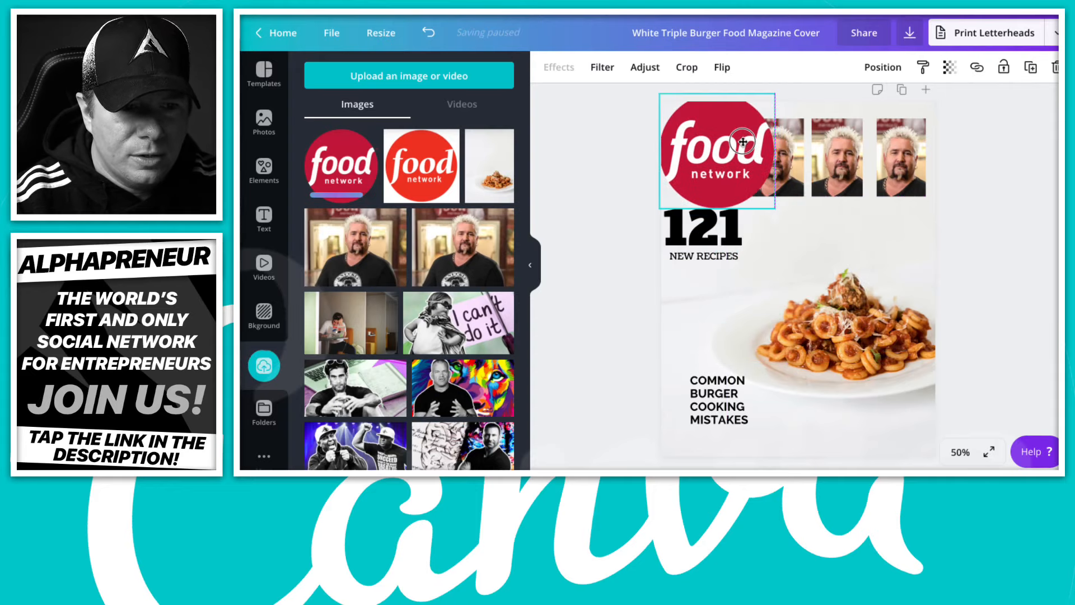
left_click_drag(778, 209, 725, 171)
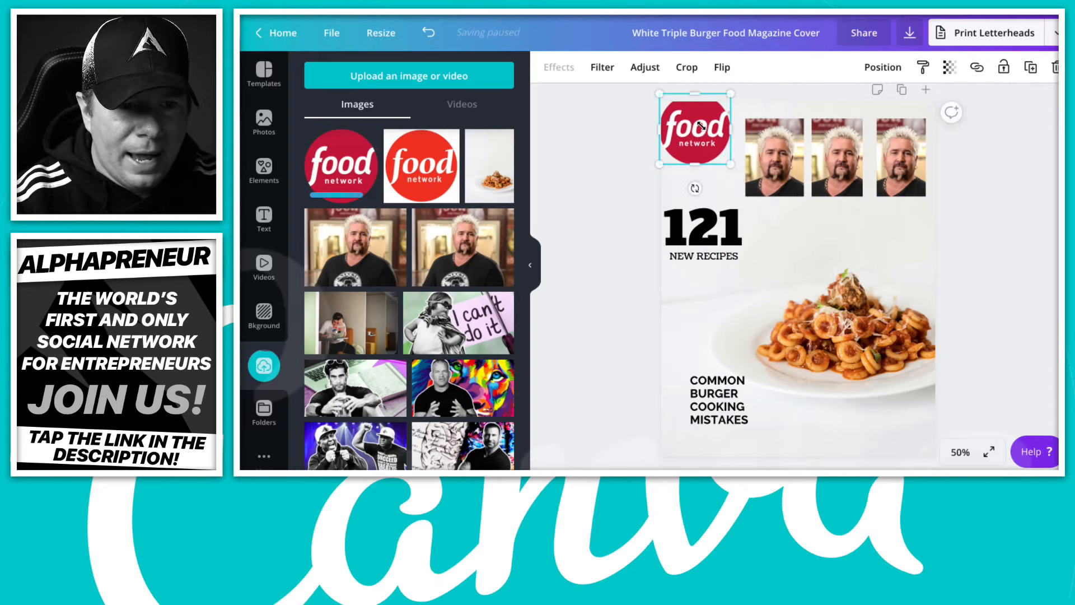
left_click_drag(704, 126, 708, 139)
left_click_drag(735, 177, 714, 138)
left_click(530, 265)
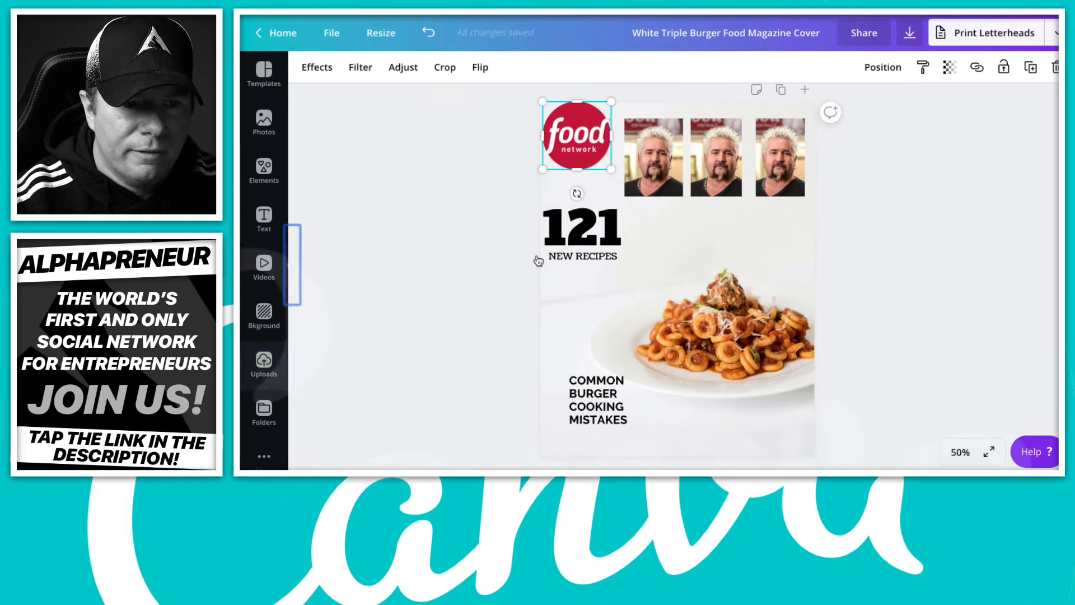
left_click(462, 132)
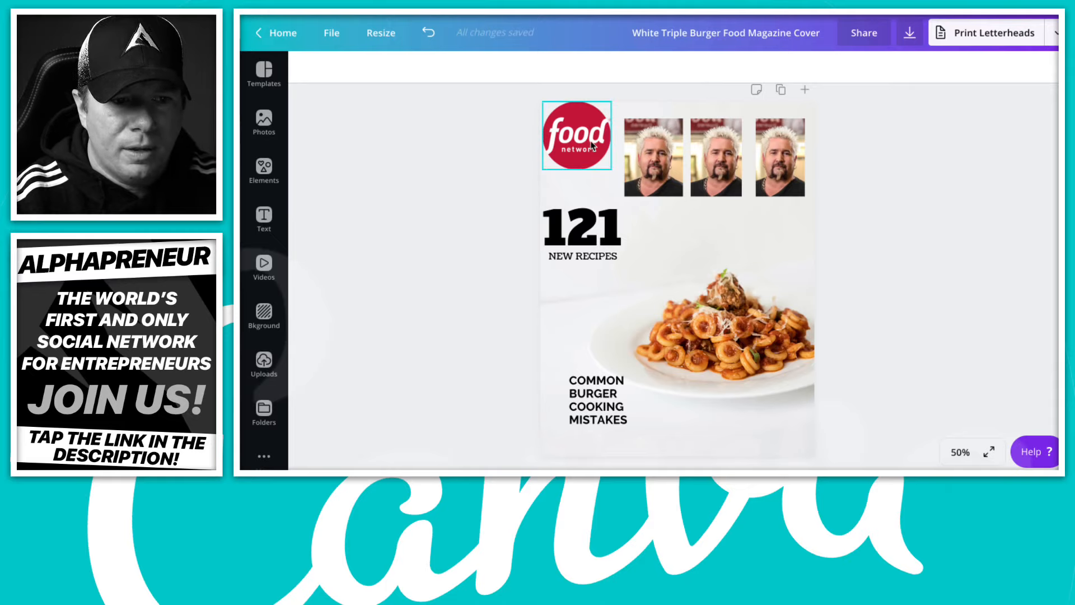
left_click_drag(597, 145, 598, 143)
left_click(917, 245)
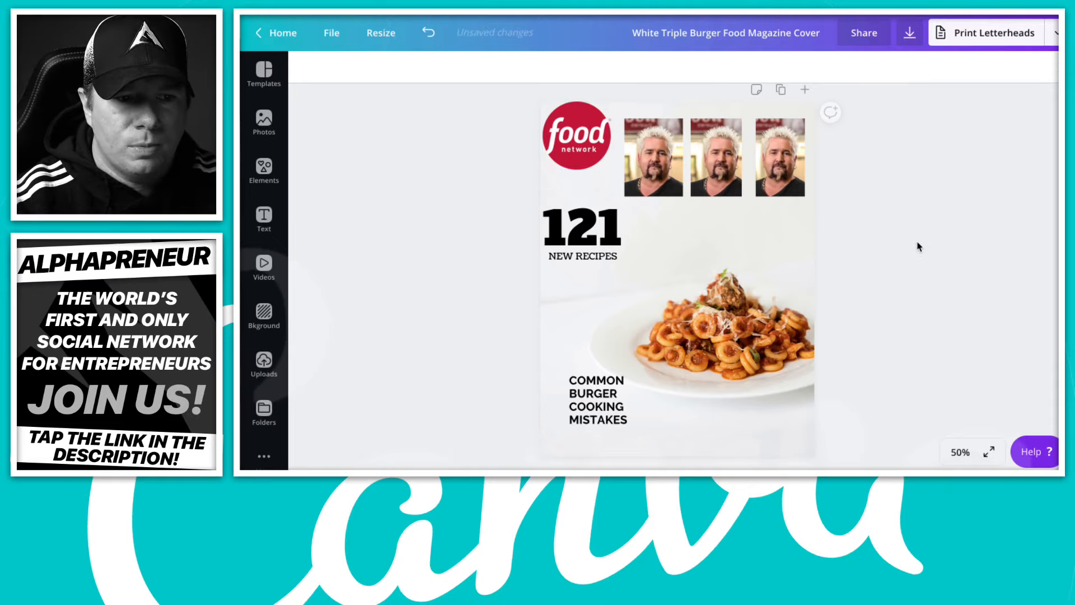
- Change the line under "121" to "NEW RECIPES!" and align its left edge with the number
left_click(587, 264)
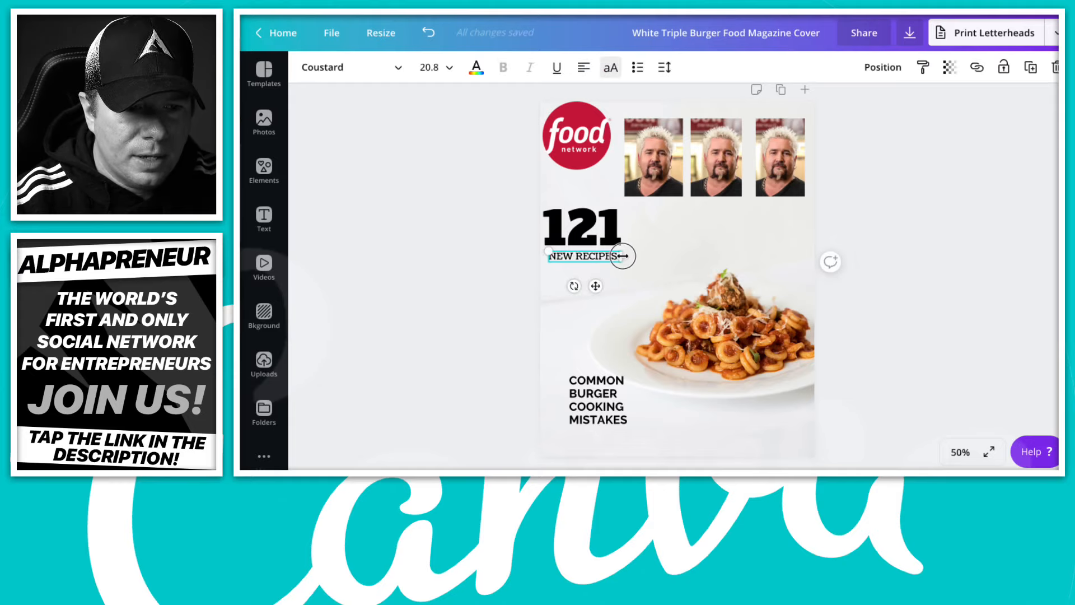
left_click_drag(620, 256, 571, 259)
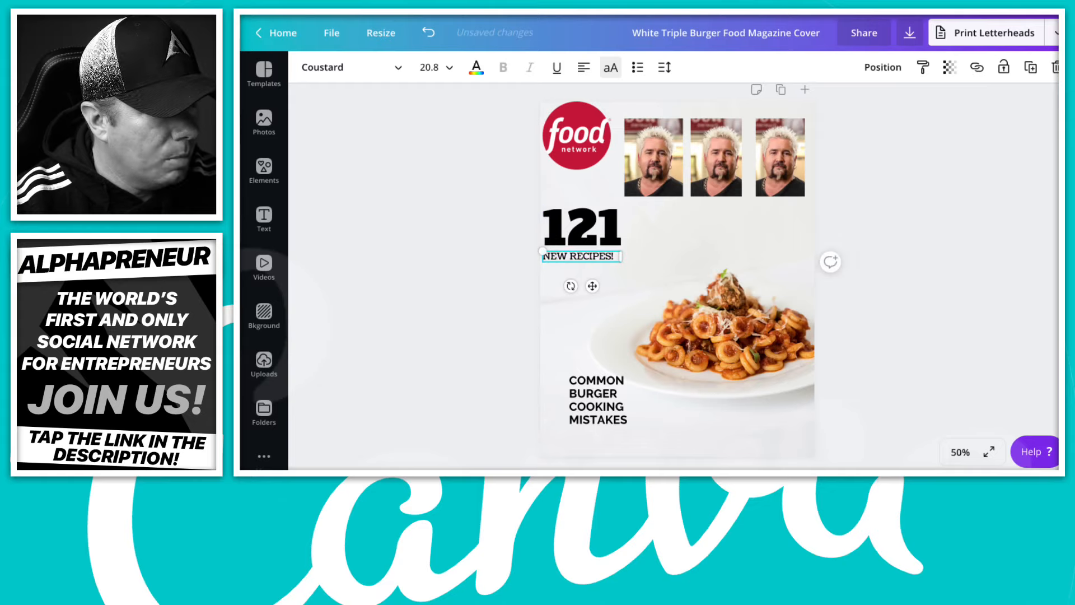
left_click(855, 219)
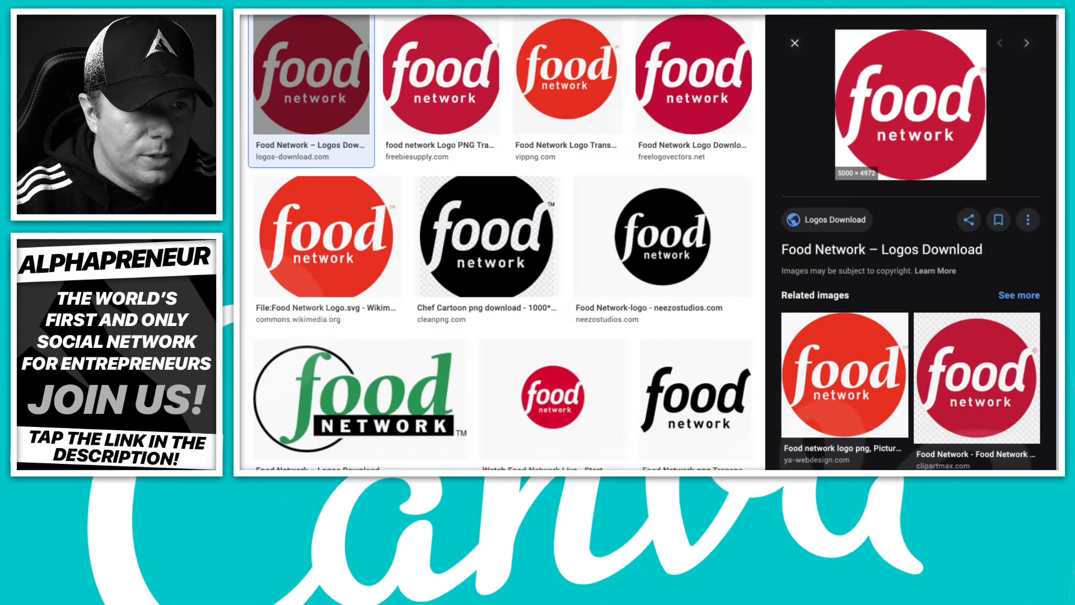
- Search Google Images for "food network magazine covers" and browse the resulting covers
scroll(387, 39, "up", 3)
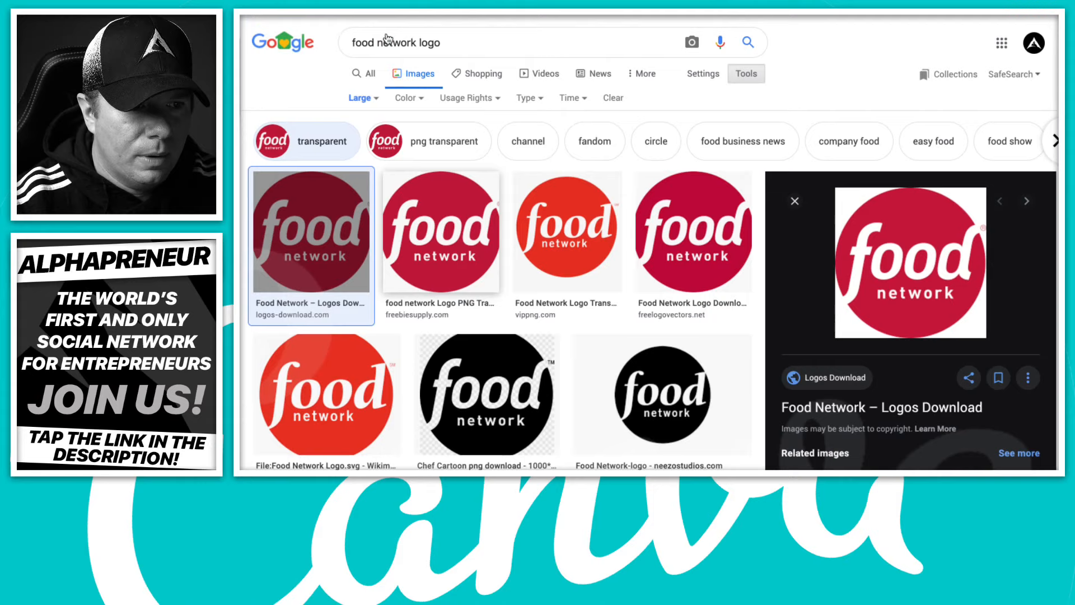
double_click(432, 44)
type("m")
key("Down")
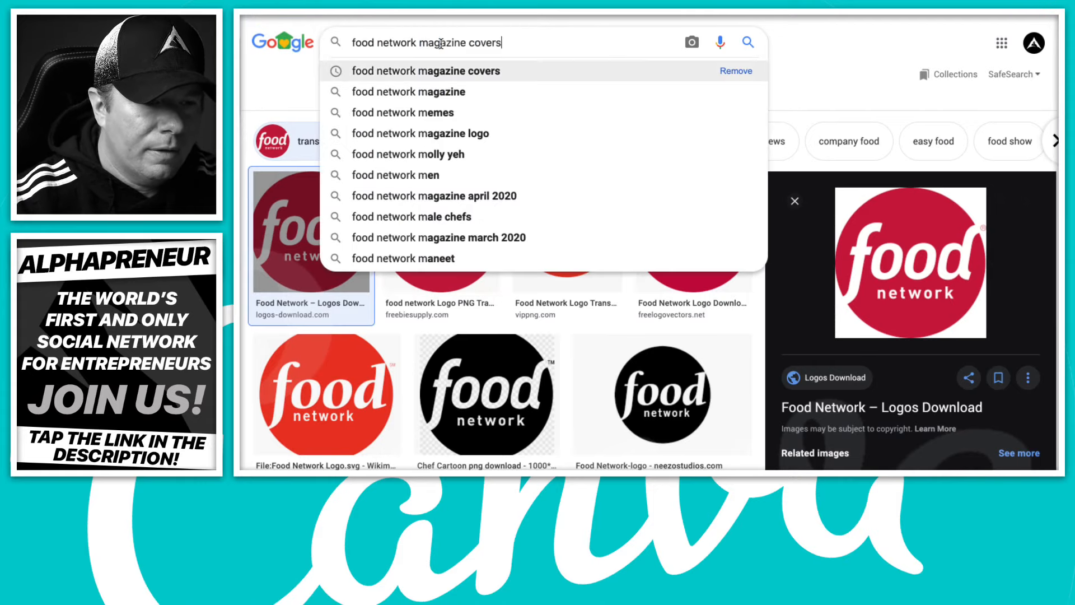
key("Return")
scroll(610, 315, "down", 6)
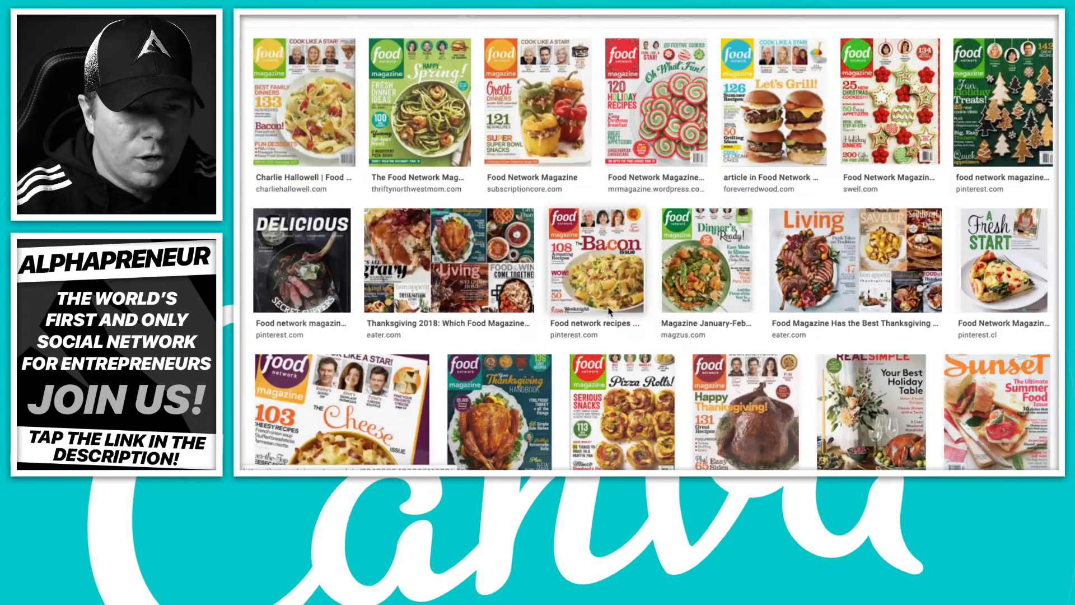
scroll(611, 315, "up", 2)
scroll(609, 313, "up", 1)
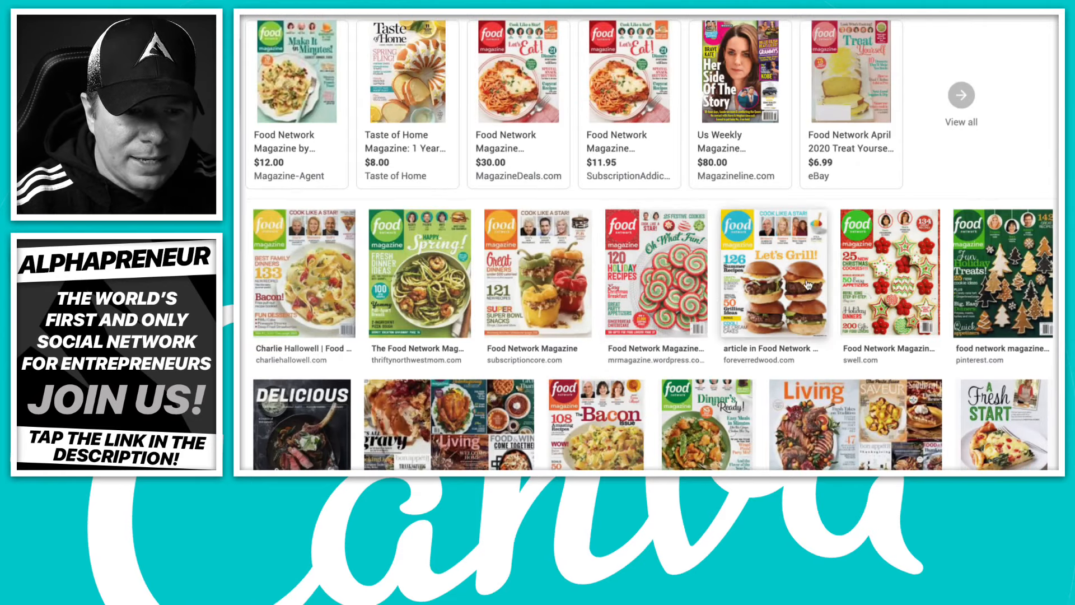
- Open the "Let's Grill!" cover from foreverredwood.com at full size, examine its headline and headshot layout, and close the reference pages
left_click(774, 280)
left_click(886, 184)
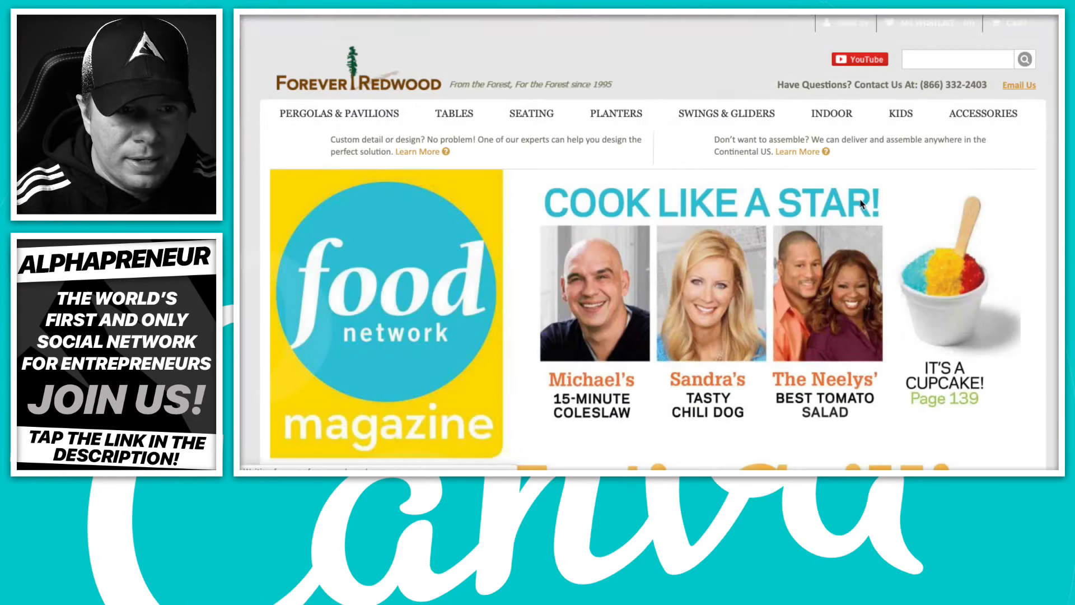
scroll(765, 297, "down", 4)
scroll(765, 297, "down", 4)
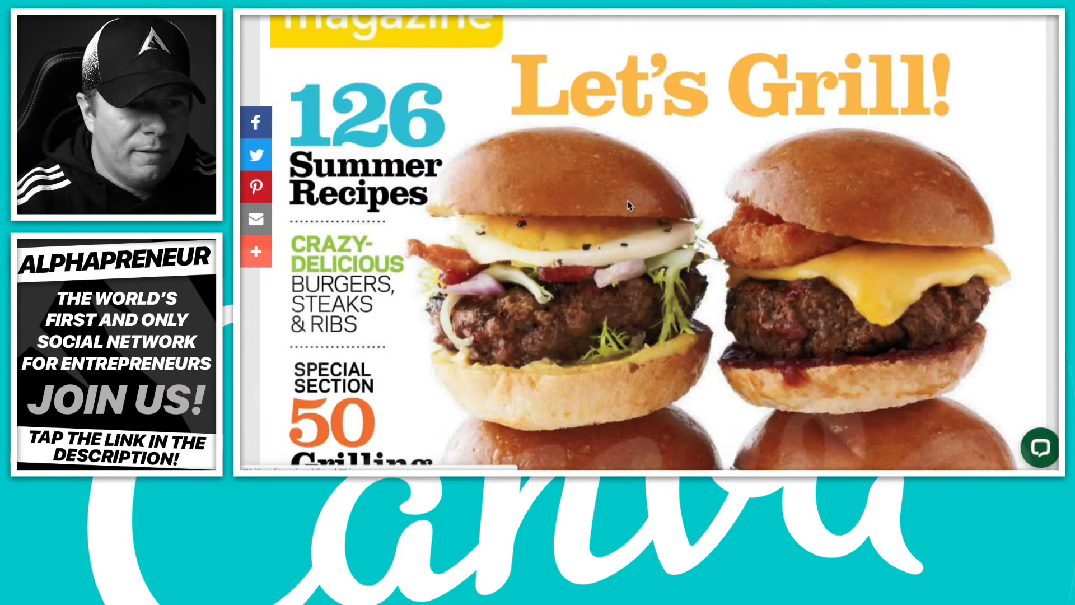
scroll(656, 216, "up", 2)
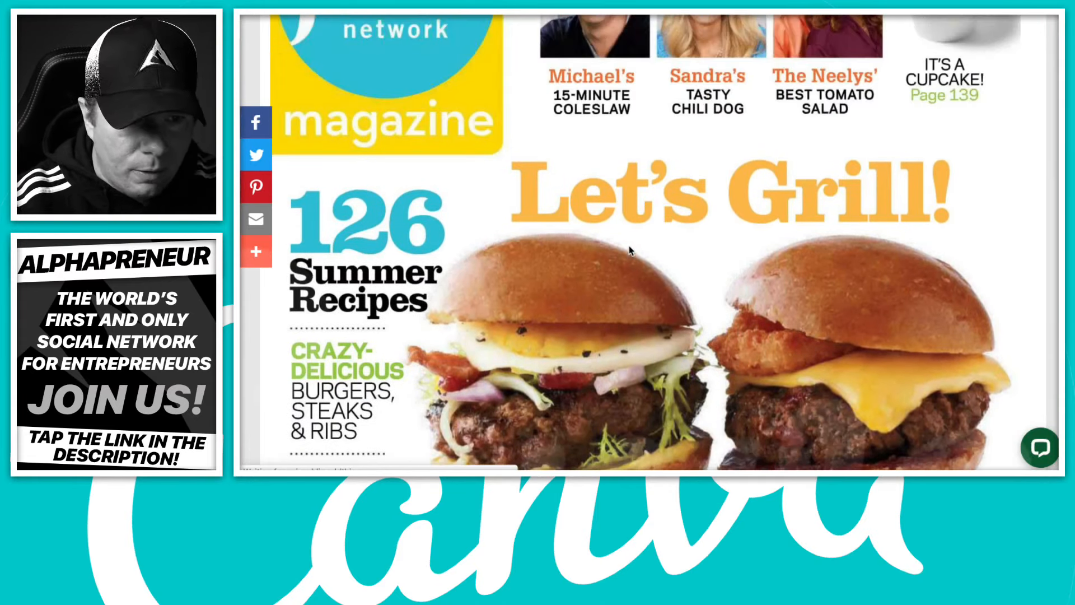
scroll(630, 251, "up", 3)
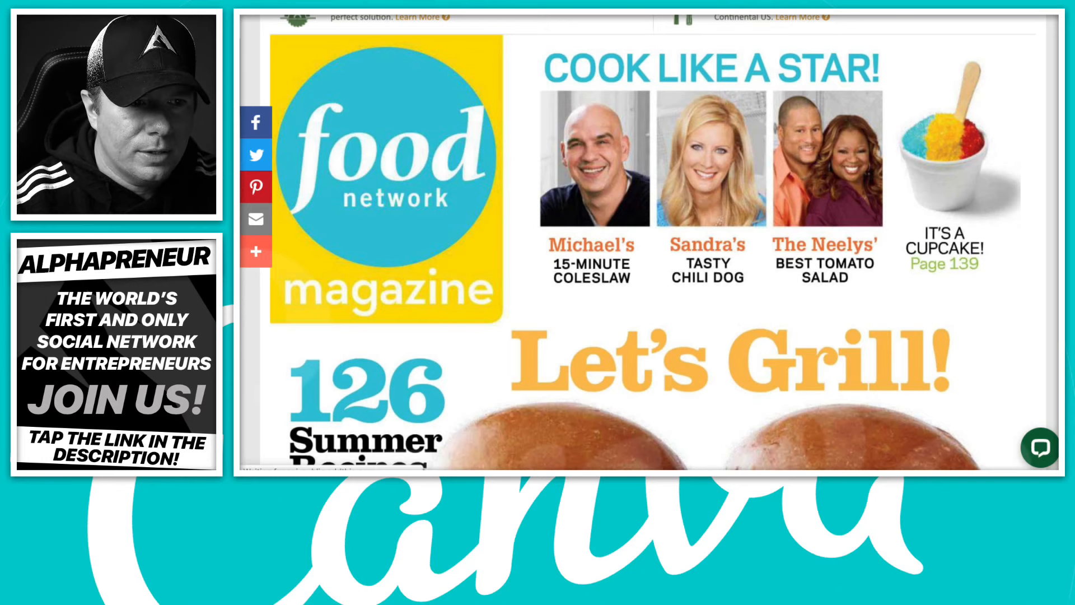
key("super+w")
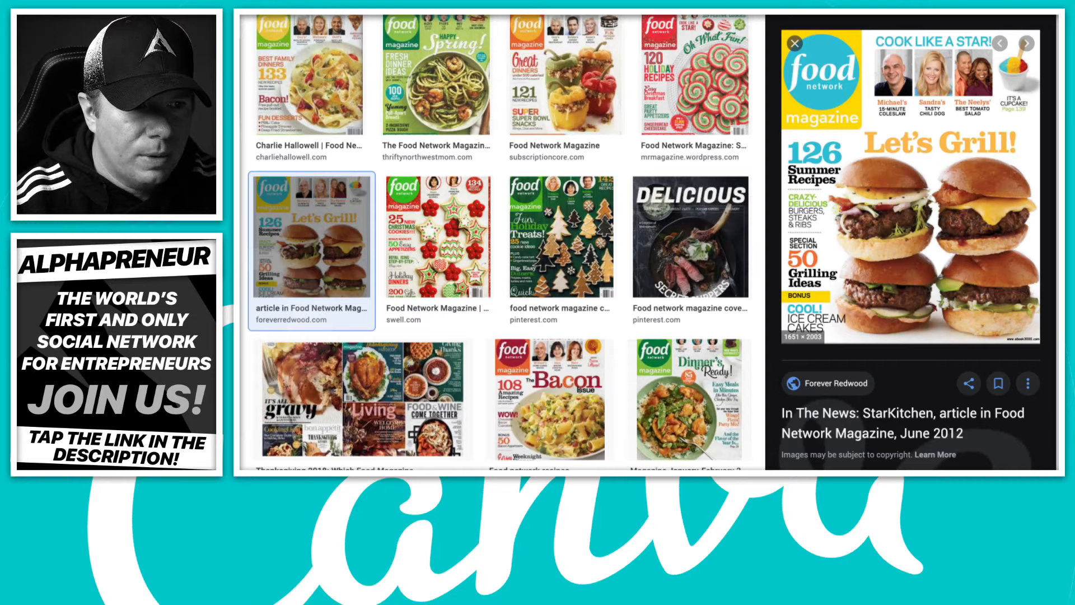
key("super+w")
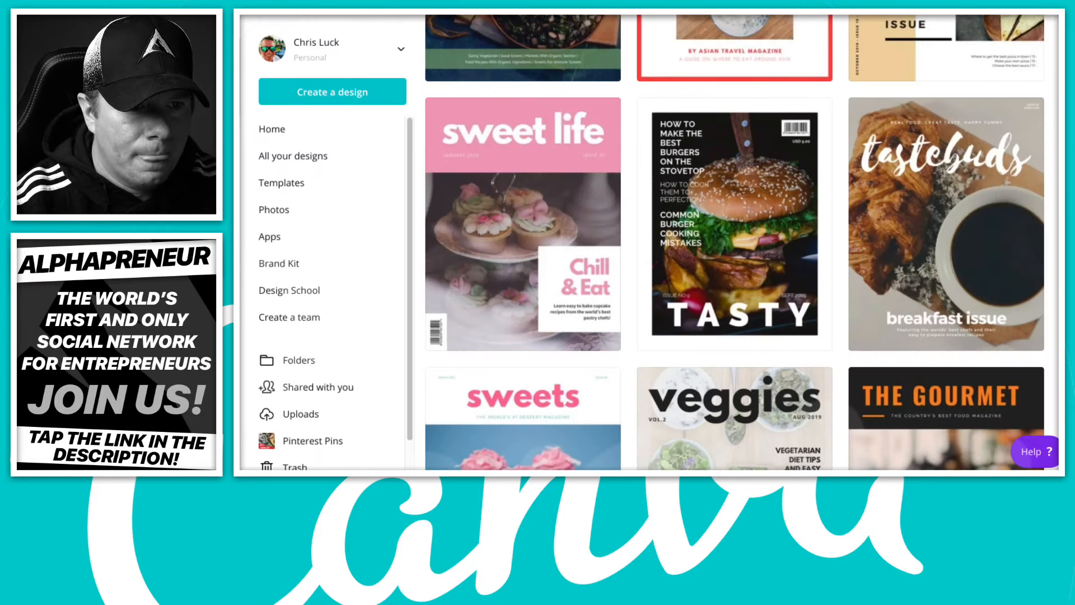
key("super+w")
- Add a heading reading "COOK LIKE A STAR!" to the Canva cover
left_click(600, 259)
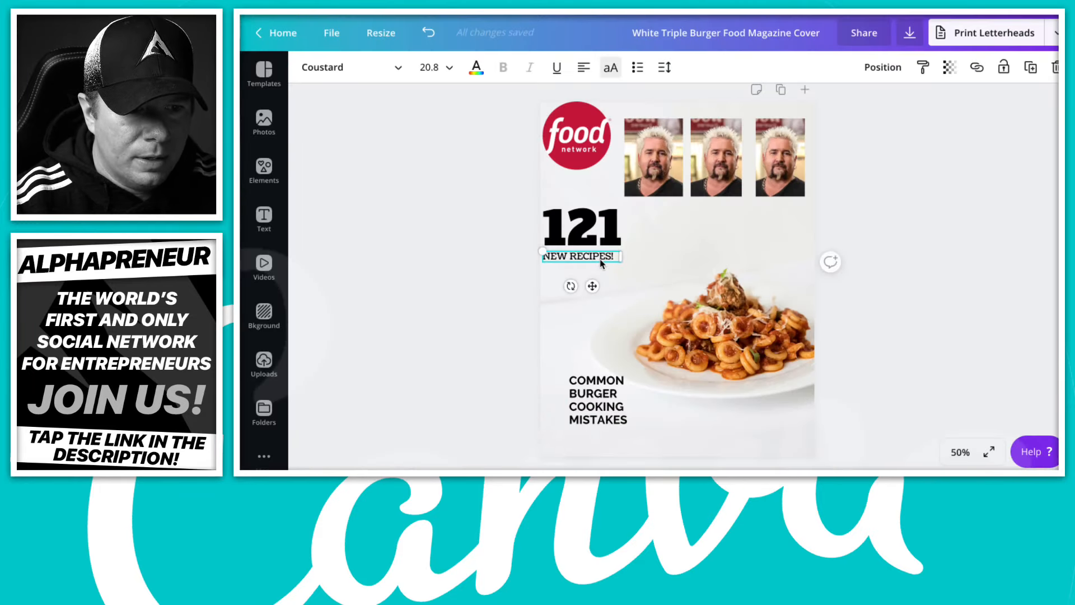
left_click(702, 248)
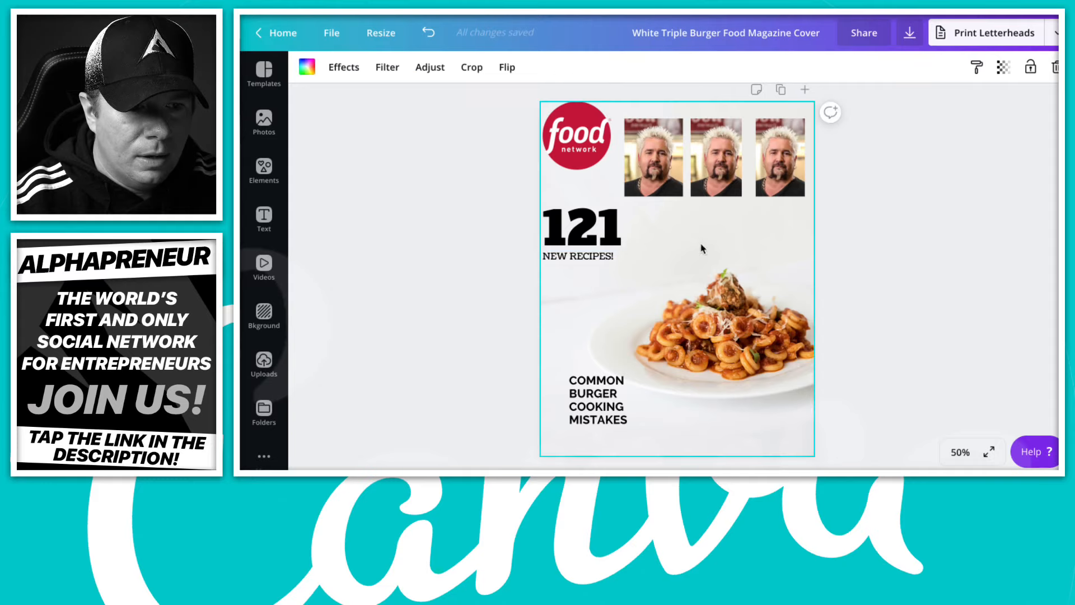
left_click(264, 216)
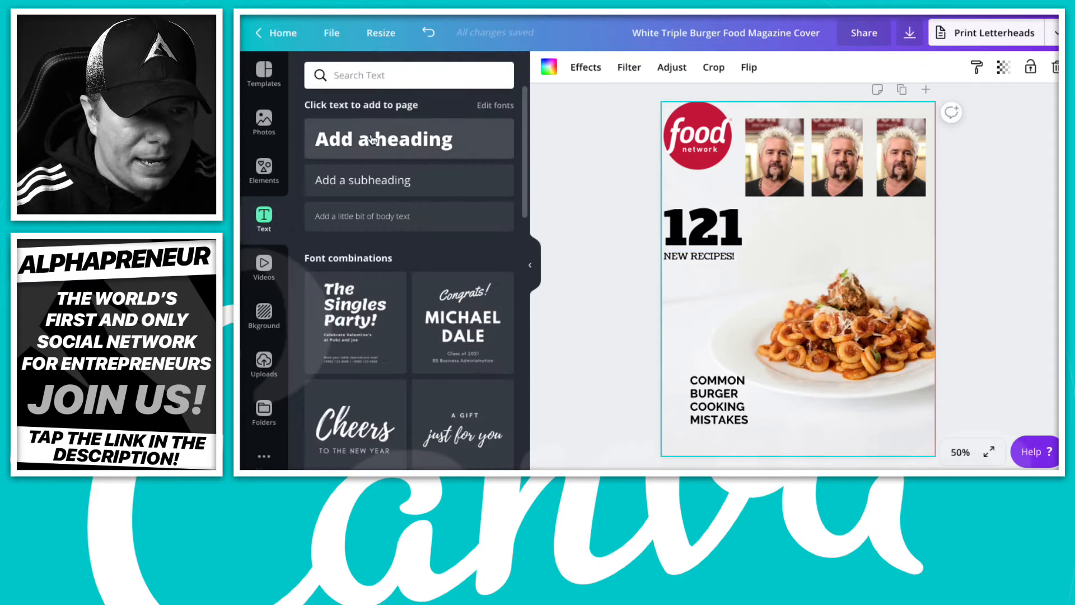
left_click(371, 139)
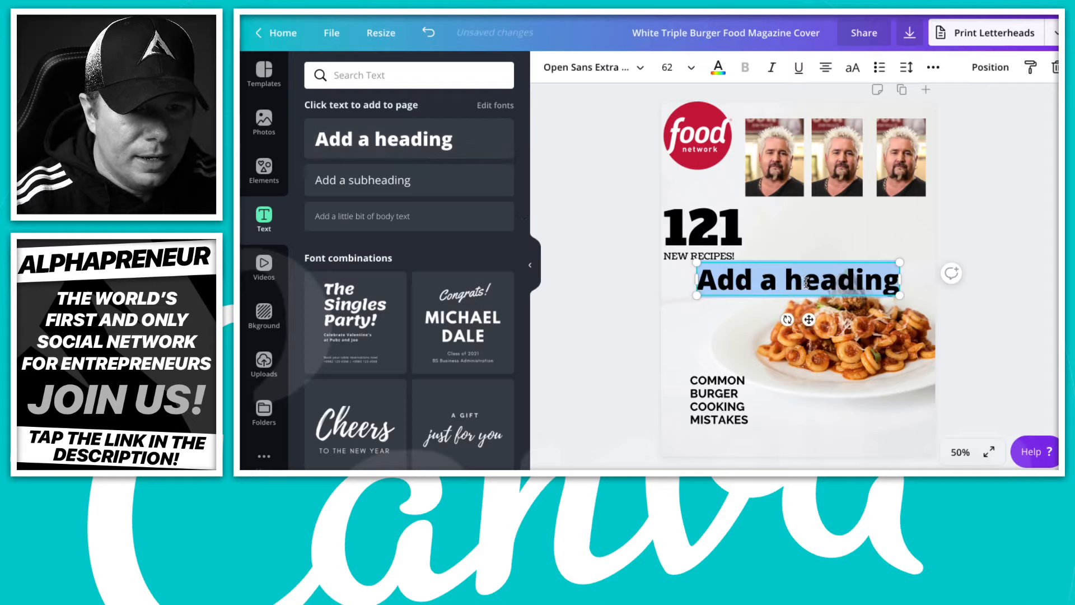
type("COOK LIK")
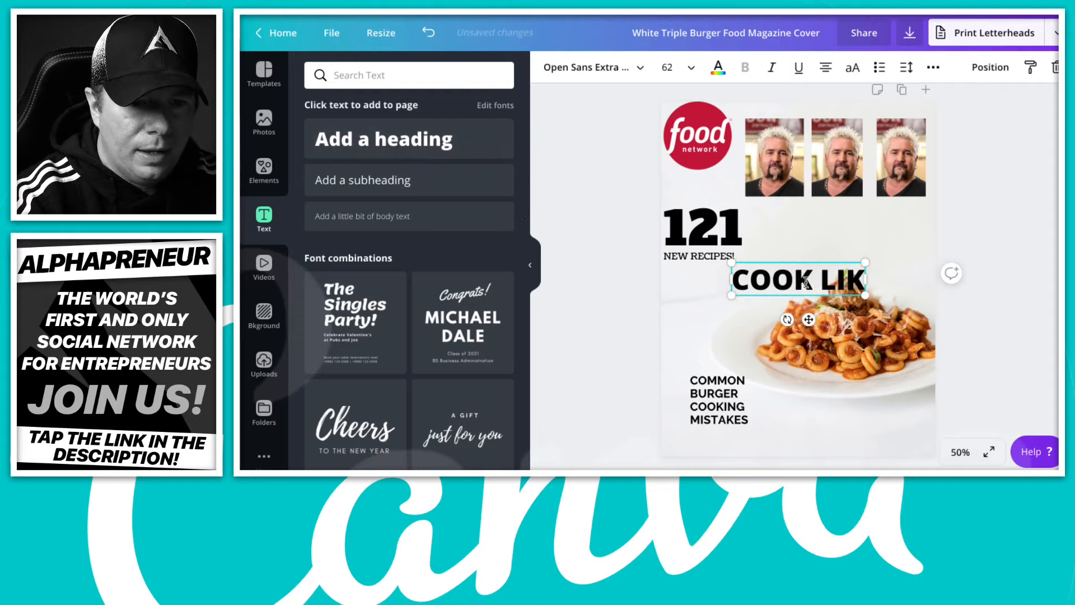
type("E A STAR!")
left_click(804, 279)
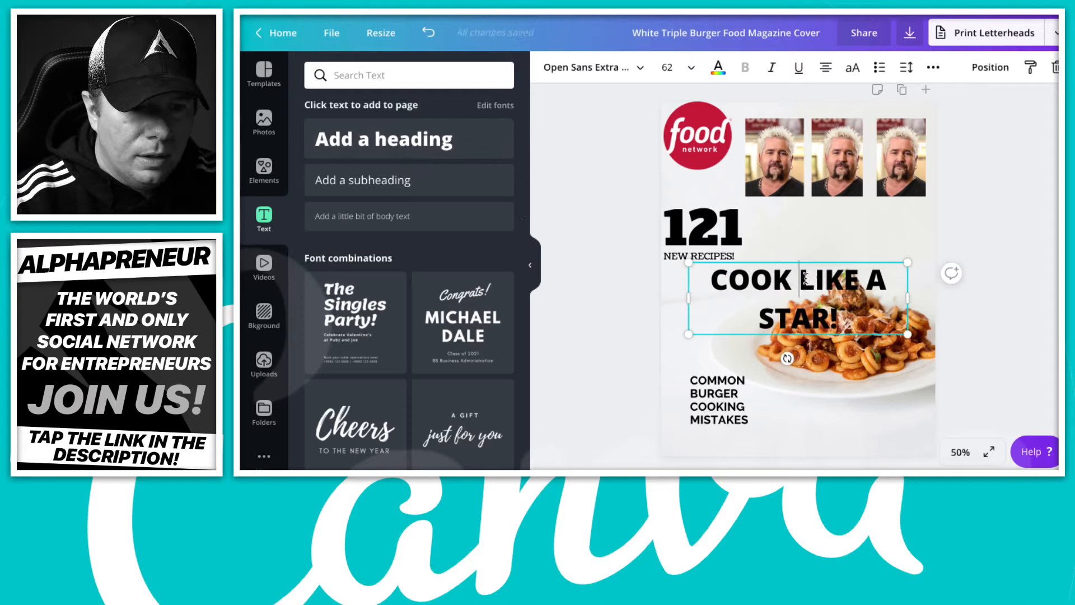
- Set the "COOK LIKE A STAR!" heading's font size to 42 and place it on one line above the headshots
triple_click(805, 278)
left_click(690, 68)
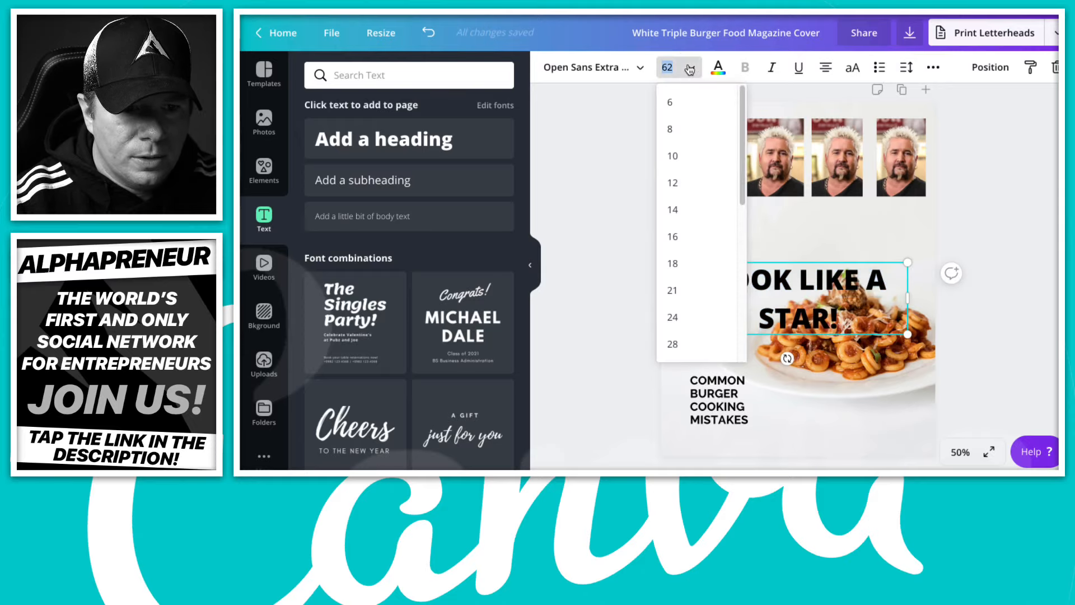
scroll(691, 283, "down", 3)
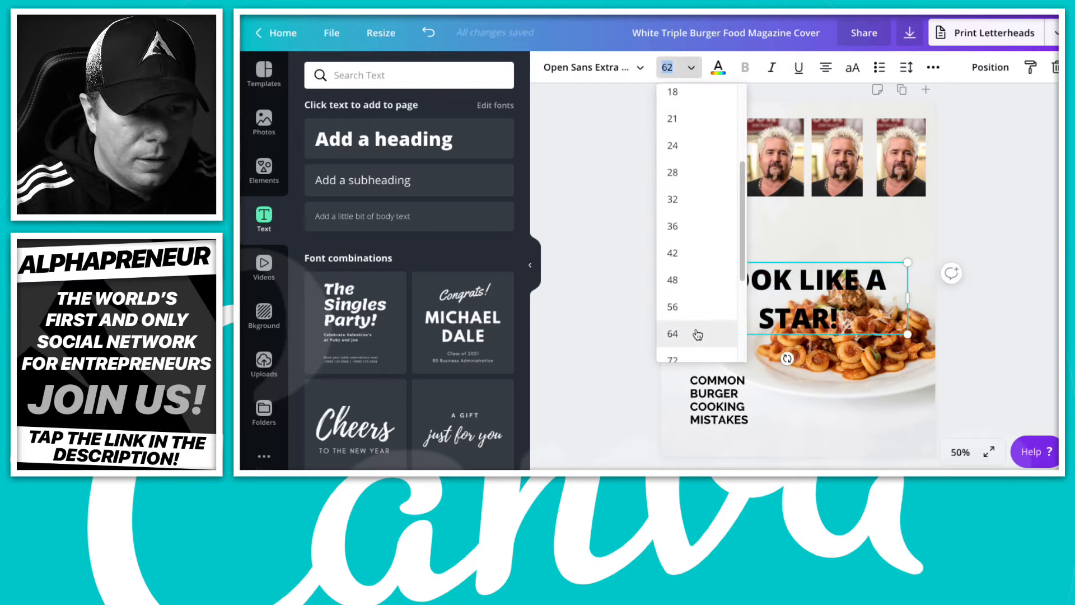
left_click(691, 307)
left_click(678, 69)
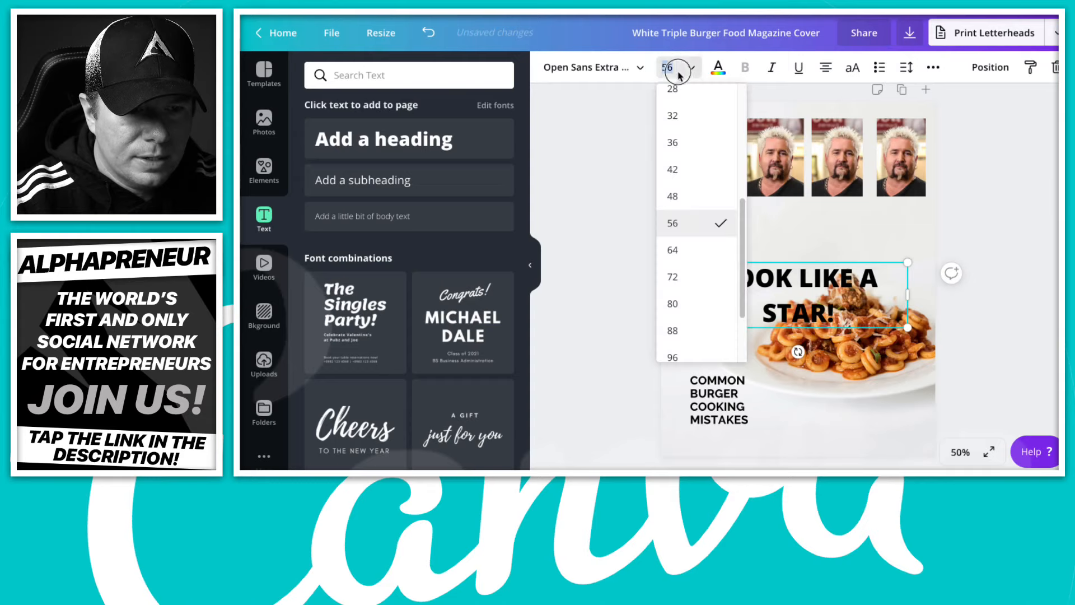
left_click(672, 170)
left_click(1001, 266)
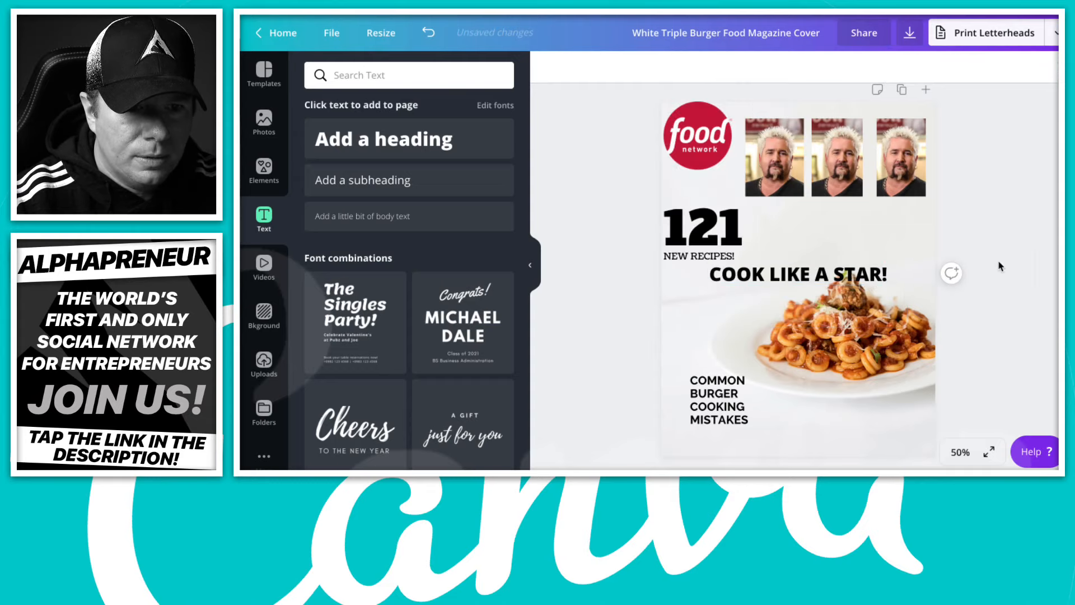
left_click_drag(801, 272, 840, 110)
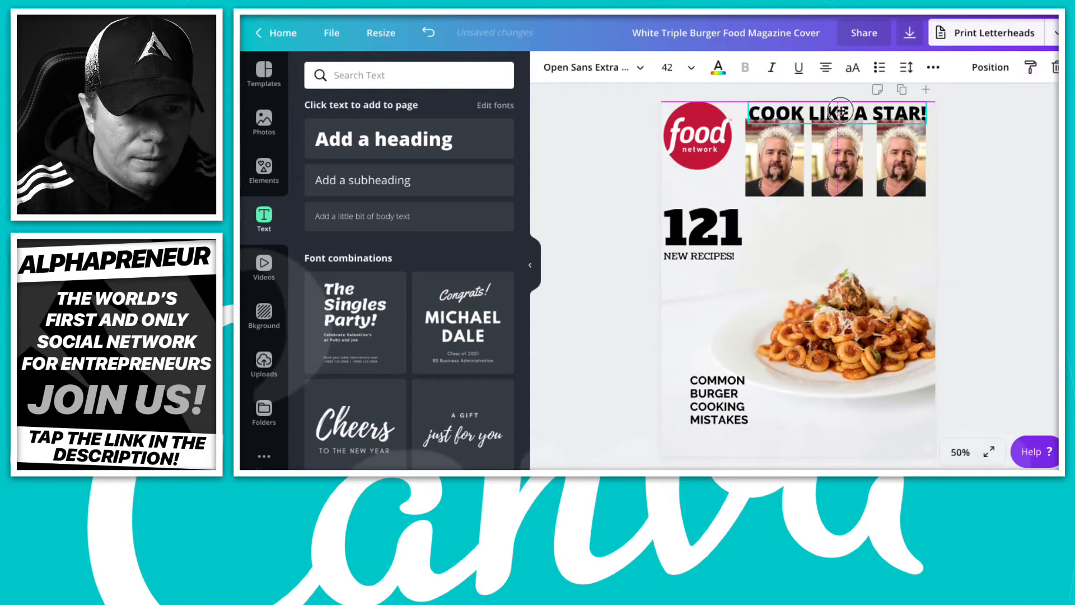
- Shrink the first headshot proportionally and position it just below the start of the "COOK LIKE A STAR!" heading
left_click(780, 168)
left_click_drag(804, 196, 777, 173)
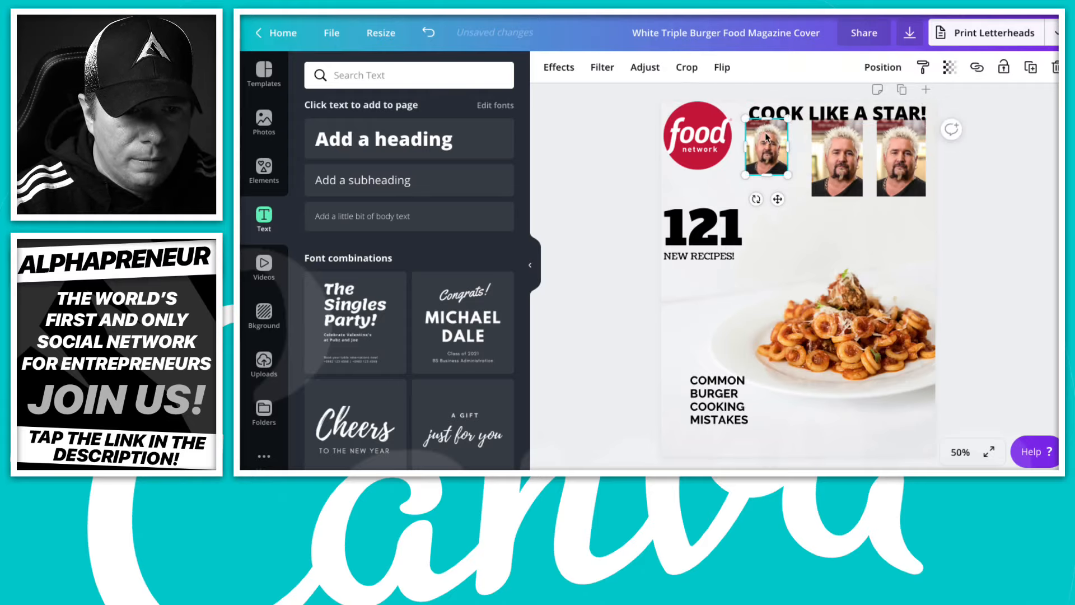
left_click_drag(766, 136, 770, 142)
- Replace the two larger headshots with duplicates of the smaller one and space all three in a row under the heading
left_click_drag(843, 158, 900, 152)
key("ctrl+d")
left_click_drag(835, 148, 826, 145)
mouse_move(907, 144)
left_mouse_down()
mouse_move(881, 144)
mouse_move(909, 150)
left_mouse_up()
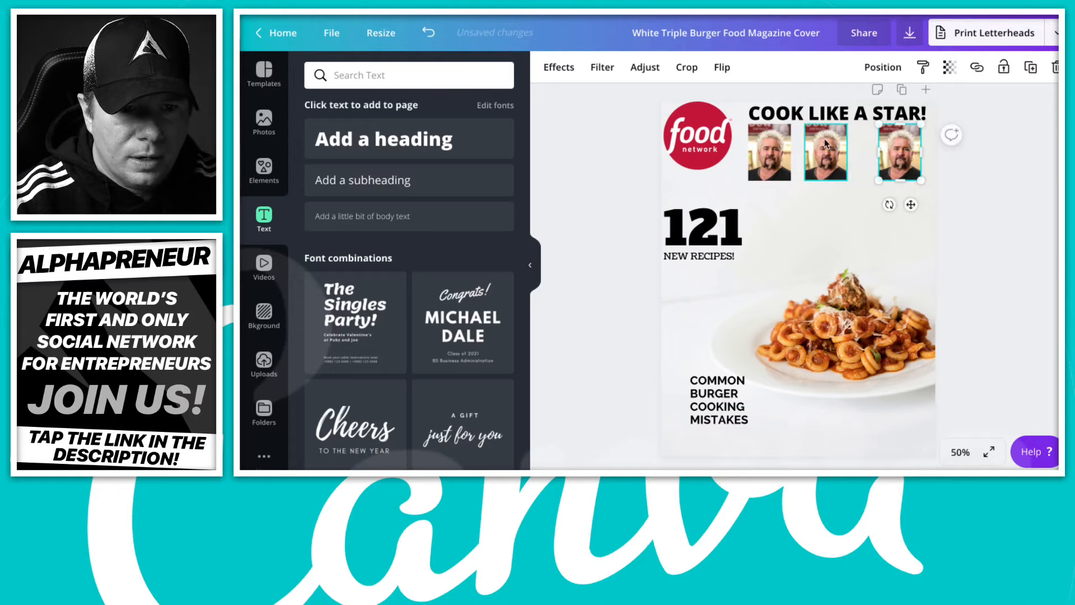
left_click_drag(825, 144, 833, 146)
left_click(777, 139)
left_click(1013, 249)
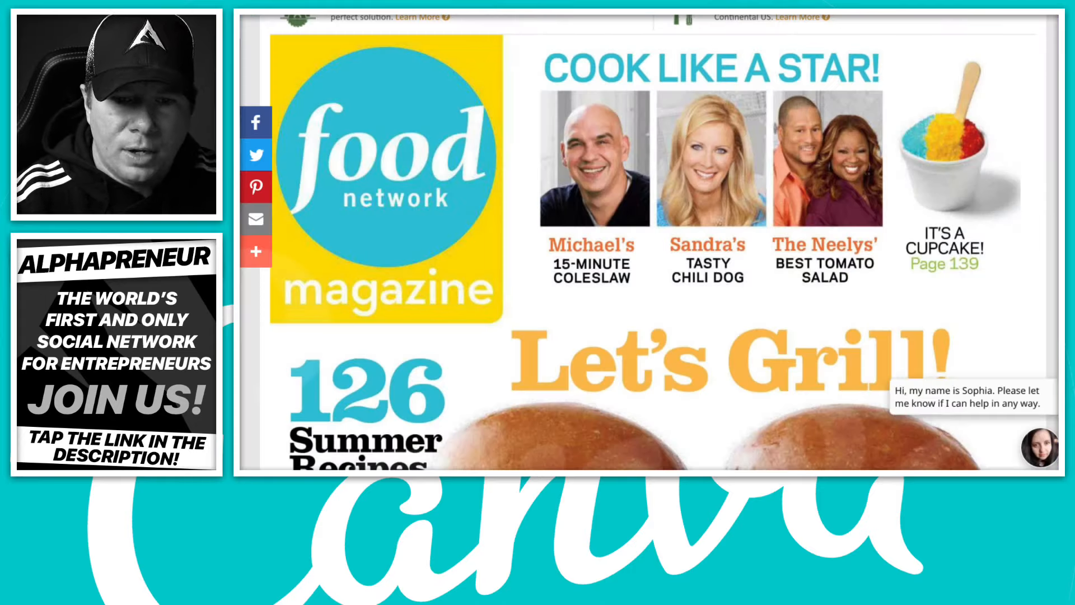
- Switch to the "Let's Grill!" reference cover, examine its headline stack and sample the blue of the "126"
scroll(957, 289, "down", 5)
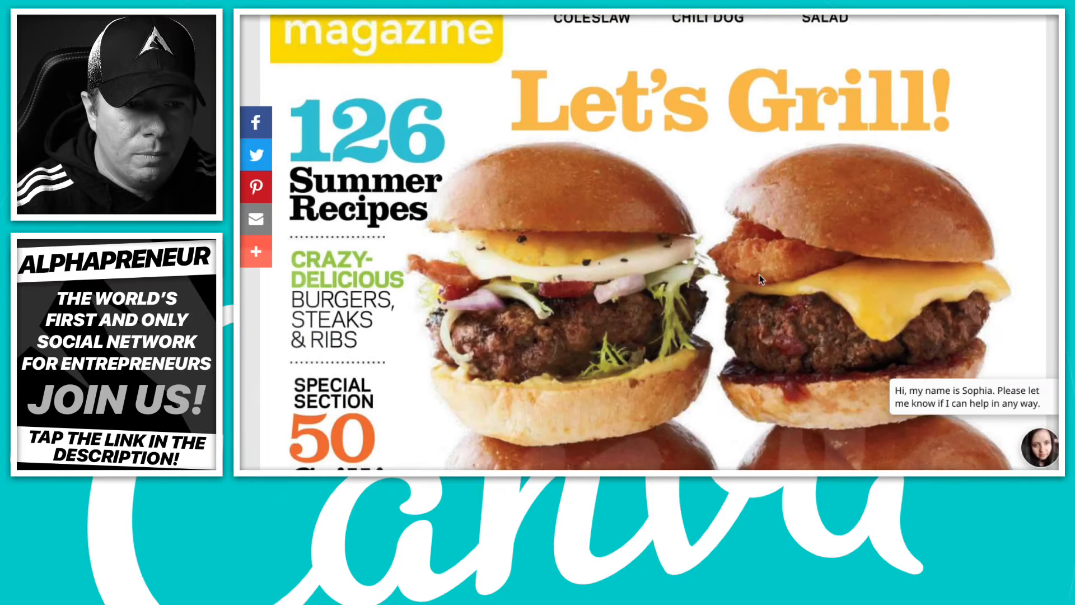
scroll(762, 280, "down", 1)
scroll(762, 281, "down", 1)
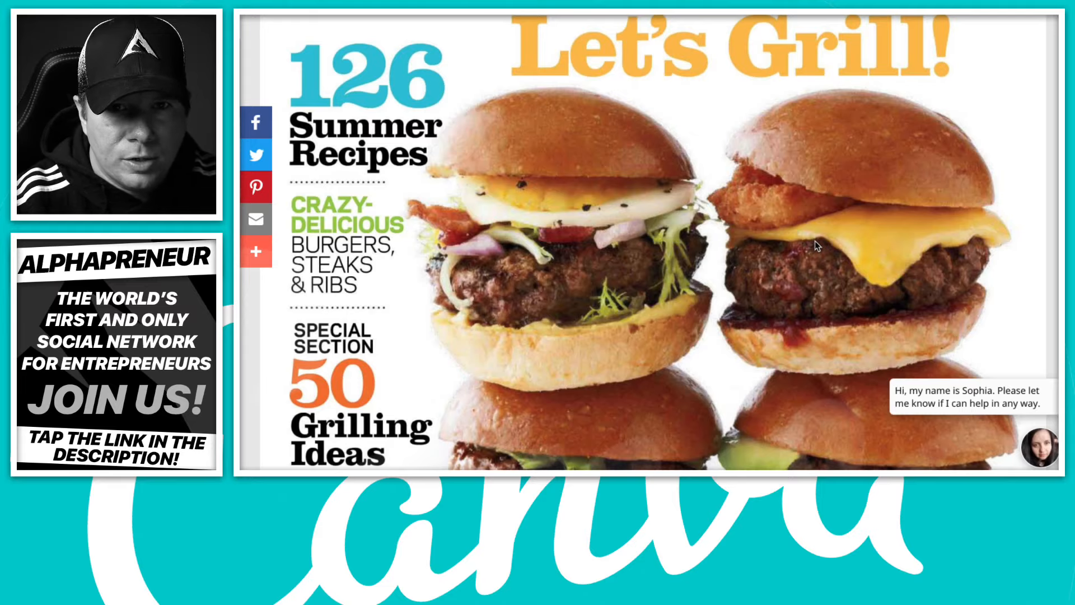
scroll(815, 241, "down", 1)
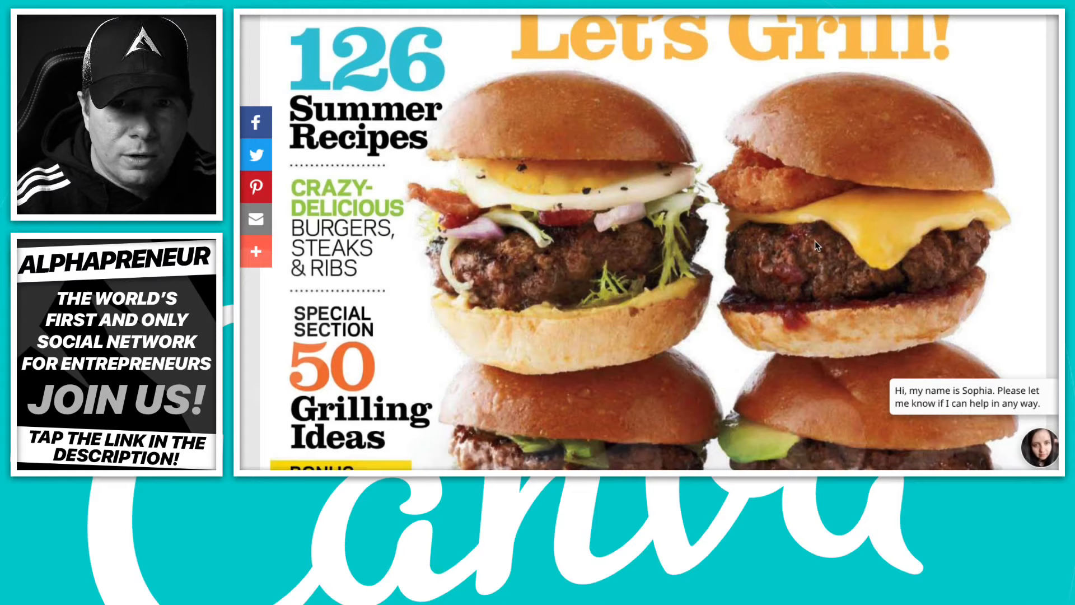
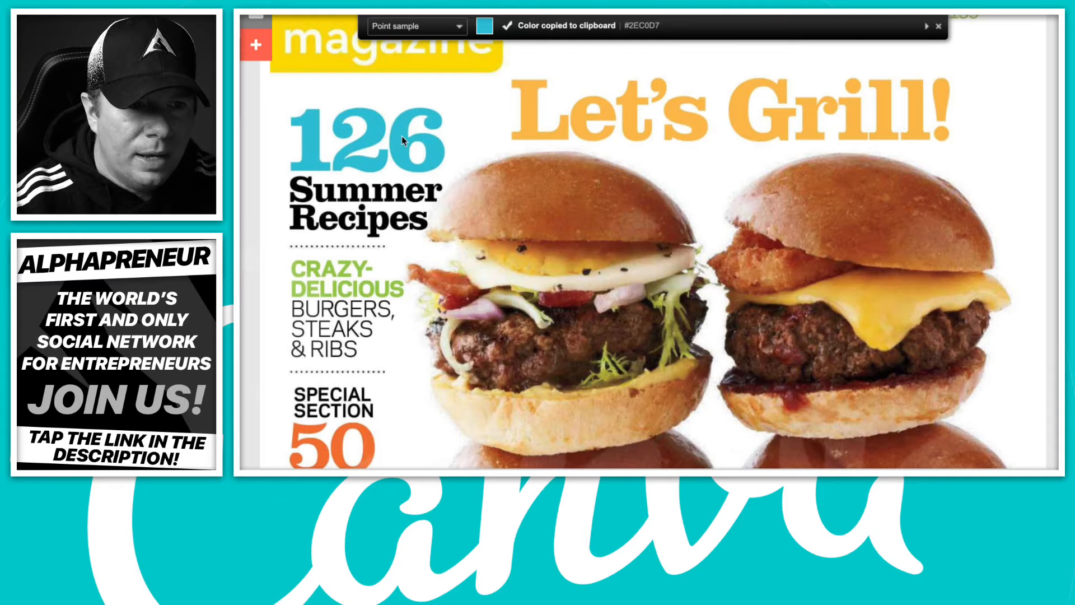
scroll(527, 38, "down", 1)
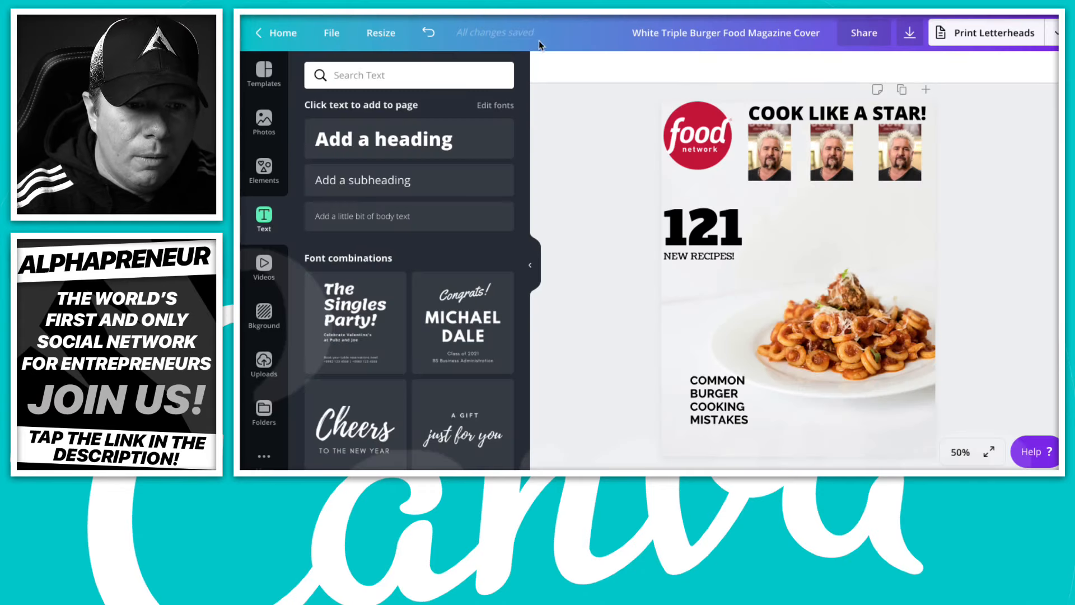
- Change the text color of "121" on the Canva cover to #2EC0D7
left_click(683, 223)
left_click(683, 223)
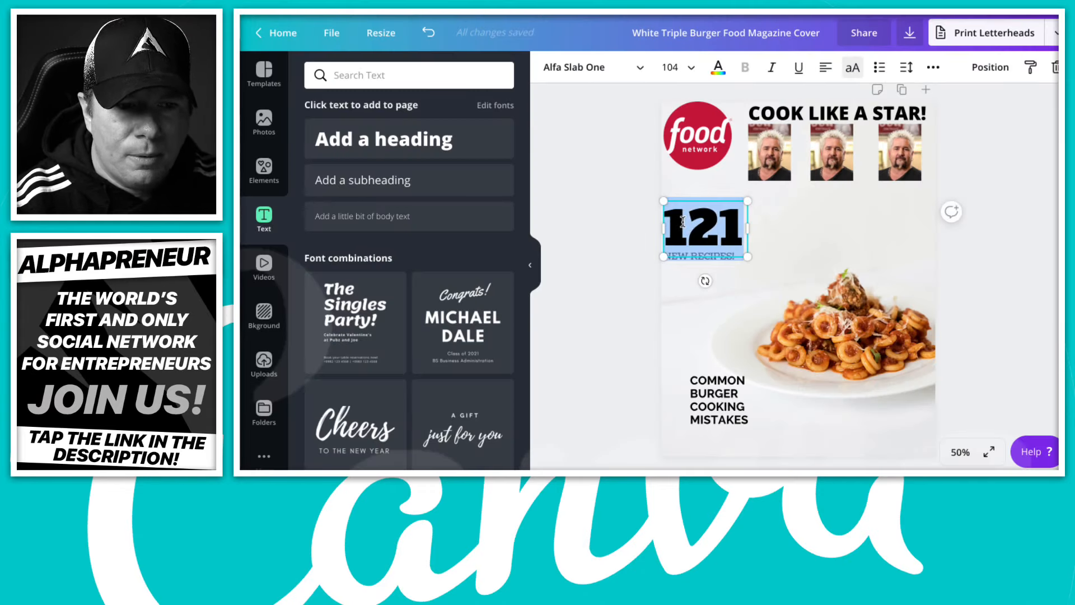
left_click(535, 265)
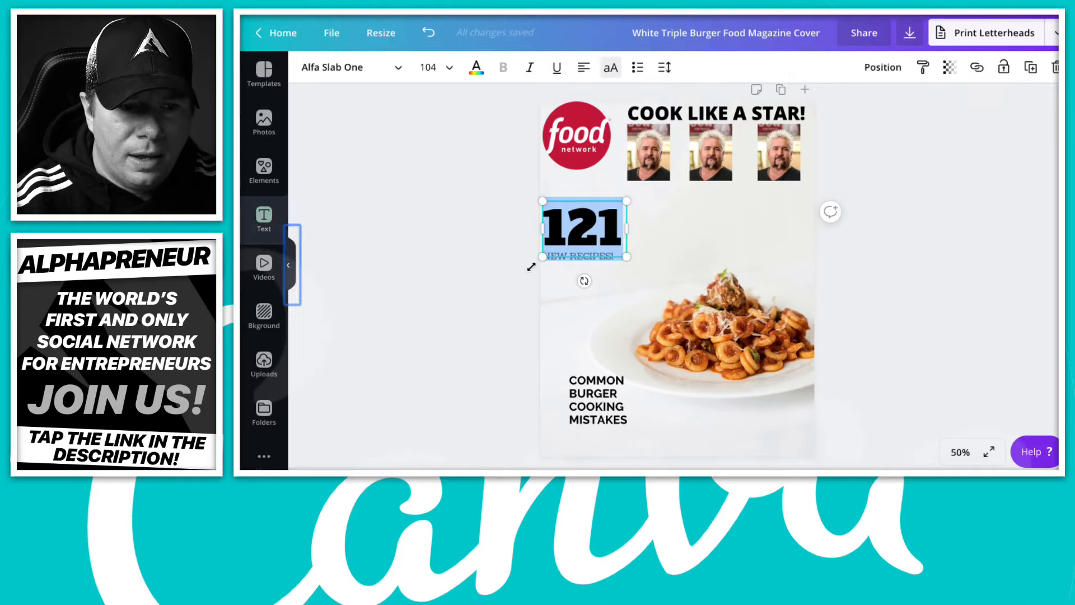
left_click(476, 74)
left_click(405, 79)
type("#2EC0D7")
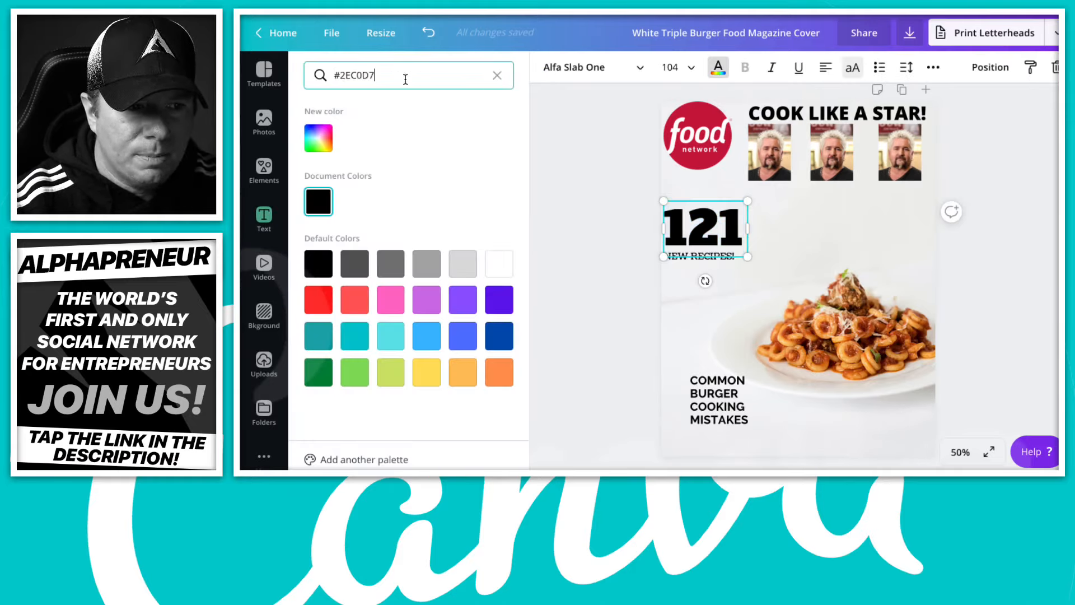
left_click(318, 137)
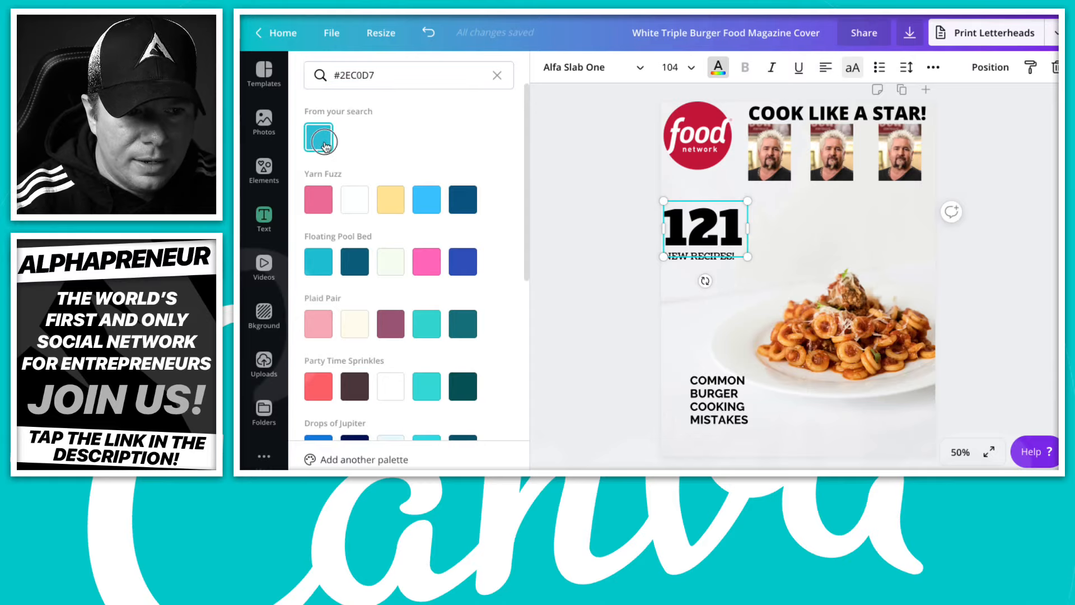
left_click(570, 202)
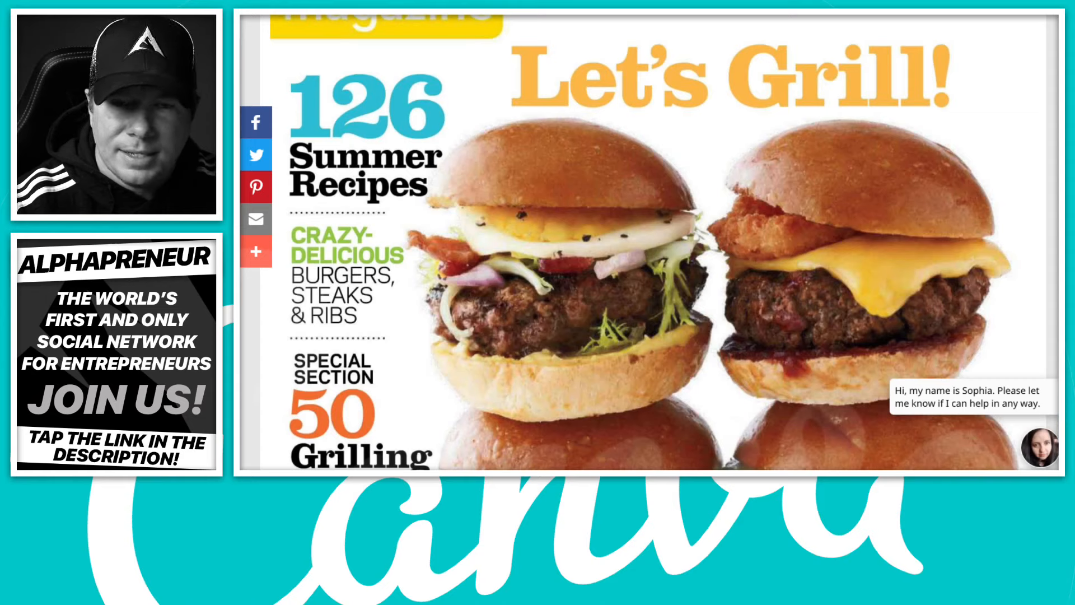
- Recolor the "COOK LIKE A STAR!" heading with the same blue document color used for "121"
scroll(497, 88, "up", 5)
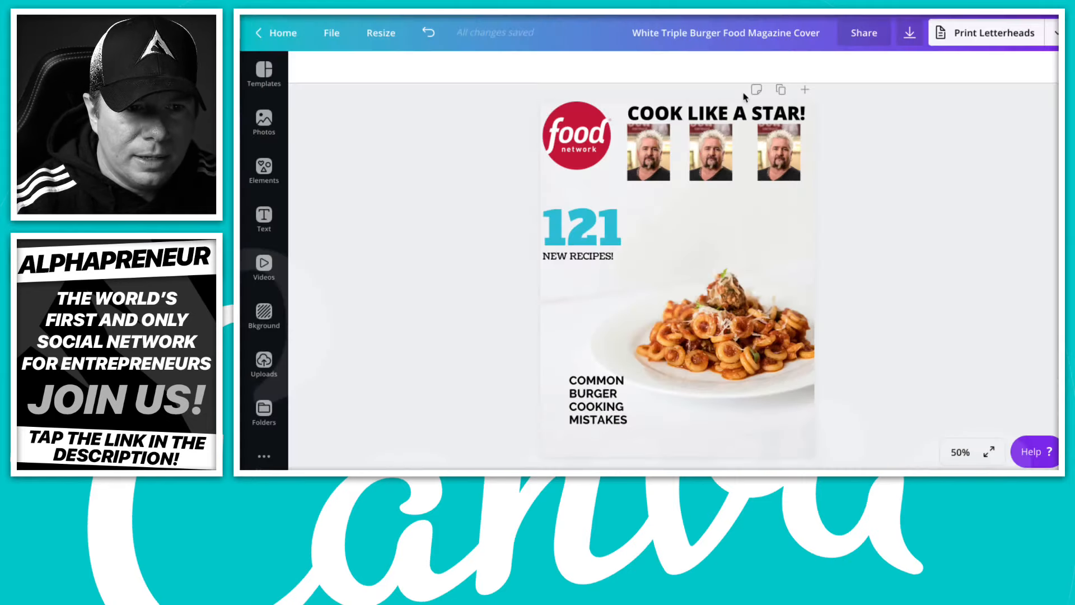
left_click(729, 114)
left_click(728, 115)
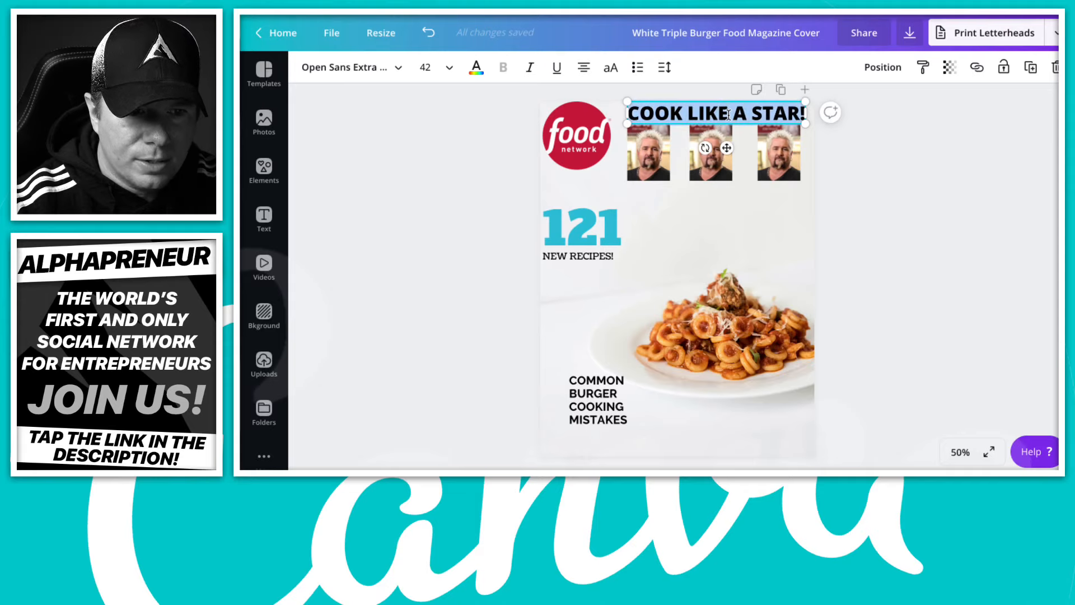
left_click(477, 71)
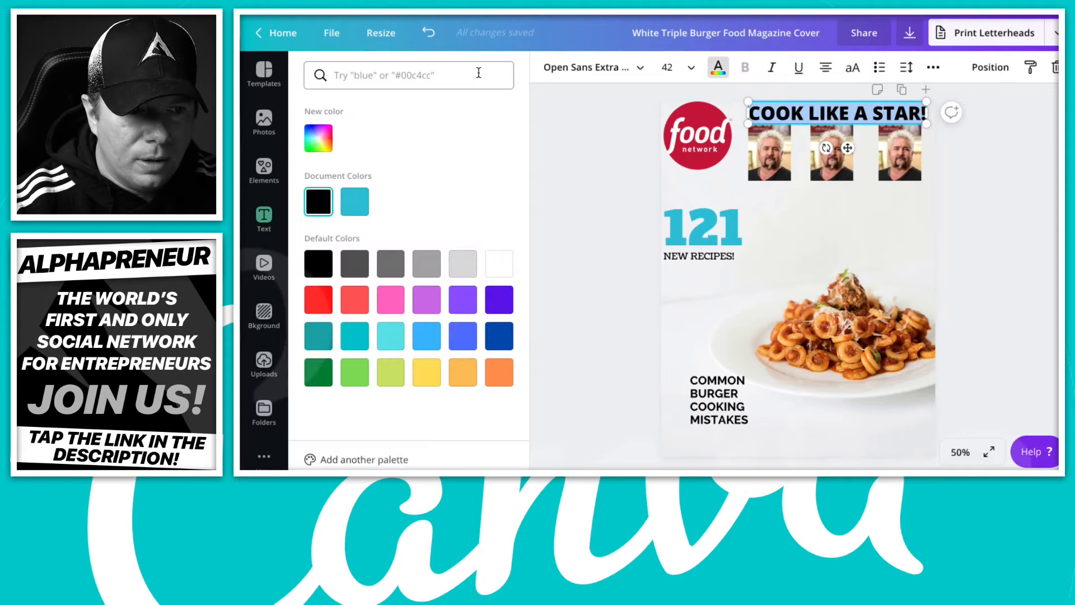
left_click(356, 215)
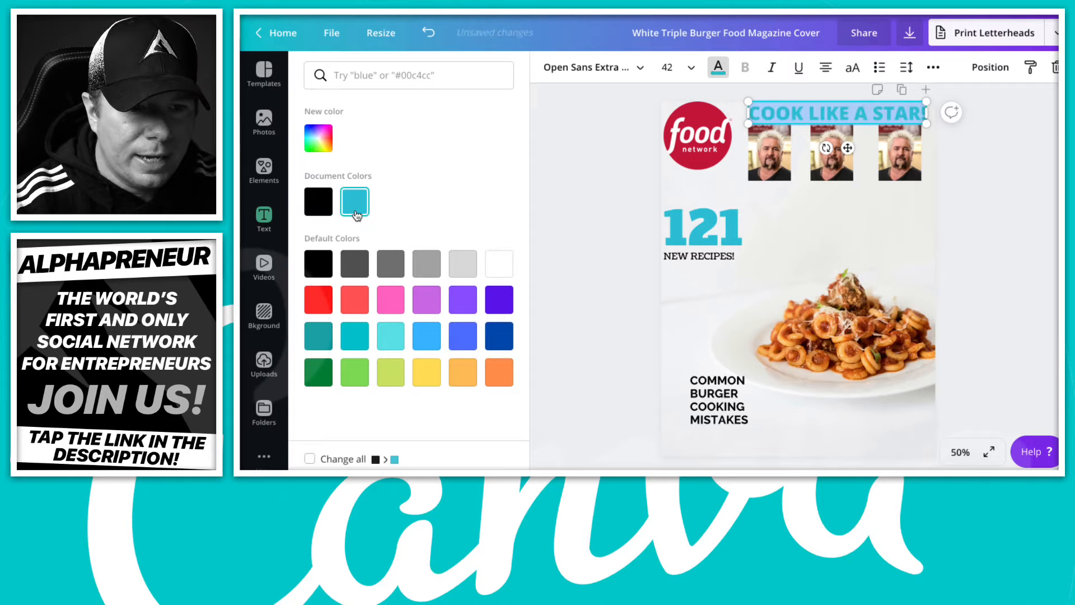
left_click(618, 160)
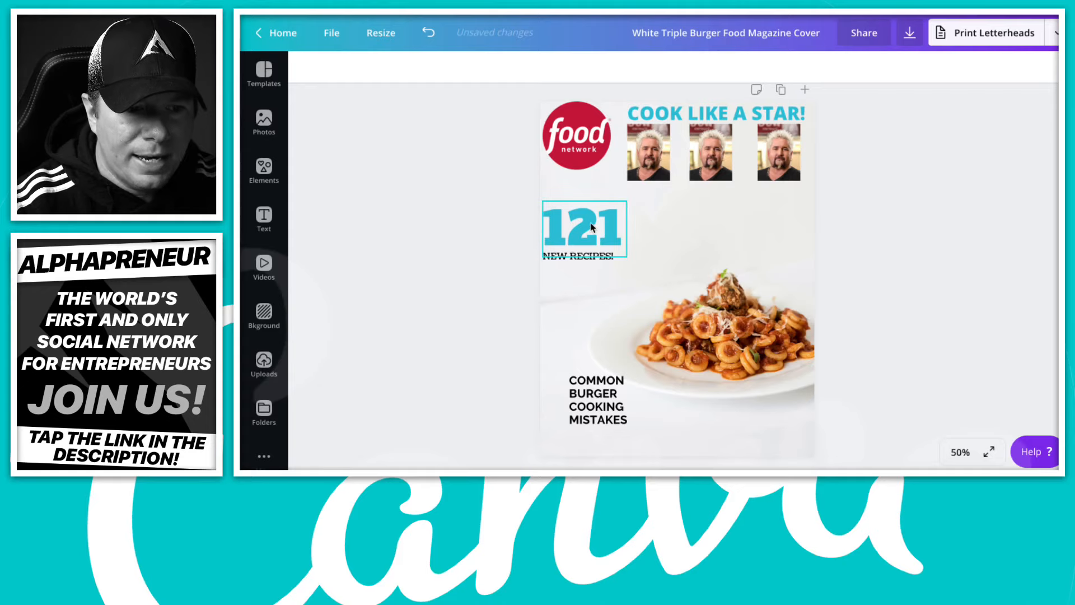
- Move "121" and "NEW RECIPES!" up closer to the food network logo, keeping the line directly under the number
left_click_drag(591, 225, 592, 204)
left_click(584, 259)
left_click_drag(584, 259, 601, 241)
- Set the "NEW RECIPES!" font size to 24 and widen its text box so it fits on one line
double_click(600, 241)
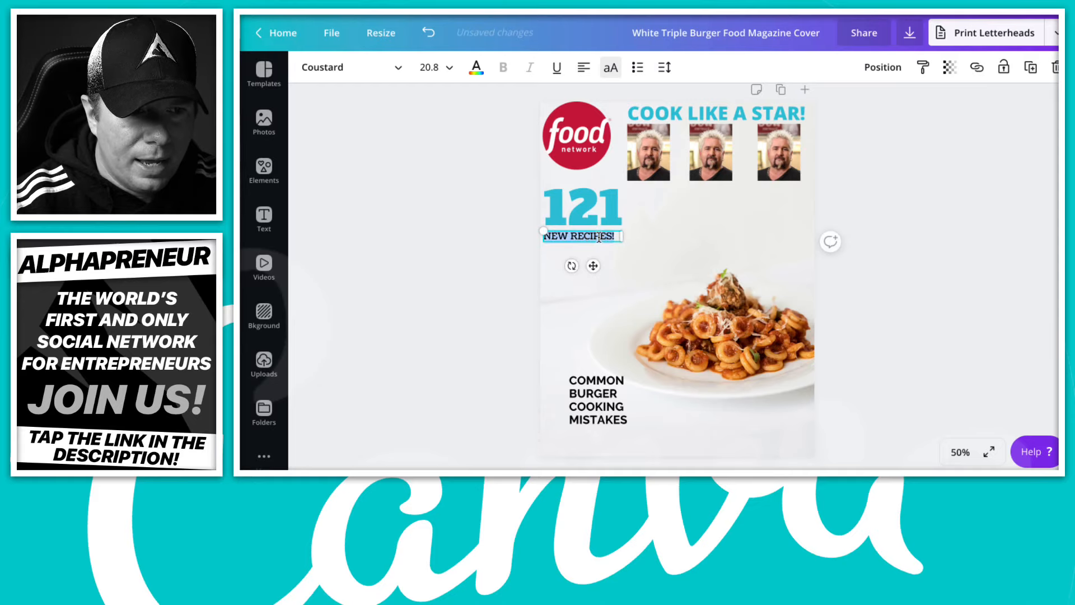
left_click(430, 67)
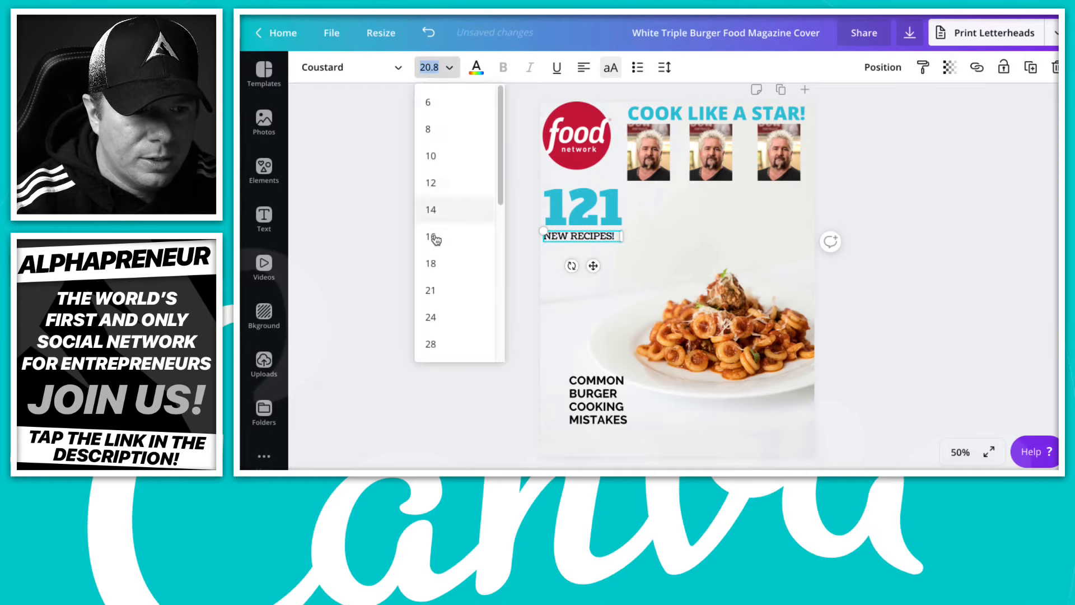
left_click(445, 318)
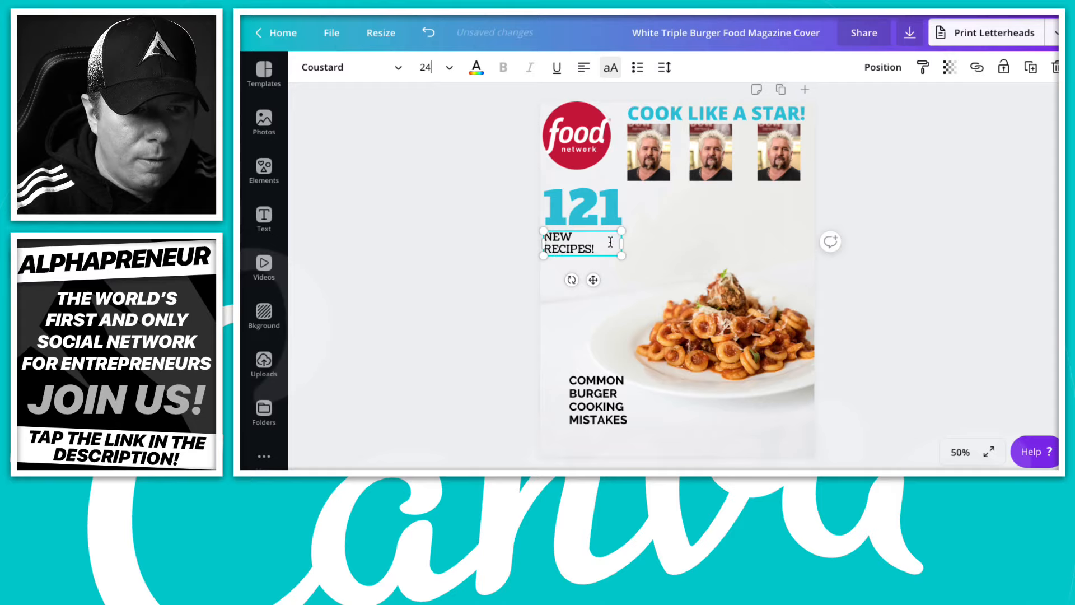
left_click_drag(621, 243, 625, 237)
left_click(485, 256)
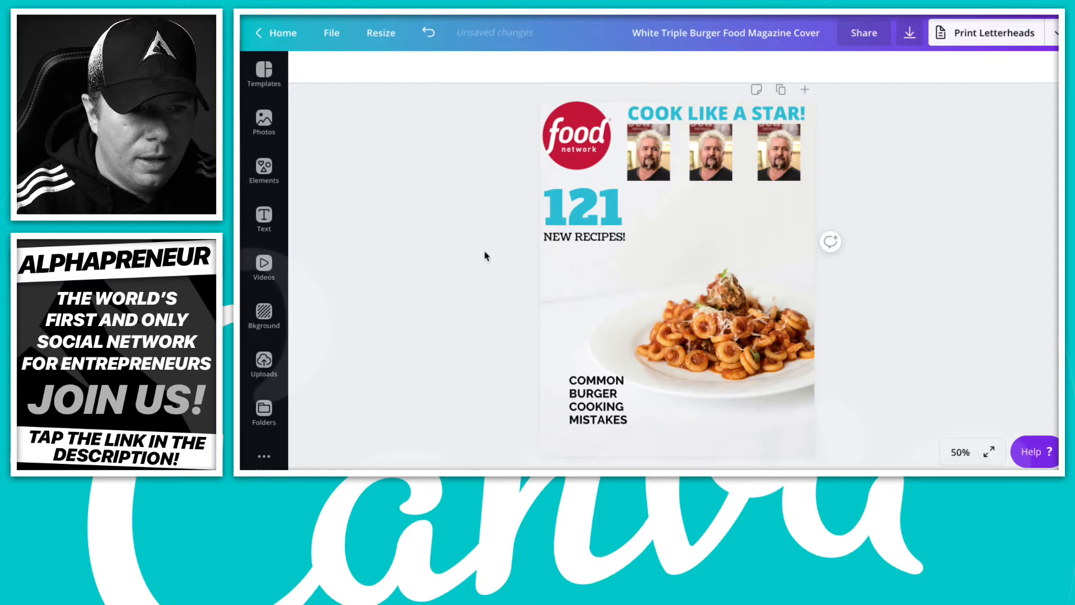
left_click(582, 236)
left_click(516, 199)
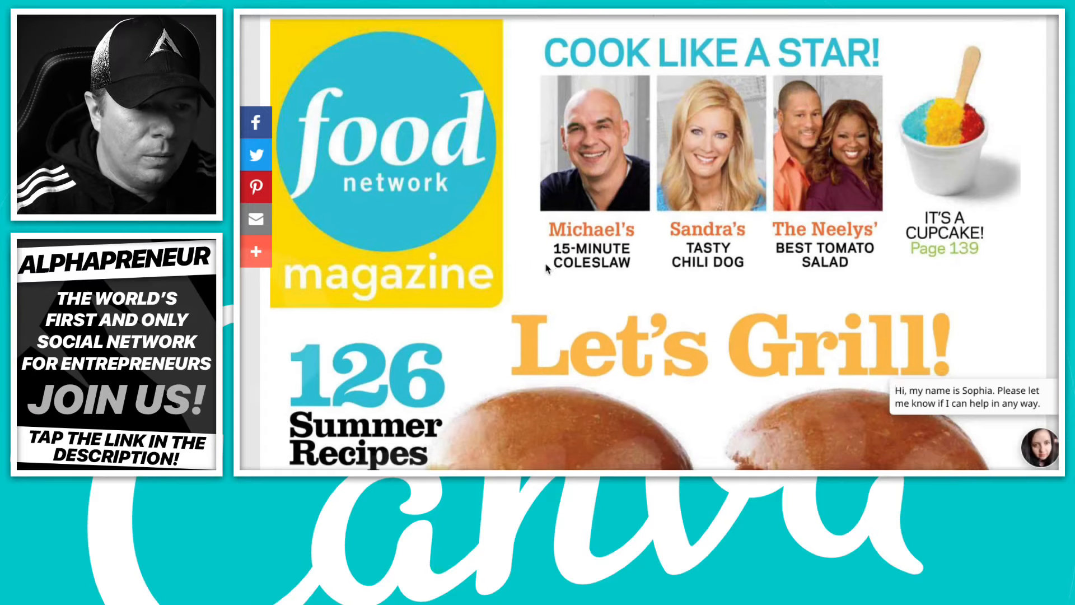
- Check the reference cover's dividers and search the Canva elements for "LINE"
scroll(584, 291, "down", 5)
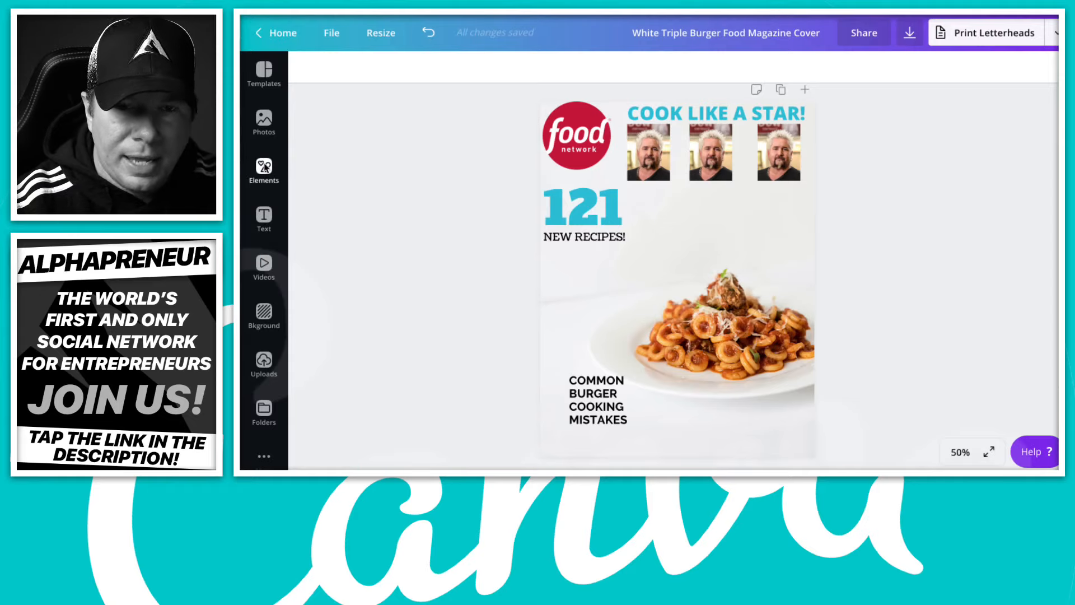
left_click(264, 167)
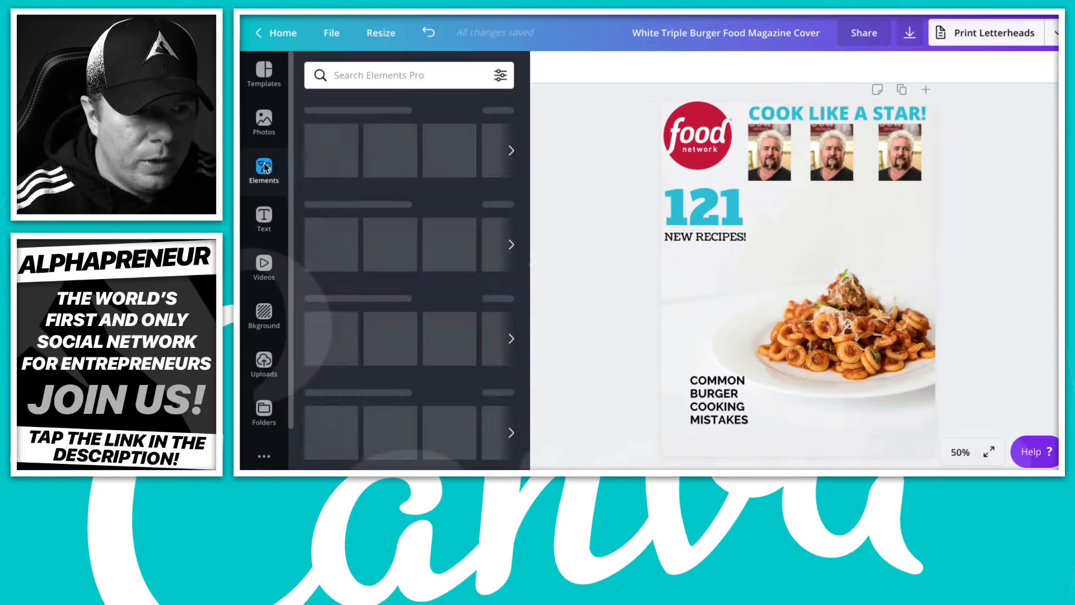
left_click(387, 74)
type("LINE")
key("Return")
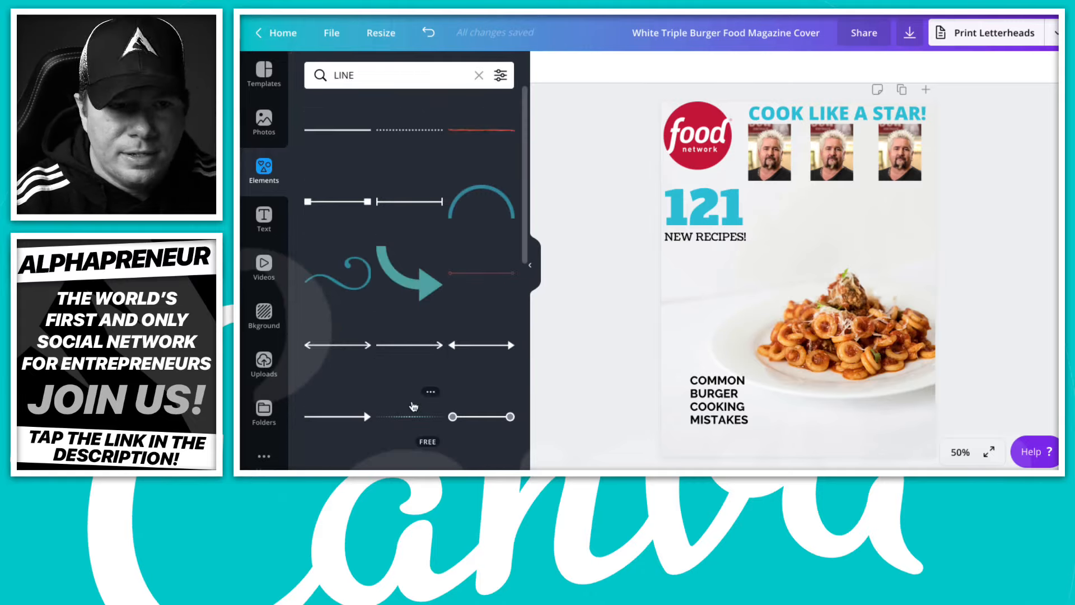
scroll(415, 404, "down", 1)
scroll(412, 137, "up", 1)
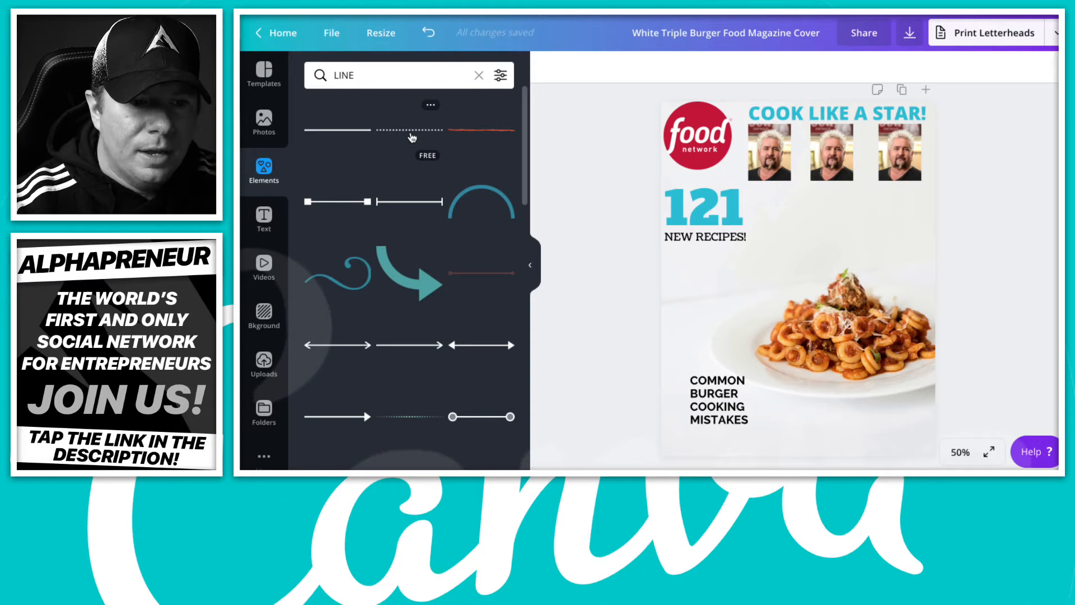
- Add the dotted line beneath "NEW RECIPES!" and shrink it to about the width of that text
left_click(411, 130)
left_click_drag(760, 280, 699, 252)
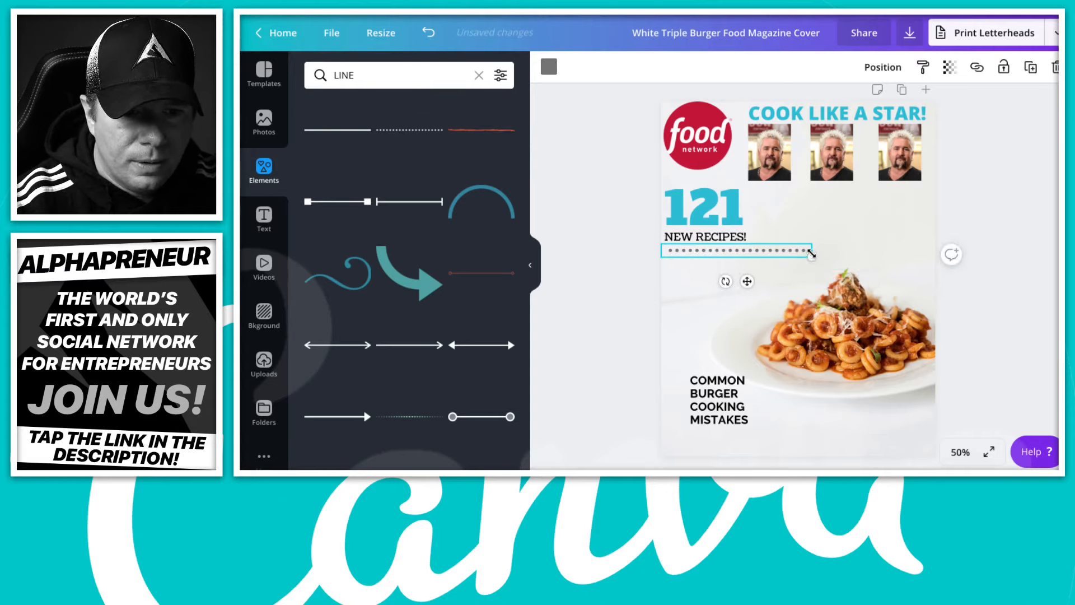
left_click_drag(811, 257, 748, 259)
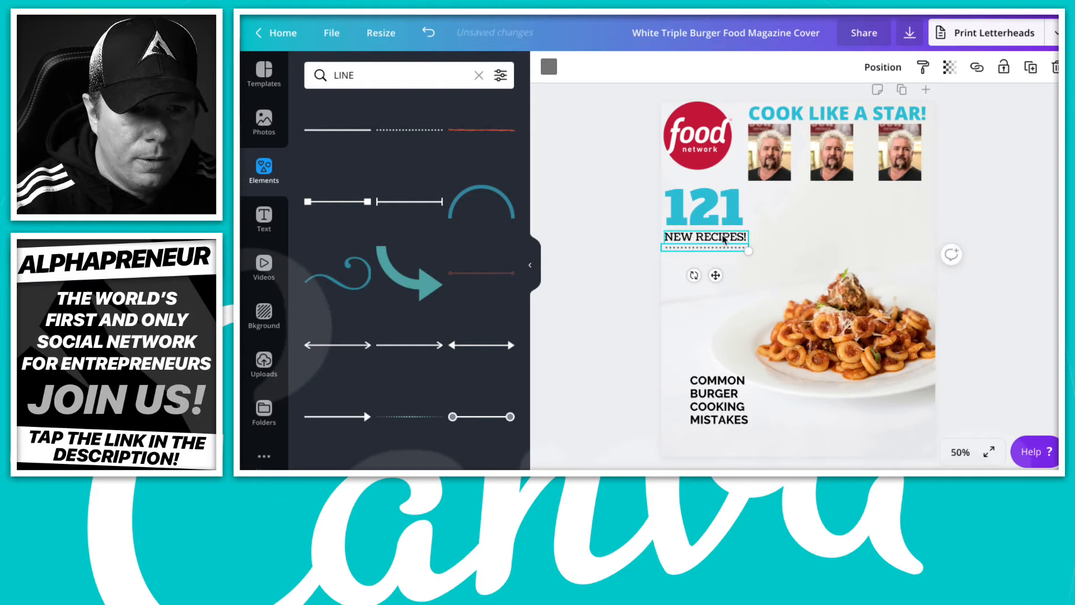
left_click(530, 264)
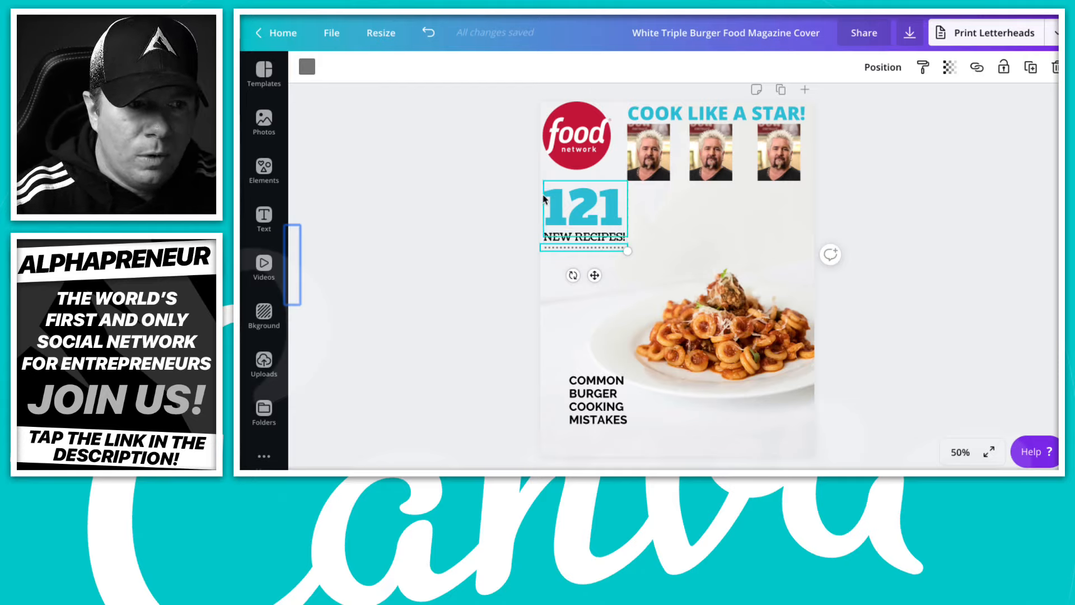
- Recolor the dotted line beneath "NEW RECIPES!" black
left_click(309, 69)
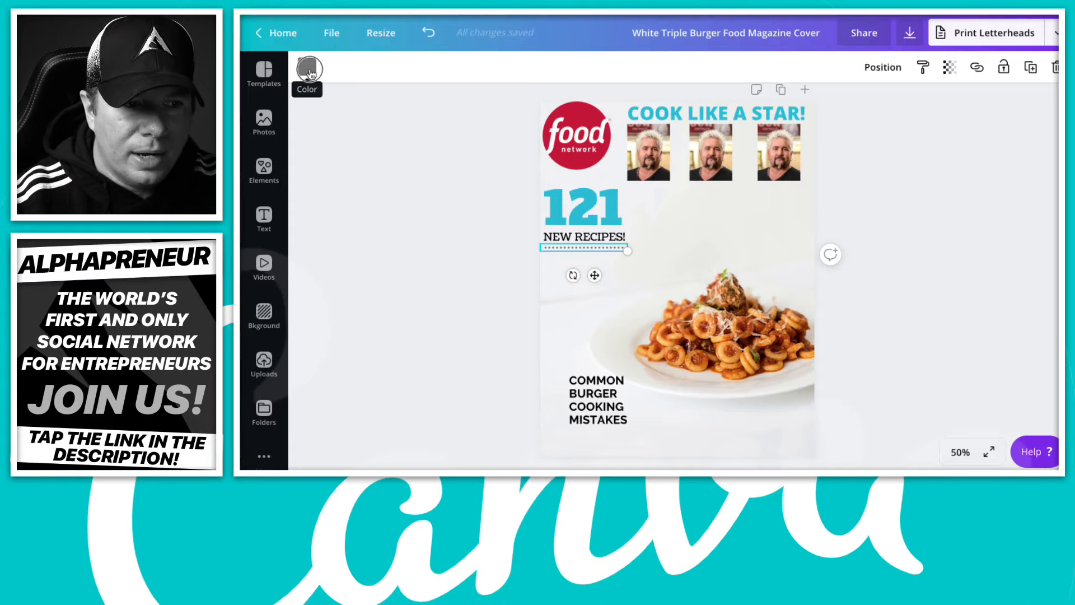
left_click(318, 201)
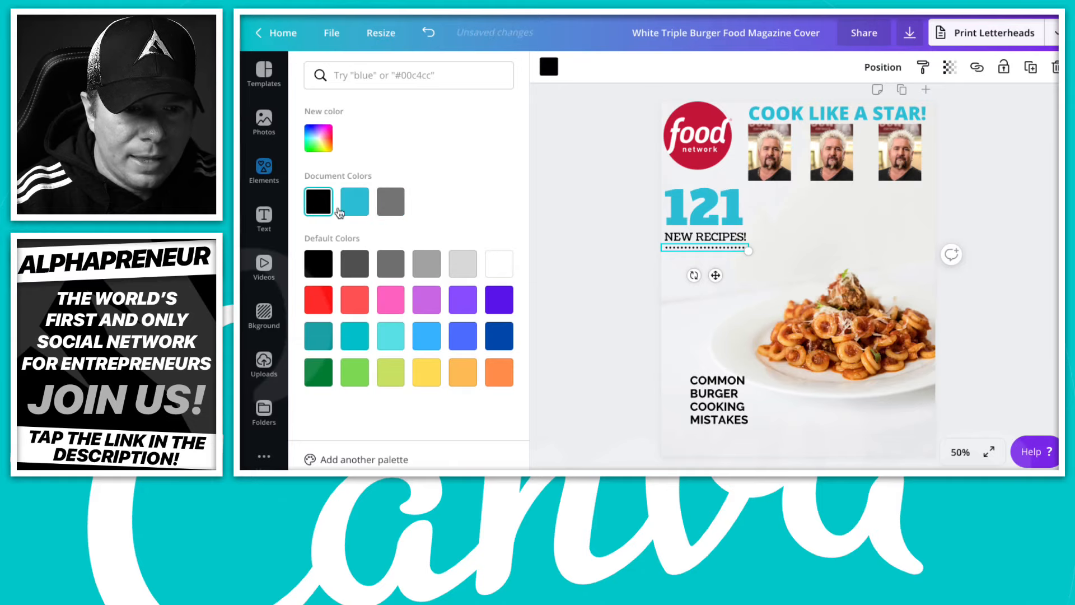
left_click(612, 219)
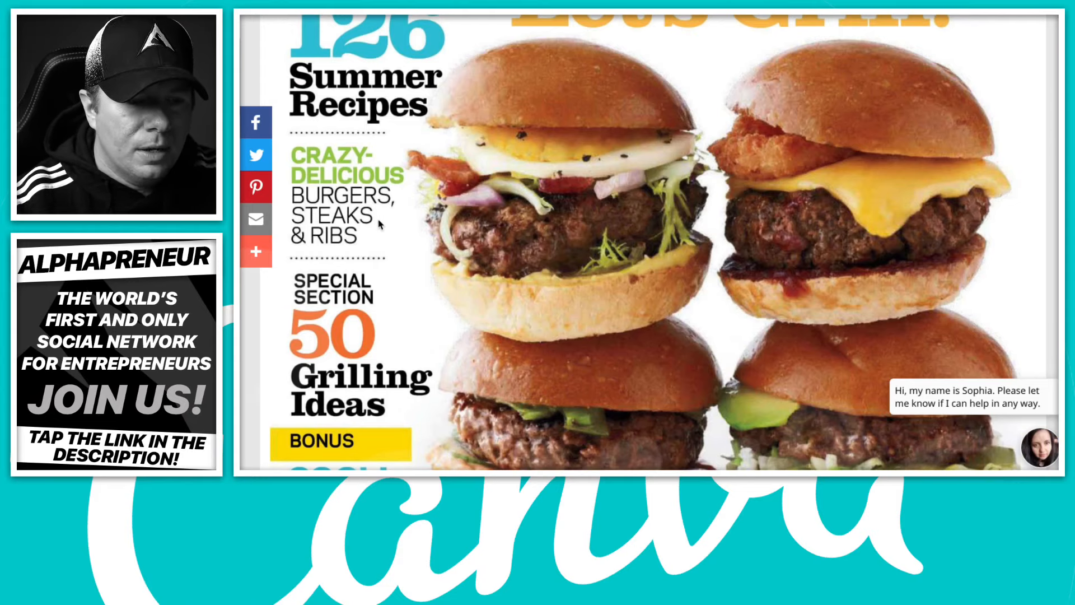
- Check the next headline on the reference cover and add a heading reading "CRAZY DELICIOUS" to the page
scroll(381, 226, "down", 1)
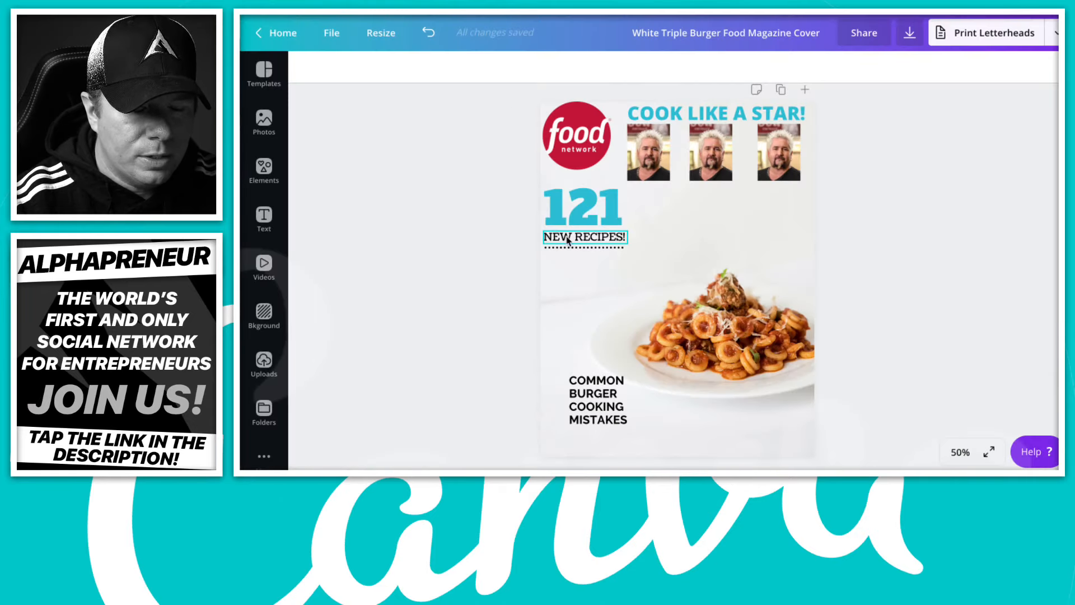
left_click(264, 217)
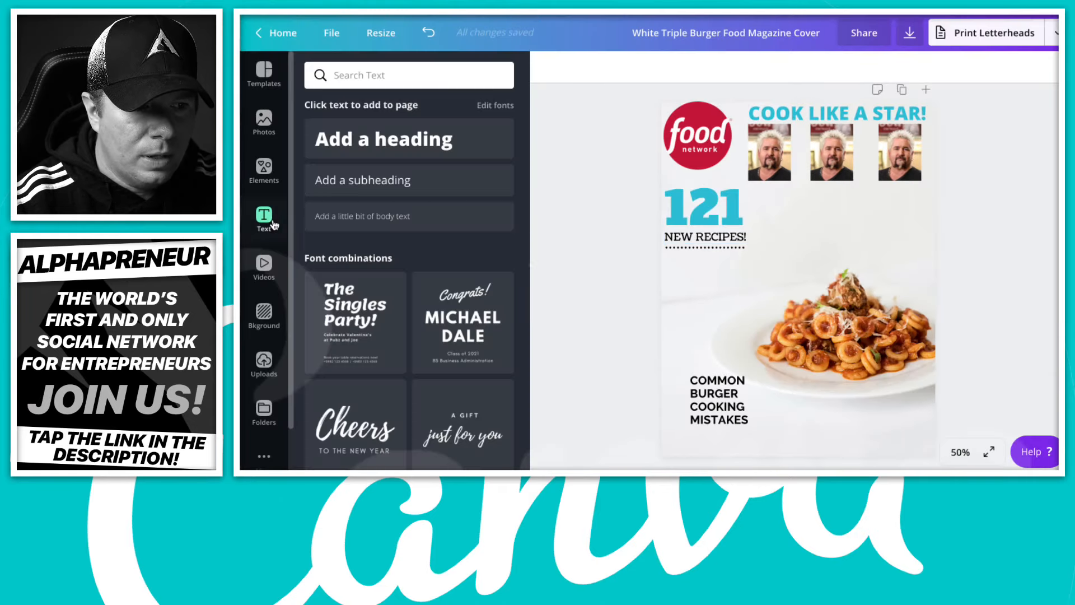
left_click(425, 140)
left_click(529, 265)
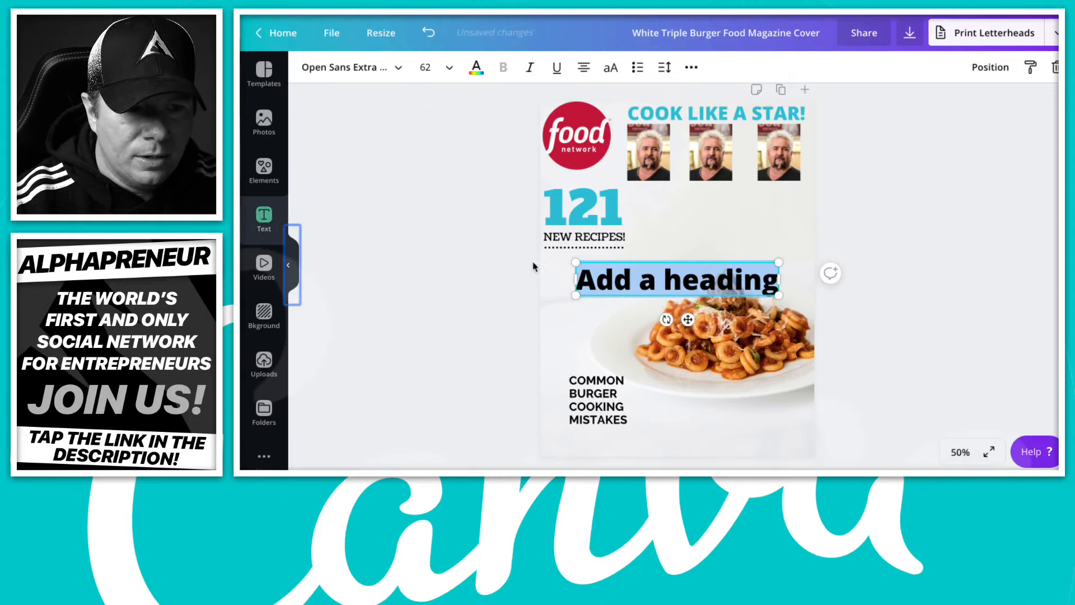
left_click(683, 286)
triple_click(637, 280)
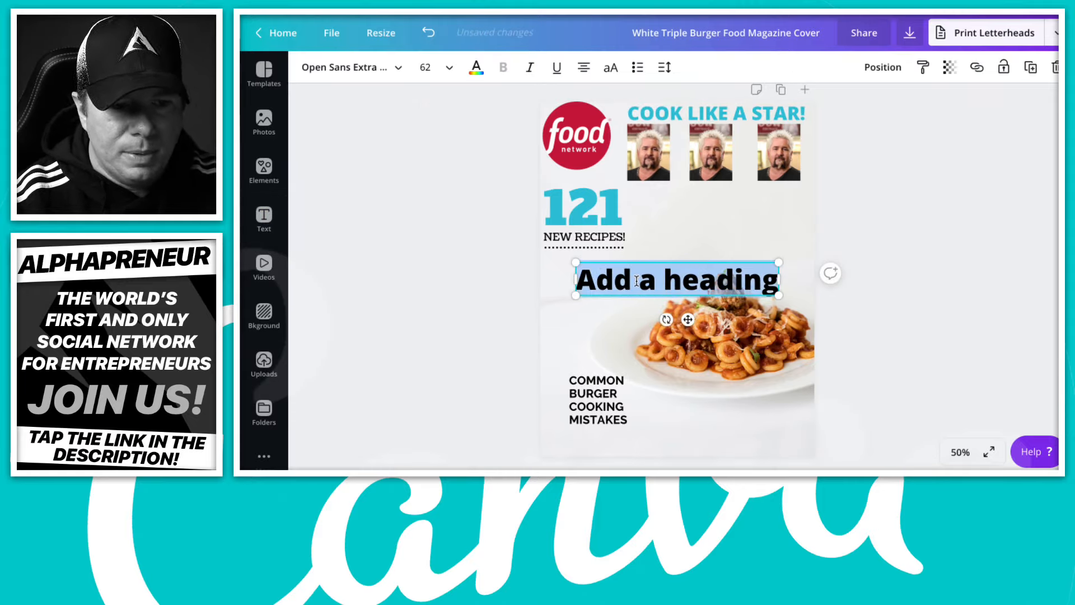
type("CRAZY D")
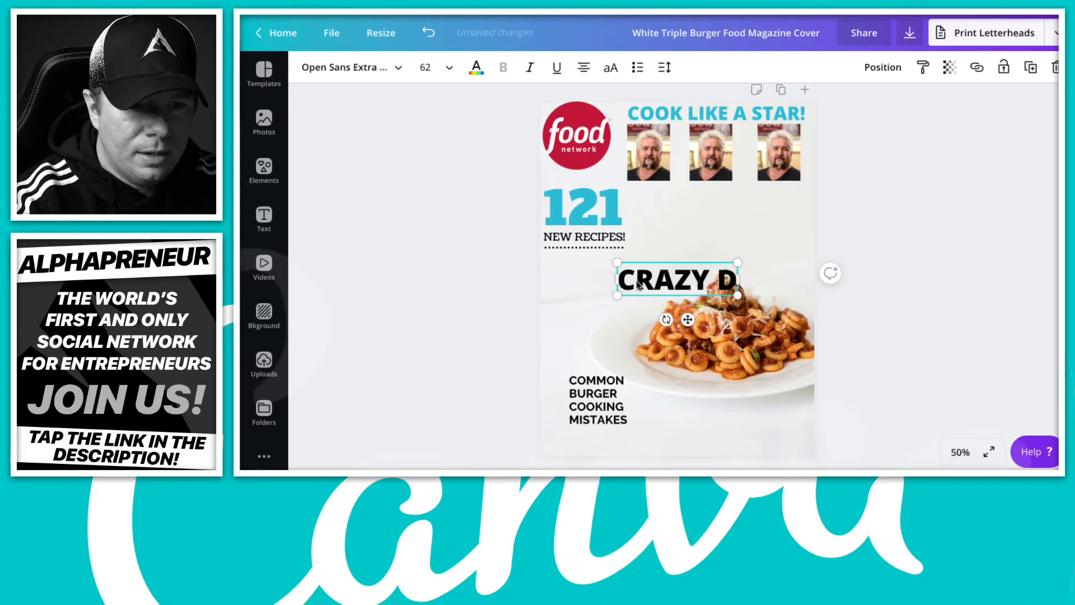
type("ELICIOUS")
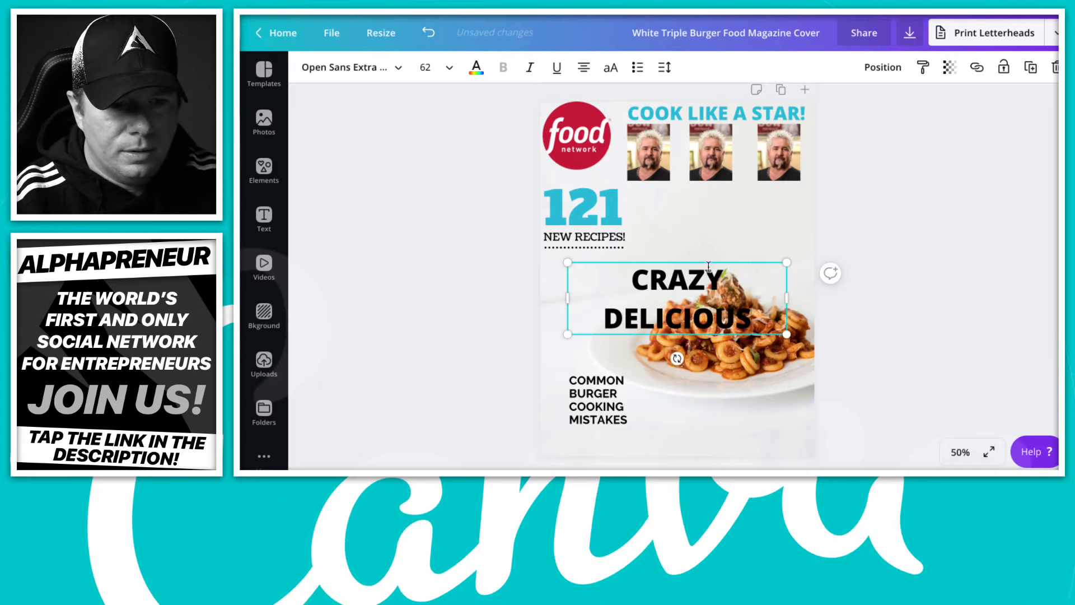
- Narrow the "CRAZY DELICIOUS" heading and place it beneath the dotted line with font size 36
left_click_drag(793, 298, 597, 300)
left_click(502, 271)
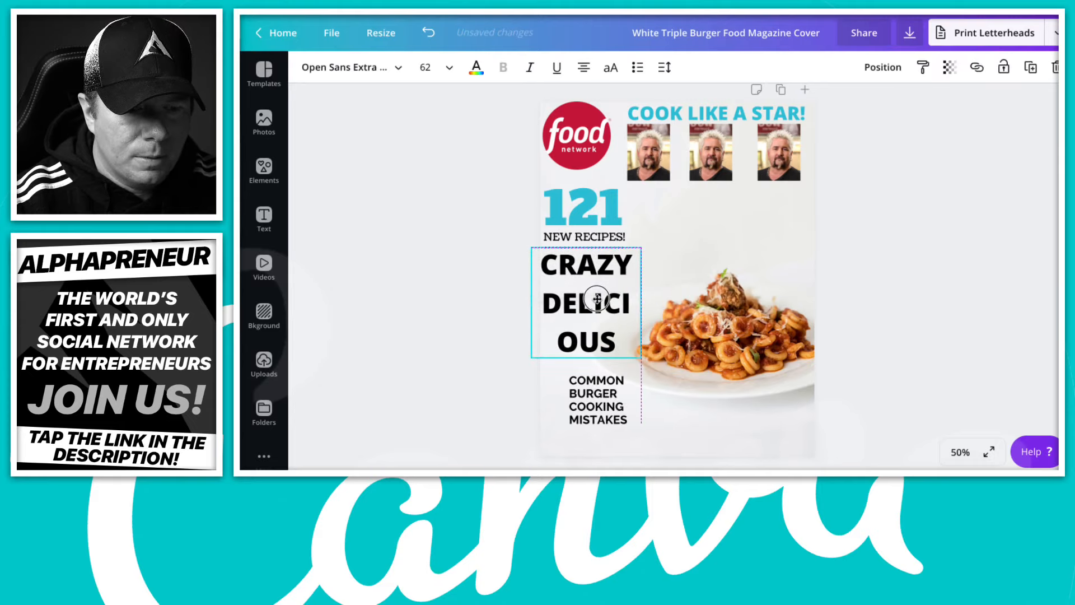
left_click(442, 68)
scroll(444, 295, "down", 2)
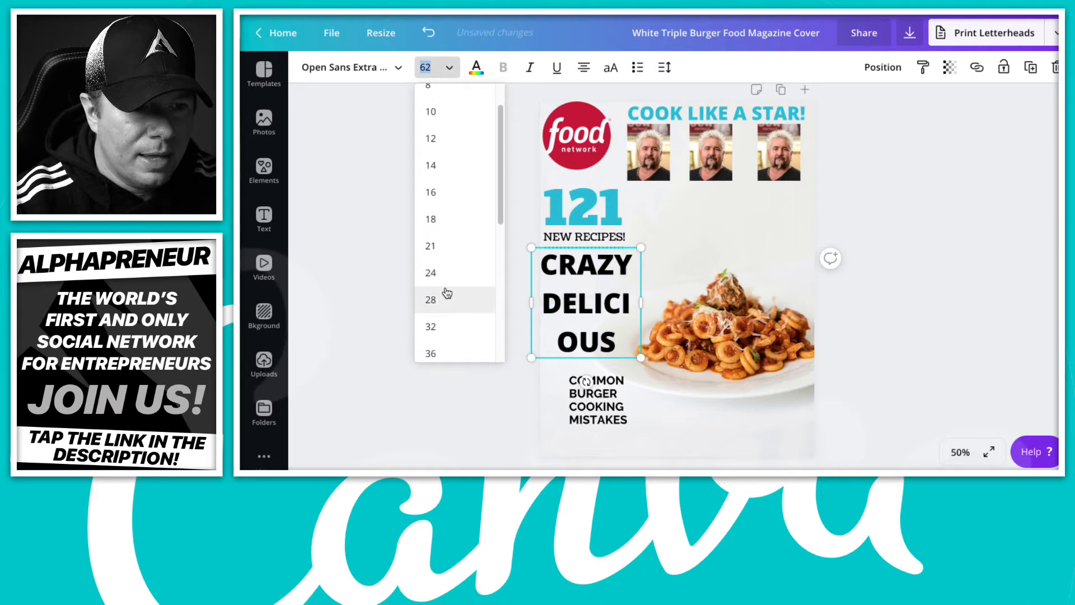
left_click(449, 331)
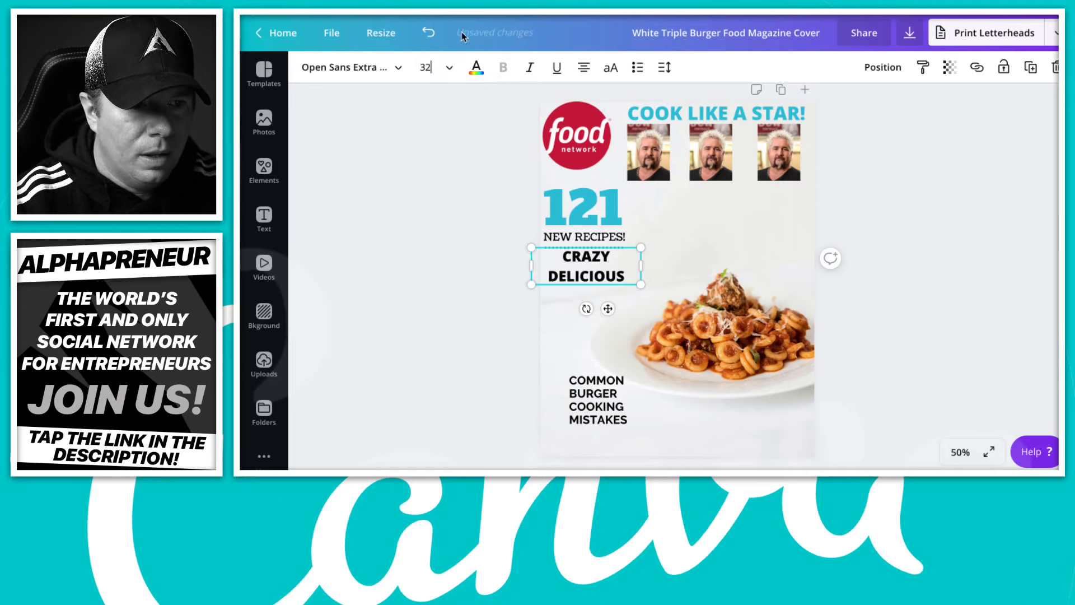
left_click(443, 68)
left_click(440, 263)
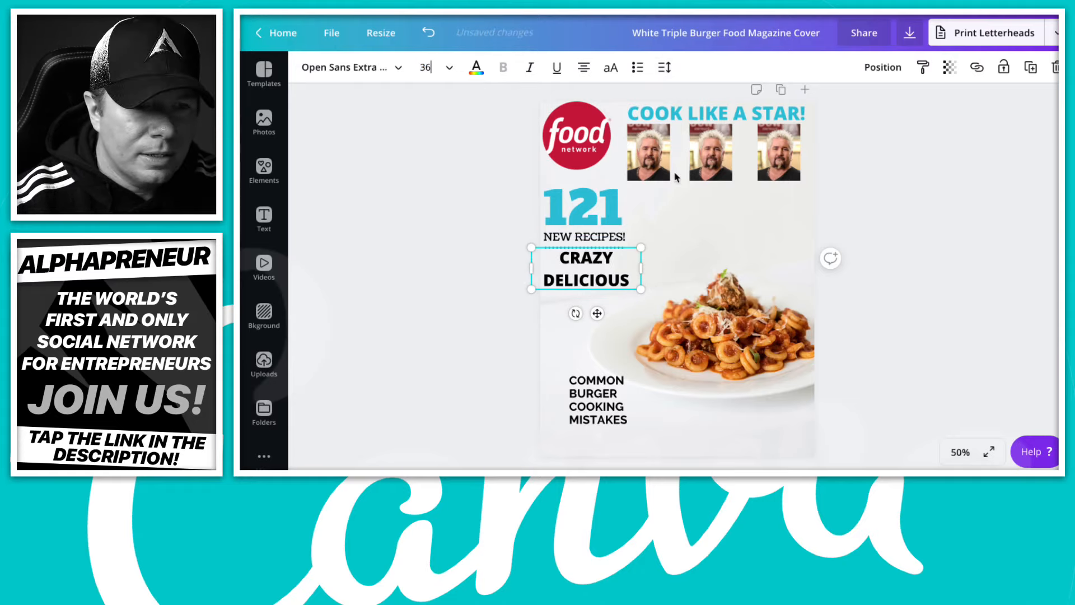
- Tighten the "CRAZY DELICIOUS" line height to 0.98, leaving letter spacing at 0
left_click(664, 67)
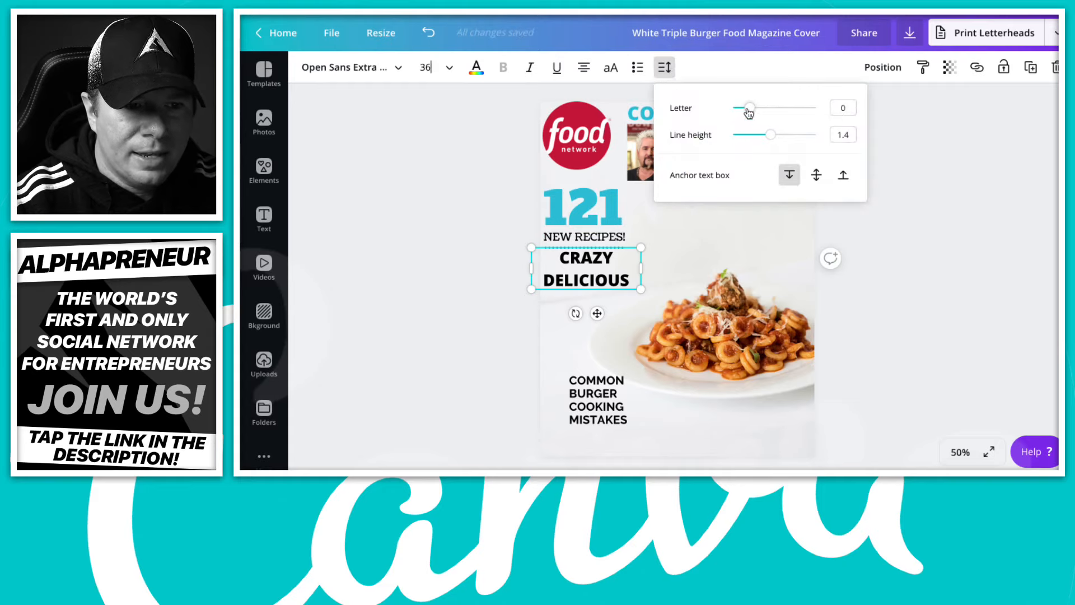
left_click_drag(770, 135, 748, 109)
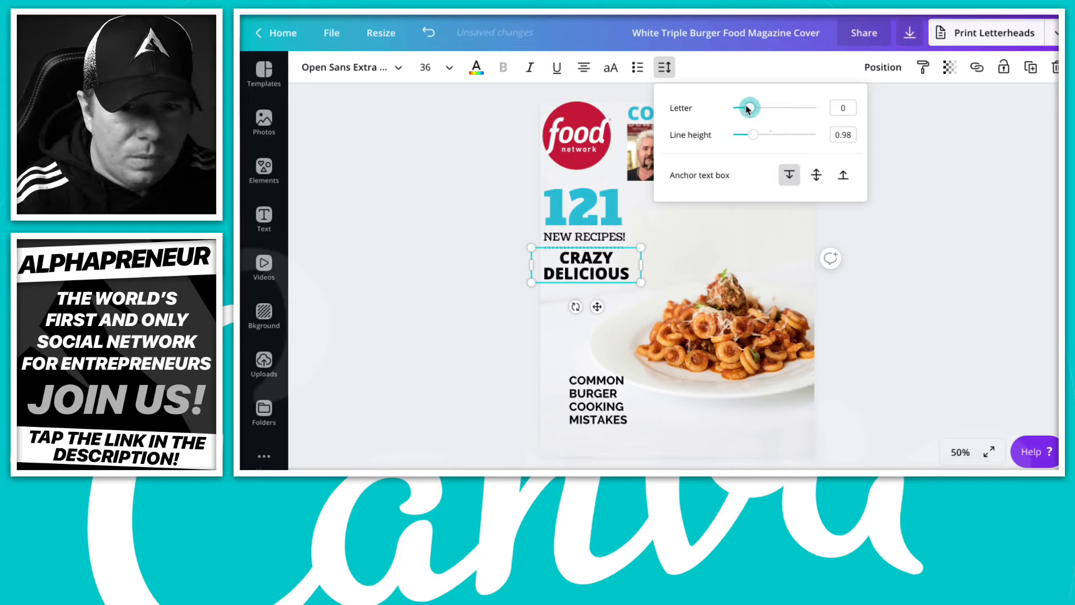
left_click_drag(749, 108, 750, 108)
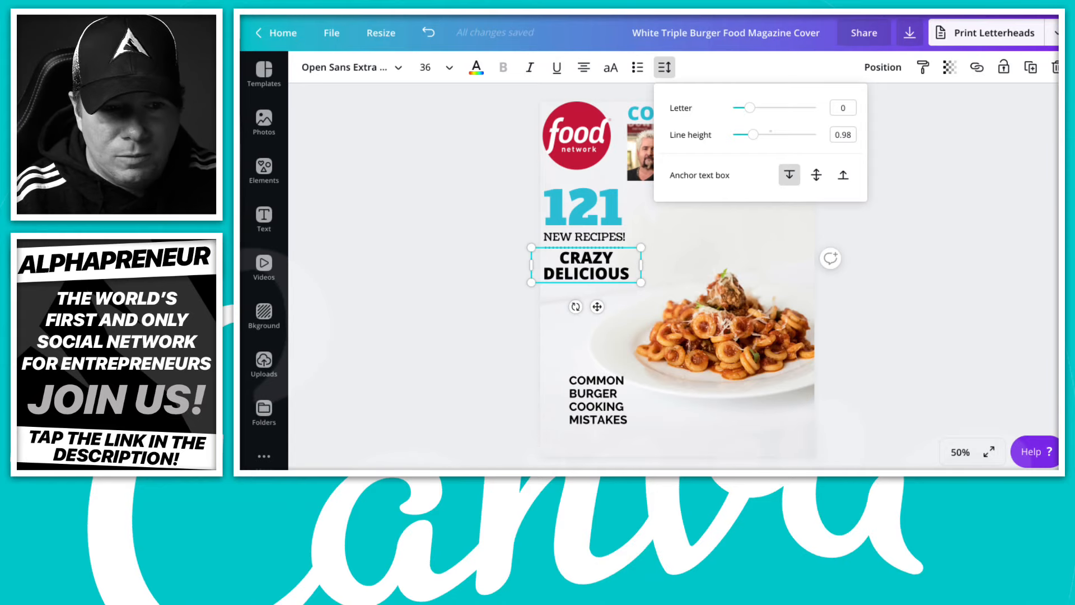
- Left-align the "CRAZY DELICIOUS" text and move it right so it lines up with "NEW RECIPES!"
left_click(578, 274)
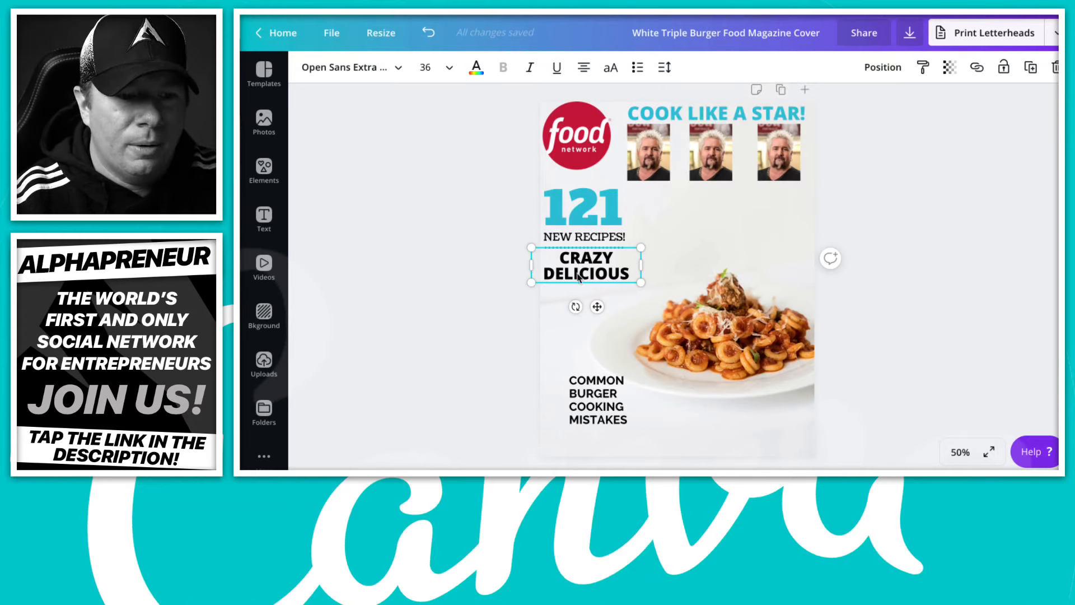
key("ctrl+a")
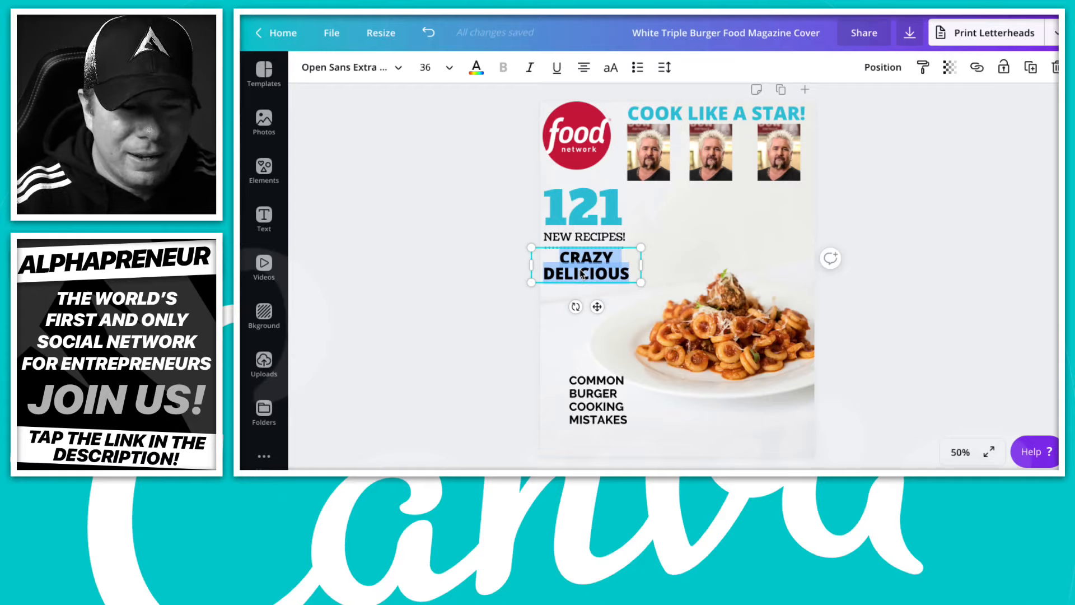
left_click(585, 71)
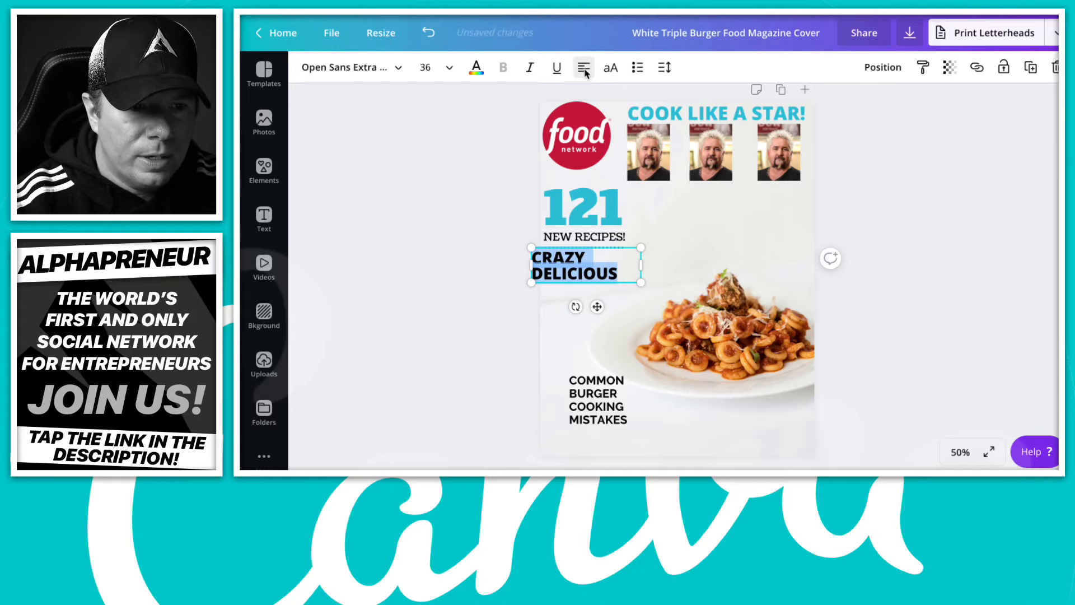
left_click(585, 70)
left_click(585, 71)
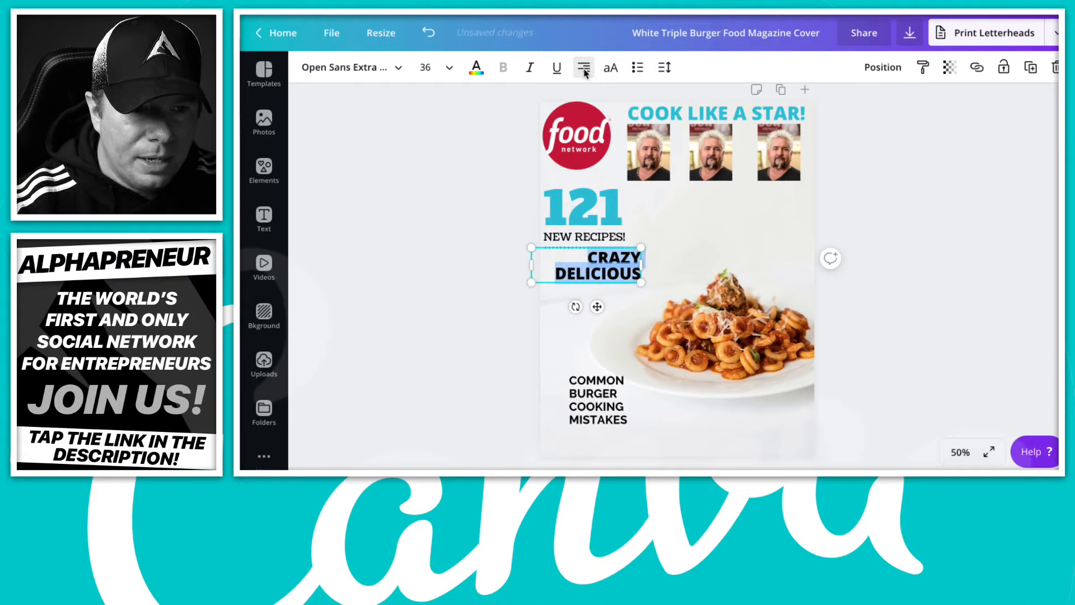
left_click(585, 70)
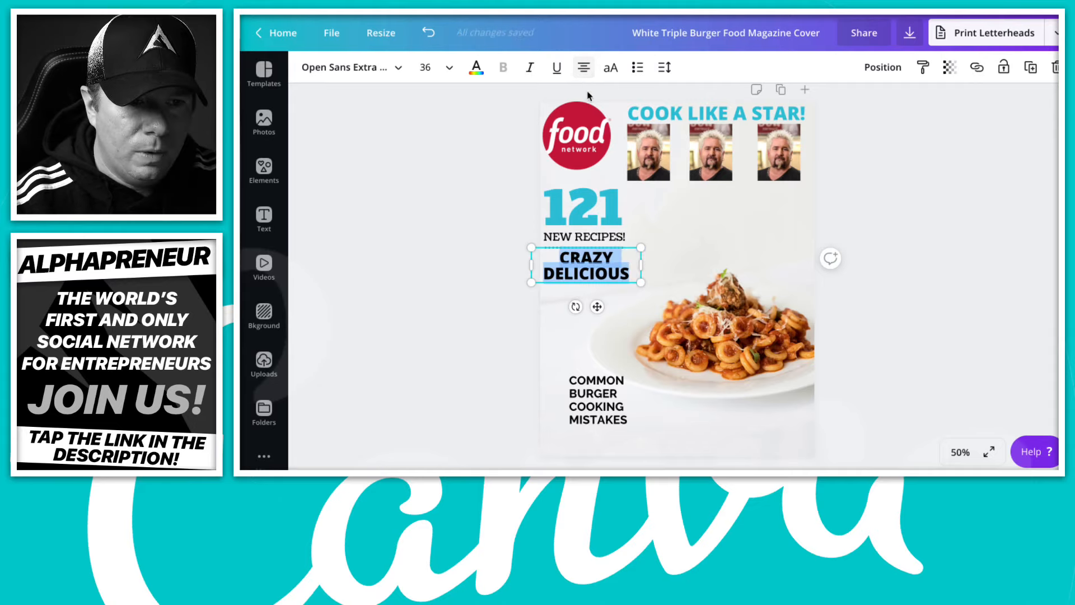
left_click(583, 71)
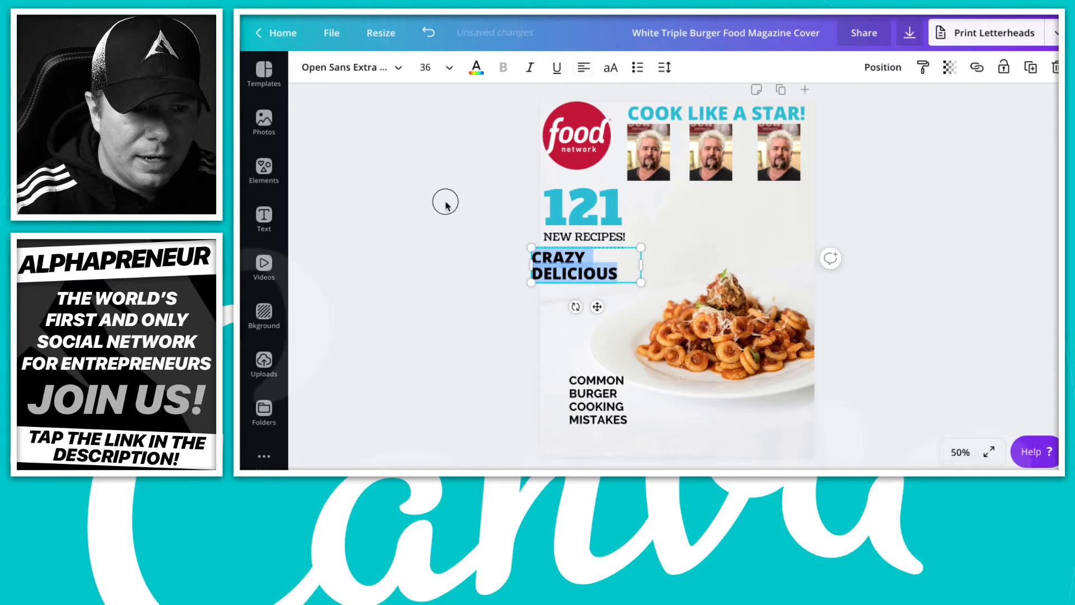
left_click(436, 315)
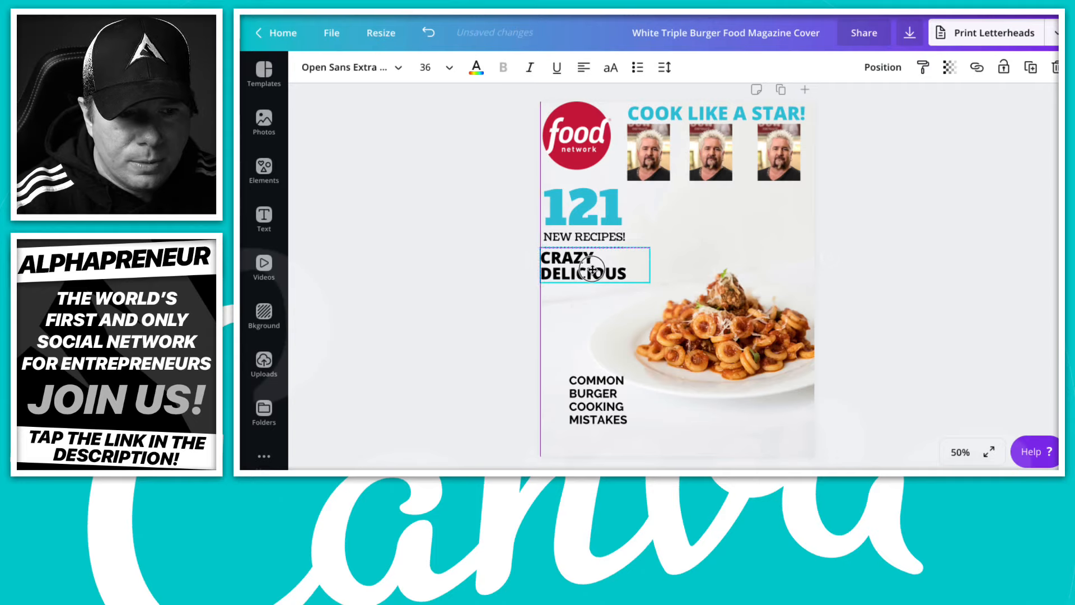
left_click(480, 274)
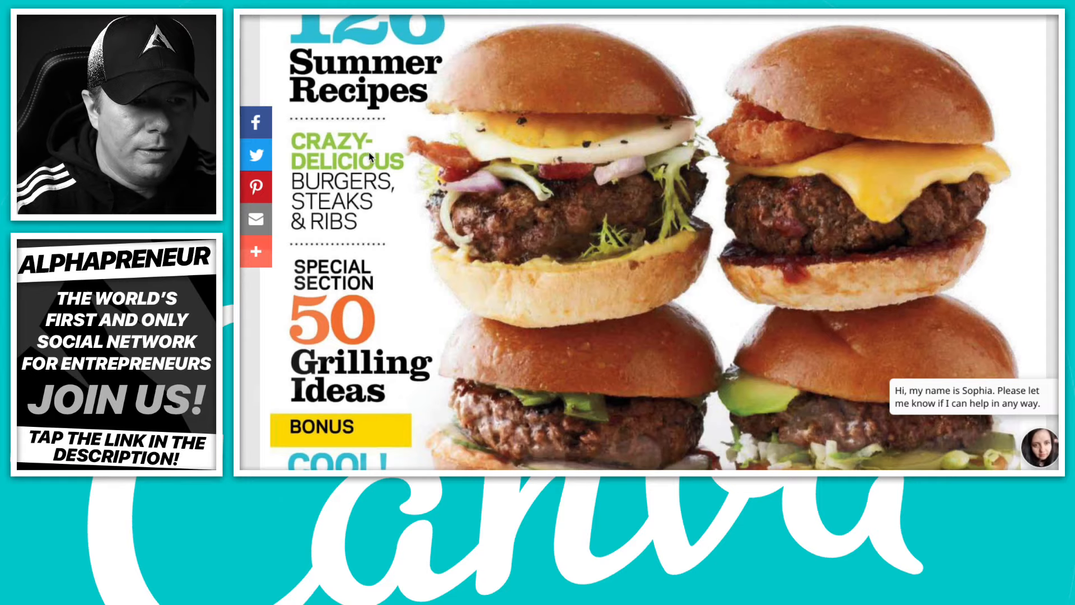
- Sample the green of "CRAZY-DELICIOUS" on the reference cover with the color picker extension
left_click(1058, 8)
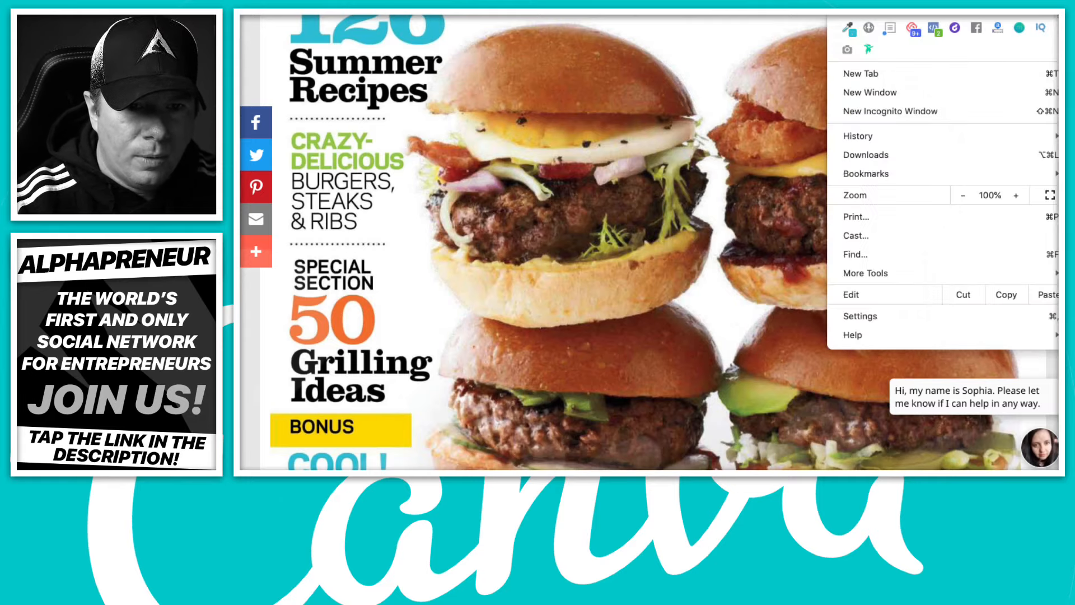
left_click(849, 29)
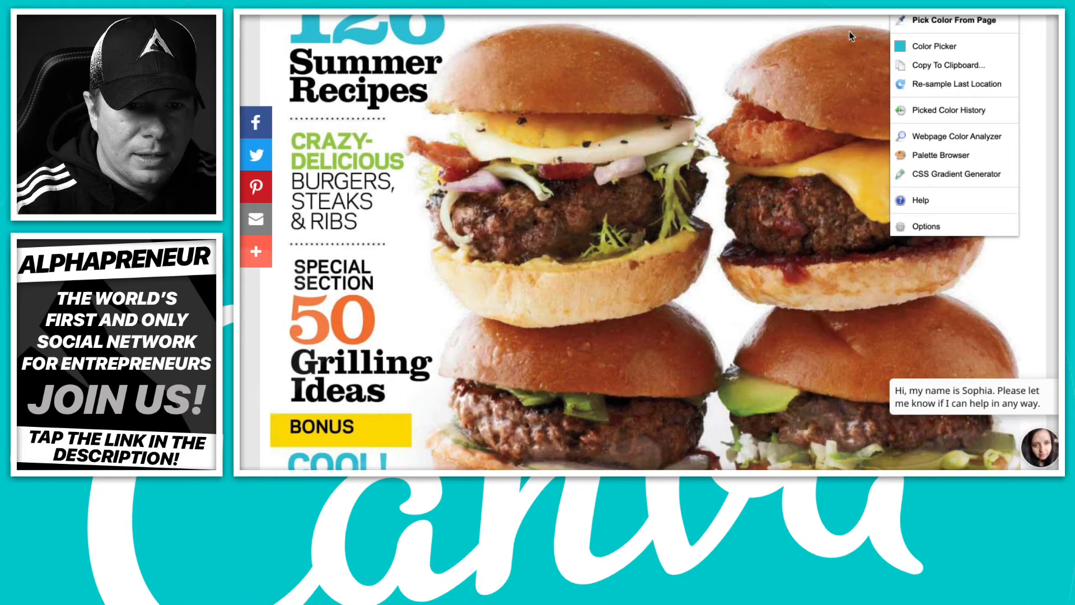
left_click(961, 28)
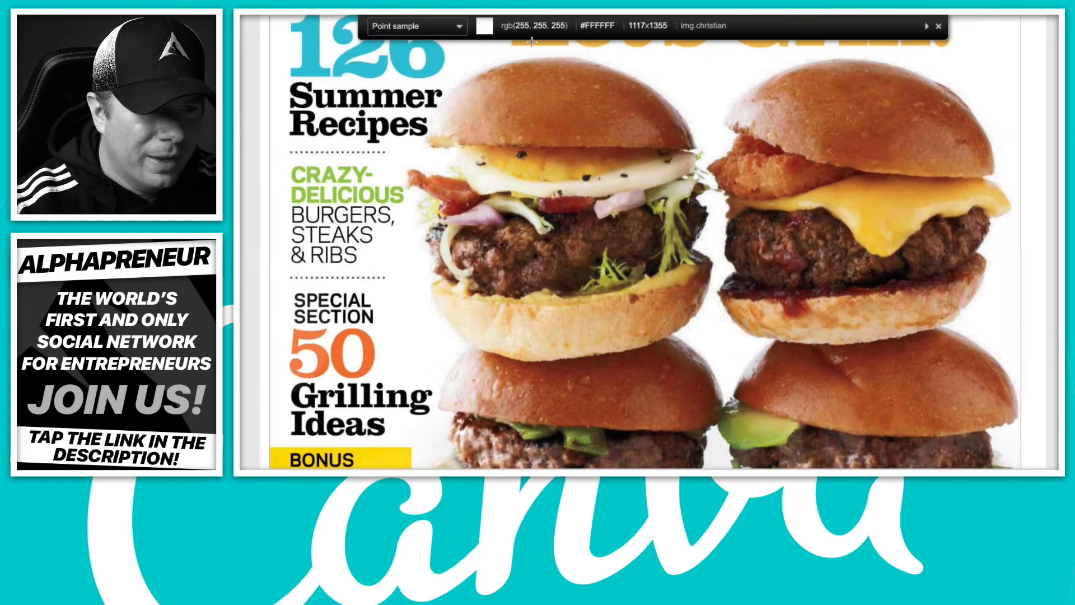
left_click(329, 169)
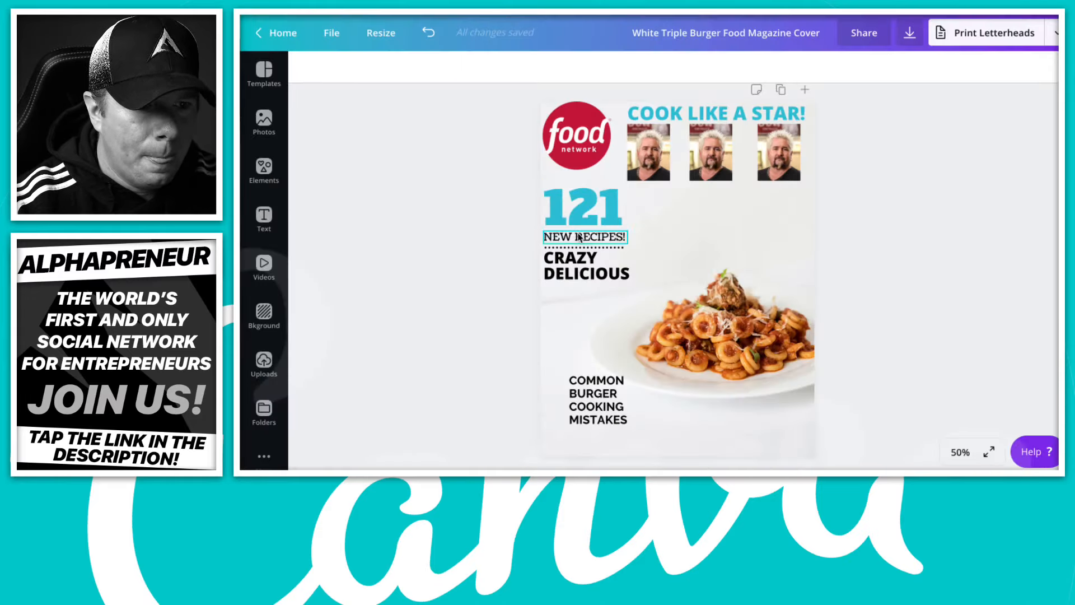
- Color the "CRAZY DELICIOUS" heading with the sampled green #9BC24B
left_click(578, 269)
left_click(578, 269)
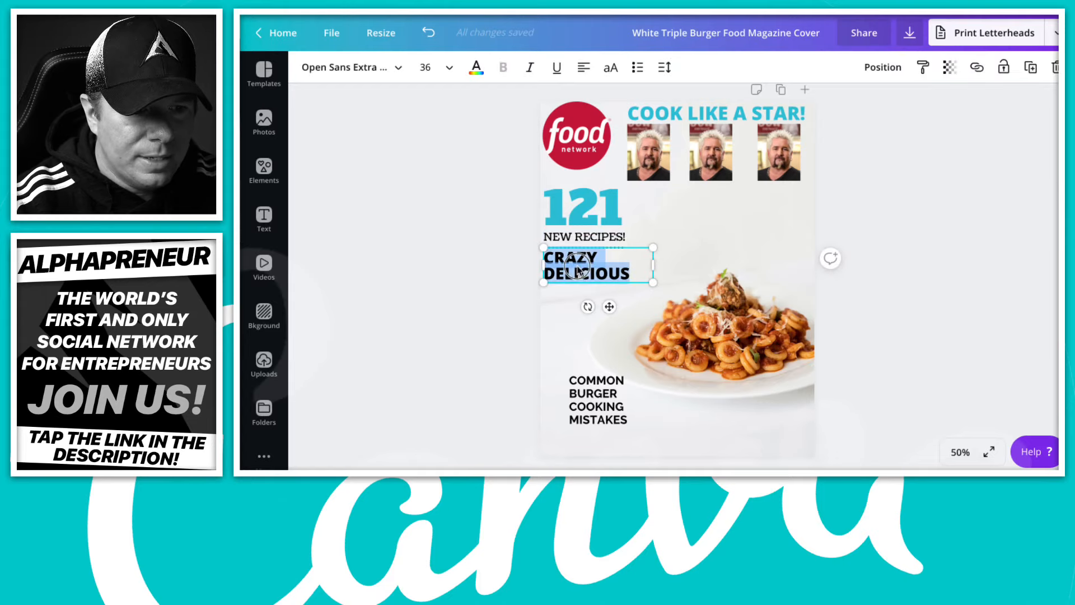
left_click(476, 67)
key("ctrl+v")
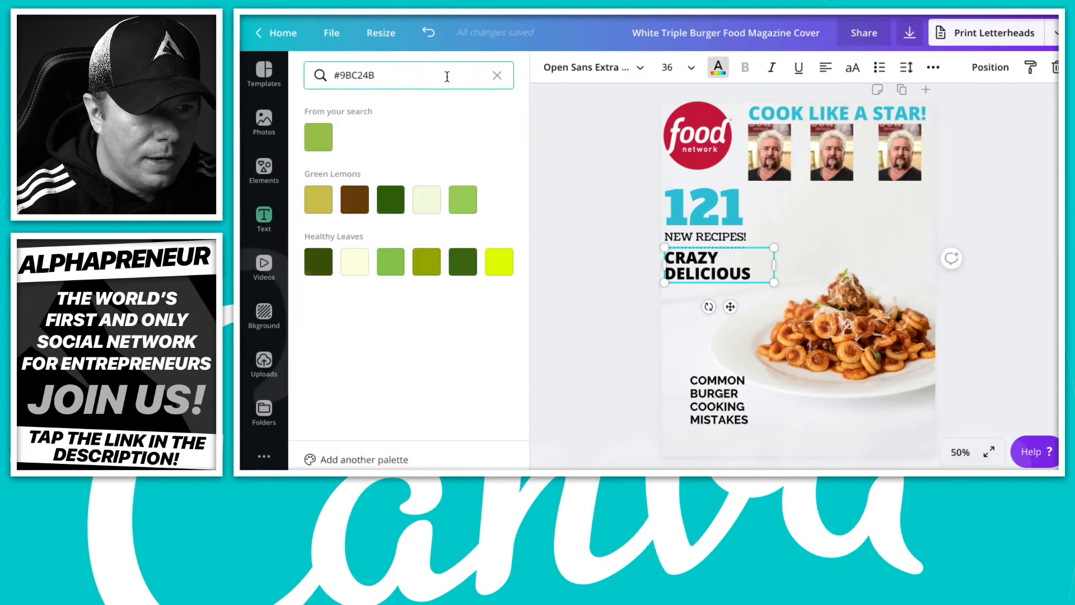
left_click(317, 139)
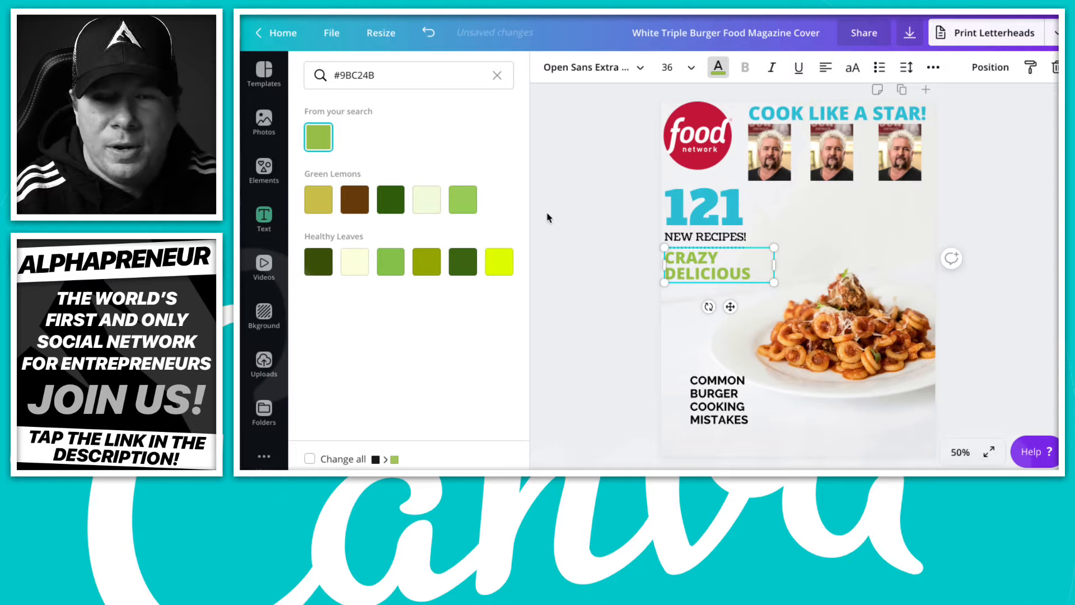
left_click(569, 218)
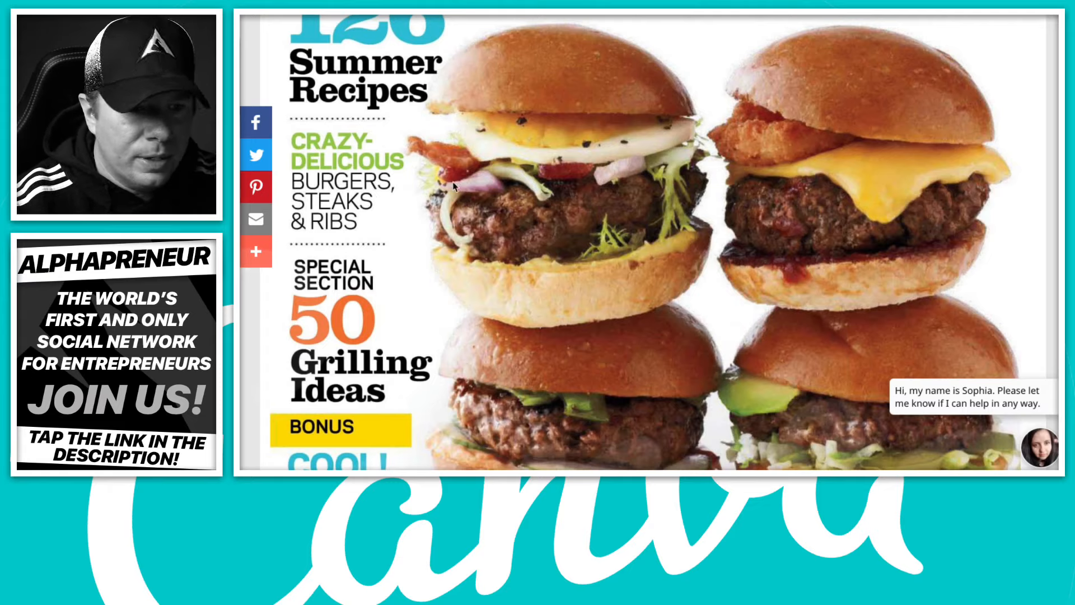
- Move the "COMMON BURGER COOKING MISTAKES" text directly below "CRAZY DELICIOUS" and reword it to "BURGERS, STEAKS & RIBS", with "& RIBS" on its own line
scroll(456, 190, "down", 1)
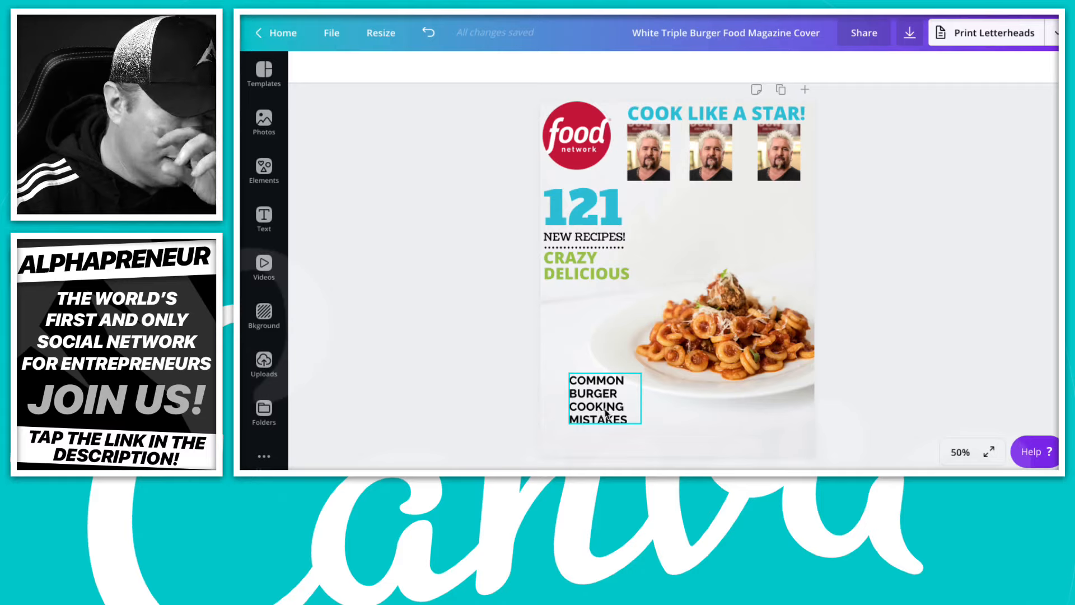
left_click_drag(588, 421, 627, 308)
double_click(576, 310)
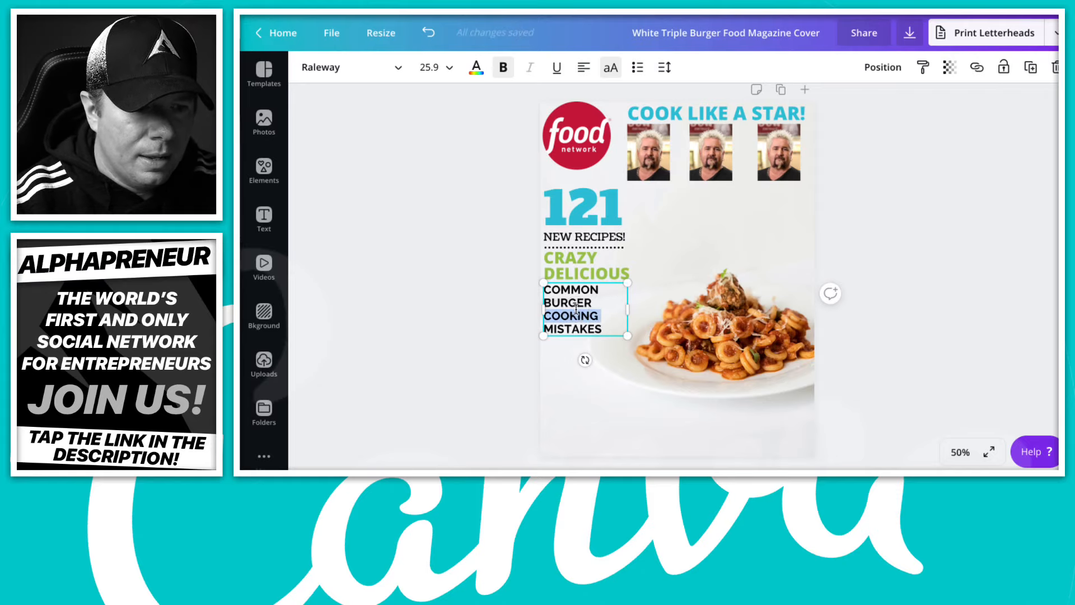
key("ctrl+a")
type("BURGERS")
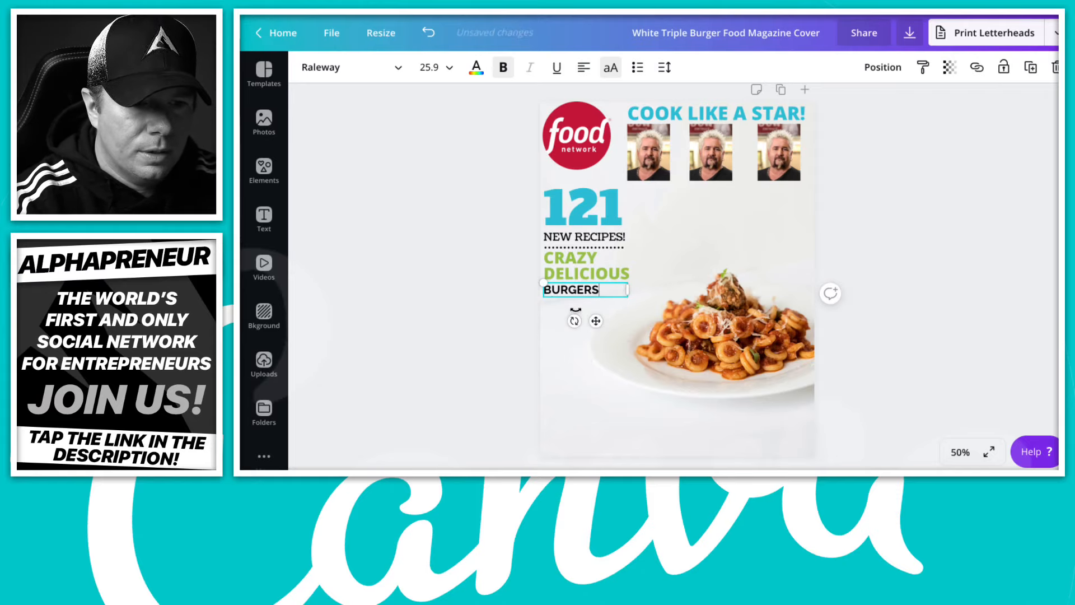
type(", STEA")
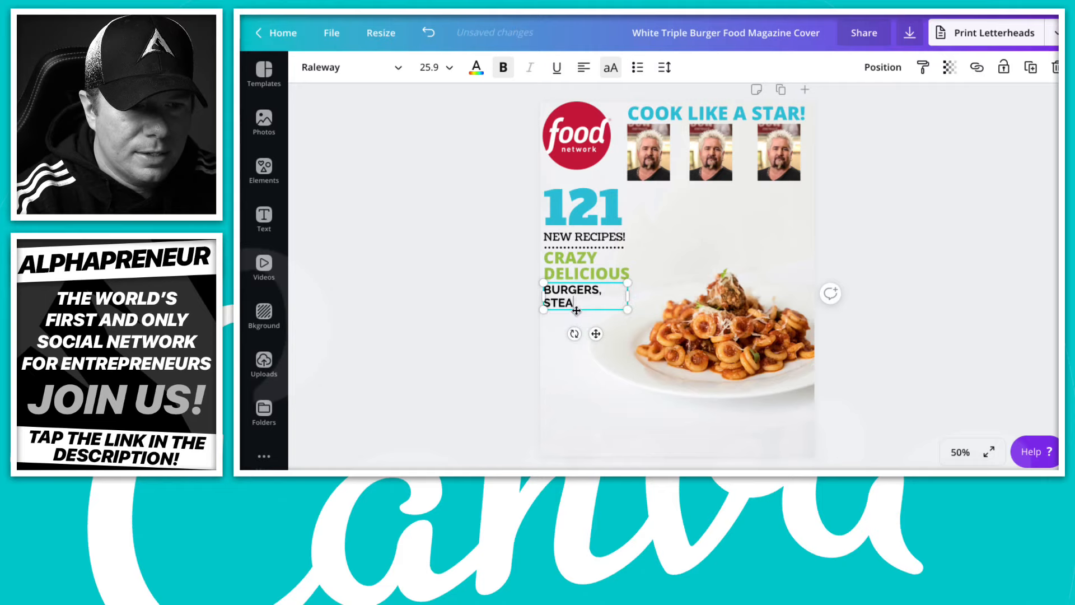
type("KS, & RIBS")
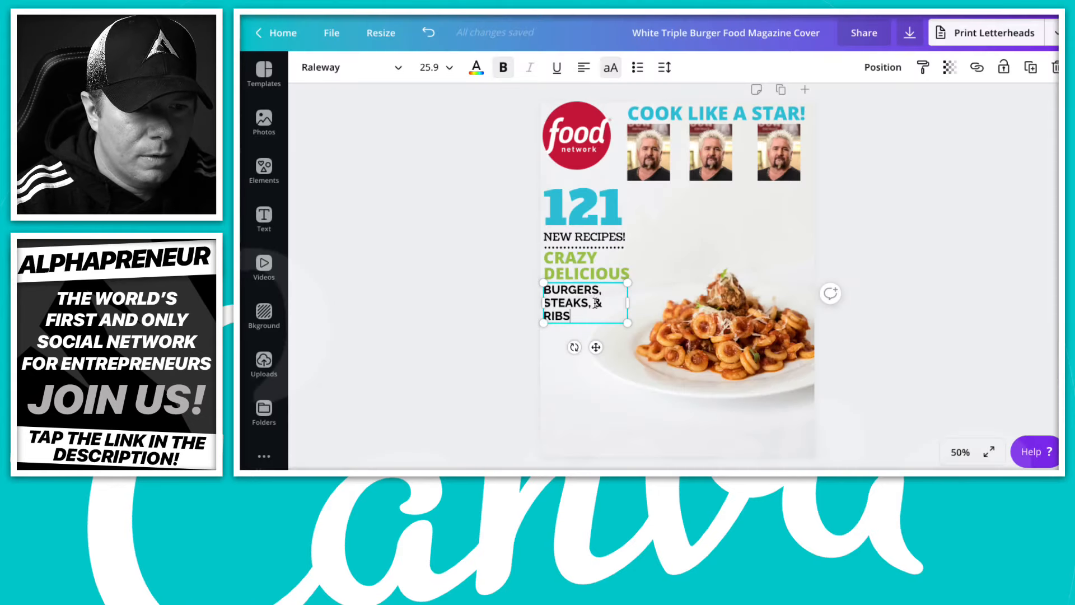
key("BackSpace")
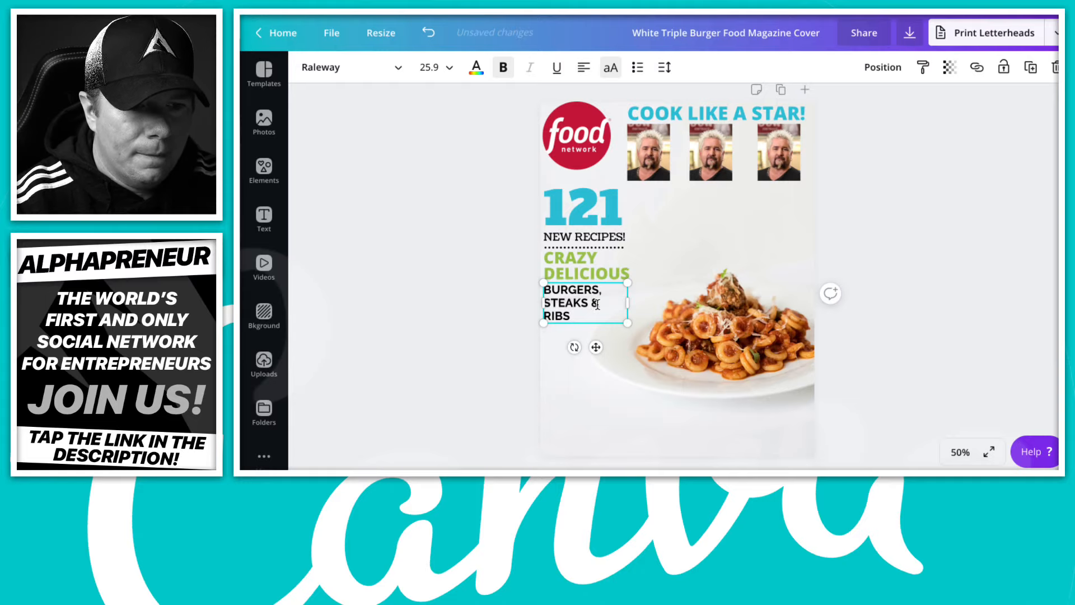
key("BackSpace")
key("Return")
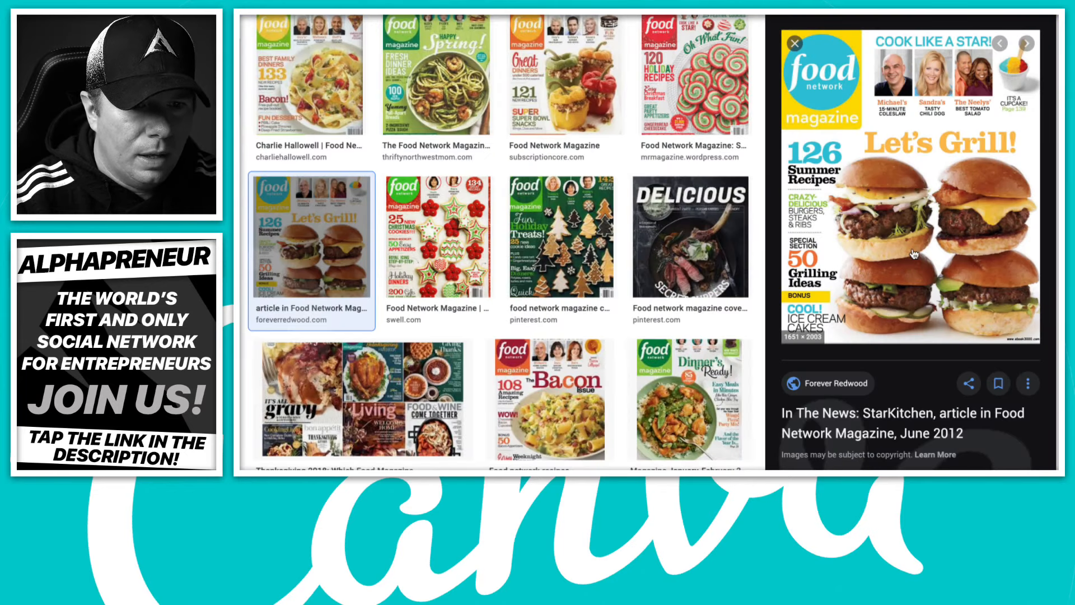
- Check the reference cover and enlarge the "BURGERS, STEAKS & RIBS" text to size 36
left_click(914, 254)
scroll(412, 282, "down", 9)
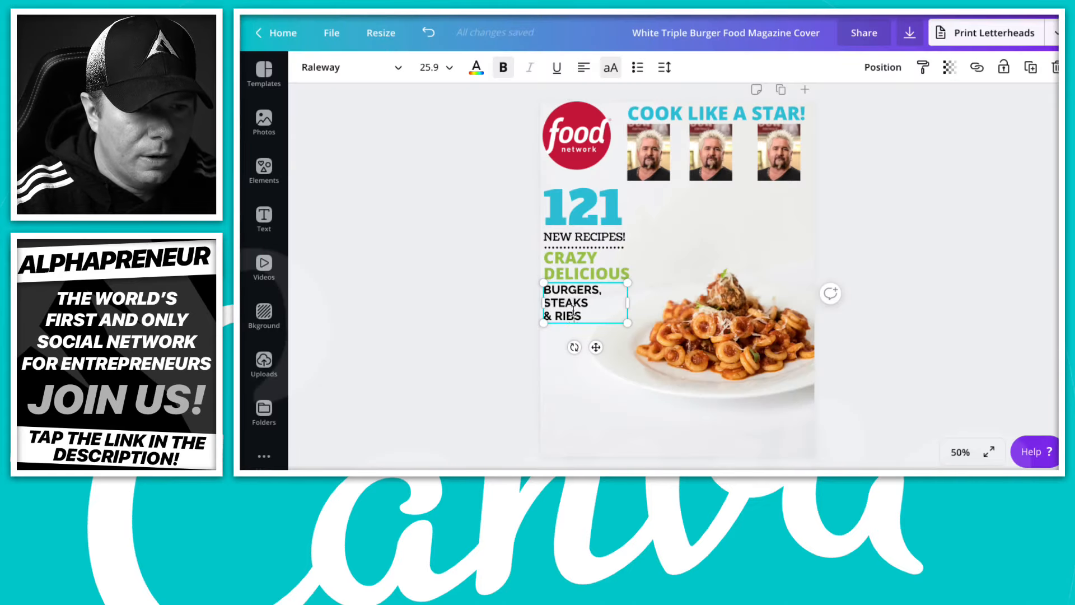
triple_click(574, 315)
key("ctrl+a")
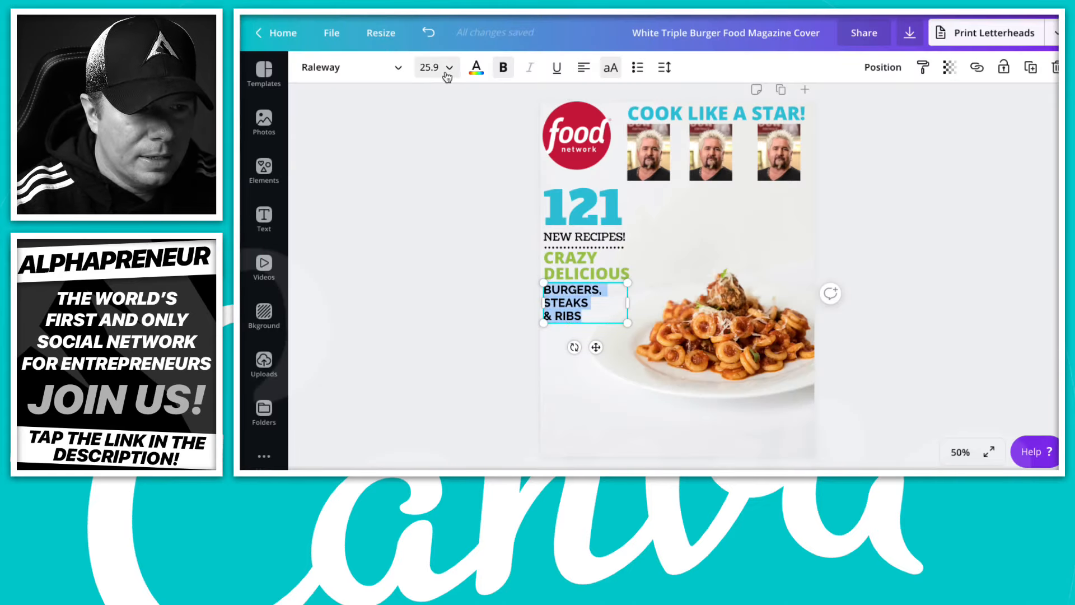
left_click(447, 73)
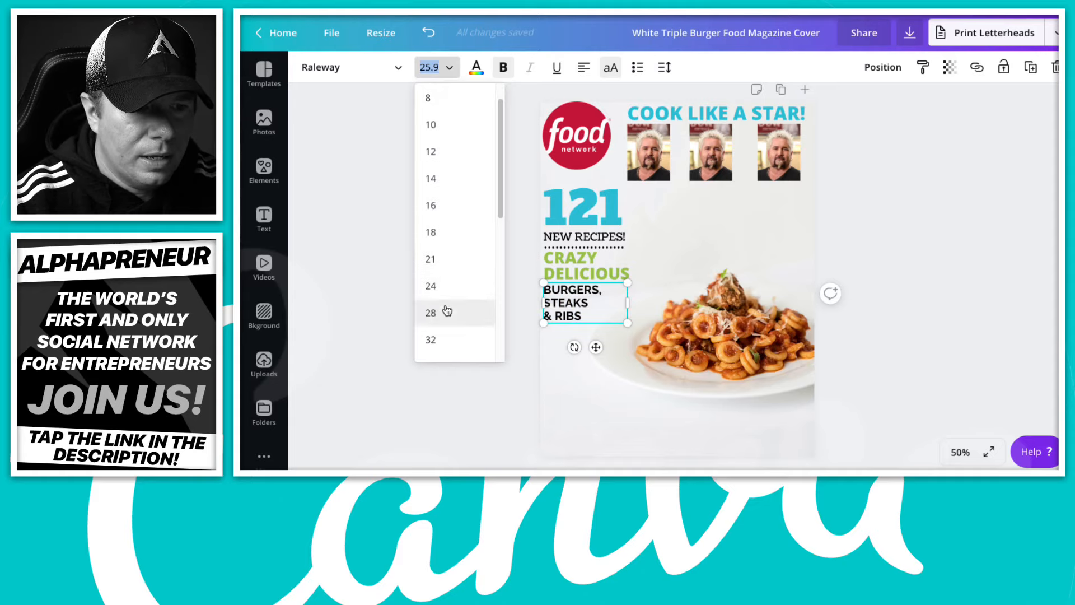
left_click(446, 312)
left_click(444, 66)
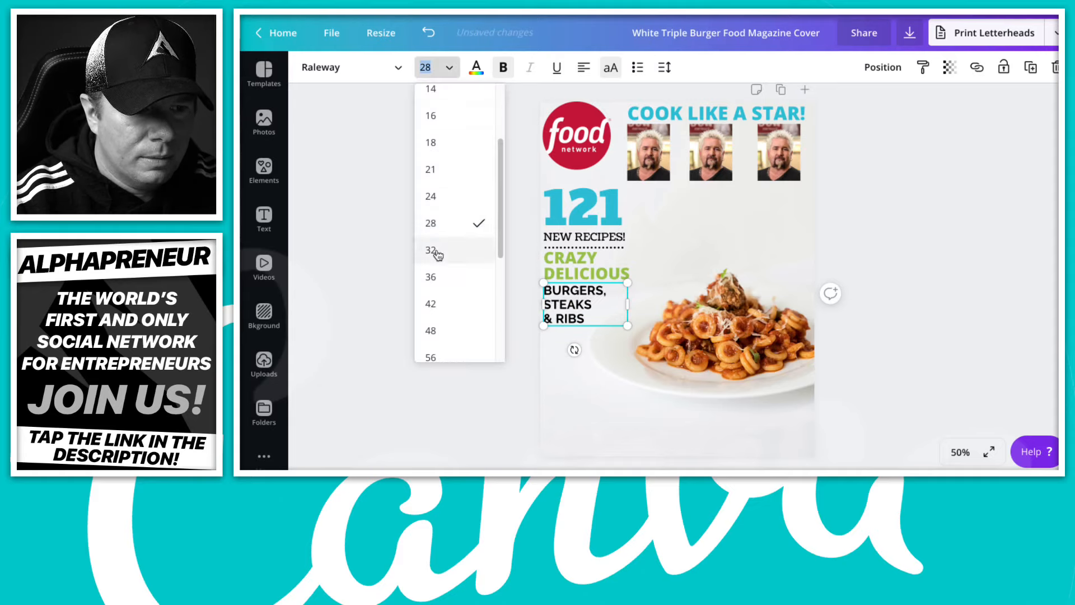
left_click(440, 279)
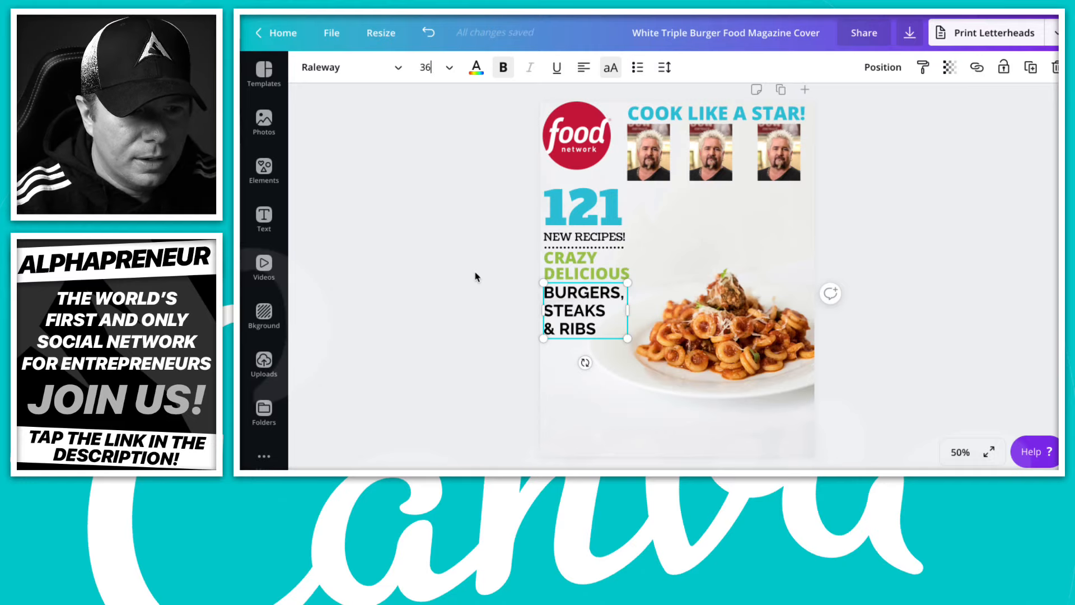
- Search the fonts for "THIN" and switch to the suggested "light" results for the "BURGERS, STEAKS & RIBS" text
left_click(669, 68)
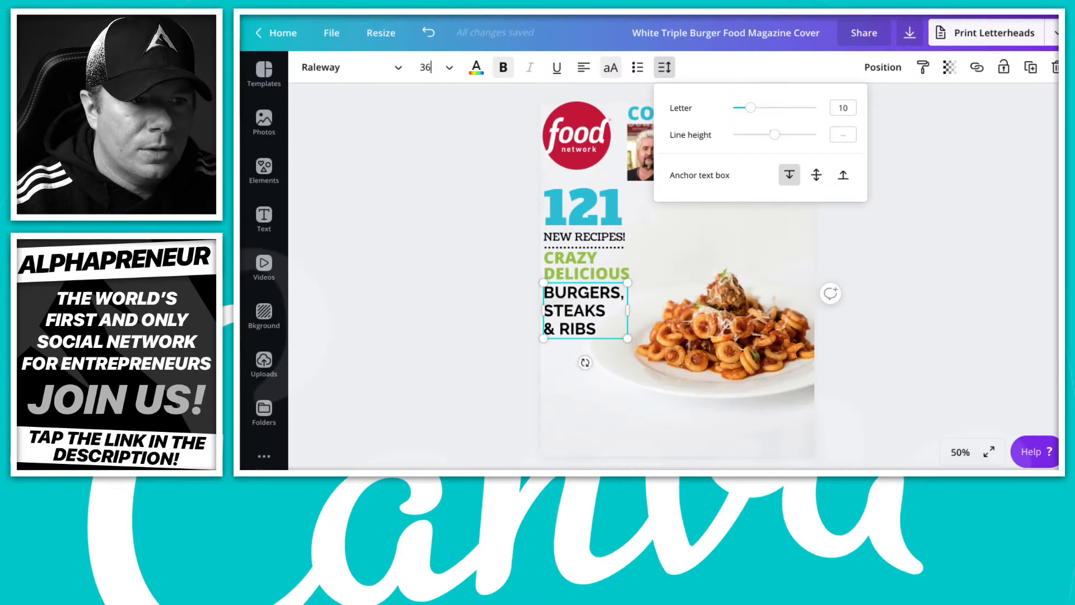
left_click(348, 66)
double_click(352, 69)
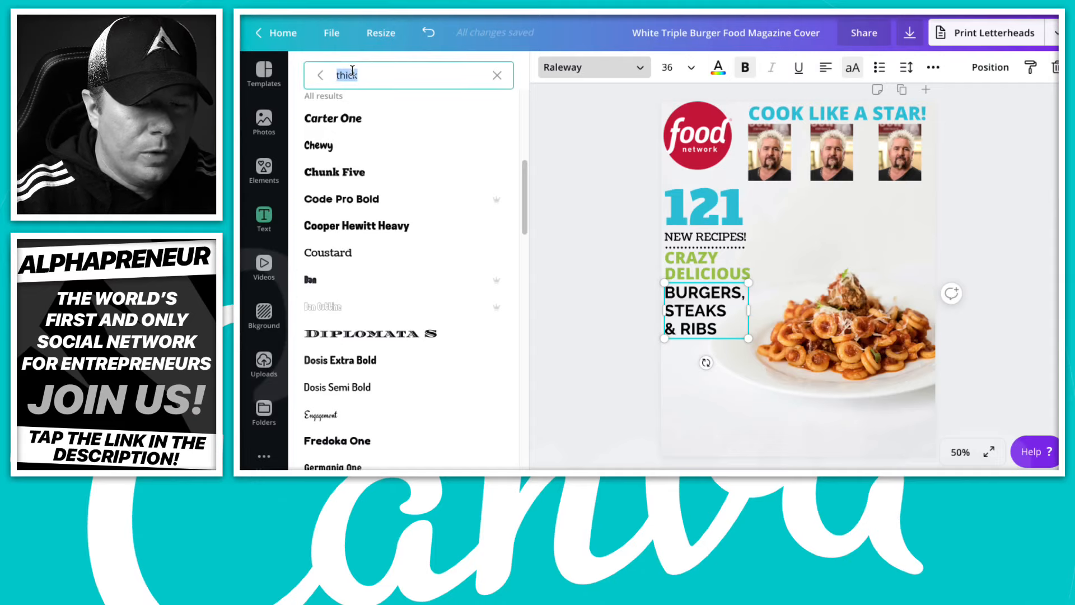
type("THIN")
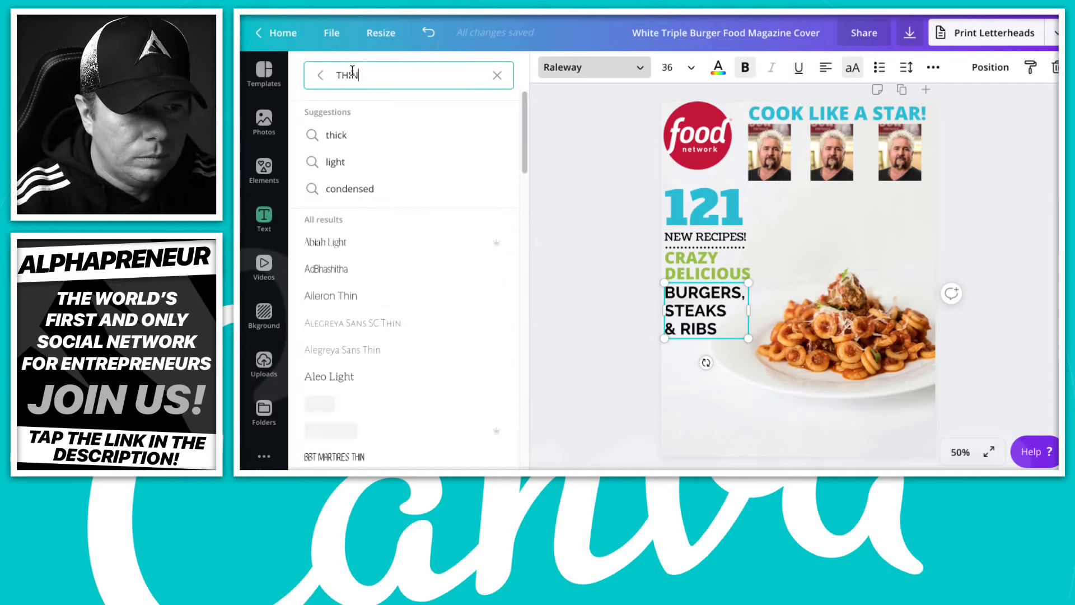
left_click(331, 166)
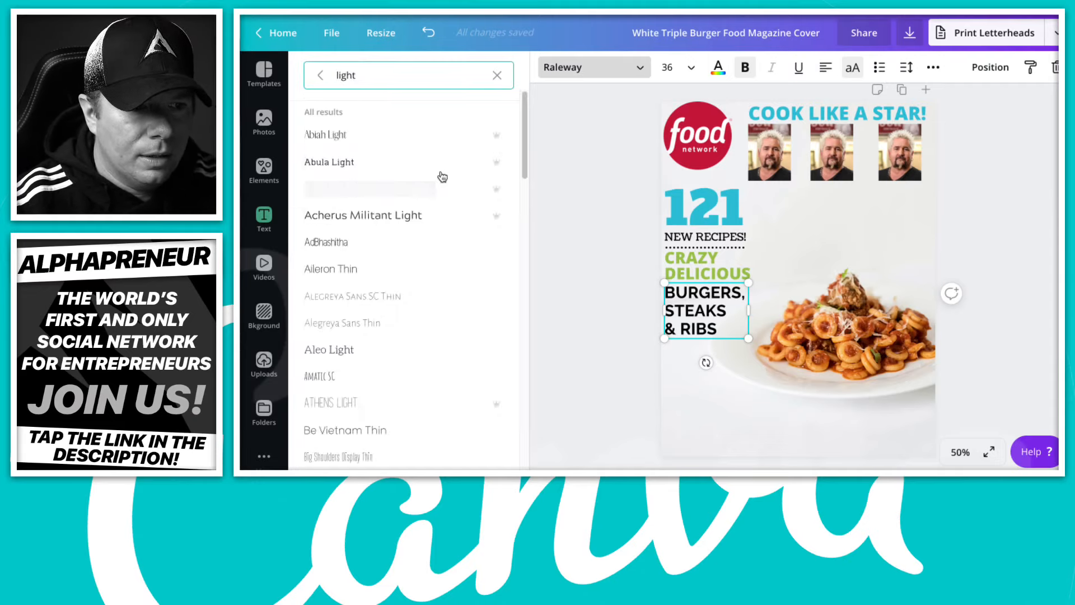
- Try Aileron Thin, Alegreya Sans Thin, Amatic SC, Athens Light, Be Vietnam Thin and Blinker Thin on the "BURGERS, STEAKS & RIBS" text
scroll(440, 185, "down", 1)
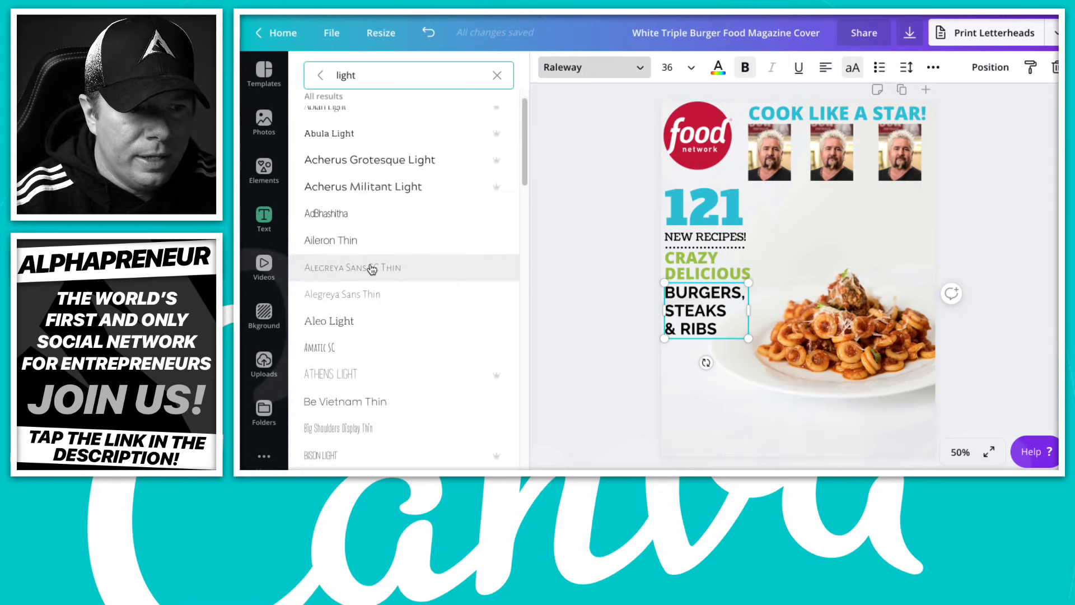
left_click(373, 250)
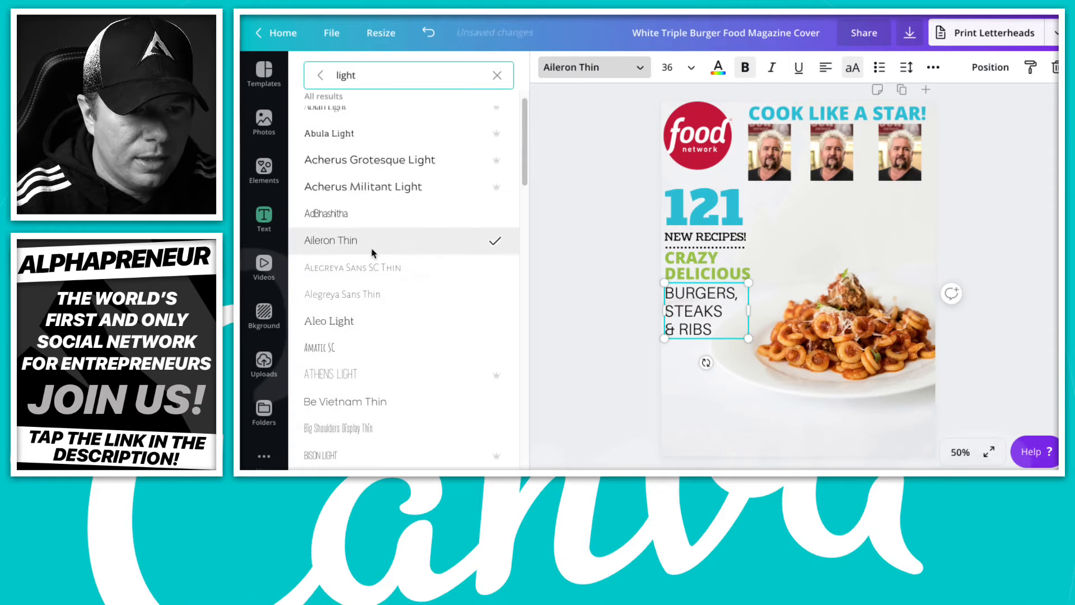
left_click(371, 292)
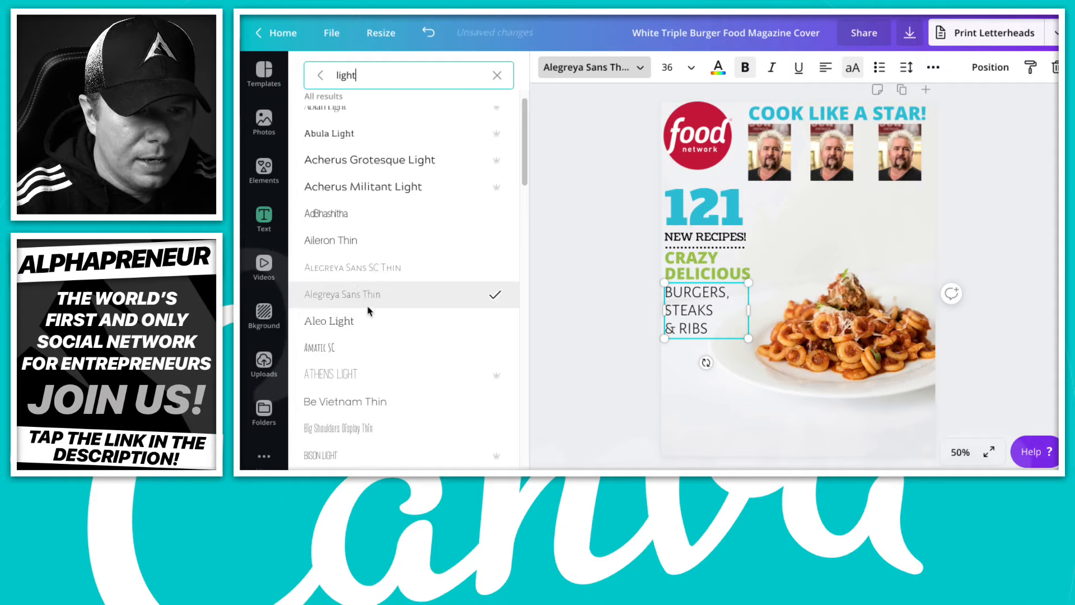
left_click(353, 348)
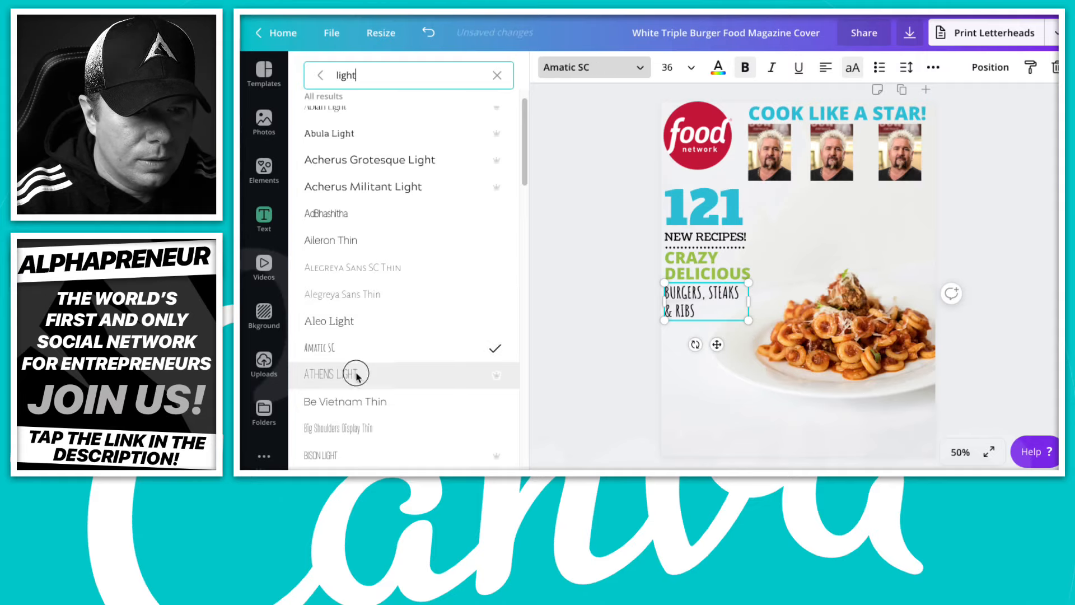
left_click(357, 374)
left_click(357, 345)
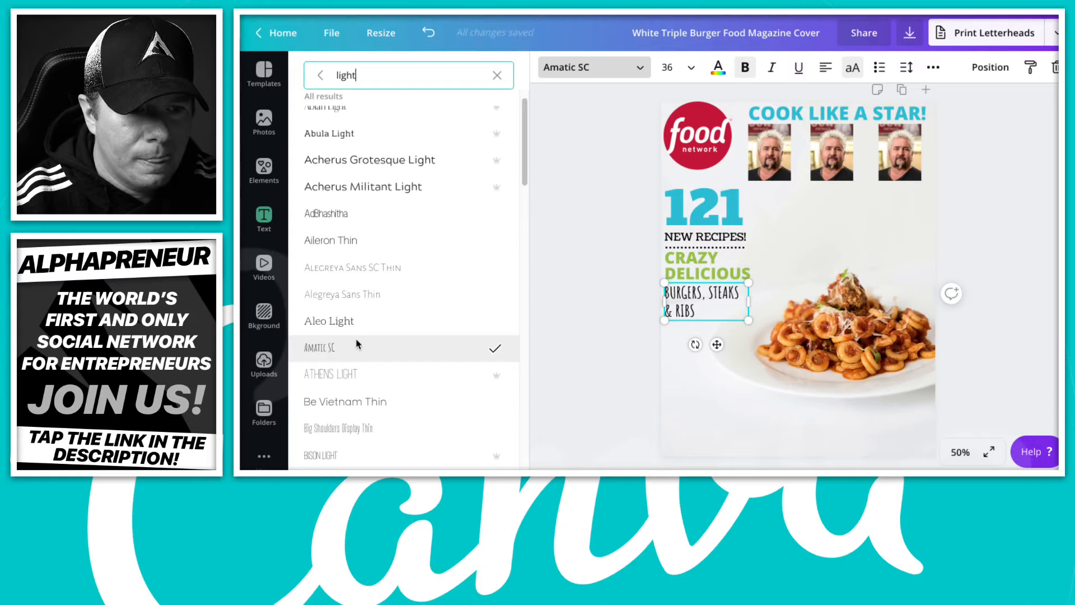
left_click(343, 380)
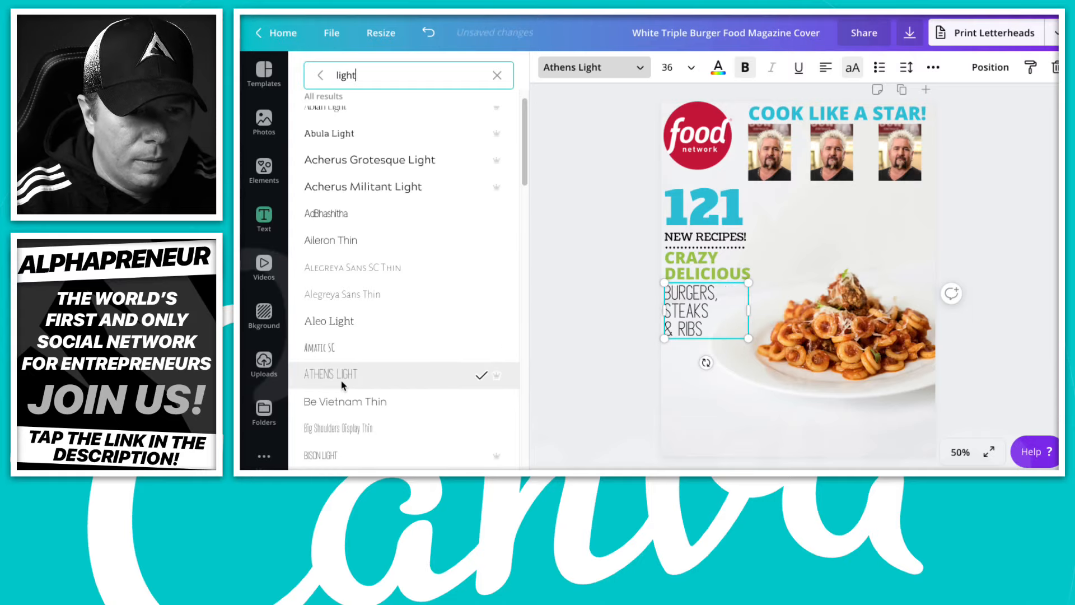
left_click(345, 408)
scroll(351, 401, "down", 2)
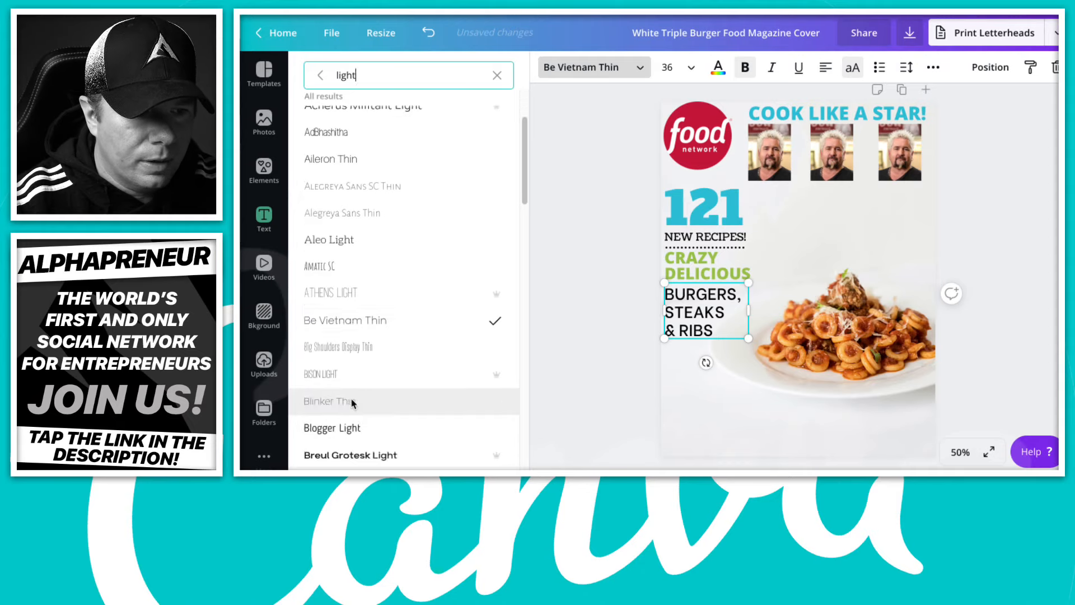
scroll(353, 402, "up", 1)
left_click(369, 444)
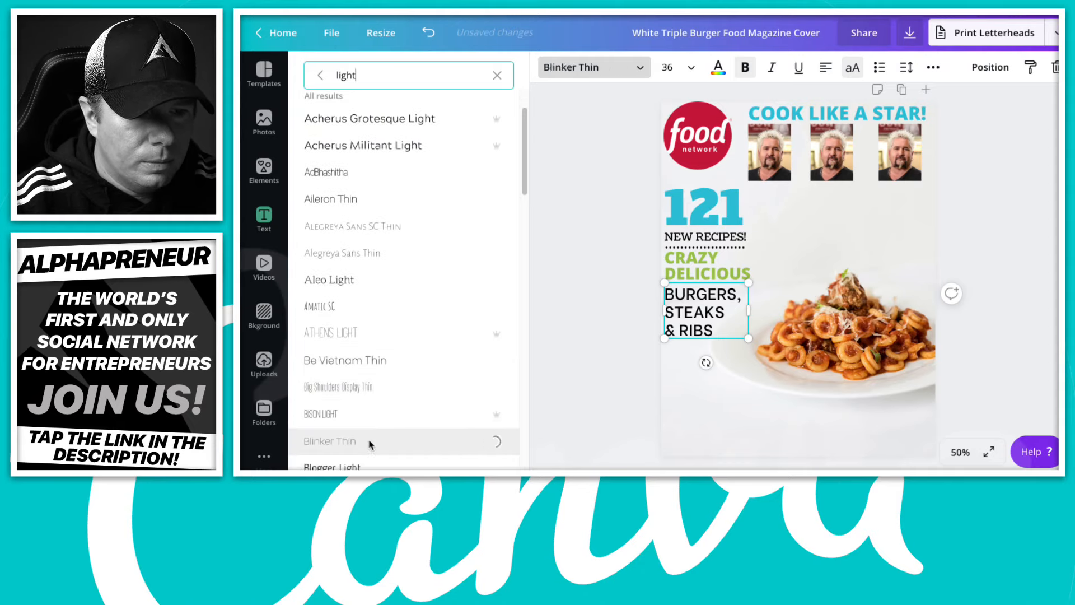
- Compare Aileron Thin once more, then set "BURGERS, STEAKS & RIBS" in Alegreya Sans Thin at size 42
scroll(360, 309, "up", 1)
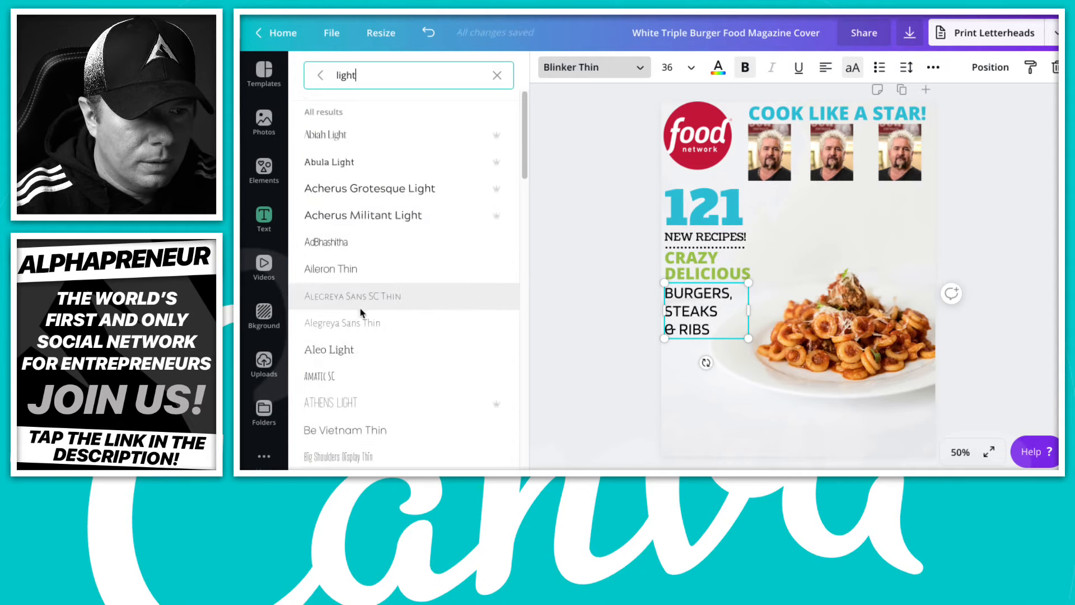
left_click(382, 272)
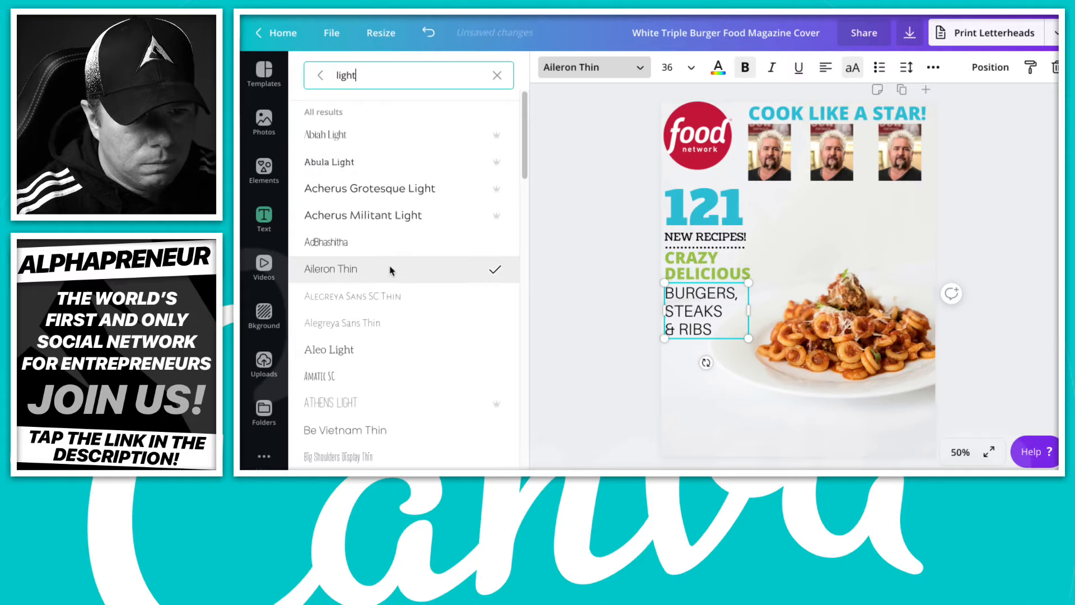
left_click(391, 324)
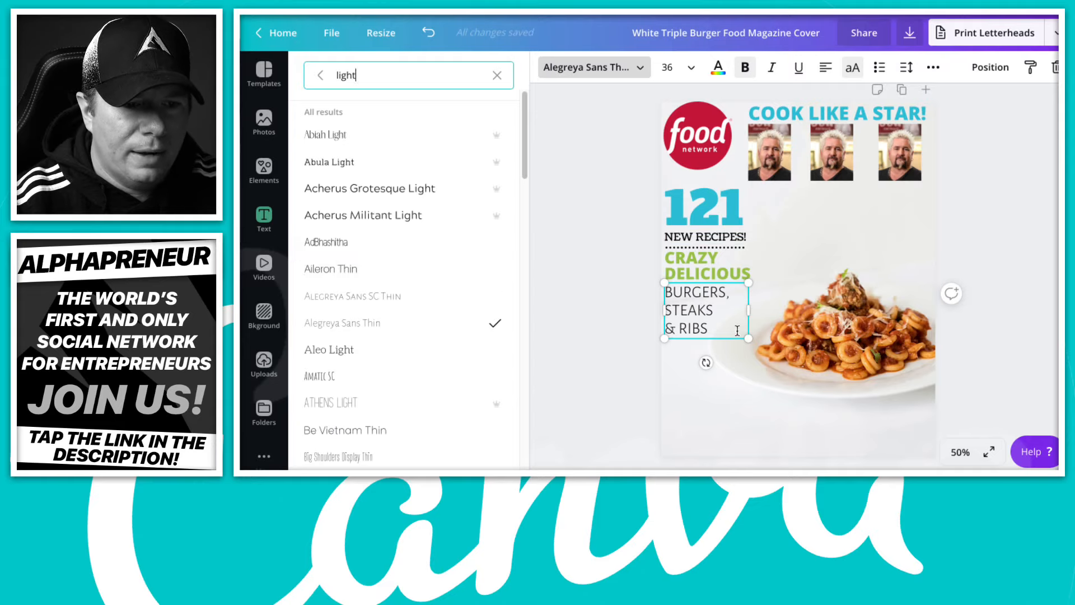
triple_click(718, 318)
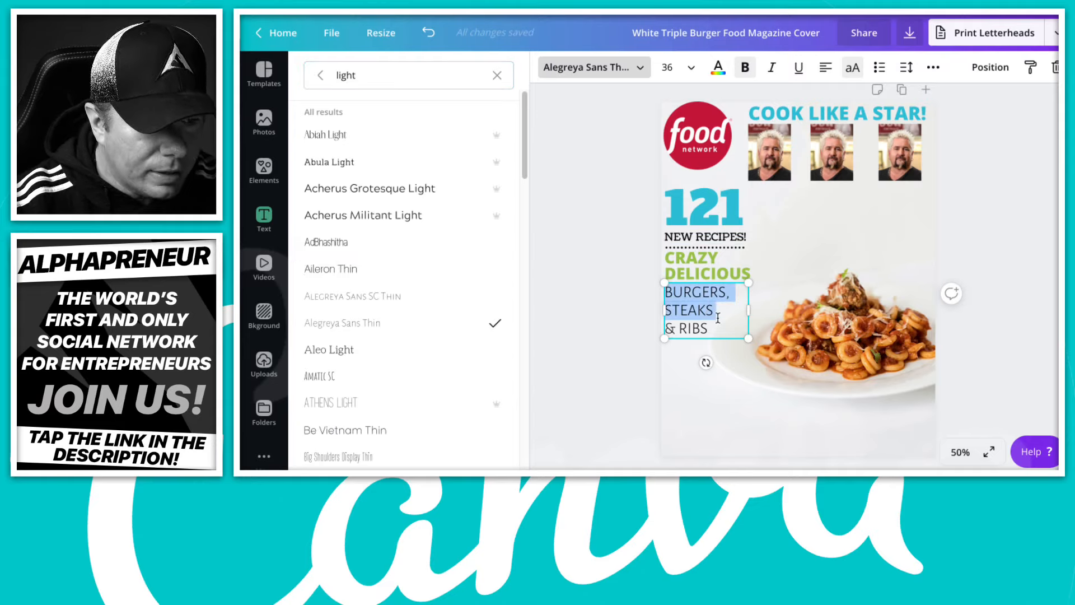
triple_click(713, 315)
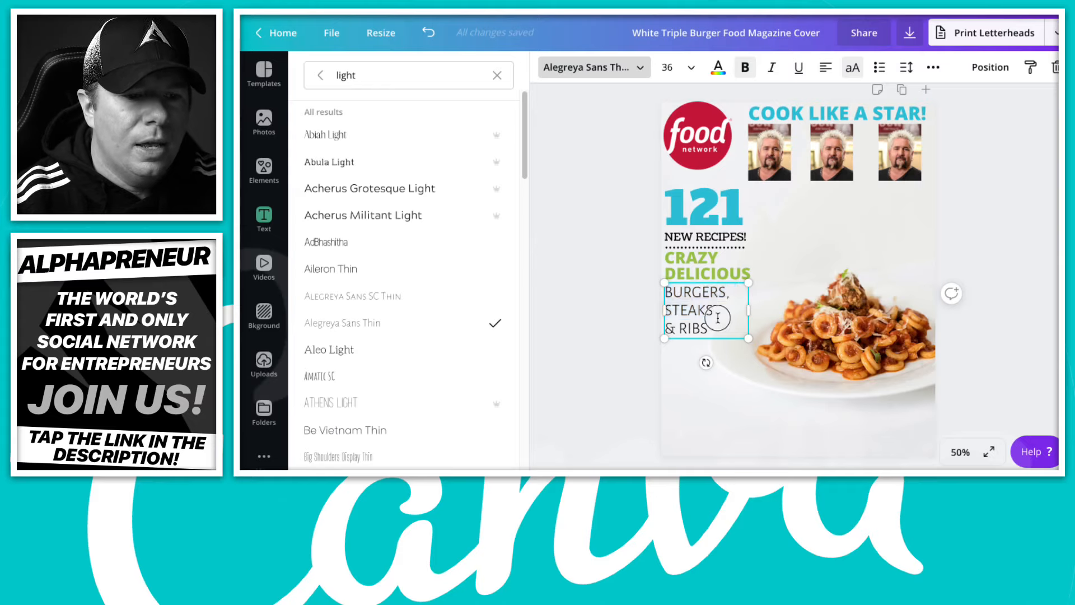
left_click(683, 72)
left_click(700, 250)
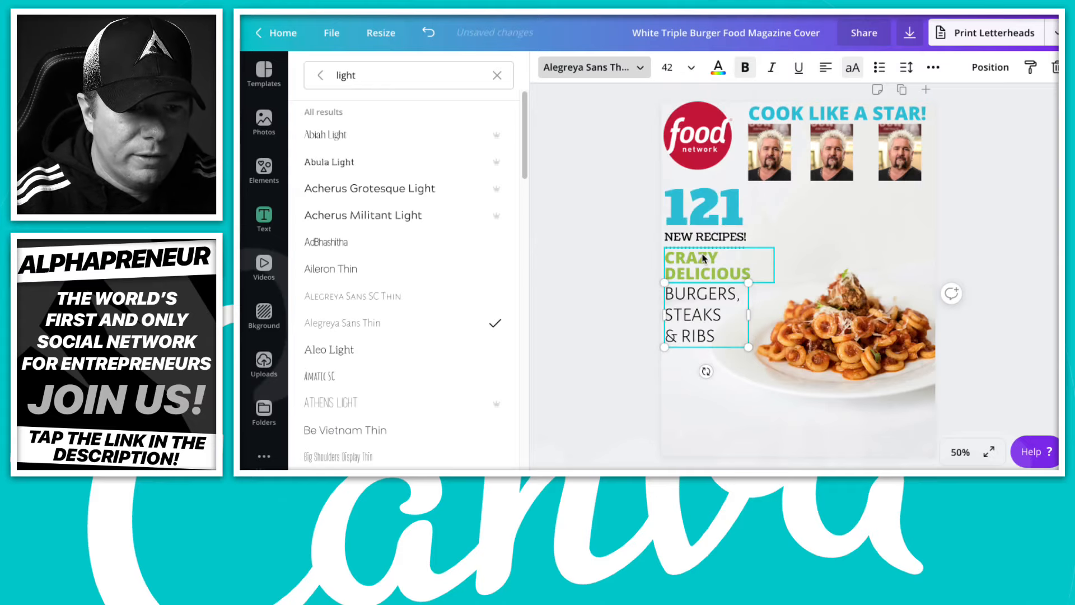
left_click(585, 306)
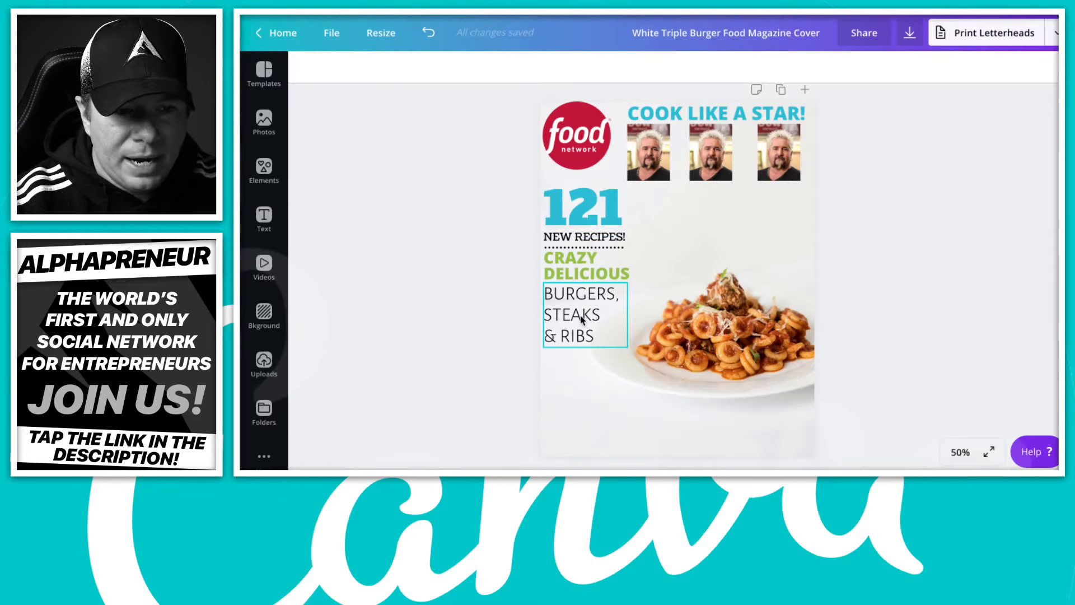
- Tighten the line height of the whole "BURGERS, STEAKS & RIBS" text to 0.87
left_click(581, 318)
triple_click(582, 317)
key("ctrl+a")
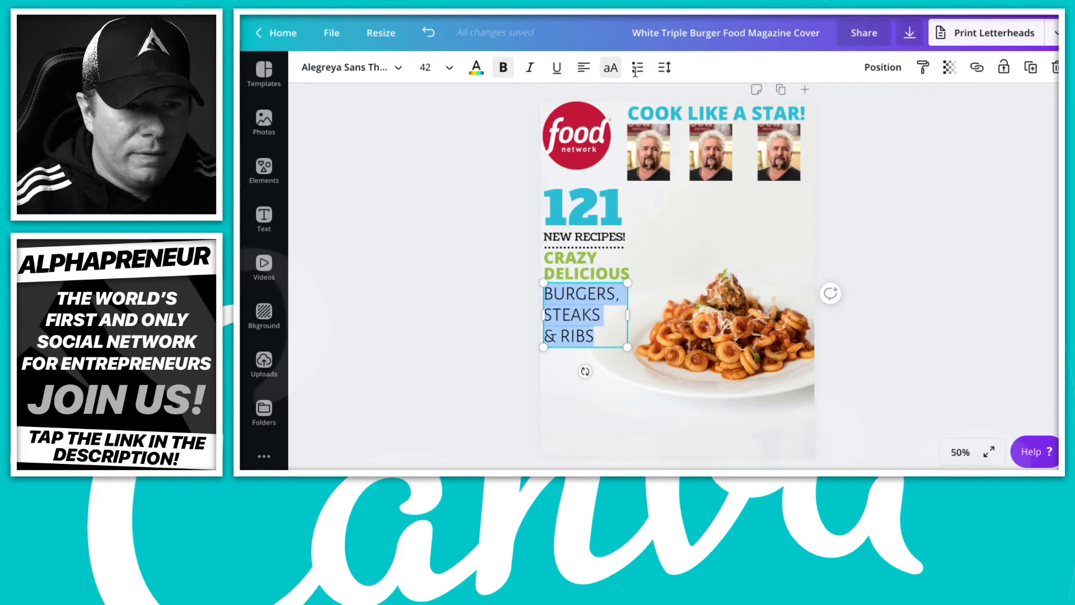
left_click(664, 68)
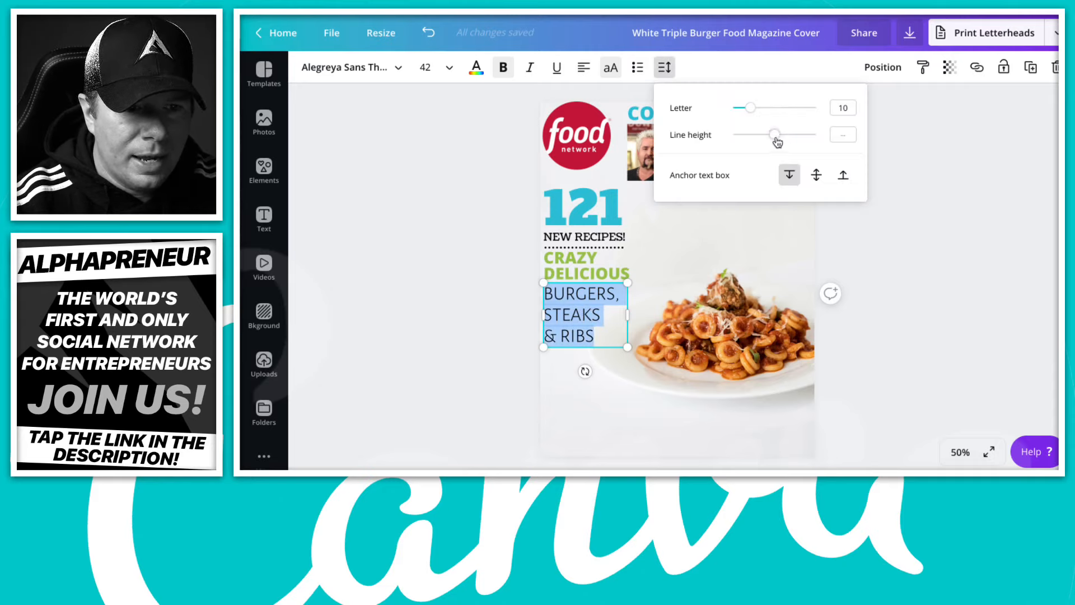
left_click_drag(775, 135, 746, 139)
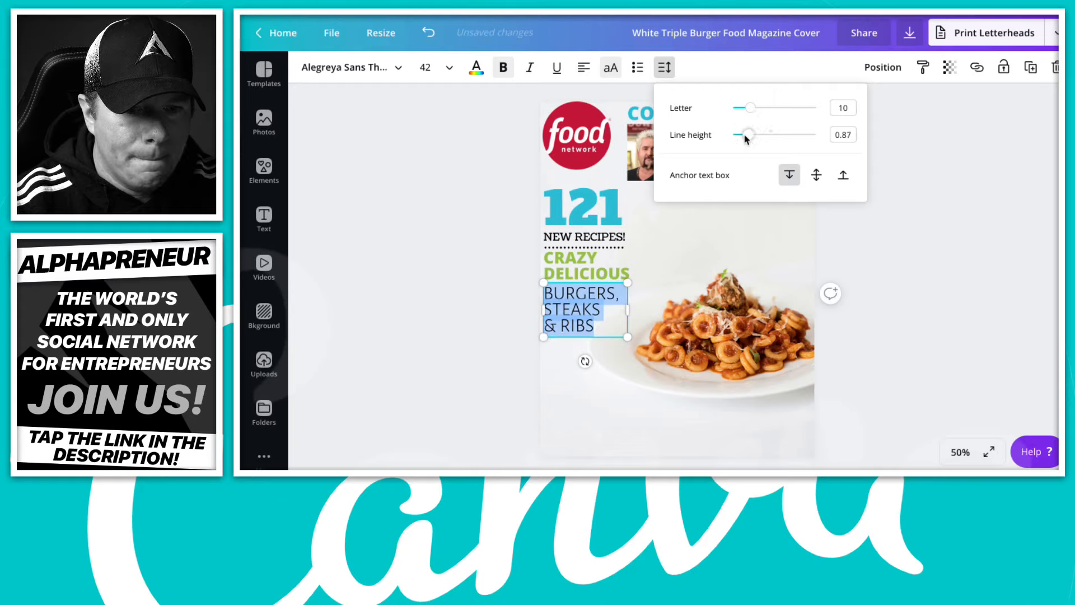
left_click(507, 310)
left_click(570, 315)
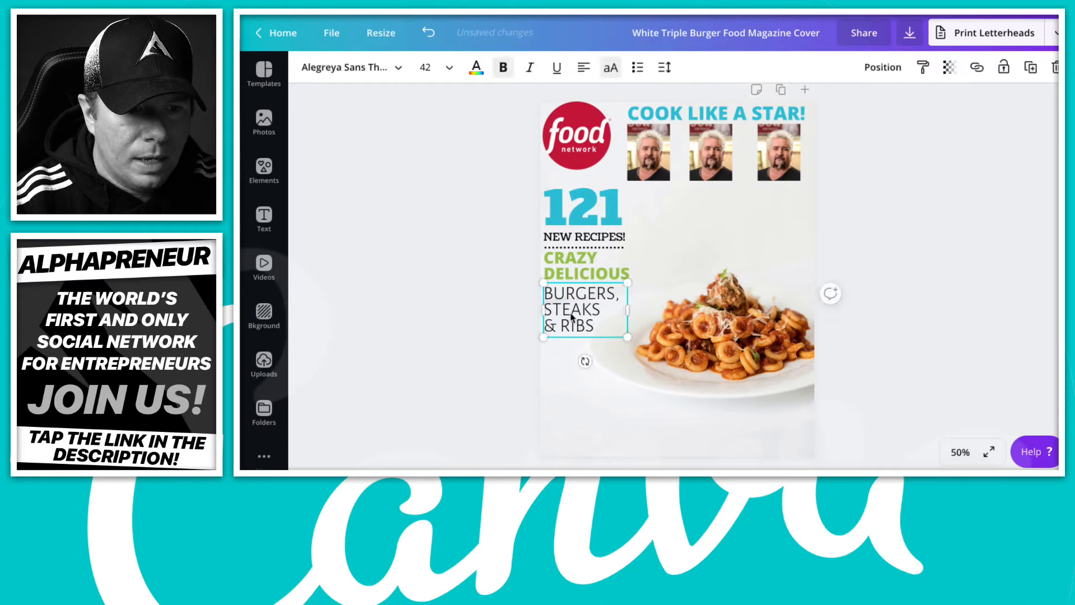
- Try font size 36 on the "BURGERS, STEAKS & RIBS" text, then return it to 42
left_click(570, 315)
left_click(444, 75)
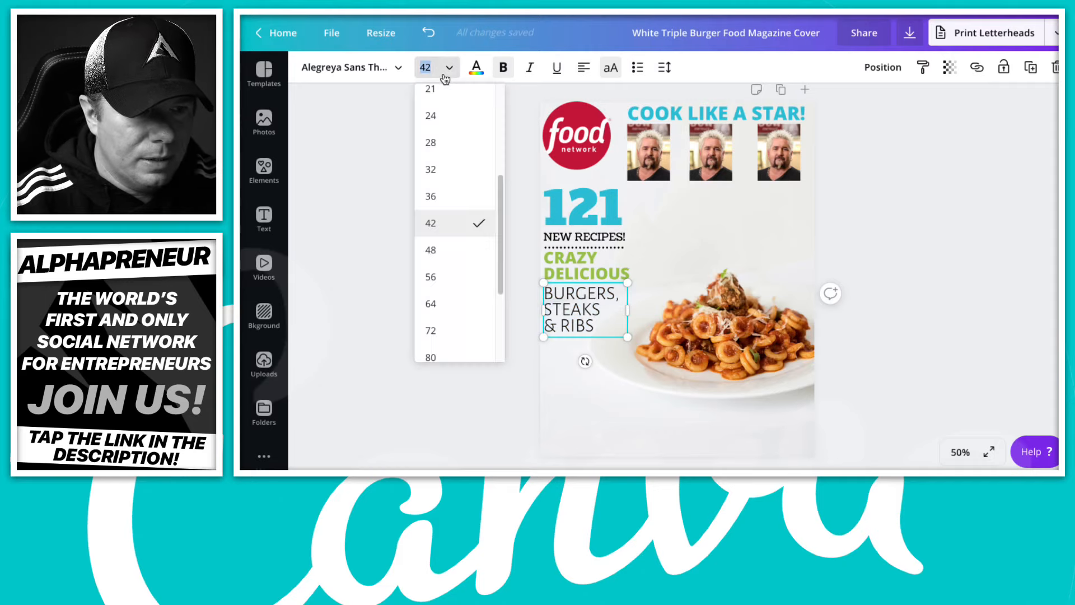
left_click(444, 197)
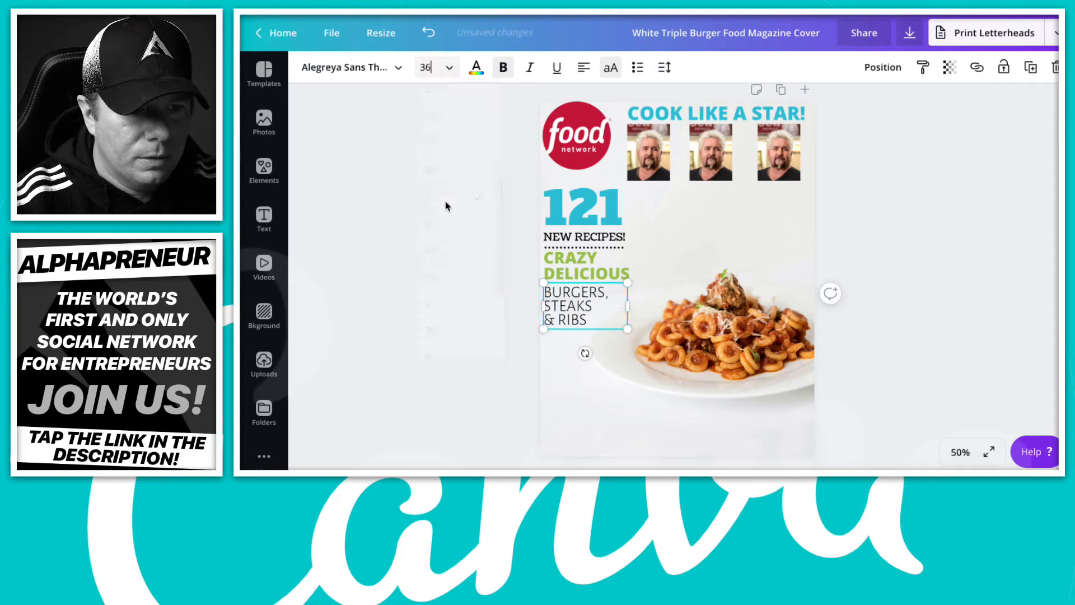
left_click(447, 68)
left_click(430, 250)
left_click(379, 258)
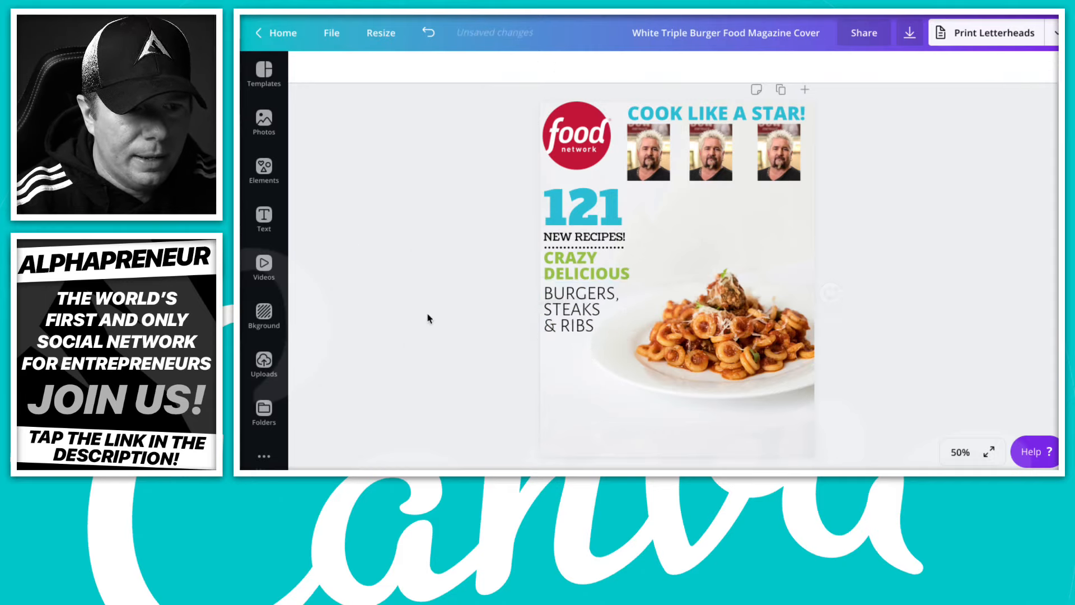
- Nudge the "BURGERS, STEAKS & RIBS" text slightly up, closer to "CRAZY DELICIOUS", and deselect it
left_click(568, 324)
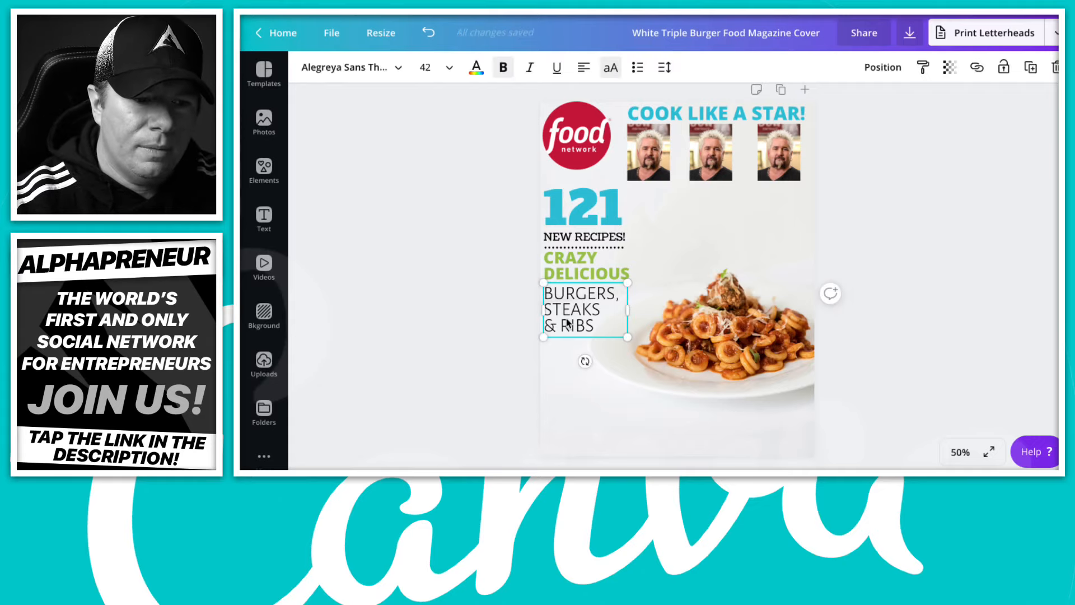
left_click_drag(567, 323, 567, 323)
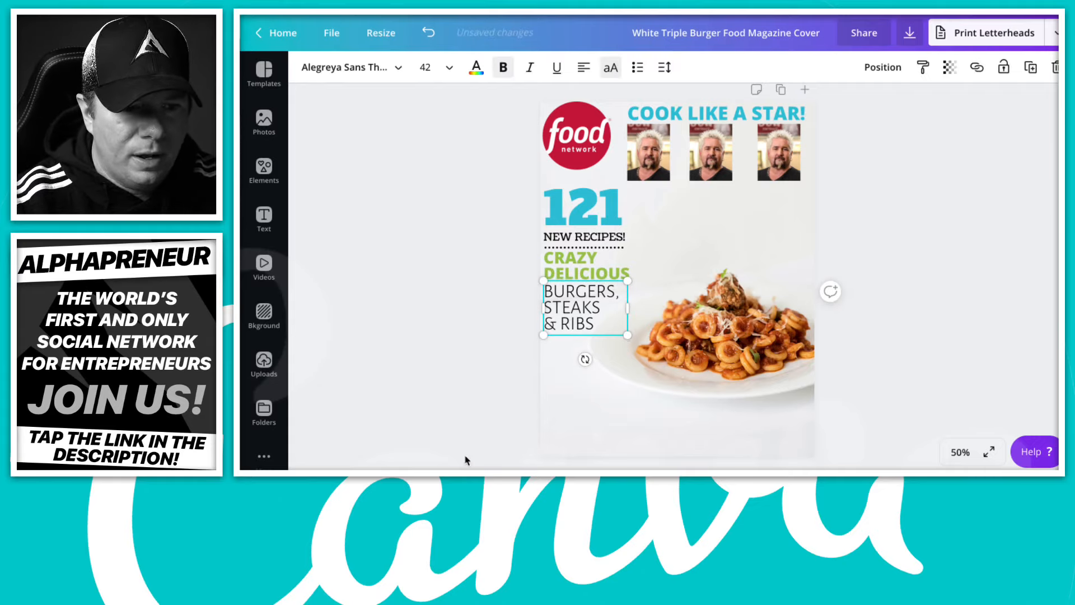
left_click(367, 372)
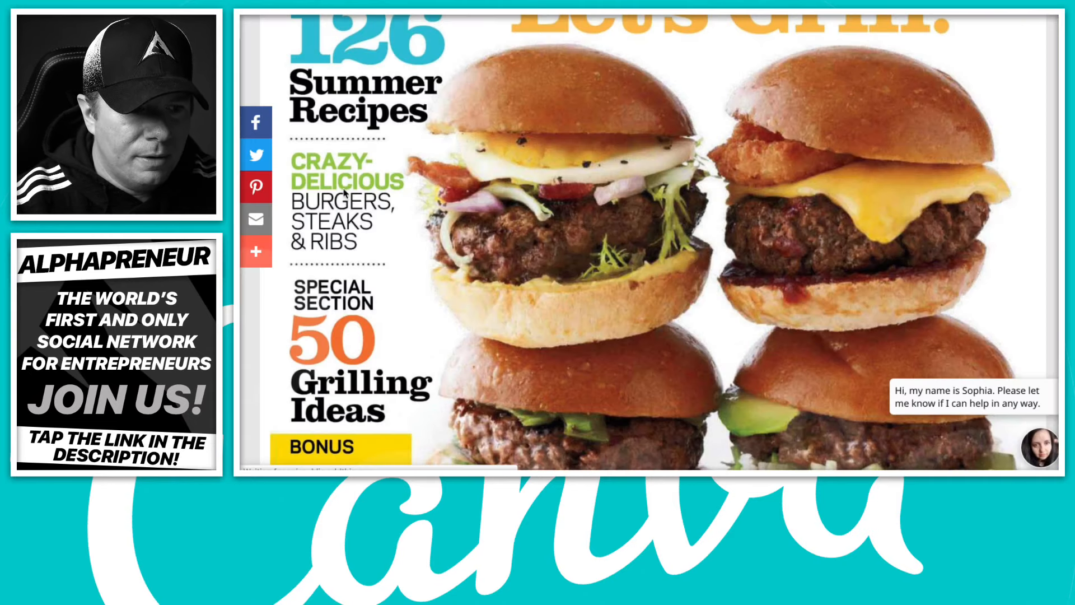
- Examine the headline stack on the reference magazine cover, from the "CRAZY-DELICIOUS" block down to the "BONUS" section
scroll(344, 194, "down", 3)
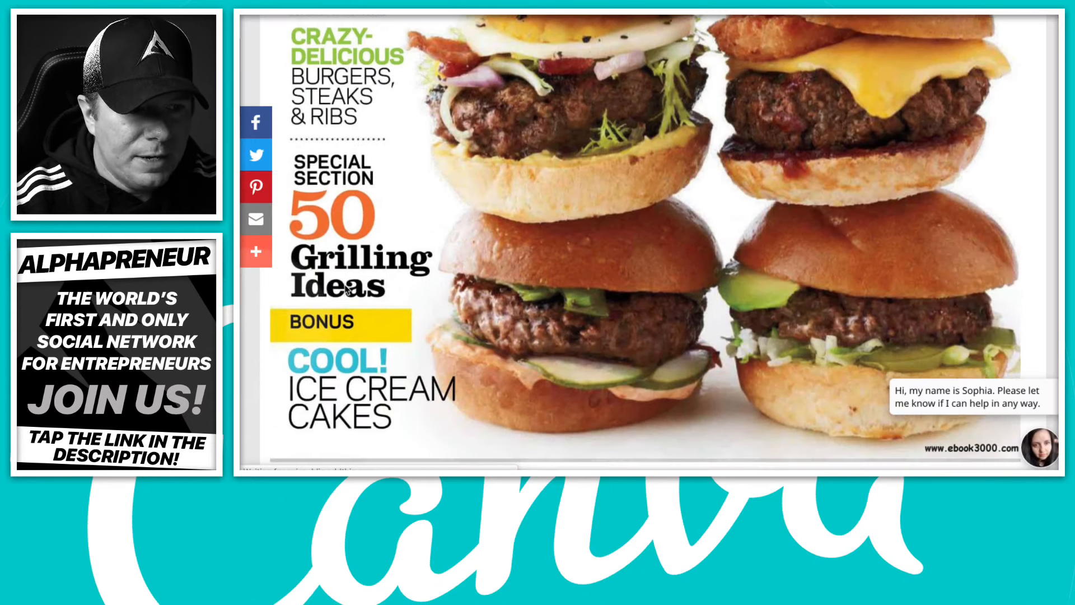
scroll(379, 212, "up", 2)
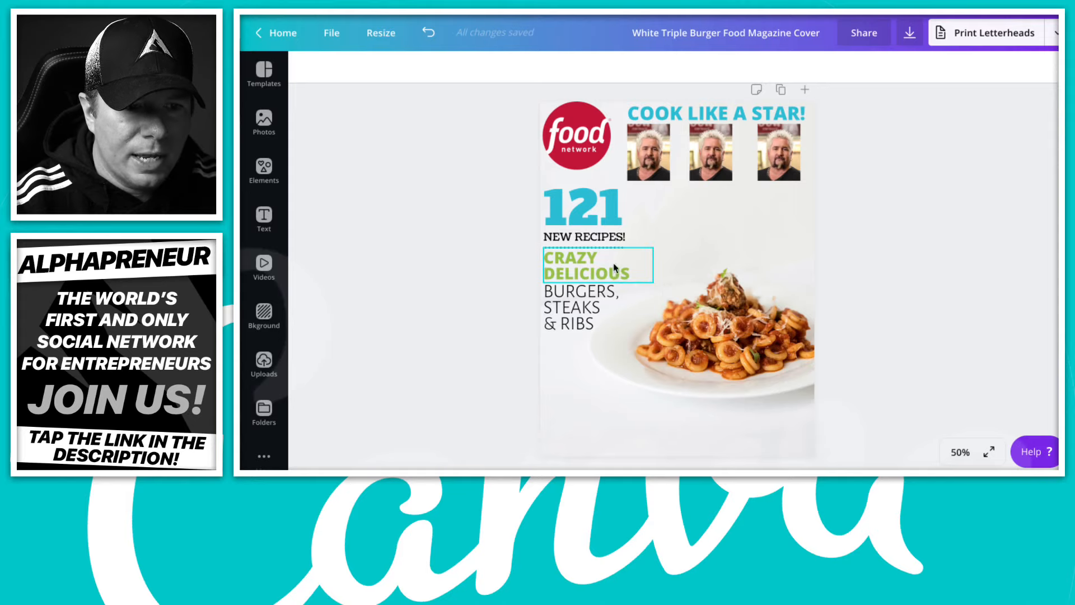
- Duplicate the dotted divider under NEW RECIPES! and place the copy below the BURGERS, STEAKS & RIBS text
left_click(616, 247)
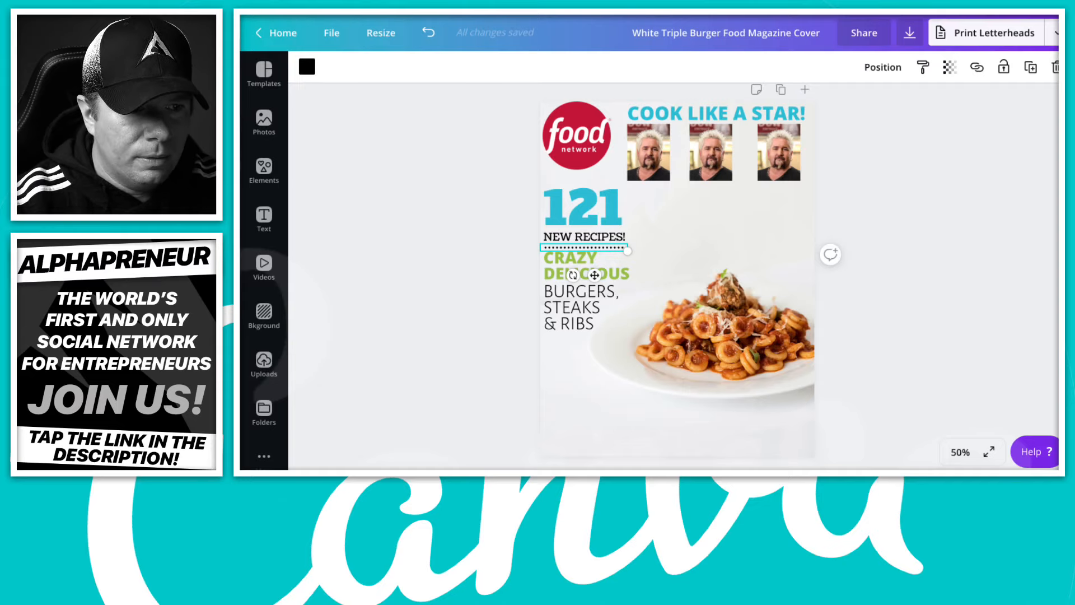
left_click(1029, 68)
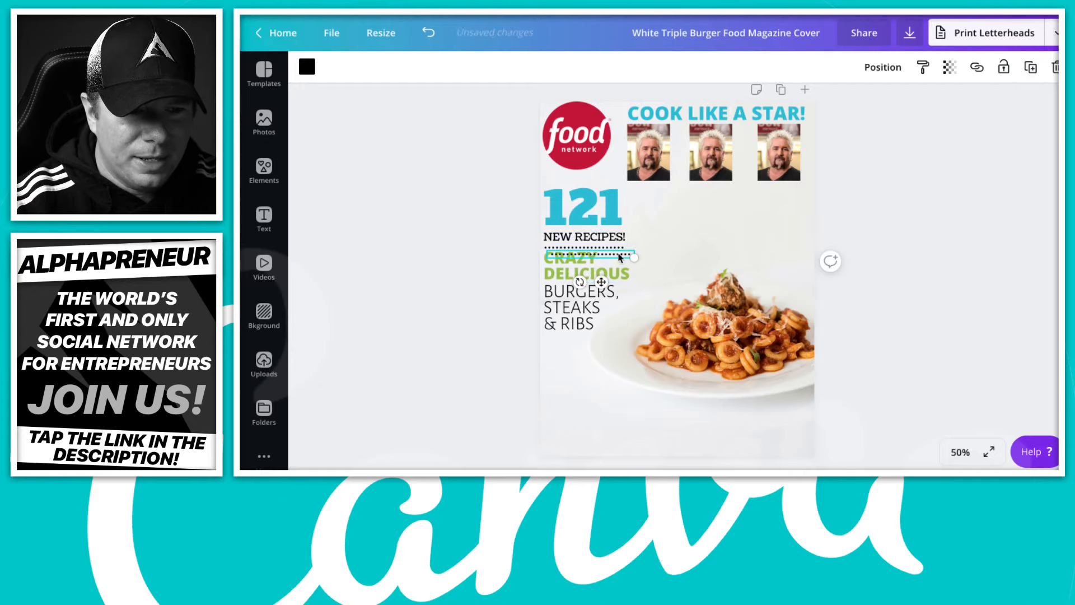
left_click_drag(619, 252, 613, 345)
- Move the CRAZY DELICIOUS and BURGERS, STEAKS & RIBS texts slightly down to space them between the two dotted dividers
left_click(576, 260)
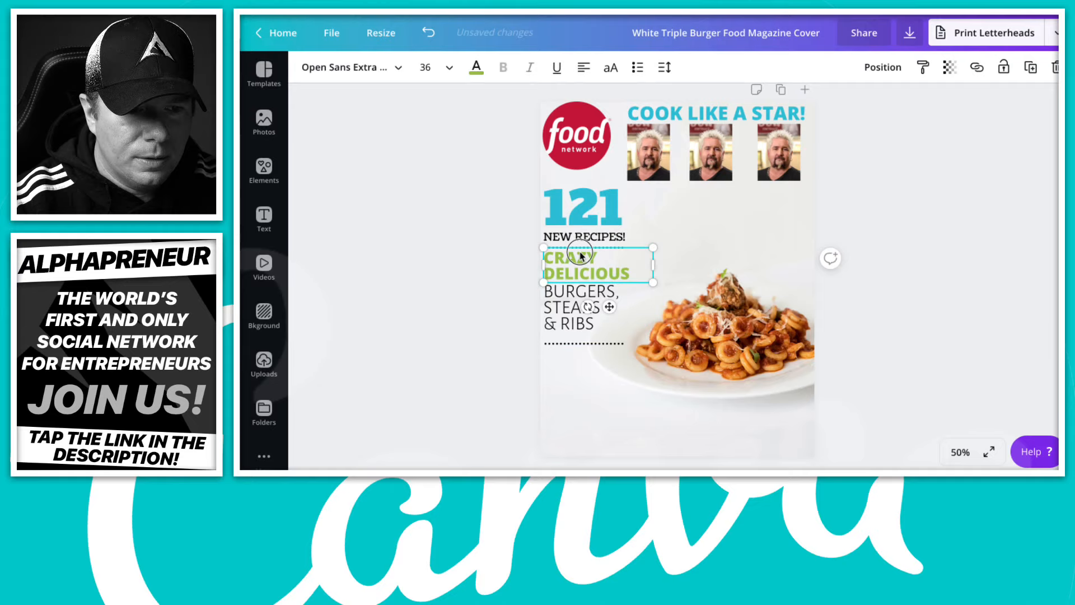
left_click(569, 301)
left_click_drag(566, 272, 565, 306)
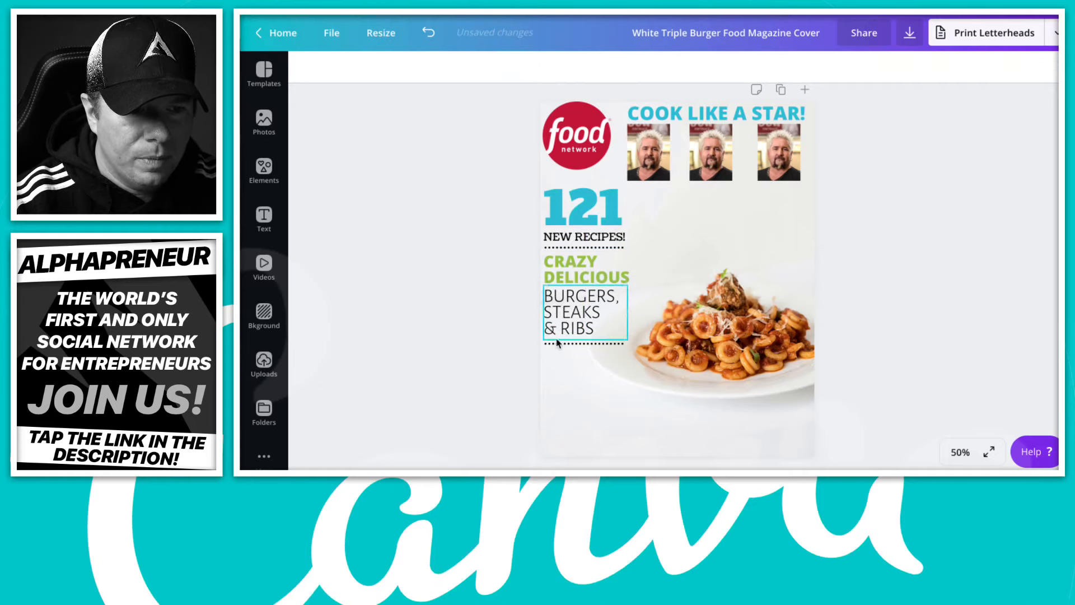
left_click(507, 412)
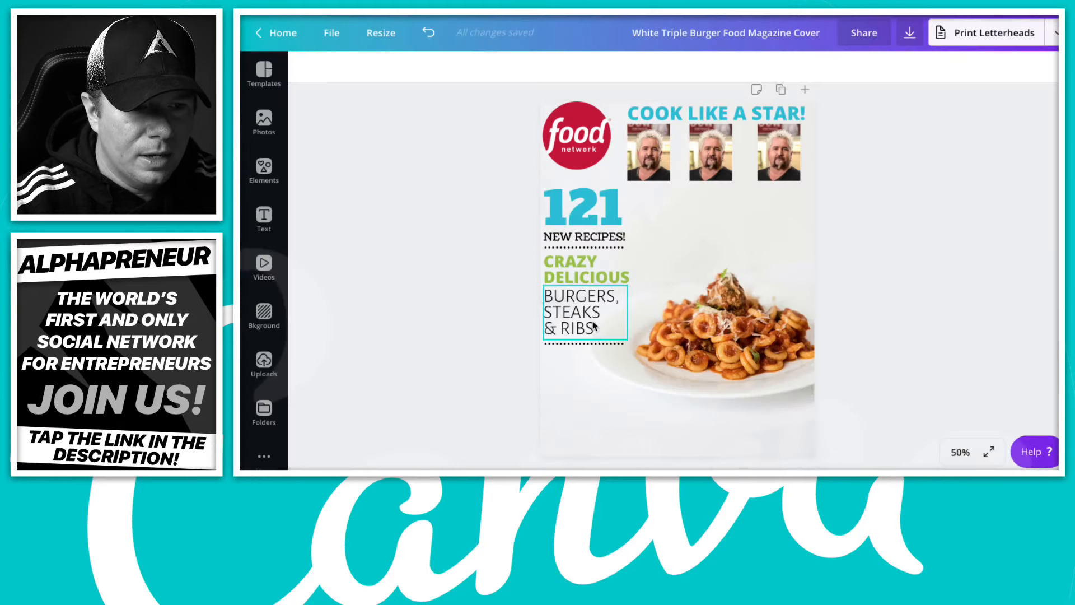
- Duplicate the BURGERS, STEAKS & RIBS text below the lower dotted divider and replace the copy's wording with "SPECIAL EDITION!"
left_click(577, 318)
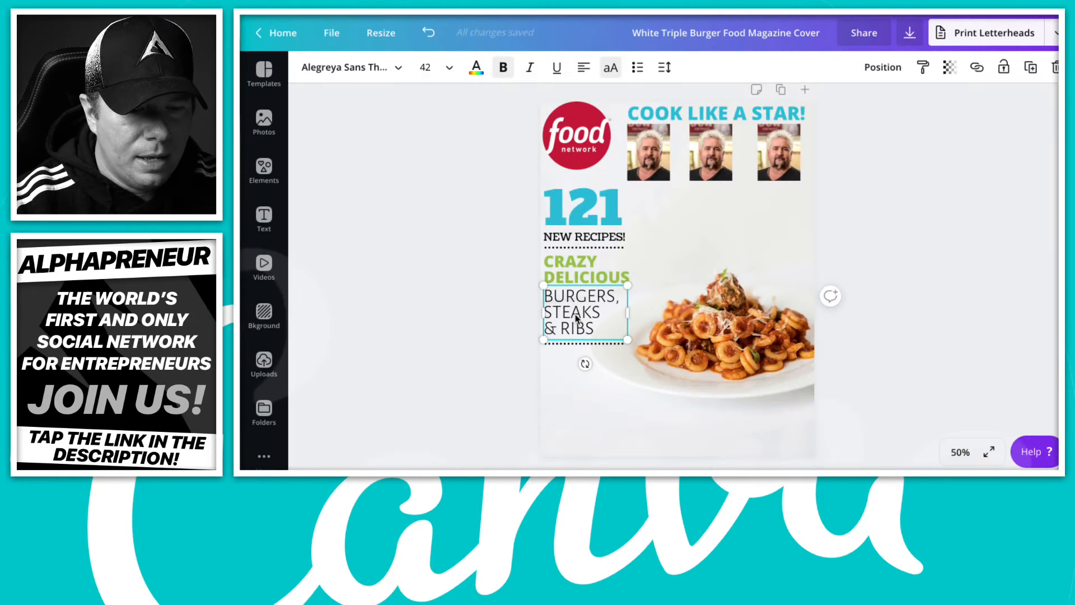
key("ctrl+d")
left_click_drag(577, 318, 574, 369)
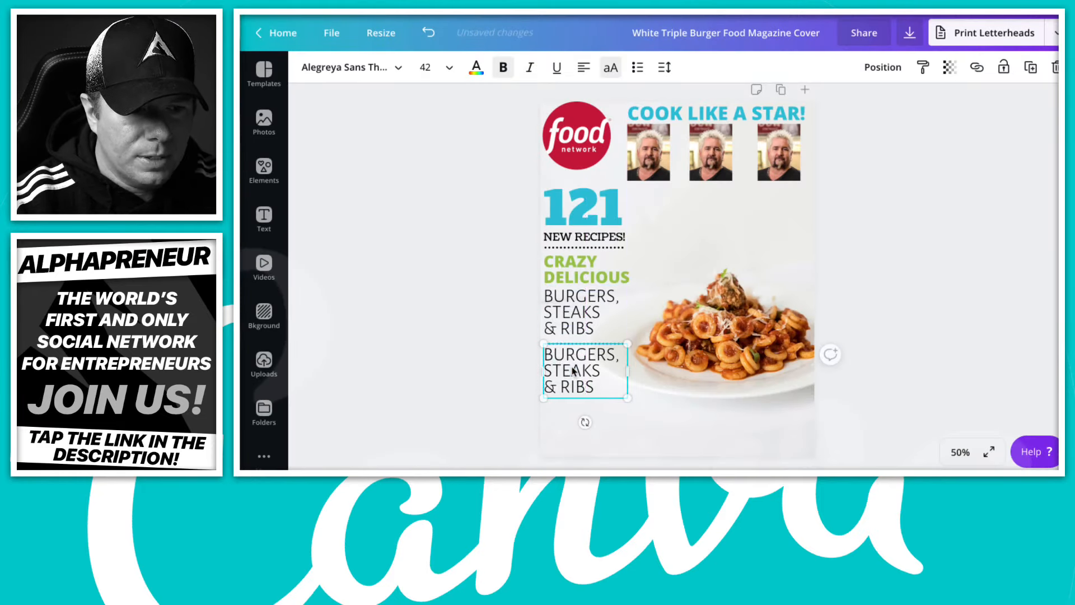
double_click(574, 369)
type("SPE")
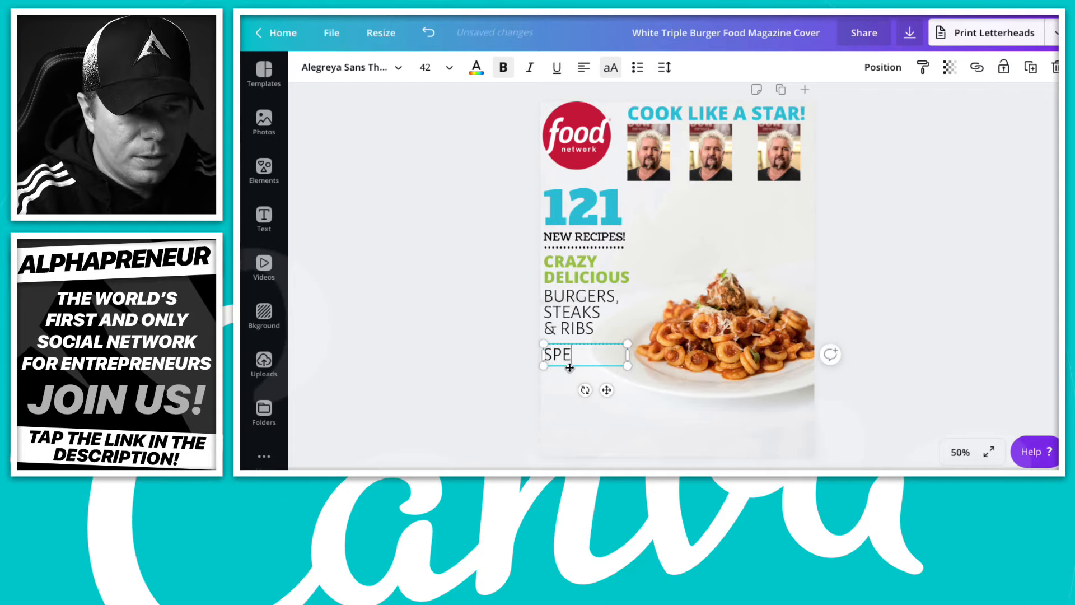
type("CIAL EDITION!")
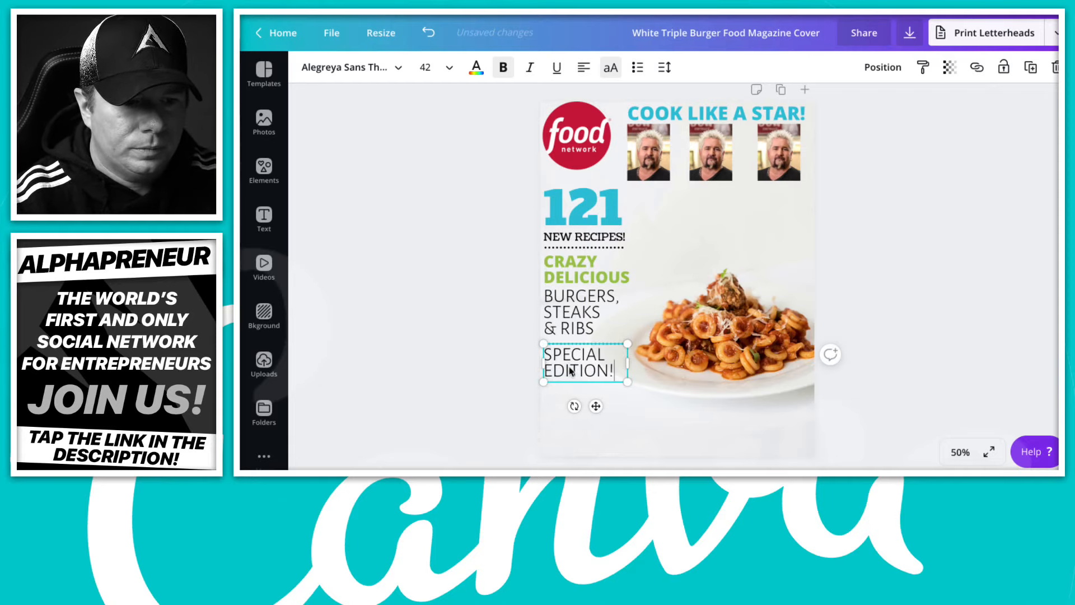
- Search the fonts for "BOLD" and apply Alegreya Sans Bold to the SPECIAL EDITION! text
key("ctrl+a")
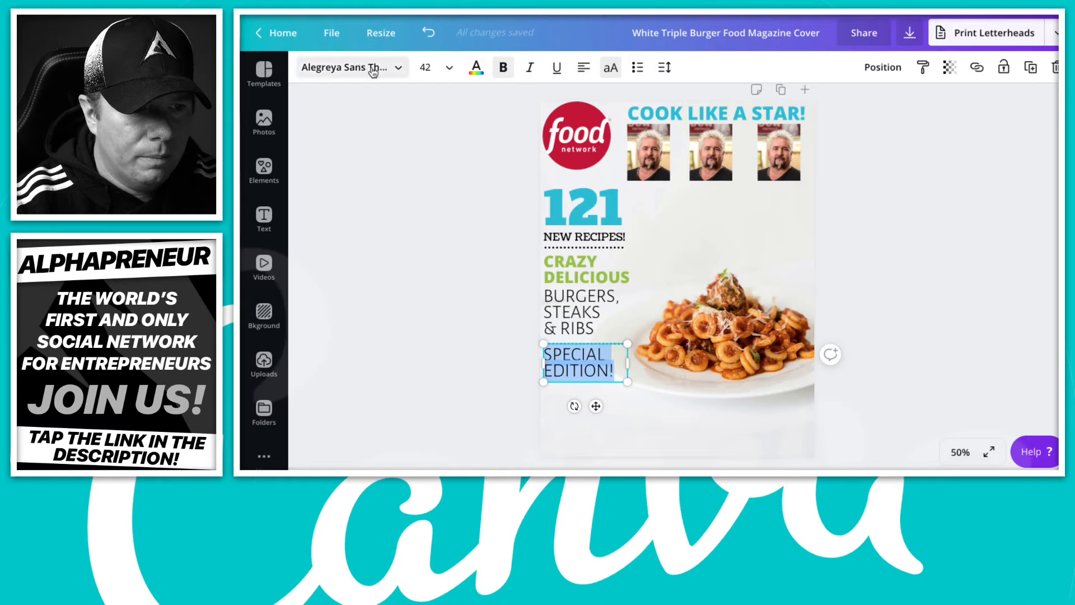
left_click(374, 71)
left_click(373, 73)
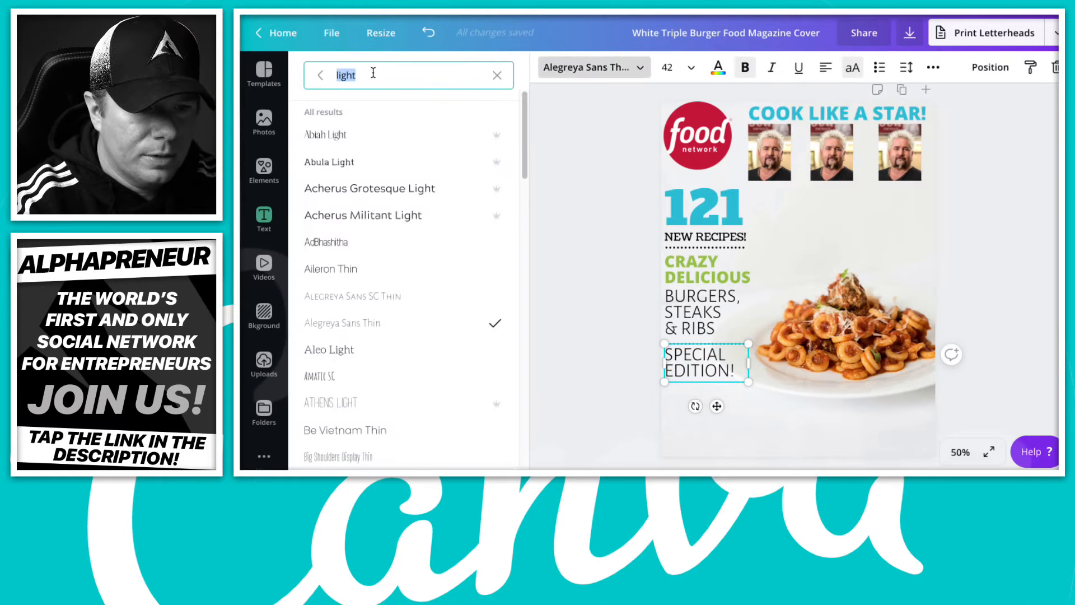
type("BOLD")
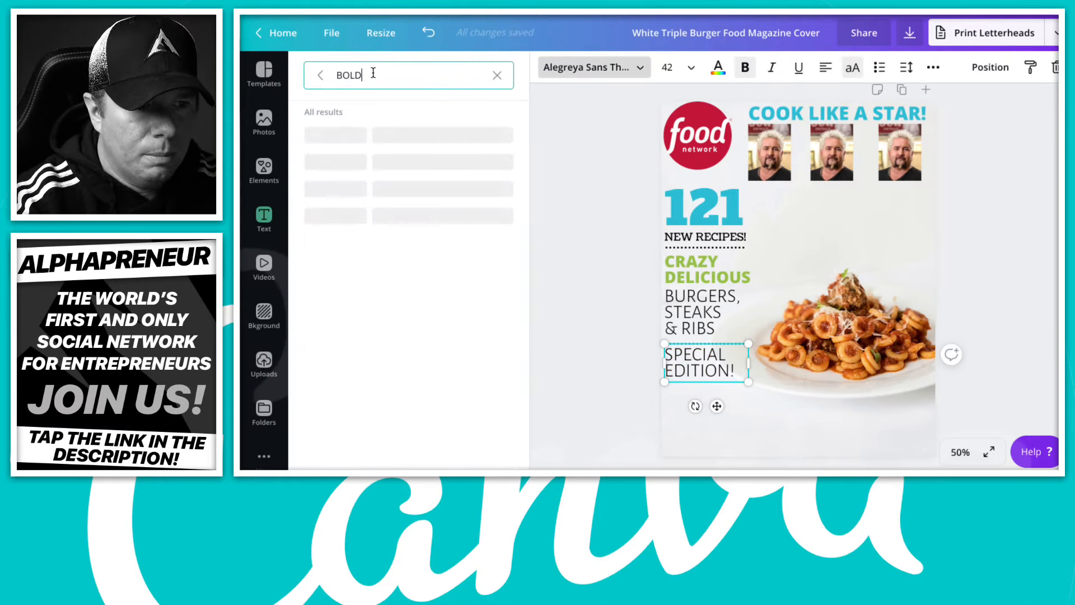
scroll(398, 308, "down", 3)
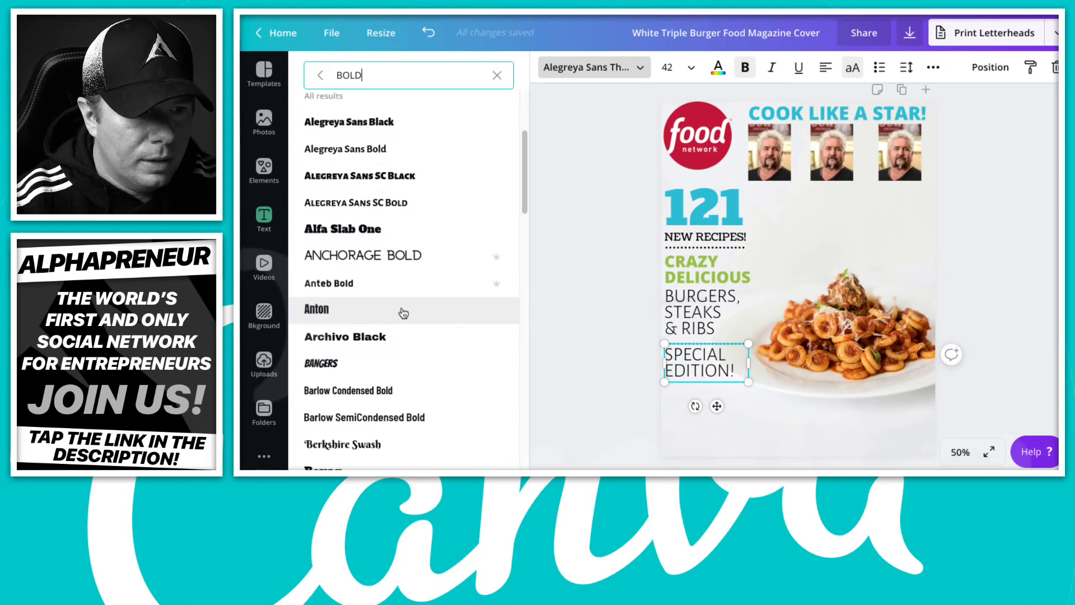
left_click(381, 161)
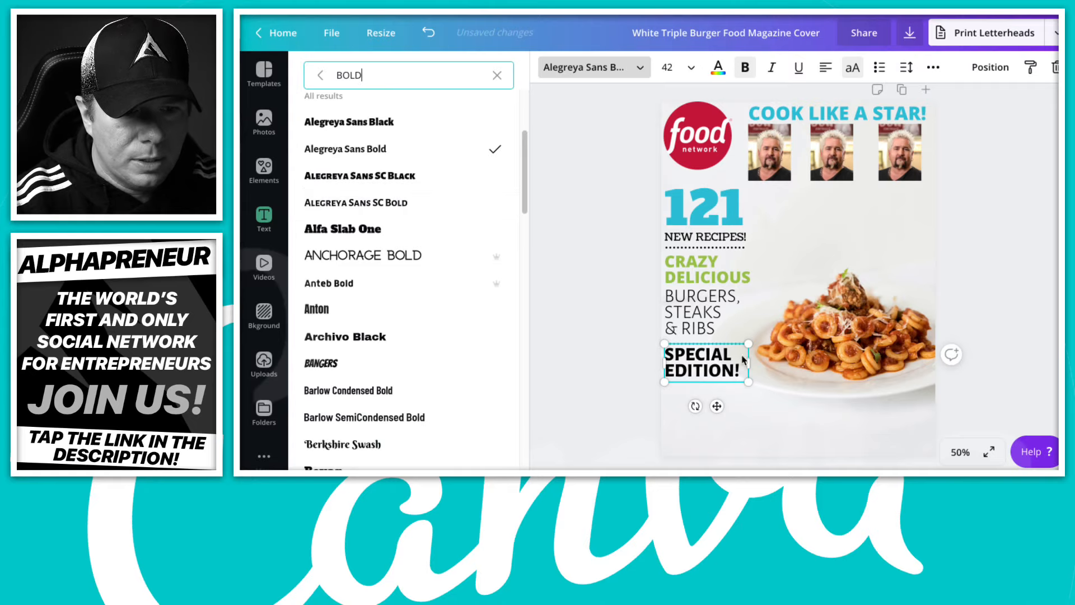
- Reduce the SPECIAL EDITION! text's font size to 28, then to 24
triple_click(718, 359)
left_click(667, 67)
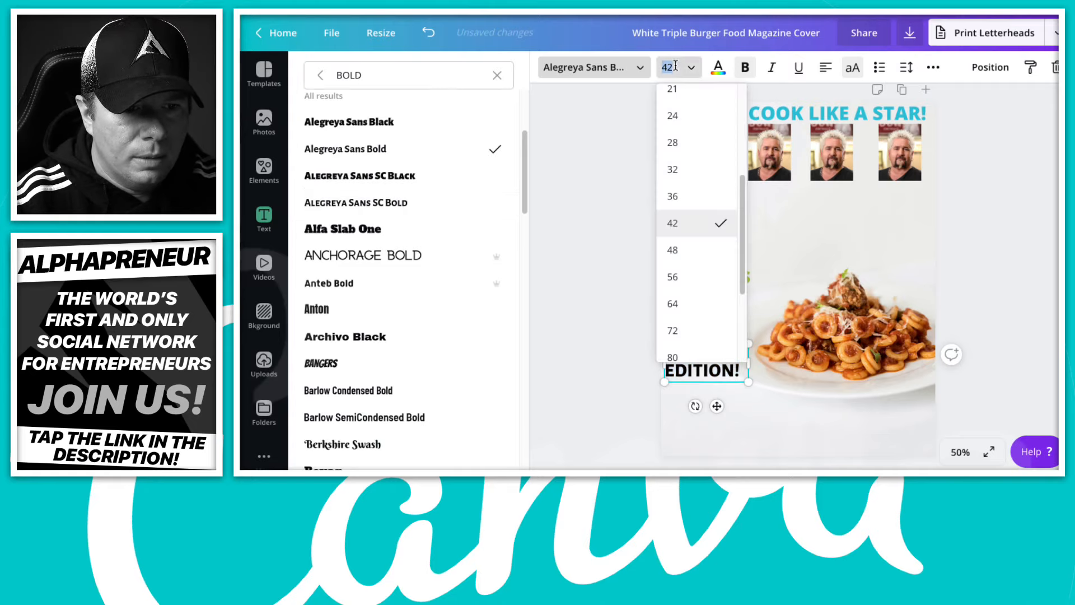
left_click(688, 141)
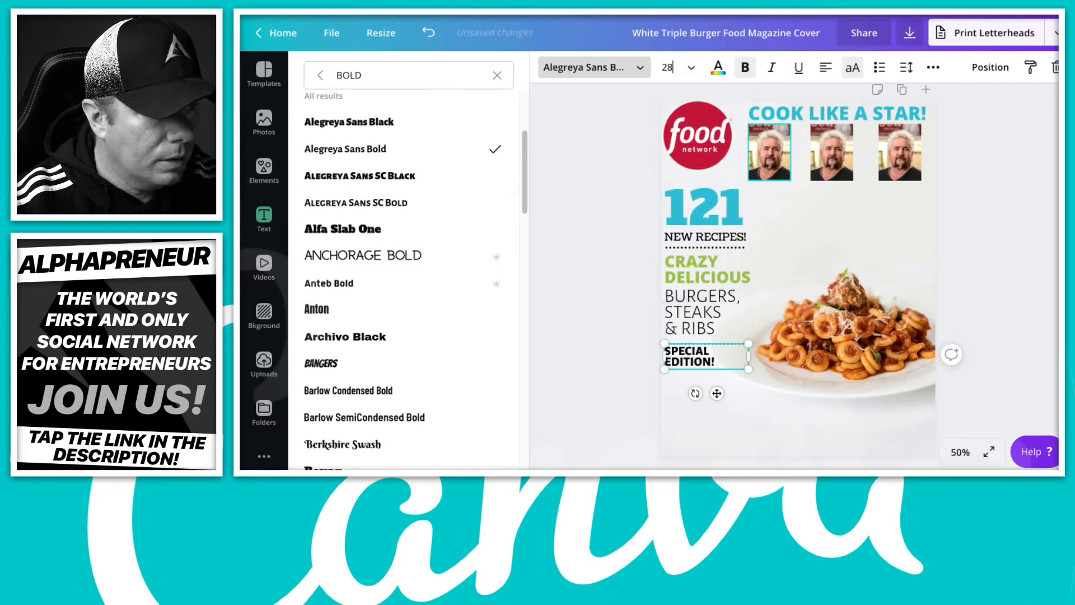
left_click(667, 67)
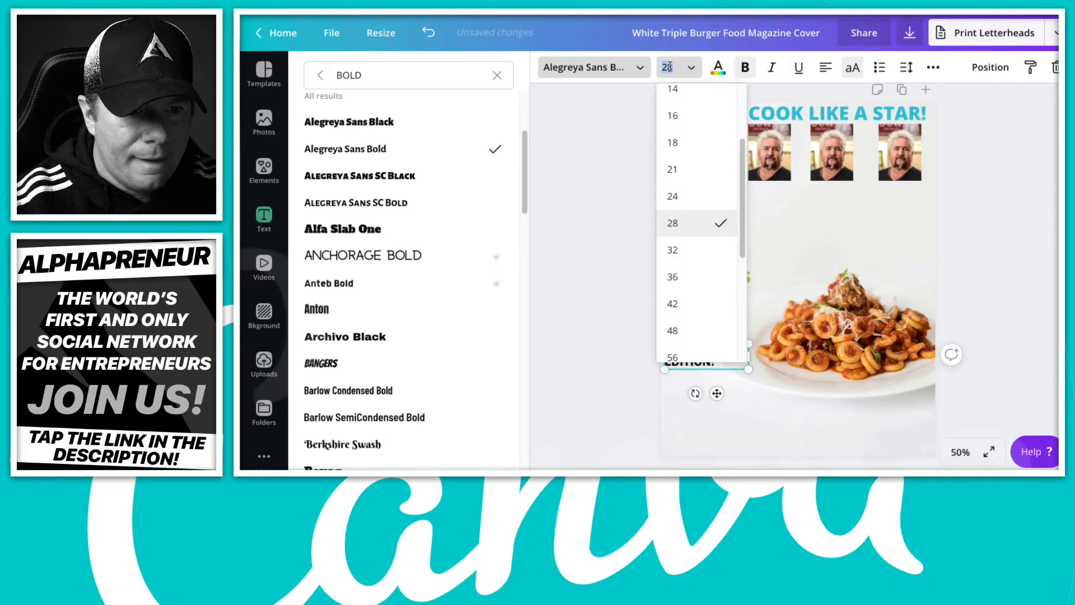
left_click(676, 196)
left_click(565, 375)
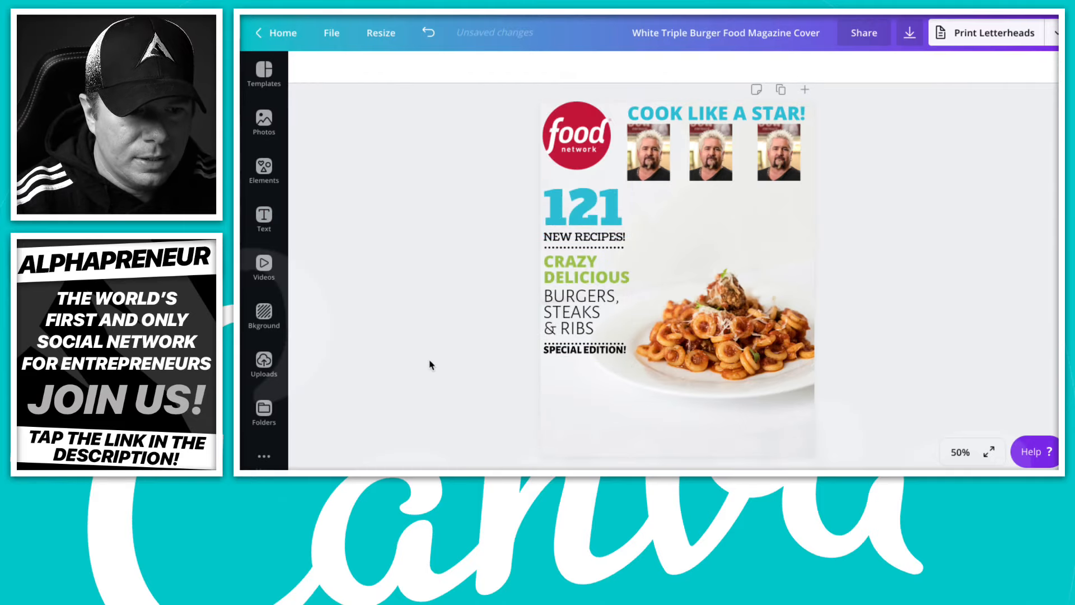
- Move the SPECIAL EDITION! text slightly down to leave a gap below the lower dotted divider
left_click(573, 351)
mouse_move(572, 352)
left_mouse_down()
mouse_move(573, 367)
mouse_move(571, 356)
left_mouse_up()
left_click(454, 354)
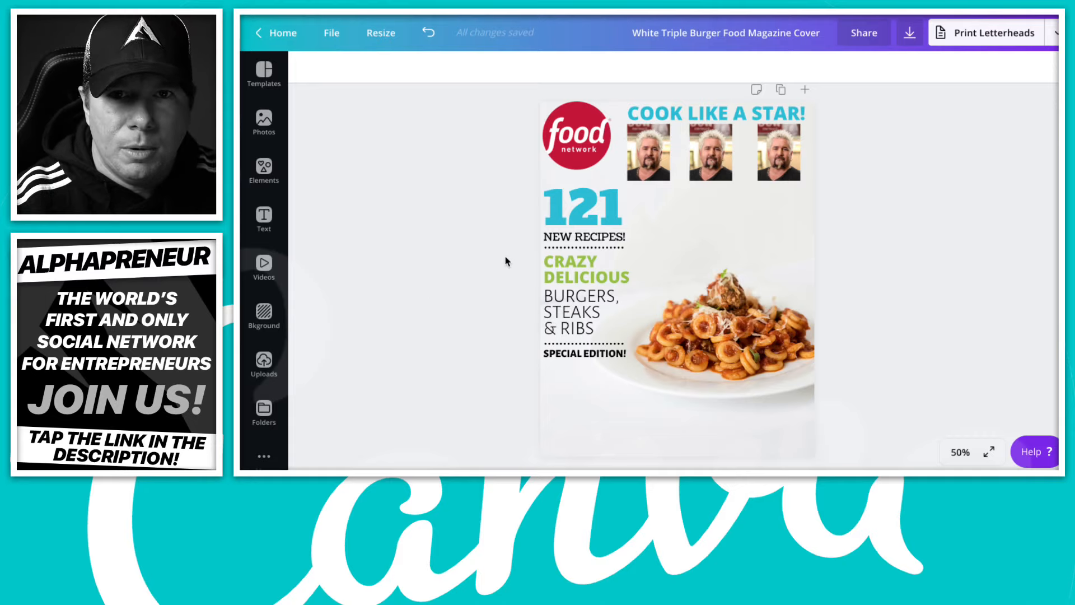
- Break SPECIAL EDITION! onto two lines like the reference magazine cover and set its font size to 32
scroll(485, 269, "down", 1)
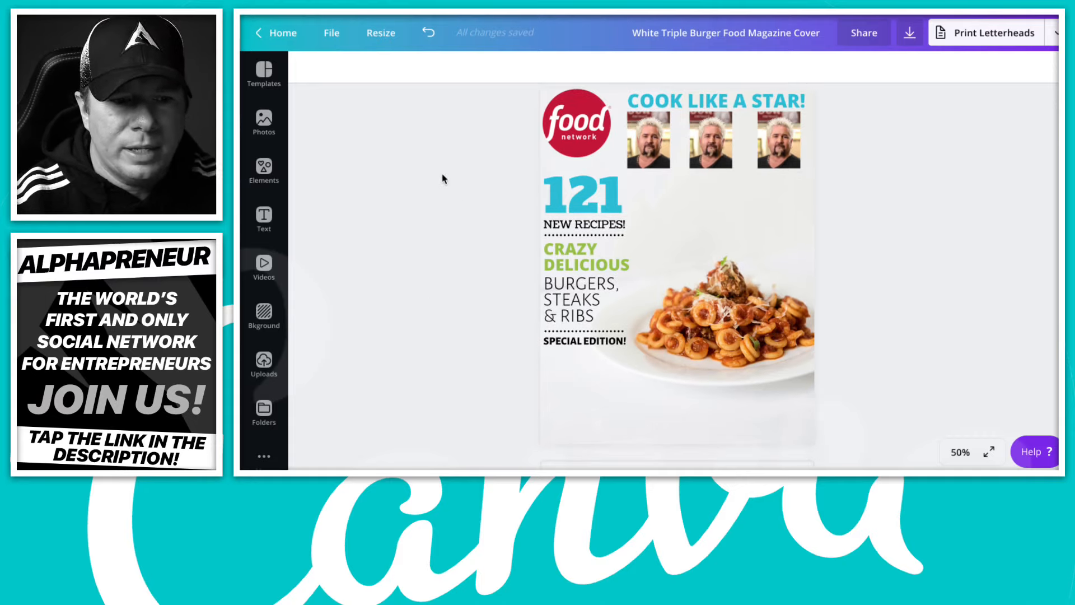
scroll(442, 174, "down", 1)
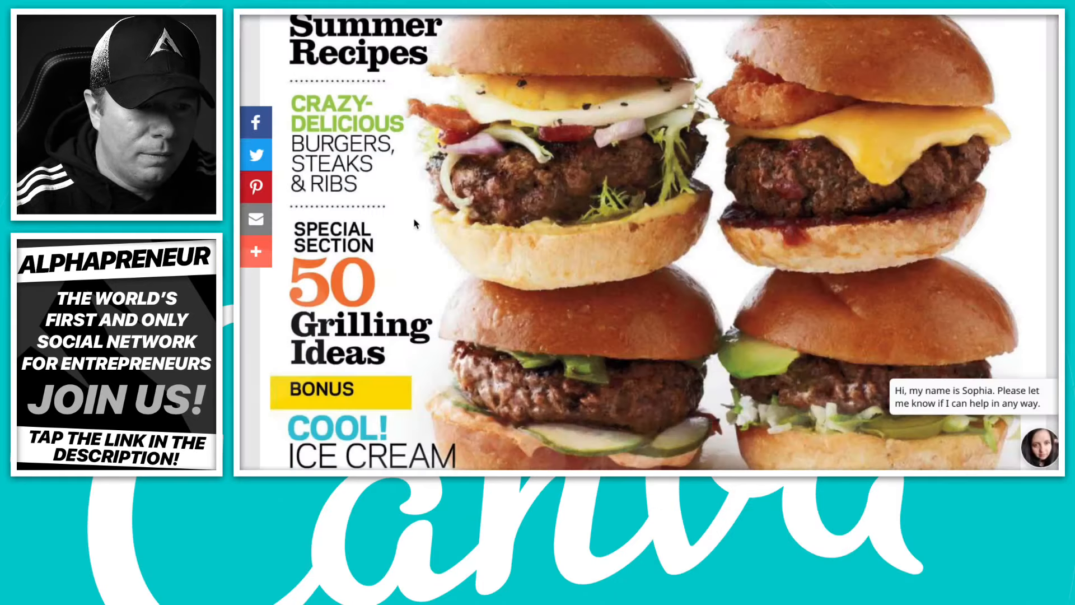
scroll(419, 222, "down", 3)
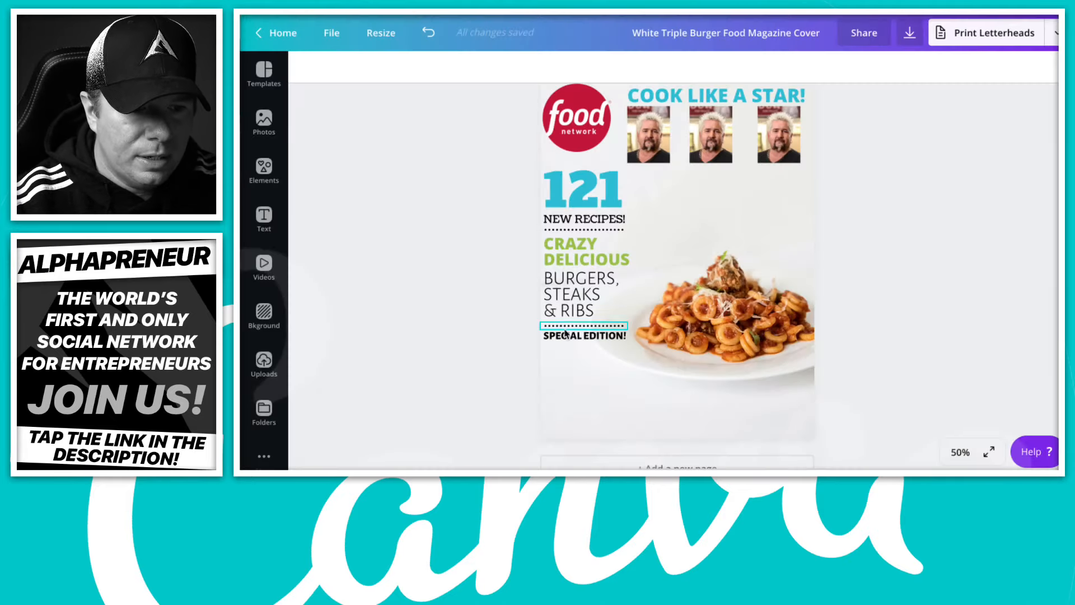
left_click(586, 335)
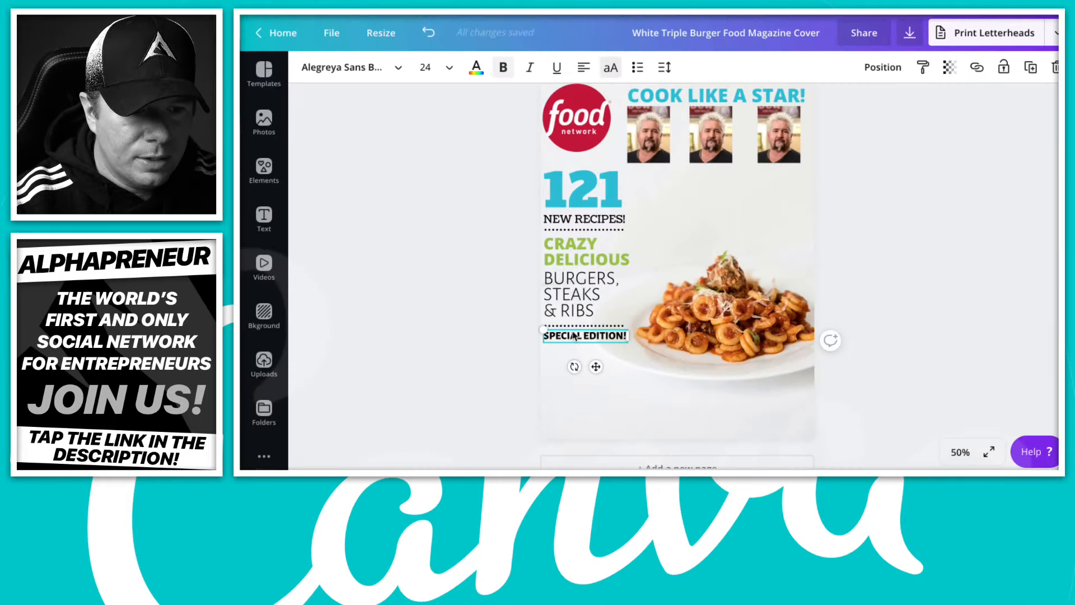
left_click(586, 334)
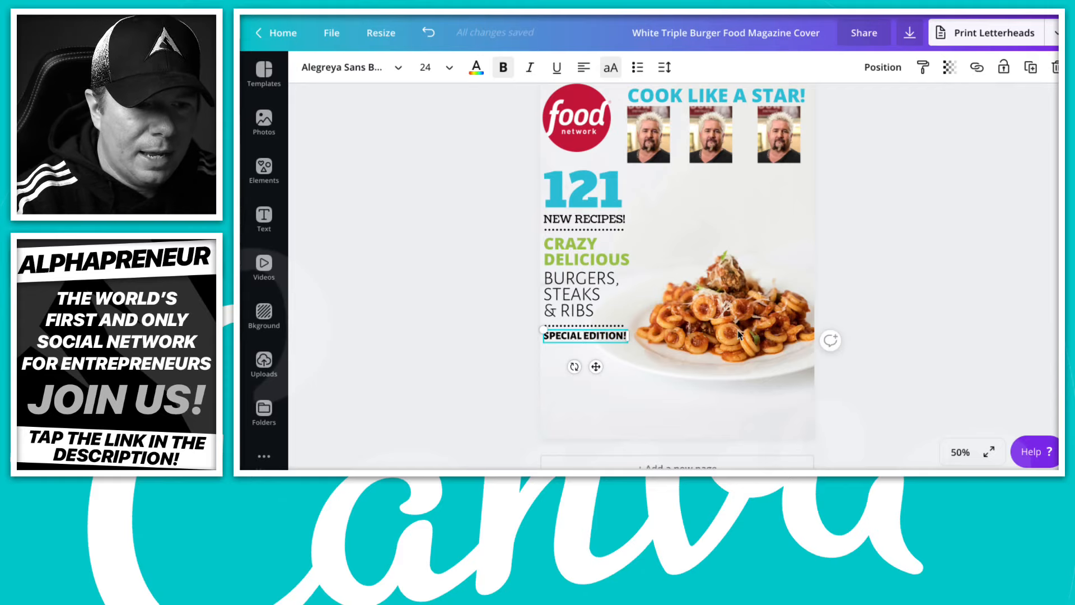
key("Return")
key("ctrl+a")
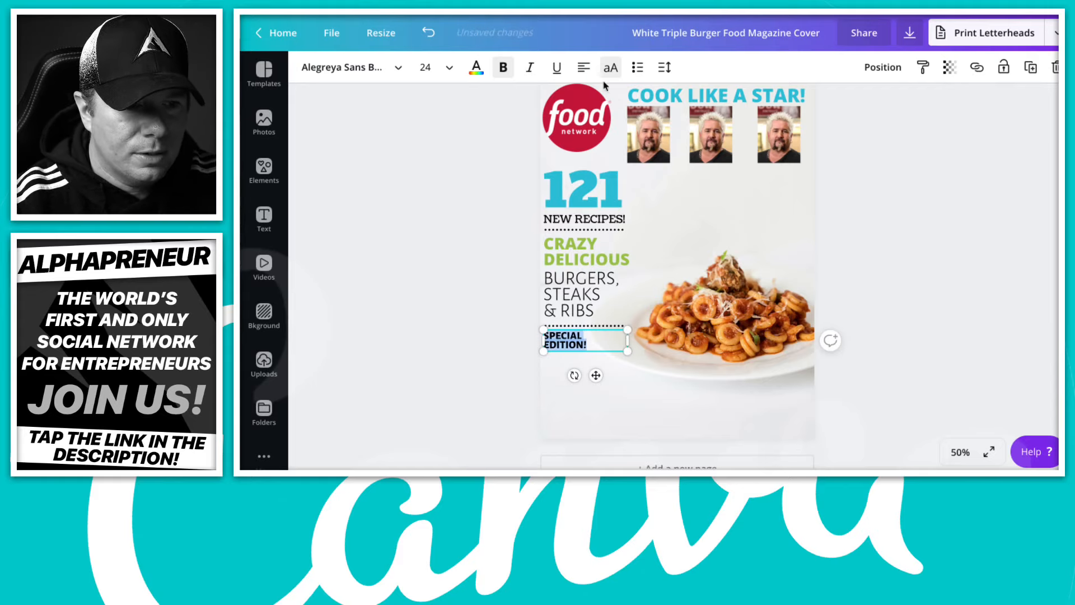
left_click(427, 67)
left_click(443, 278)
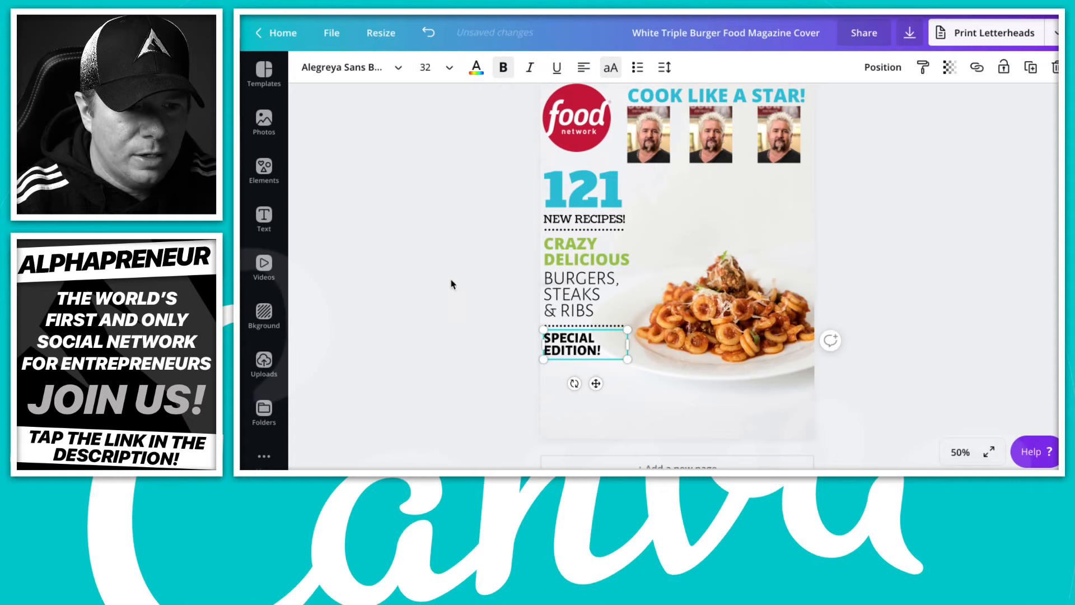
left_click(410, 284)
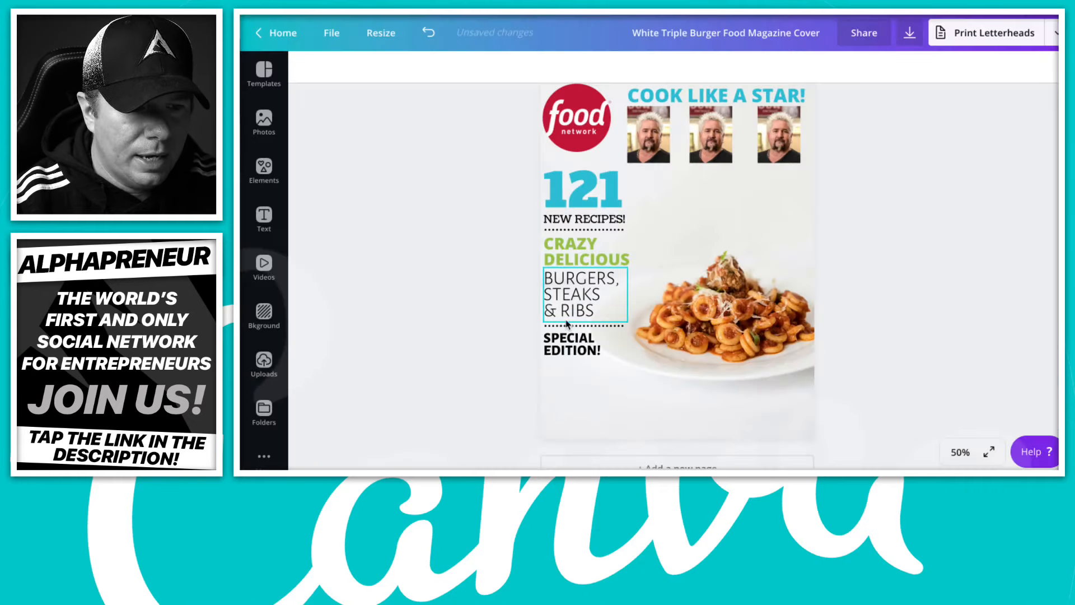
left_click(593, 263)
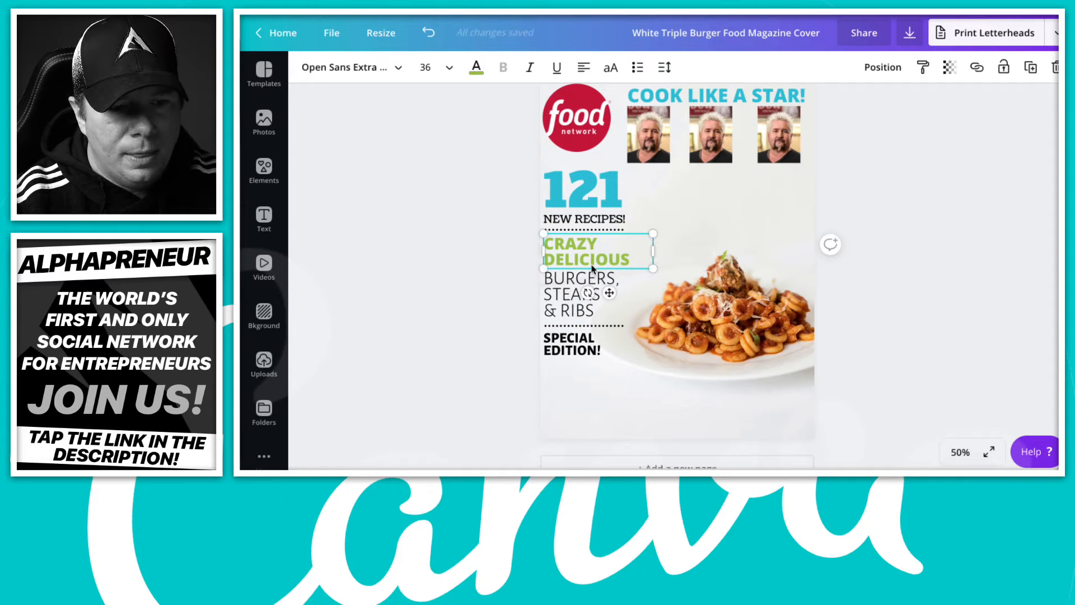
key("super+d")
left_click_drag(597, 267, 596, 380)
key("Delete")
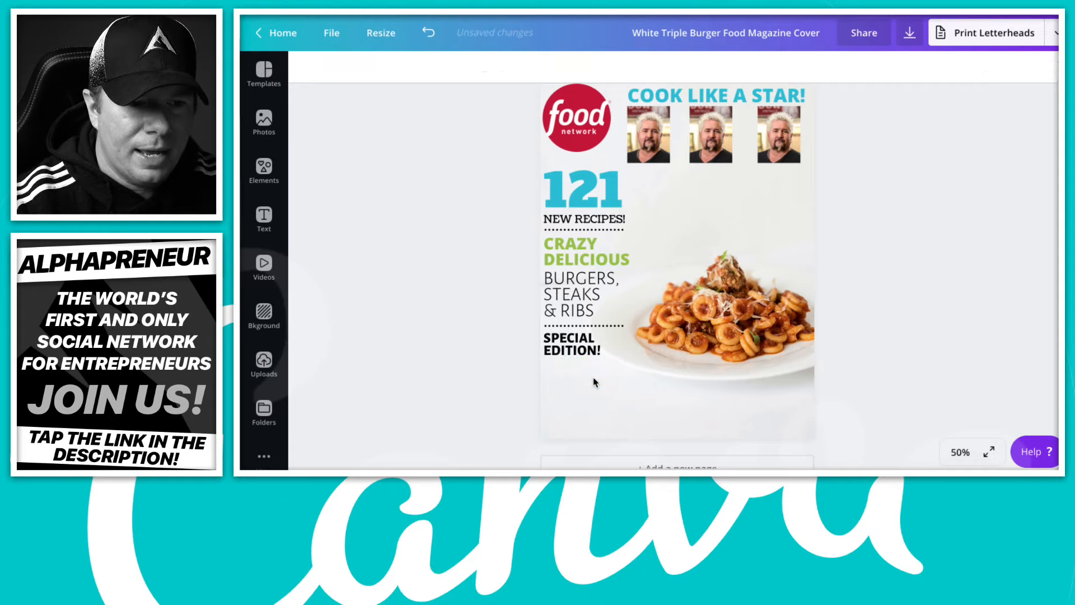
left_click(560, 253)
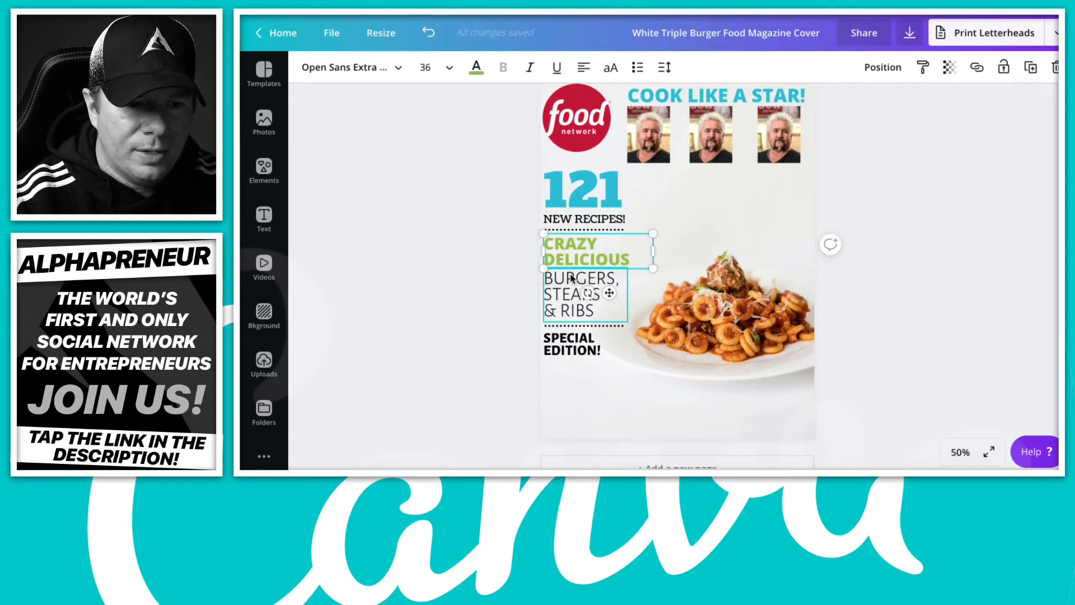
key("ctrl+d")
key("ctrl+d")
key("ctrl+d")
key("ctrl+d")
key("ctrl+d")
key("ctrl+d")
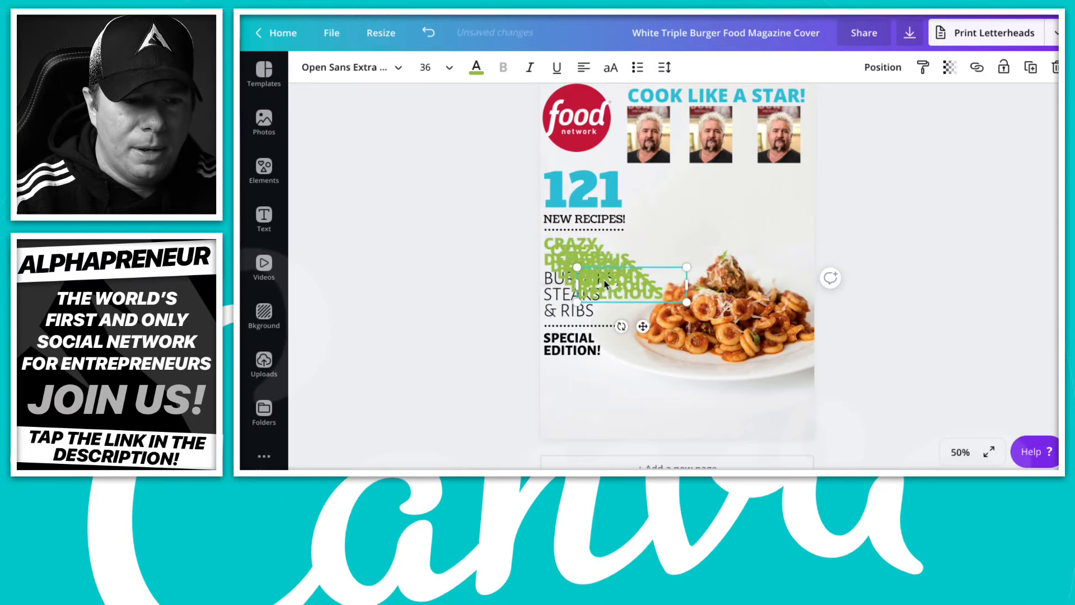
key("ctrl+z")
key("ctrl+z")
key("ctrl+z")
key("ctrl+z")
key("ctrl+z")
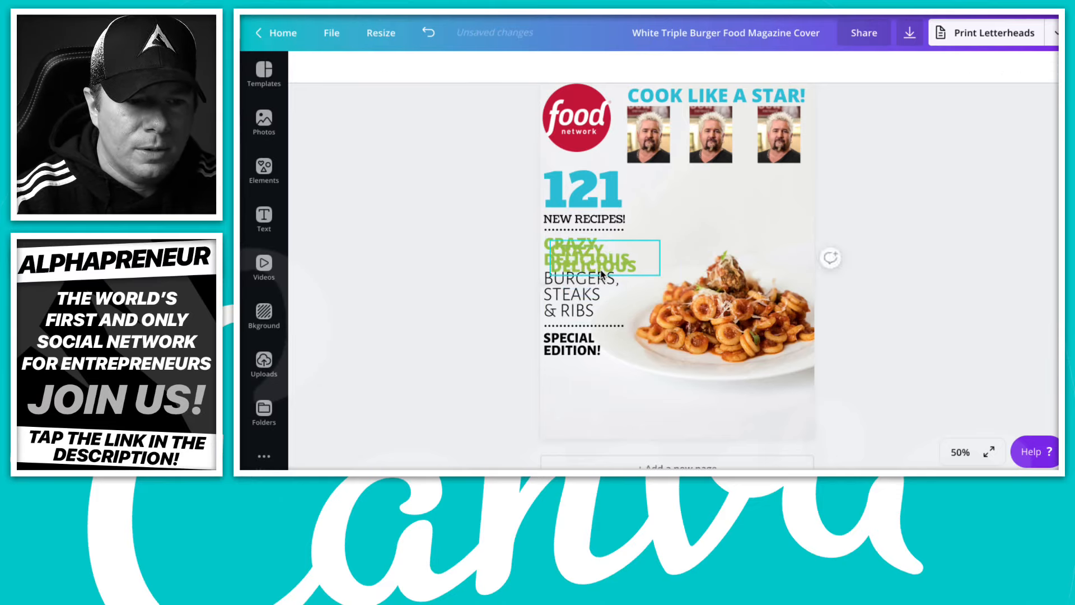
key("ctrl+z")
key("ctrl+z")
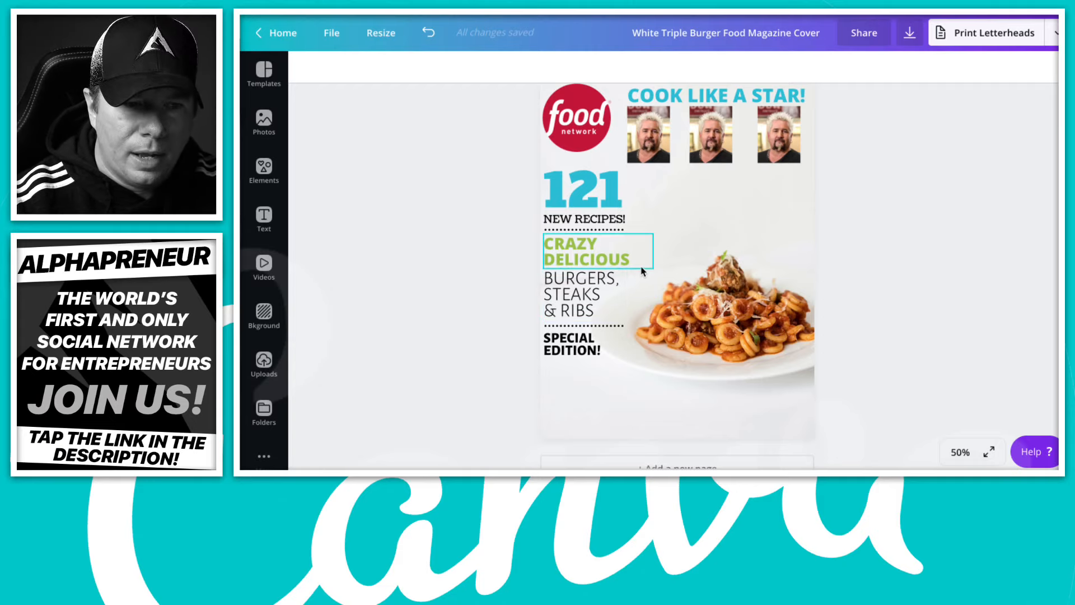
- Duplicate the green CRAZY DELICIOUS text, place the copy below SPECIAL EDITION!, and replace its wording with 50
left_click(618, 264)
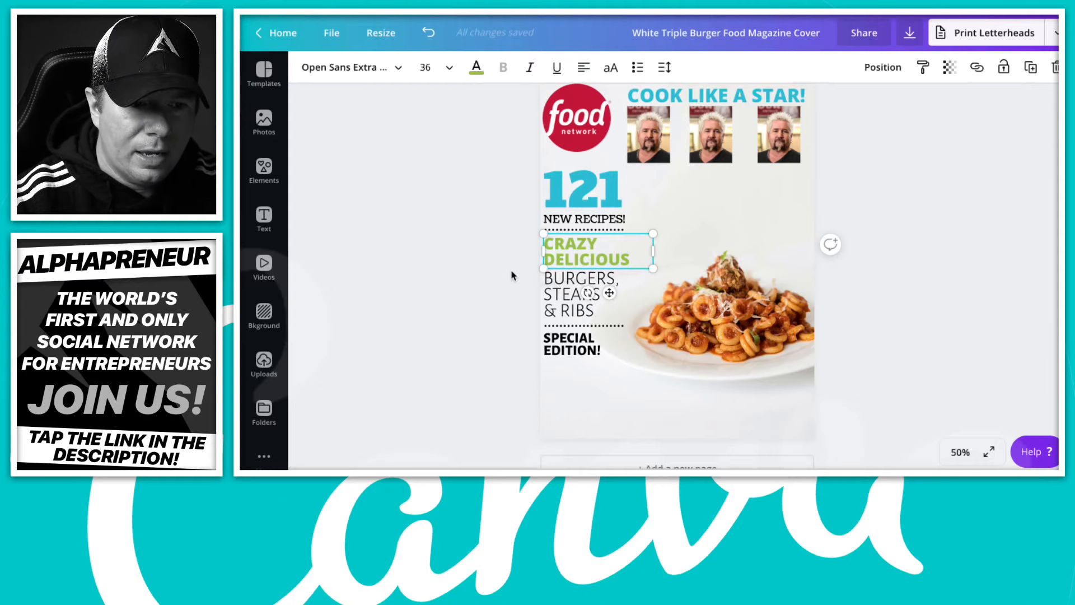
key("ctrl+d")
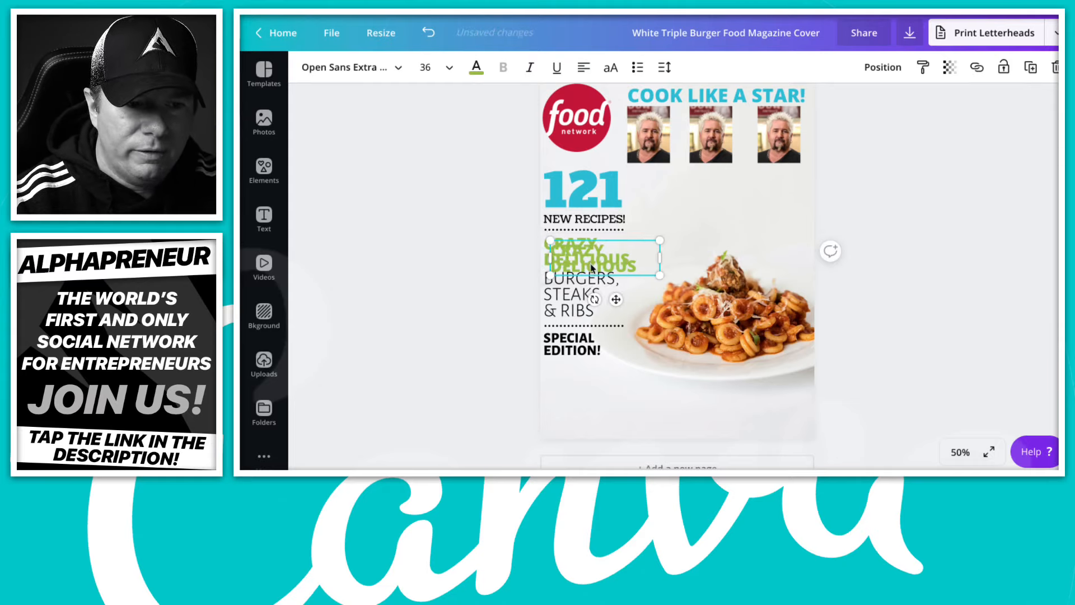
left_click_drag(594, 268, 582, 379)
double_click(582, 376)
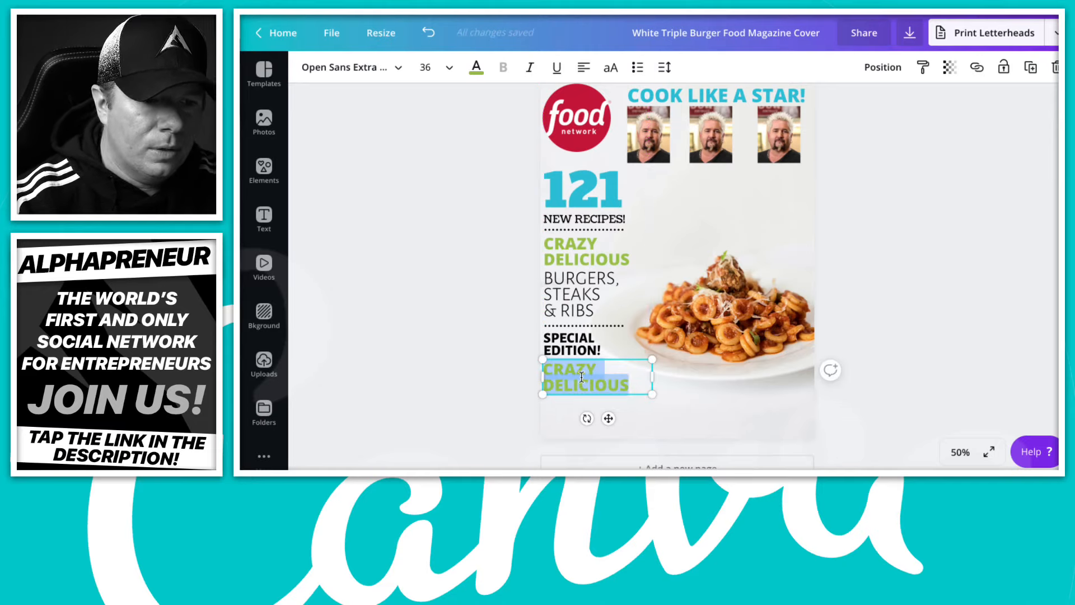
type("50")
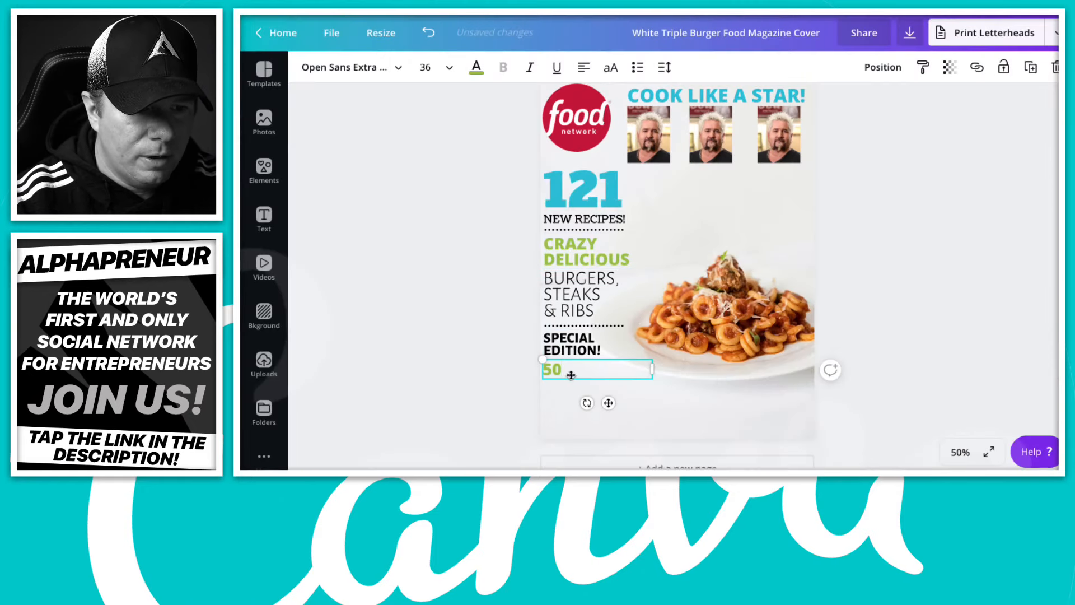
- Enlarge the 50 text to font size 96 and move it up close beneath SPECIAL EDITION!
left_click_drag(571, 374, 544, 372)
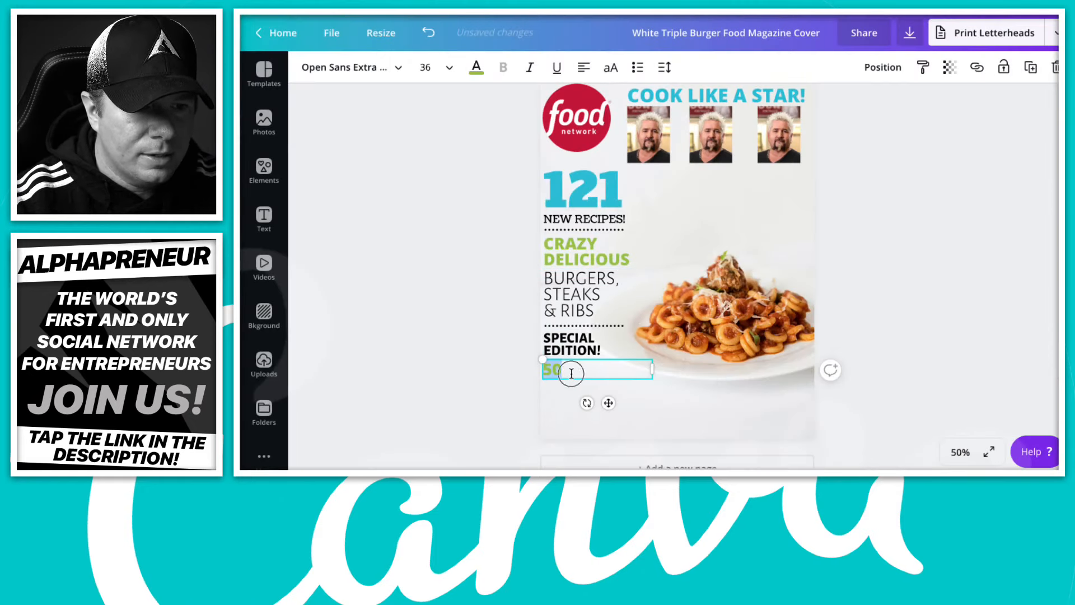
left_click(446, 69)
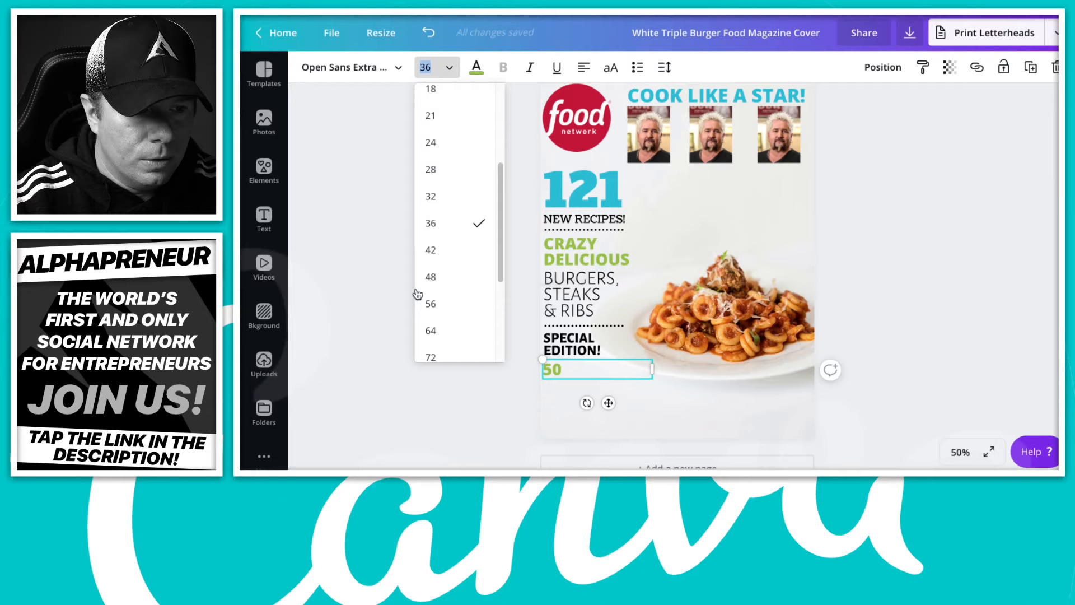
left_click(435, 336)
left_click(445, 68)
scroll(433, 247, "down", 1)
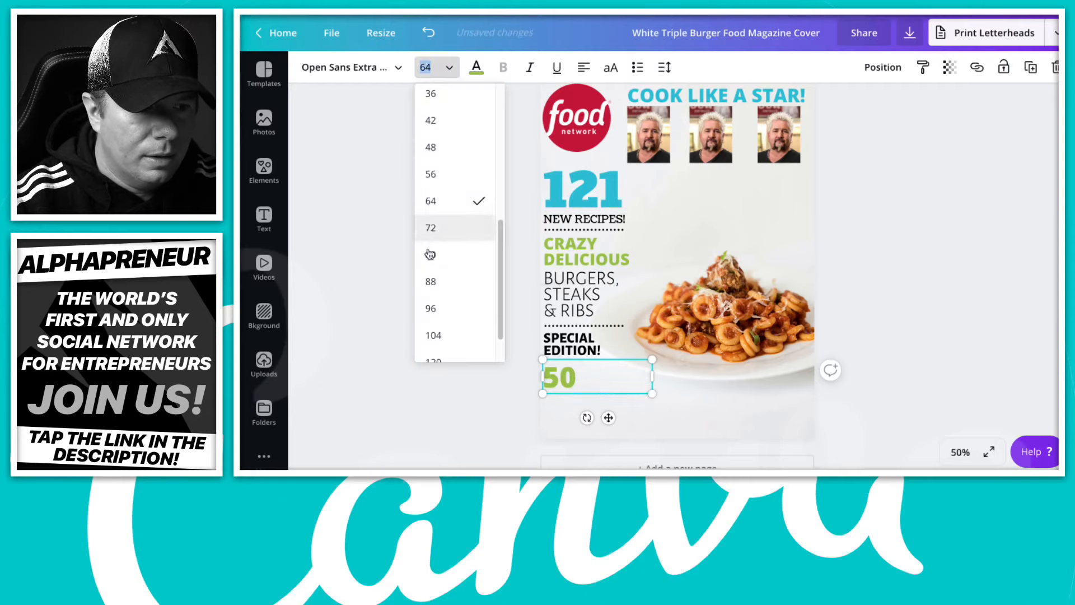
left_click(442, 284)
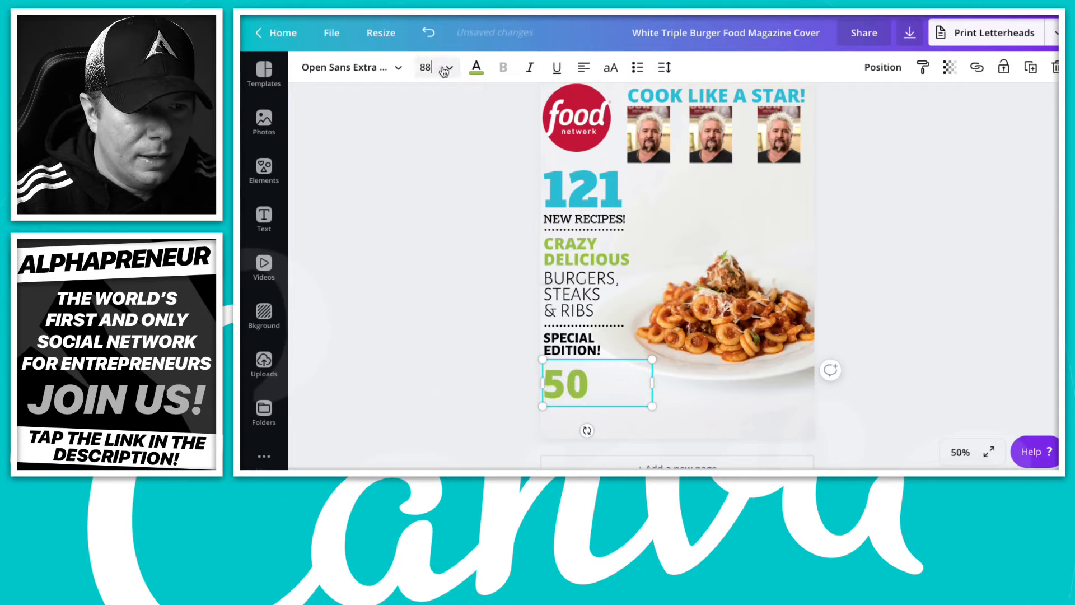
left_click(446, 67)
left_click(446, 261)
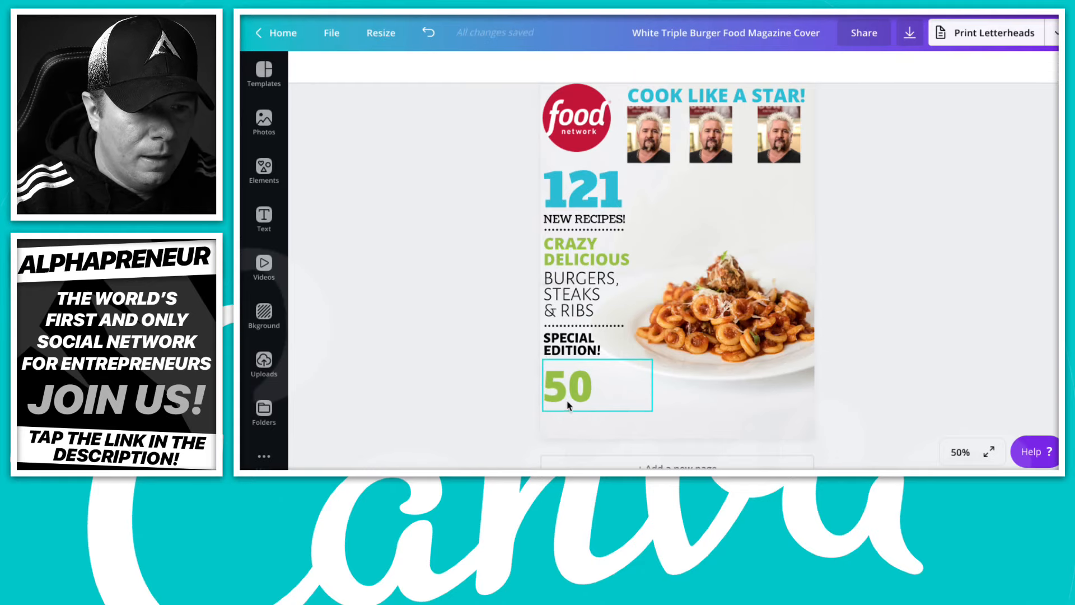
left_click_drag(569, 405, 567, 392)
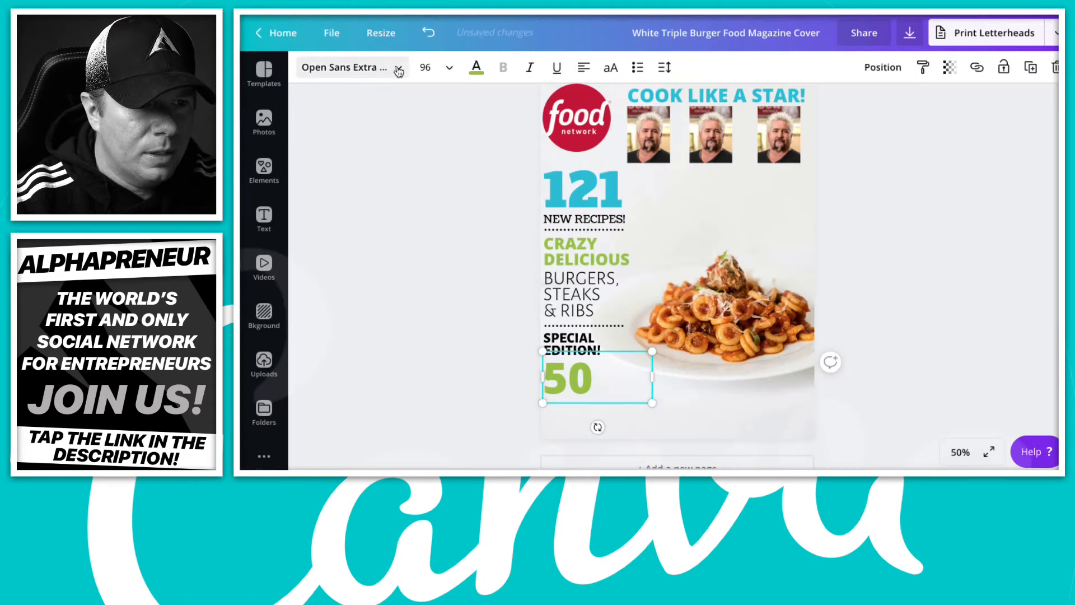
- Browse the popular fonts and apply Eczar SemiBold to the 50 text
left_click(394, 68)
key("ctrl+a")
key("BackSpace")
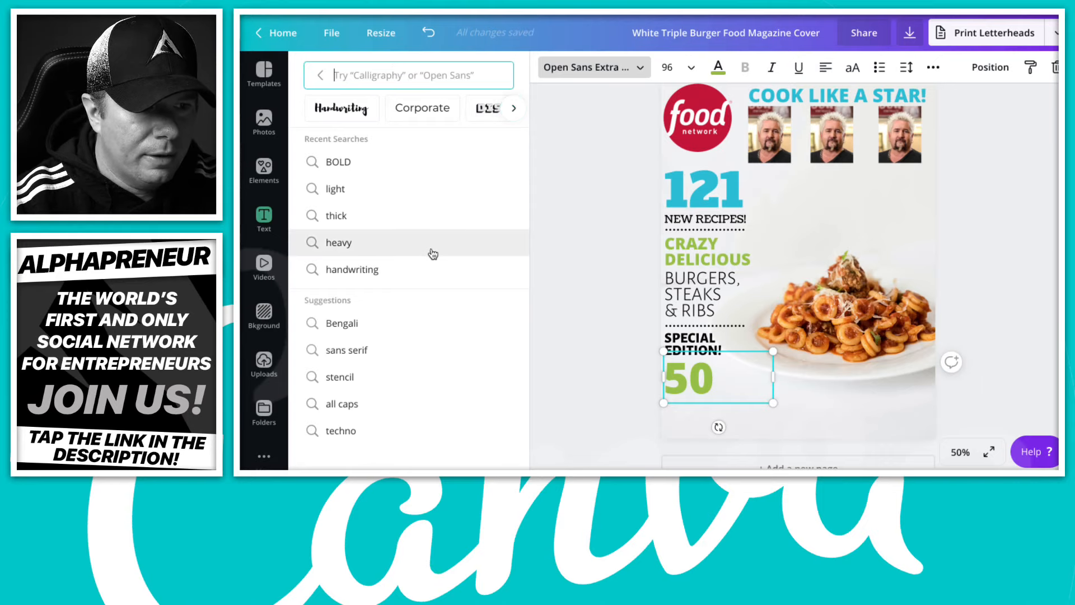
left_click(320, 76)
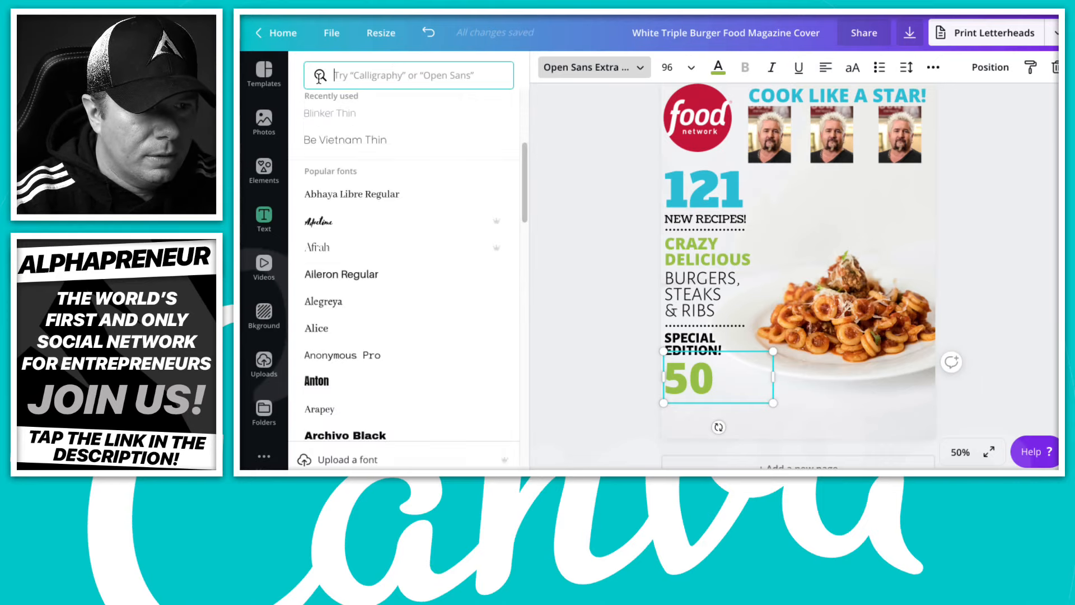
scroll(389, 282, "down", 10)
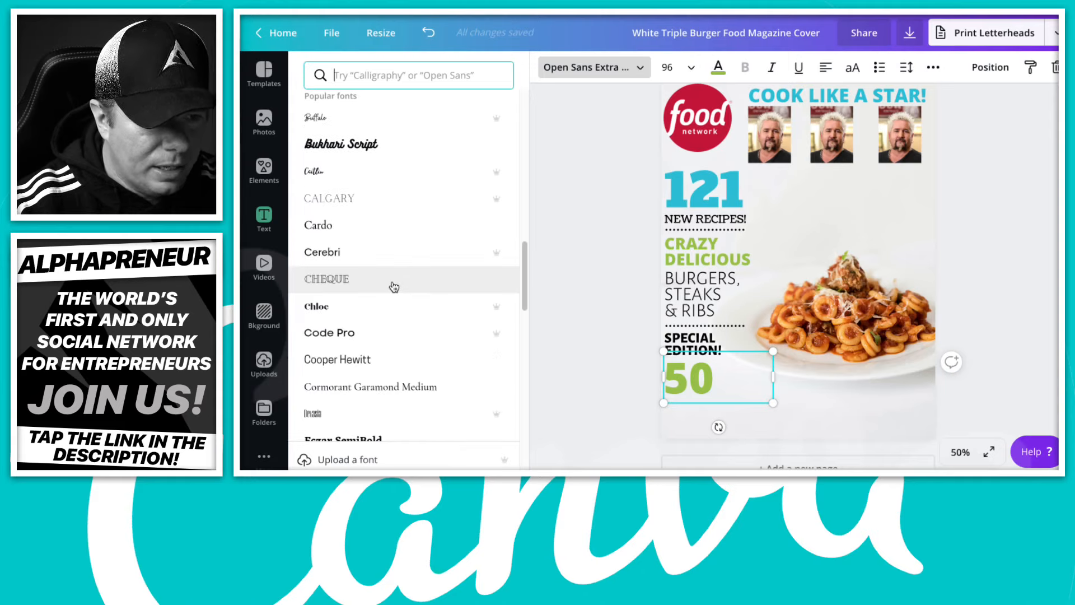
scroll(397, 287, "down", 2)
left_click(403, 281)
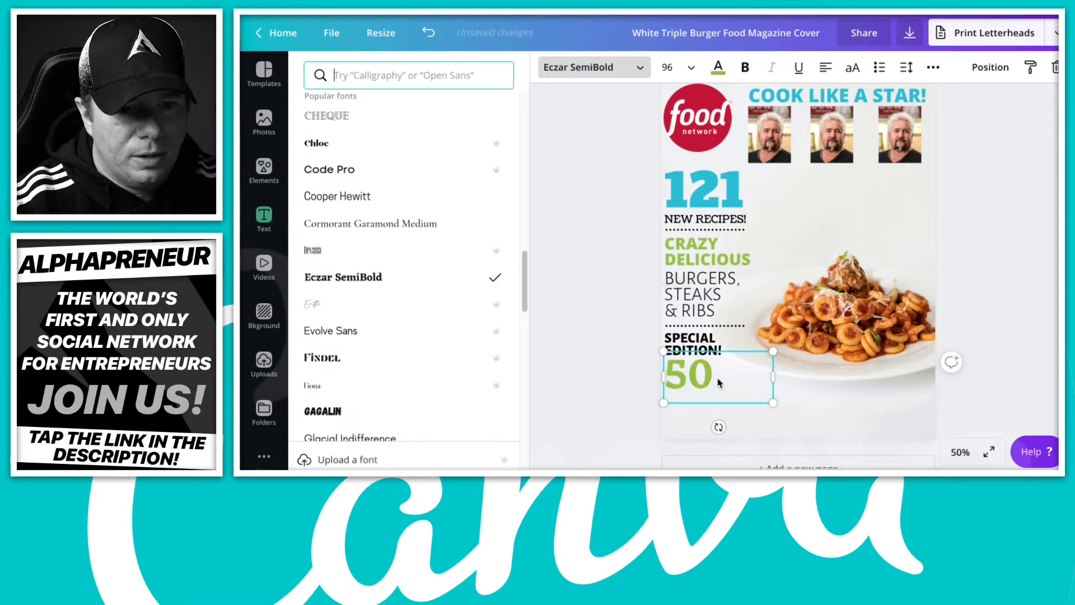
left_click(603, 351)
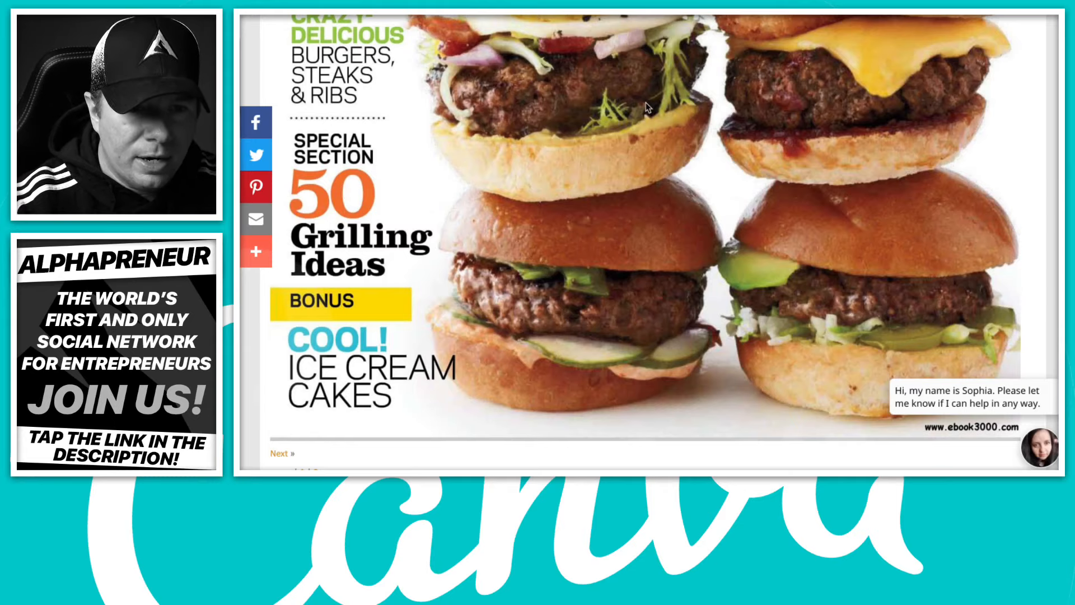
- Try to sample the orange of the 50 on the reference magazine cover with the browser's color picker extension
left_click(1057, 15)
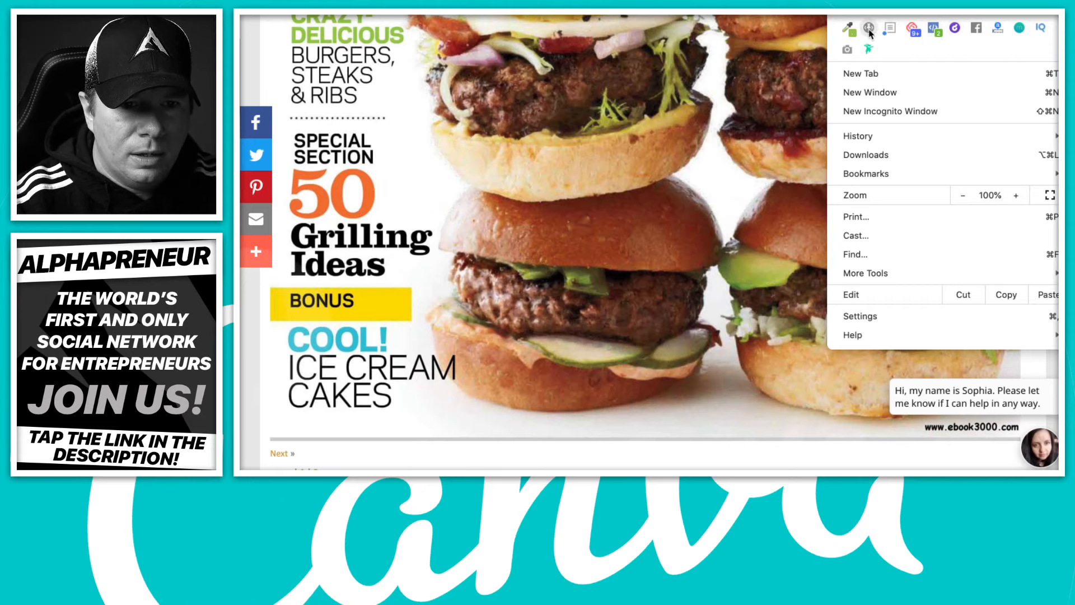
left_click(850, 32)
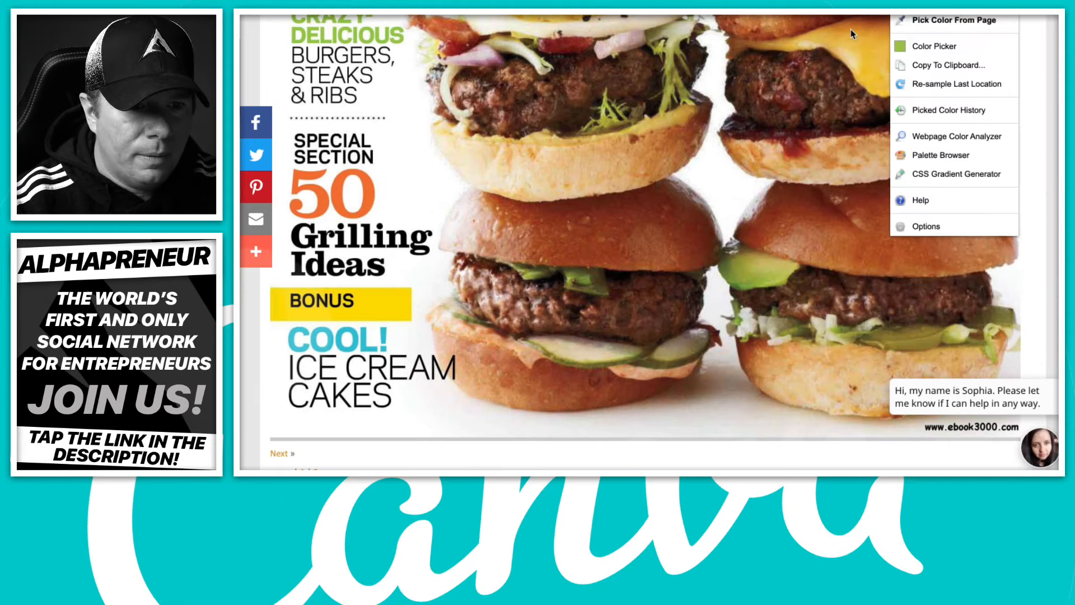
left_click(906, 49)
left_click(338, 194)
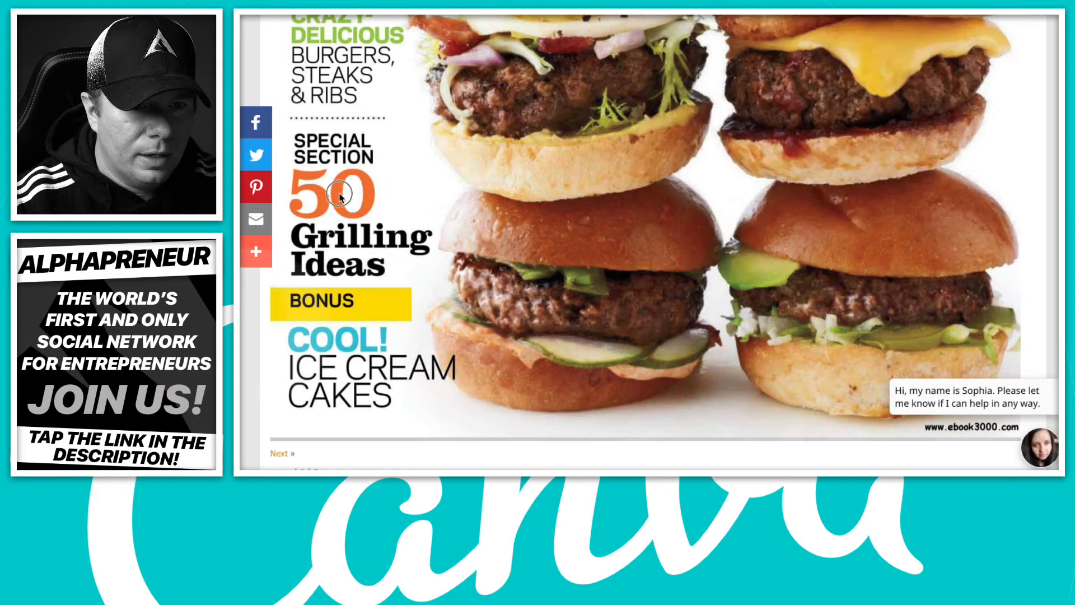
left_click(1057, 8)
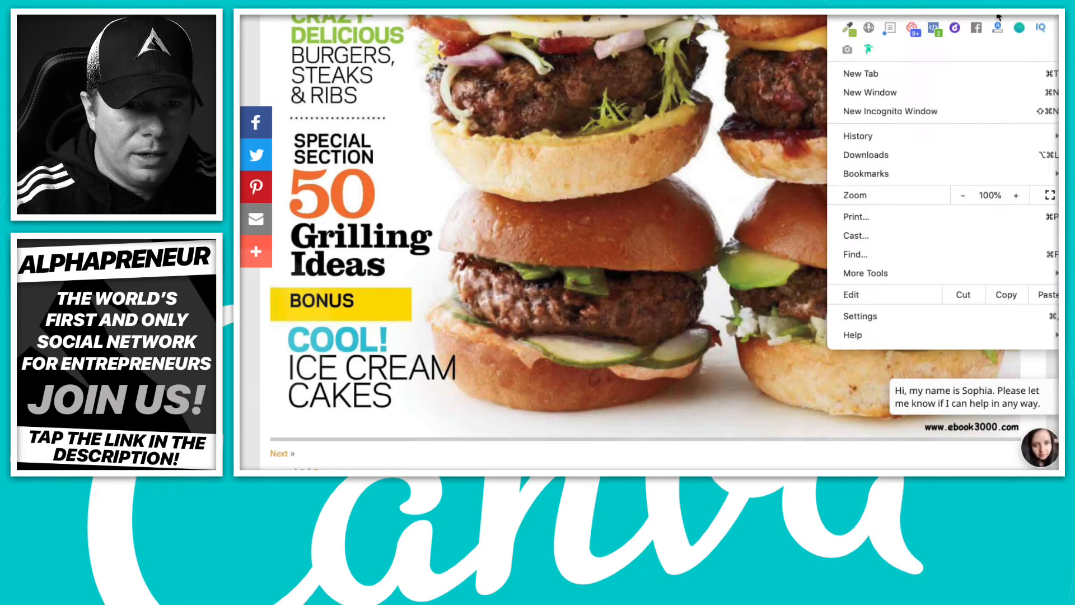
left_click(850, 32)
left_click(925, 25)
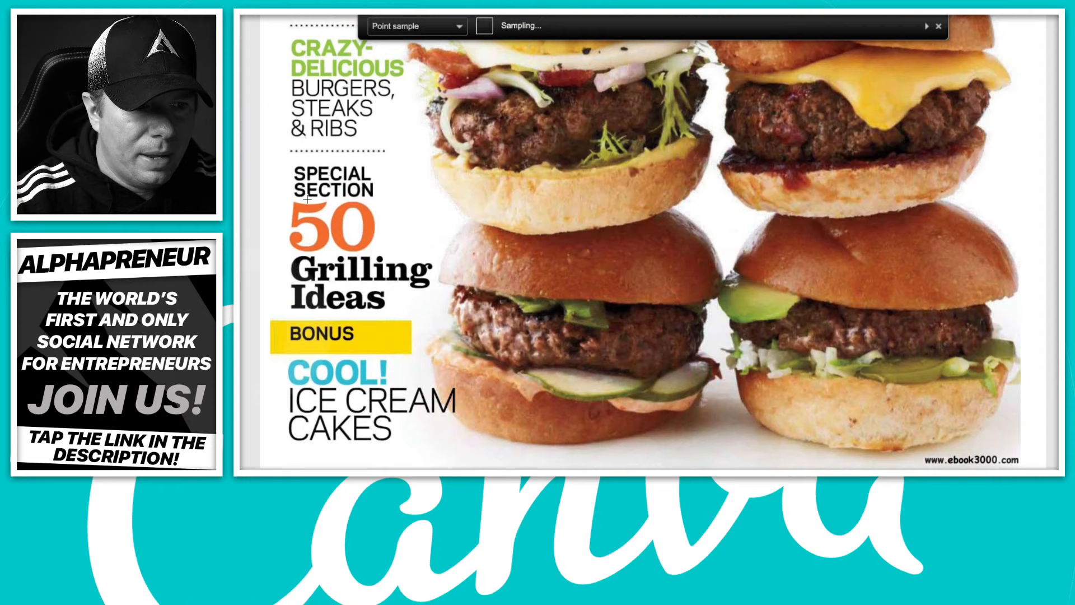
left_click(339, 229)
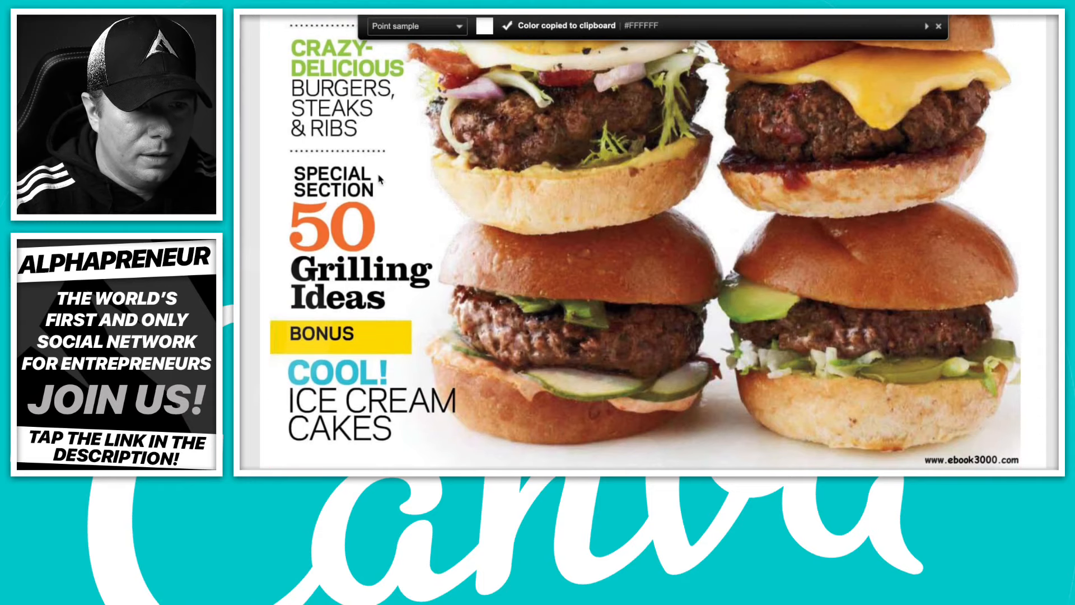
- Sample the orange from the solid stroke of the 50 on the reference cover, copying its hex code
scroll(380, 179, "down", 1)
left_click(1046, 10)
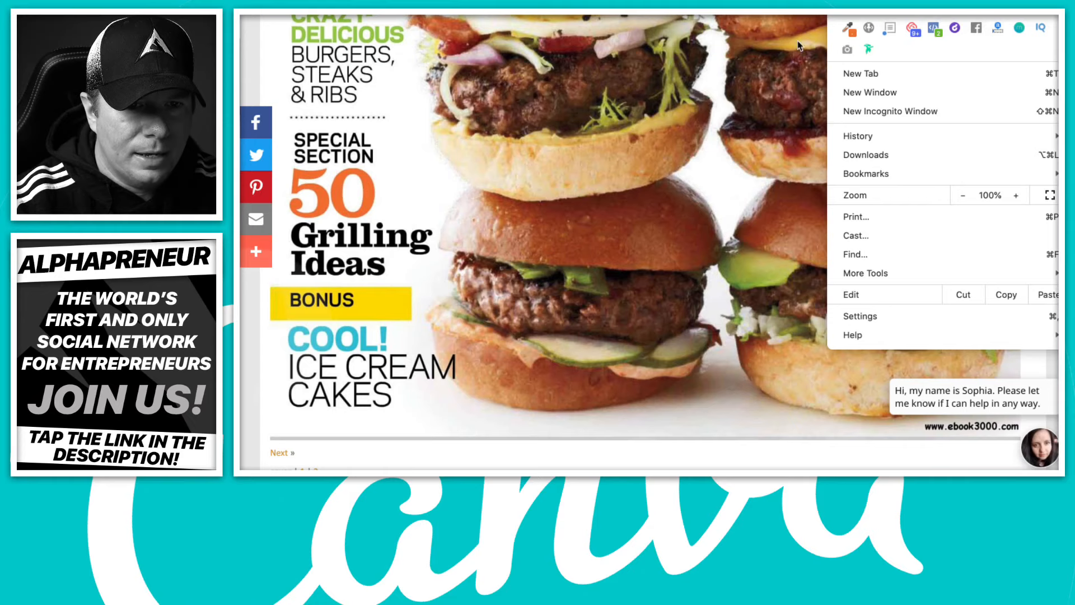
left_click(847, 30)
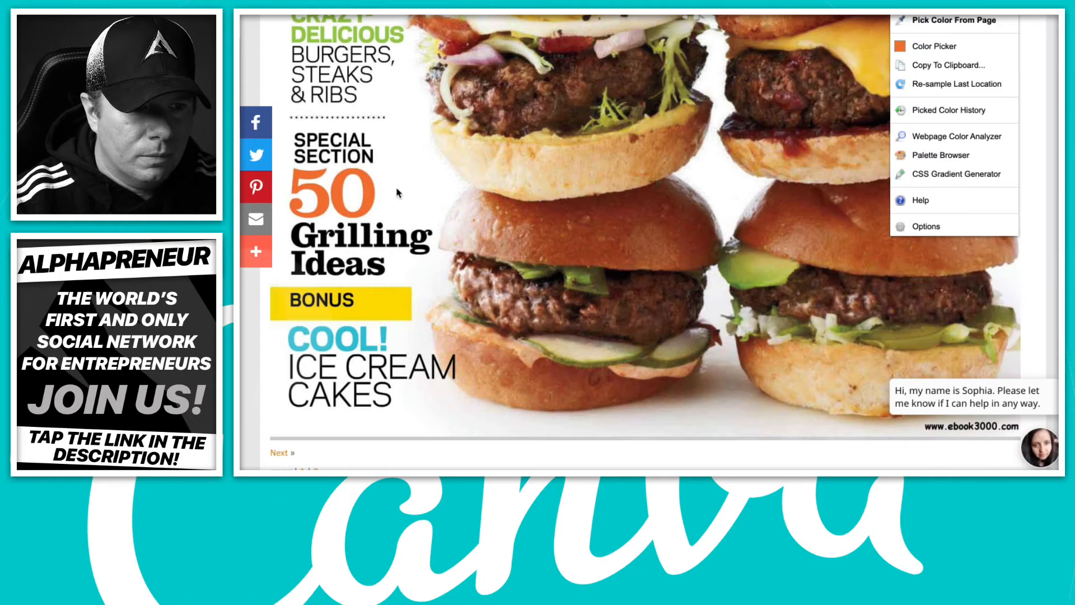
left_click(954, 21)
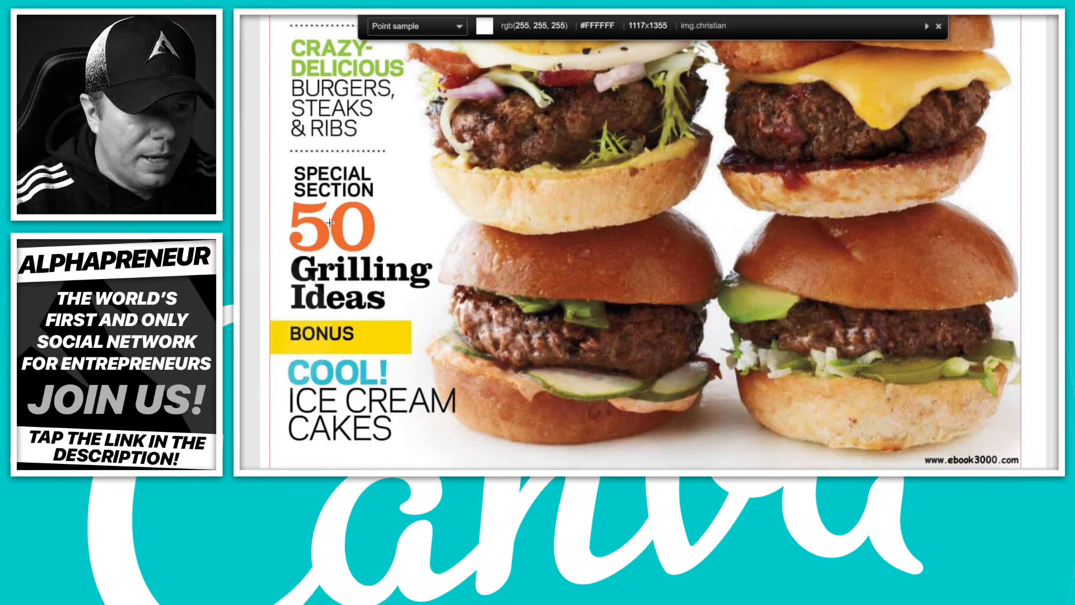
left_click(366, 227)
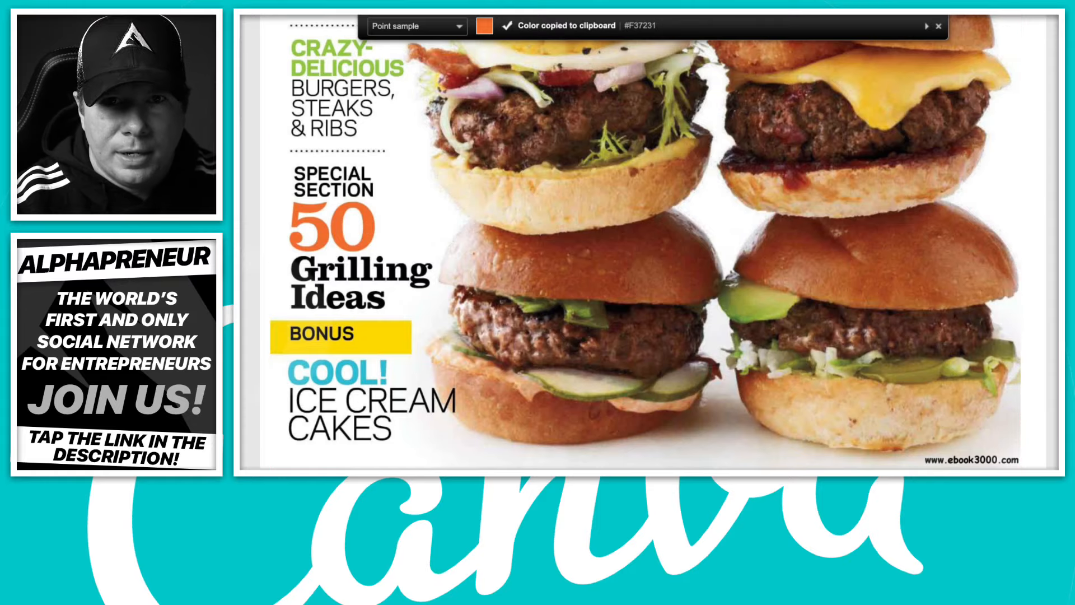
scroll(649, 241, "down", 1)
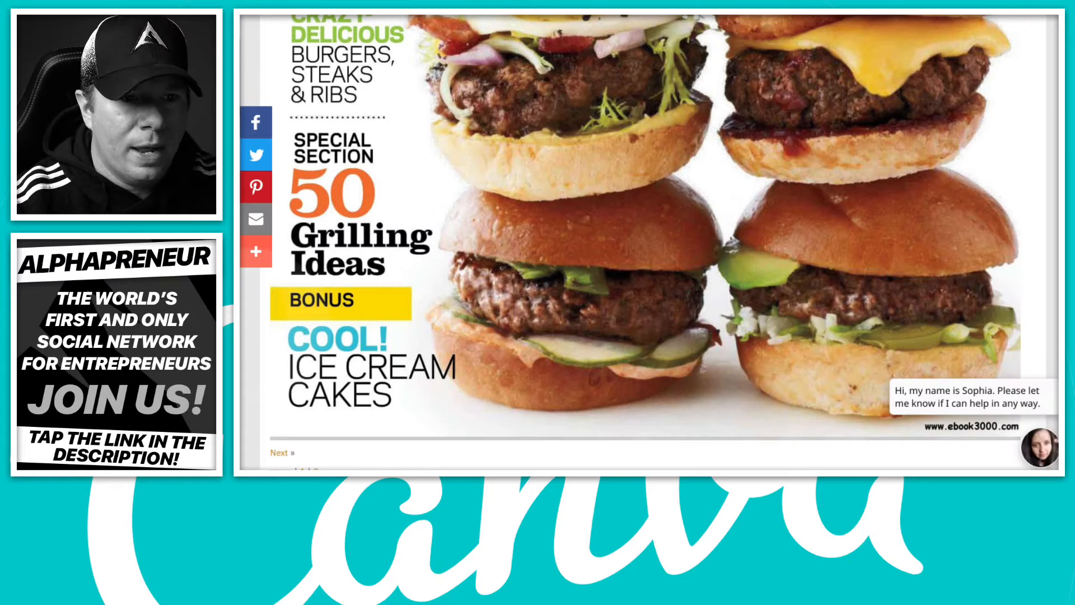
- Return to the Canva design and recolor the 50 text with the sampled orange #F37231
key("ctrl+Tab")
double_click(580, 378)
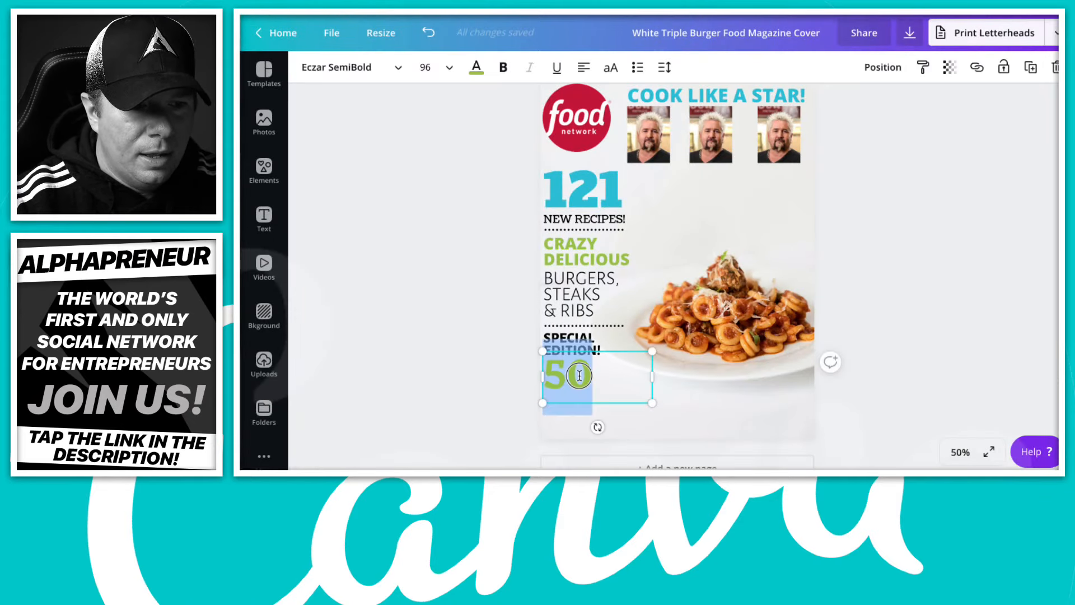
left_click(476, 68)
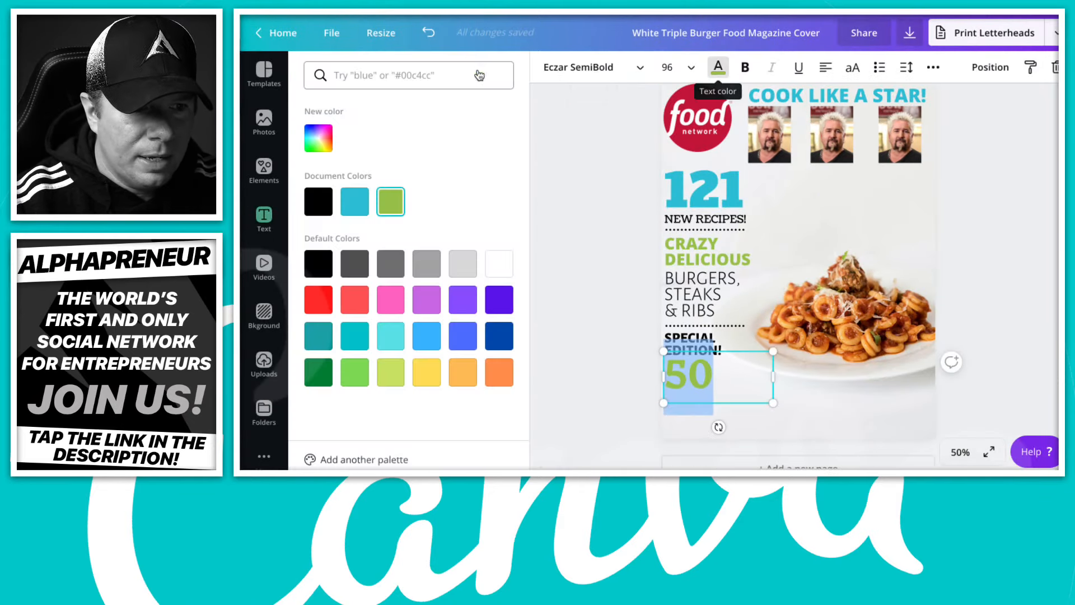
left_click(478, 69)
key("ctrl+v")
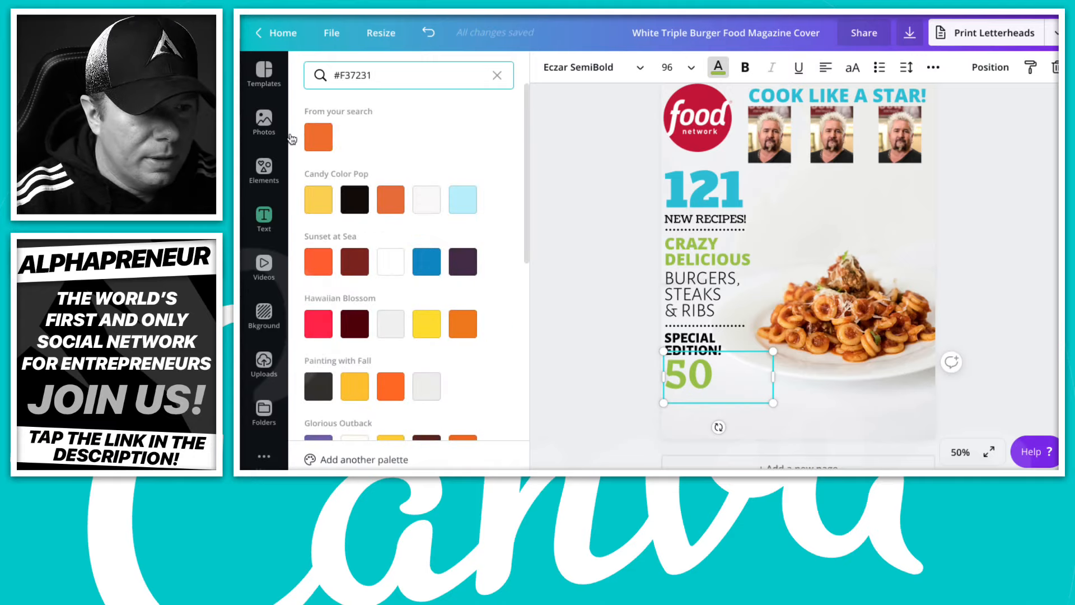
left_click(319, 140)
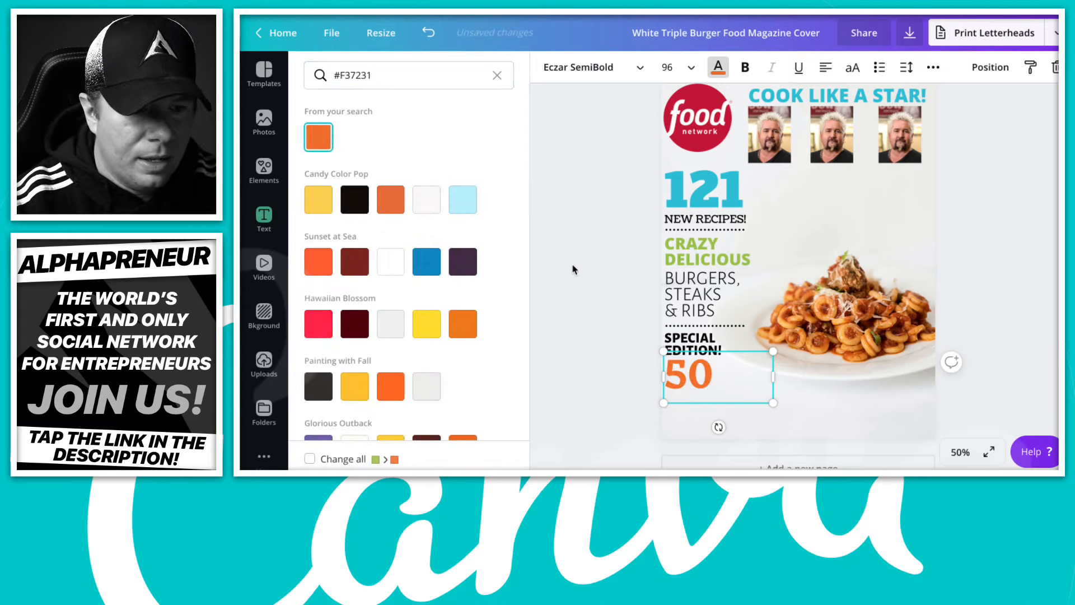
left_click(598, 300)
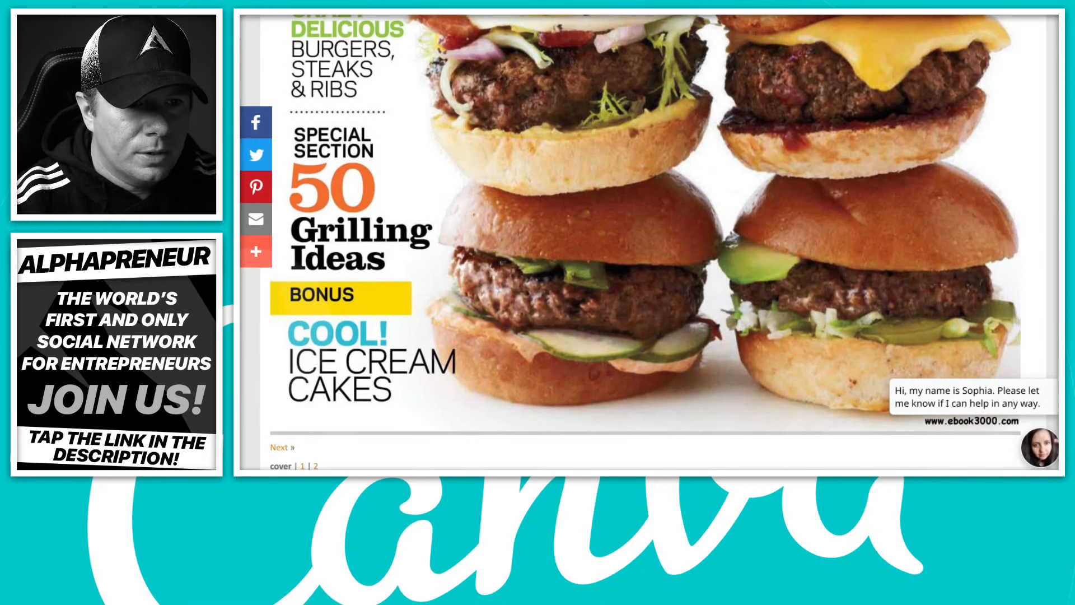
- Duplicate the SPECIAL EDITION! text, place the copy directly below the 50, and change its wording to GRILLING IDEAS
scroll(646, 242, "down", 1)
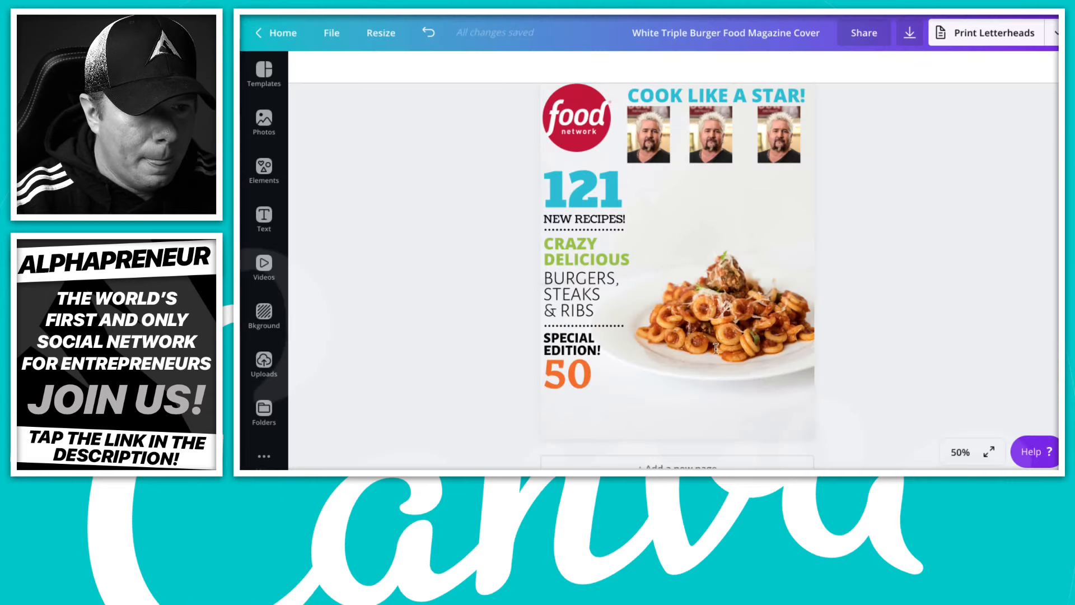
left_click(568, 372)
left_click(574, 339)
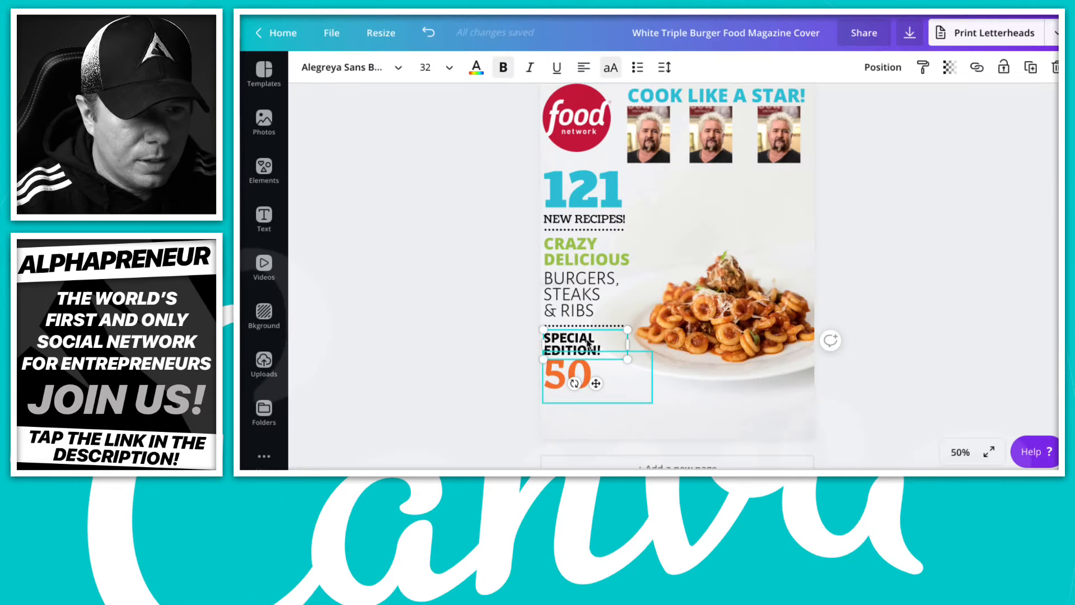
left_click_drag(574, 340, 577, 403)
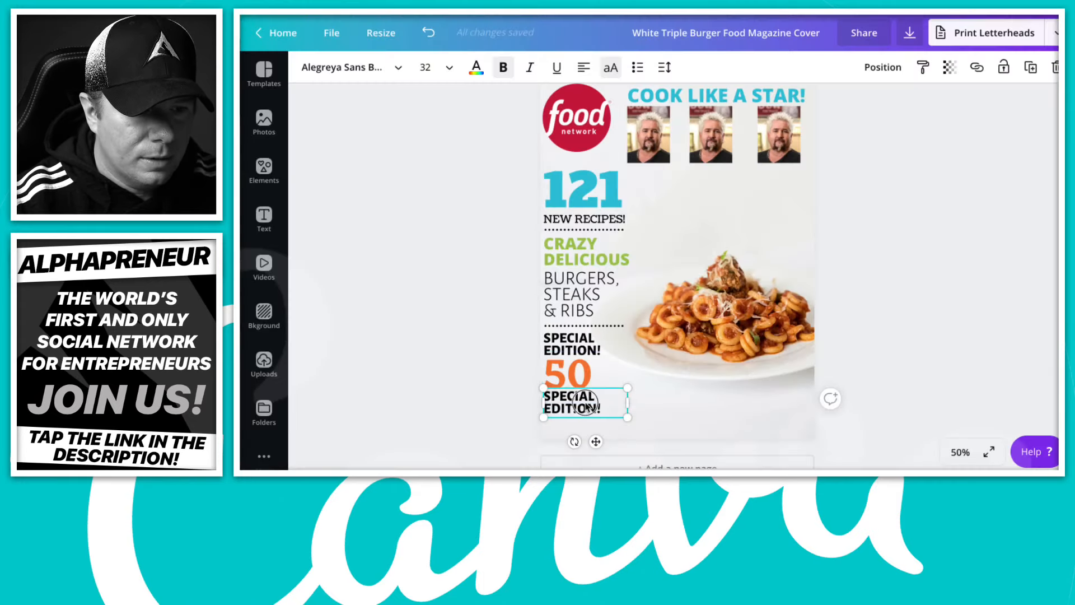
double_click(587, 399)
type("GRILLING IDEAS")
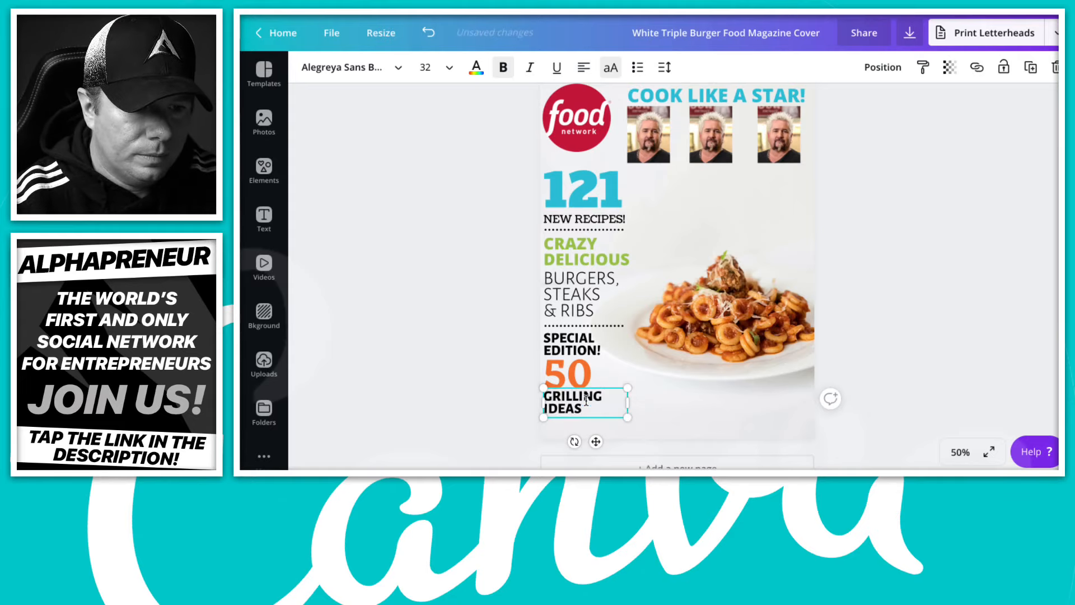
- Change the wording of the text below the 50 to GRILLING IDEAS!
triple_click(586, 401)
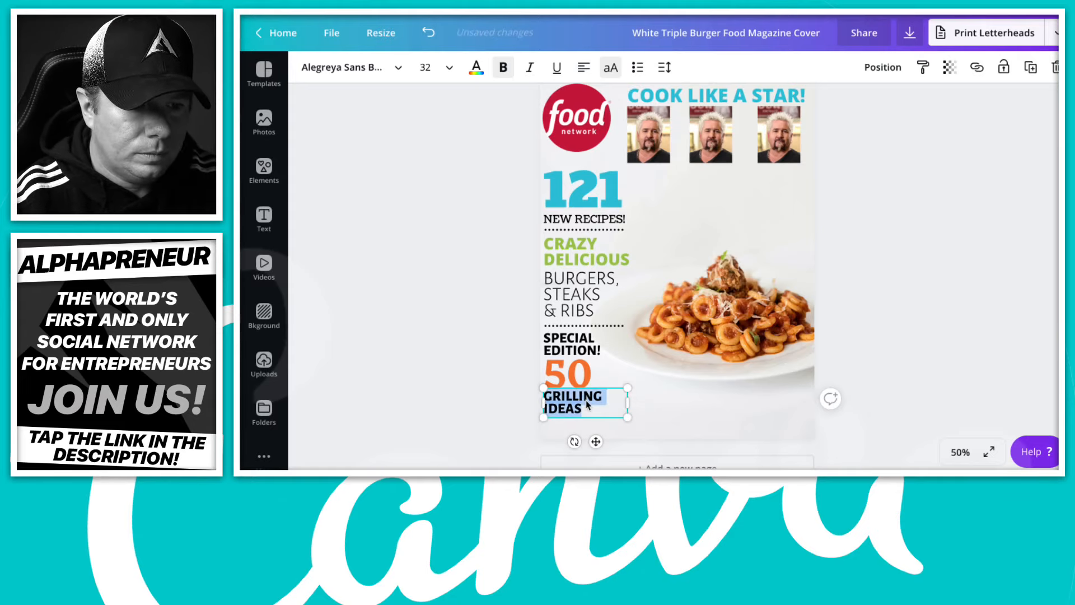
type("GRILLING ")
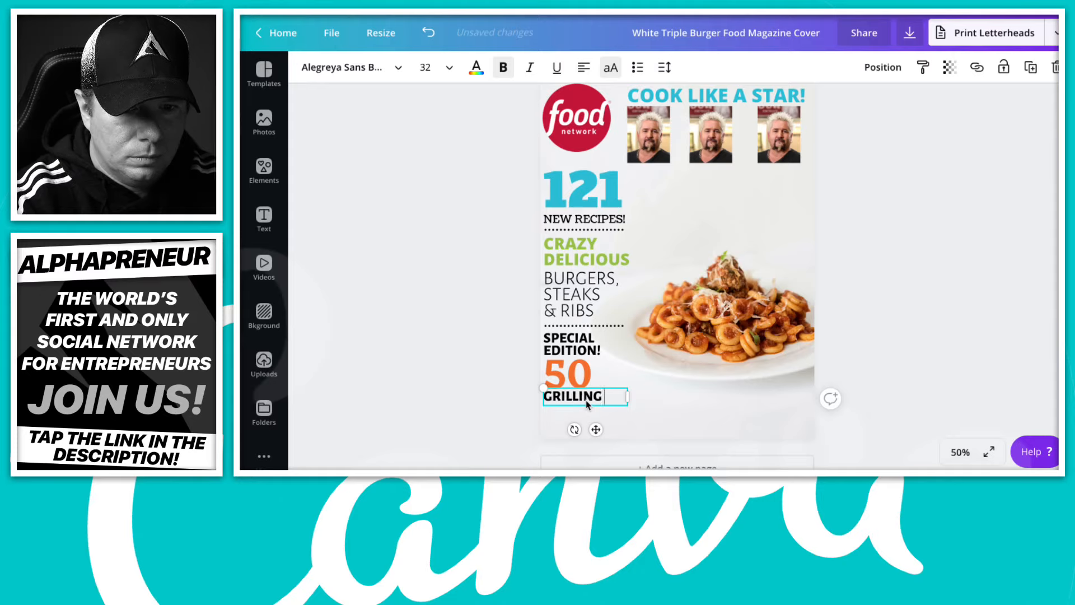
type("IDEAS!")
- Try the Sensa Brush and Yeseva One fonts on the whole GRILLING IDEAS! text
key("ctrl+a")
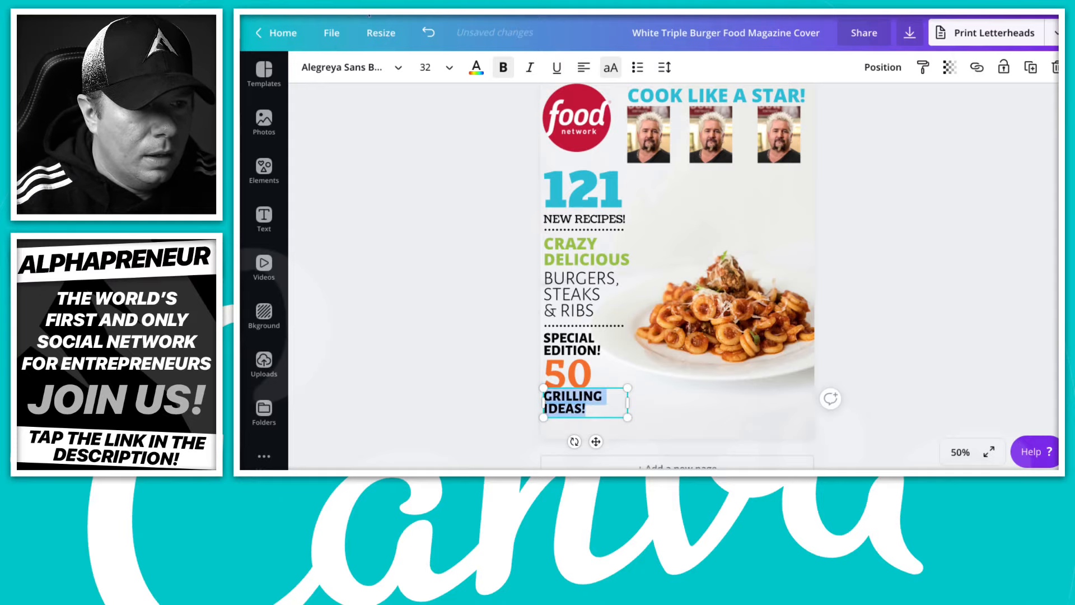
left_click(393, 76)
scroll(378, 280, "down", 10)
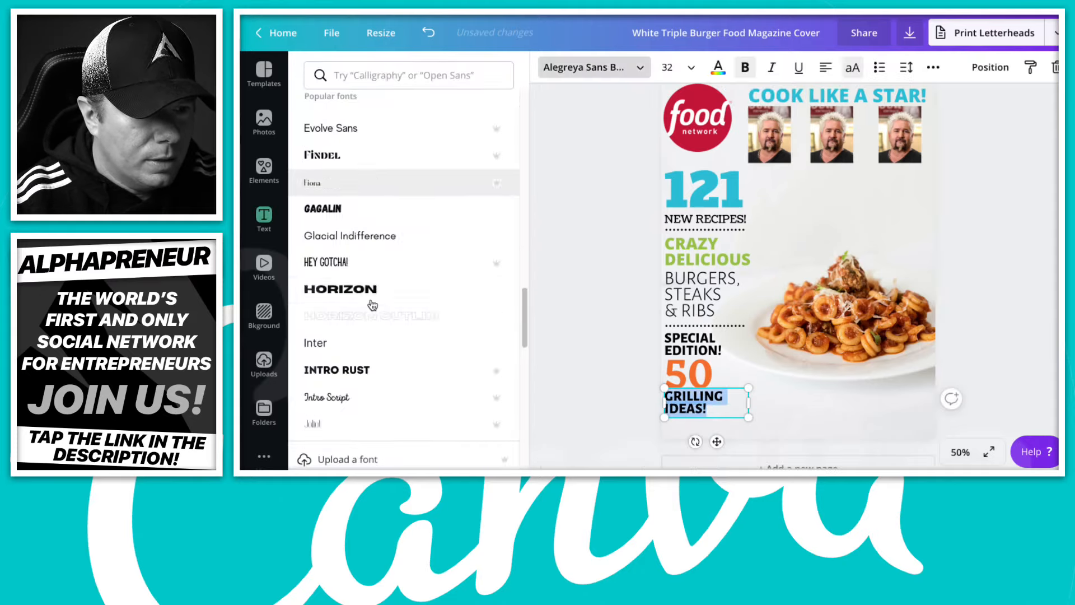
scroll(378, 300, "down", 12)
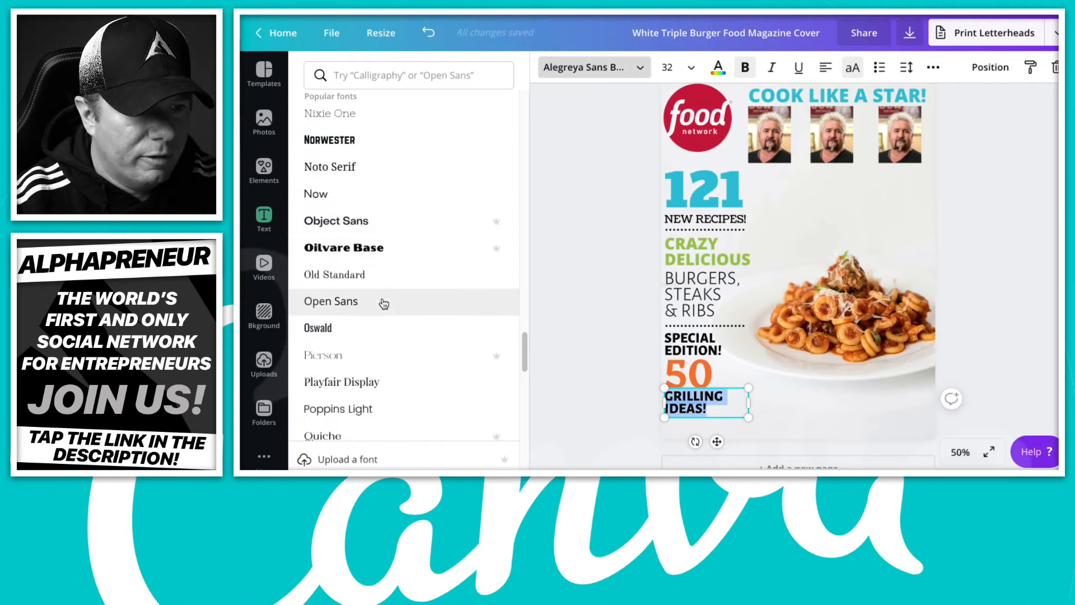
scroll(385, 303, "down", 8)
scroll(386, 314, "down", 3)
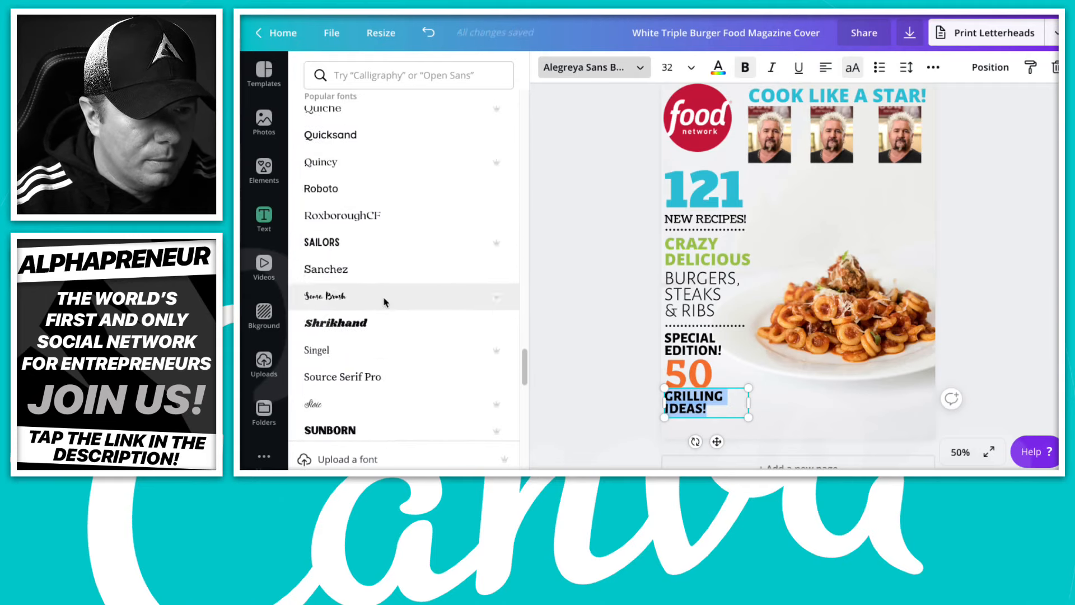
left_click(391, 296)
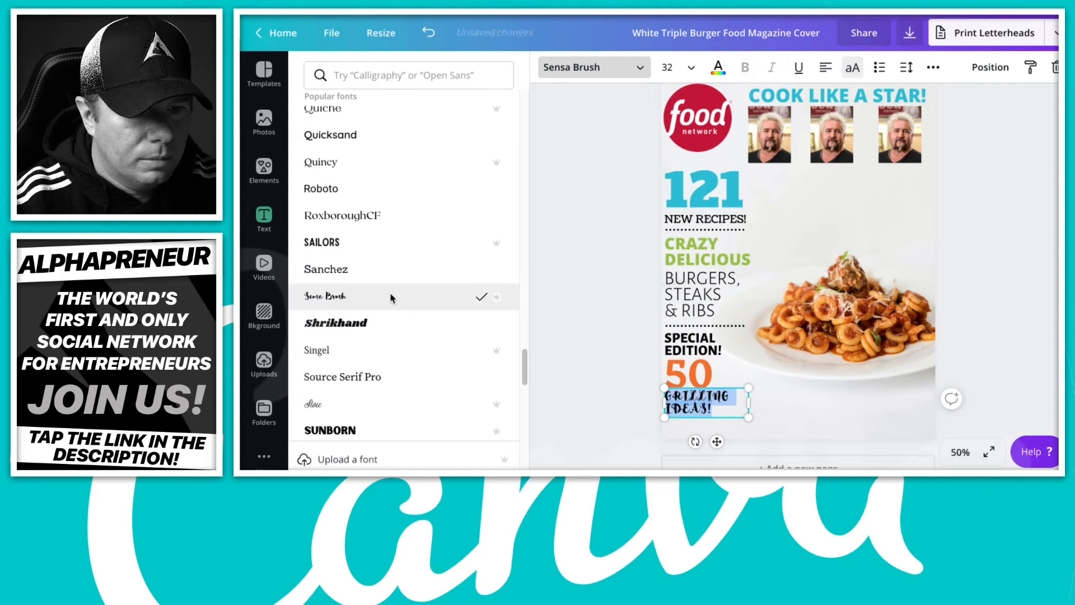
scroll(375, 353, "down", 8)
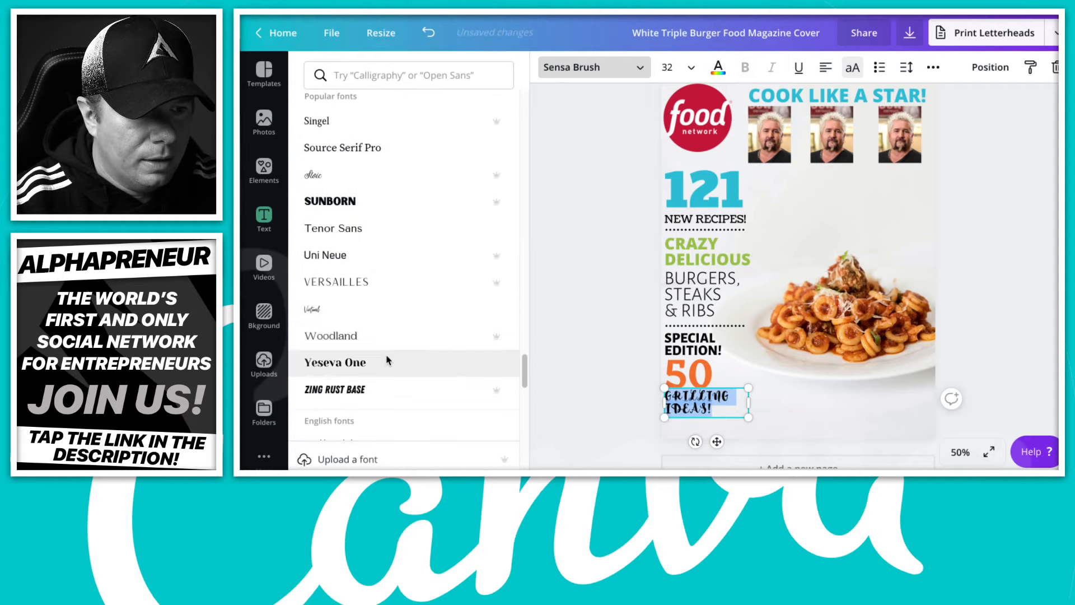
left_click(388, 361)
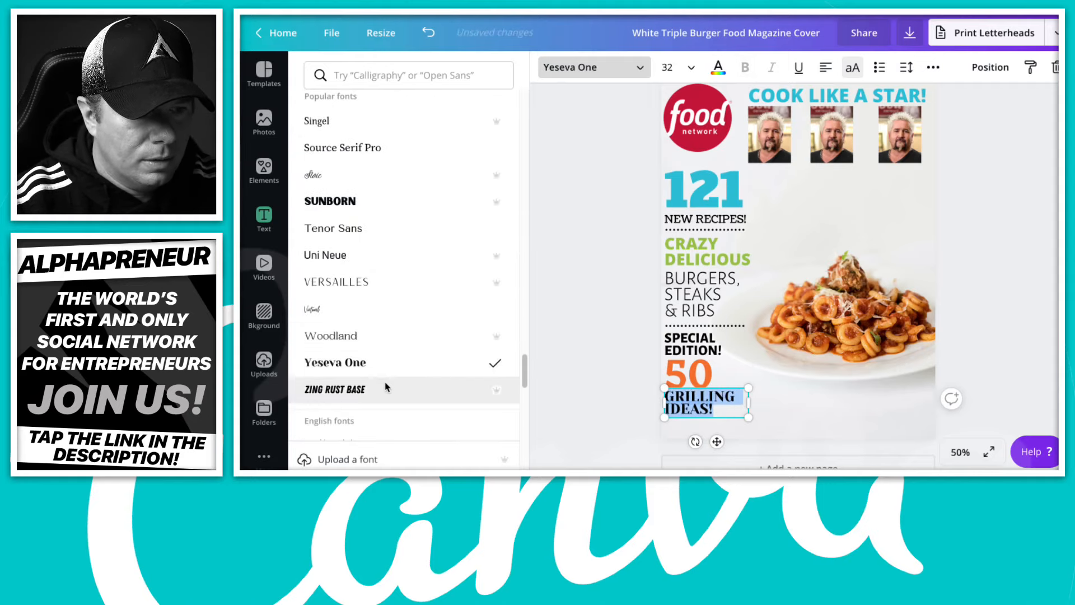
- Set the font of the GRILLING IDEAS! text to Abhaya Libre ExtraBold
scroll(387, 383, "down", 3)
scroll(392, 375, "down", 3)
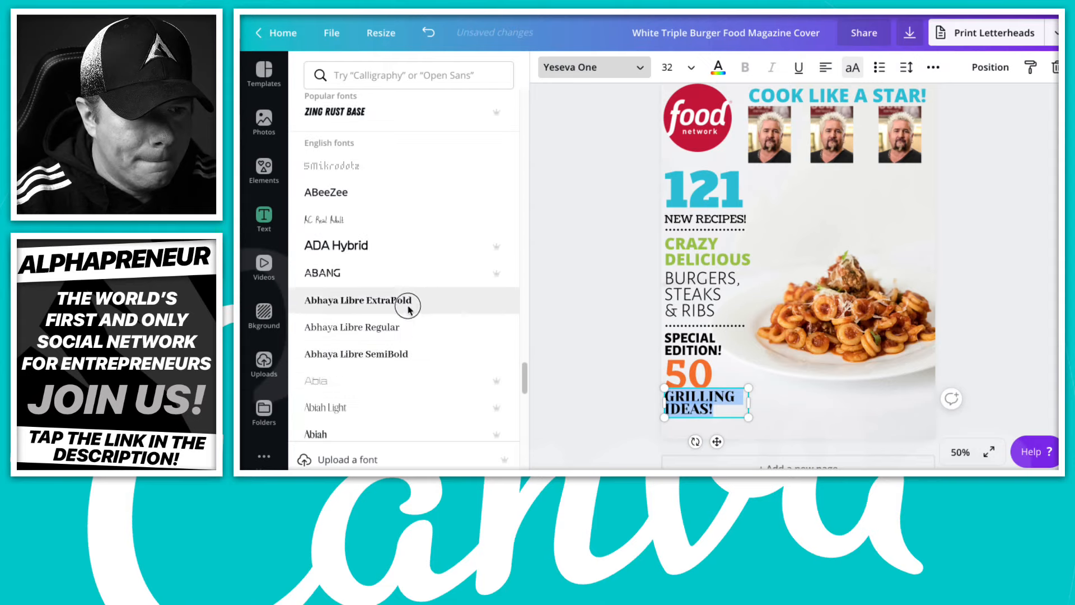
left_click(408, 305)
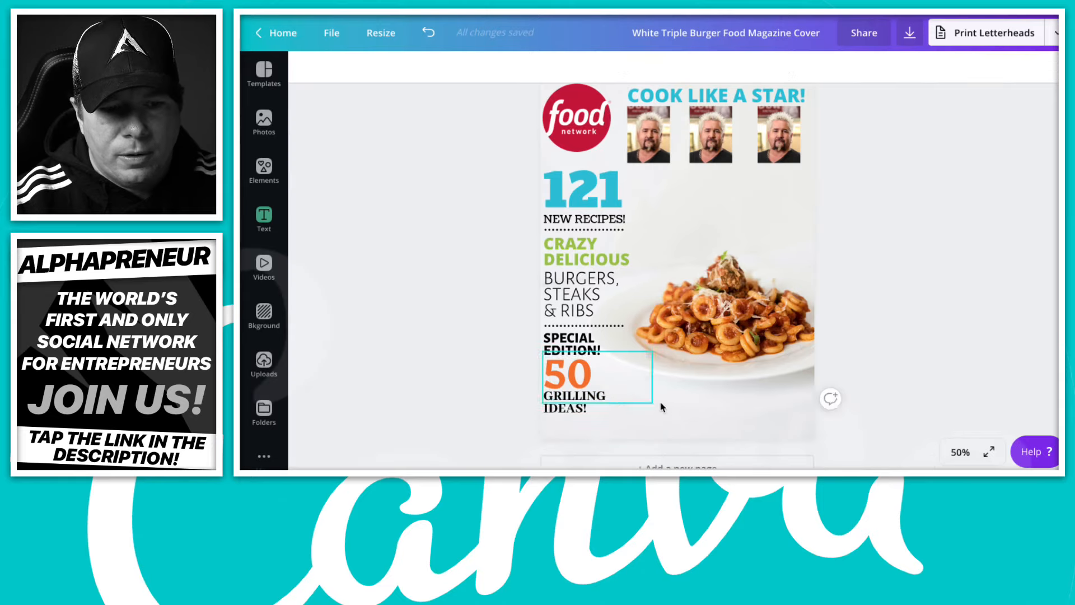
- Turn off the all-uppercase formatting of the text below the 50 so it reads Grilling Ideas!
left_click(634, 404)
double_click(592, 409)
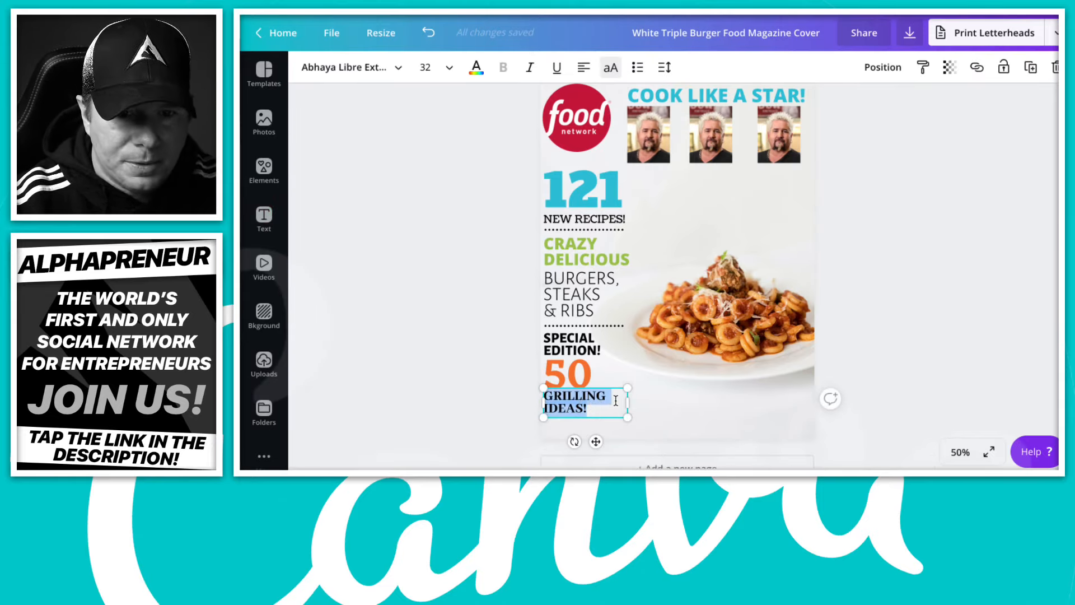
left_click(611, 69)
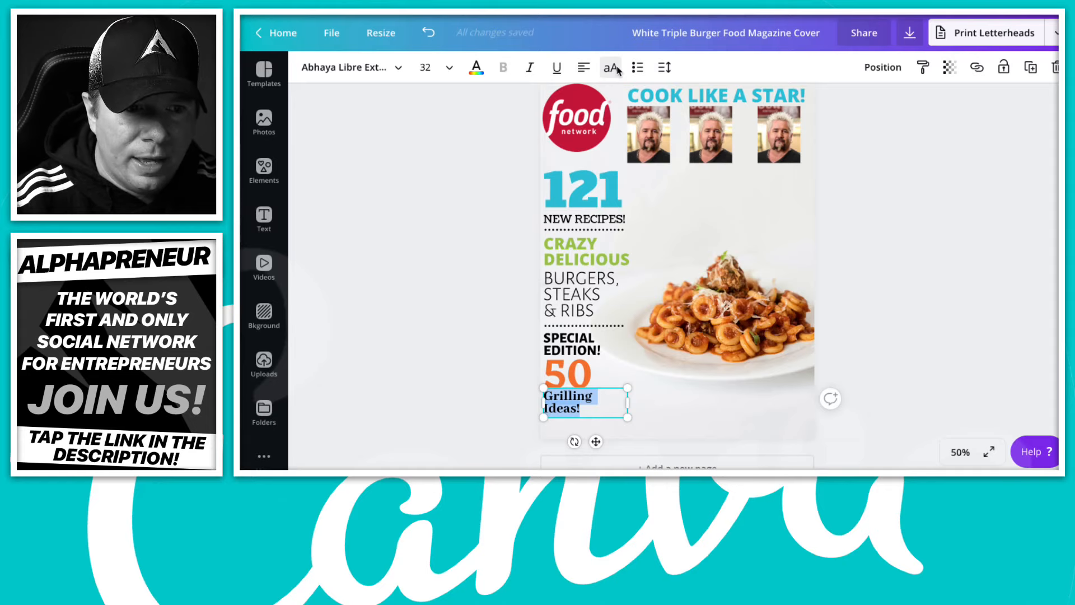
left_click(611, 68)
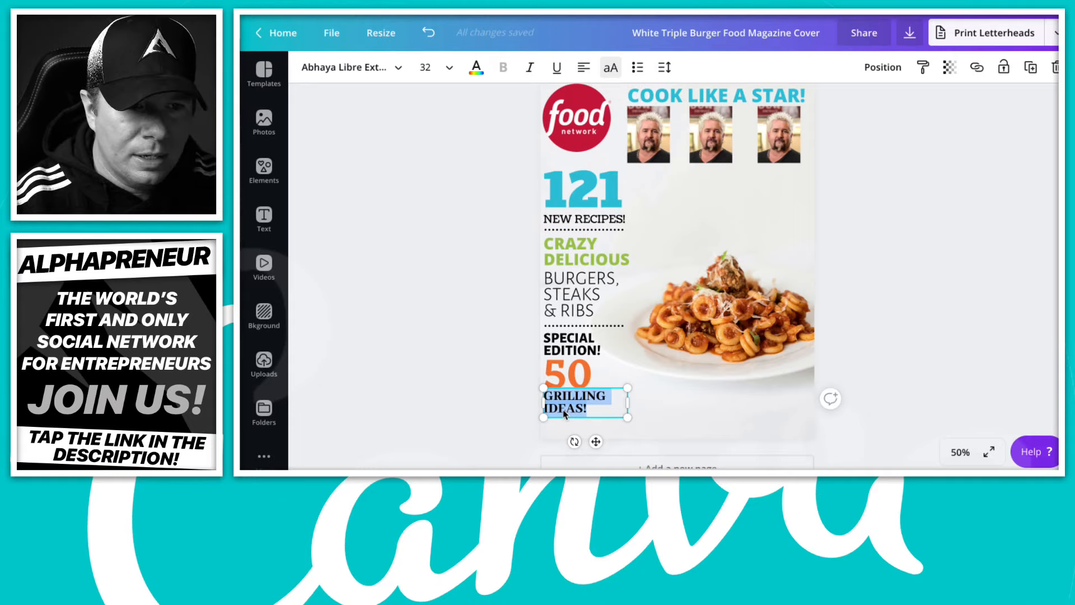
left_click(620, 72)
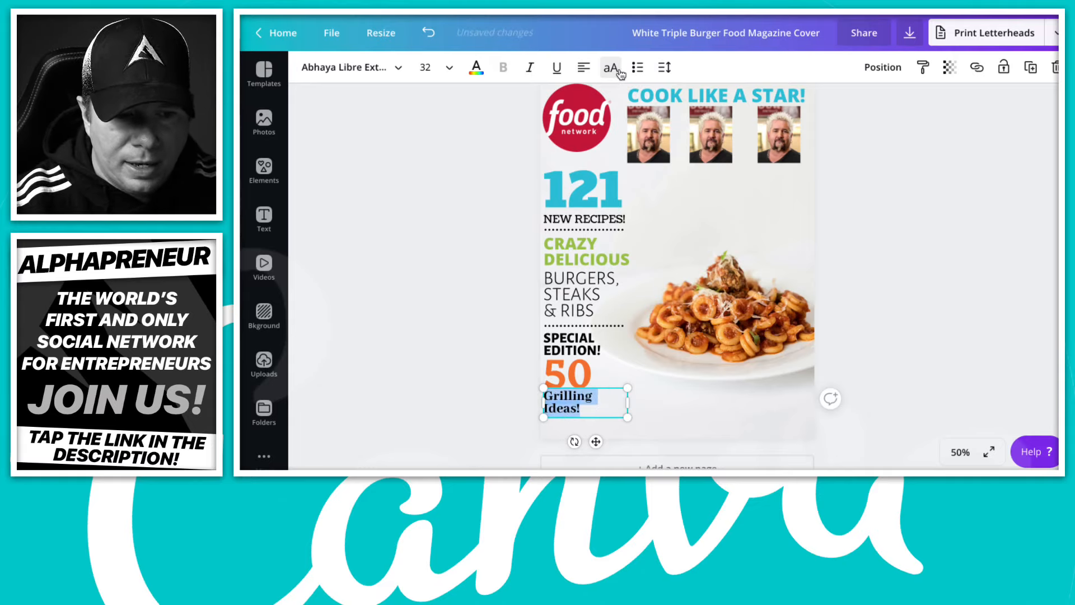
left_click(413, 312)
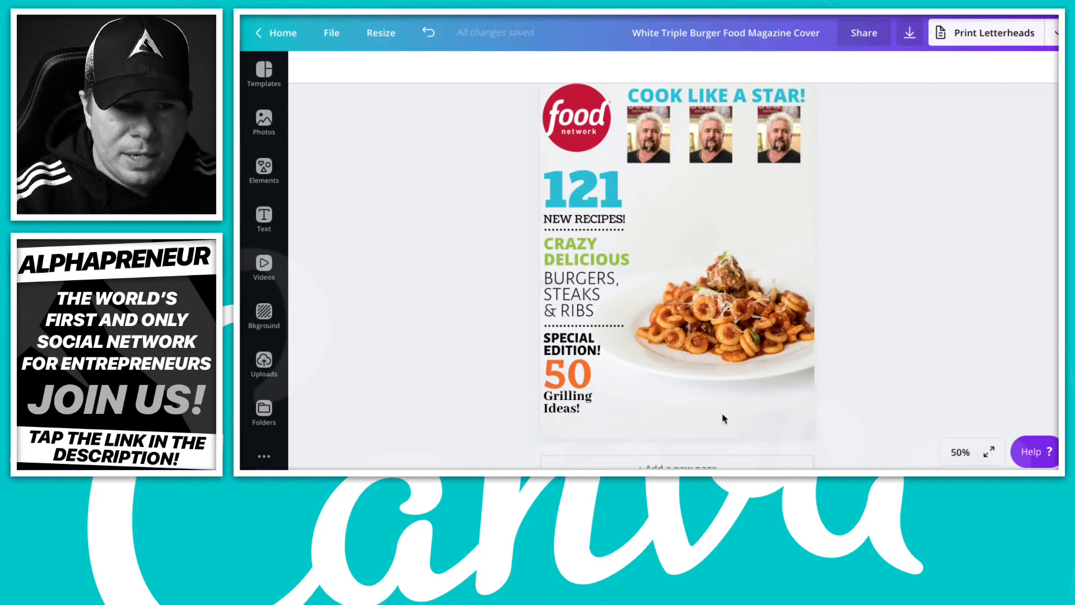
- Add a heading to the cover, place it beside the 121 under the three portraits, and widen its text box
left_click(586, 192)
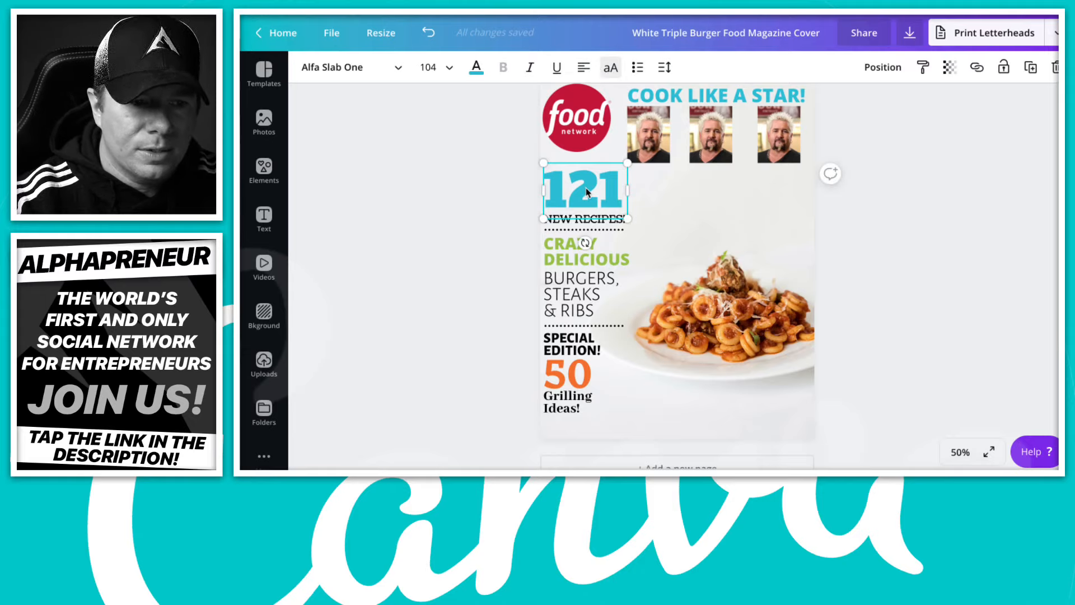
left_click(259, 223)
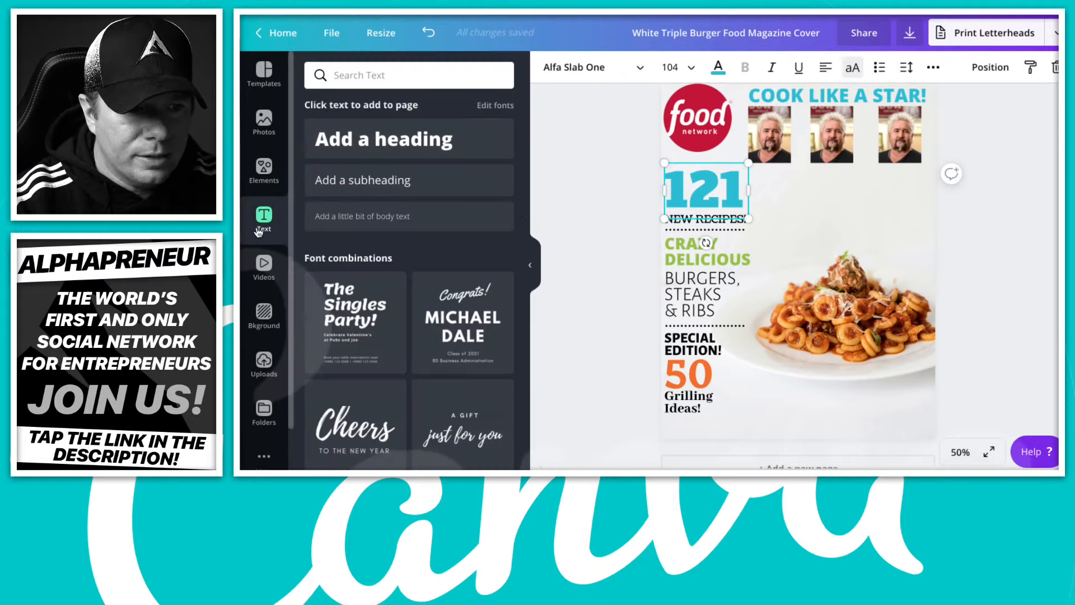
left_click(392, 145)
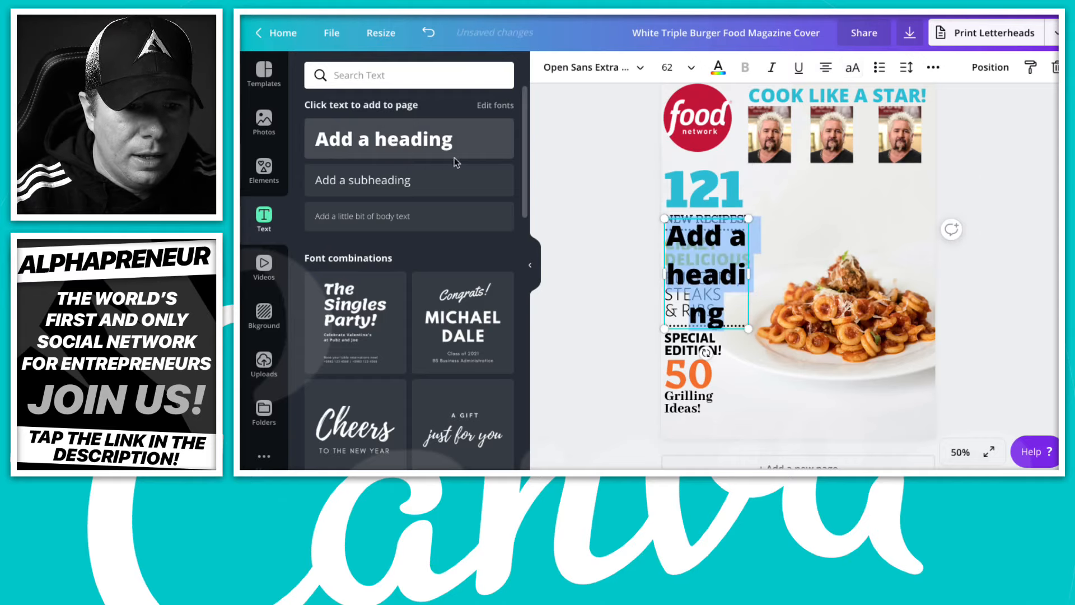
left_click(627, 237)
left_click(530, 264)
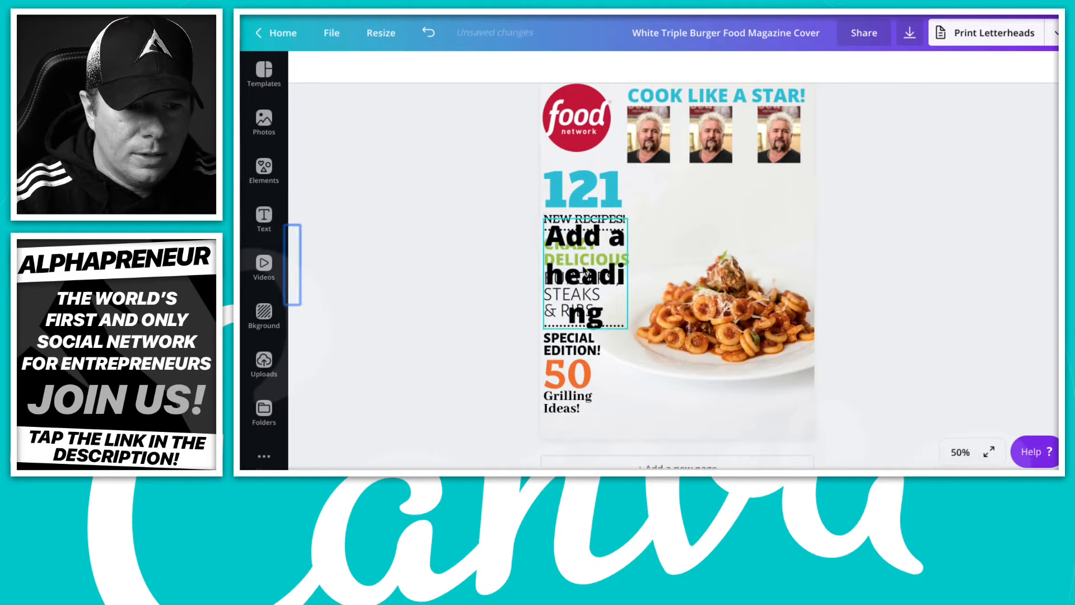
left_click_drag(599, 271, 809, 235)
double_click(731, 226)
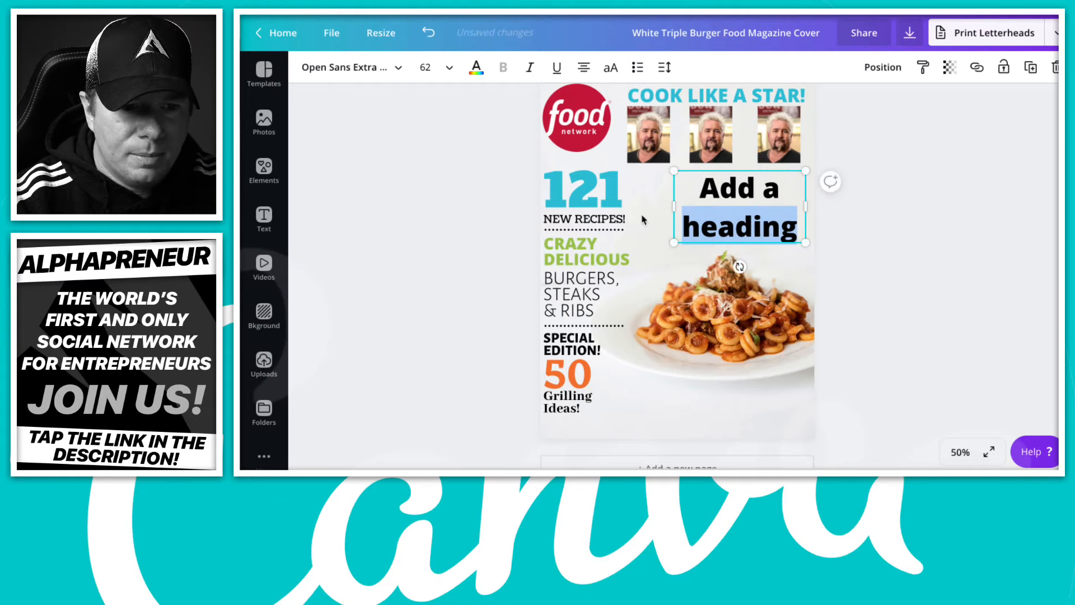
left_click_drag(674, 207, 639, 207)
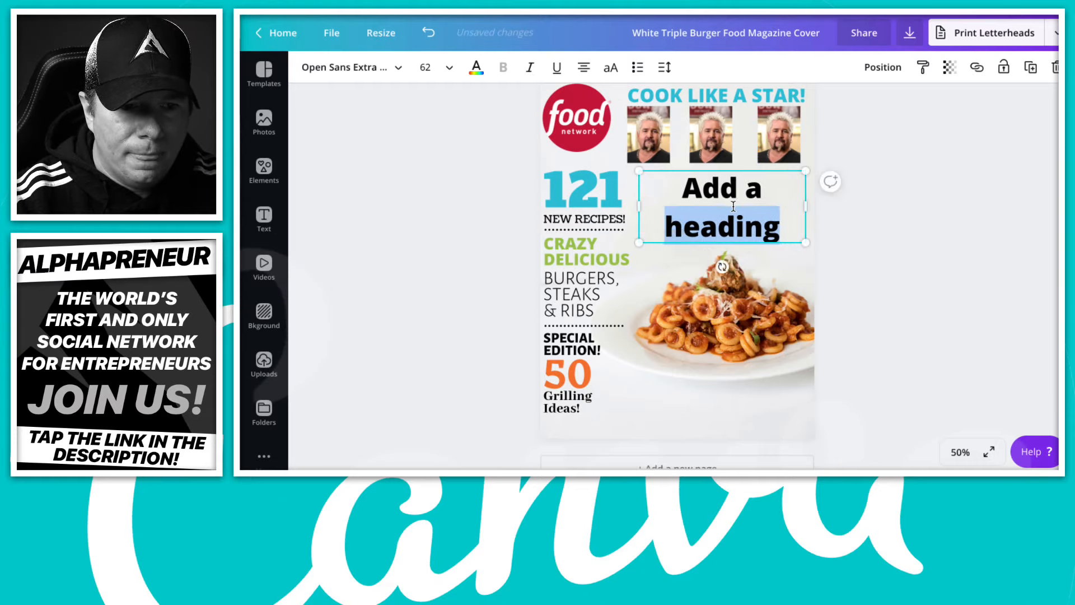
- Replace the new heading's placeholder text with Let's Eat!
triple_click(735, 212)
type("Let's eat")
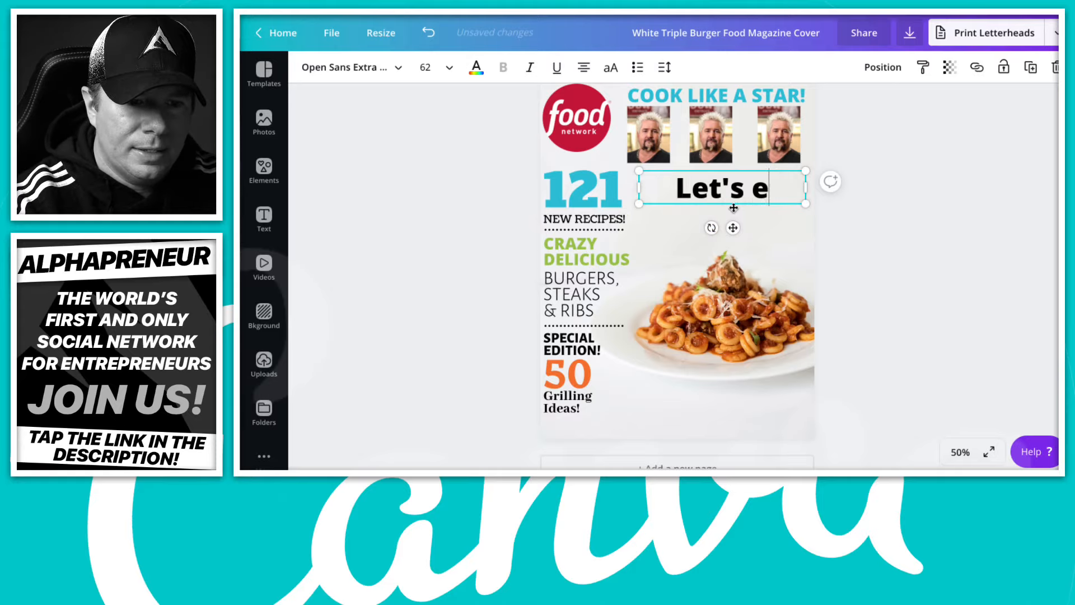
key("BackSpace")
key("BackSpace")
key("BackSpace")
type("Eat!")
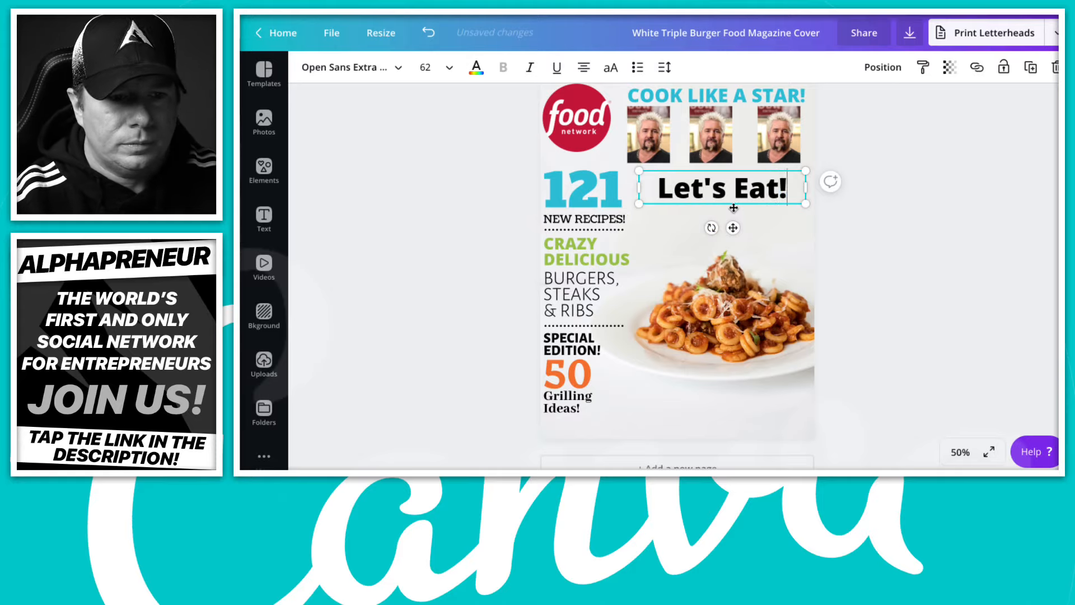
- Filter the fonts for the Let's Eat! heading to the Handwriting category and check the lettering on the reference cover
key("ctrl+a")
left_click(359, 67)
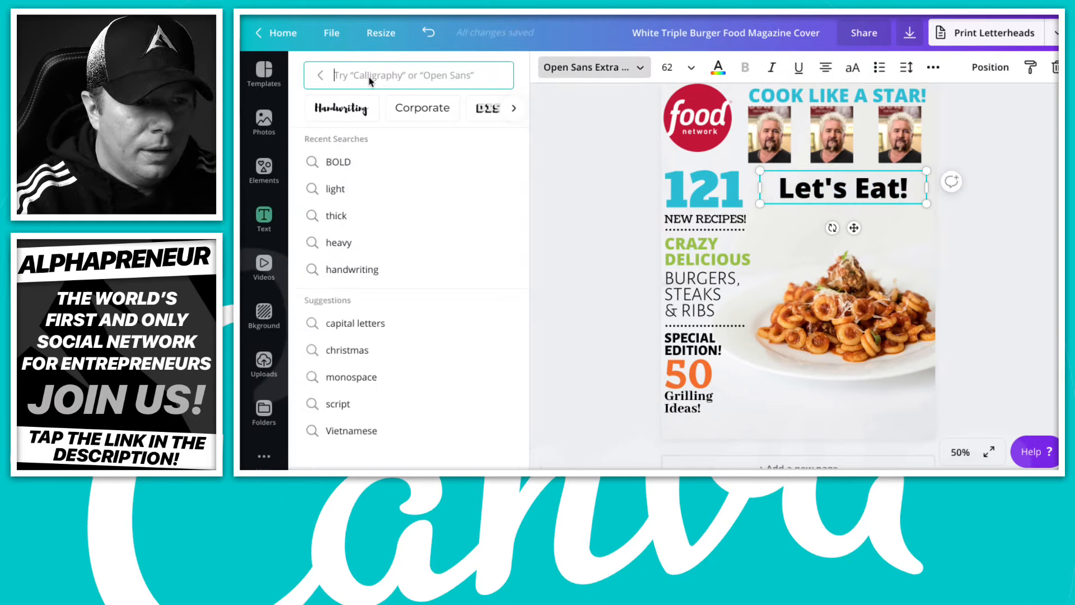
left_click(341, 108)
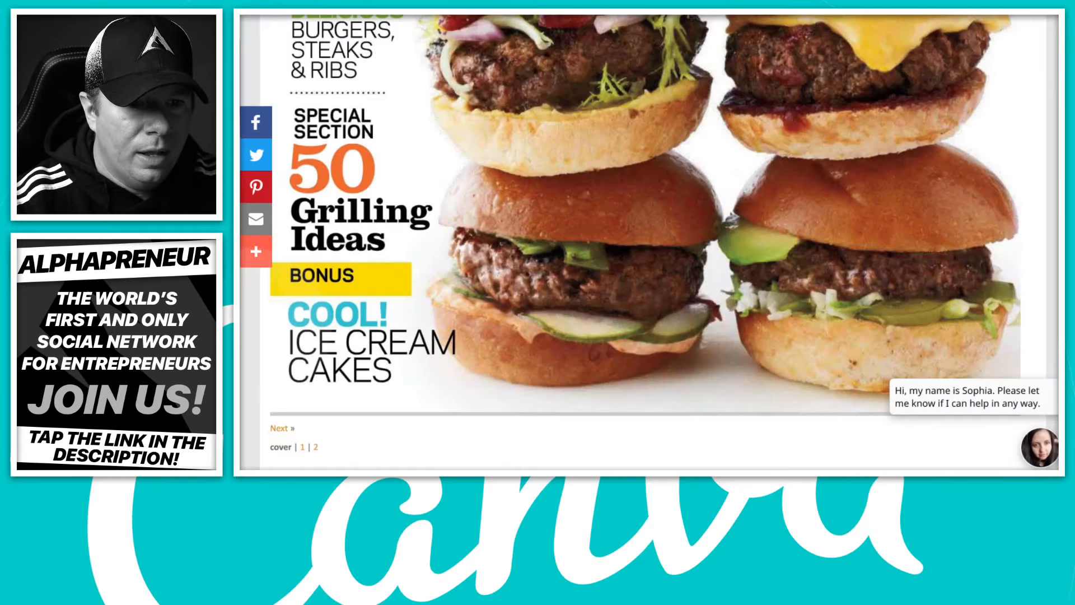
scroll(511, 126, "up", 8)
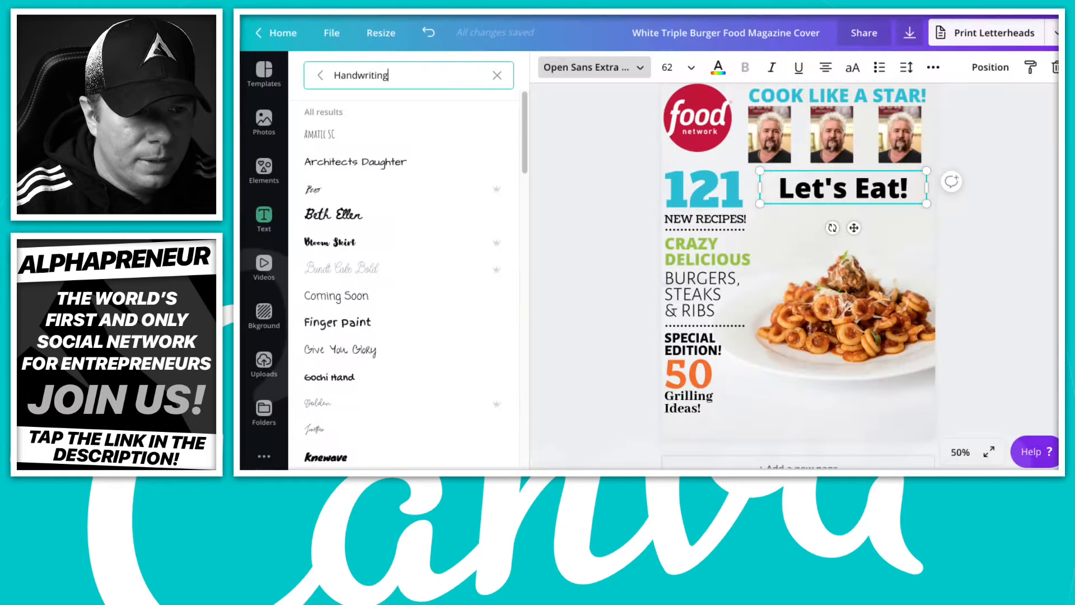
- Try the handwriting fonts Bloom Skirt, Finger Paint and Knewave on the Let's Eat! heading
left_click(413, 245)
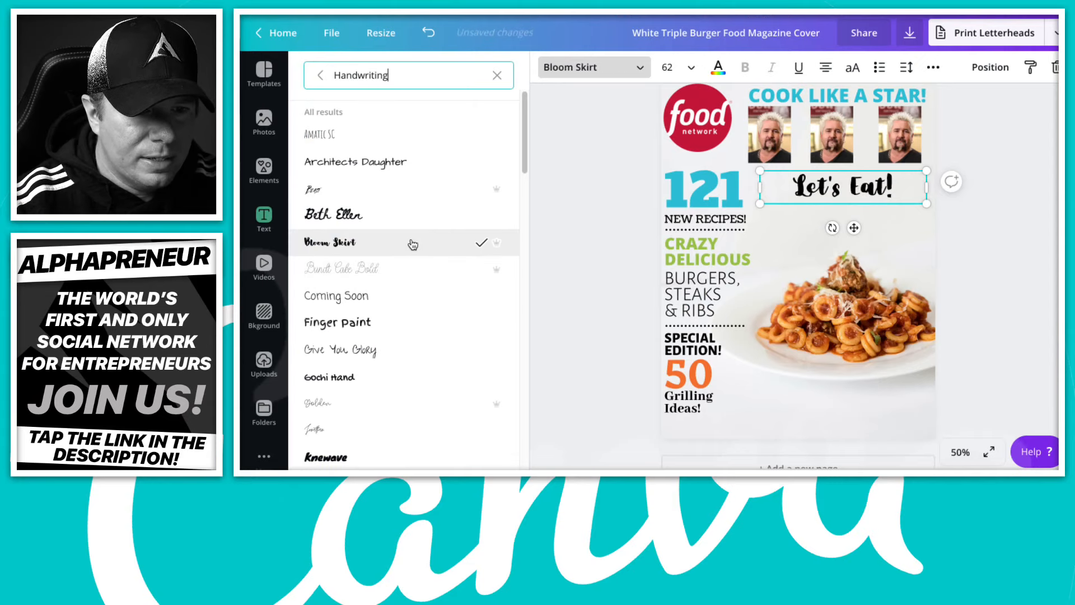
scroll(372, 249, "down", 3)
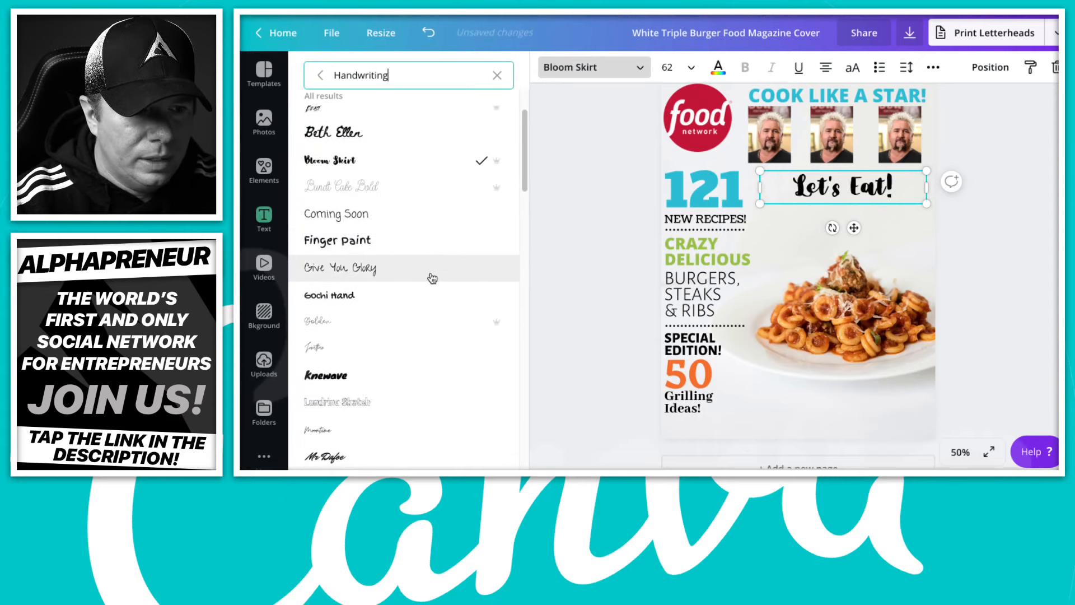
left_click(414, 240)
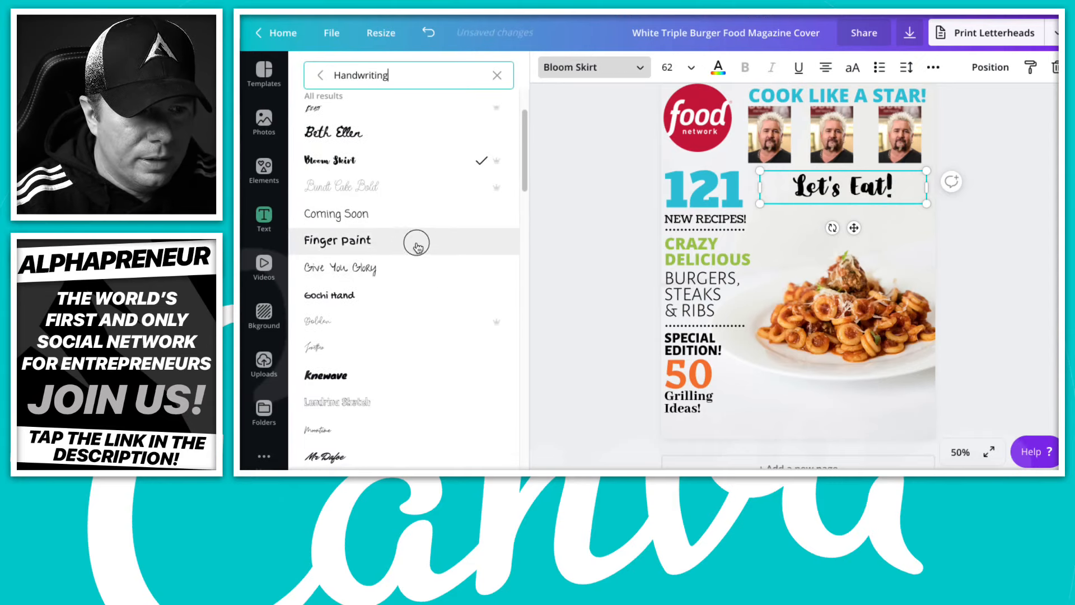
left_click(385, 139)
left_click(356, 248)
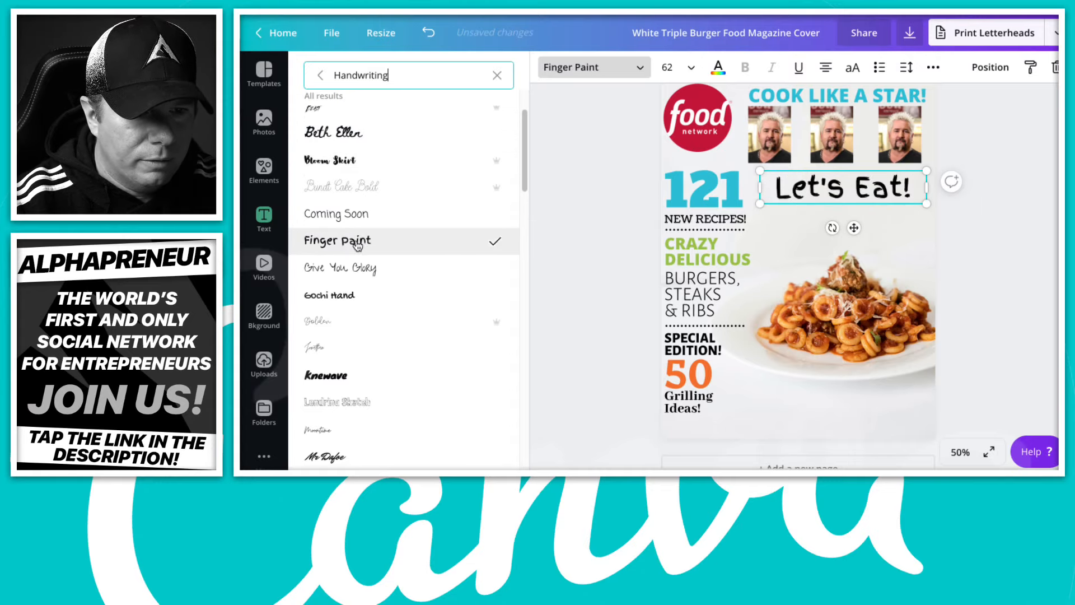
left_click(348, 400)
left_click(350, 377)
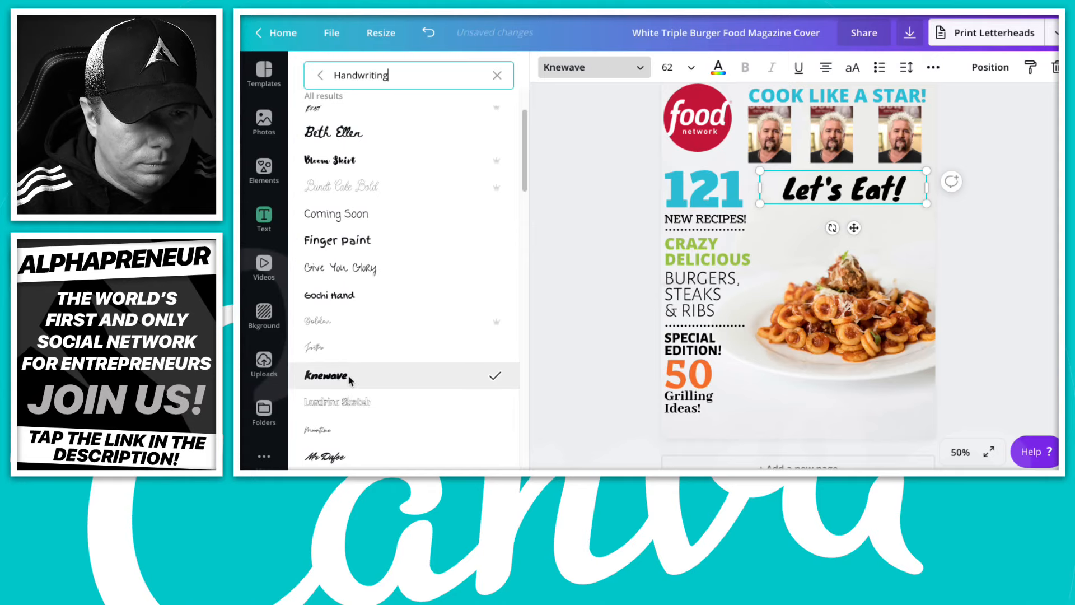
- Try the handwriting fonts Permanent Marker, Sensei and Waterlily on the Let's Eat! heading
scroll(352, 387, "down", 3)
left_click(367, 364)
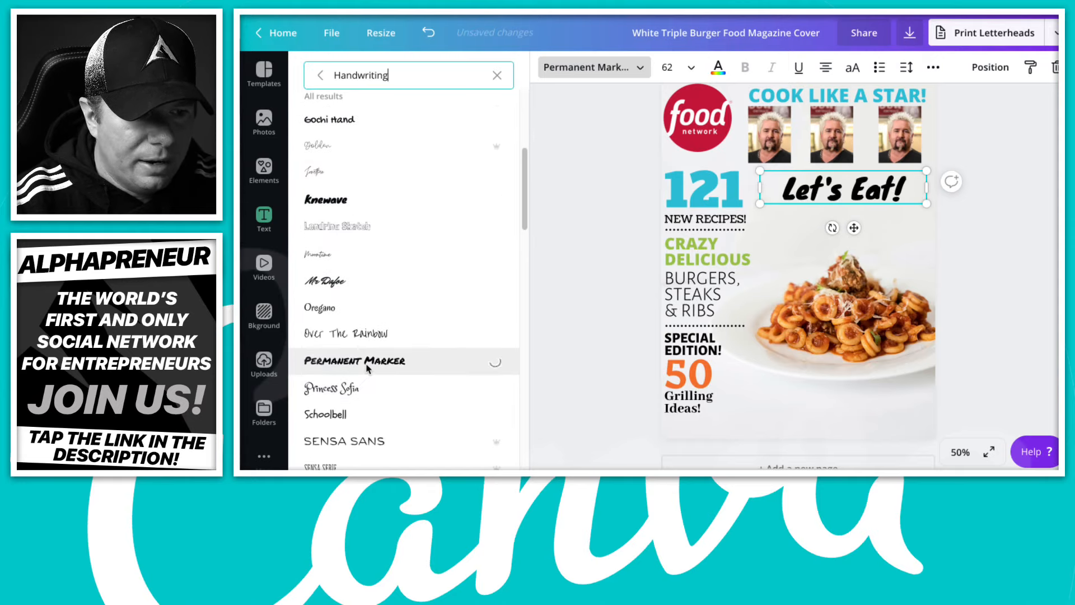
scroll(367, 367, "down", 1)
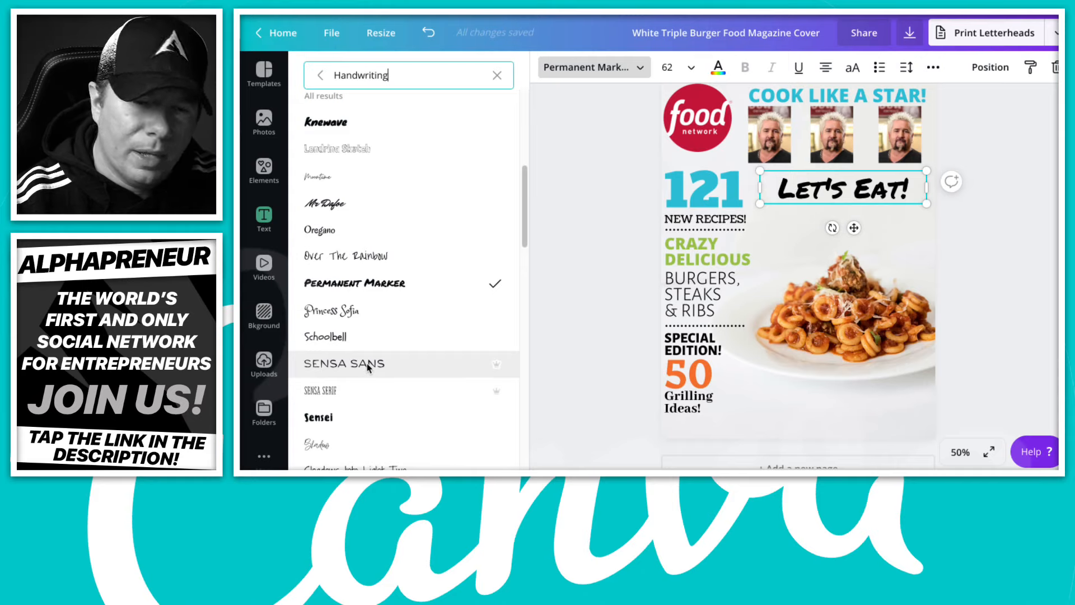
scroll(368, 365, "down", 1)
scroll(368, 368, "down", 1)
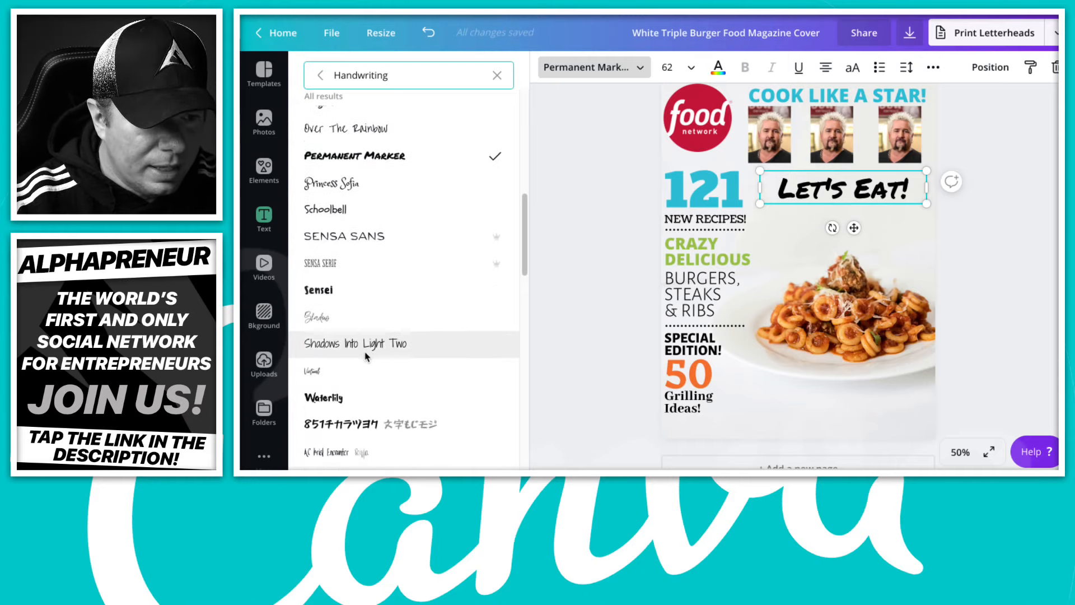
left_click(340, 290)
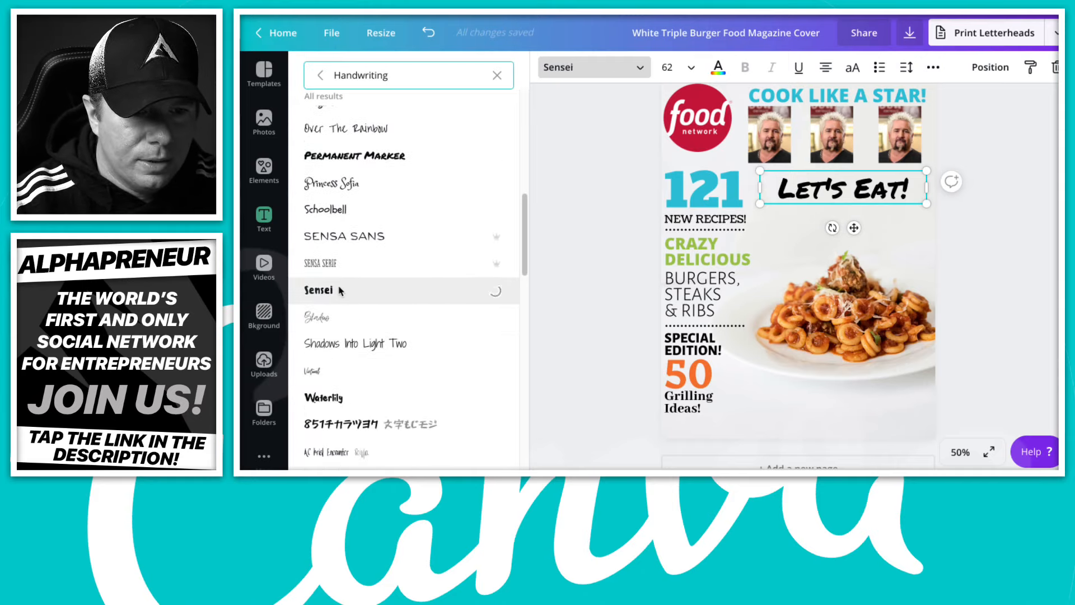
left_click(389, 404)
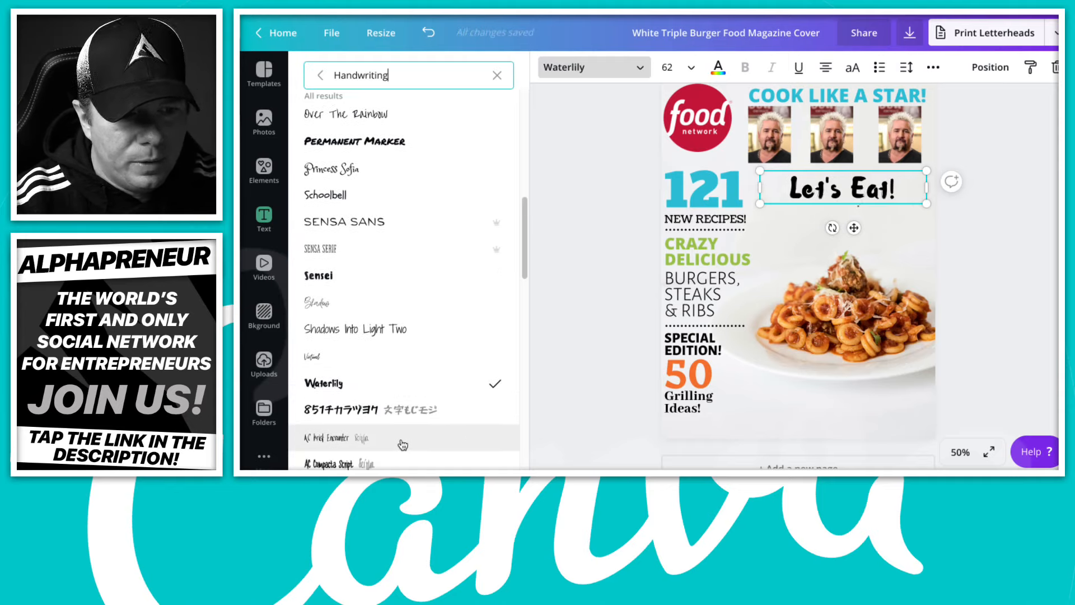
scroll(371, 124, "up", 1)
- Search the fonts for times, apply Times Neue Roman to the Let's Eat! heading and make it bold
double_click(370, 76)
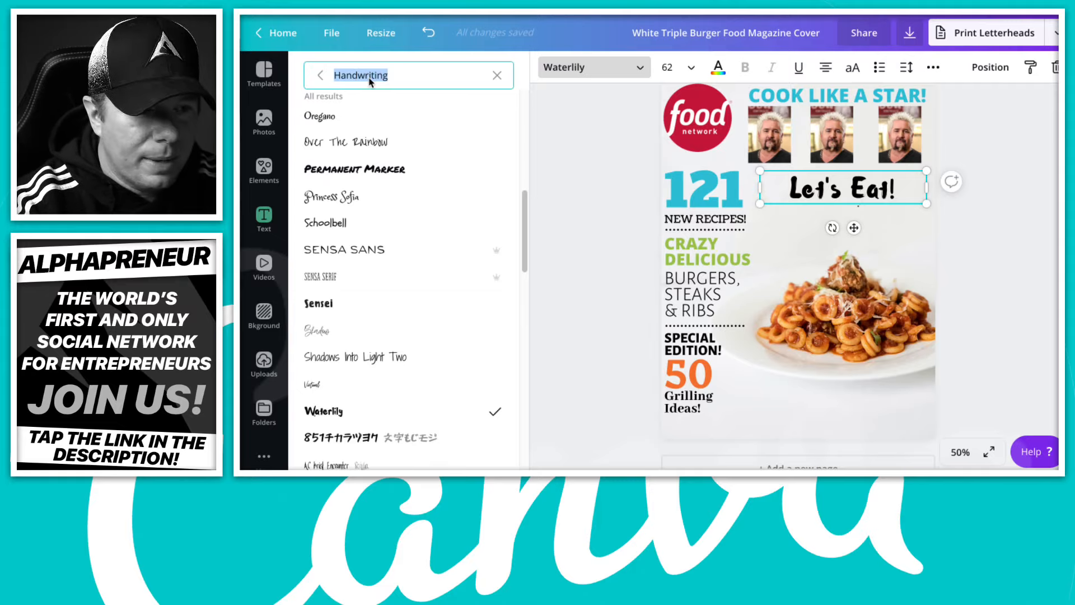
type("times")
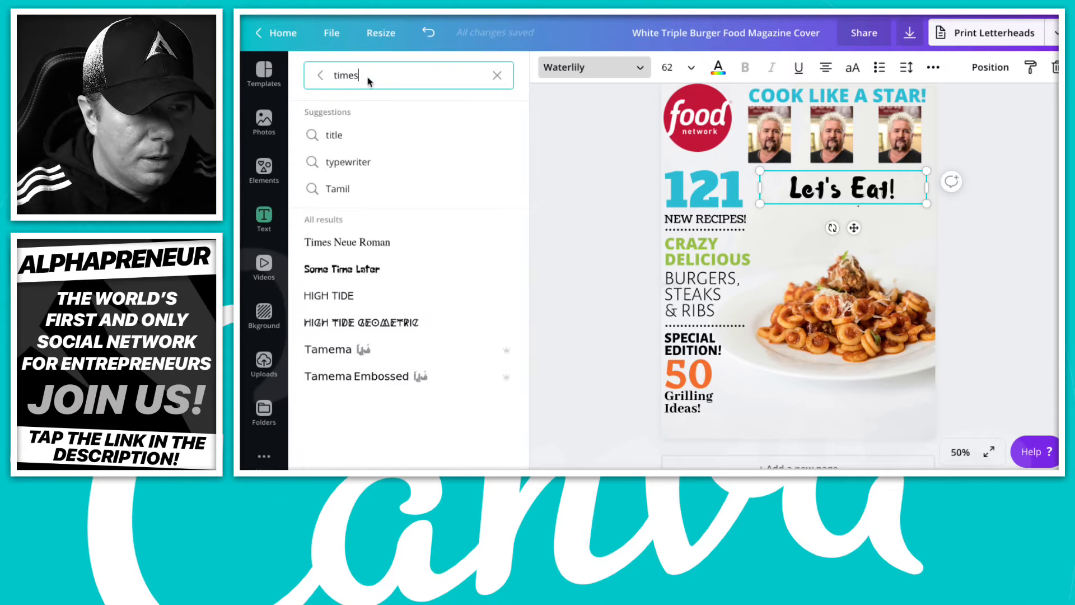
left_click(375, 257)
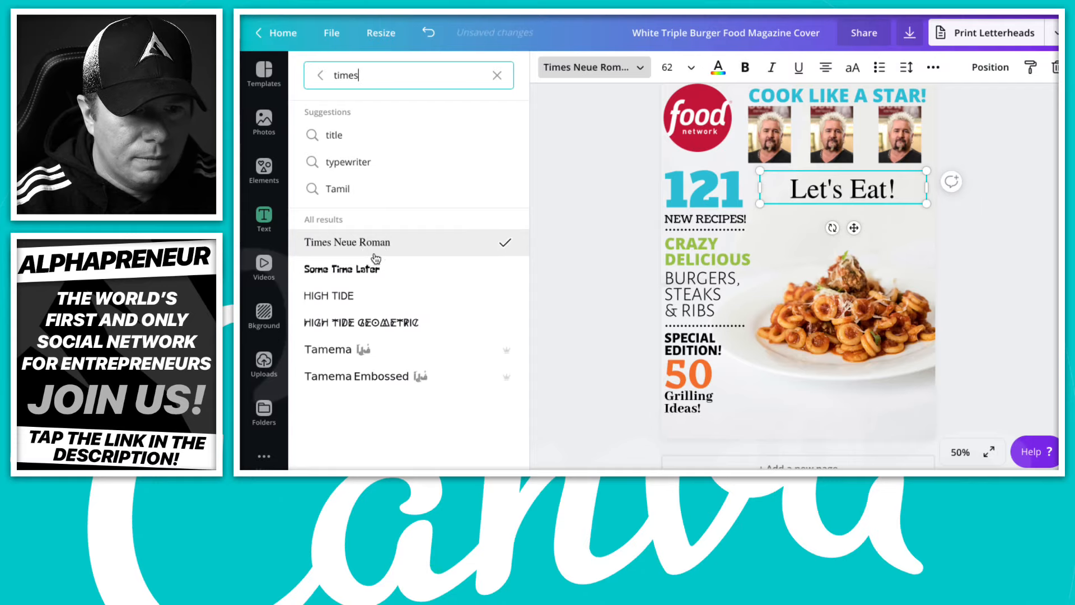
double_click(838, 191)
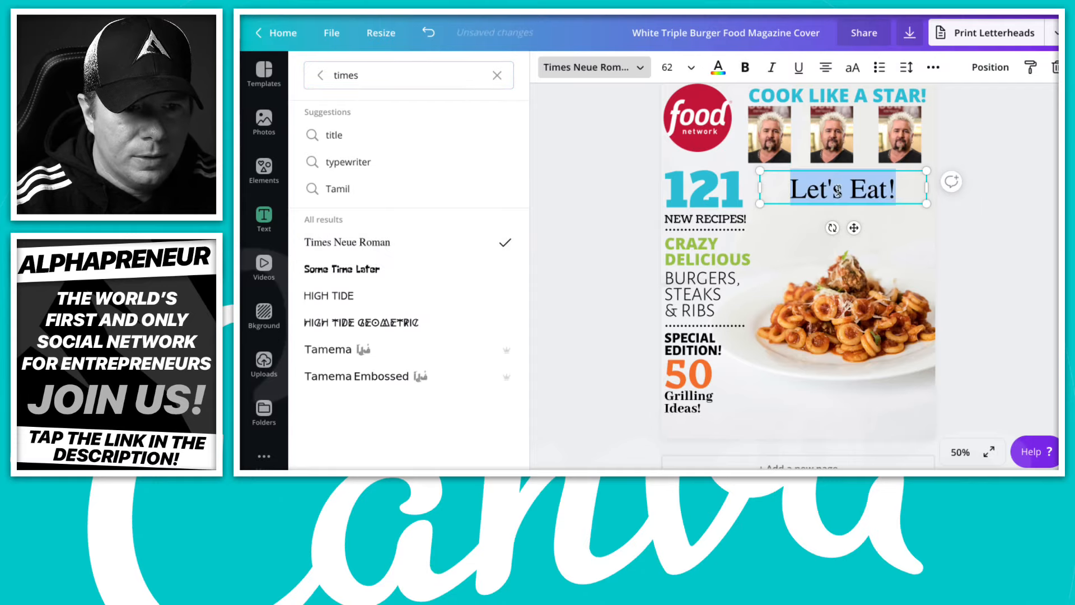
left_click(750, 71)
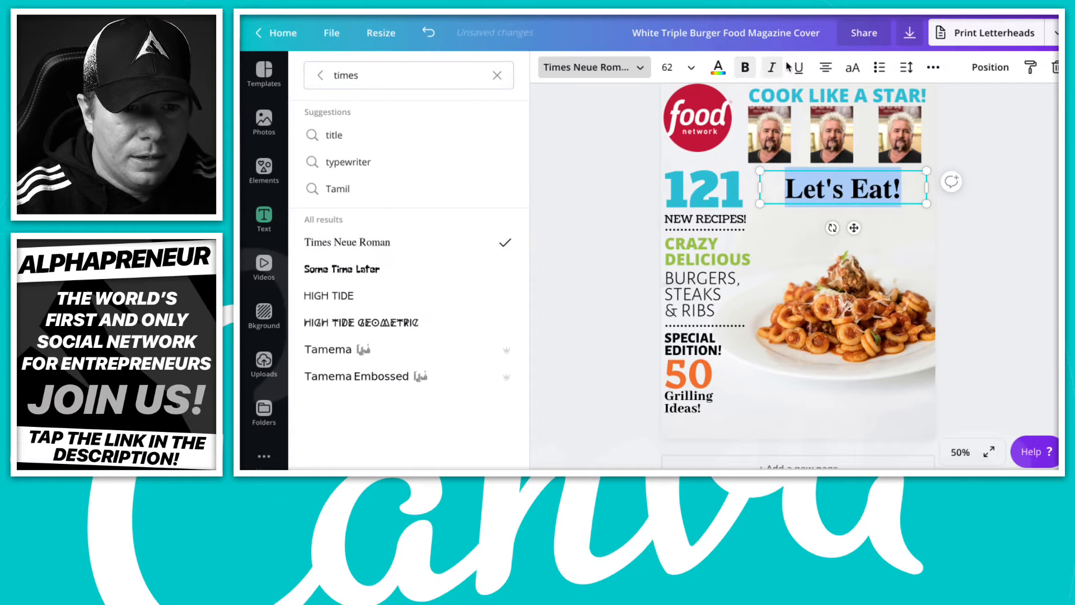
- Enlarge the Let's Eat! heading to font size 88
left_click(689, 68)
scroll(699, 298, "down", 5)
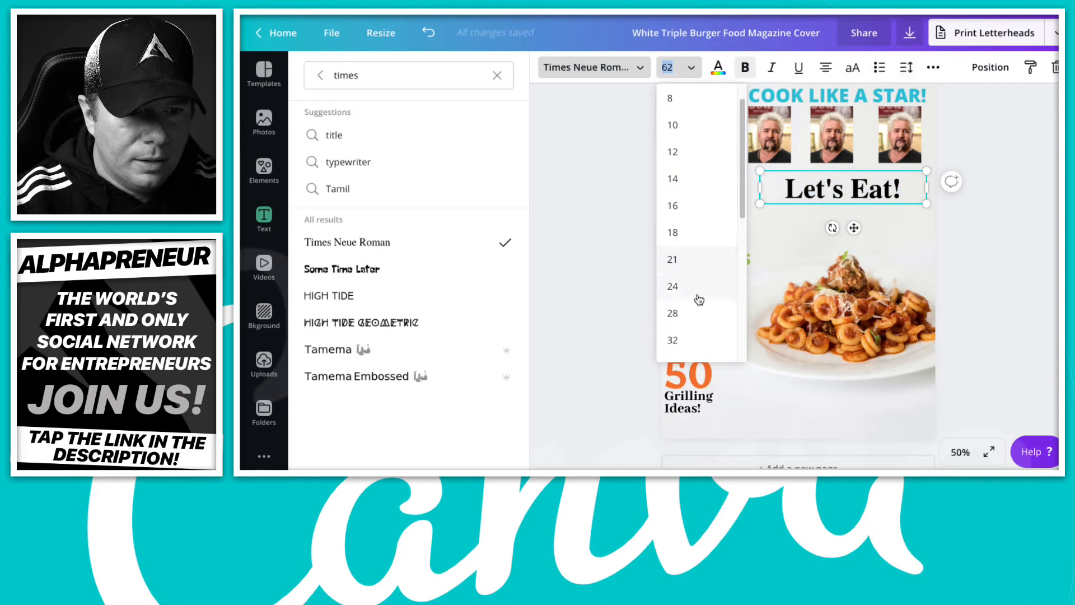
left_click(699, 298)
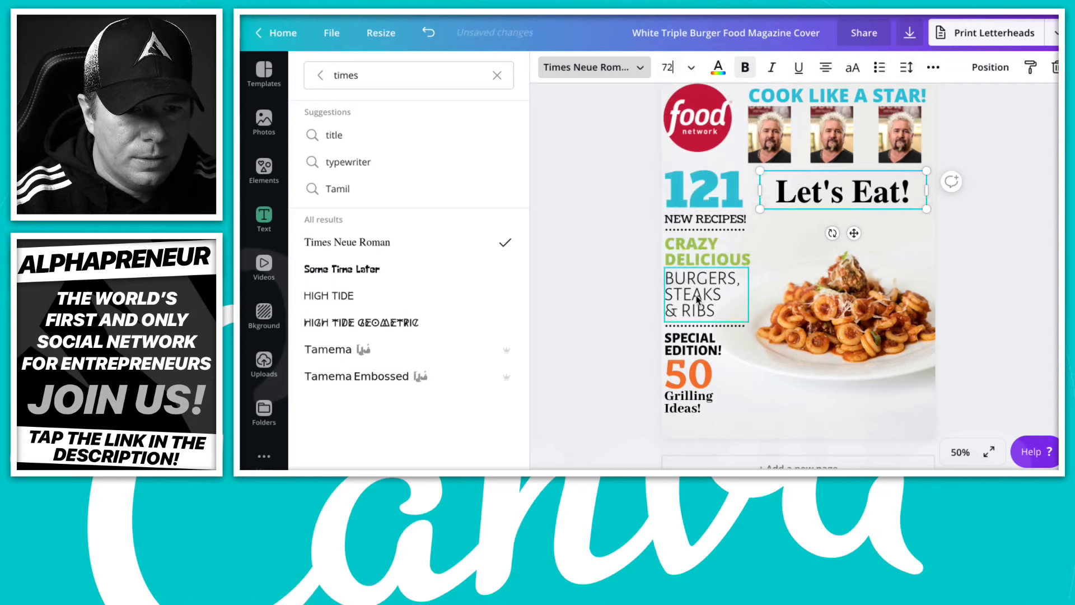
left_click(691, 70)
left_click(680, 289)
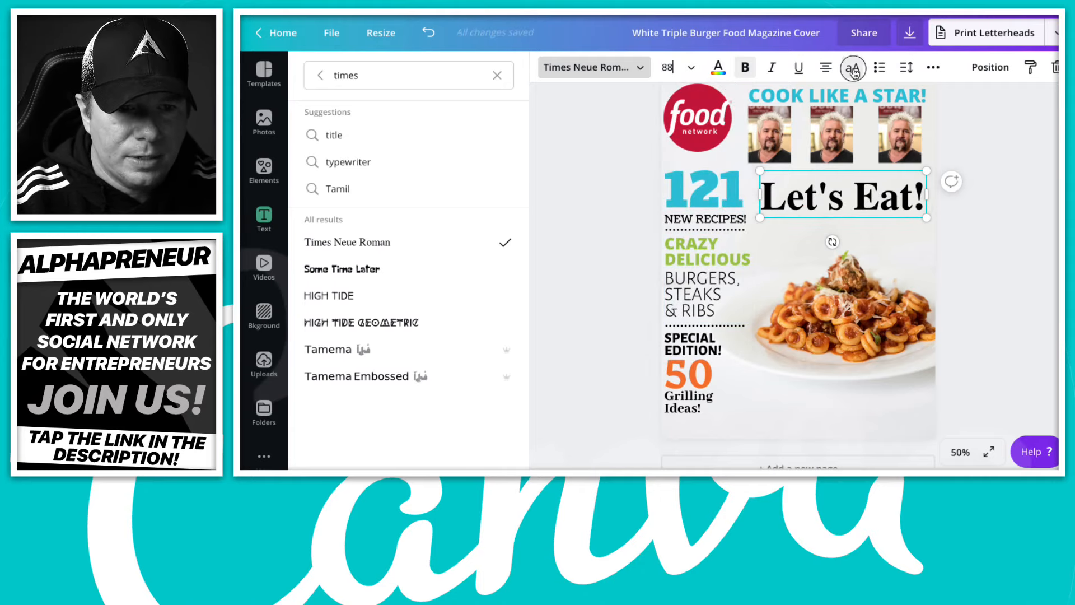
- Tighten the Let's Eat! heading's letter spacing to -40, keep its mixed case, and nudge it slightly down
left_click(852, 67)
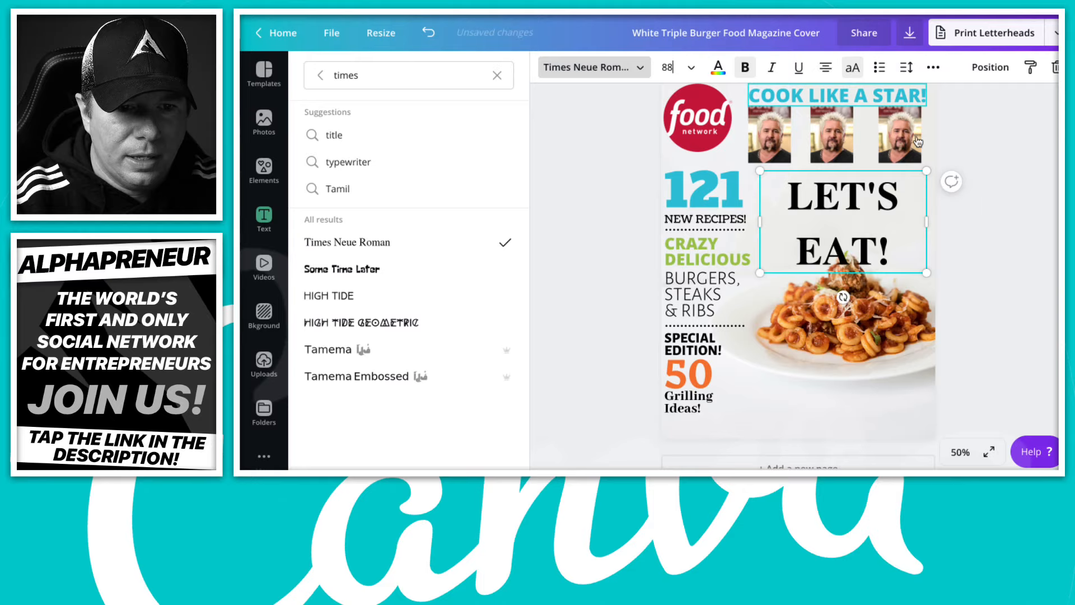
left_click(853, 69)
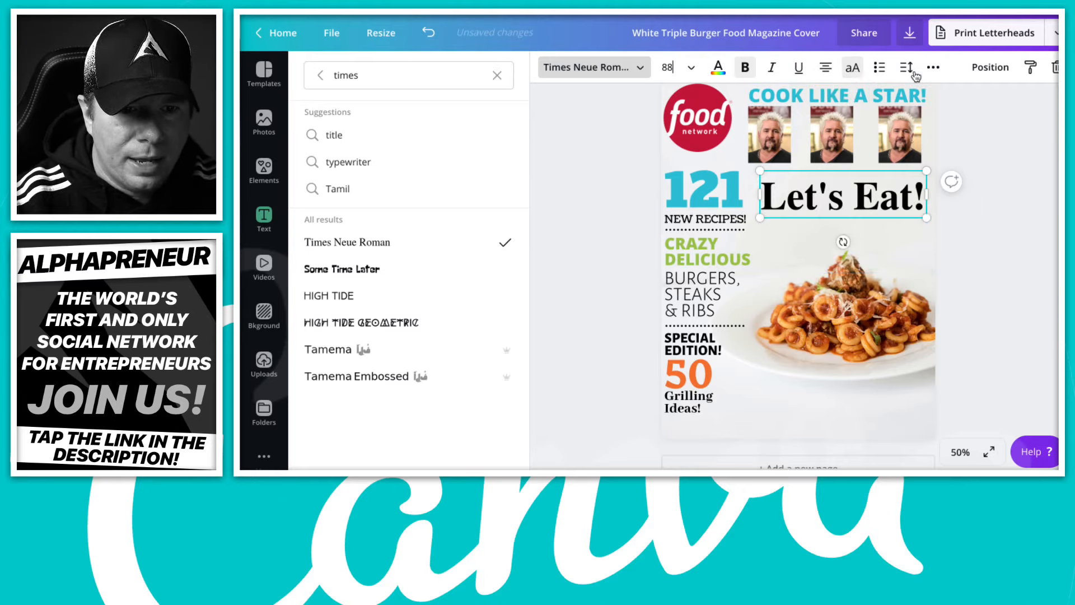
left_click(907, 71)
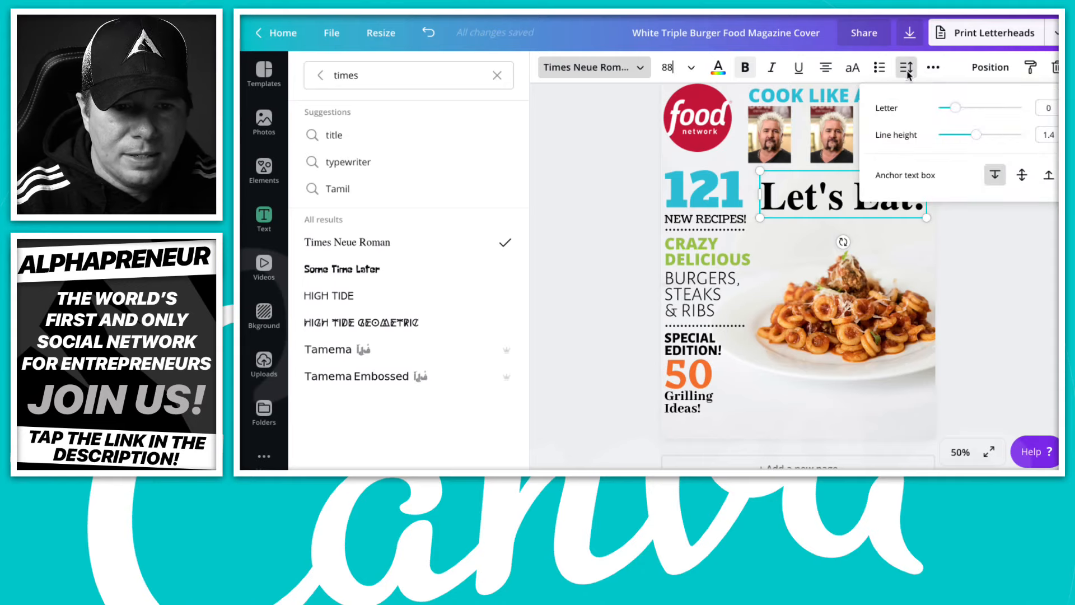
left_click_drag(959, 110, 949, 110)
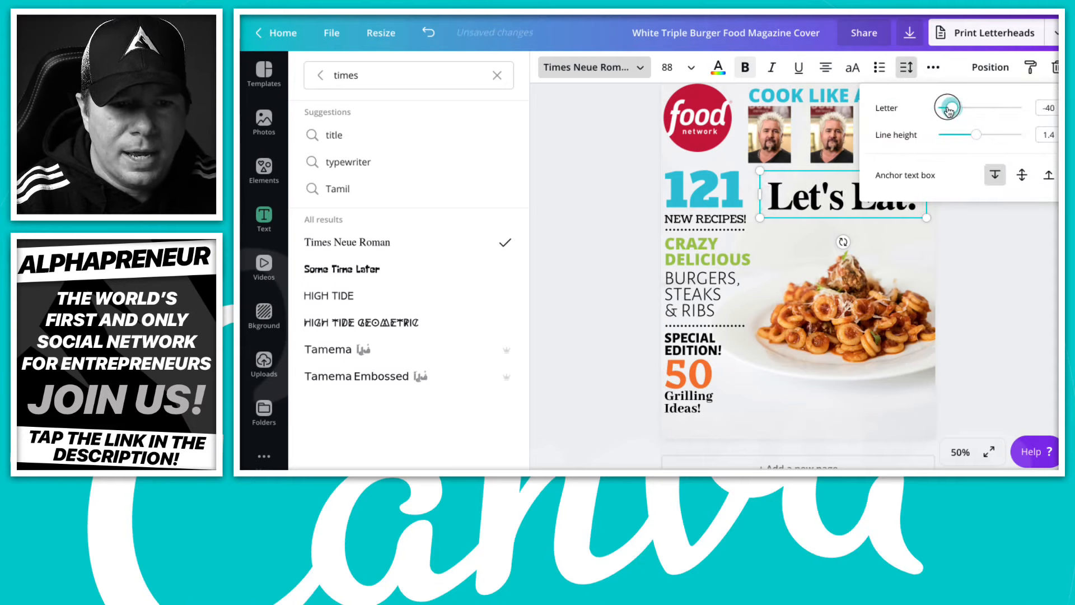
left_click(983, 288)
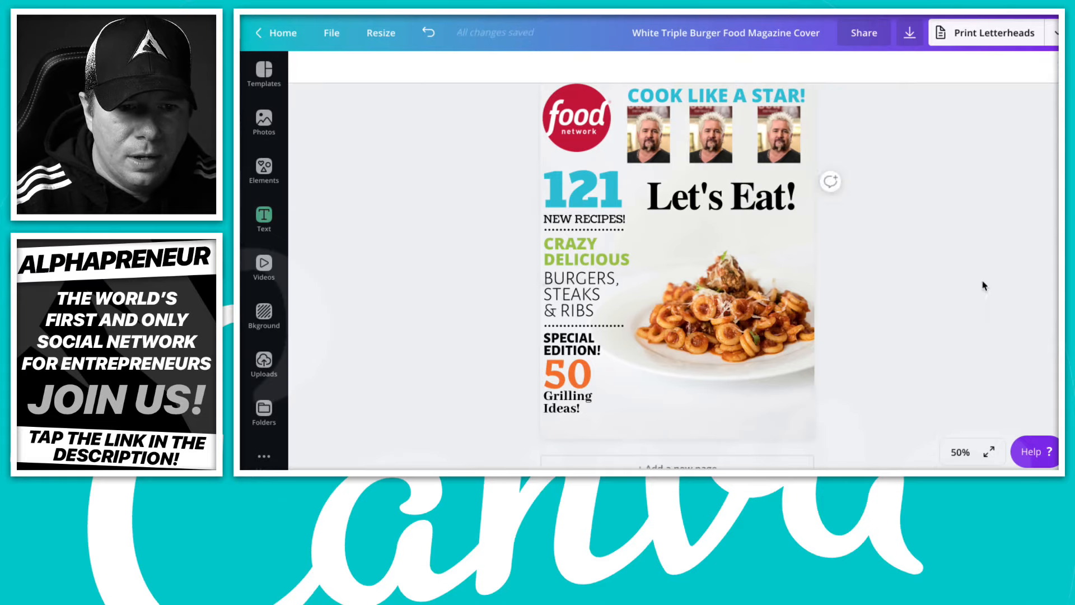
left_click(743, 206)
left_click_drag(742, 206, 743, 207)
left_click(937, 244)
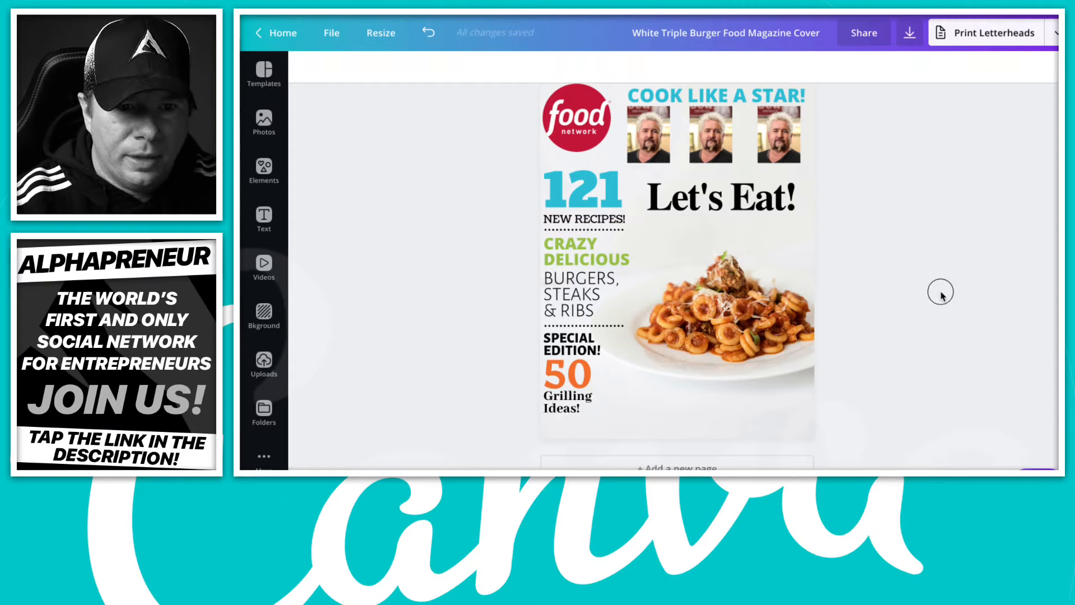
- Add a second page below the cover and delete the pasta background photo from it
scroll(943, 298, "up", 1)
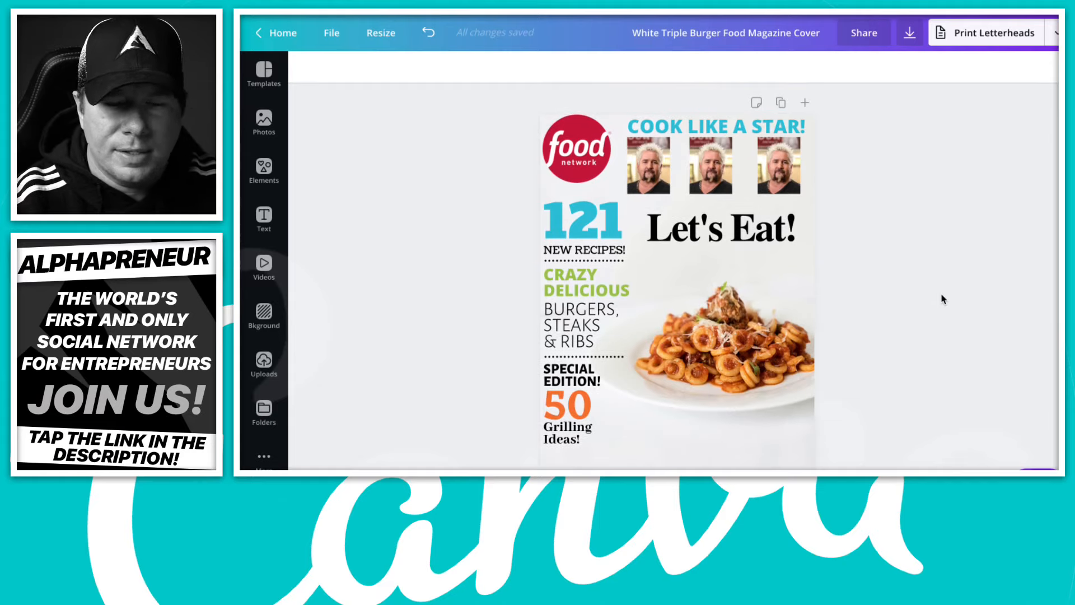
scroll(914, 319, "down", 1)
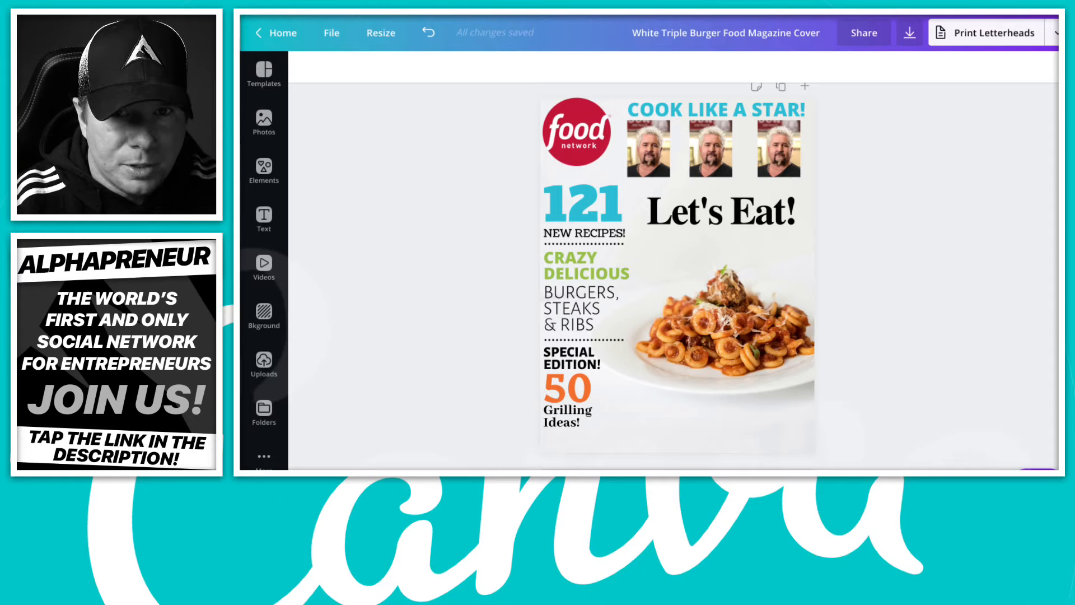
scroll(905, 235, "down", 1)
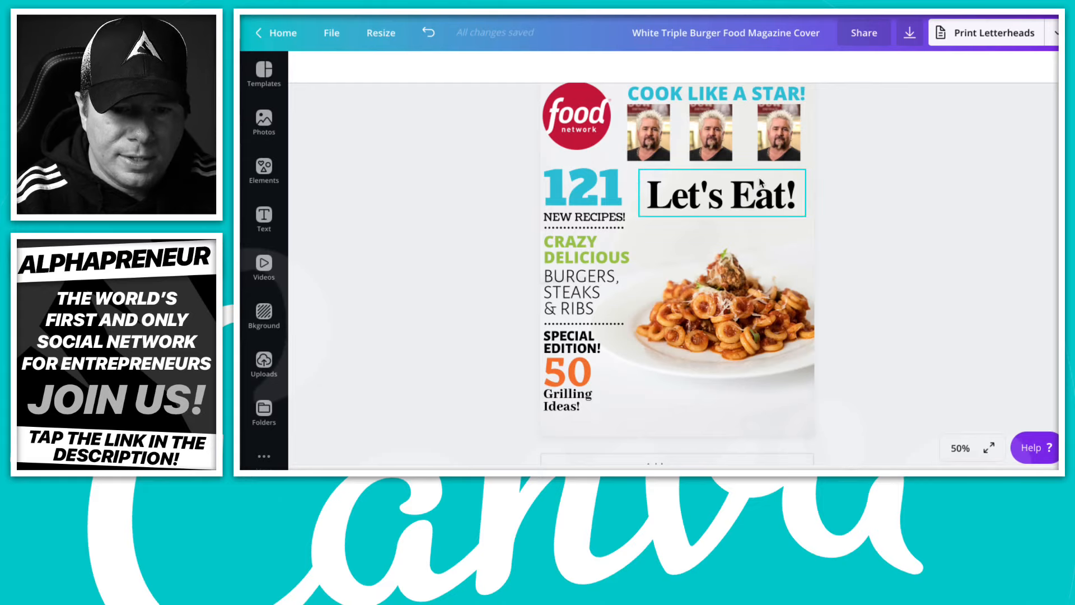
scroll(821, 232, "down", 1)
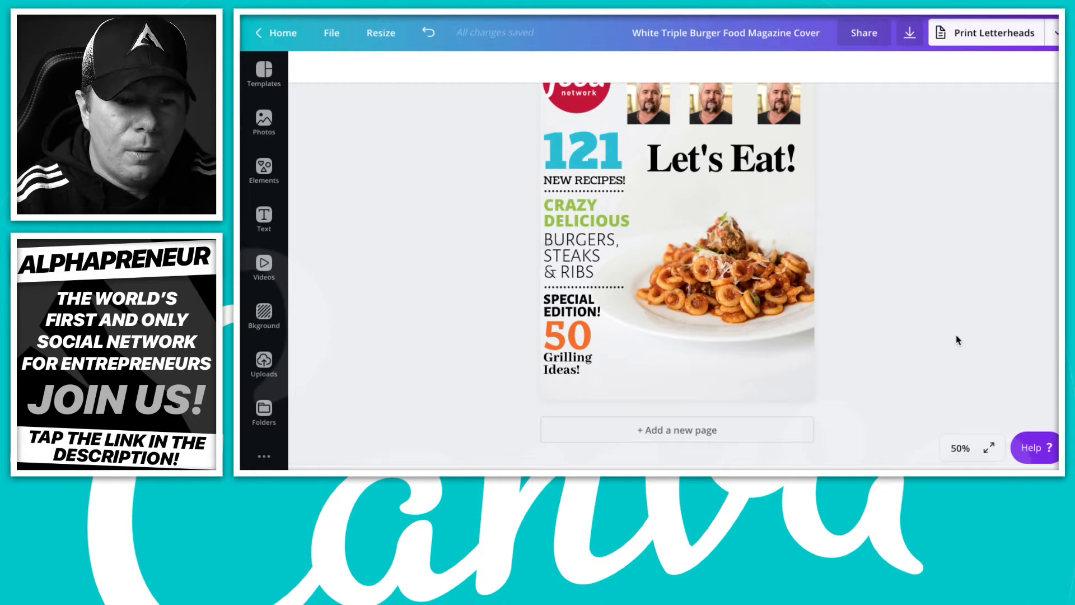
left_click(693, 436)
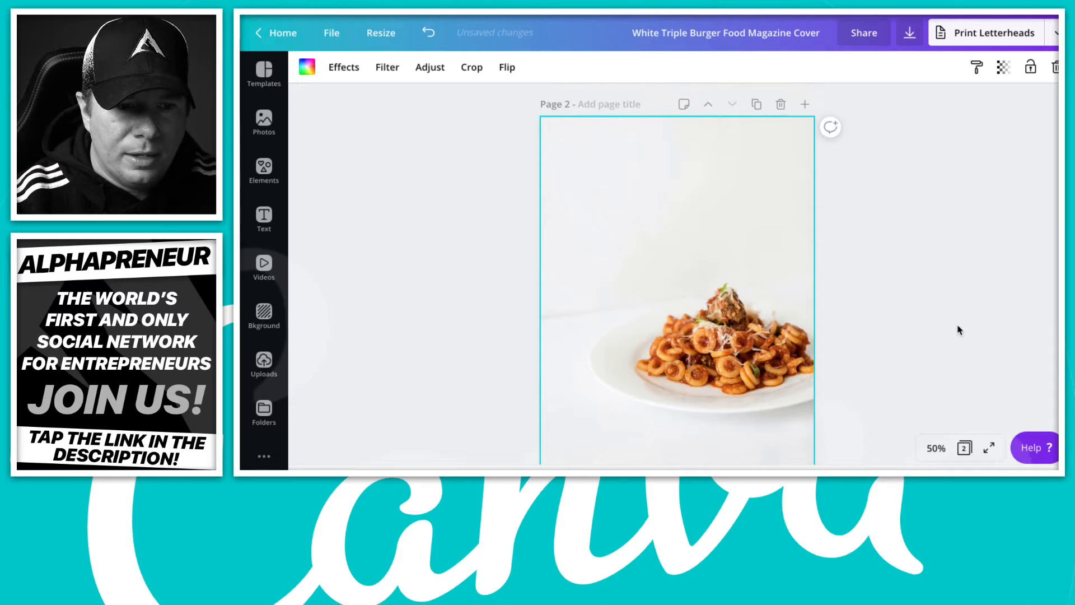
scroll(959, 331, "down", 3)
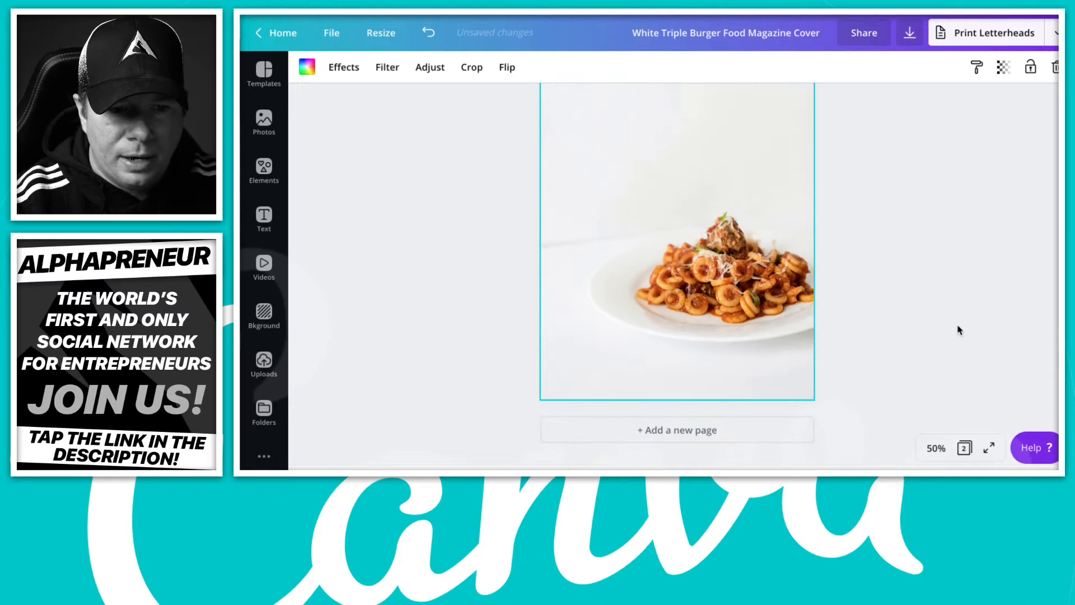
scroll(959, 330, "up", 2)
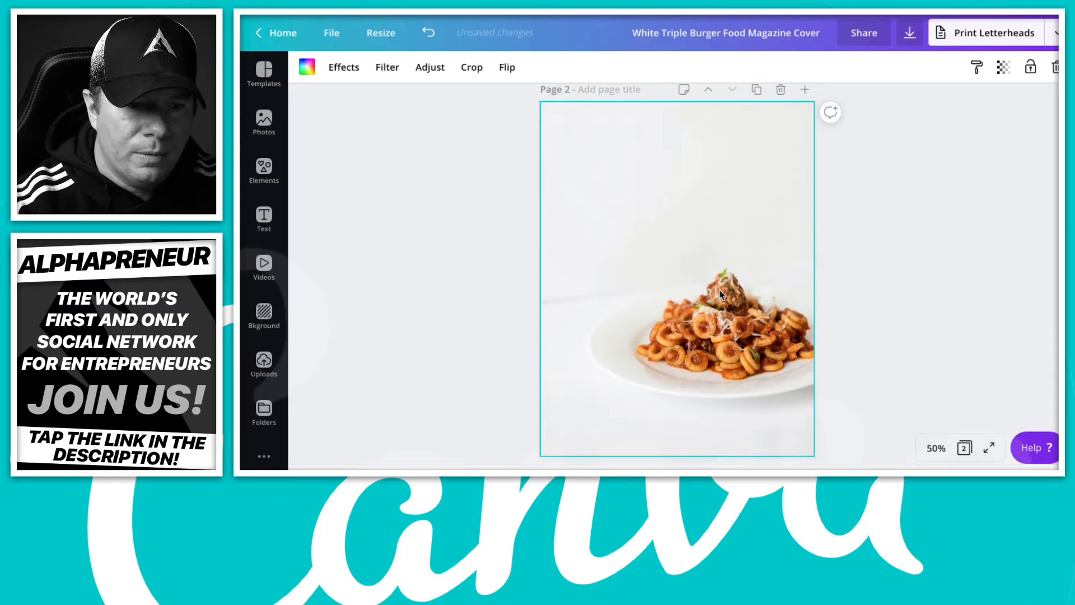
key("Delete")
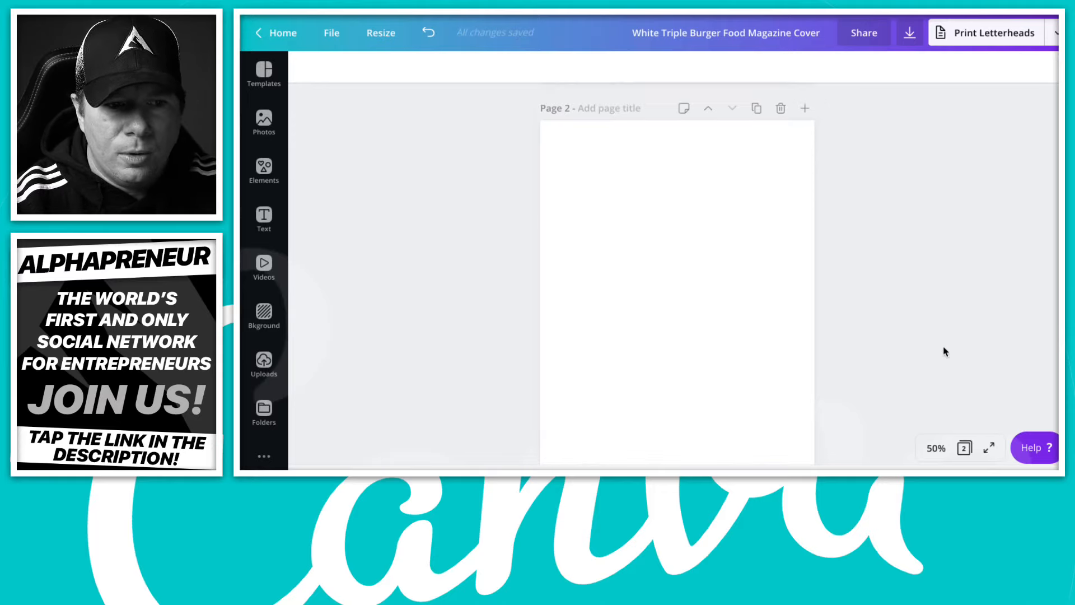
- Look over the finished cover on page 1 and the blank page 2
scroll(945, 351, "up", 4)
scroll(945, 351, "down", 4)
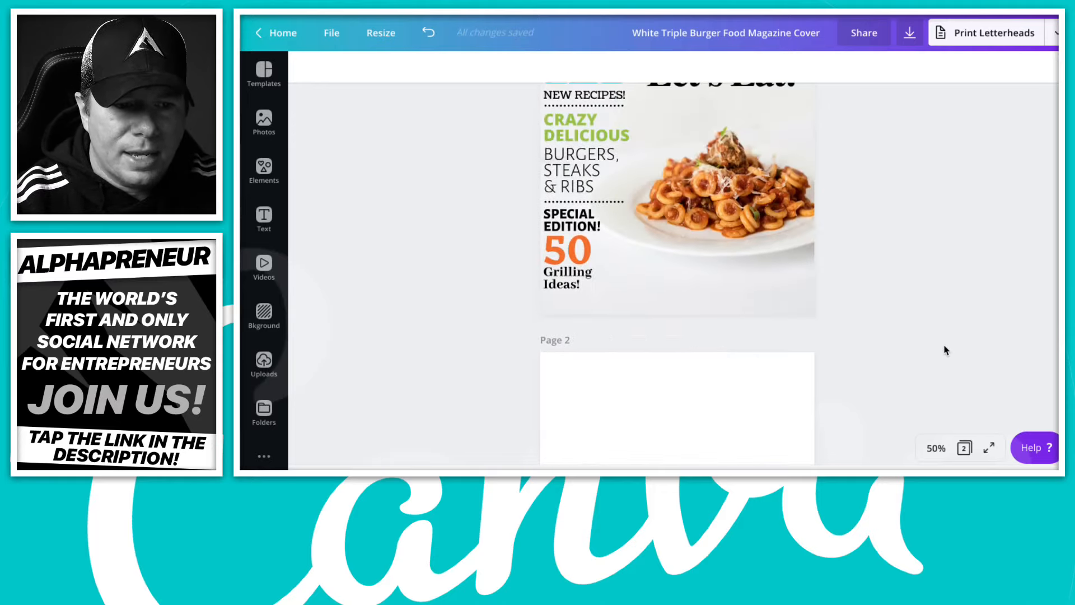
scroll(946, 351, "up", 5)
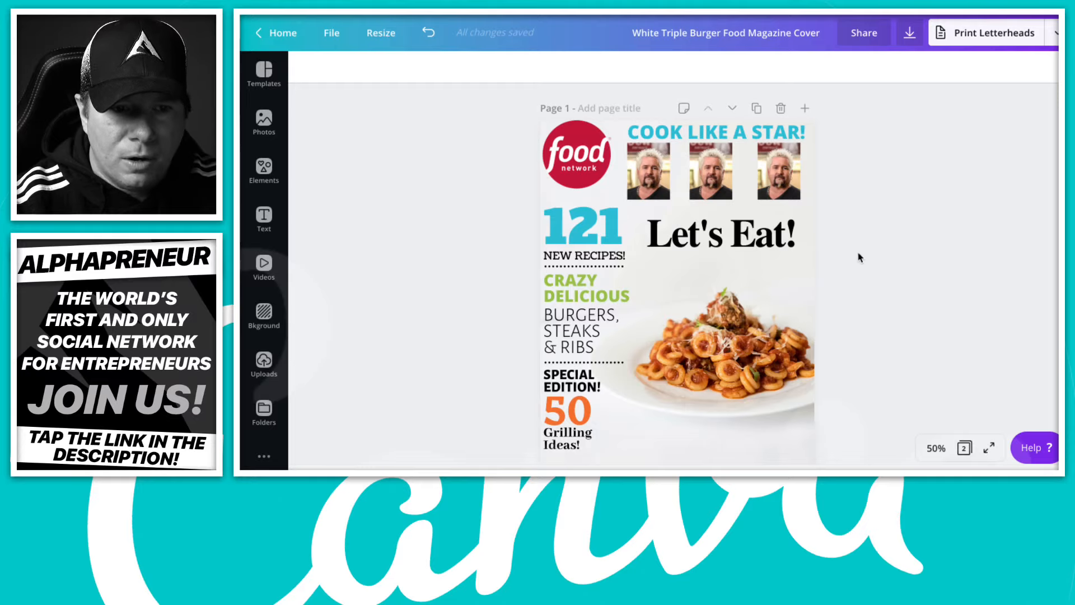
scroll(855, 186, "down", 8)
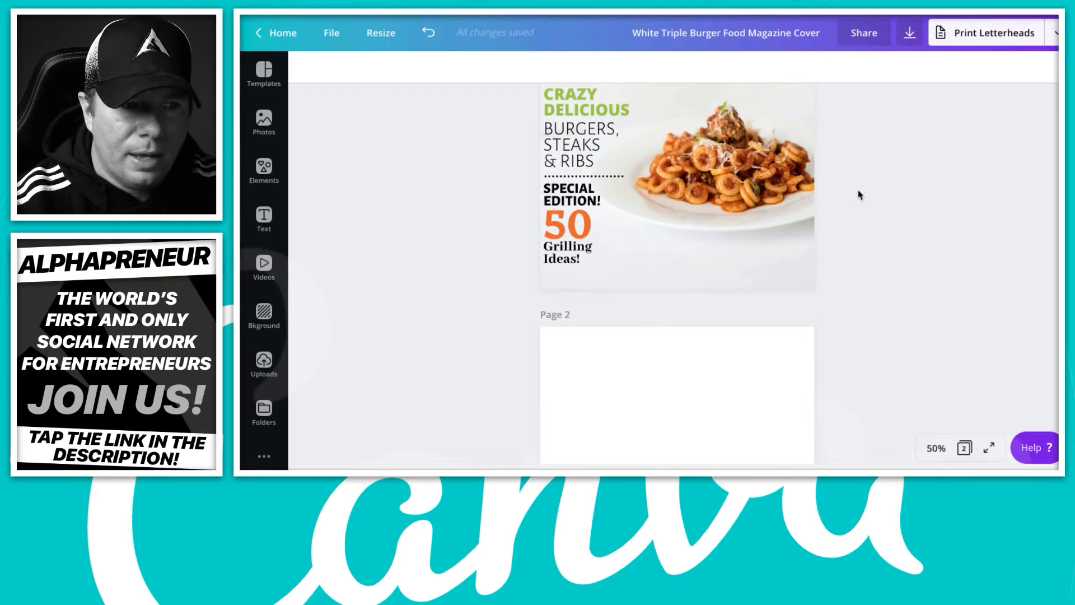
scroll(861, 201, "up", 2)
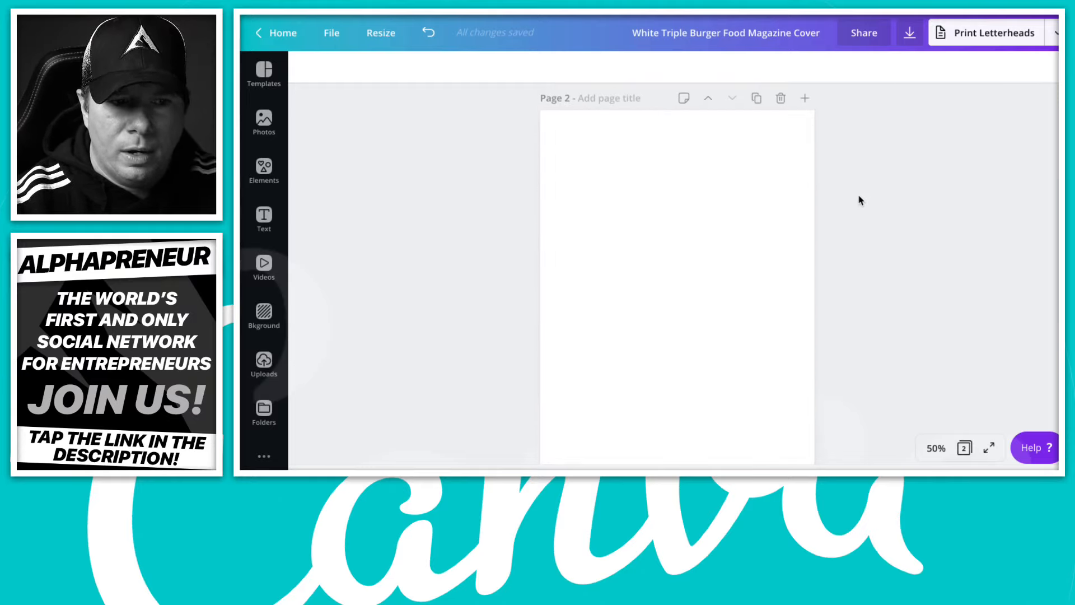
scroll(862, 202, "down", 1)
scroll(862, 205, "up", 1)
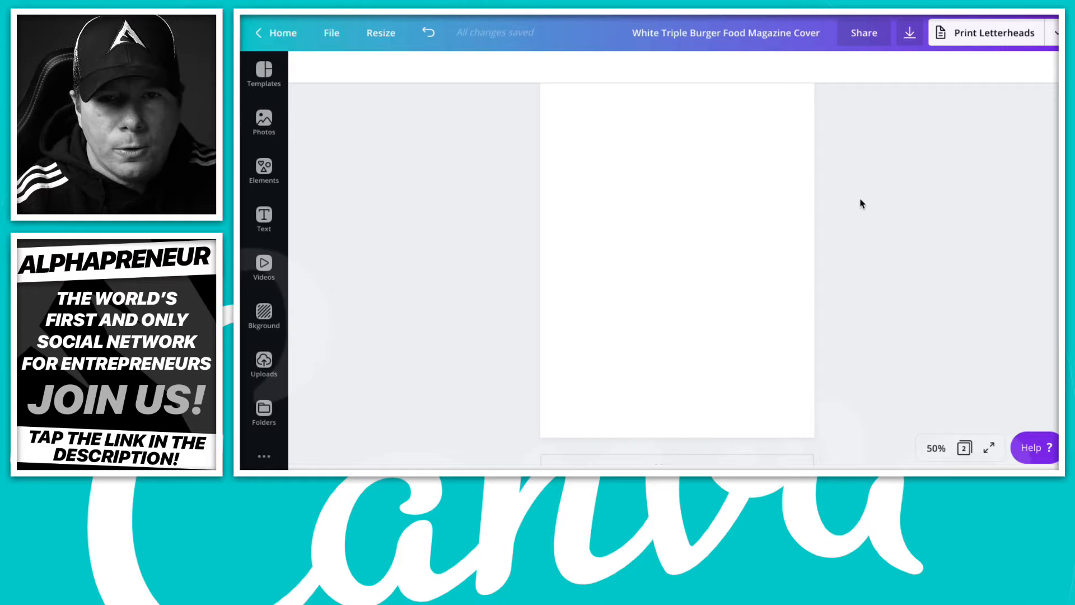
scroll(860, 199, "up", 1)
scroll(861, 199, "down", 1)
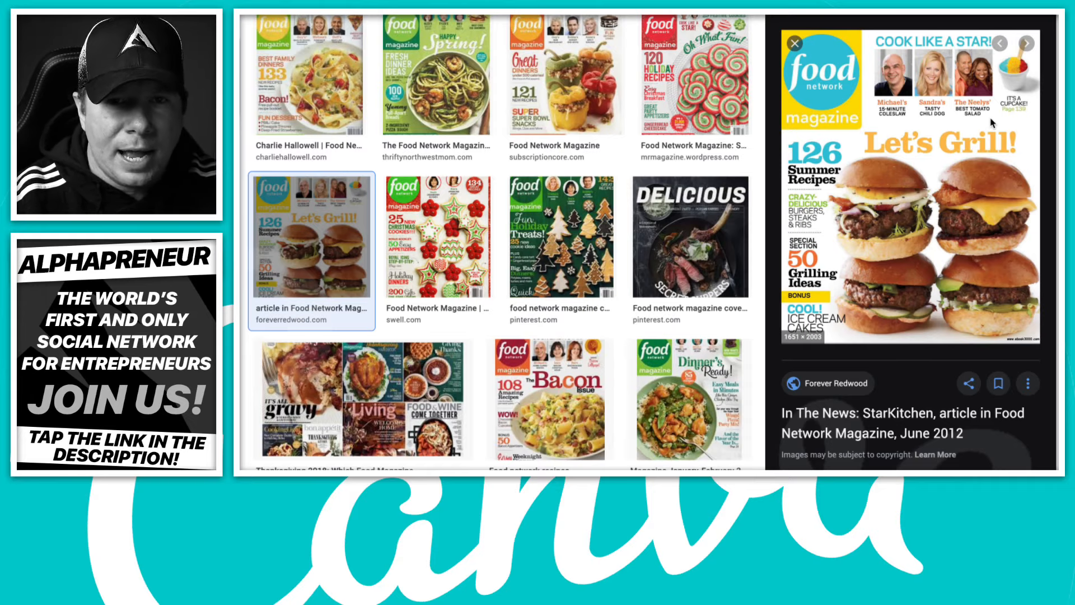
- Search Google Images for "food network magazine table of contents"
scroll(991, 122, "up", 10)
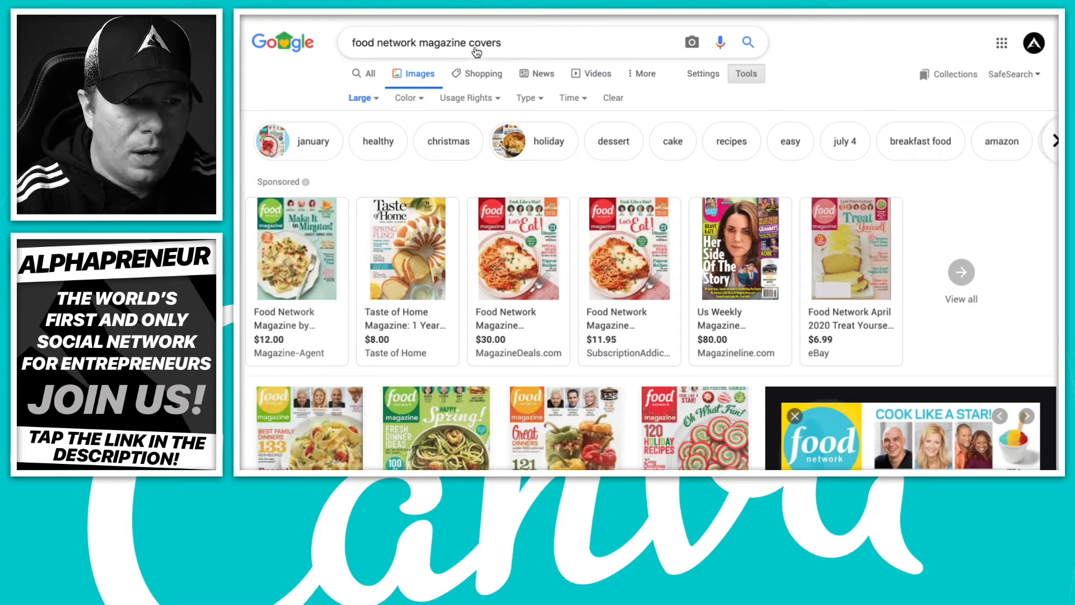
double_click(477, 44)
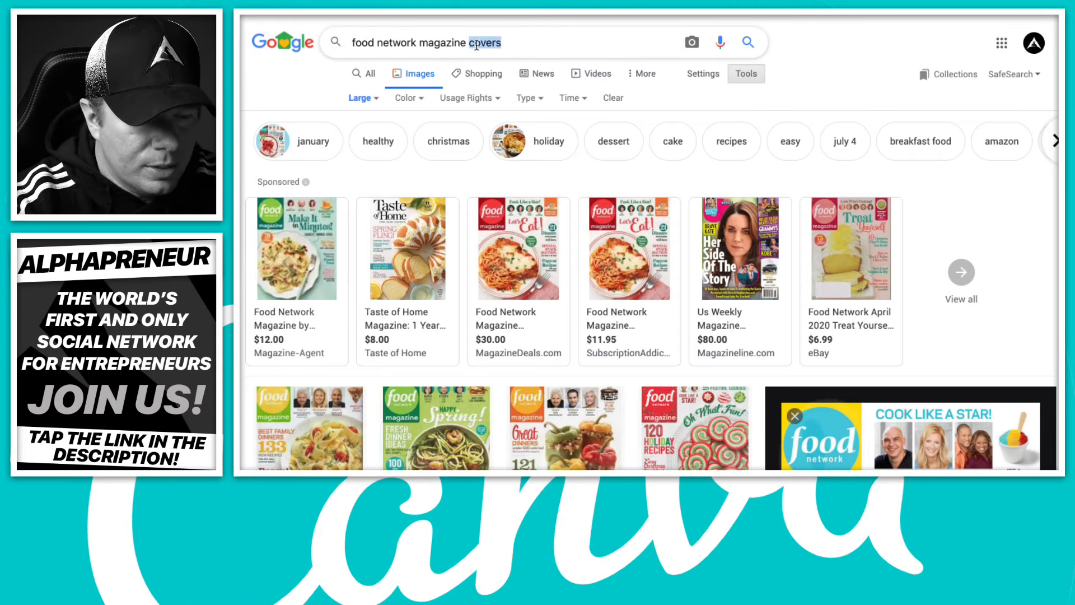
type("table of contents")
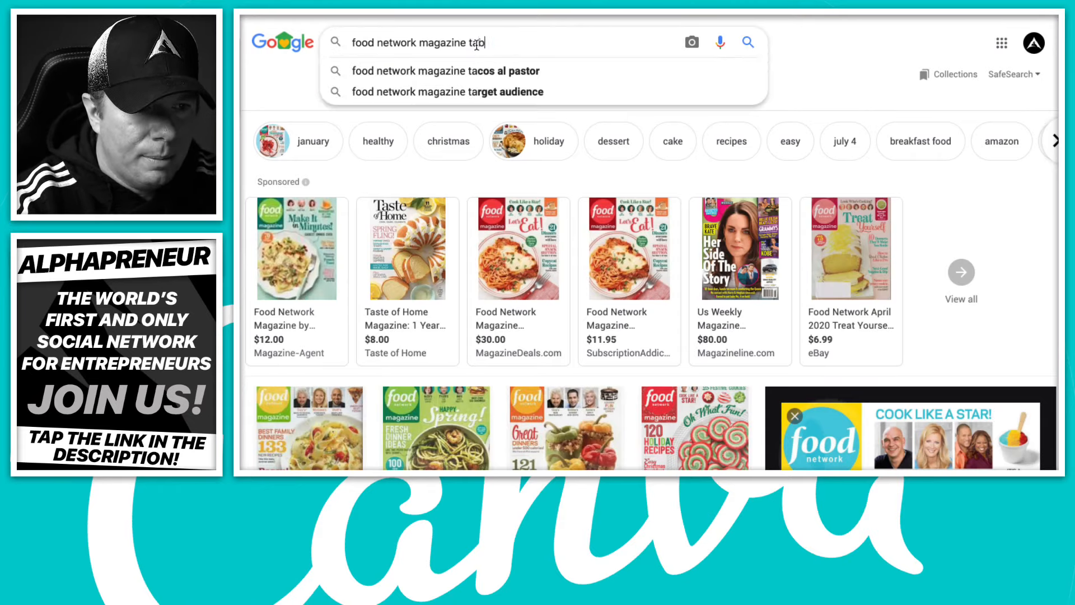
key("Return")
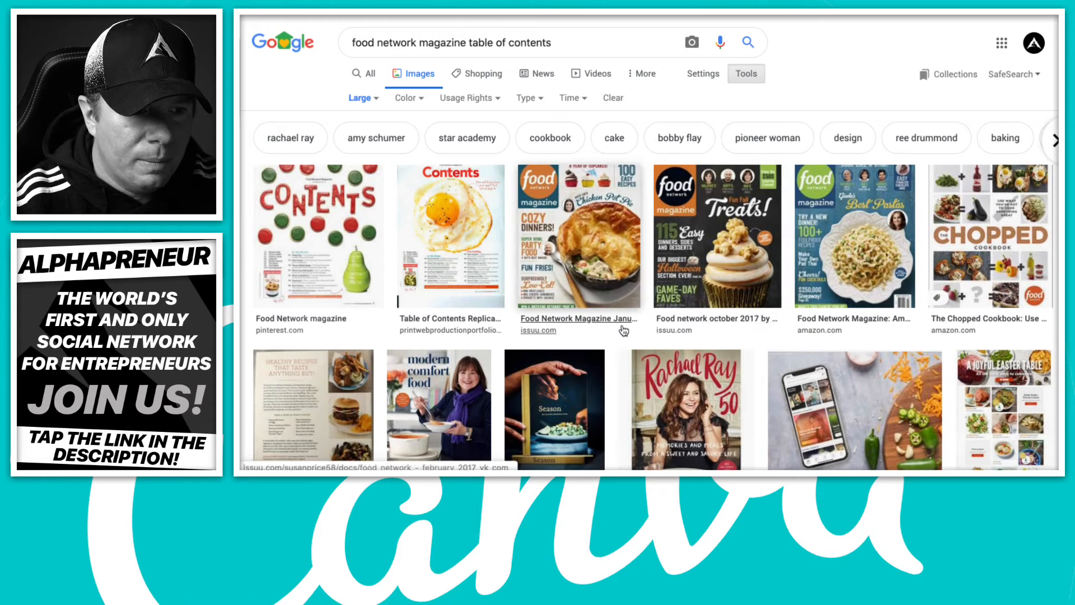
- Open the source page of the fried-egg Contents image and examine the magazine's table of contents layout
scroll(560, 269, "down", 1)
left_click(463, 232)
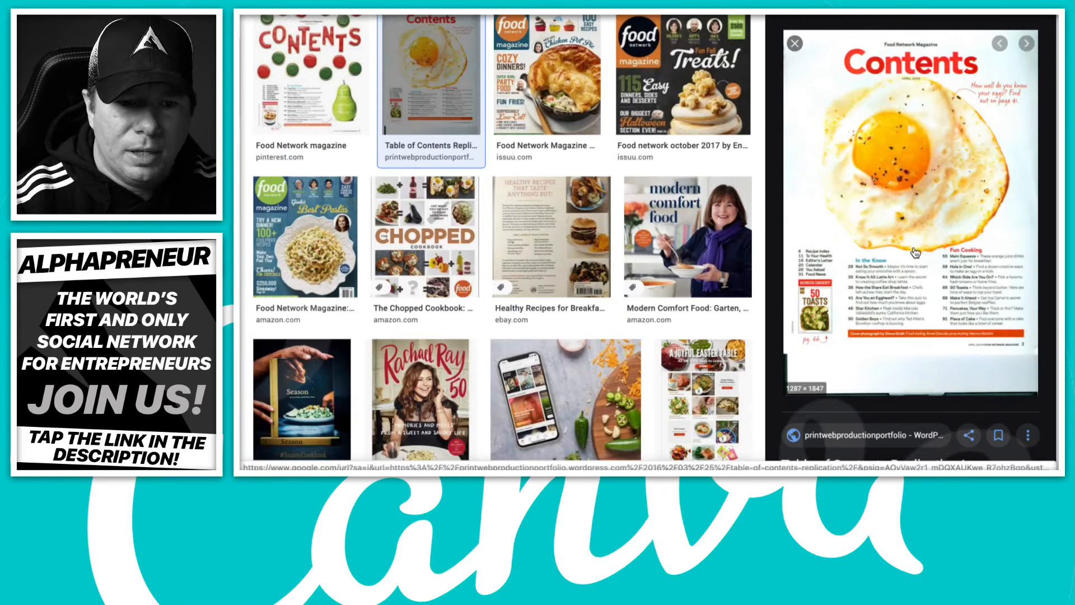
left_click(902, 130)
scroll(770, 214, "down", 10)
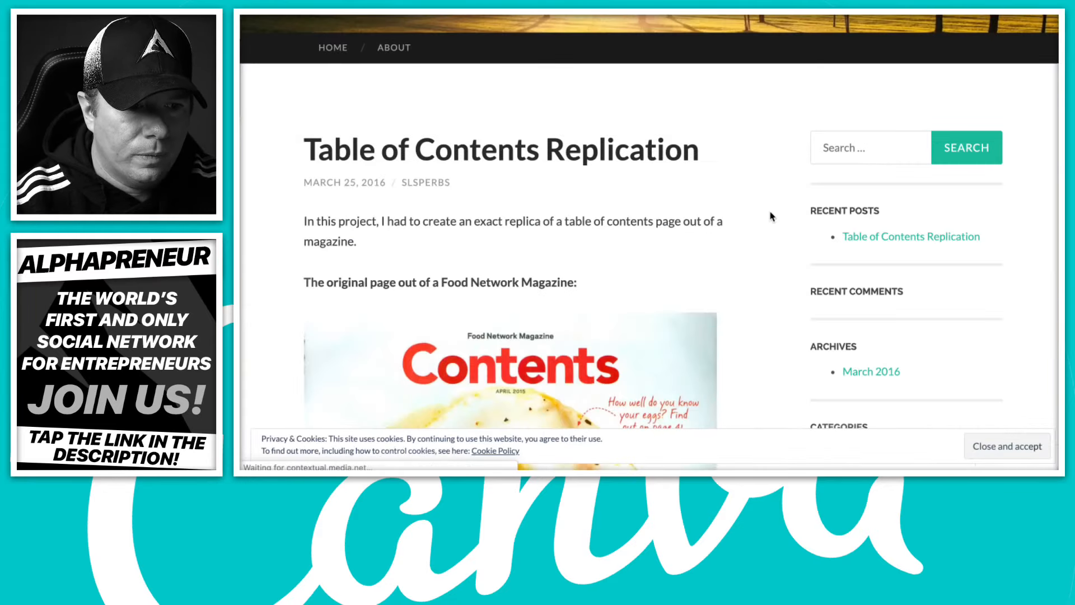
scroll(583, 207, "down", 1)
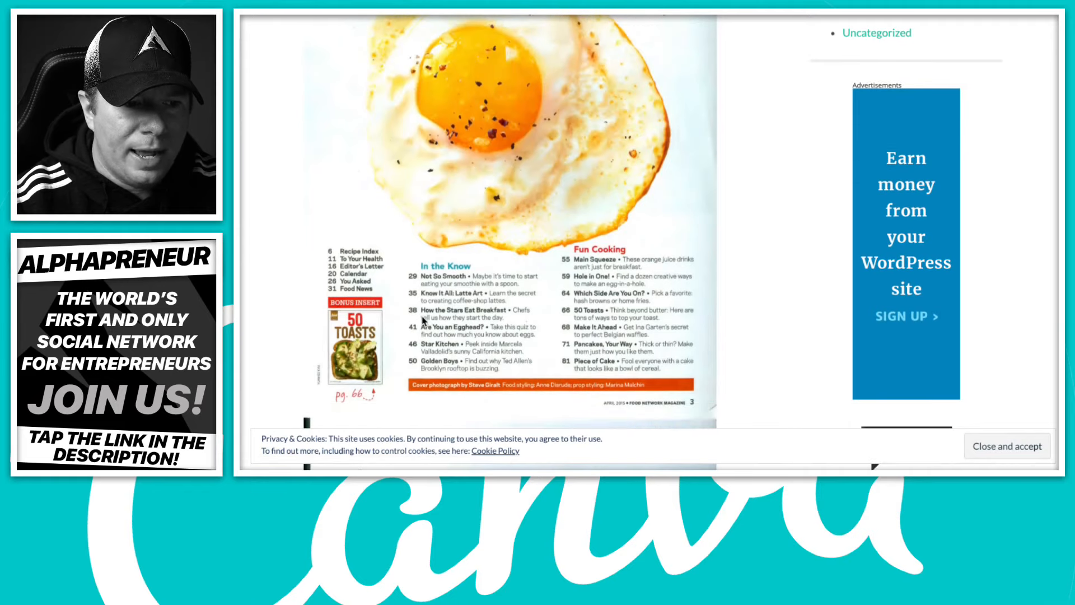
scroll(563, 306, "down", 1)
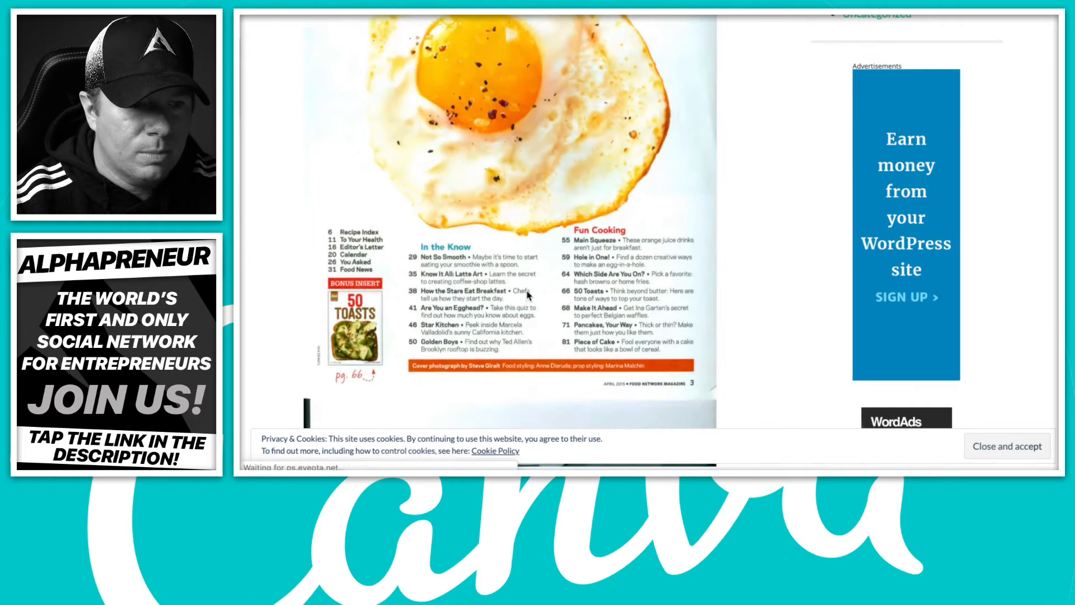
scroll(534, 298, "up", 1)
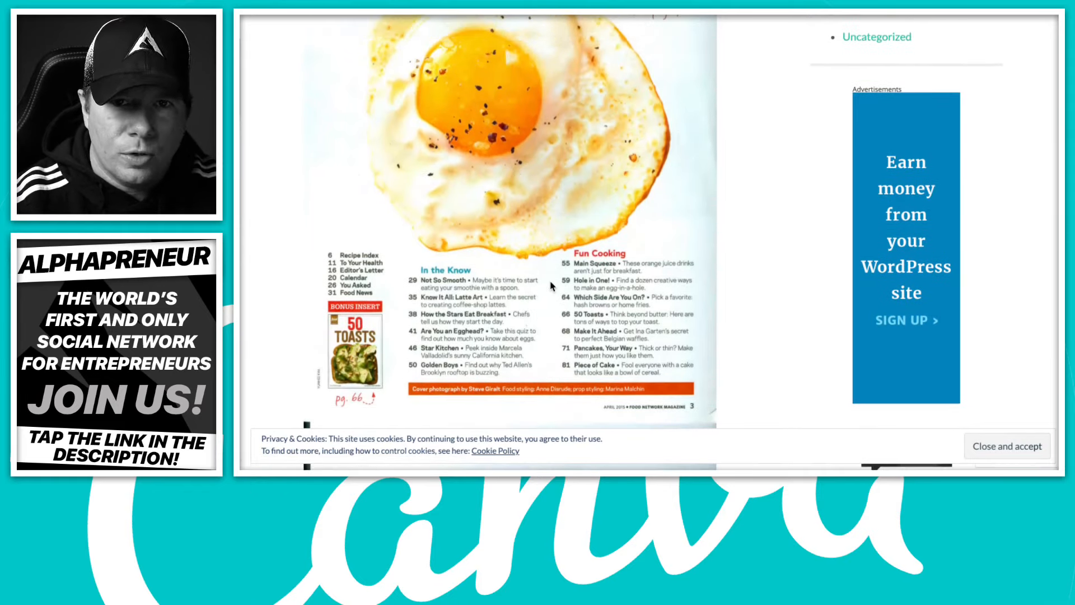
scroll(552, 280, "up", 2)
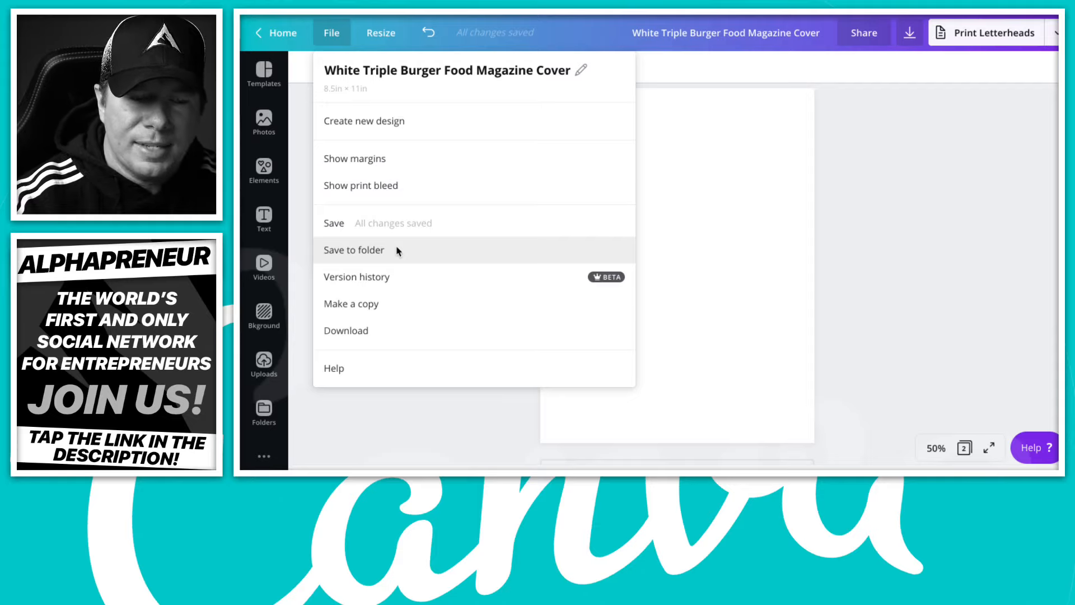
- Try to rename the Canva design as Food Network Clone
left_click(444, 71)
key("shift+Home")
key("ctrl+a")
type("Foo")
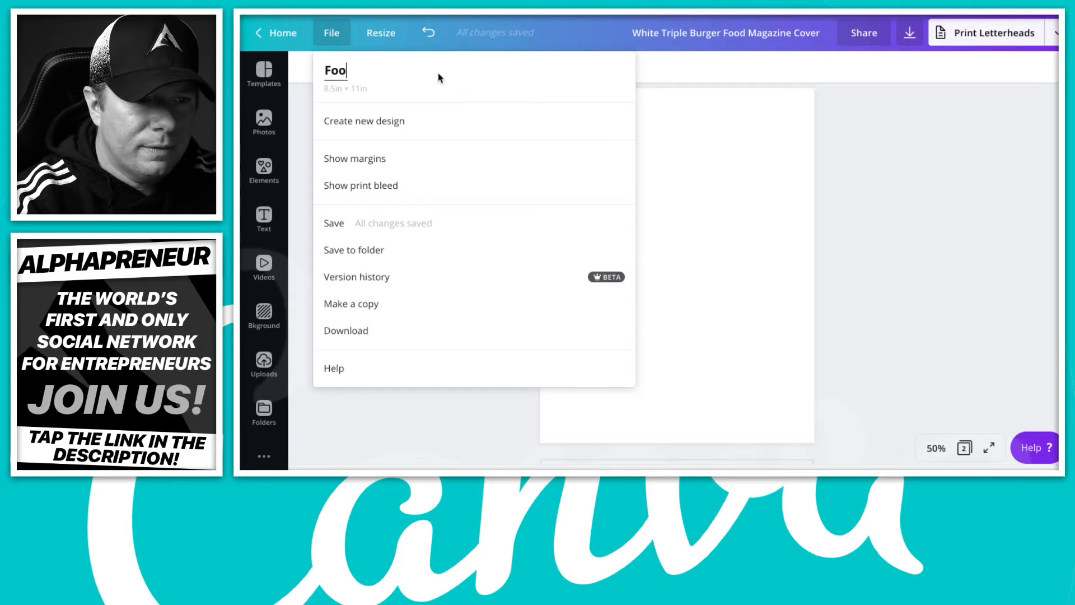
type("d Network Clone")
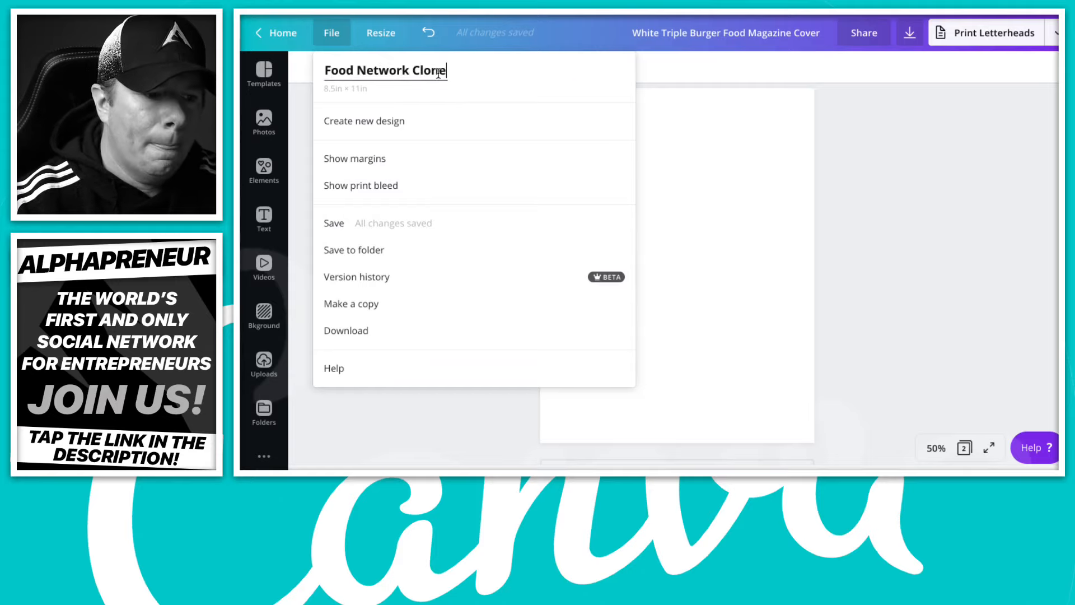
- Save the design to a new folder named Ebooks
left_click(376, 250)
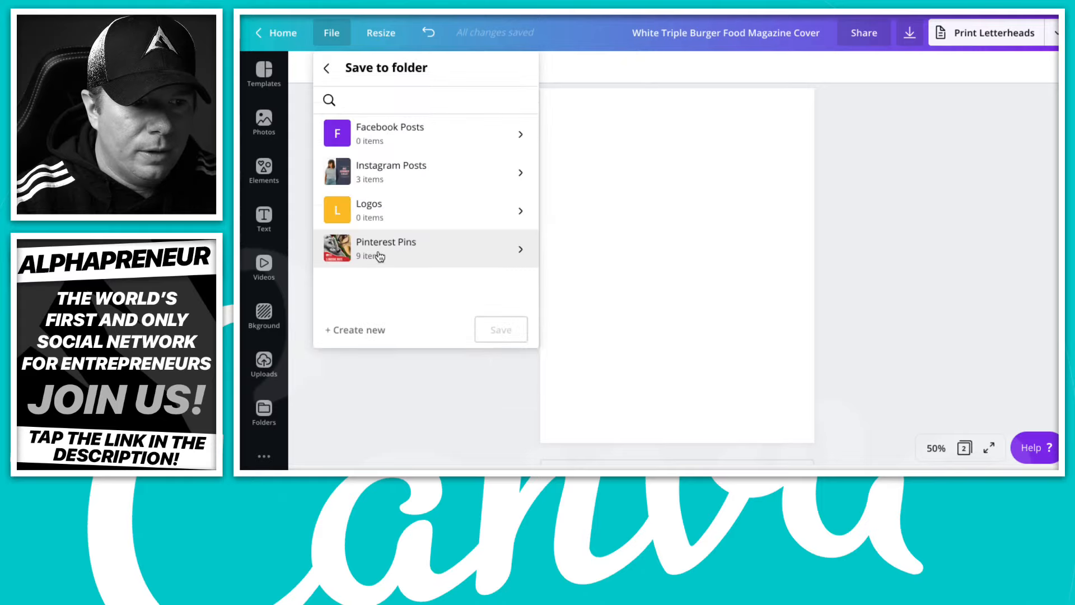
left_click(348, 333)
type("Ebooks")
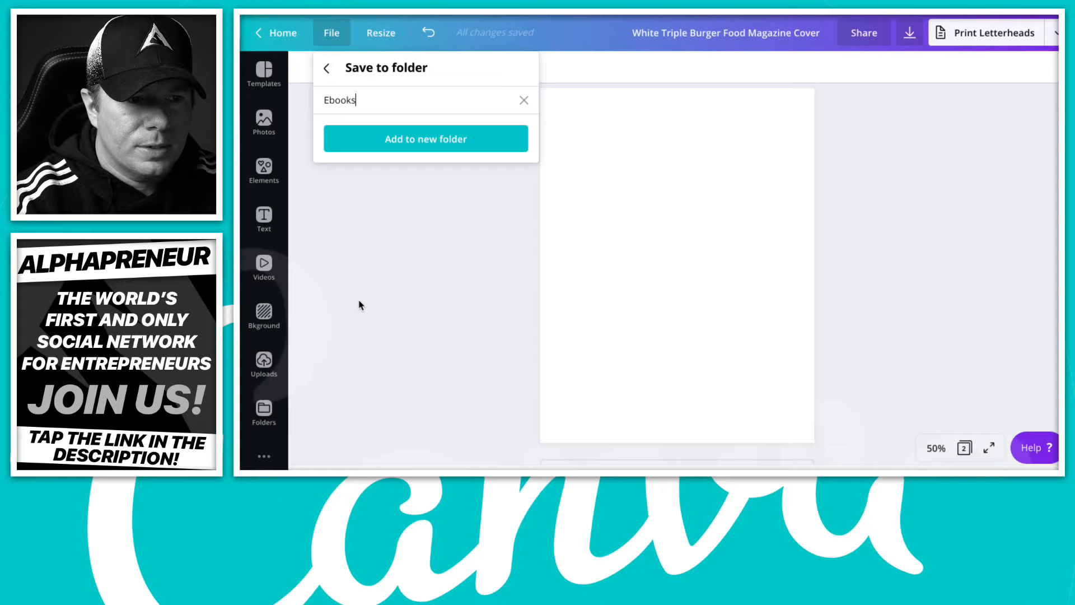
left_click(431, 138)
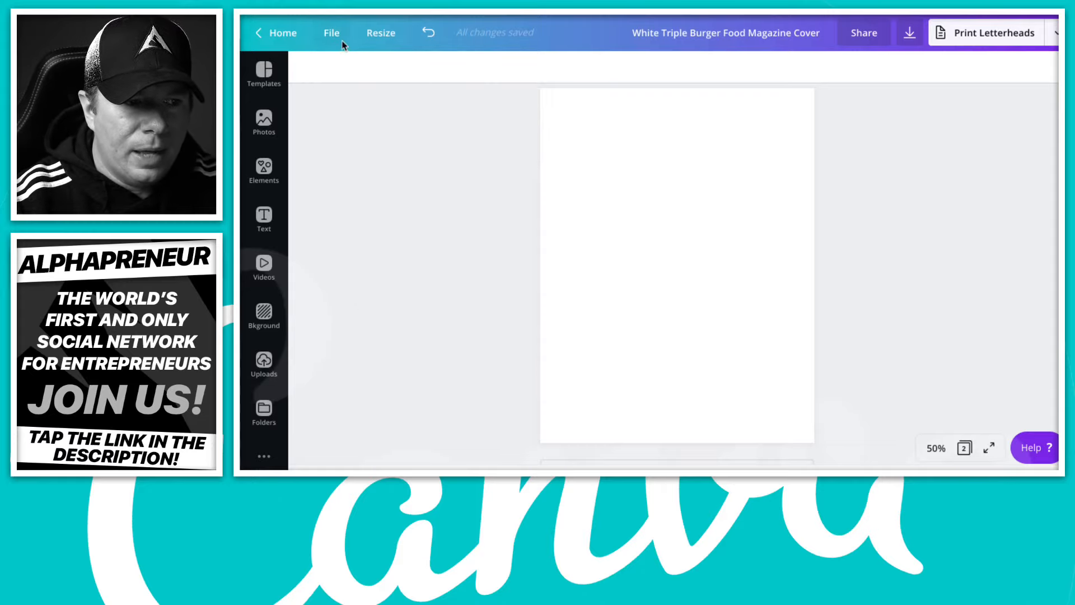
- Leave the editor for the Canva home page and open the Ebooks folder from the folder list
left_click(268, 35)
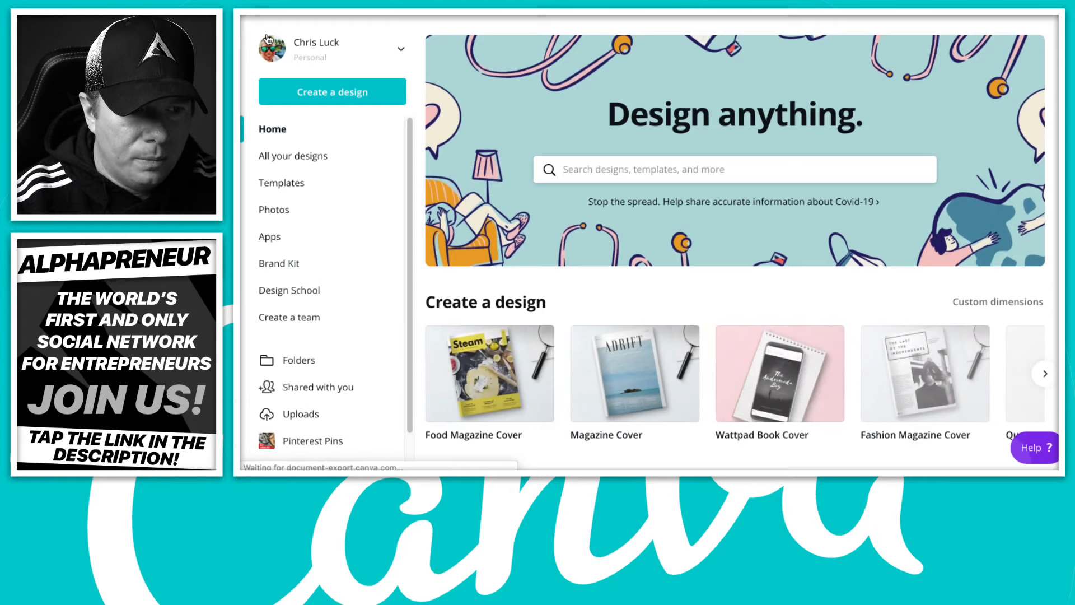
scroll(369, 392, "down", 2)
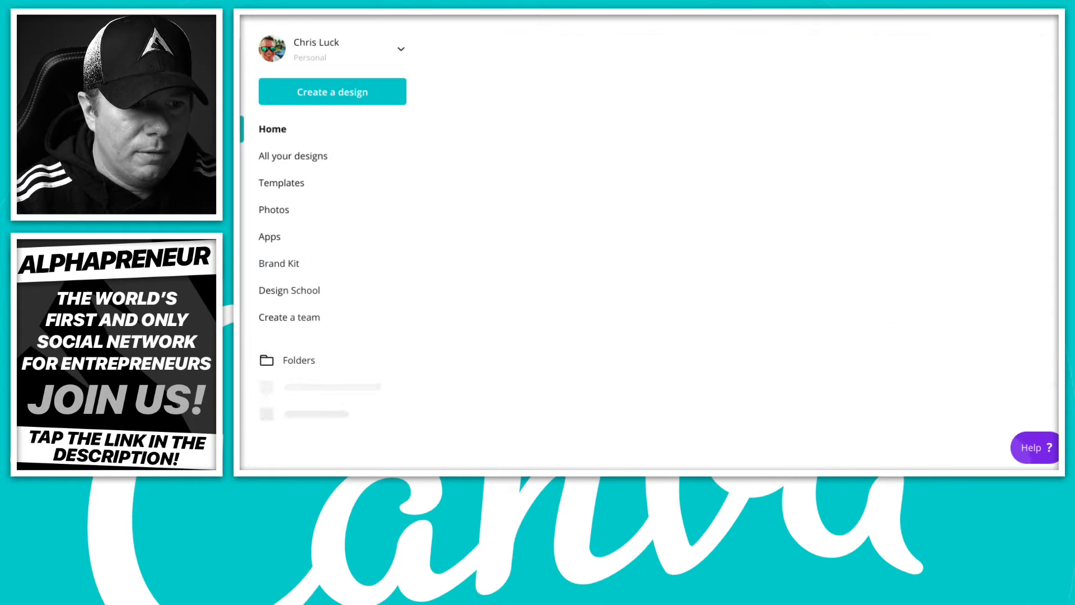
scroll(335, 343, "down", 2)
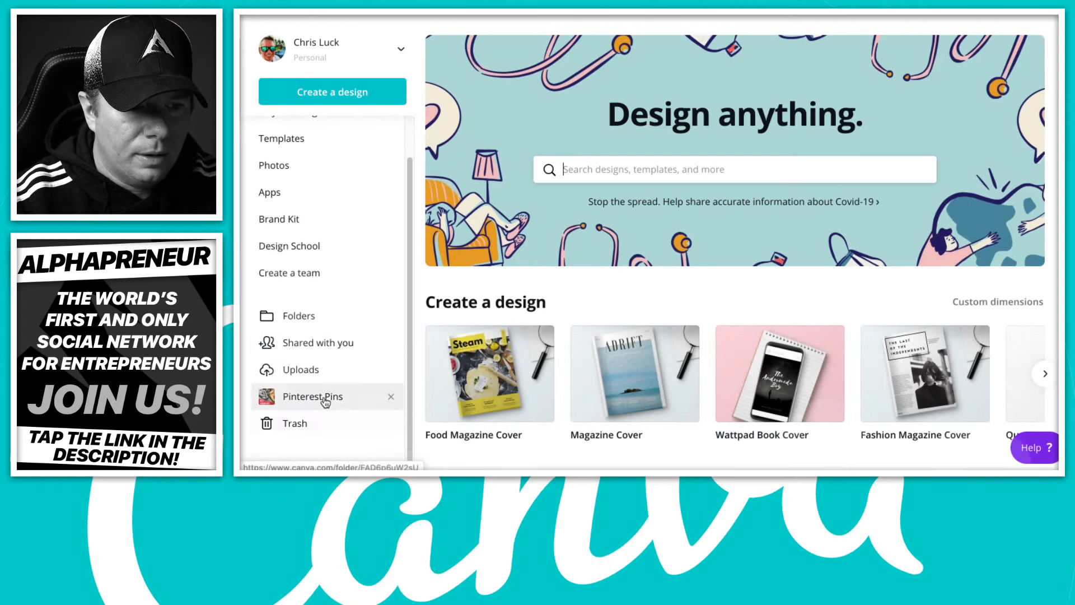
left_click(304, 315)
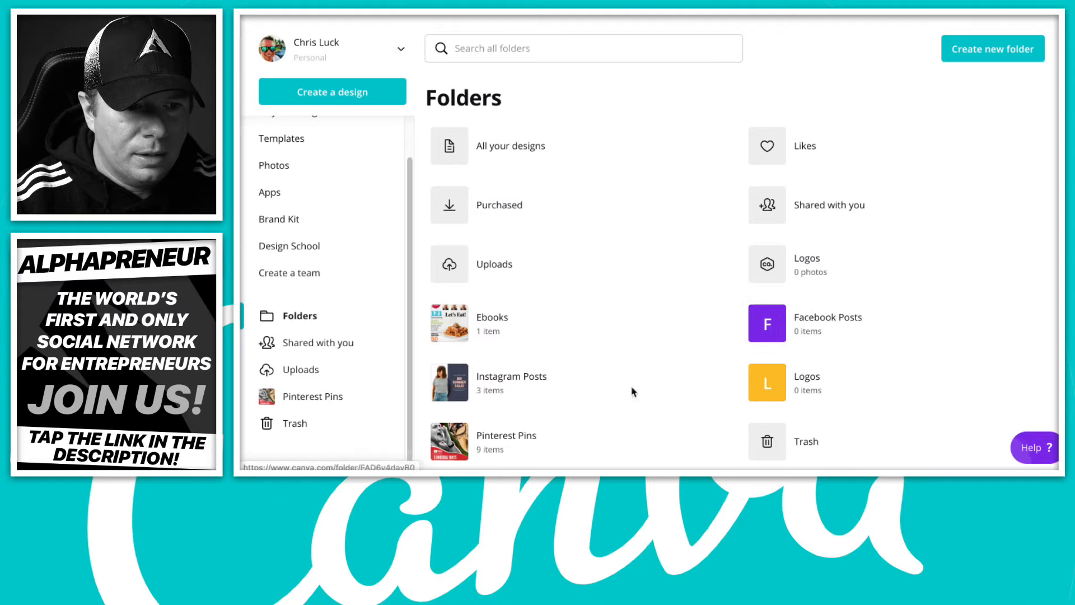
left_click(458, 336)
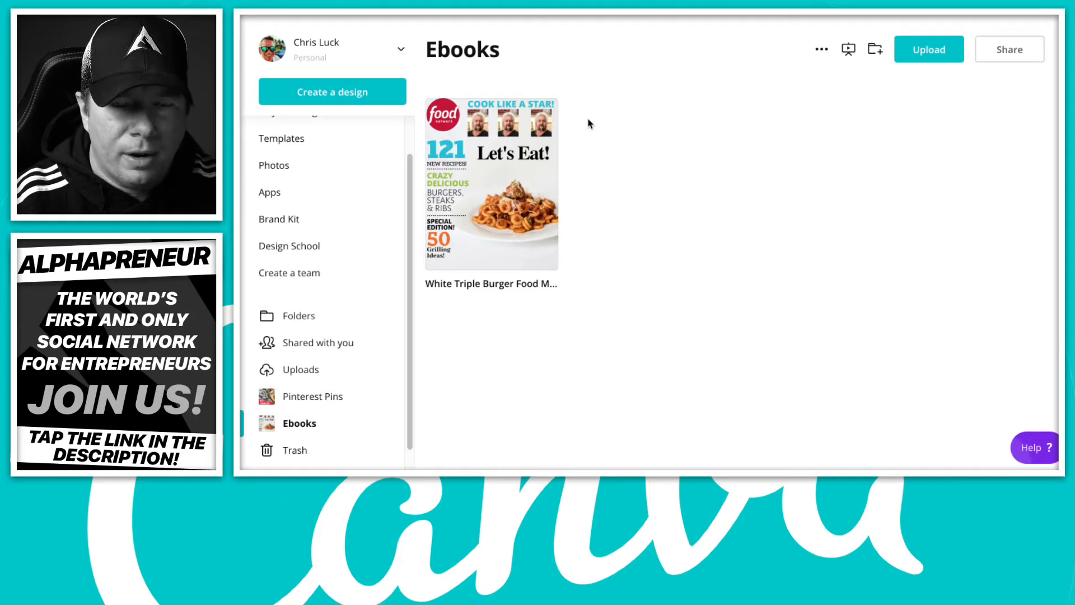
- Rename the magazine cover design in the Ebooks folder as Issue #1
mouse_move(557, 117)
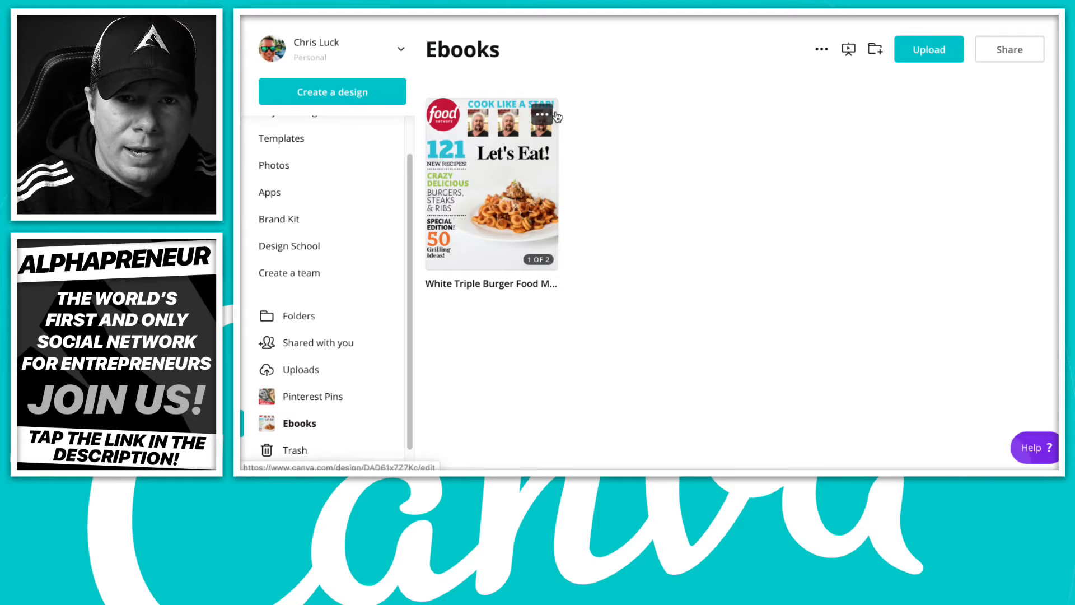
left_click(485, 283)
type("E")
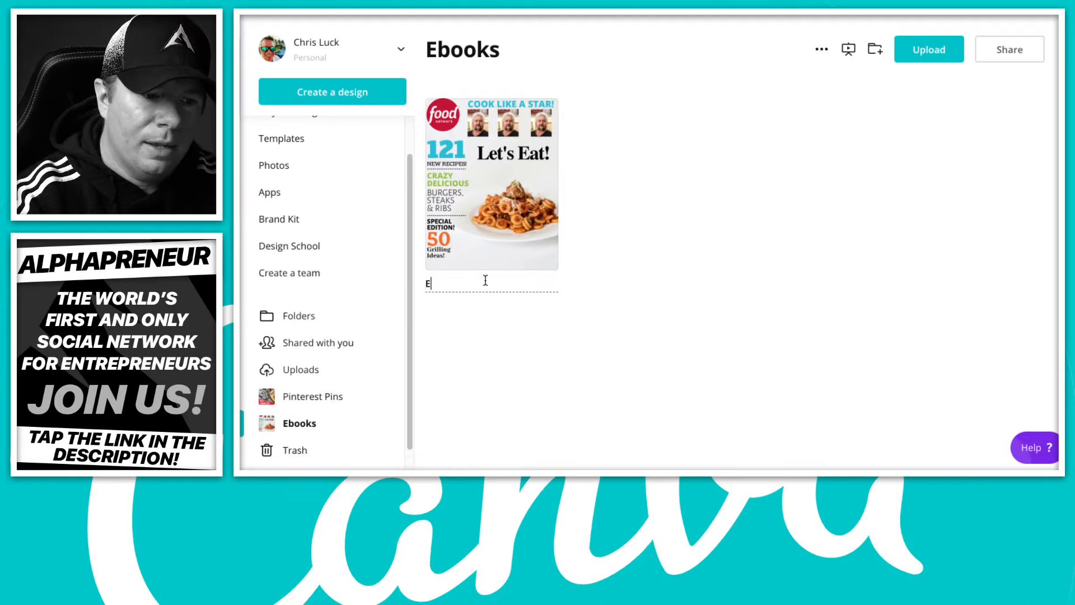
type("books")
key("ctrl+a")
type("Is")
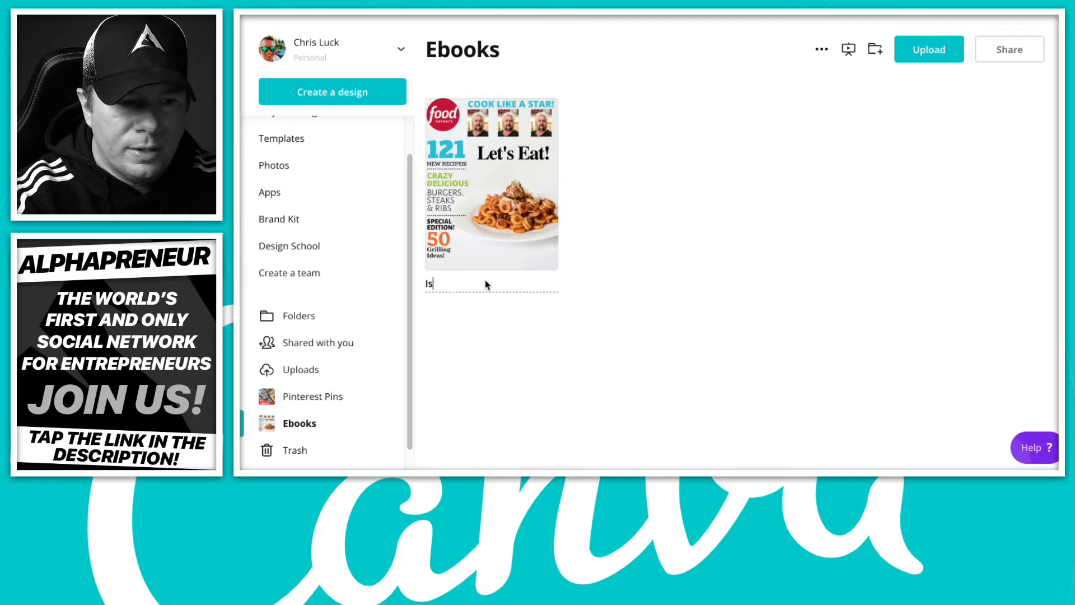
type("sue #1")
key("Return")
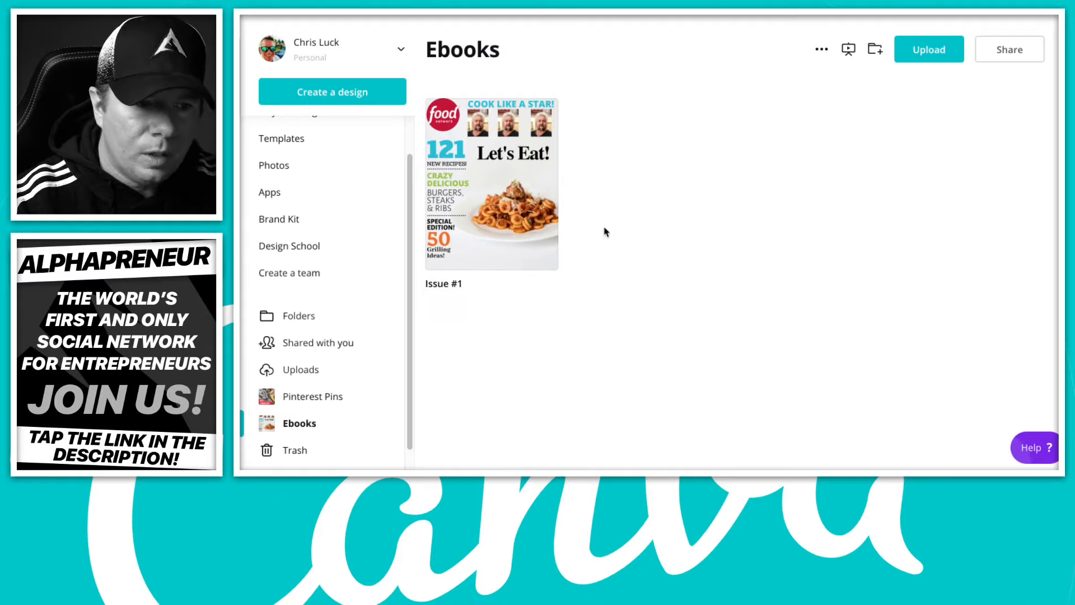
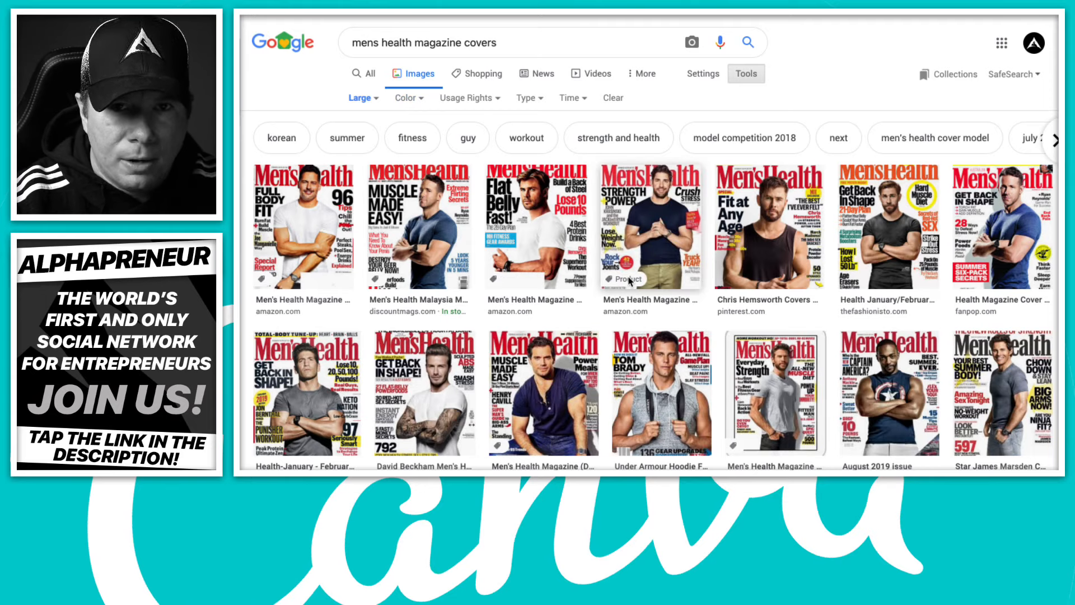
- Browse the Men's Health magazine cover images and open one from the second row as a further layout reference
scroll(627, 282, "down", 2)
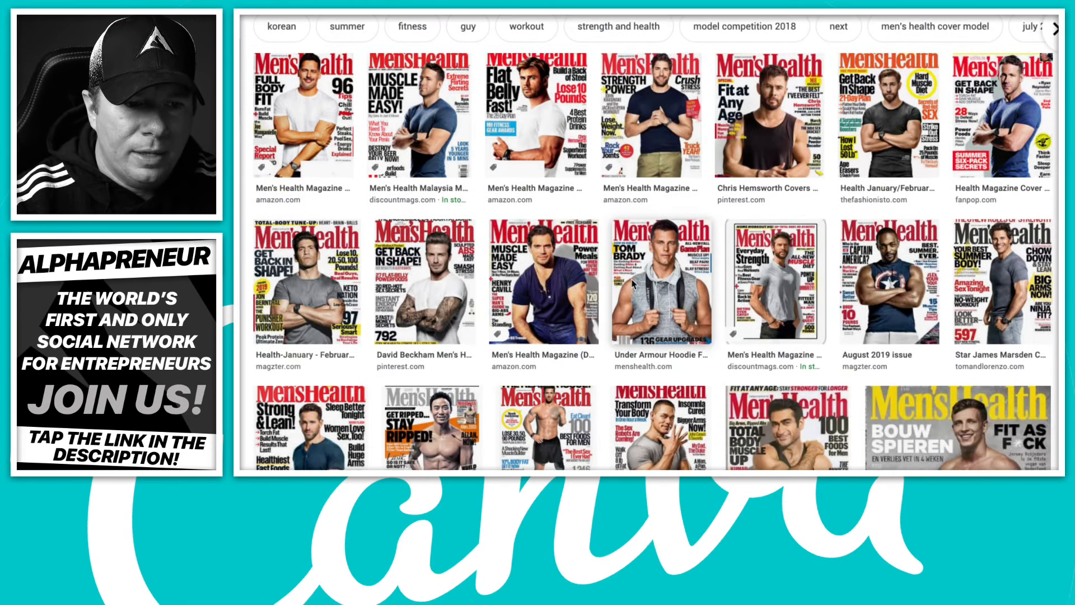
scroll(620, 291, "down", 1)
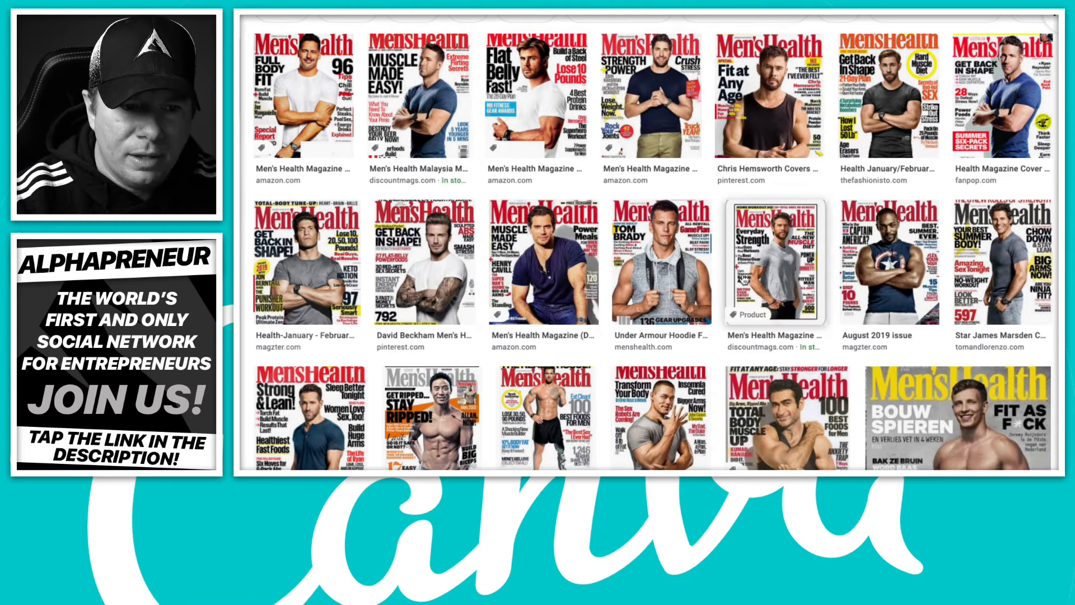
left_click(781, 255)
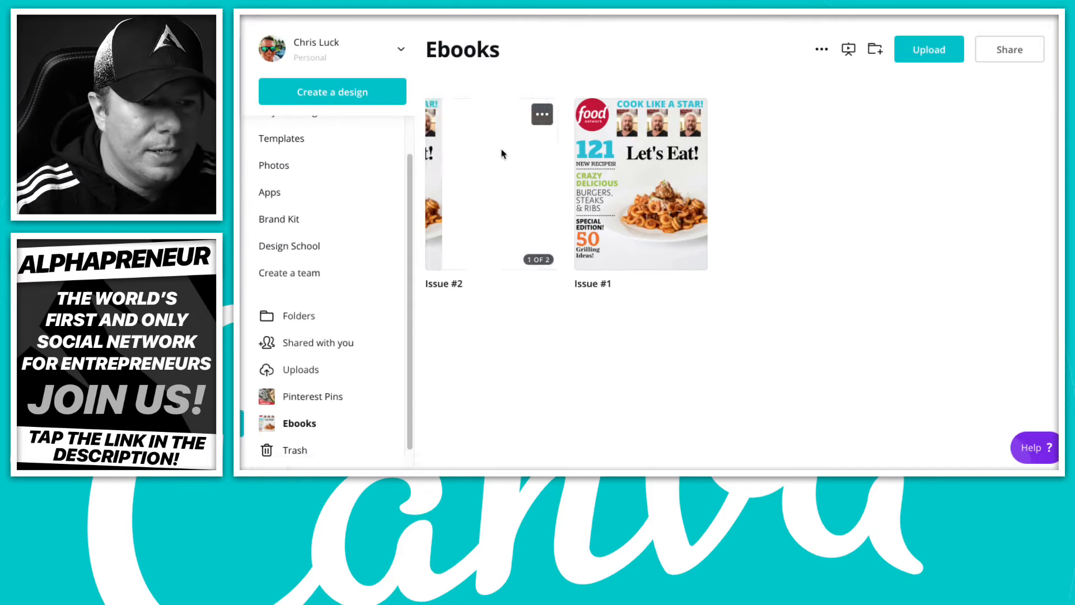
- Open the Issue #2 design from the Ebooks folder and select its blank second page
left_click(502, 153)
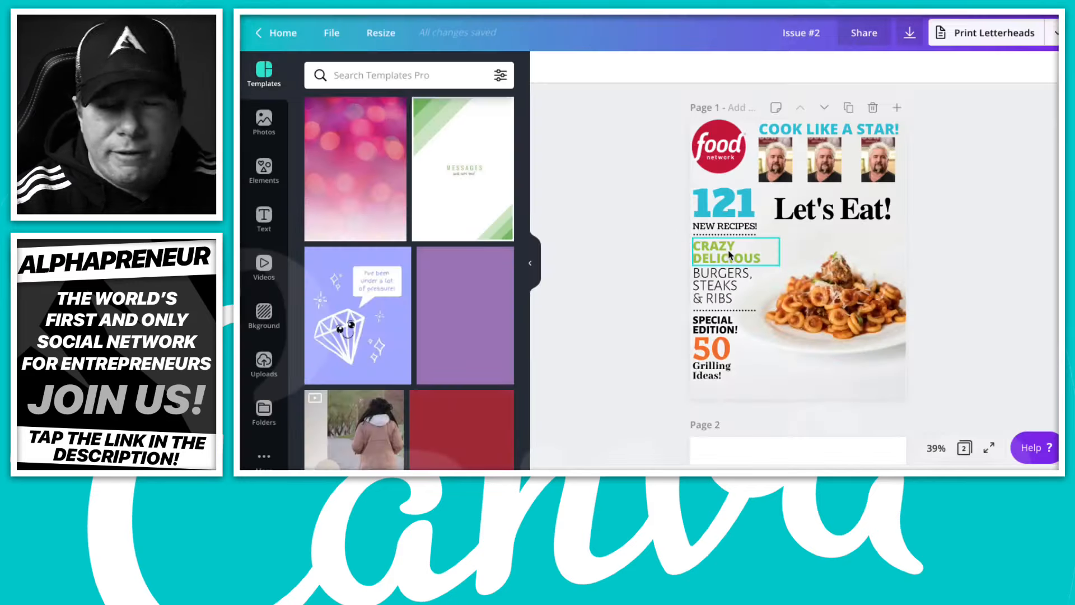
scroll(620, 298, "down", 5)
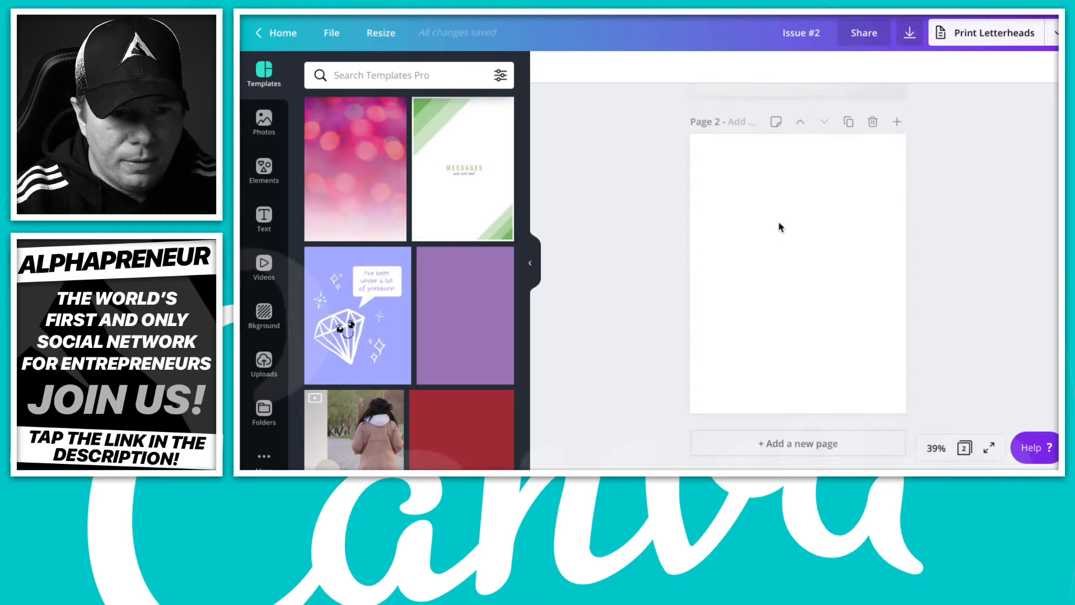
left_click(412, 70)
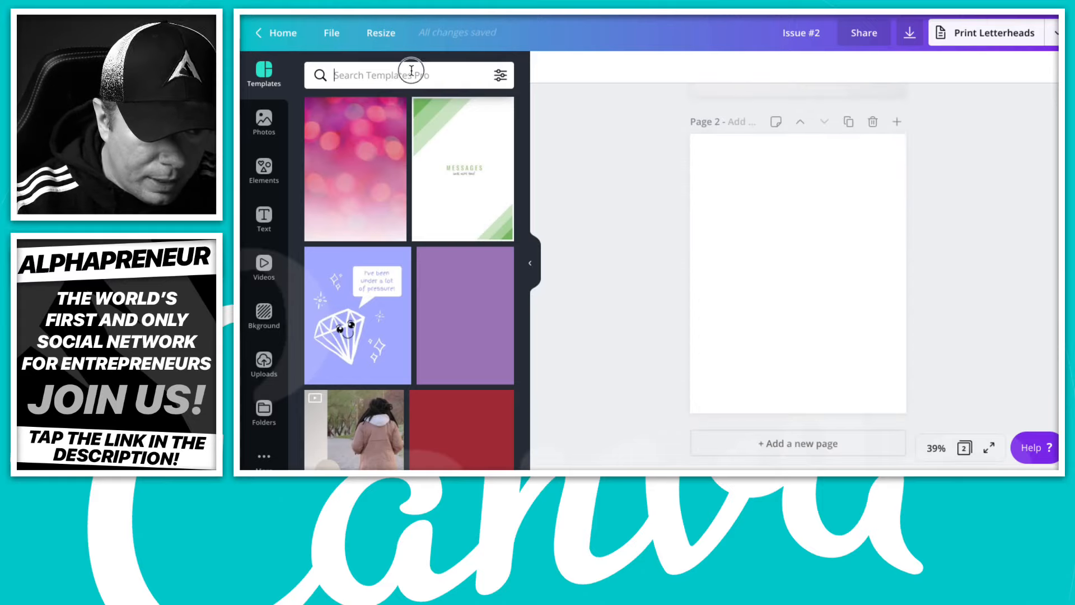
left_click(802, 263)
- Search the templates for "Table Of Contents" with the blank page 2 selected
left_click(373, 77)
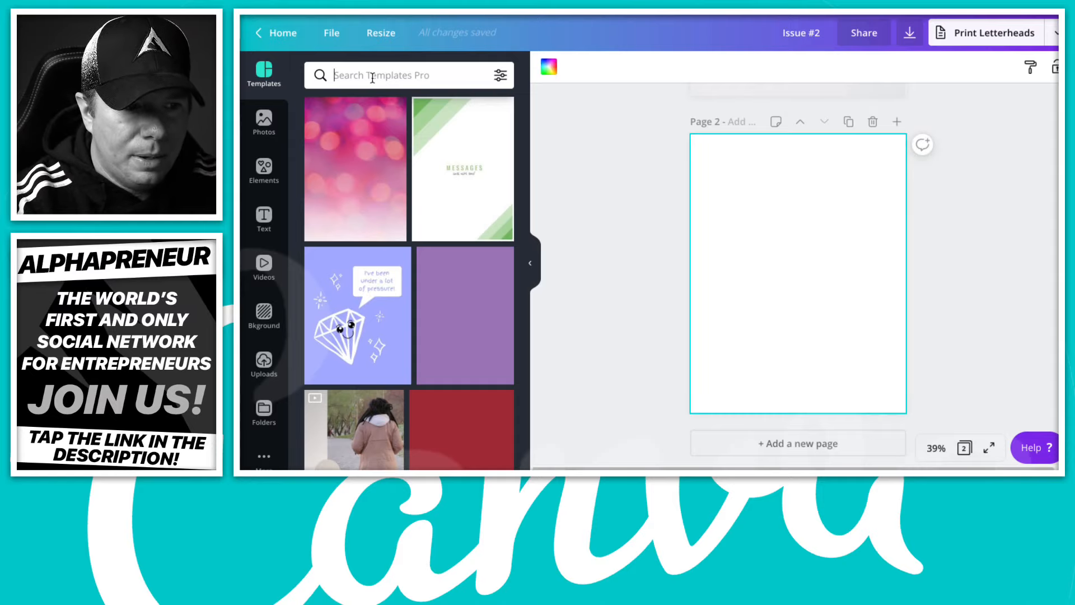
type("table of contents")
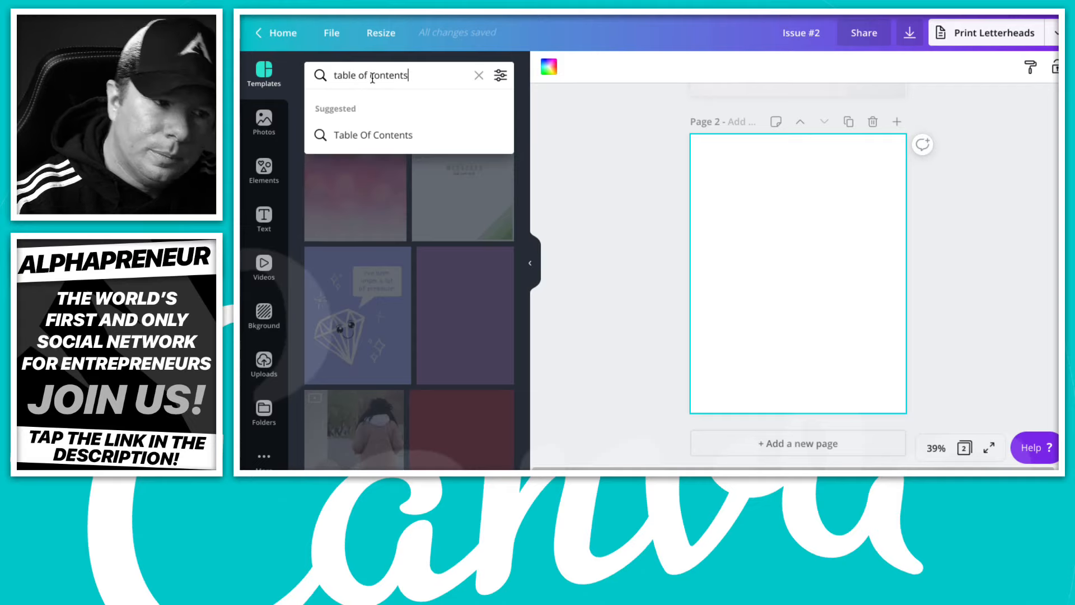
left_click(354, 137)
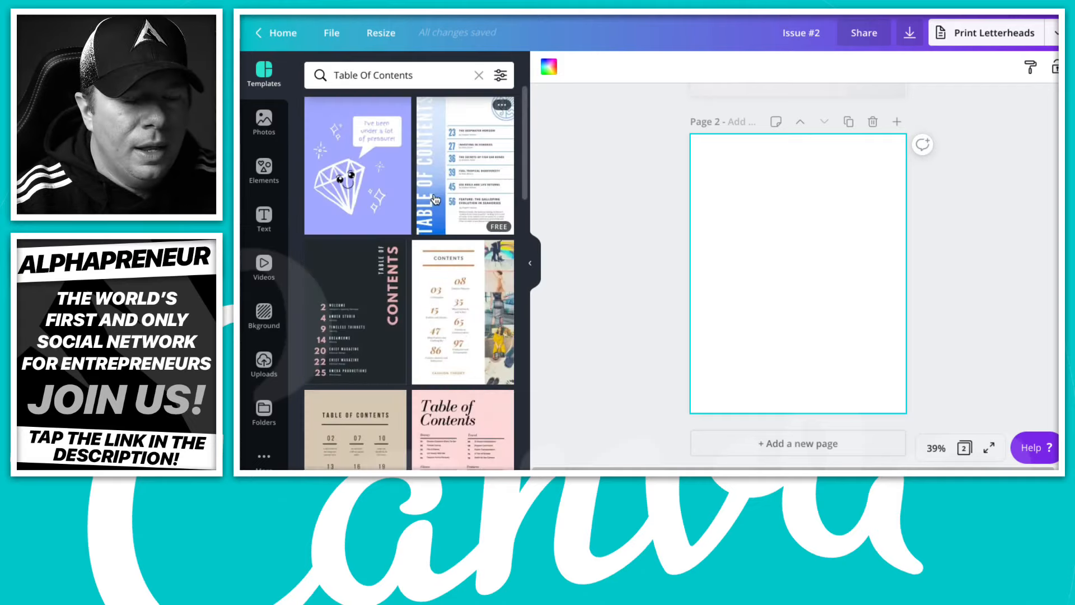
- Apply the yellow table of contents template with tomatoes to page 2 and collapse the template results
scroll(435, 200, "down", 1)
scroll(485, 308, "down", 1)
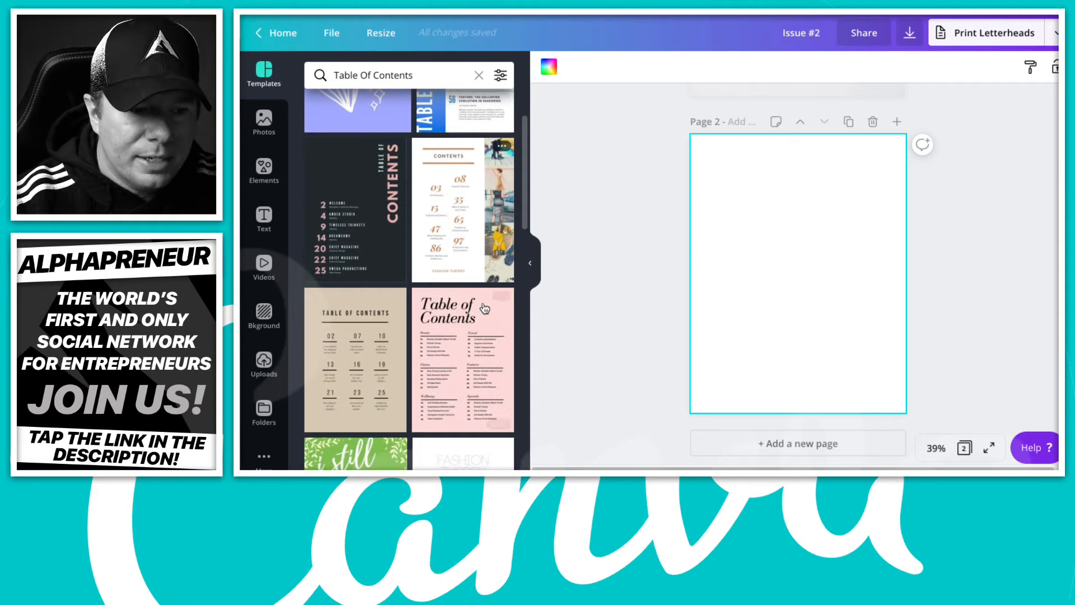
scroll(484, 308, "down", 1)
scroll(484, 309, "down", 3)
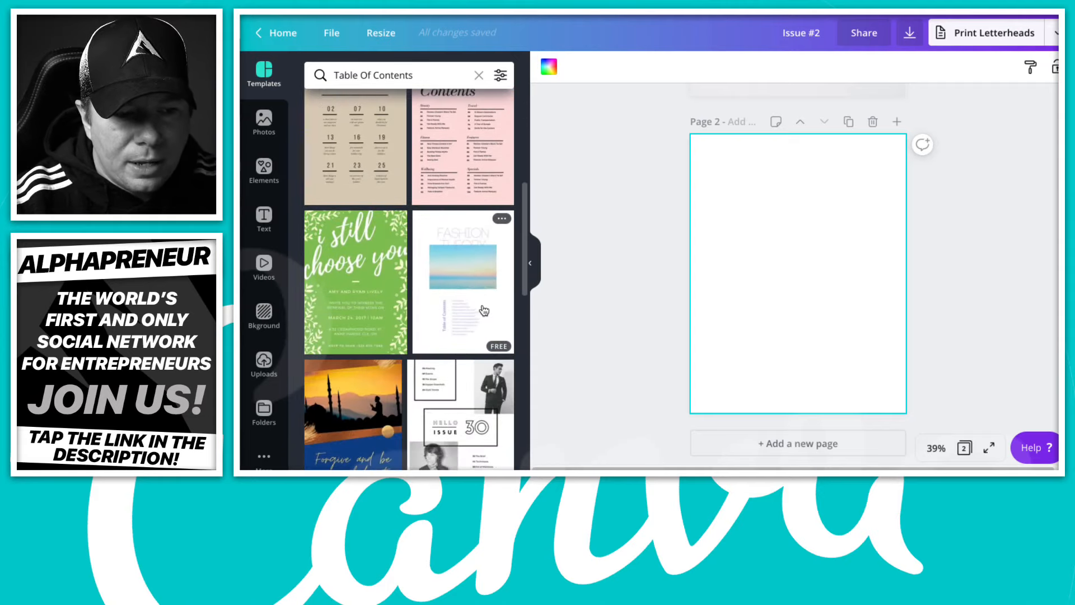
scroll(484, 309, "down", 2)
scroll(485, 320, "down", 1)
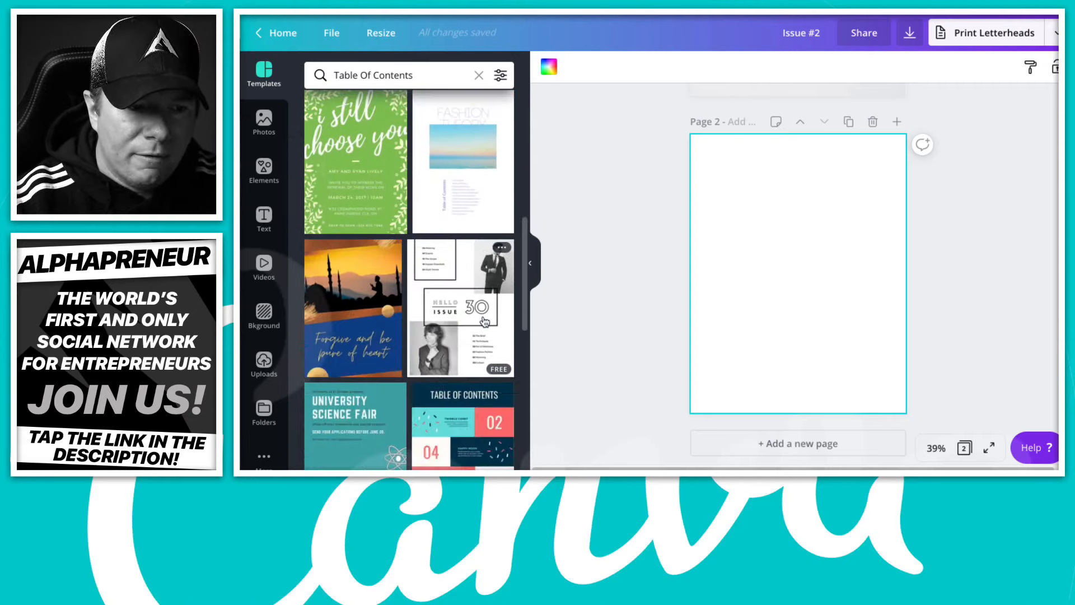
scroll(485, 320, "down", 1)
scroll(486, 328, "down", 1)
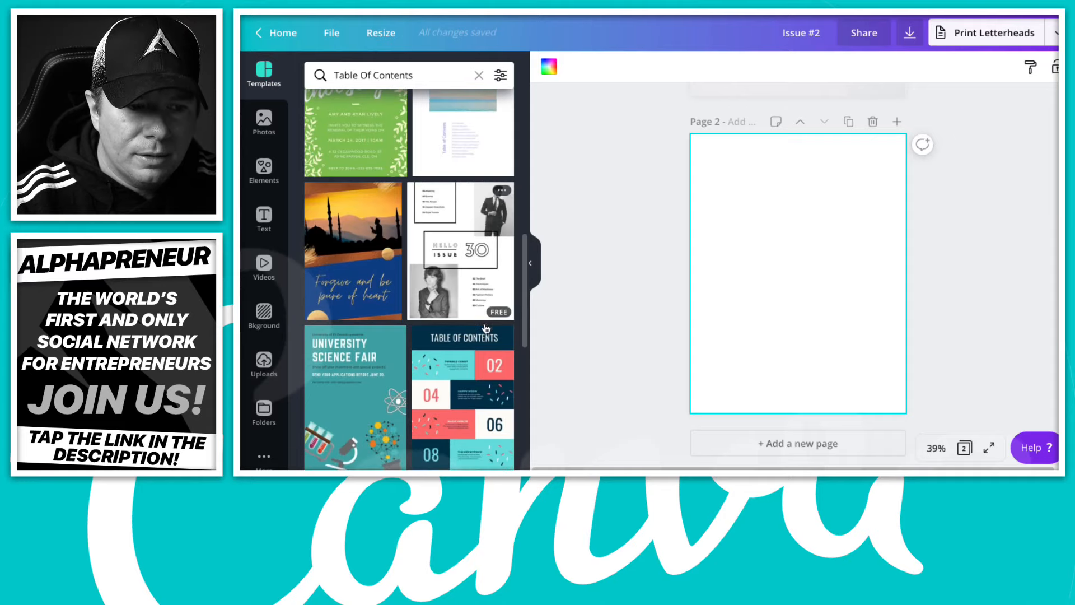
scroll(486, 329, "down", 2)
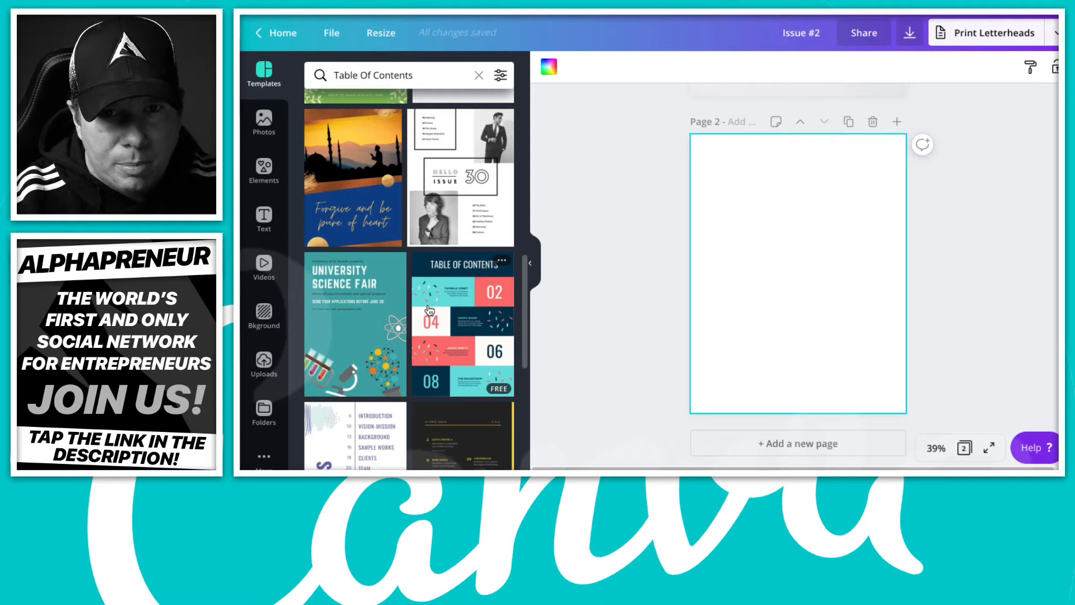
scroll(431, 317, "down", 5)
scroll(429, 311, "down", 2)
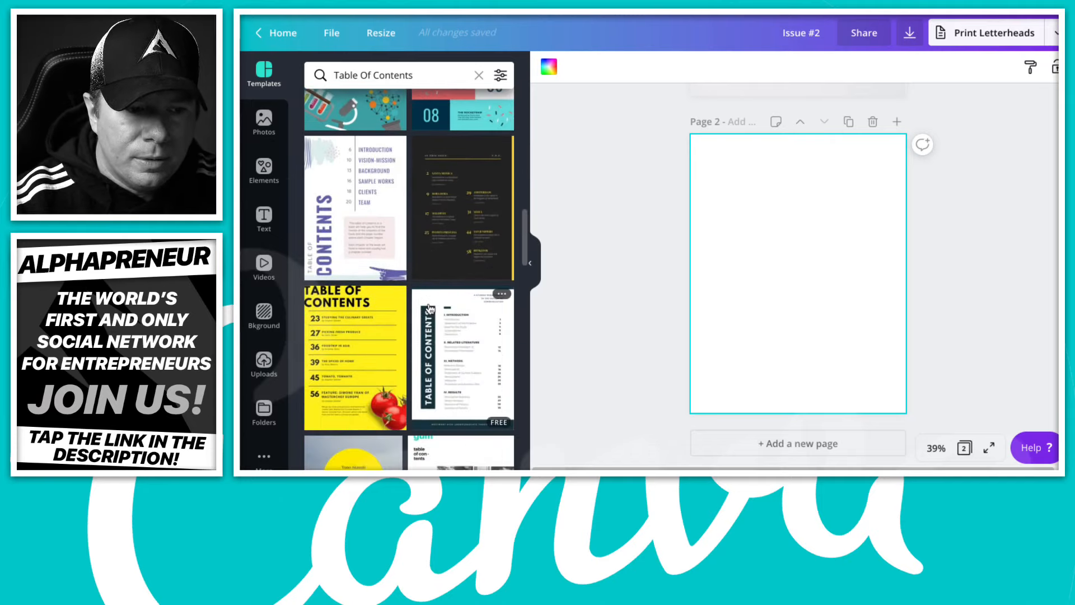
scroll(430, 309, "down", 1)
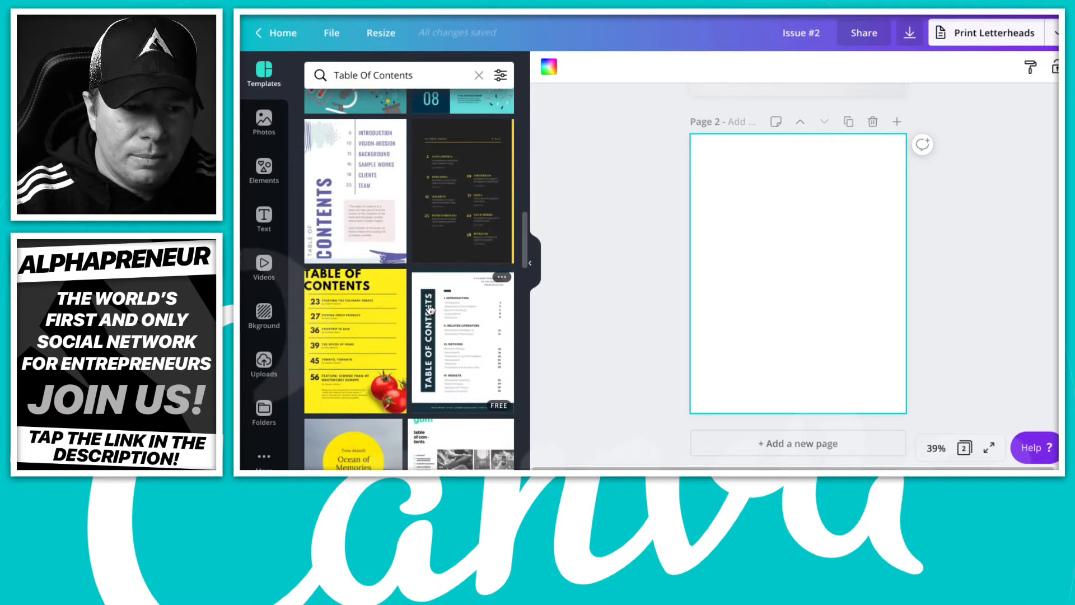
scroll(428, 314, "down", 2)
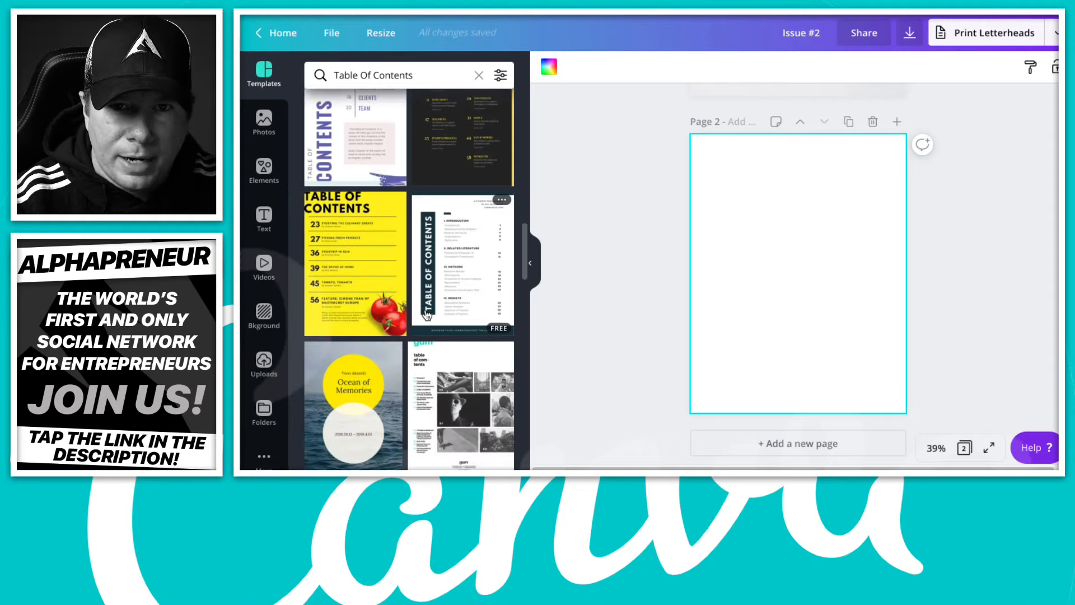
left_click(385, 260)
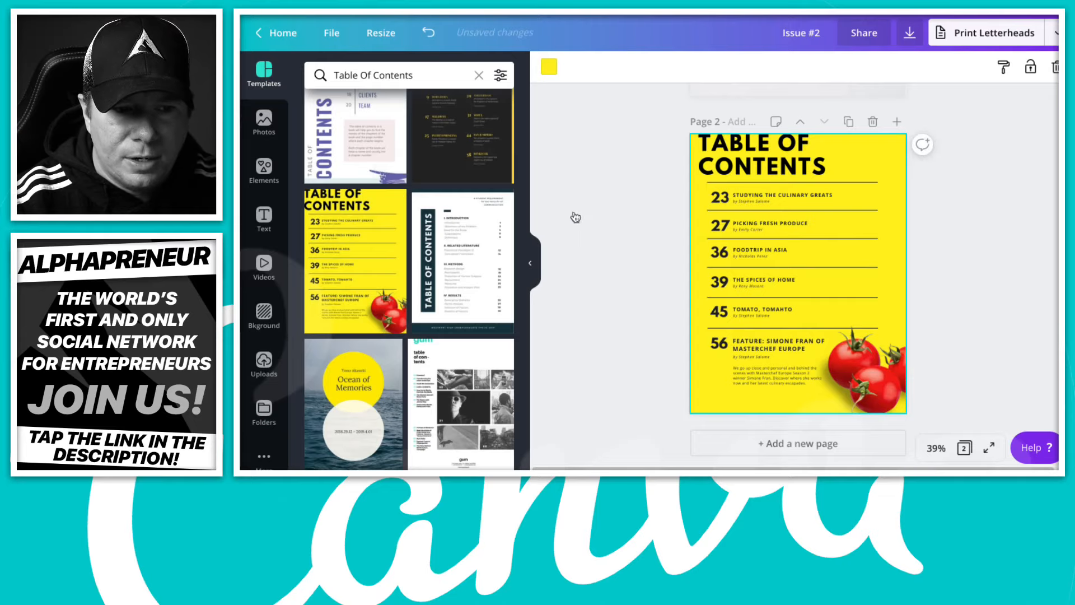
left_click(590, 230)
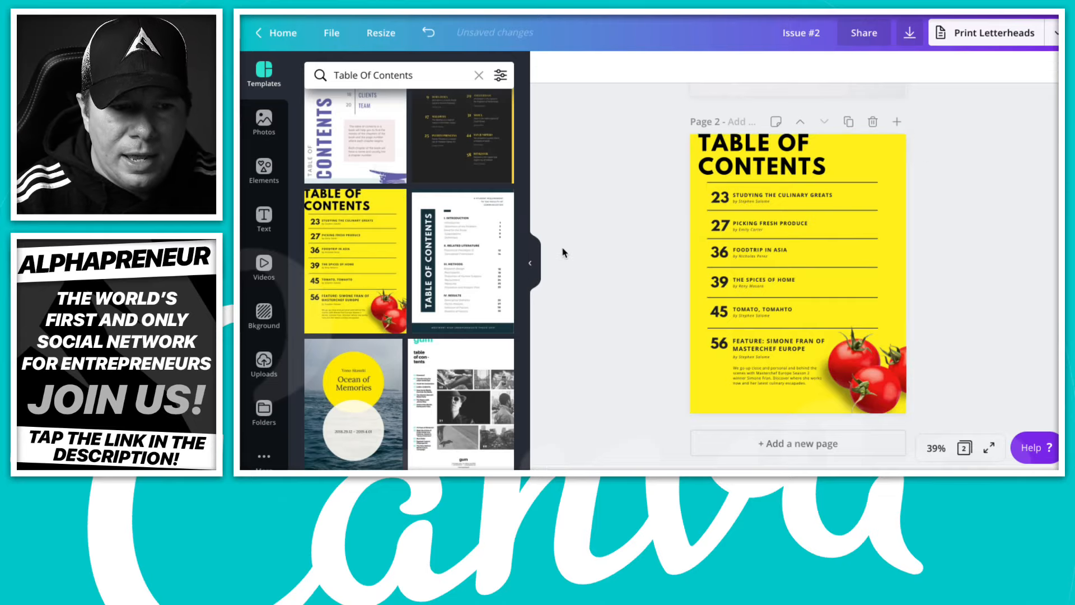
left_click(531, 269)
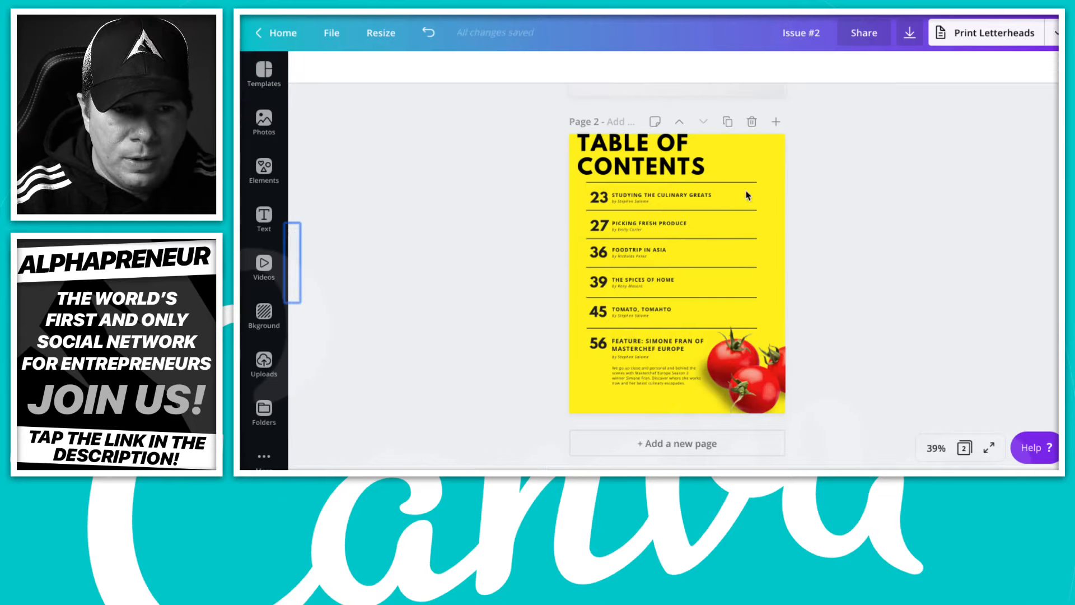
- Compare the yellow contents page with the magazine cover and undo applying that template
scroll(872, 219, "up", 5)
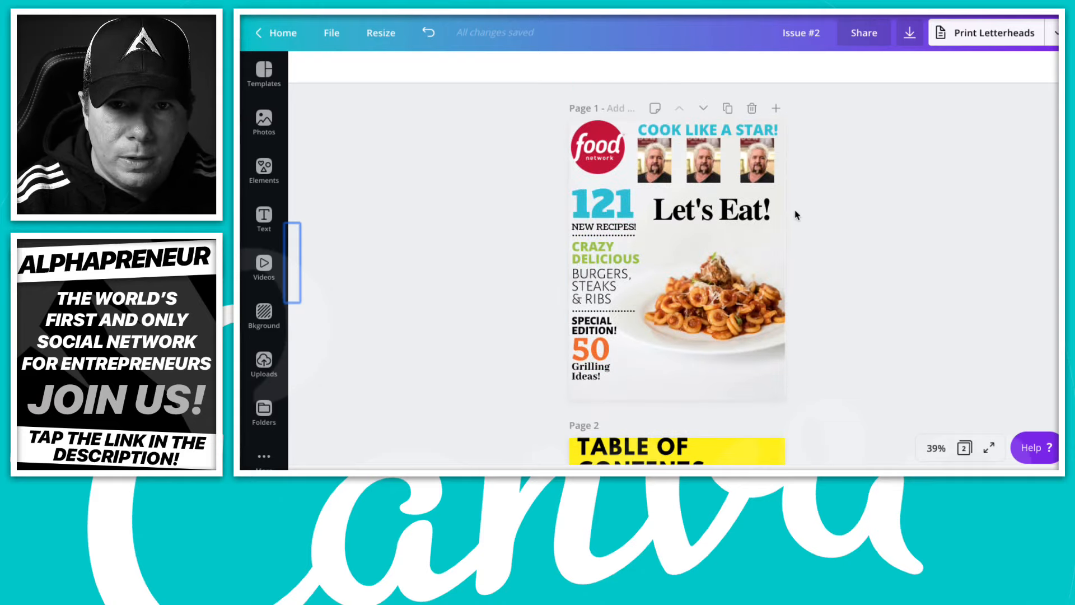
scroll(796, 217, "down", 5)
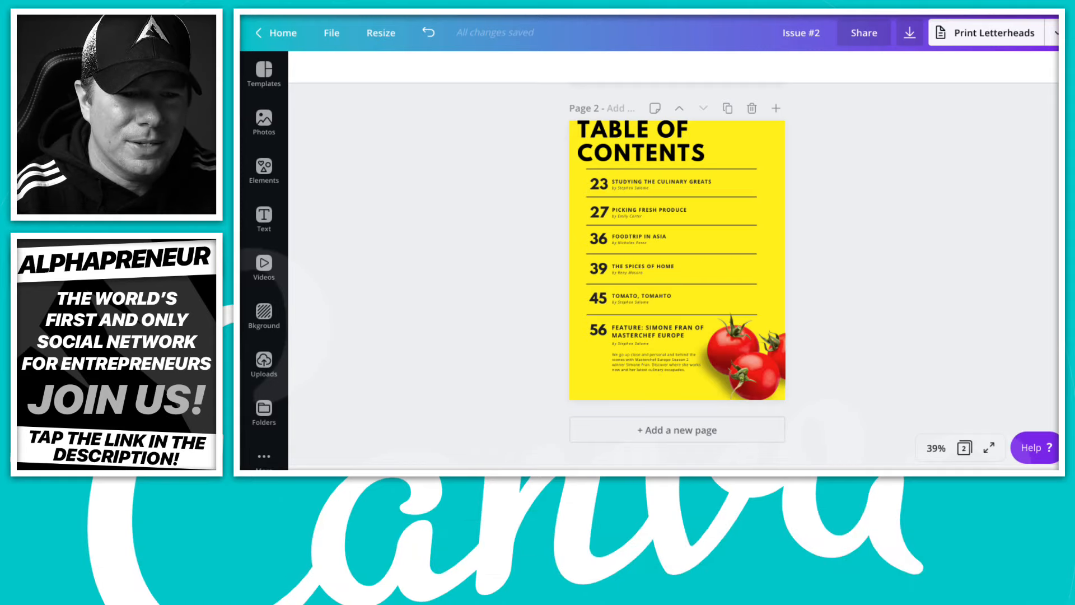
scroll(577, 194, "up", 1)
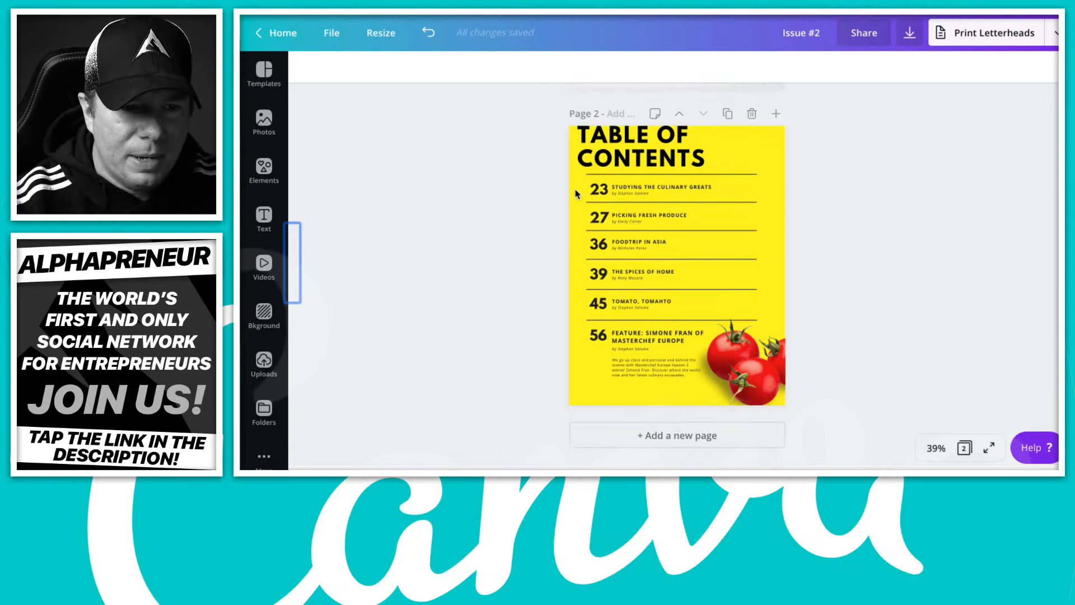
scroll(576, 193, "up", 2)
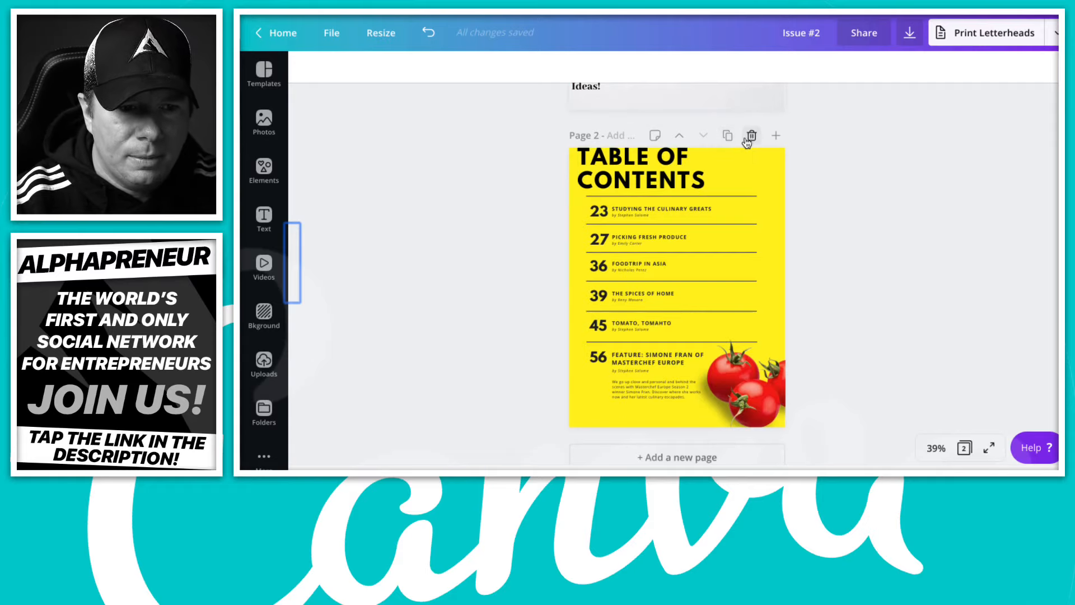
left_click(432, 36)
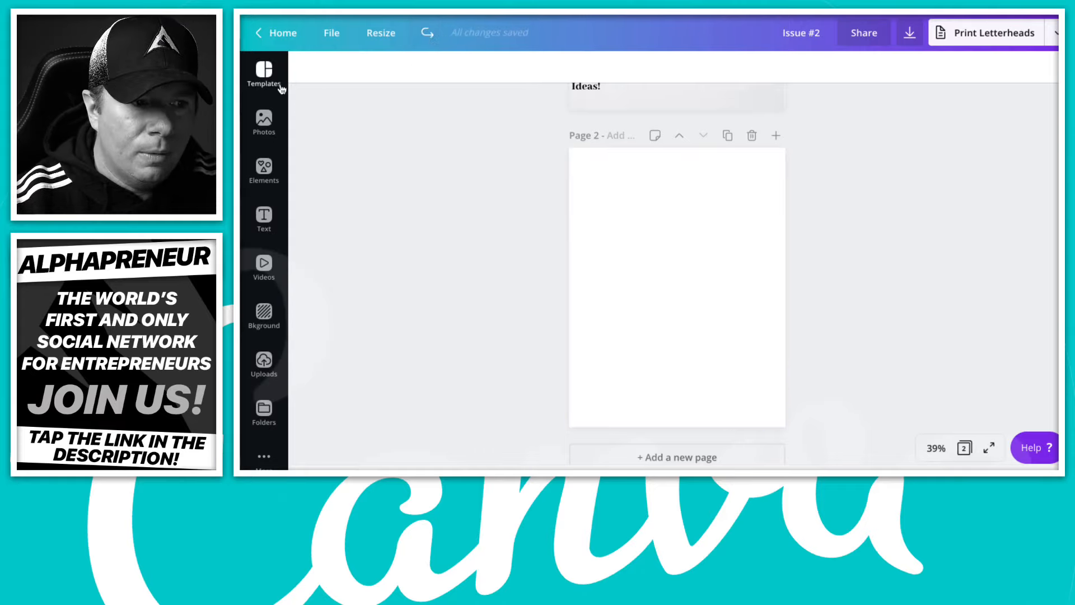
- Search the templates again for "table of contents"
left_click(269, 70)
left_click(410, 75)
type("t")
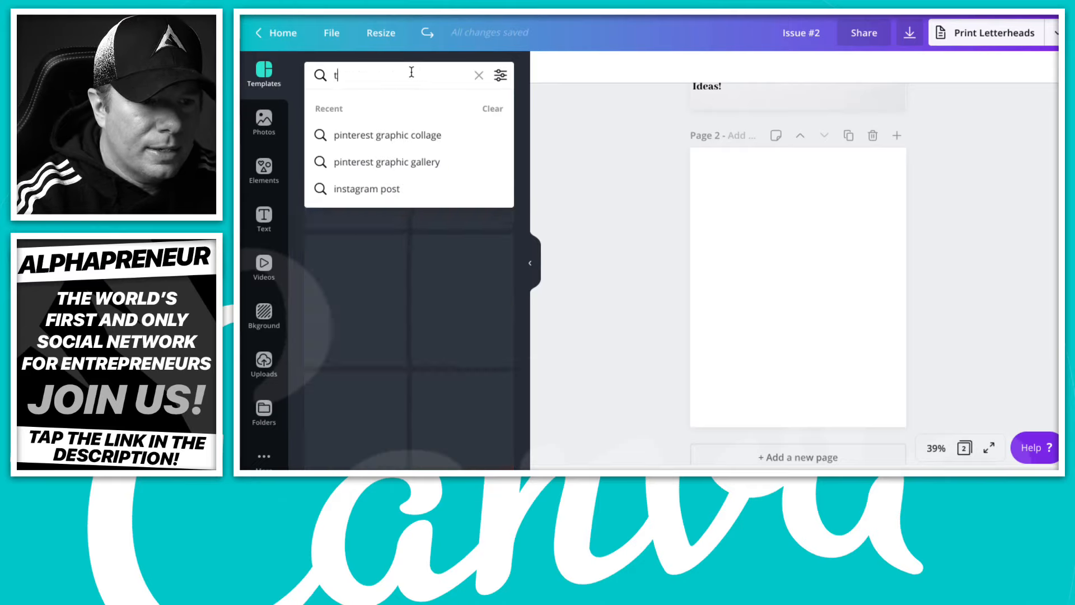
type("able of contents")
key("Return")
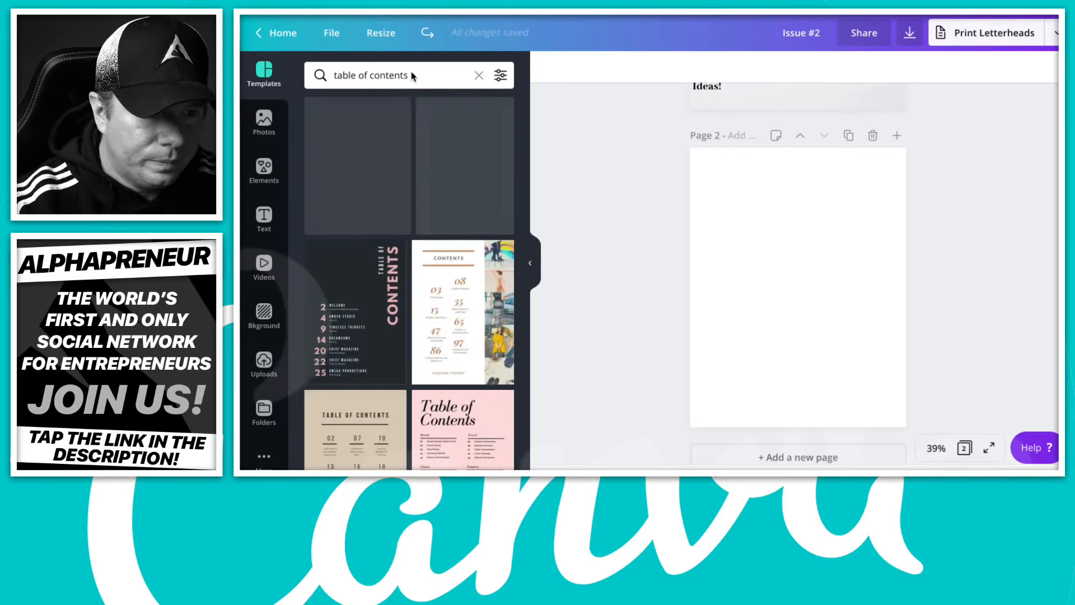
- Apply the white "contents" food template with the sandwich and tomato photos to page 2
scroll(403, 287, "down", 2)
scroll(404, 287, "down", 10)
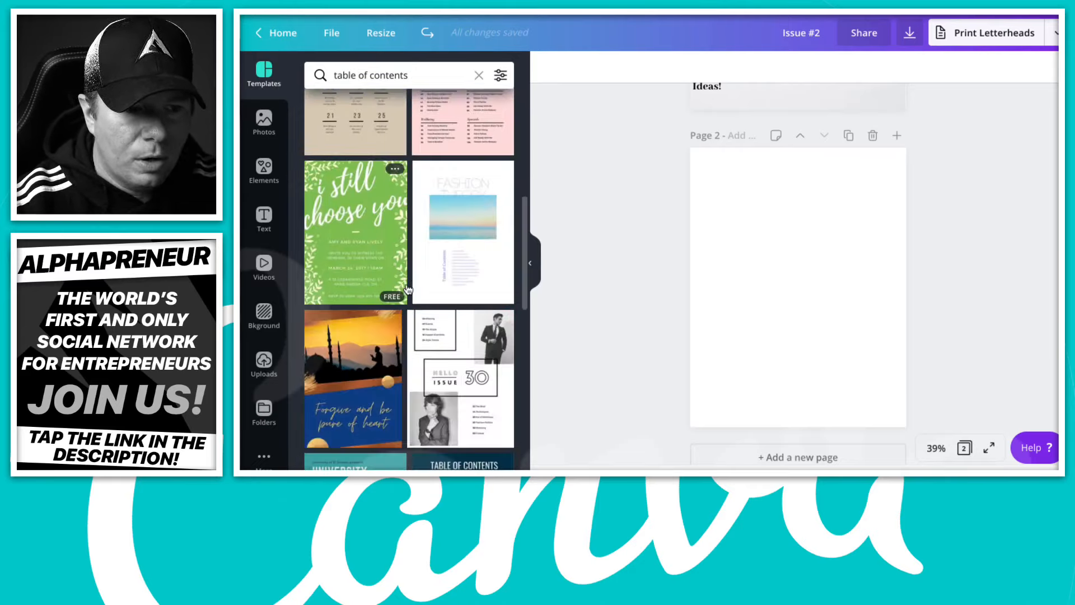
scroll(412, 289, "down", 6)
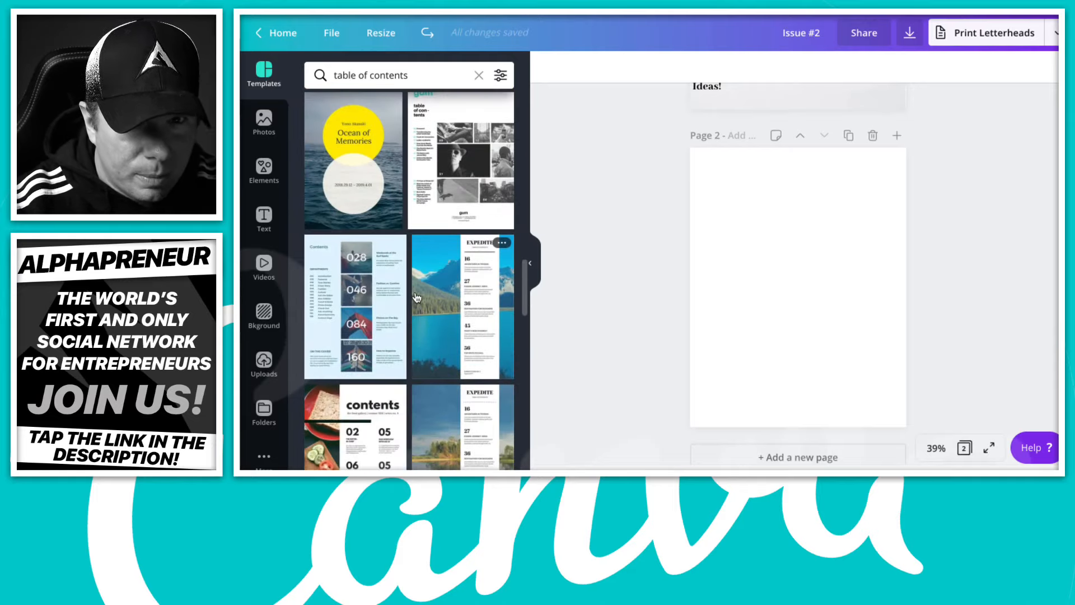
scroll(416, 297, "down", 5)
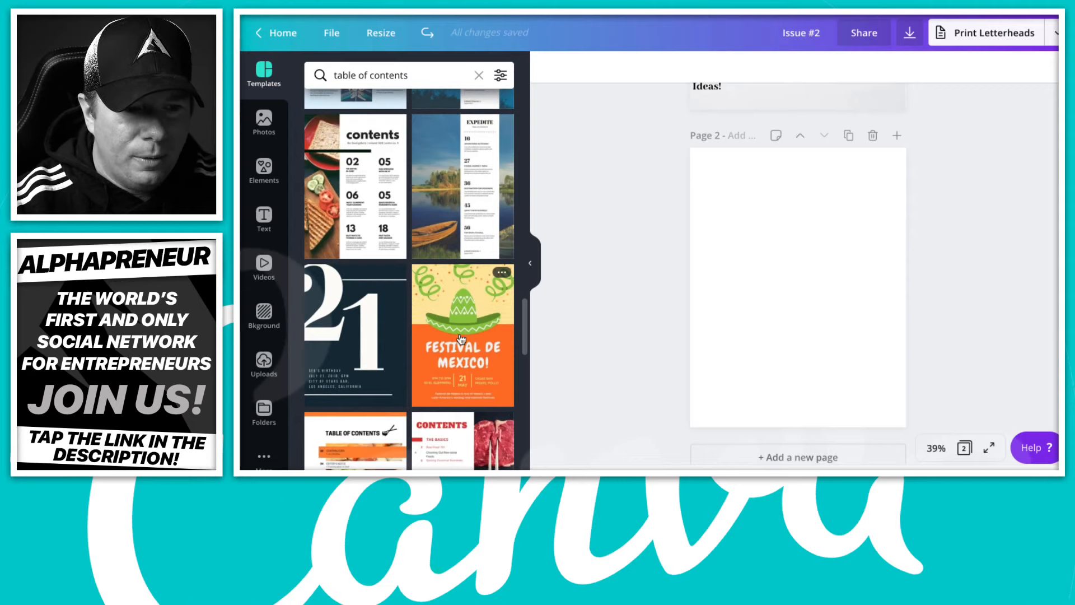
left_click(385, 249)
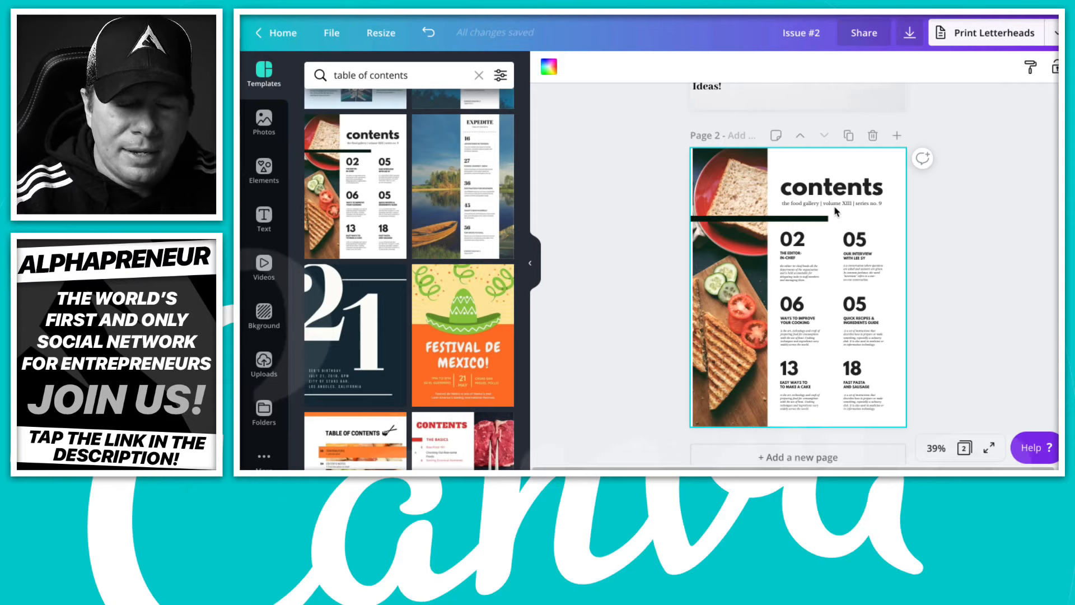
- Compare the page 1 cover with the new contents page for matching style, collapsing the template results for a wider view
scroll(816, 212, "up", 5)
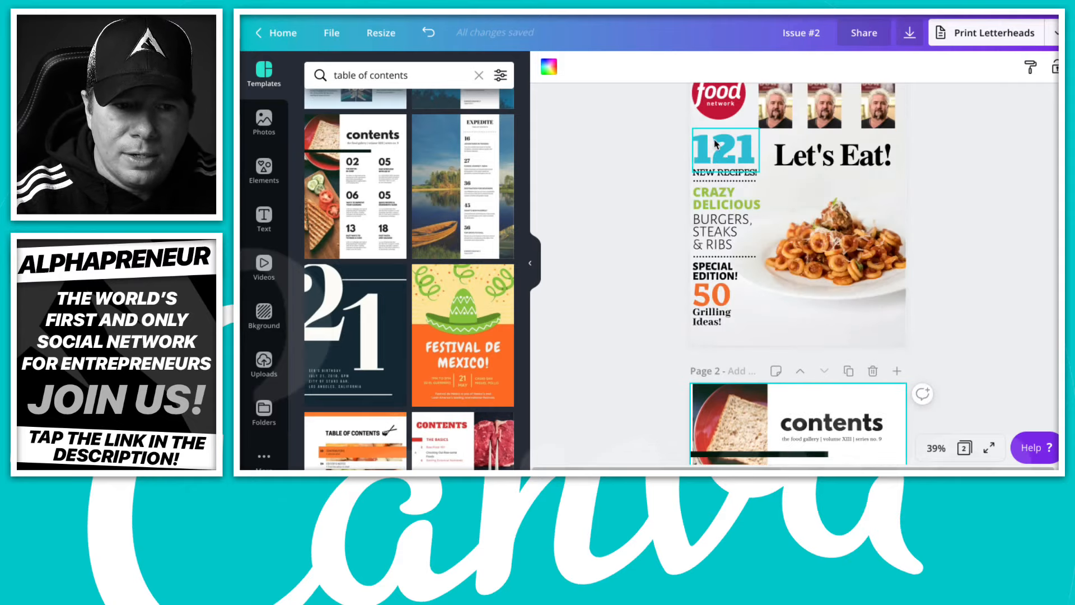
scroll(715, 144, "up", 1)
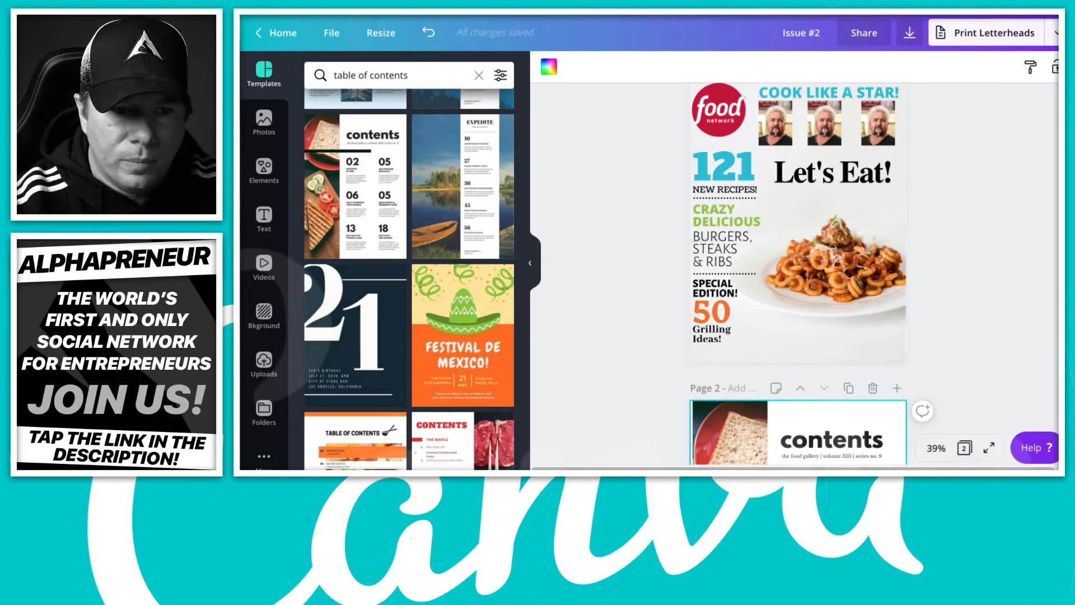
scroll(797, 261, "down", 5)
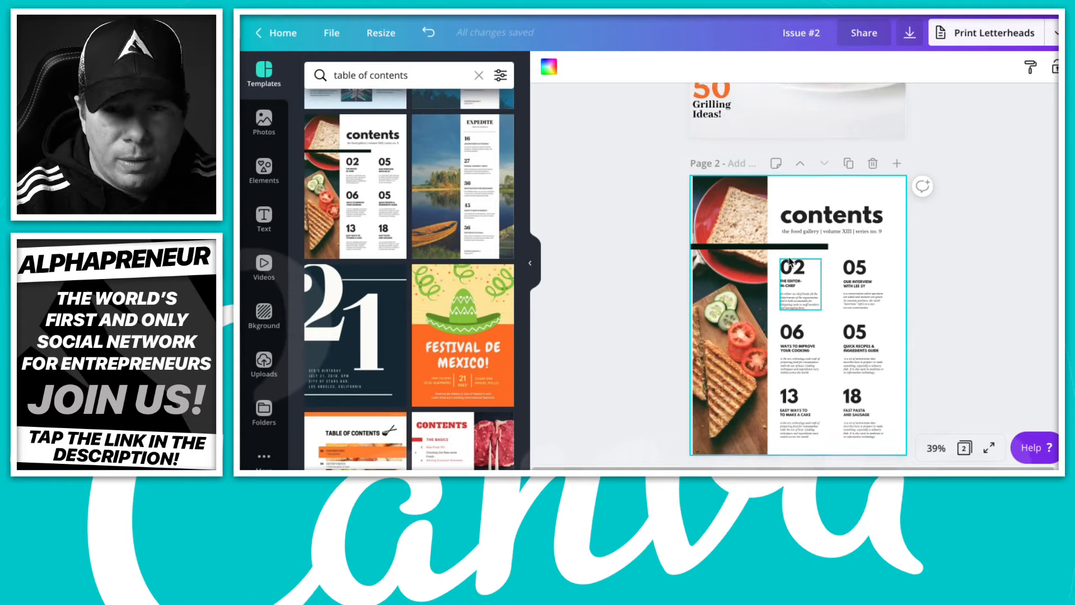
scroll(796, 260, "down", 1)
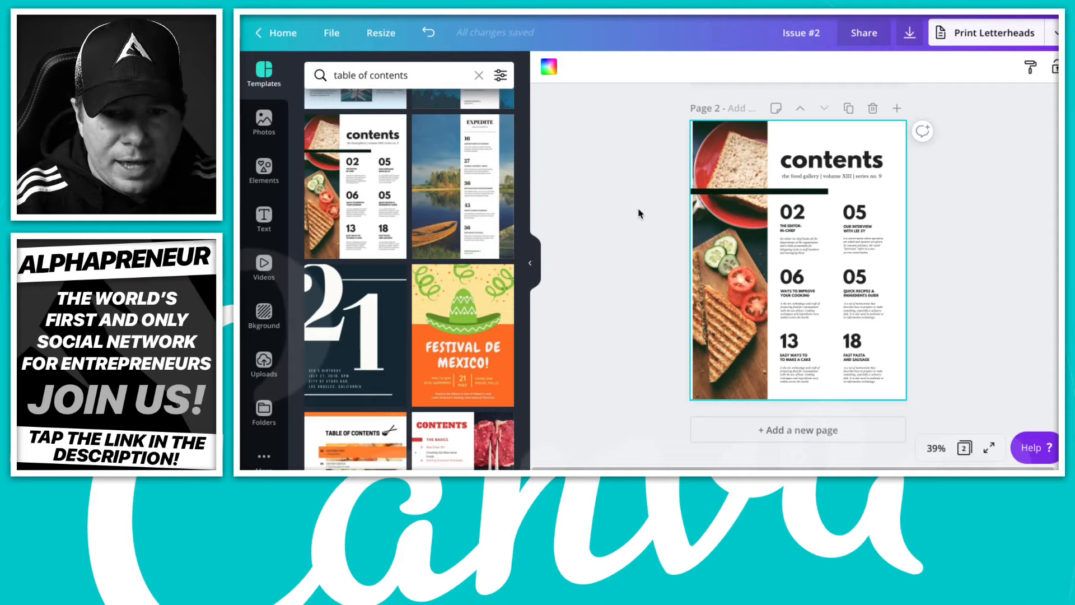
left_click(616, 263)
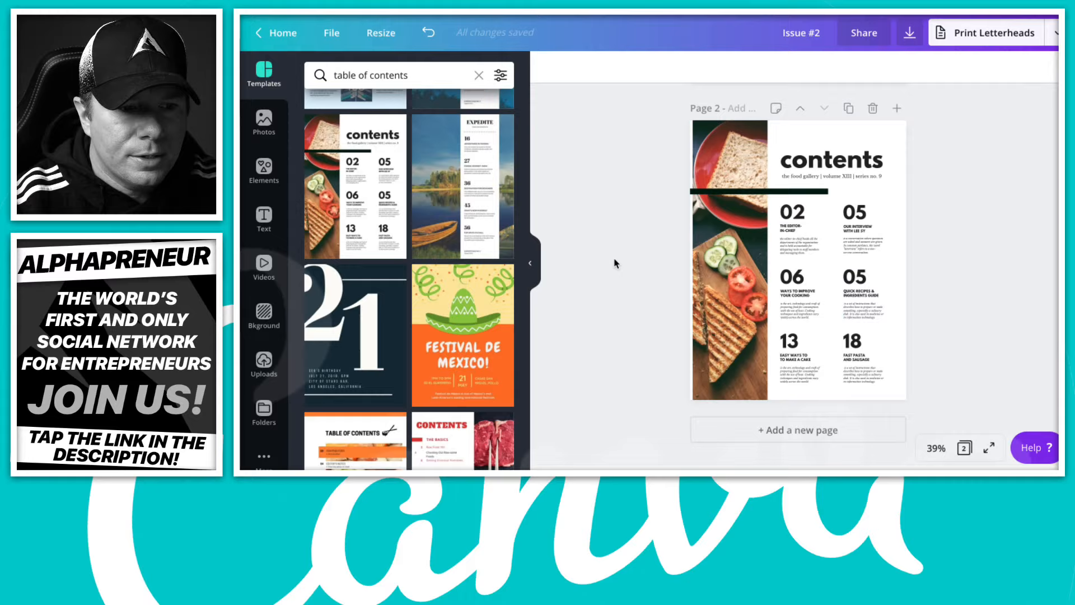
left_click(531, 263)
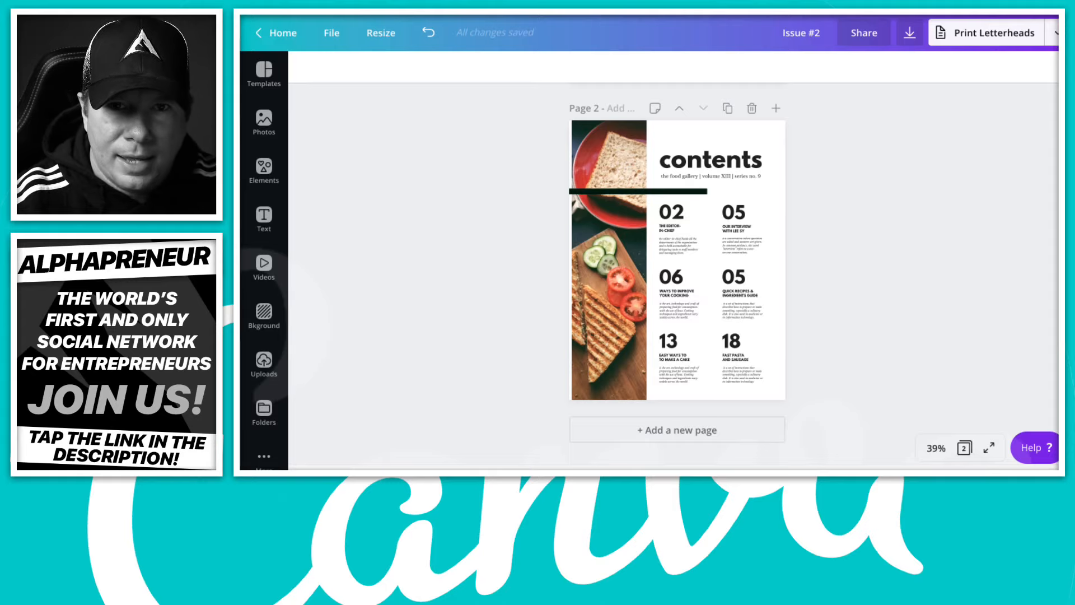
scroll(677, 275, "up", 5)
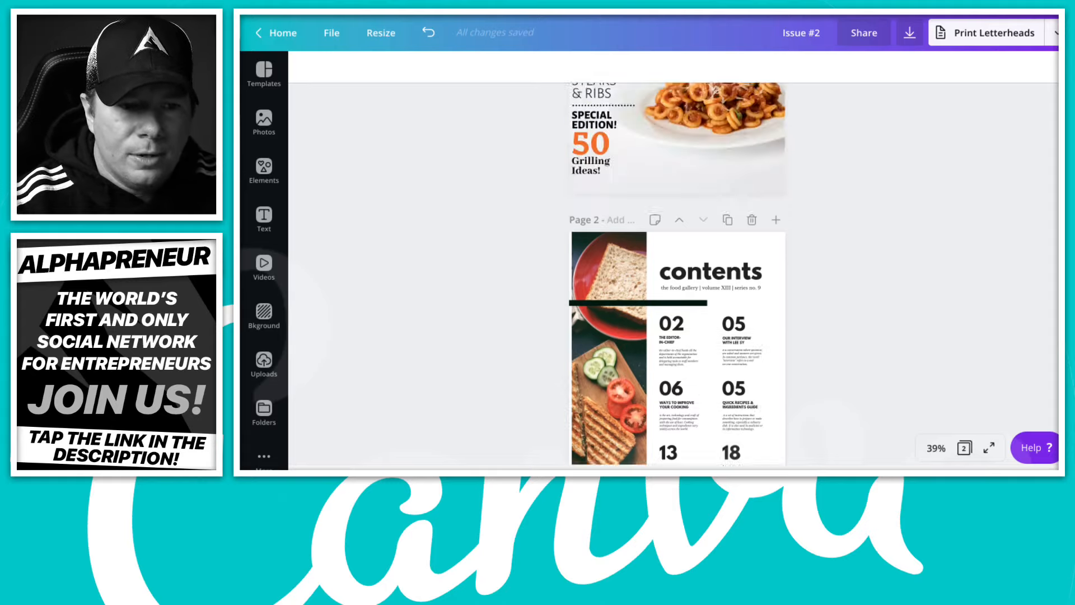
scroll(677, 275, "up", 2)
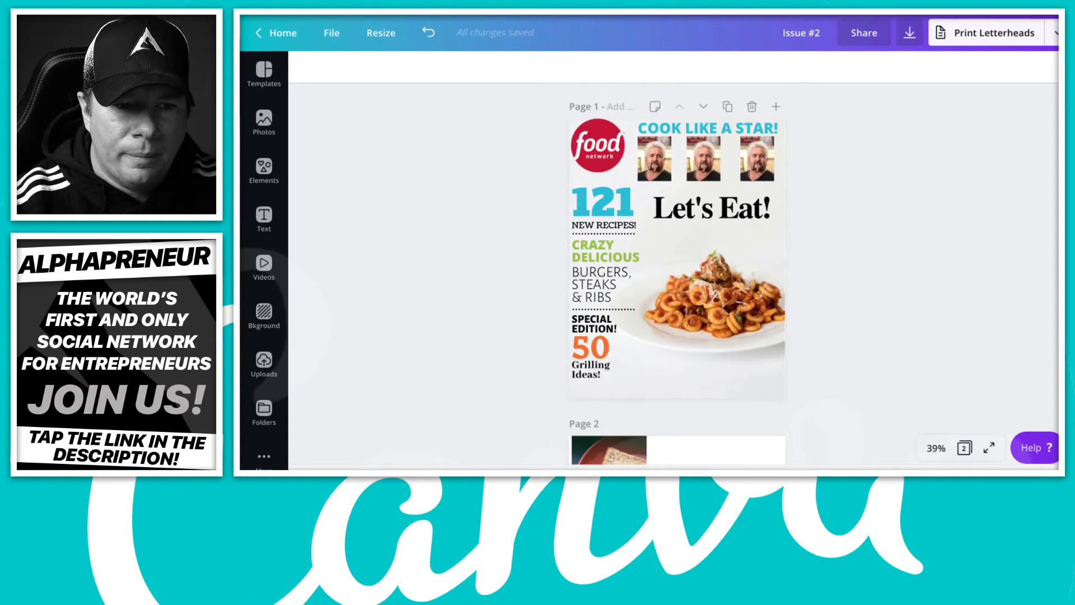
scroll(677, 275, "down", 1)
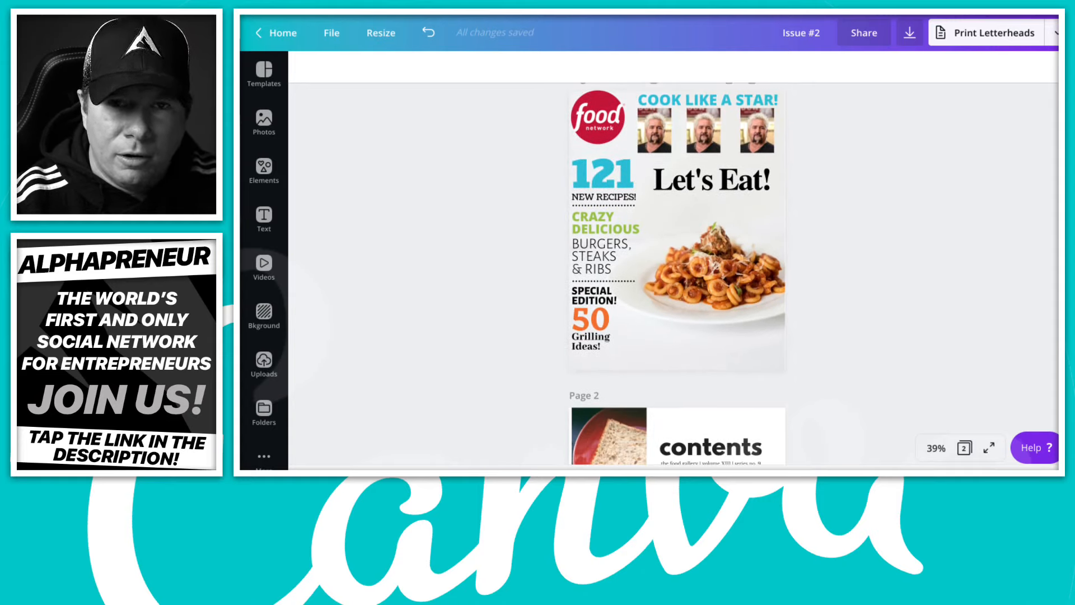
scroll(677, 274, "down", 10)
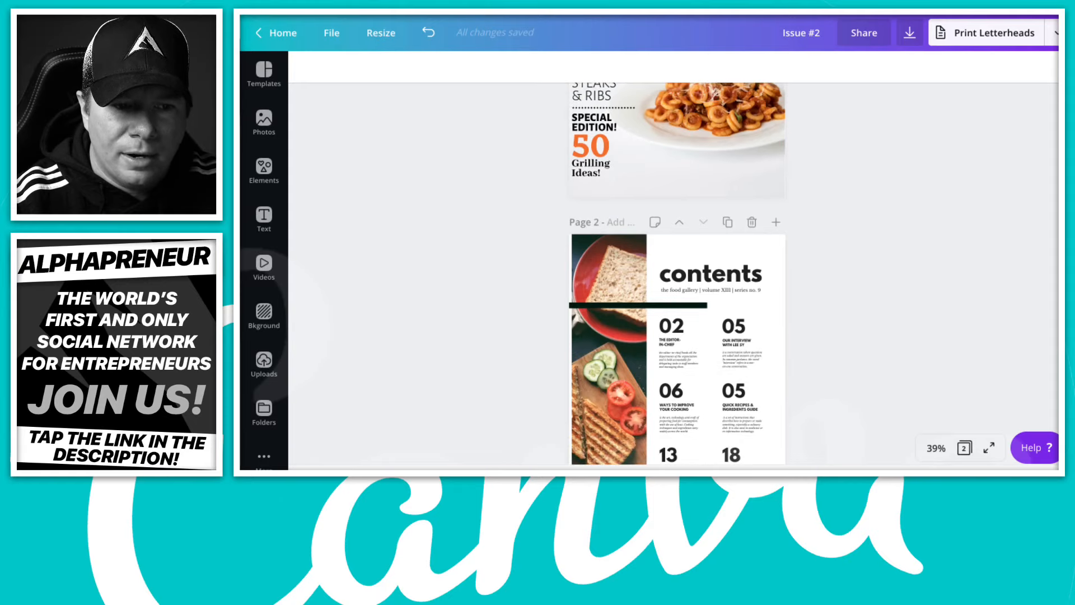
- Add a blank page 3 after the contents page
scroll(677, 274, "down", 1)
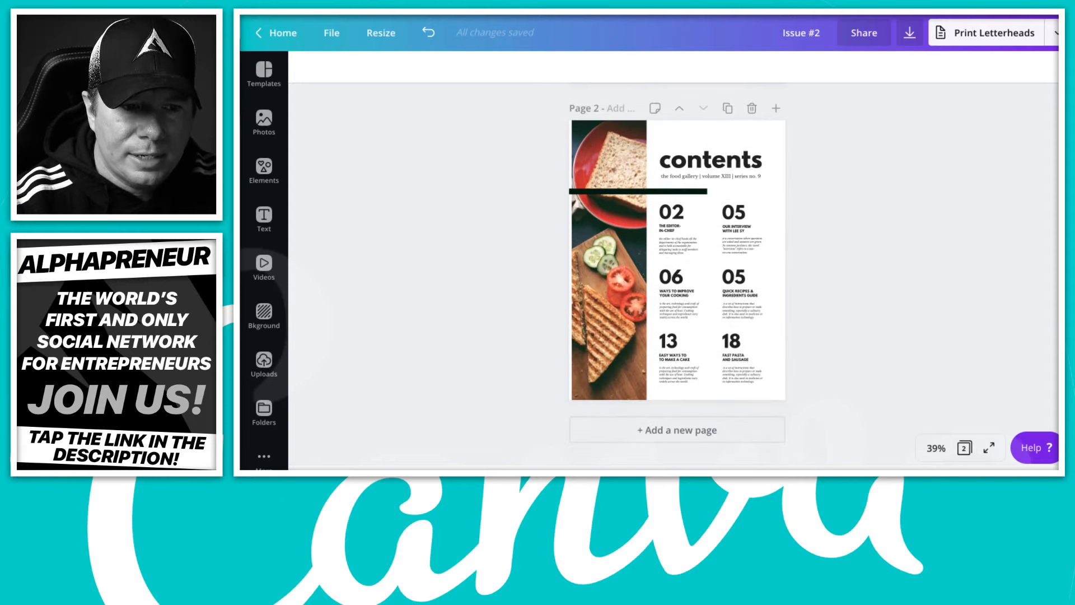
scroll(677, 275, "up", 1)
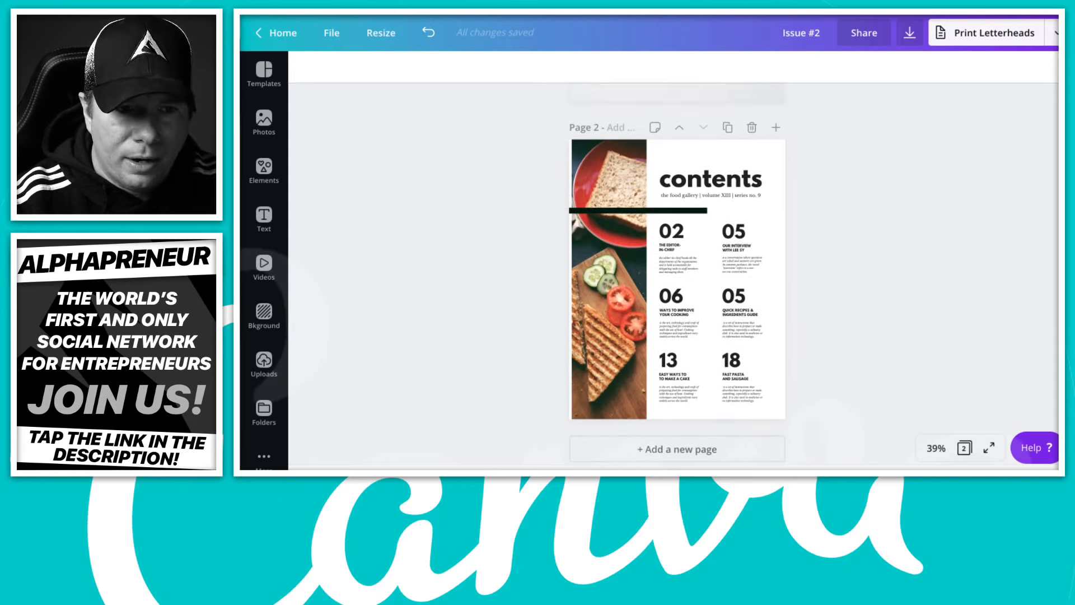
scroll(677, 275, "down", 1)
scroll(678, 275, "down", 1)
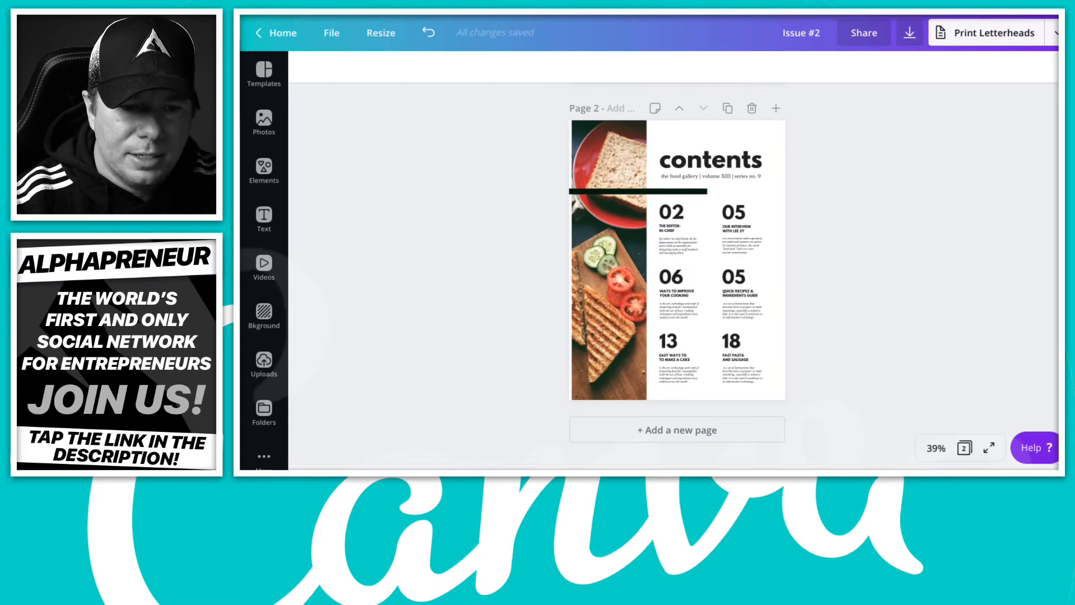
left_click(679, 436)
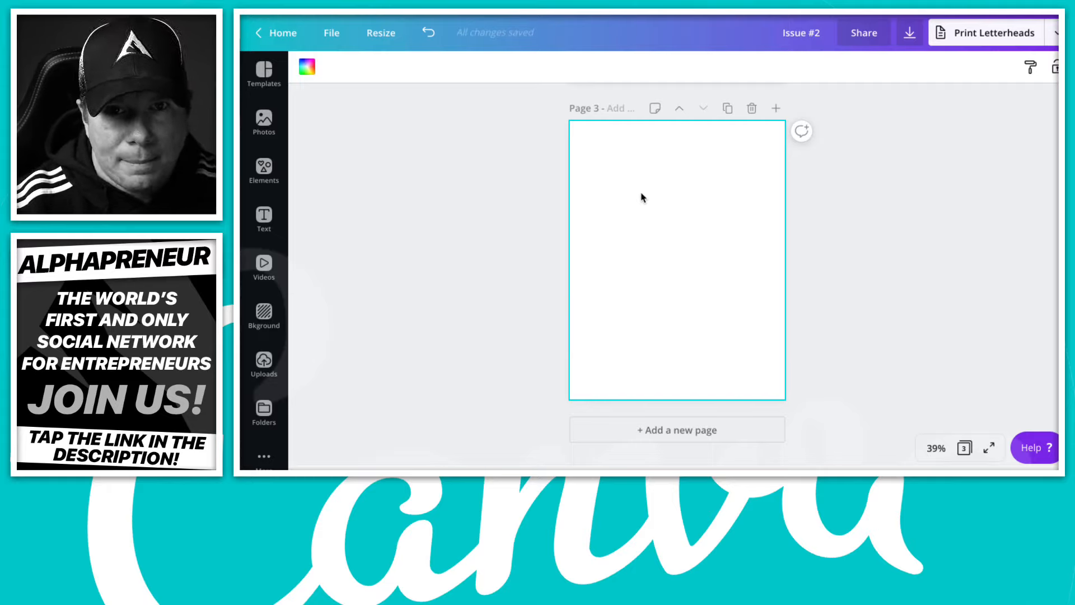
- Search the templates for "chapter" and apply the "Editor's Note" magazine template to page 3
left_click(264, 73)
left_click(367, 79)
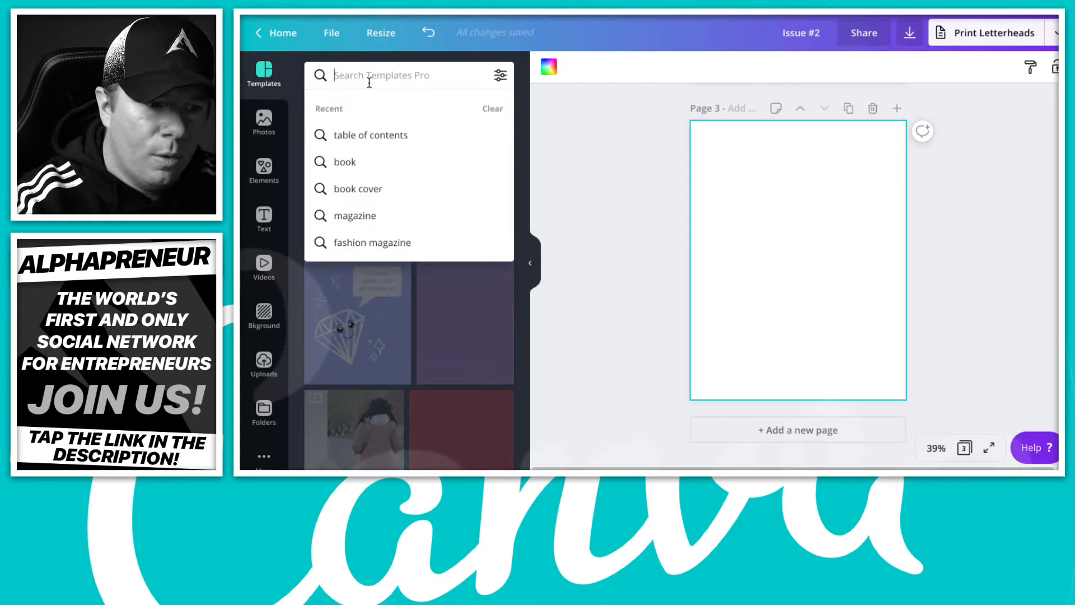
type("chapter")
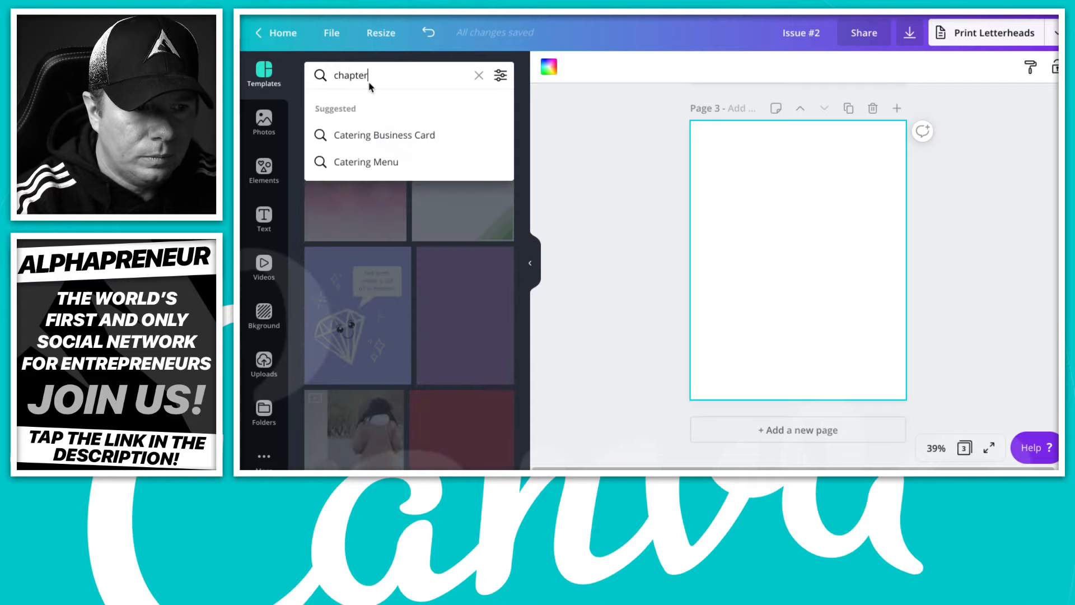
key("Return")
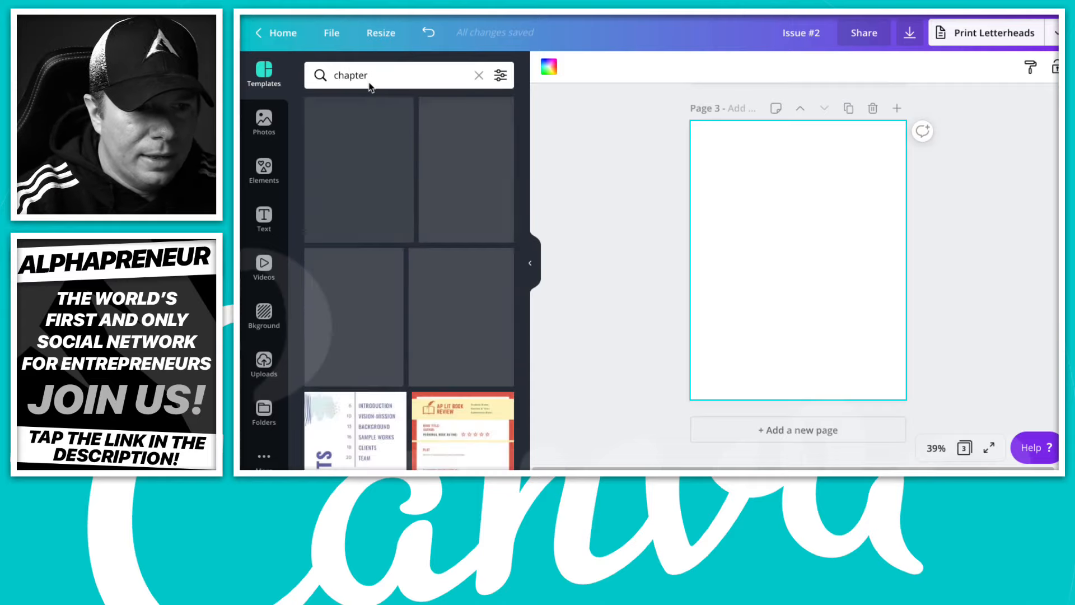
scroll(434, 275, "down", 5)
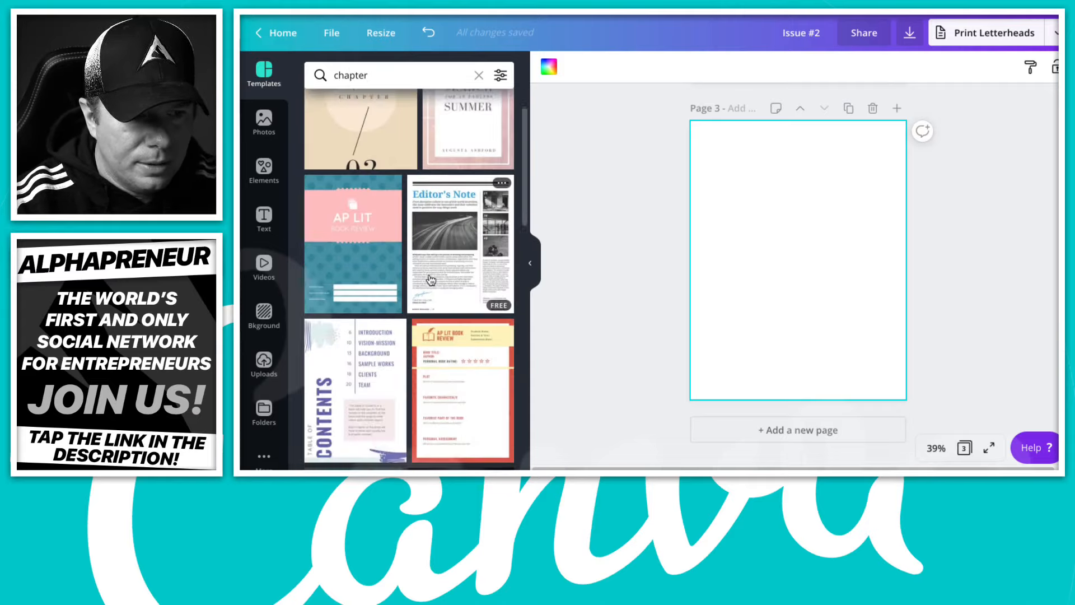
scroll(434, 274, "up", 5)
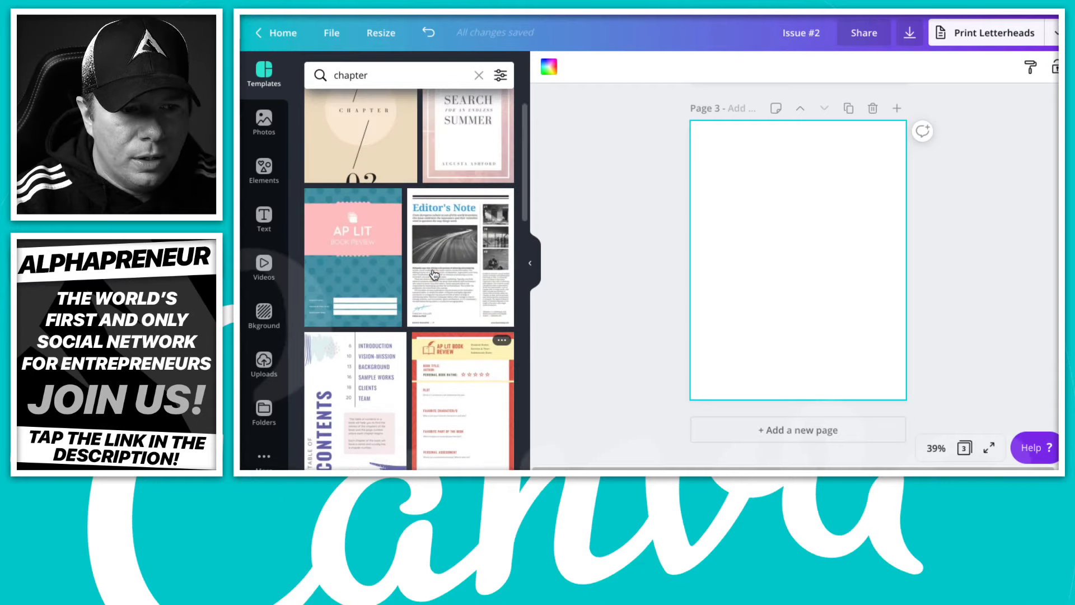
left_click(491, 332)
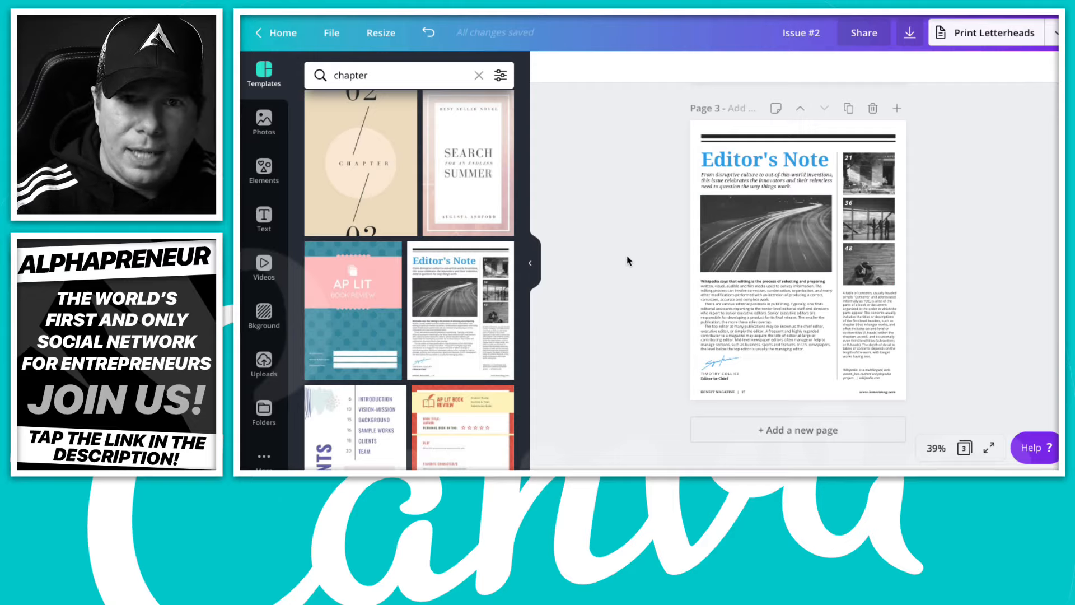
left_click(530, 263)
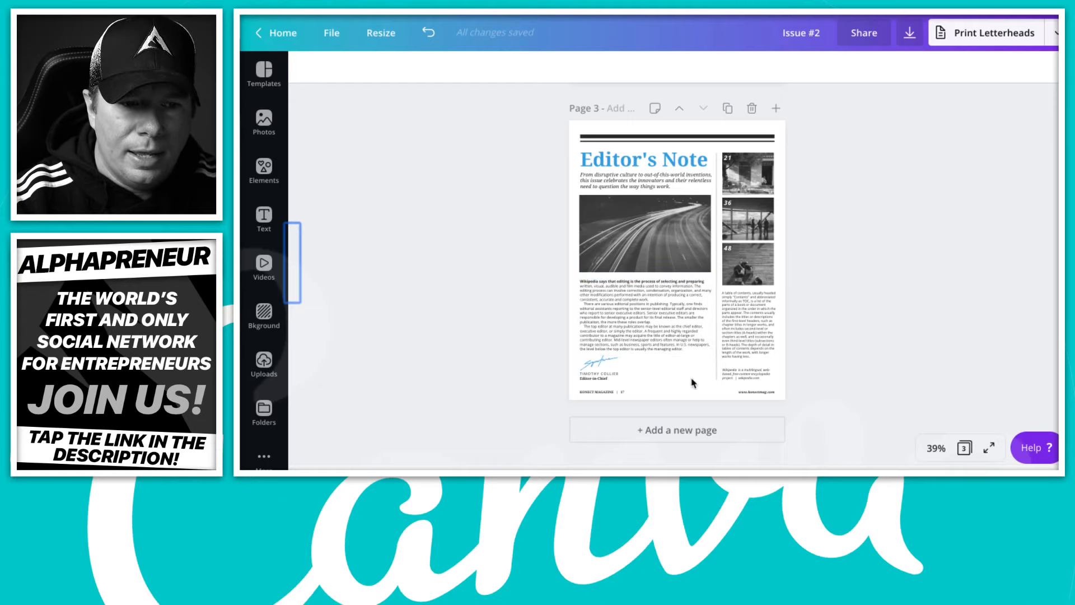
- Duplicate the "Editor's Note" page three times to create pages 4 to 6, and look over the copies
left_click(730, 111)
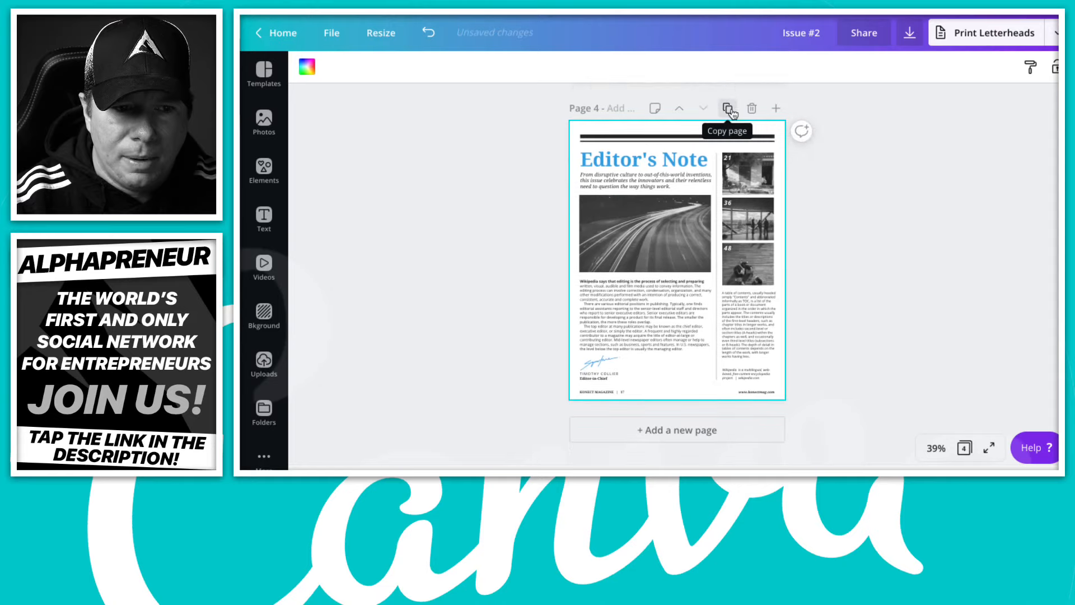
left_click(731, 111)
left_click(731, 111)
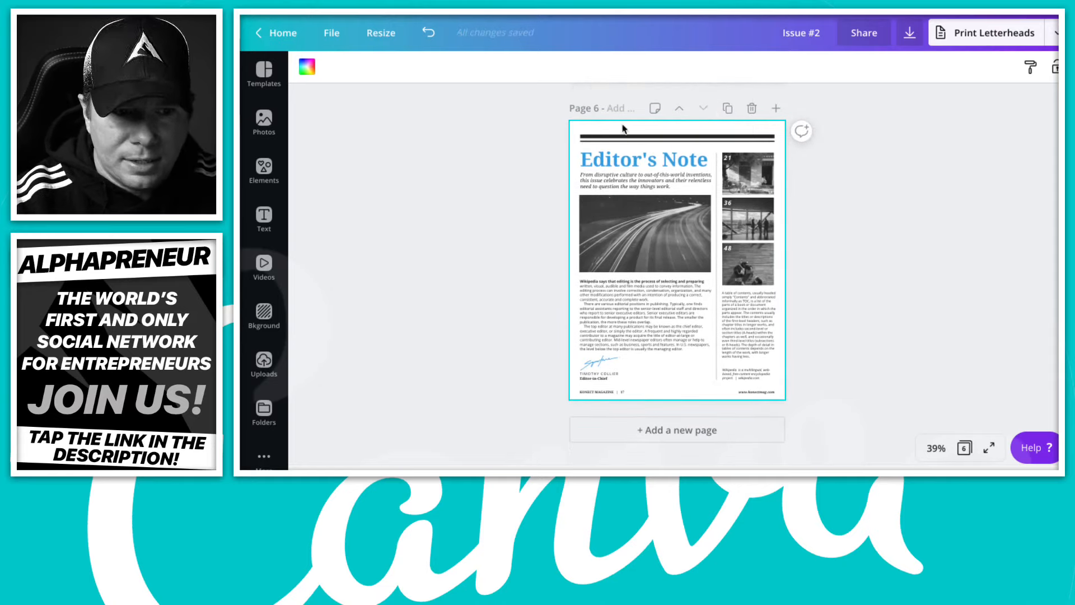
scroll(742, 267, "up", 2)
scroll(743, 266, "up", 4)
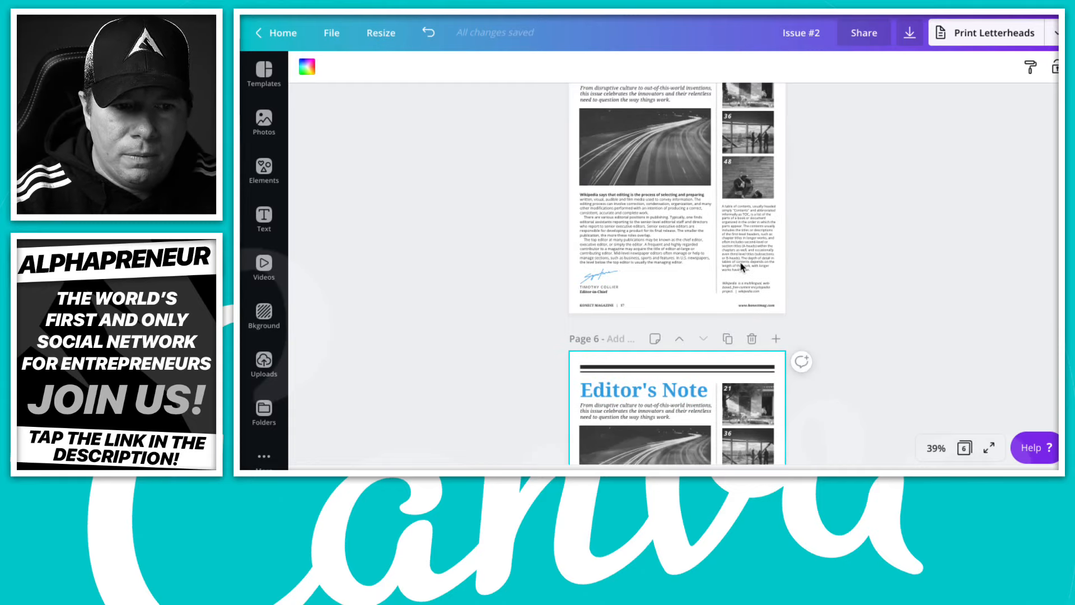
scroll(729, 219, "down", 4)
scroll(729, 219, "down", 2)
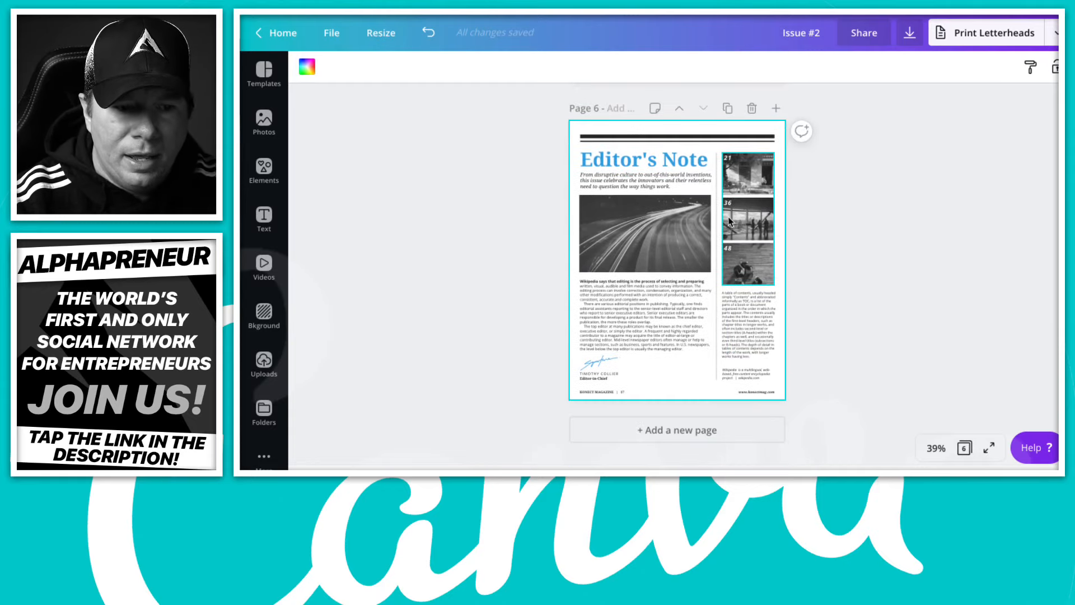
- Add a blank page 7 and place a default heading text in its upper-left corner
left_click(702, 437)
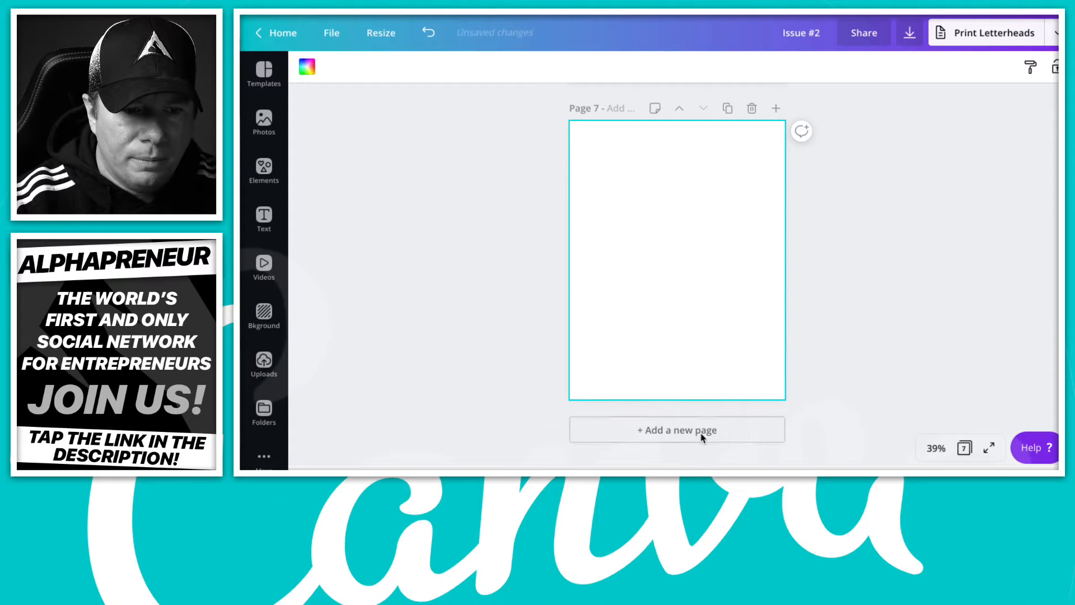
left_click(882, 346)
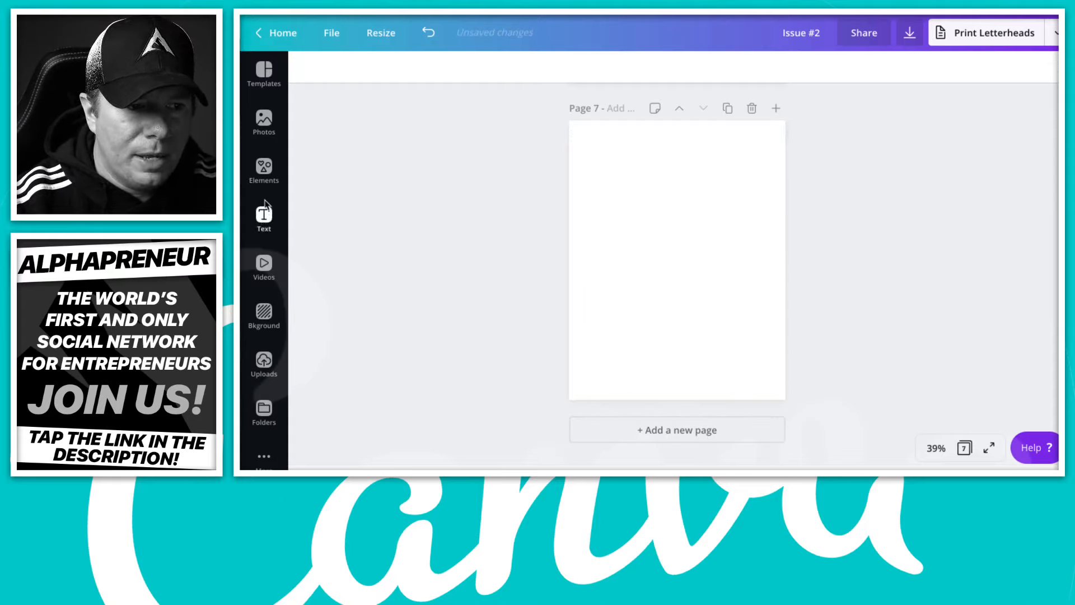
left_click(264, 224)
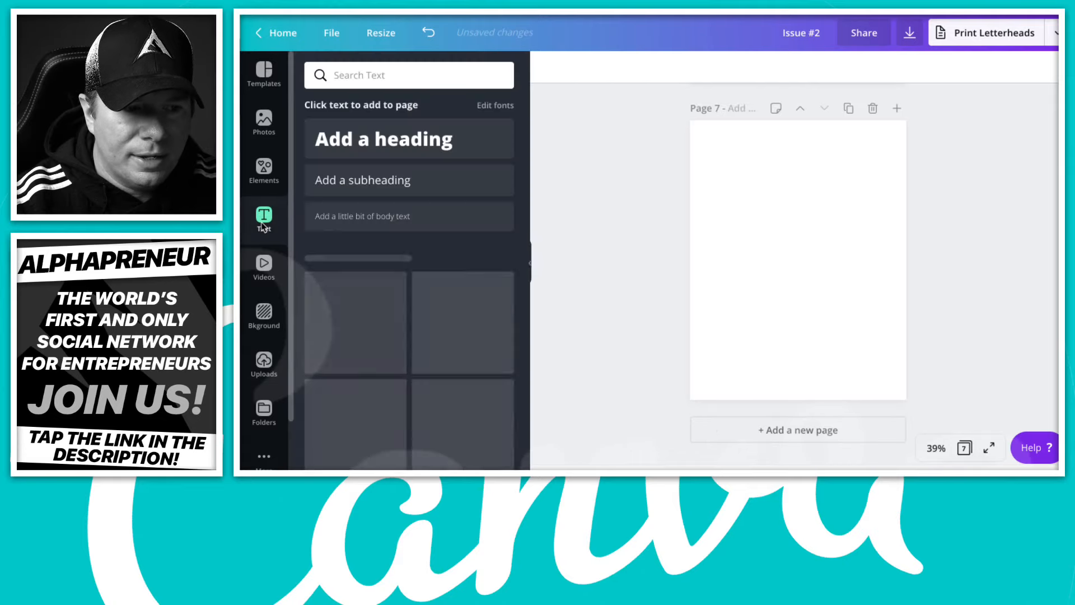
left_click(419, 148)
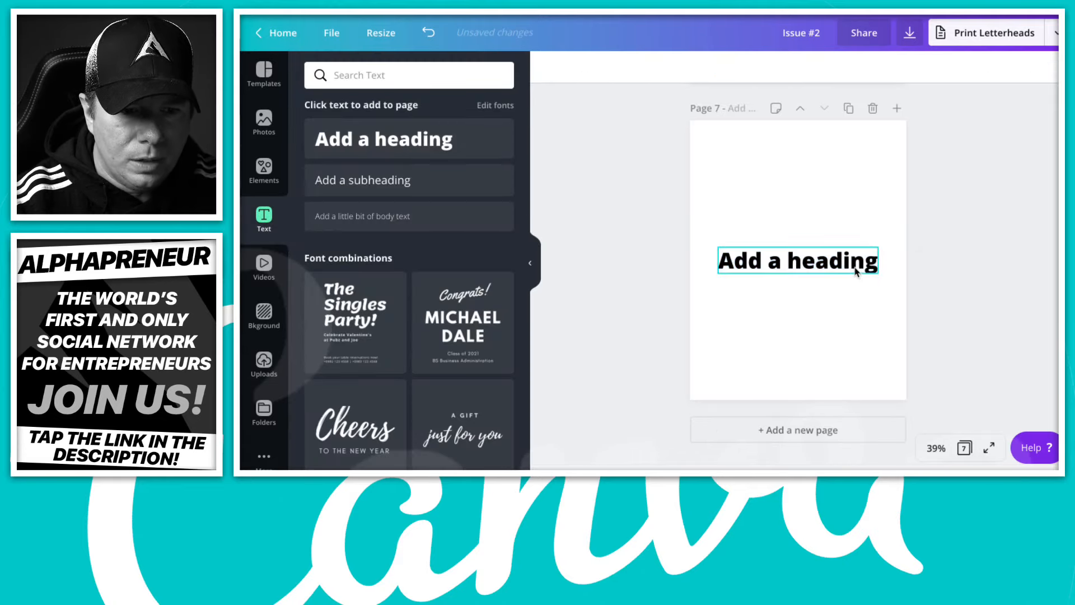
left_click_drag(856, 264, 833, 143)
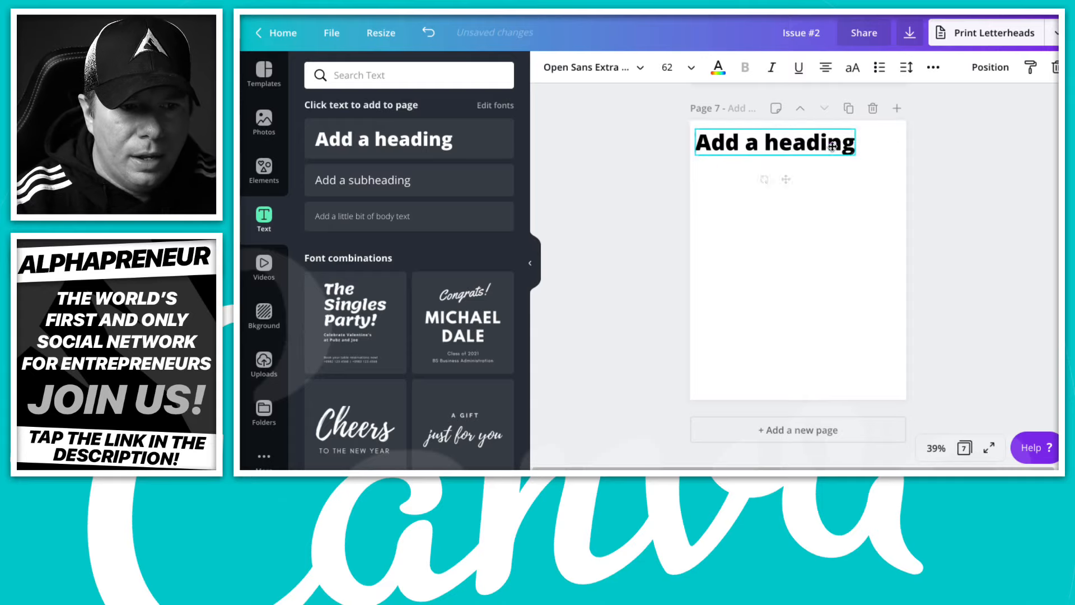
- Search the text designs and the elements library for "line divider"
left_click(354, 76)
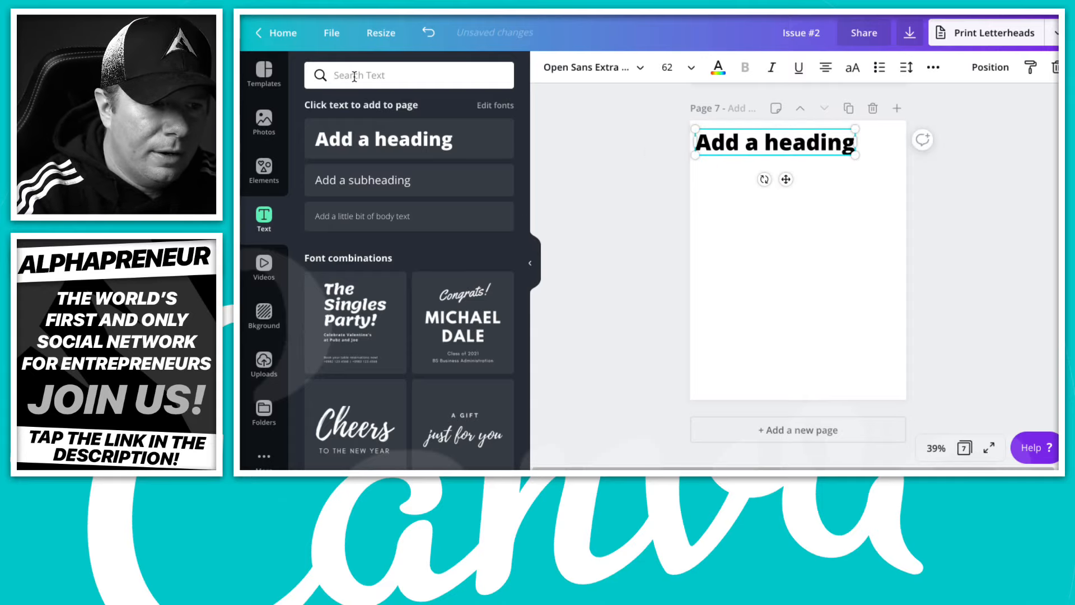
type("line divider")
key("Return")
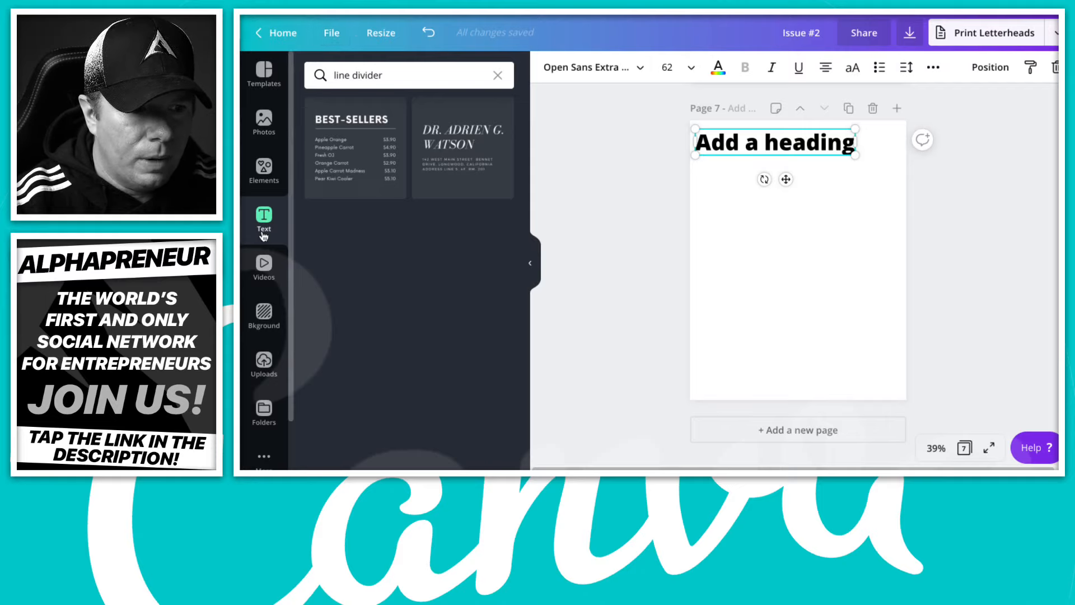
left_click(268, 170)
left_click(402, 76)
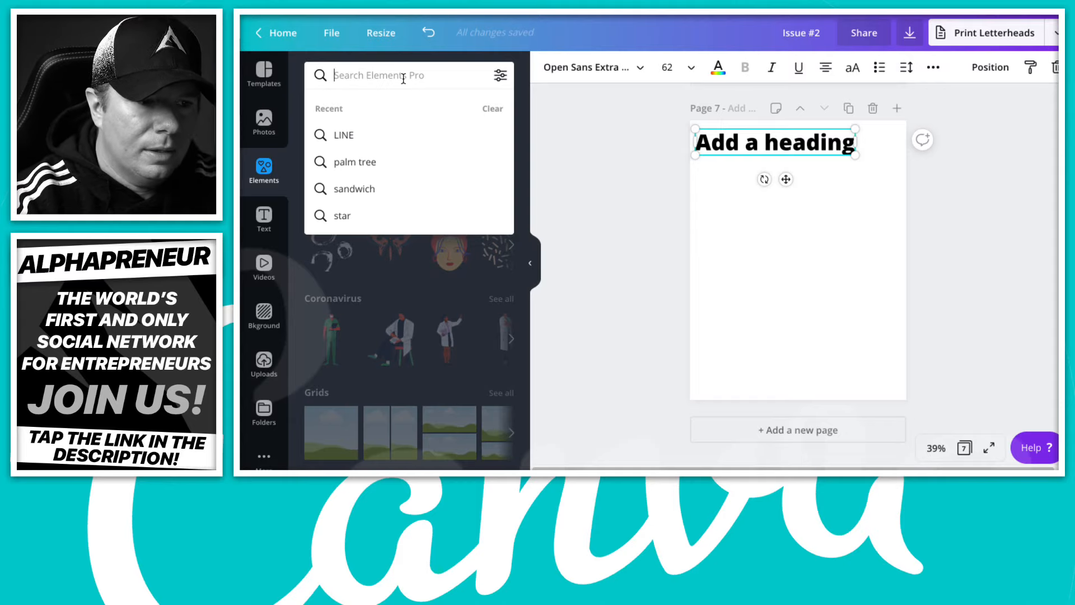
type("line divider")
key("Return")
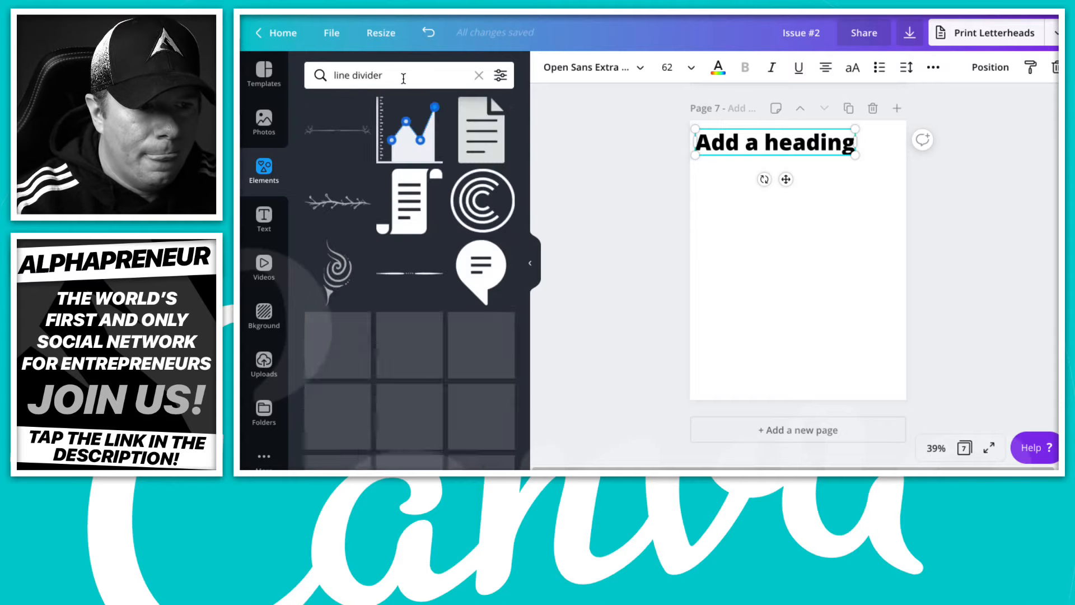
- Shorten the elements search to "line" and place the plain solid line directly beneath the page 7 heading
double_click(401, 80)
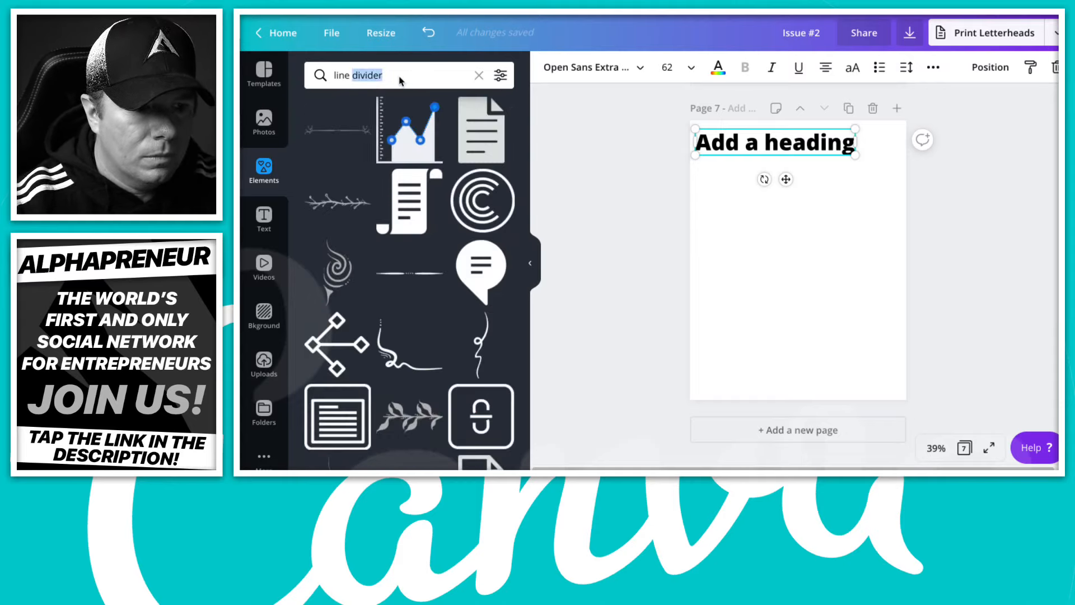
key("BackSpace")
key("Return")
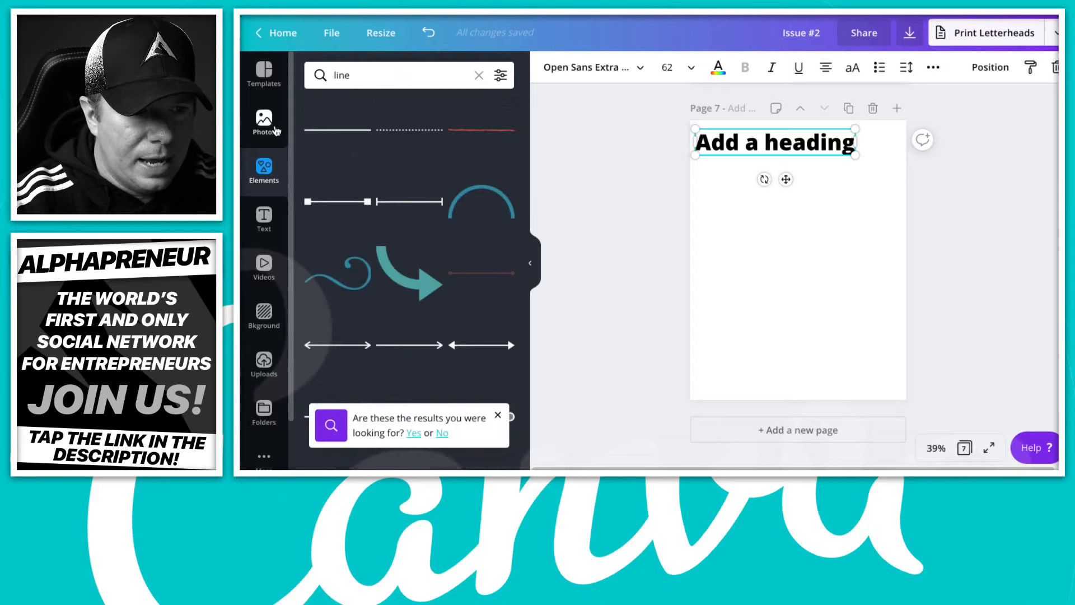
left_click(338, 130)
left_click_drag(792, 259, 749, 166)
- Color the line black, make it thinner, and stretch it across the full width of page 7
left_click(549, 66)
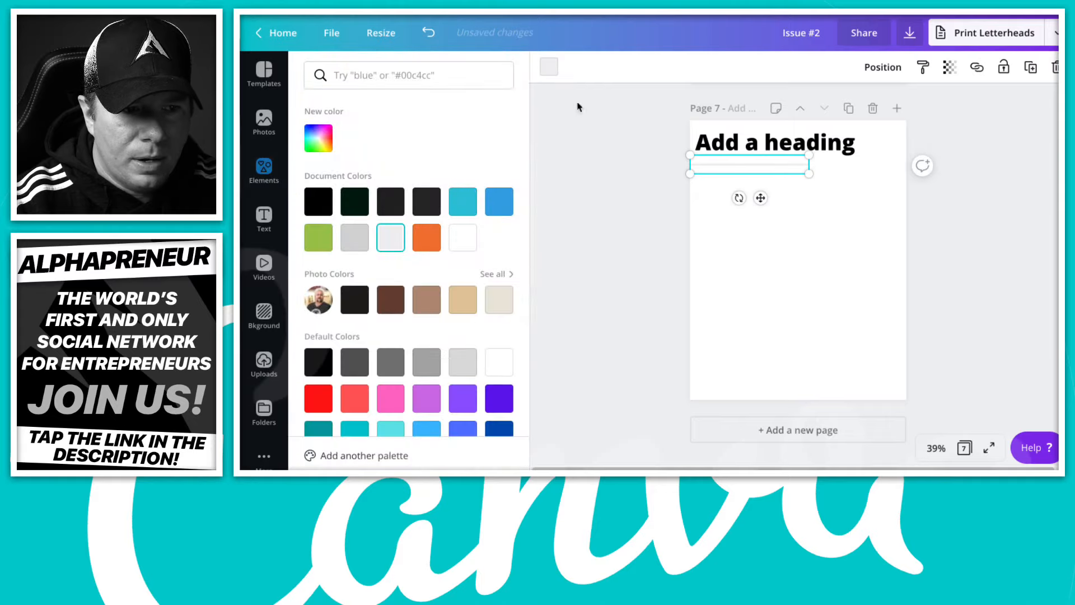
left_click(319, 203)
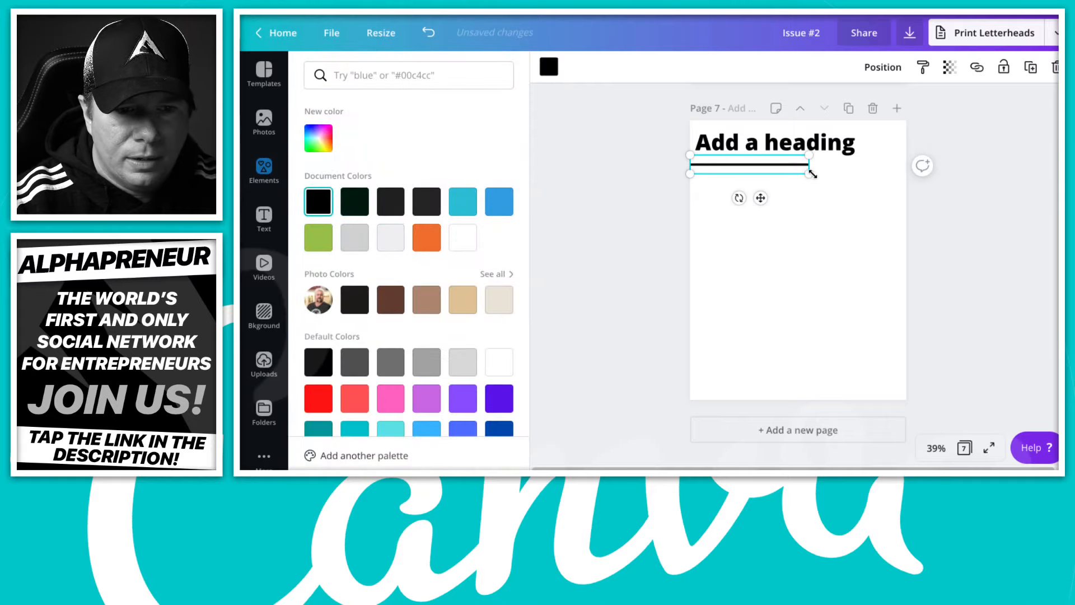
left_click_drag(813, 174, 752, 180)
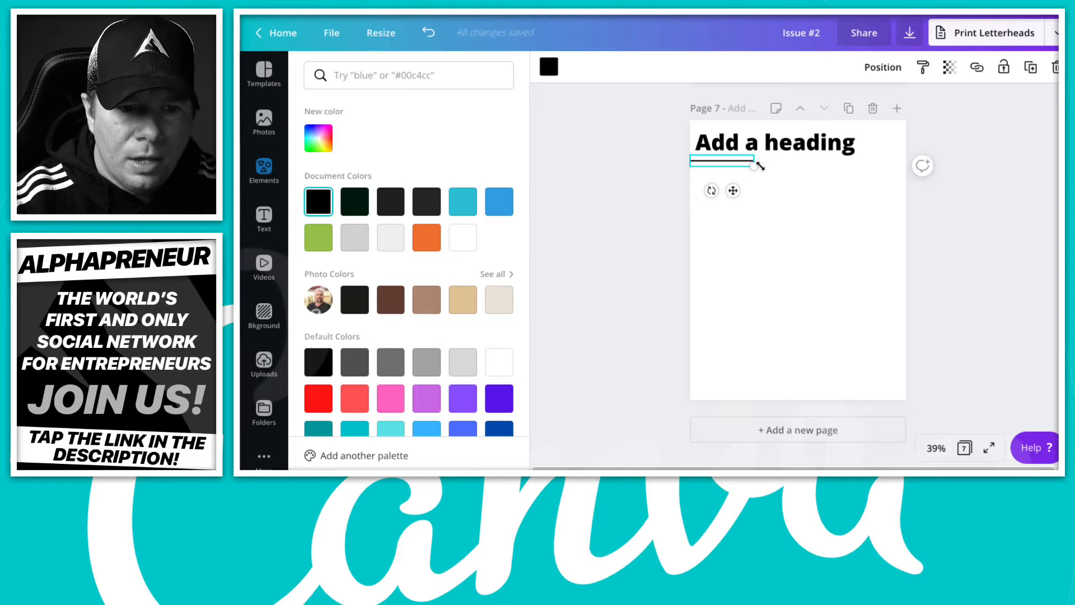
left_click_drag(762, 161, 950, 166)
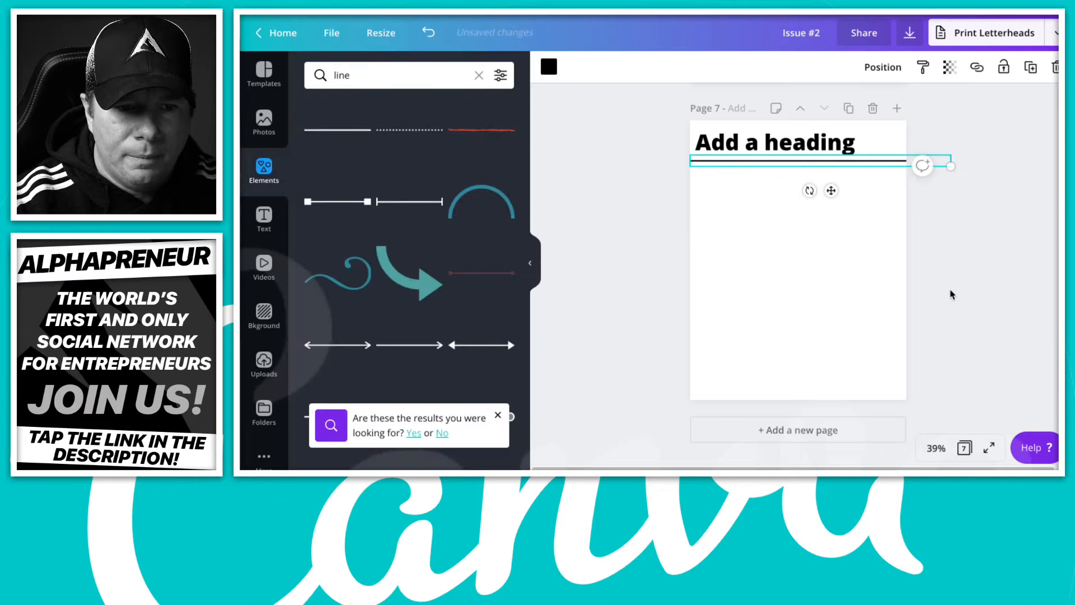
left_click(980, 264)
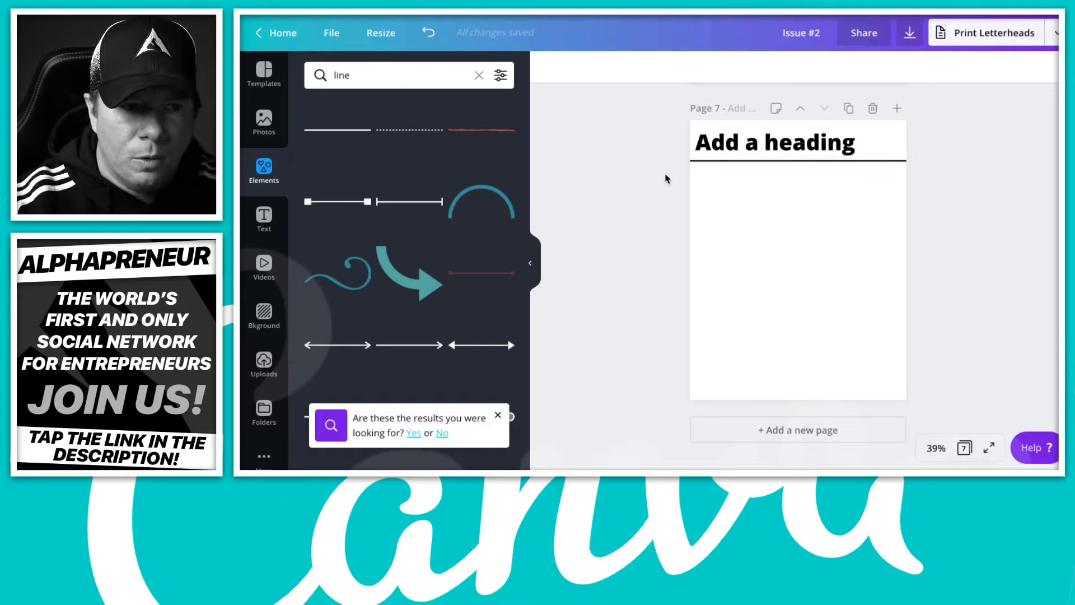
- Replace the text design search with "paragraph" to find a body text layout
left_click(370, 78)
double_click(370, 77)
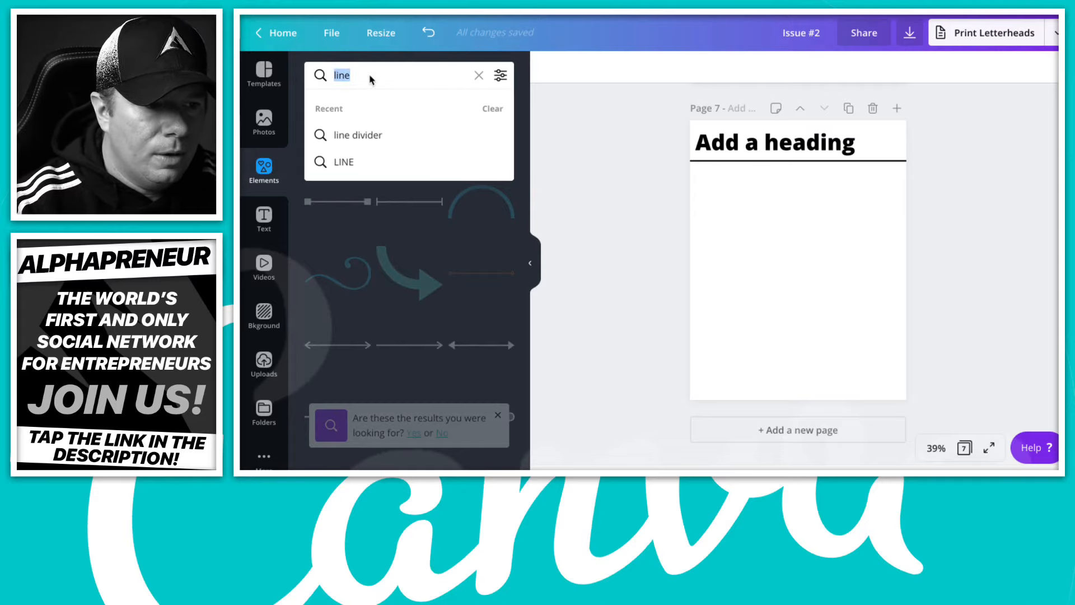
left_click(264, 230)
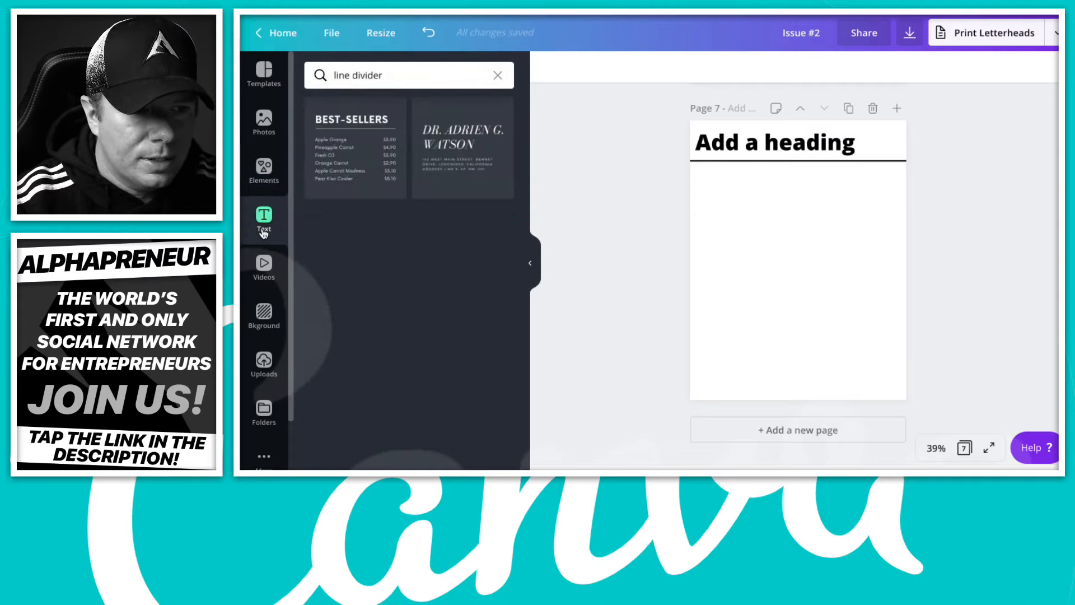
triple_click(401, 83)
key("BackSpace")
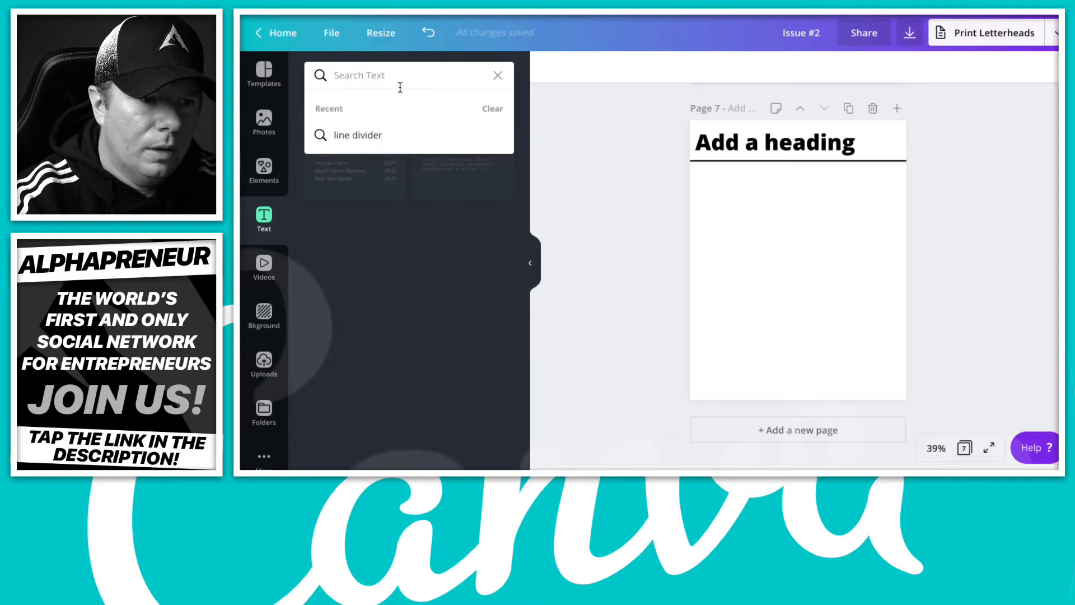
type("paragraph")
key("Return")
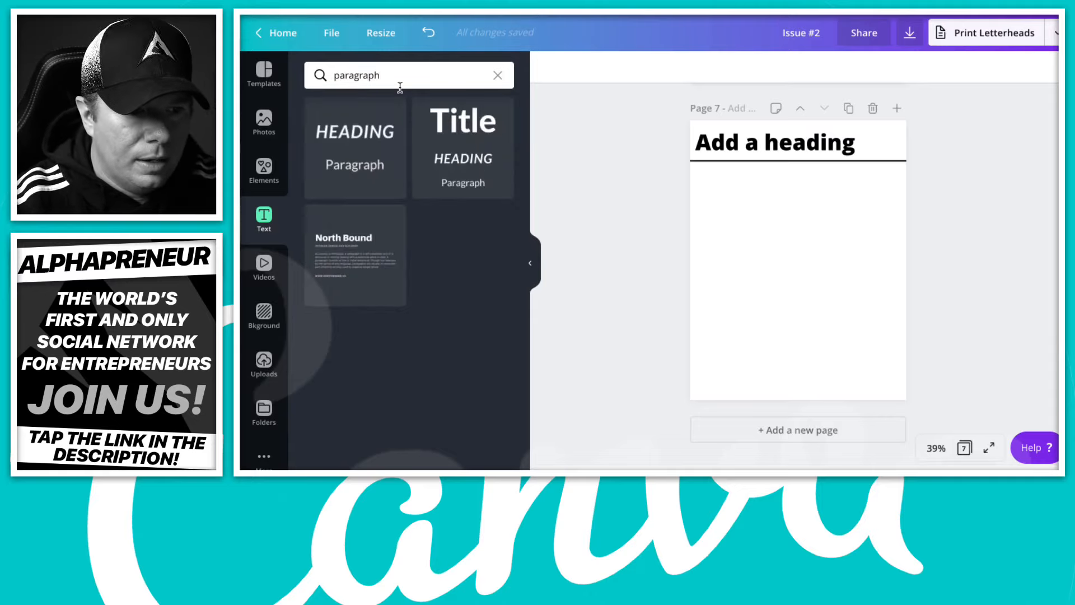
- Add the North Bound heading-and-paragraph text layout to page 7 and delete the old heading and its black divider line
left_click(404, 264)
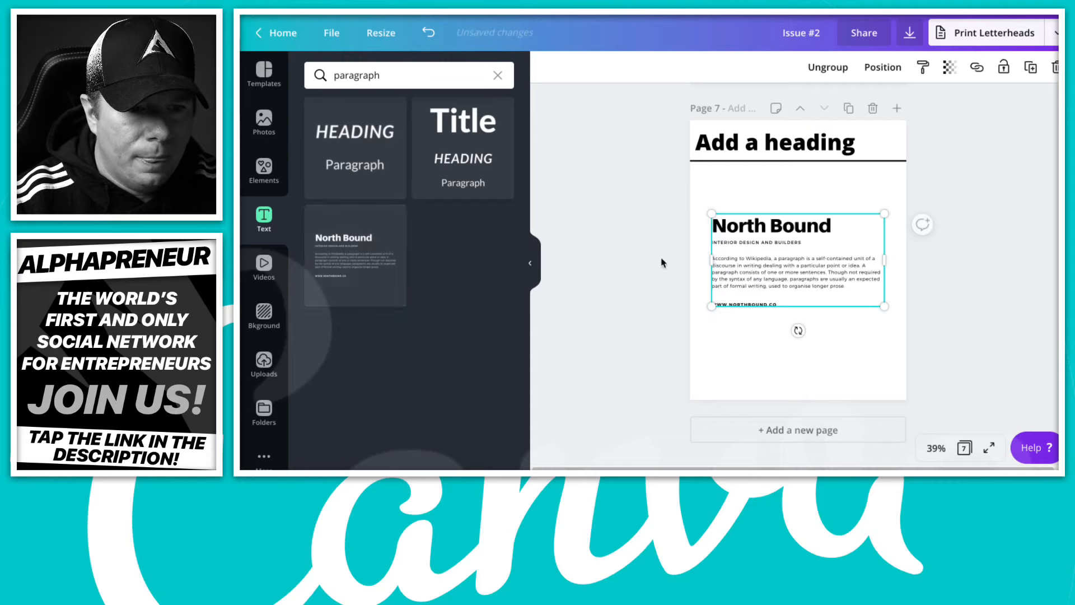
left_click(965, 269)
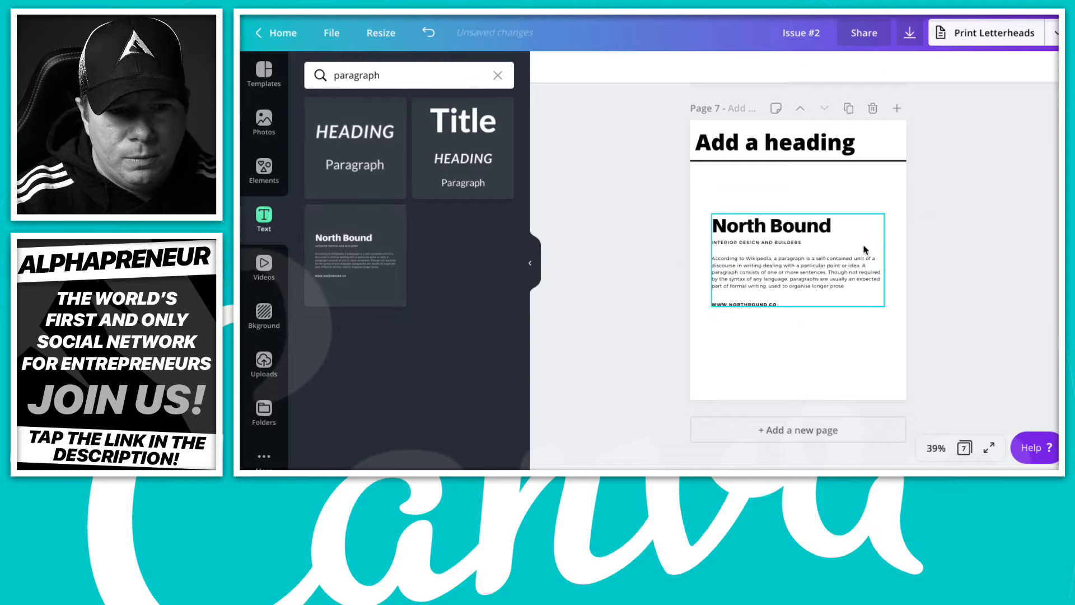
left_click(751, 142)
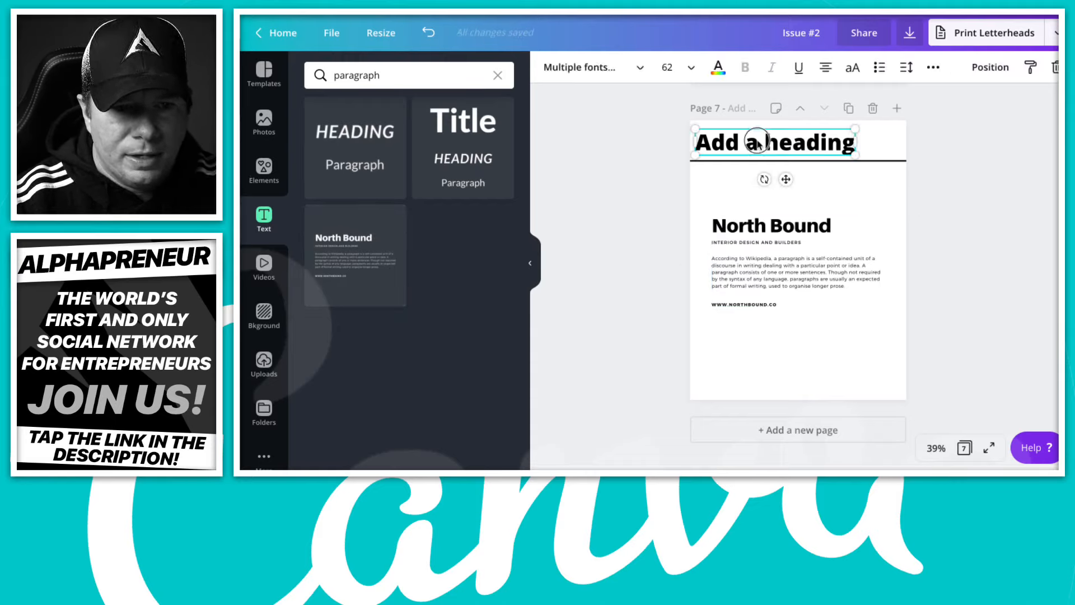
key("Delete")
left_click(768, 161)
key("Delete")
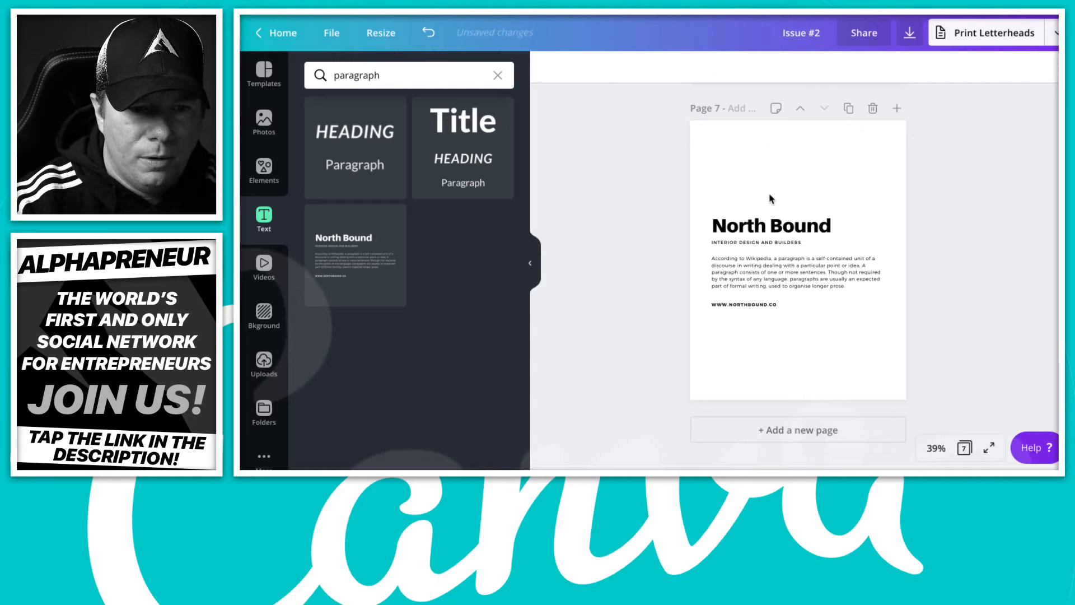
- Move the North Bound text group to the top of page 7 and enlarge it to about 7.7 by 4.1 in
left_click_drag(771, 243, 759, 165)
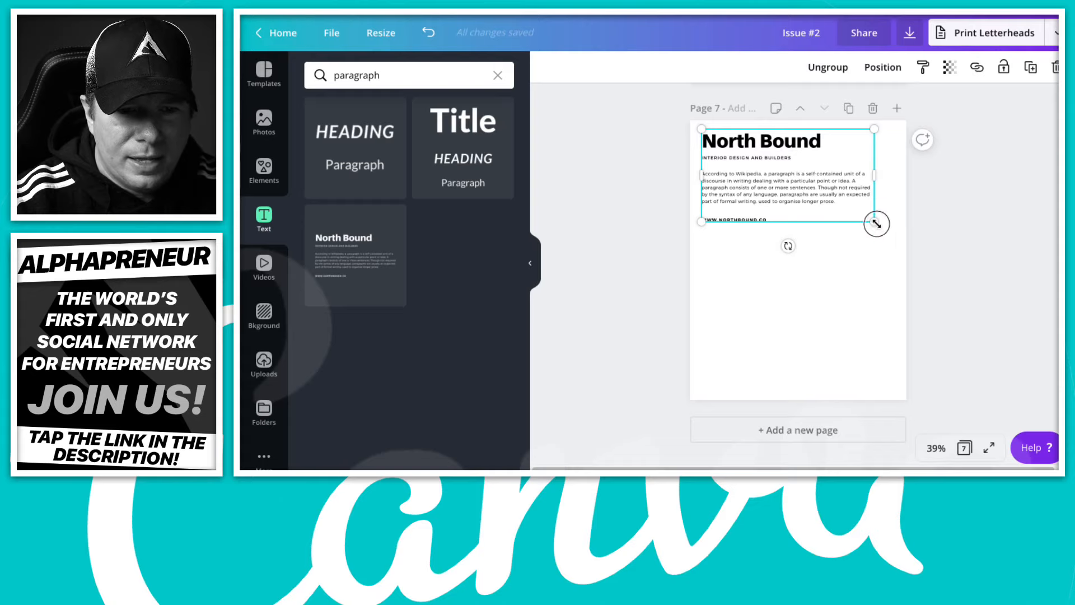
left_click_drag(875, 222, 893, 235)
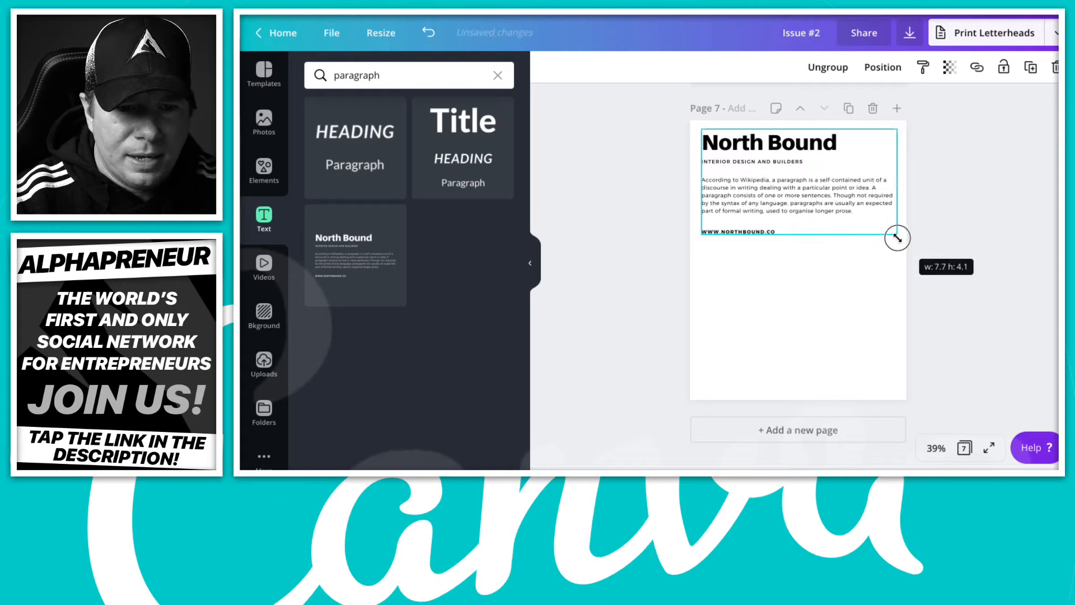
- Copy the body paragraph of the North Bound layout and paste it repeatedly until five consecutive copies fill page 7
left_click(783, 187)
double_click(783, 186)
key("ctrl+c")
left_click(975, 268)
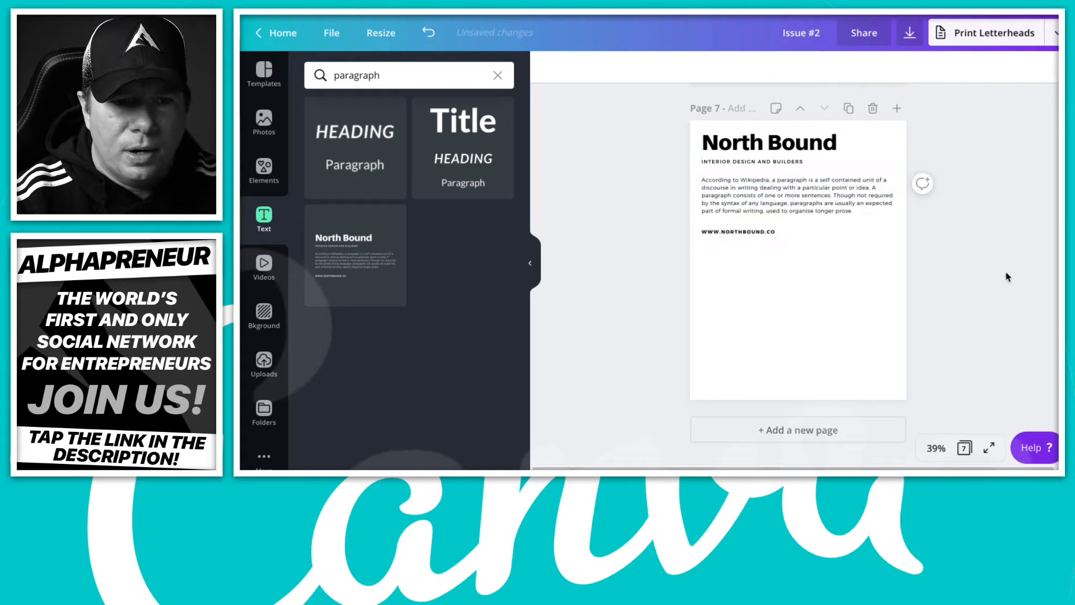
left_click(826, 202)
double_click(827, 203)
key("ctrl+v")
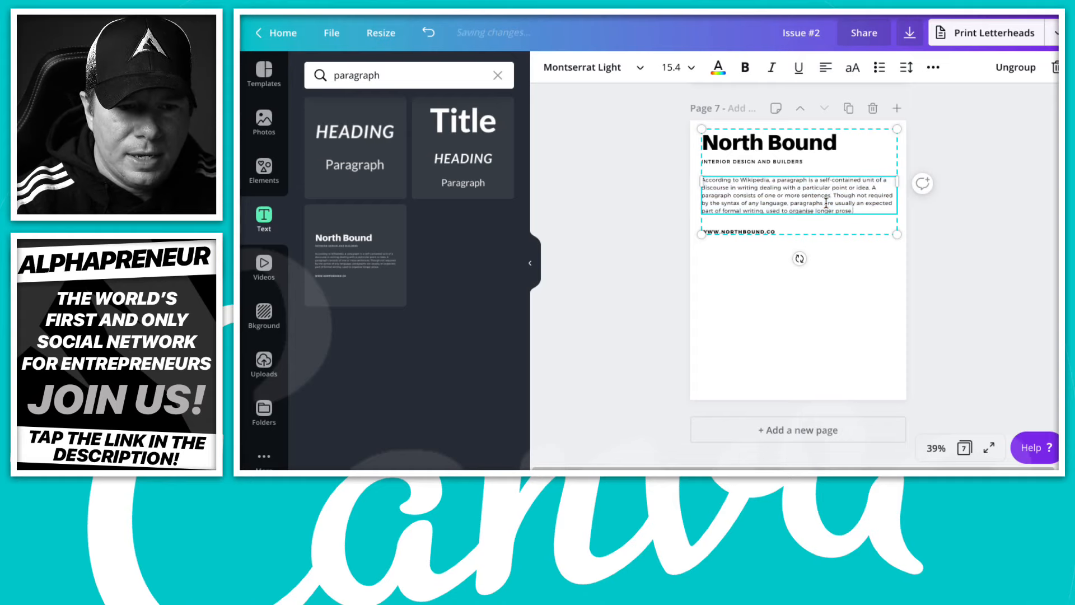
key("ctrl+v")
key("ctrl+v")
key("ctrl+v")
key("ctrl+v")
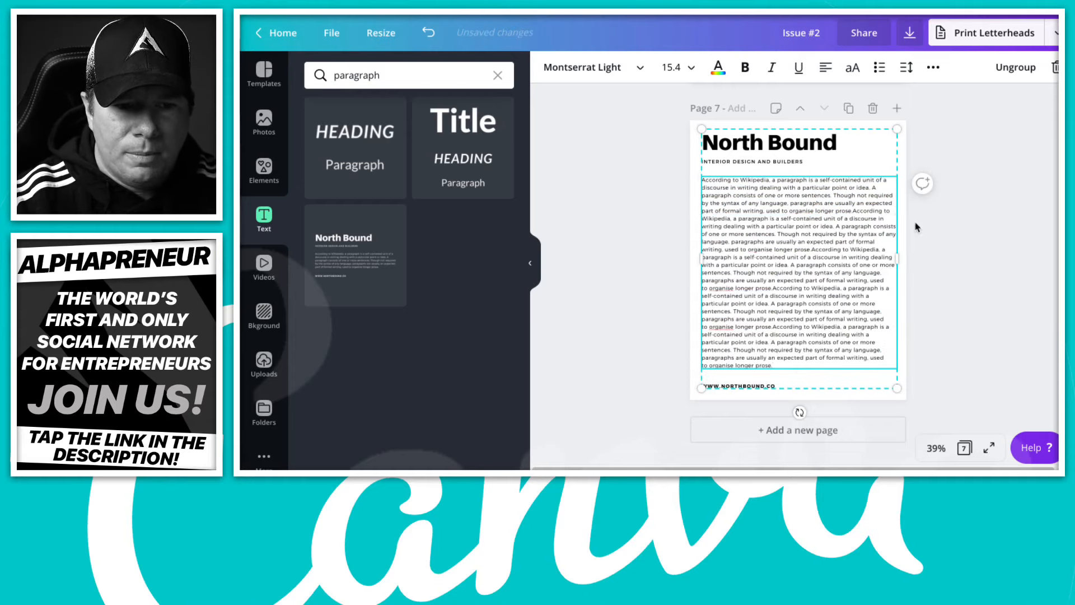
left_click(1029, 285)
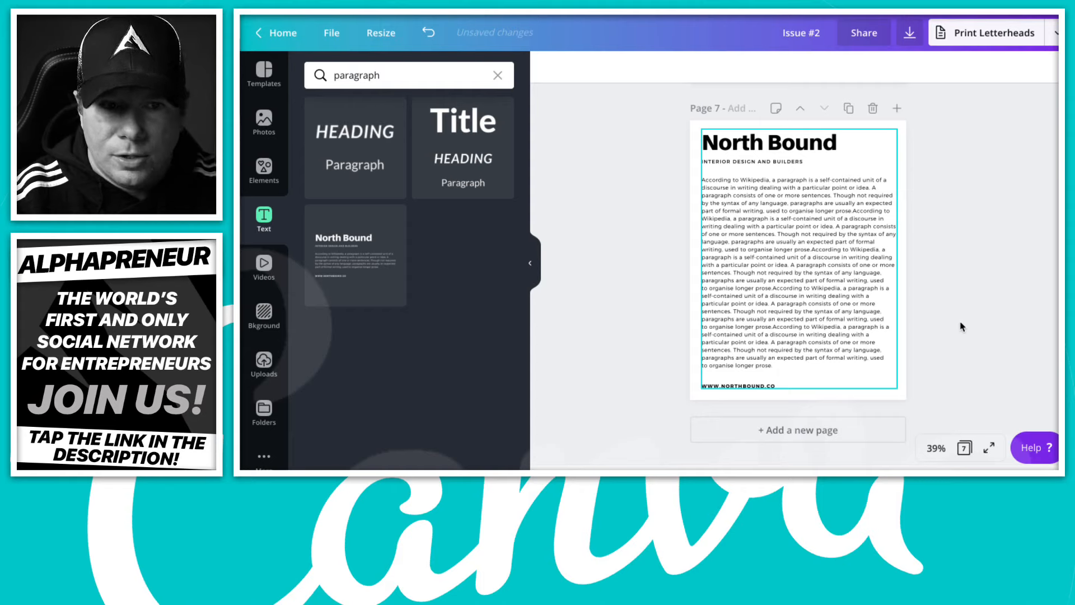
- Collapse the text design results and duplicate the North Bound article page three times to create pages 8 to 10
scroll(913, 247, "up", 3)
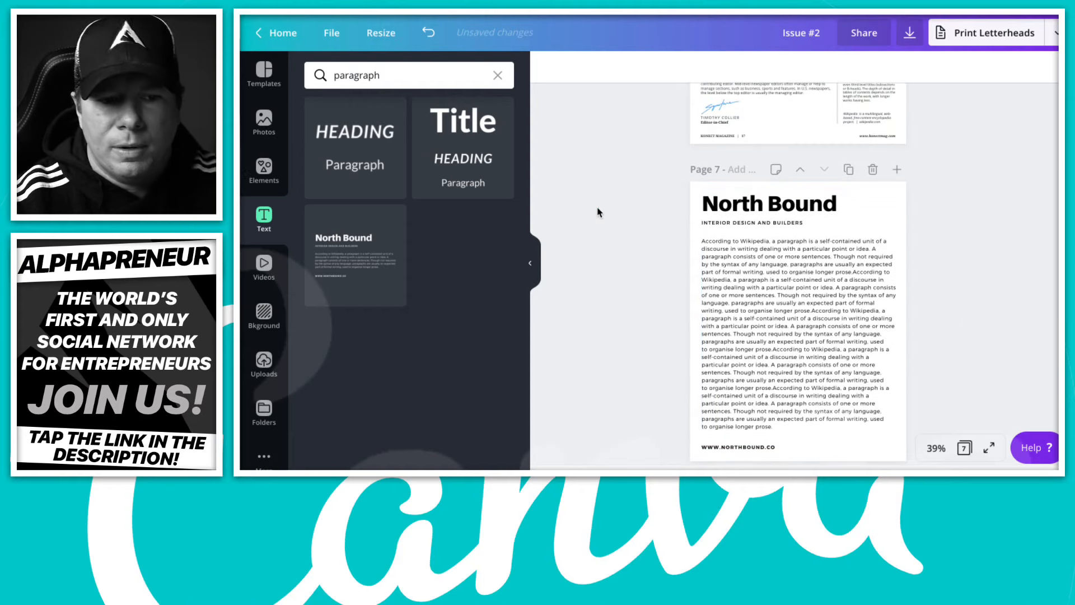
scroll(577, 209, "up", 5)
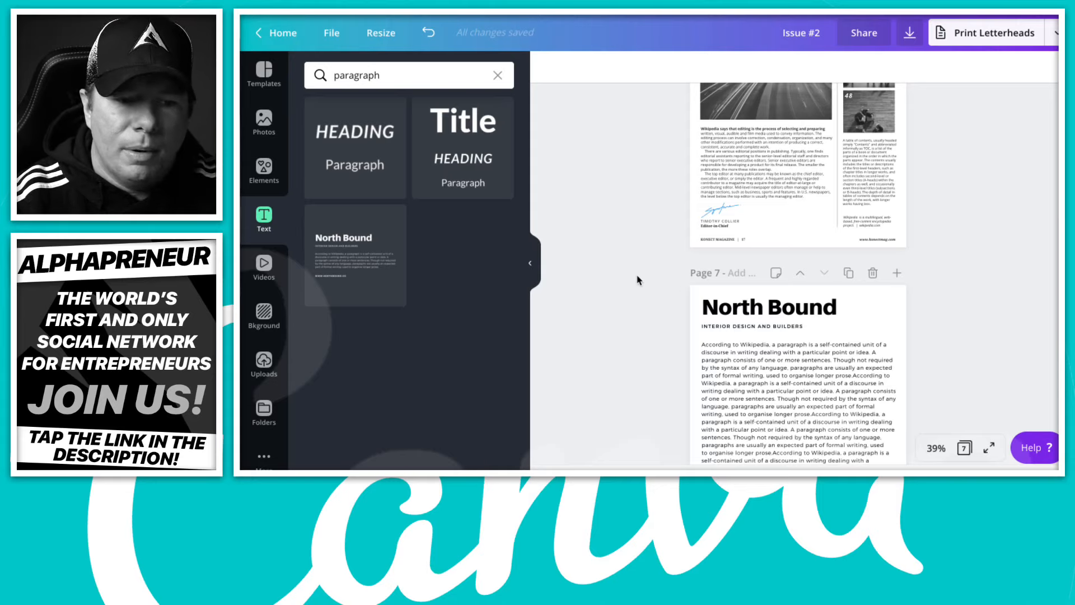
scroll(639, 280, "down", 3)
scroll(658, 274, "down", 4)
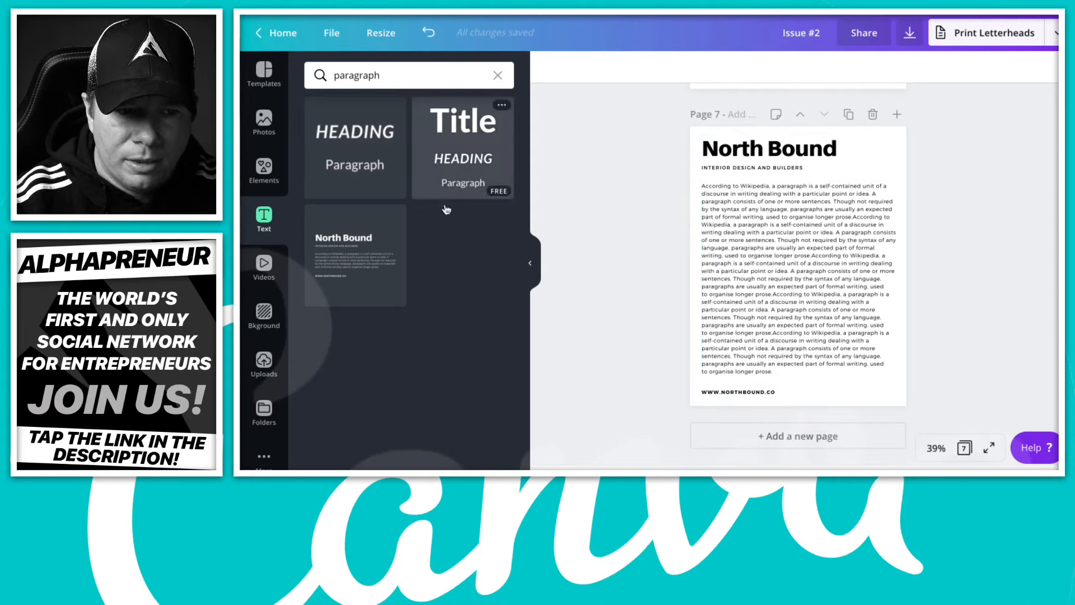
left_click(530, 261)
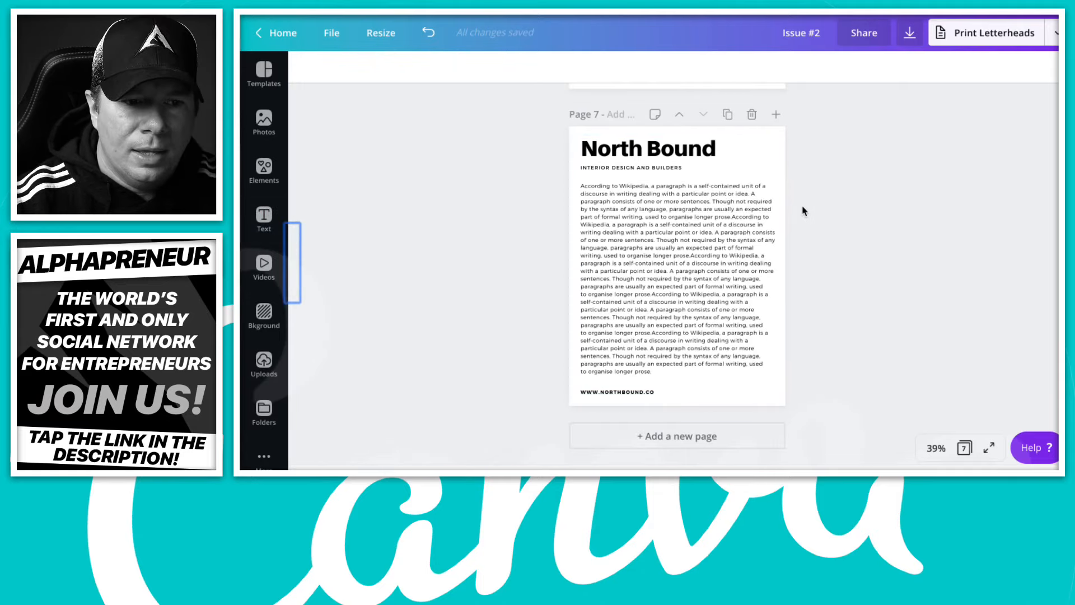
scroll(804, 212, "up", 1)
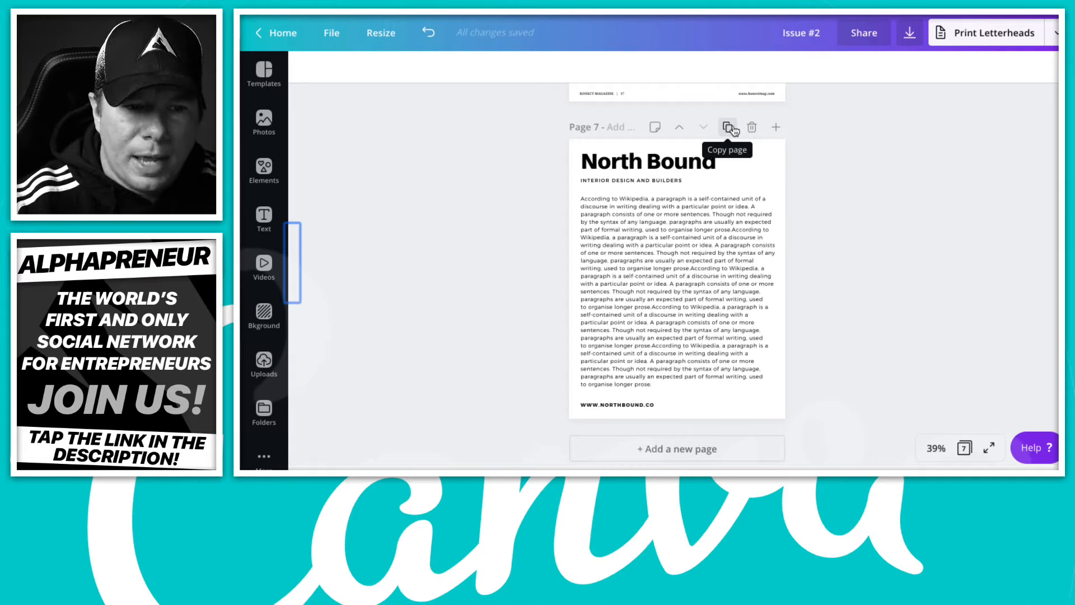
left_click(730, 128)
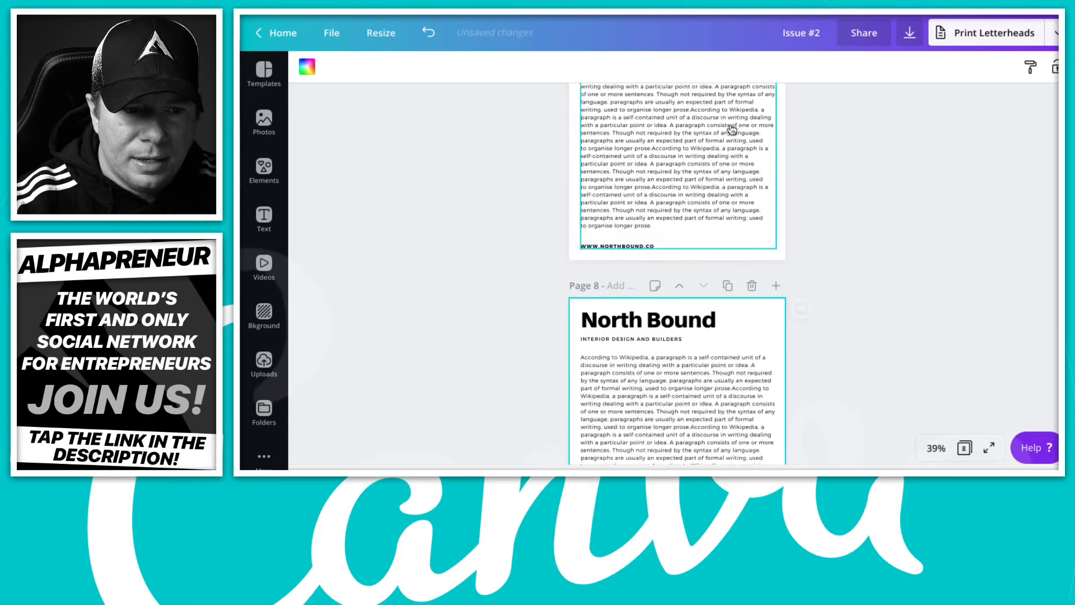
left_click(728, 128)
left_click(729, 128)
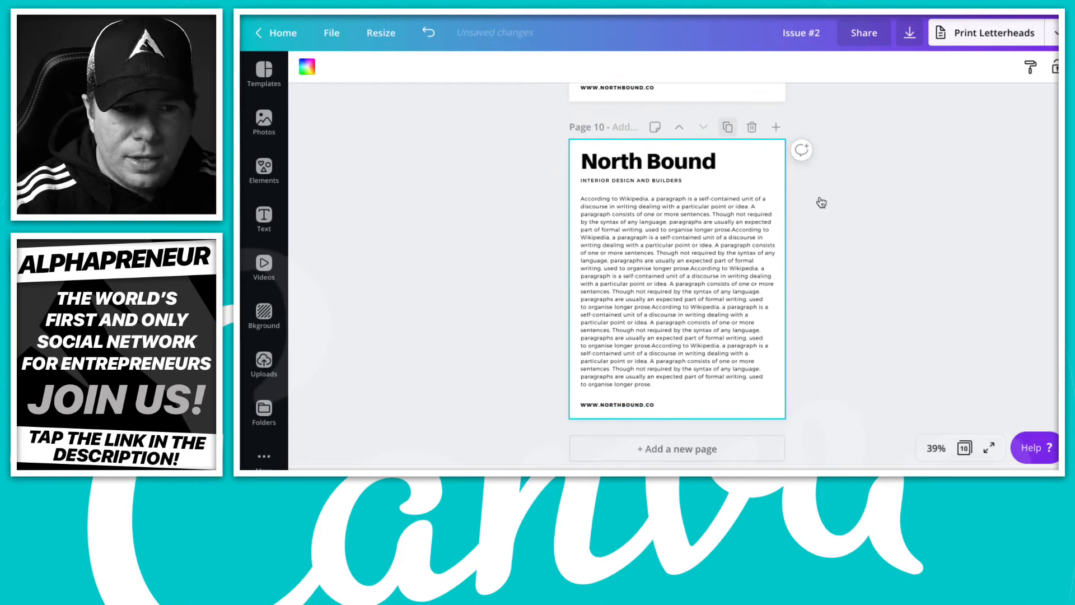
left_click(851, 214)
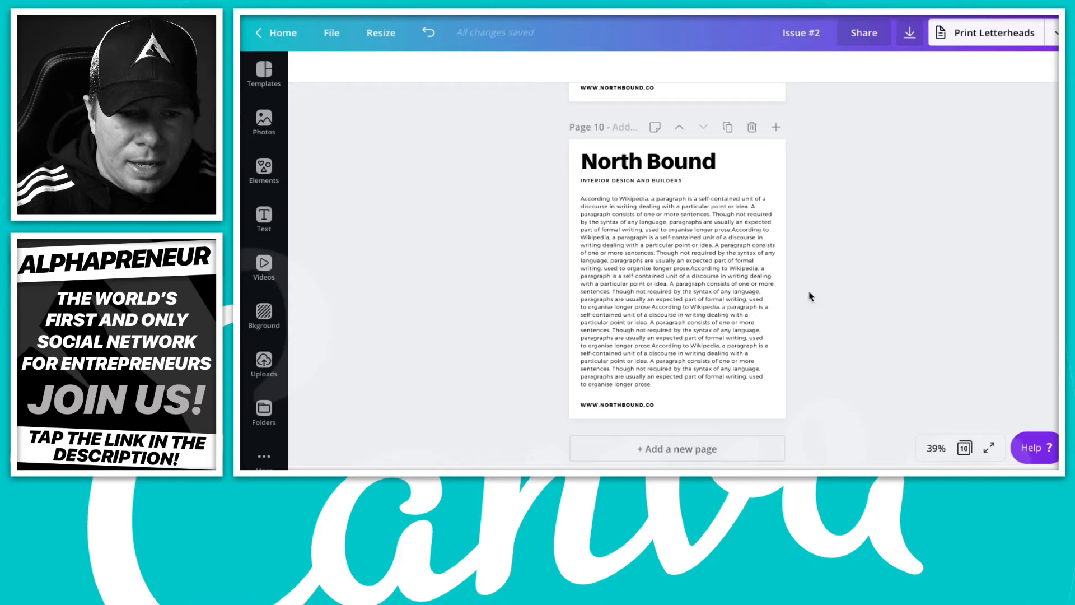
- Review the magazine from page 10 back to the front cover and check the file's save options
scroll(776, 301, "up", 20)
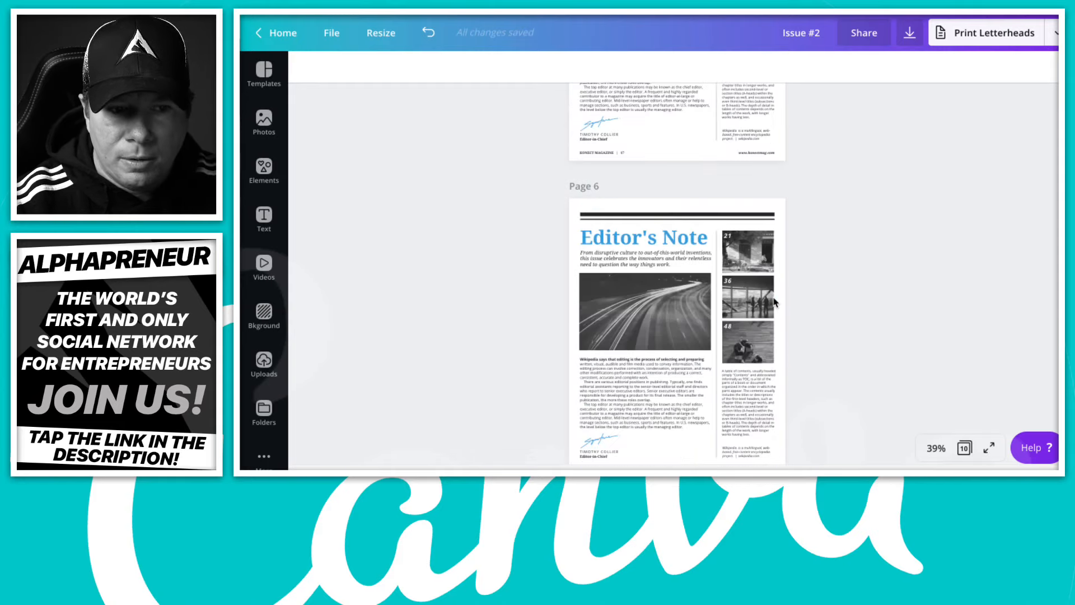
scroll(775, 301, "up", 15)
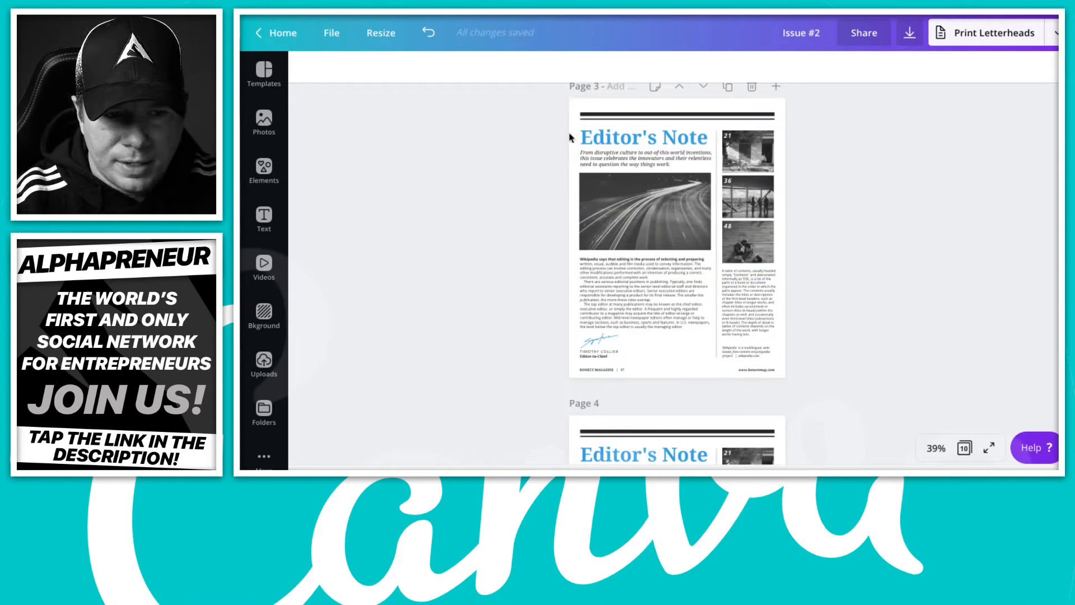
scroll(725, 174, "up", 2)
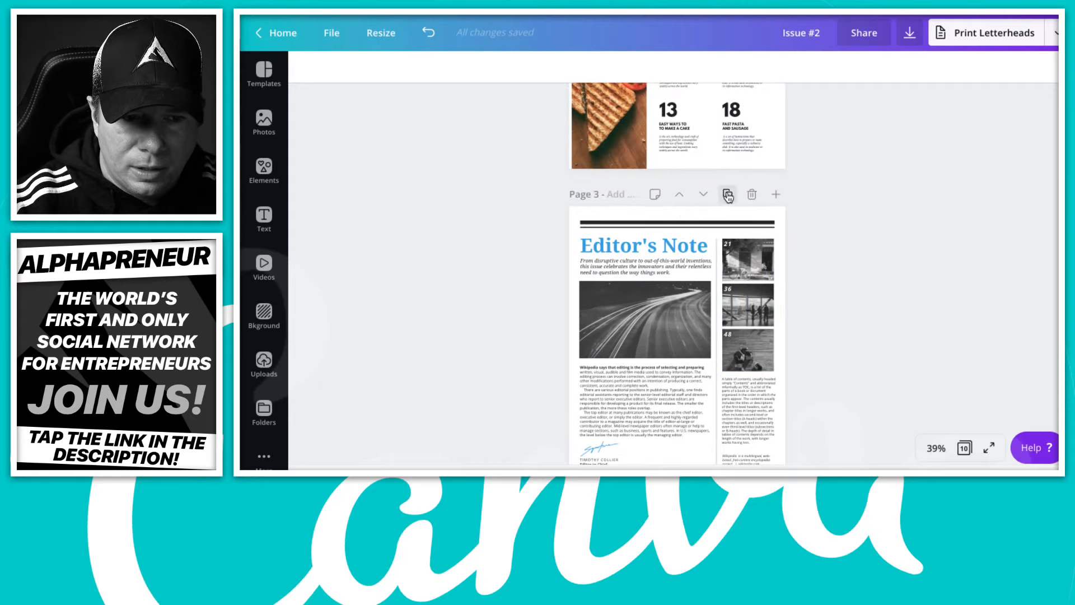
scroll(728, 197, "up", 3)
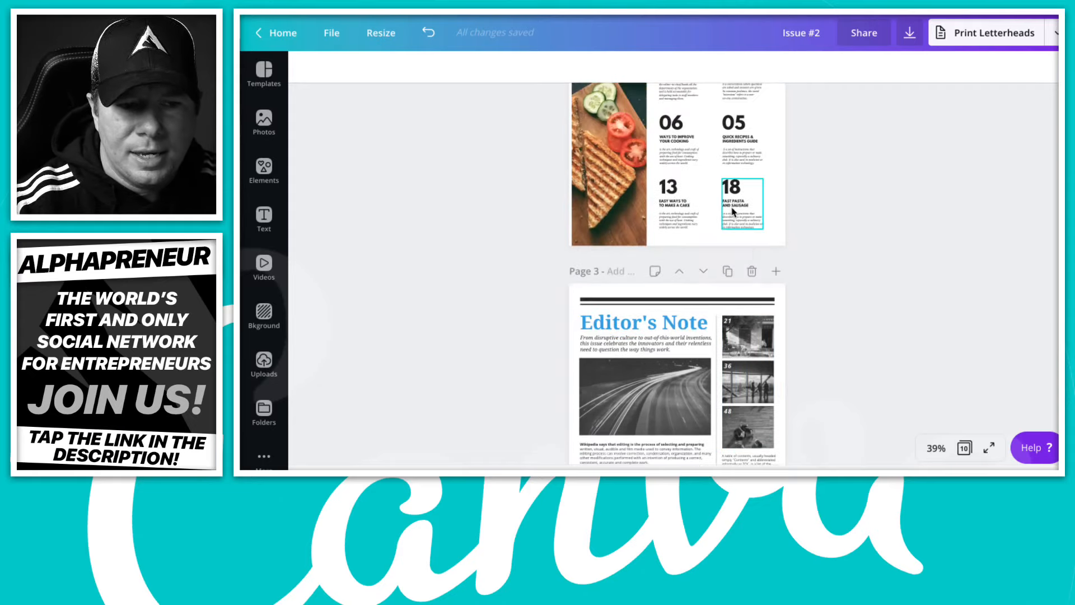
scroll(864, 235, "up", 7)
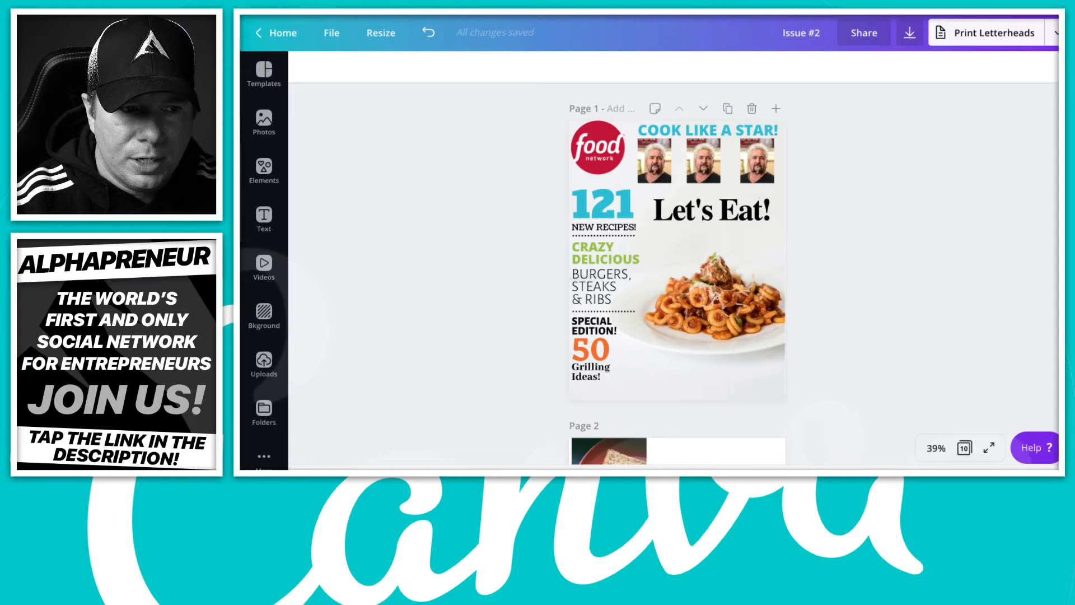
left_click(334, 34)
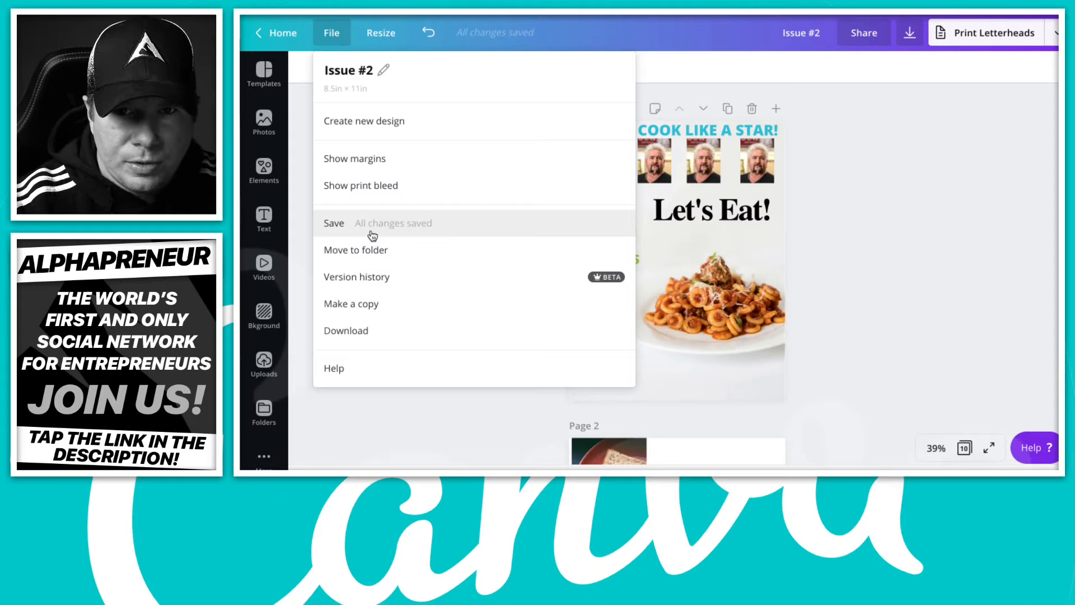
left_click(896, 193)
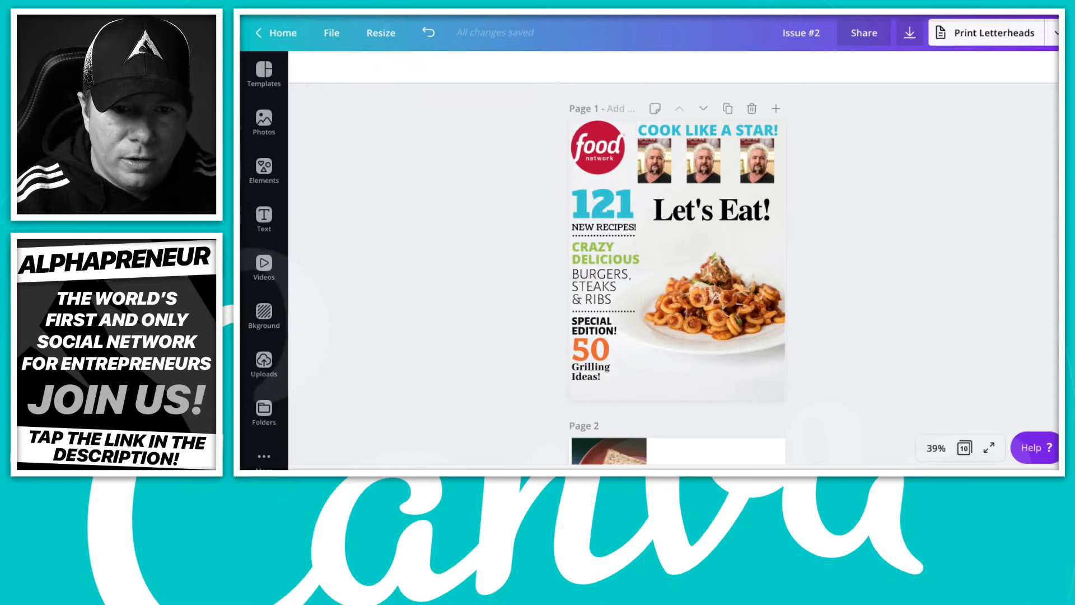
scroll(842, 233, "down", 5)
scroll(843, 233, "up", 5)
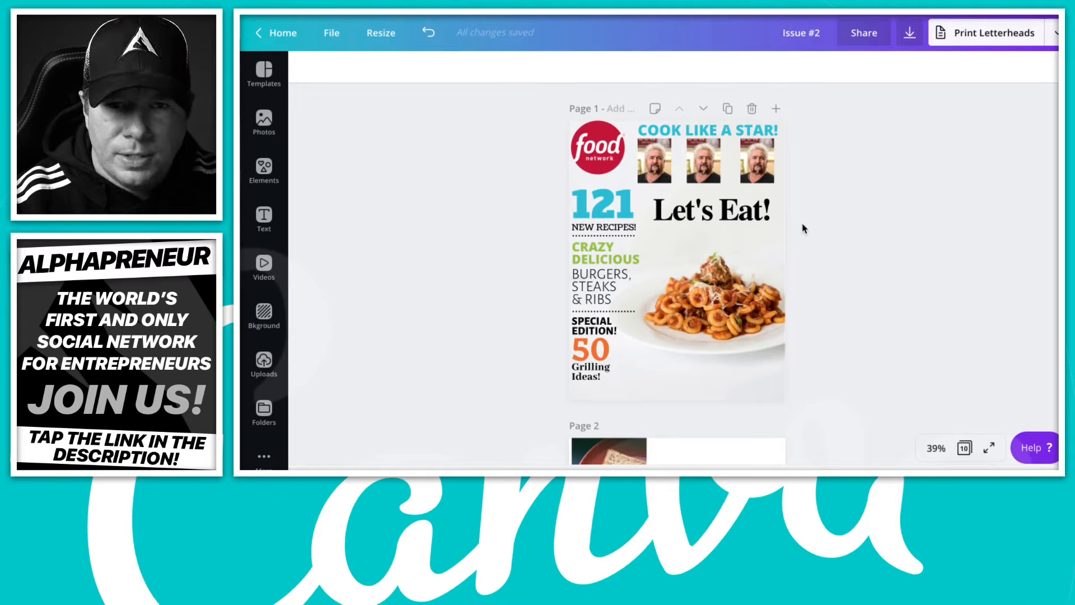
scroll(804, 229, "down", 2)
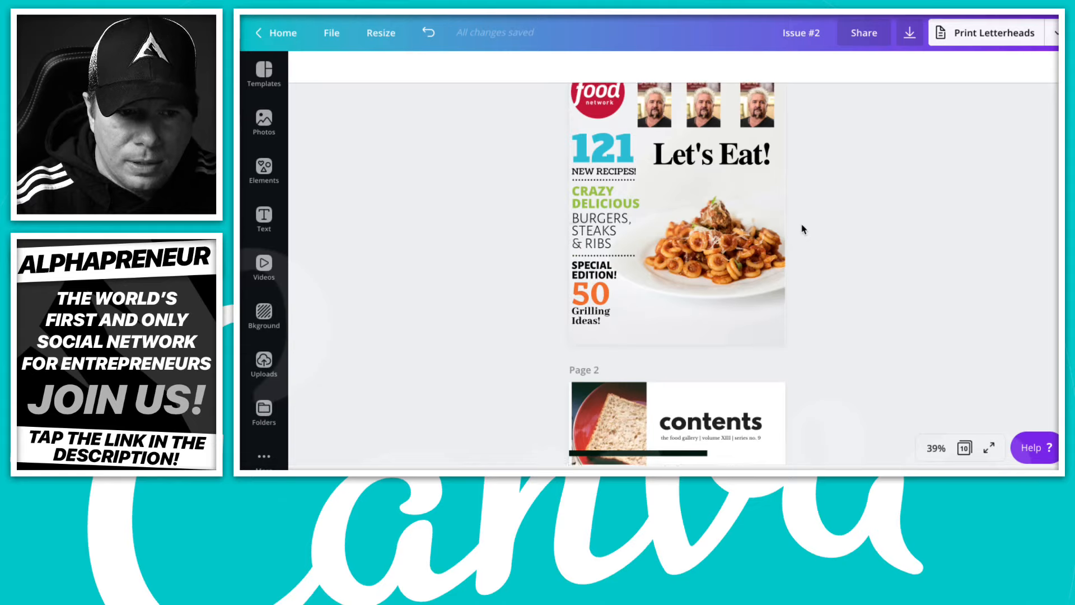
scroll(804, 229, "up", 2)
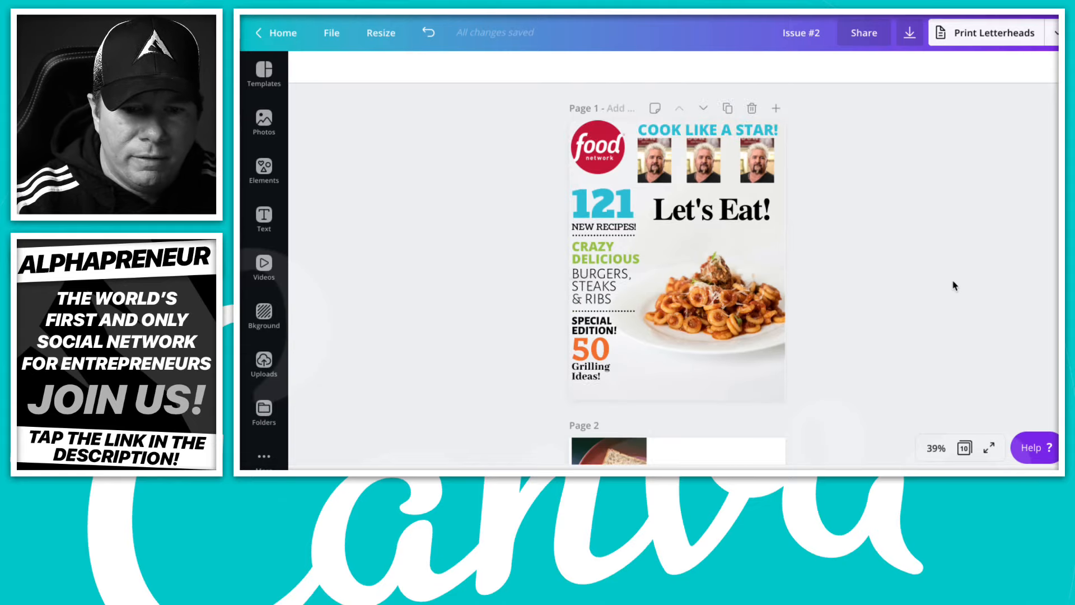
- Set the magazine's download file type to PDF Print after reviewing the available formats
left_click(916, 40)
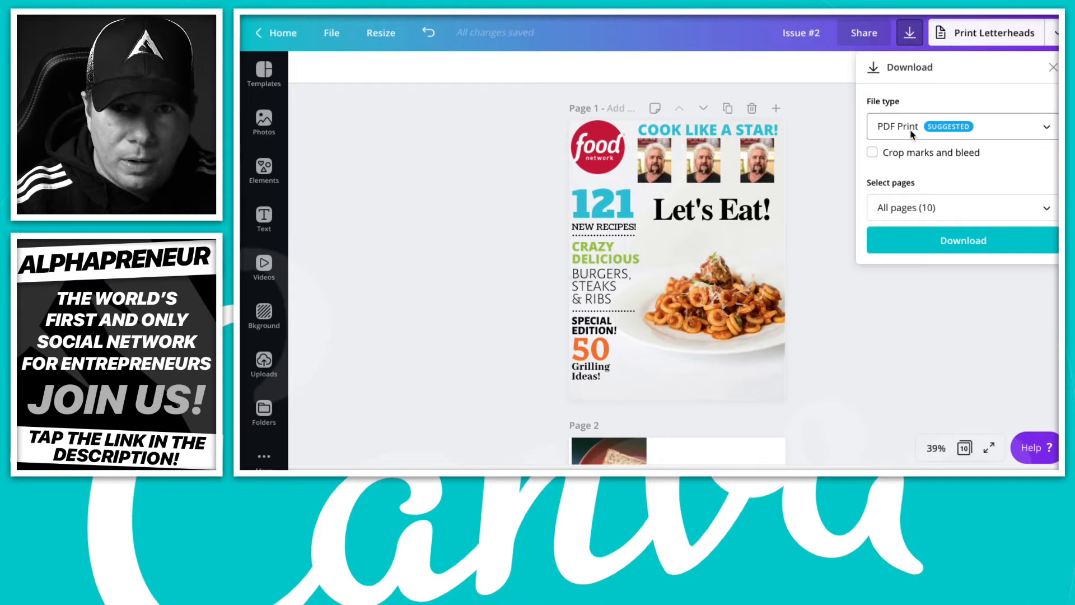
left_click(990, 135)
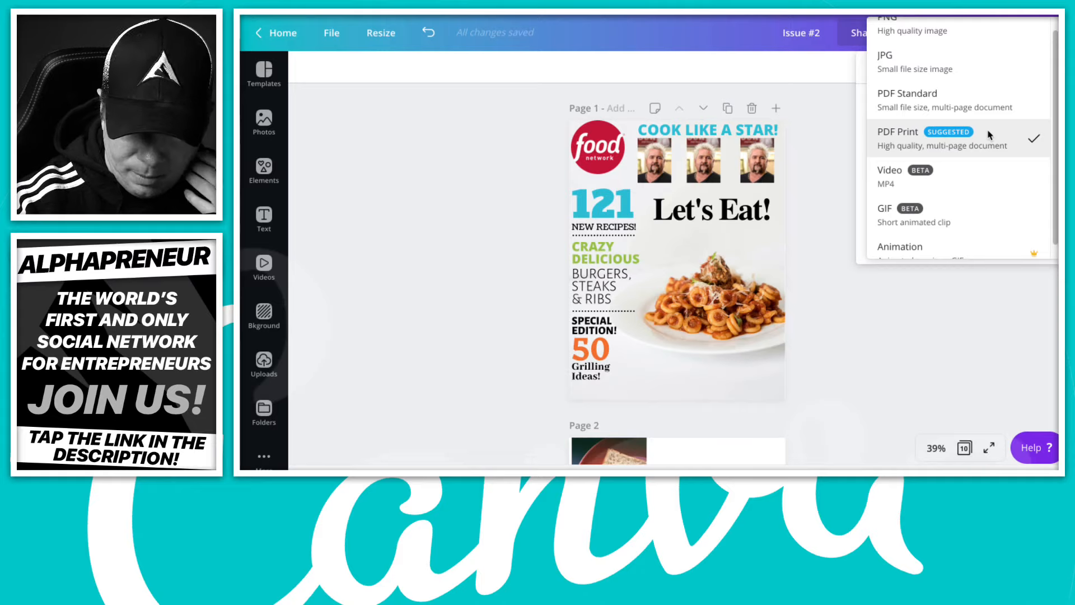
scroll(958, 107, "up", 1)
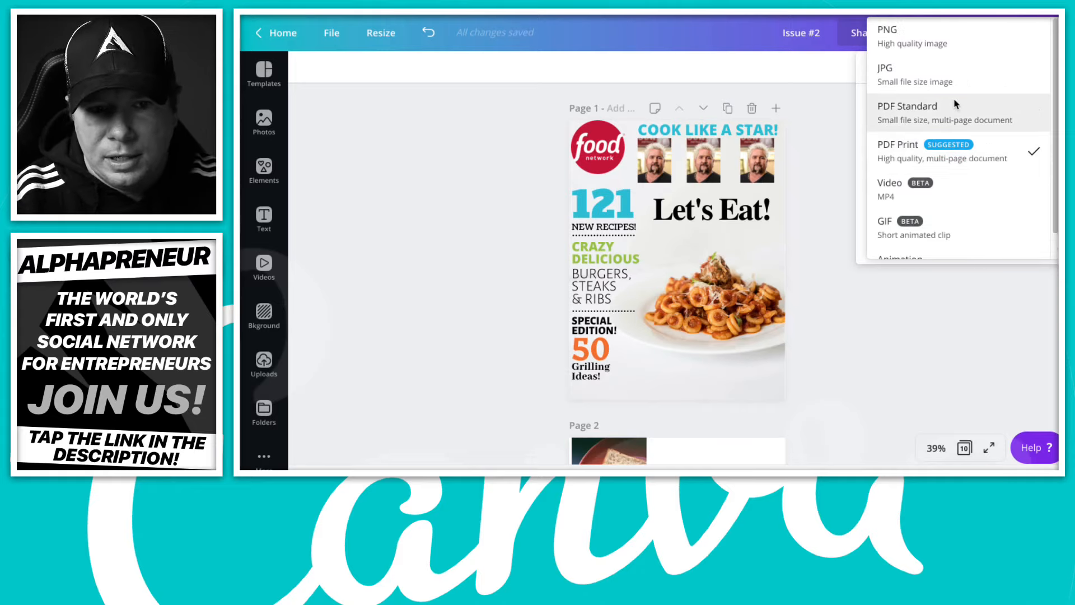
scroll(958, 106, "down", 1)
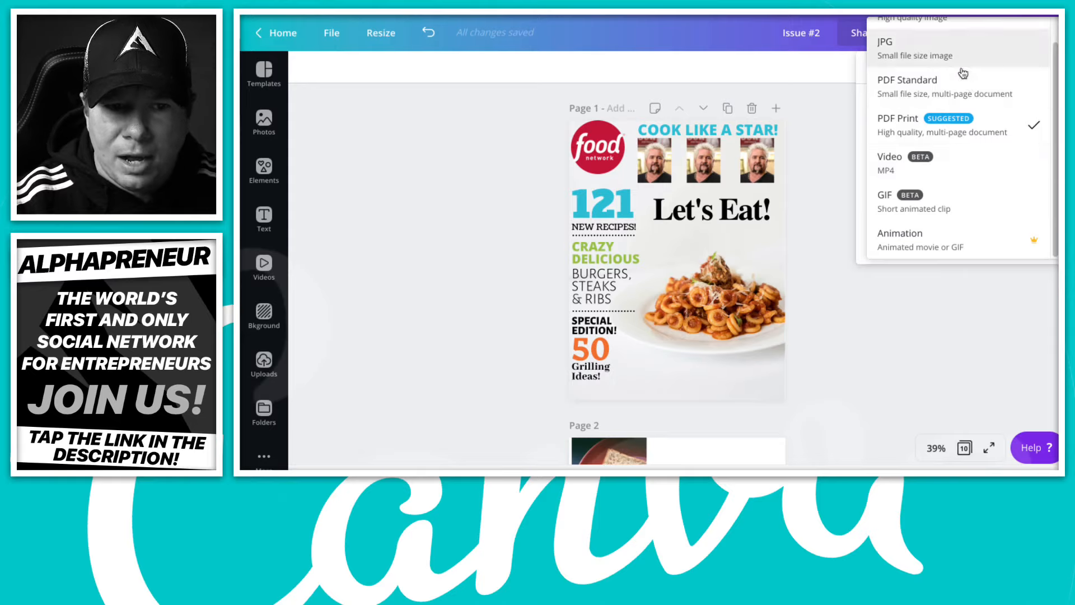
left_click(974, 127)
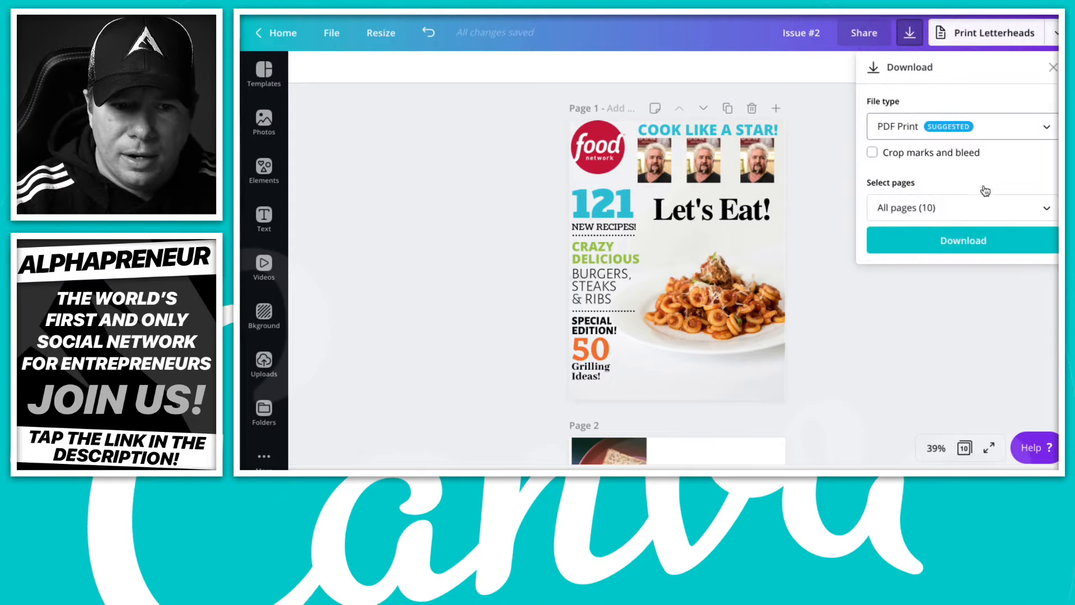
- Keep all 10 pages selected and download the magazine
left_click(911, 209)
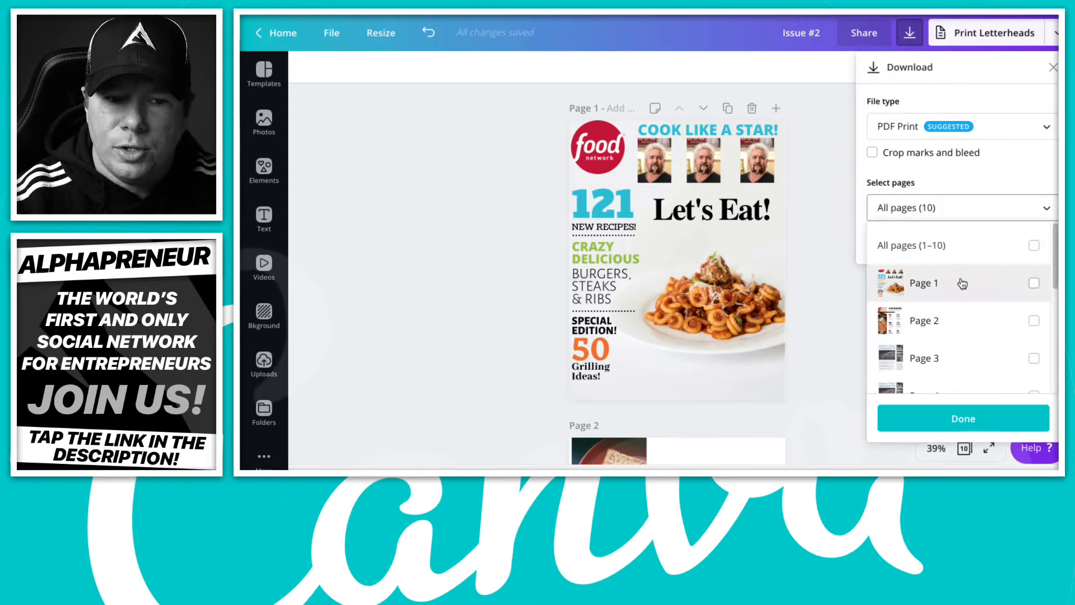
scroll(962, 283, "down", 1)
scroll(962, 283, "down", 4)
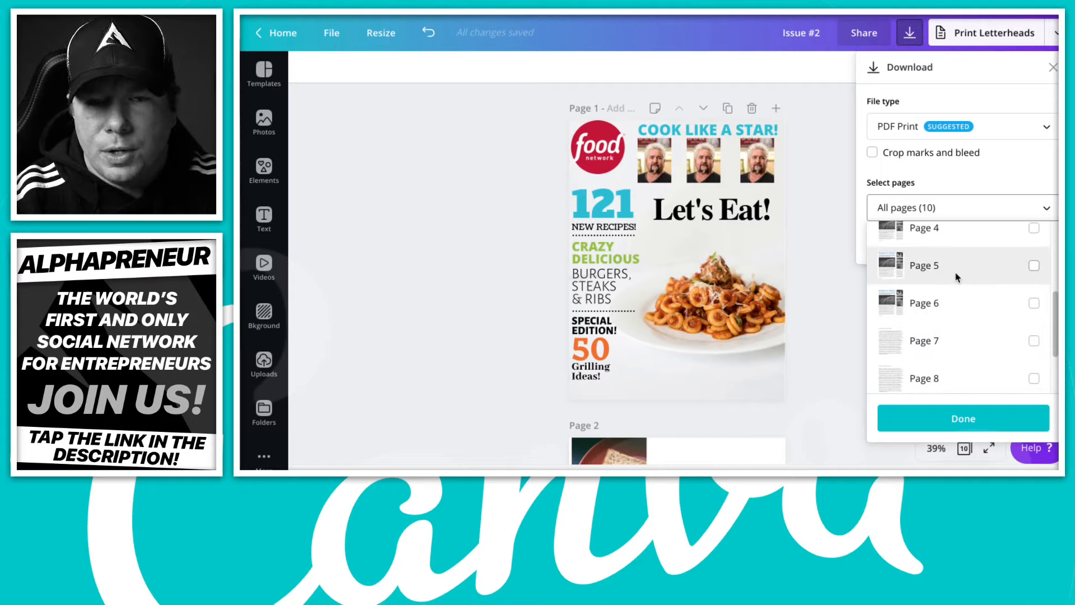
scroll(958, 278, "up", 5)
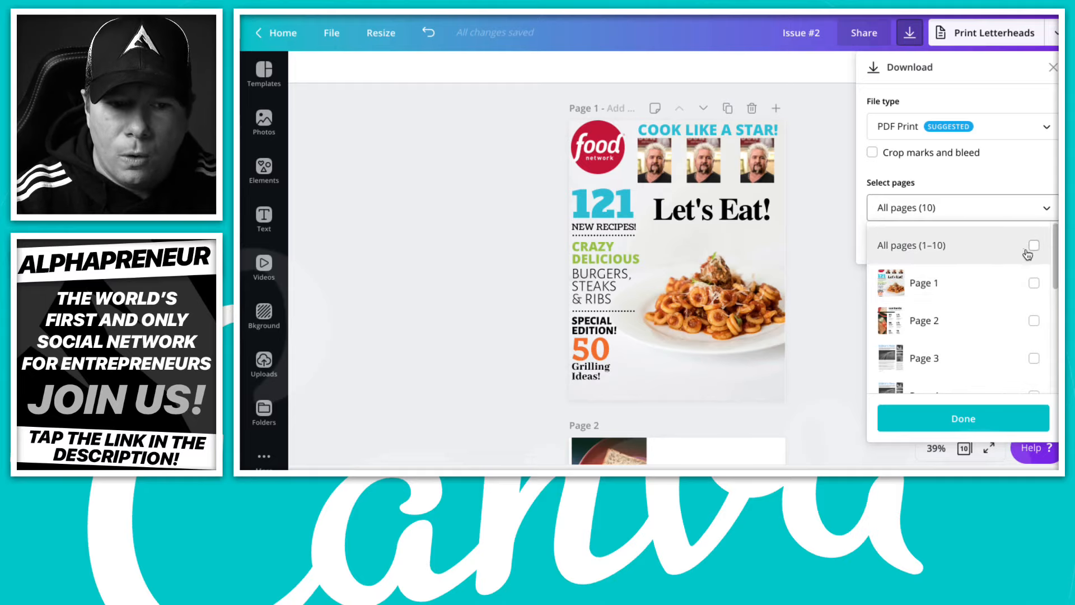
left_click(1021, 175)
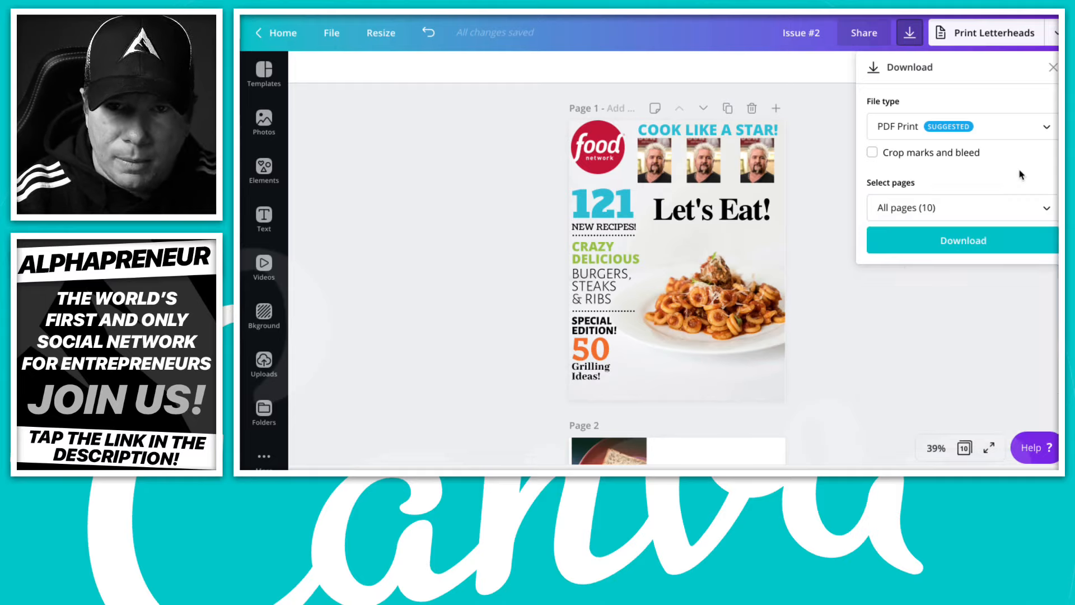
left_click(995, 247)
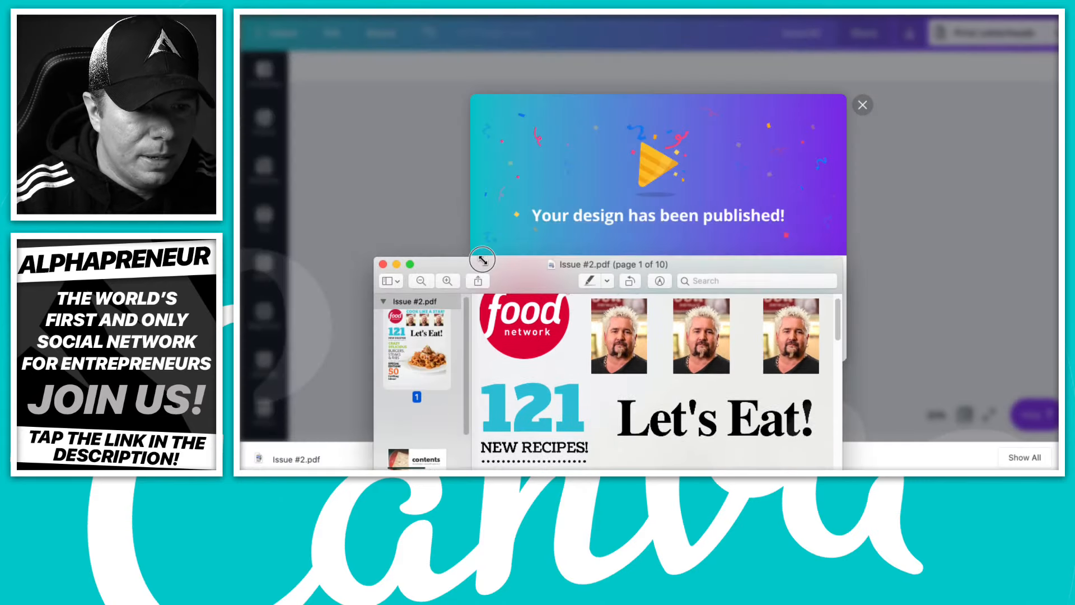
- Examine the exported Issue #2.pdf from the cover through page 10, return to Canva and dismiss the publishing confirmation
left_click_drag(543, 283, 604, 54)
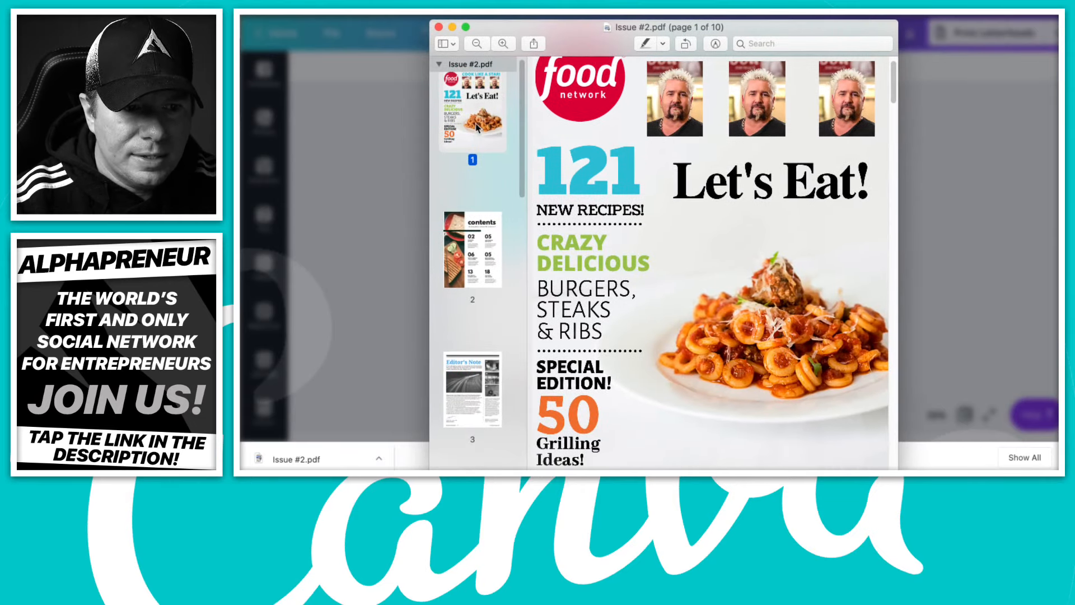
left_click(476, 43)
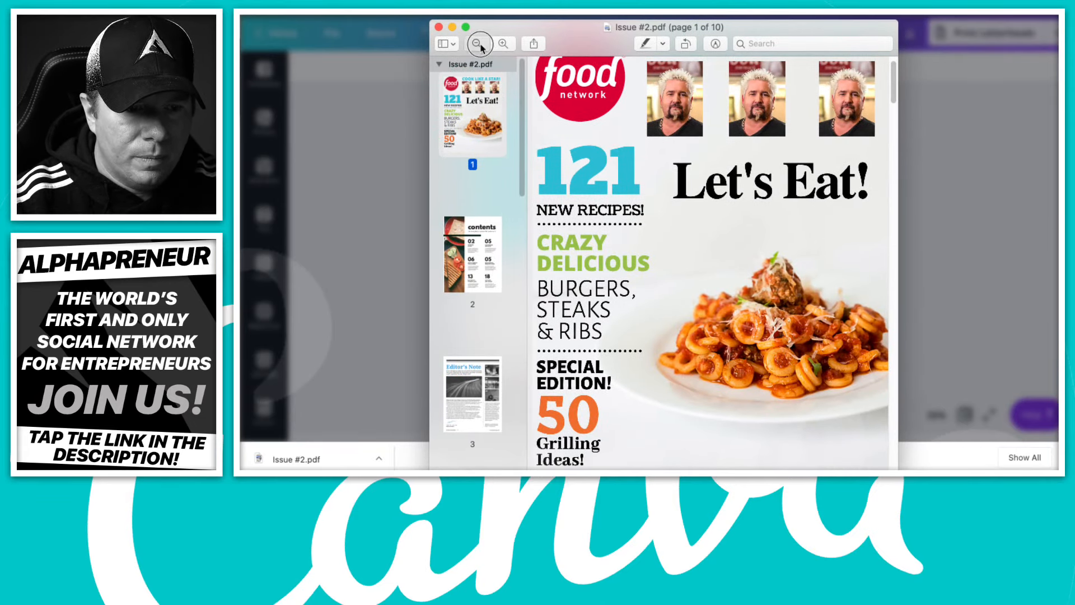
left_click(477, 43)
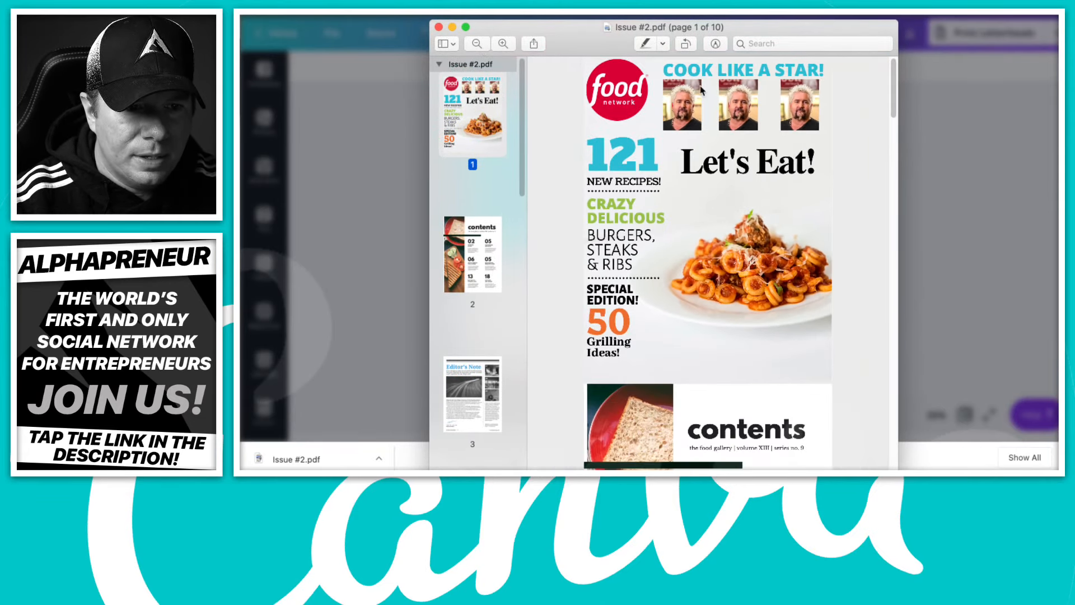
left_click(491, 237)
left_click(487, 371)
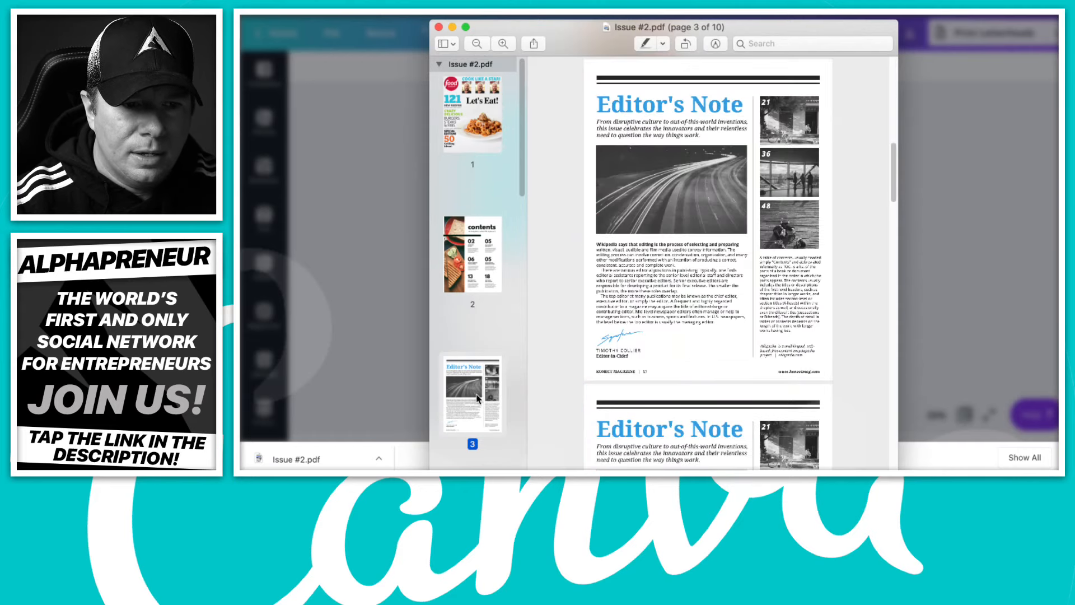
scroll(479, 386, "down", 5)
left_click(478, 399)
scroll(477, 399, "down", 5)
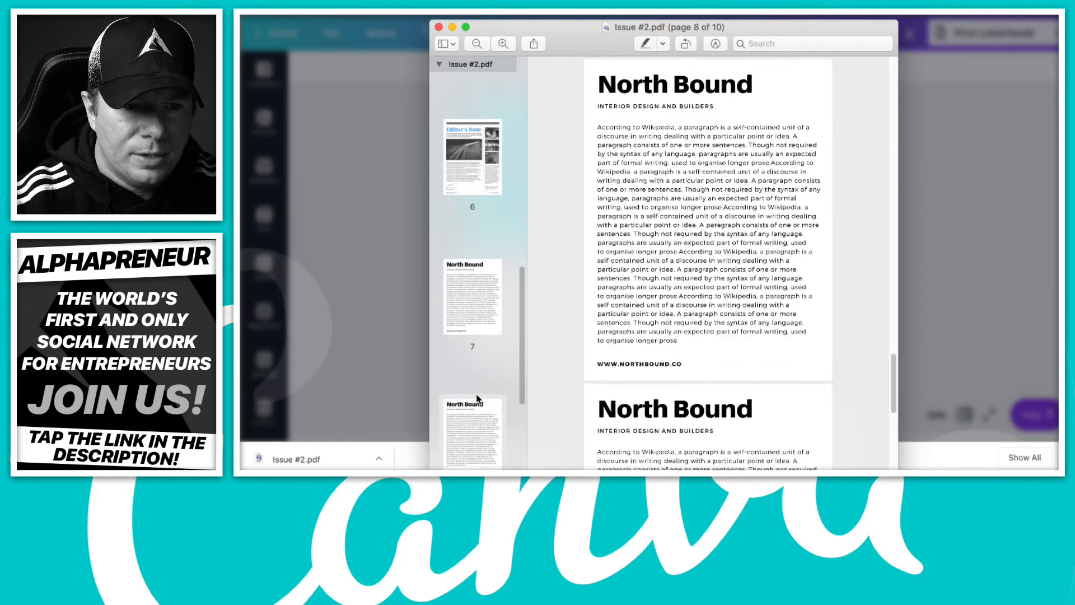
left_click(478, 399)
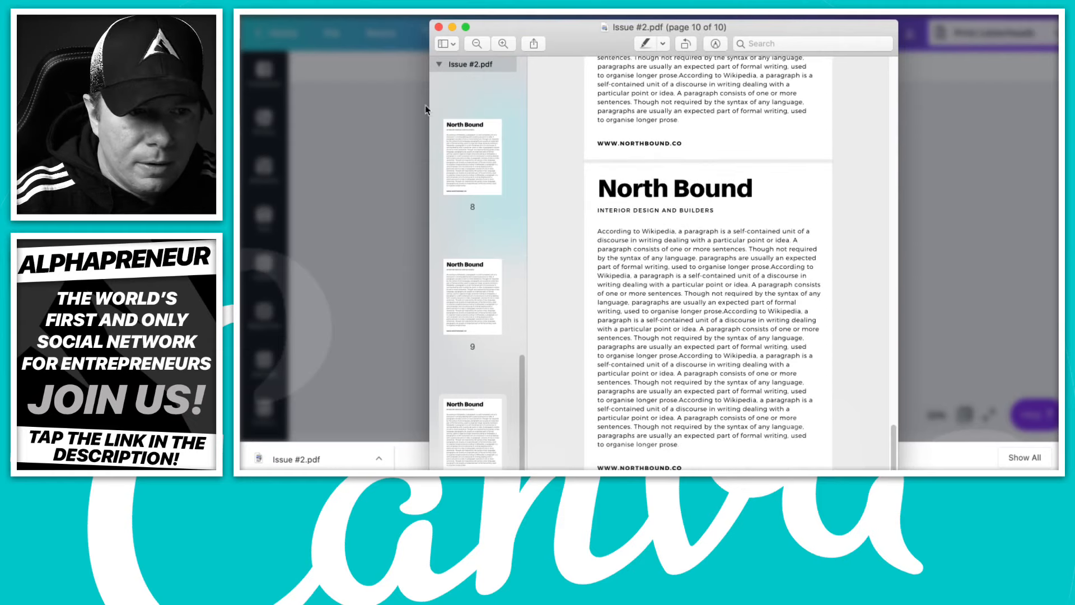
left_click(312, 134)
left_click(863, 106)
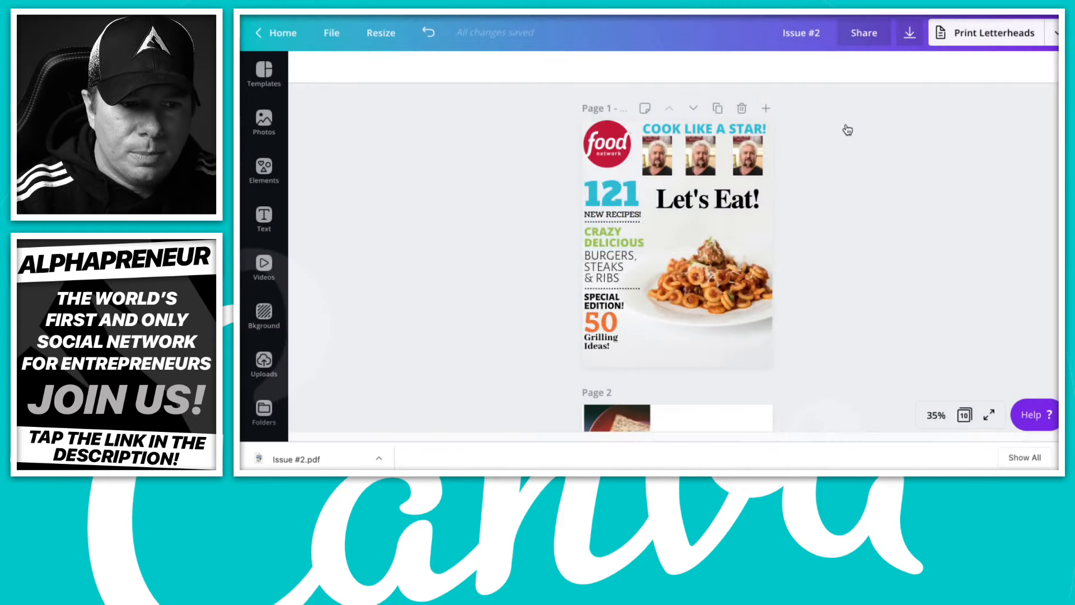
- Leave Issue #2, open the Issue #1 design from the Ebooks folder and hide its template results
scroll(746, 217, "down", 5)
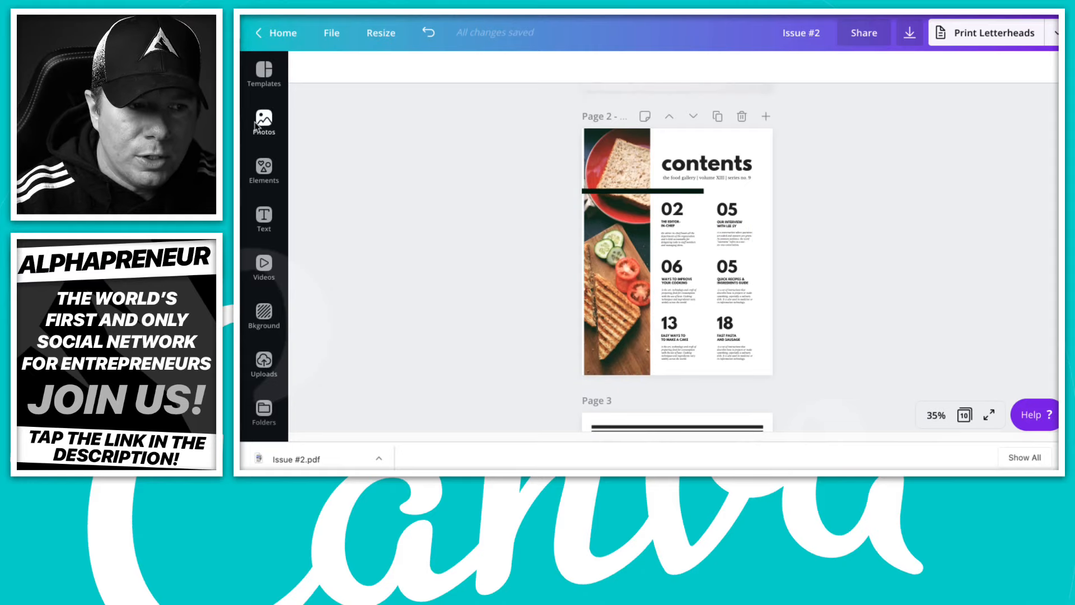
left_click(261, 32)
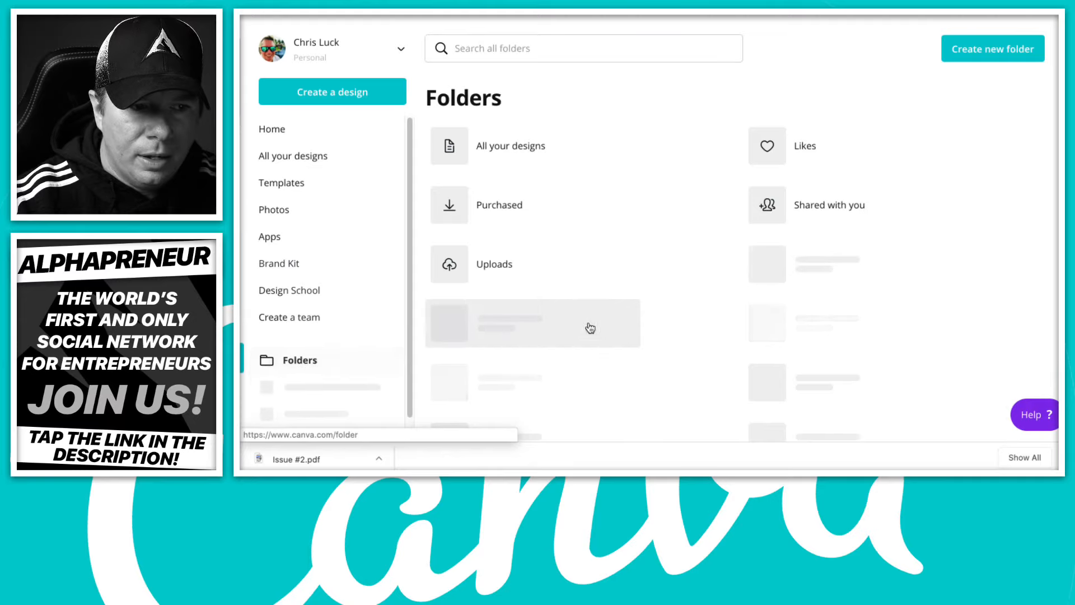
scroll(692, 268, "down", 1)
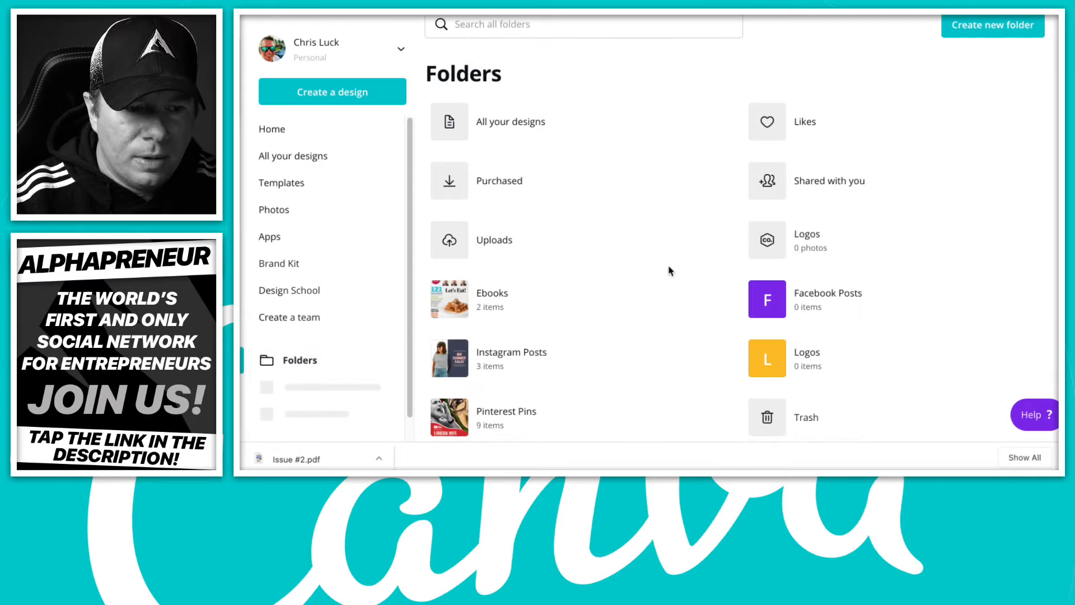
left_click(470, 308)
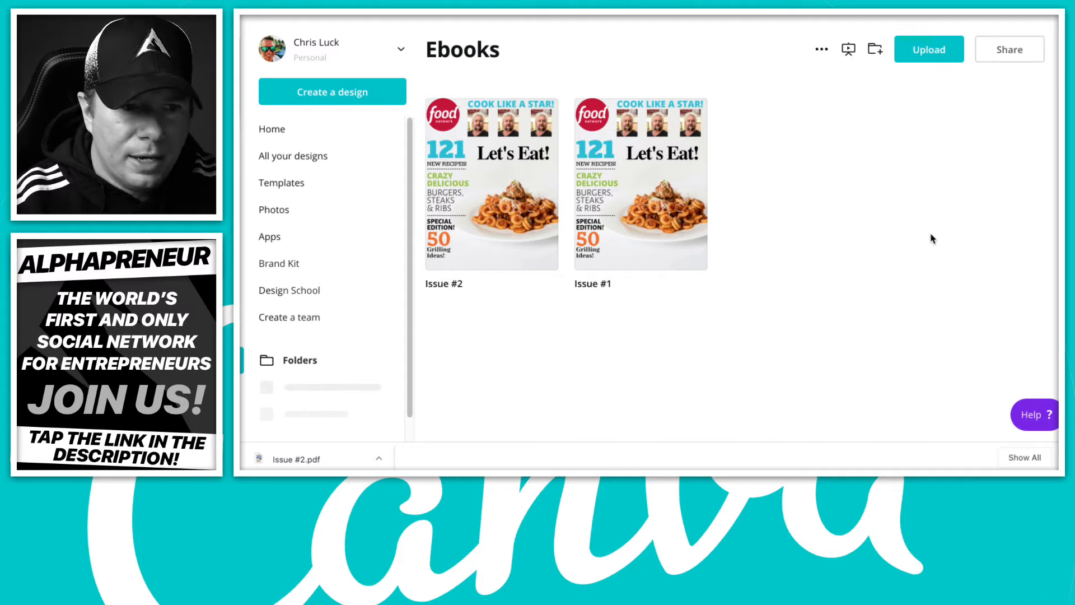
left_click(639, 208)
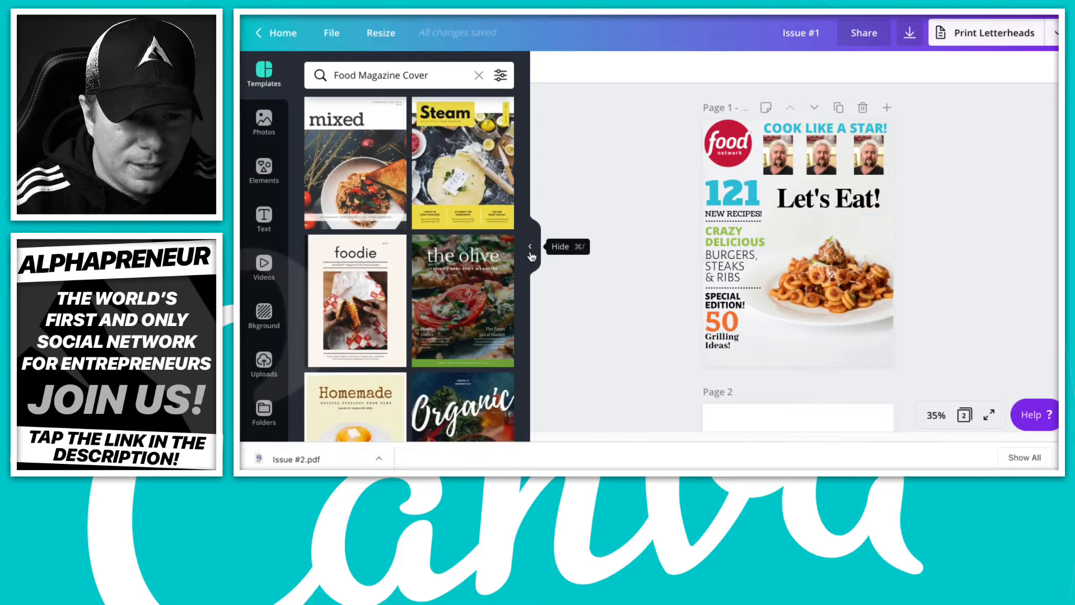
left_click(531, 247)
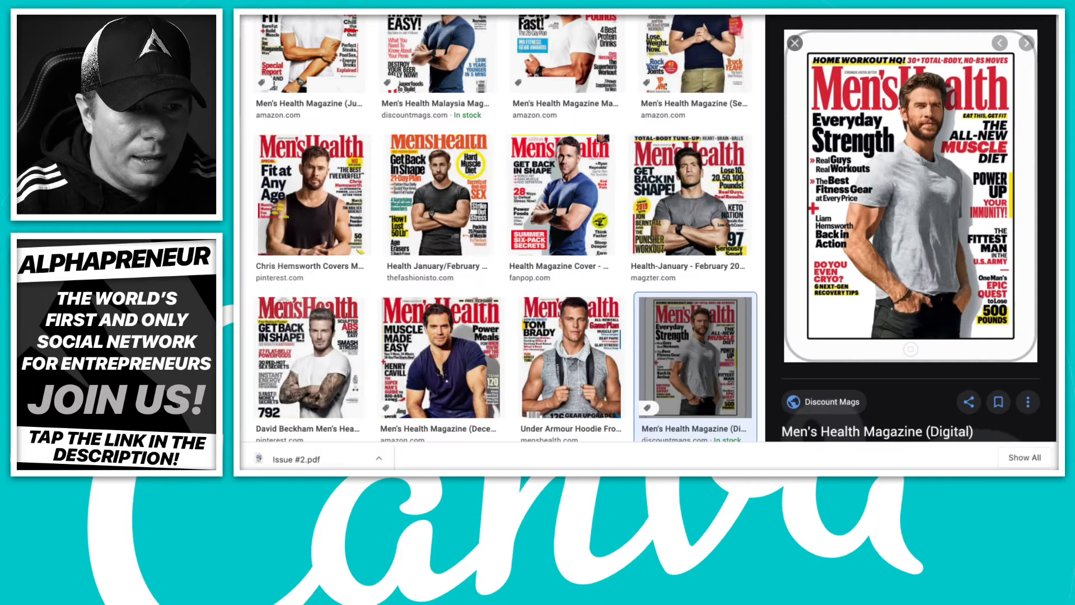
- Preview the January–February Men's Health cover in the image results and switch back to Issue #1 in Canva
left_click(680, 234)
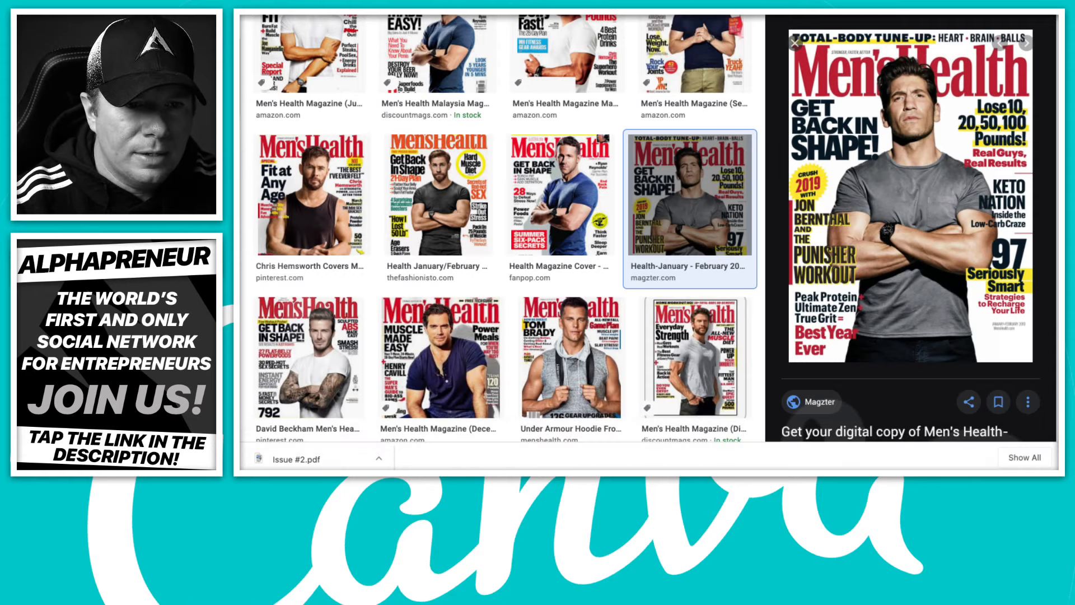
key("ctrl+Tab")
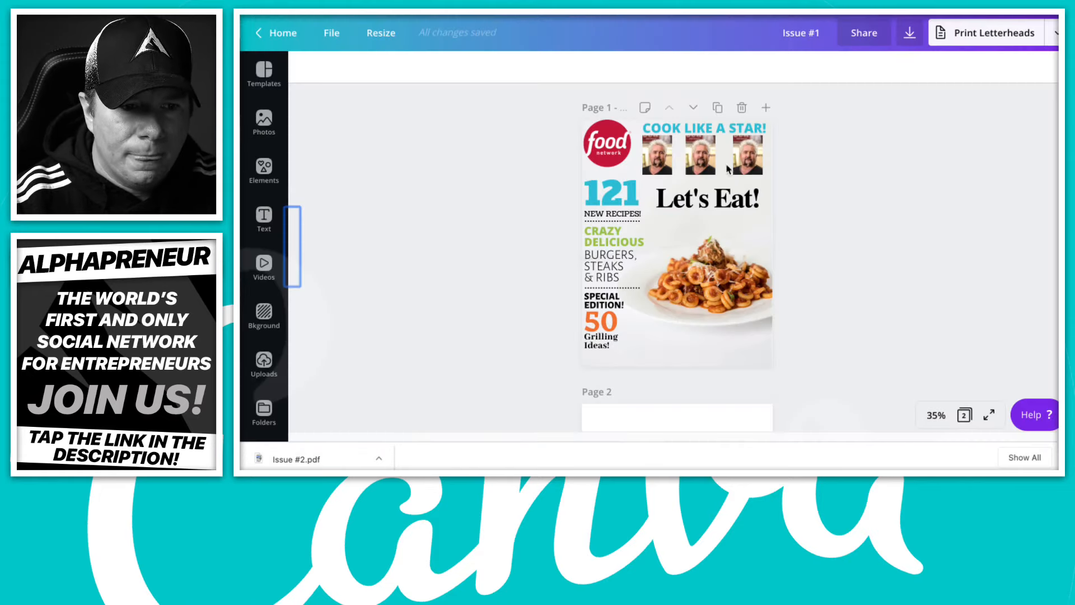
- Delete the headline column from "121 NEW RECIPES!" to "Grilling Ideas!" and the Food Network logo from the Issue #1 cover
left_click(723, 295)
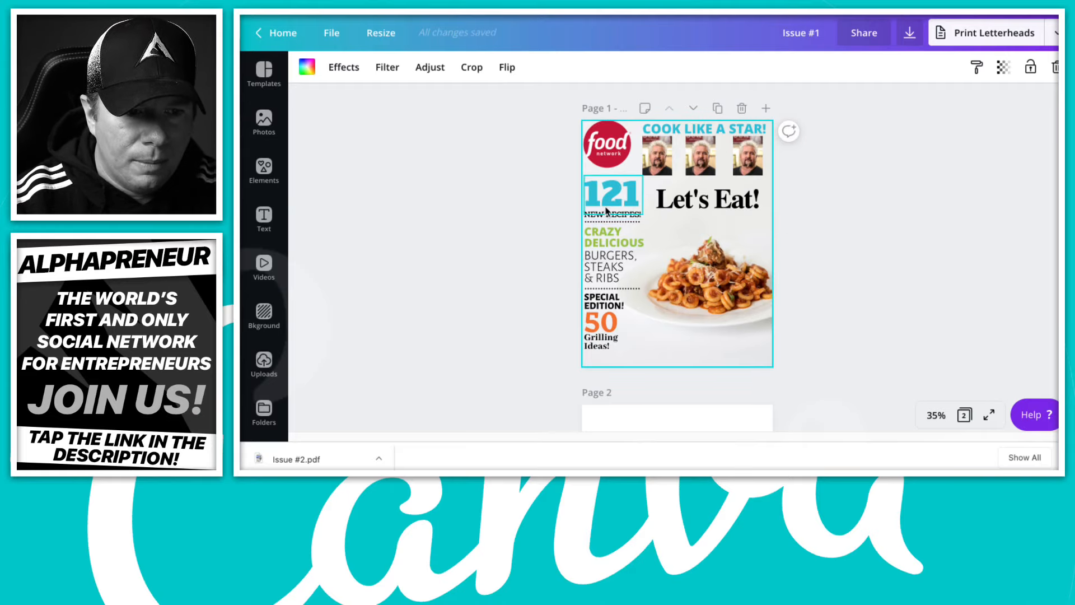
left_click_drag(533, 187, 610, 347)
key("Delete")
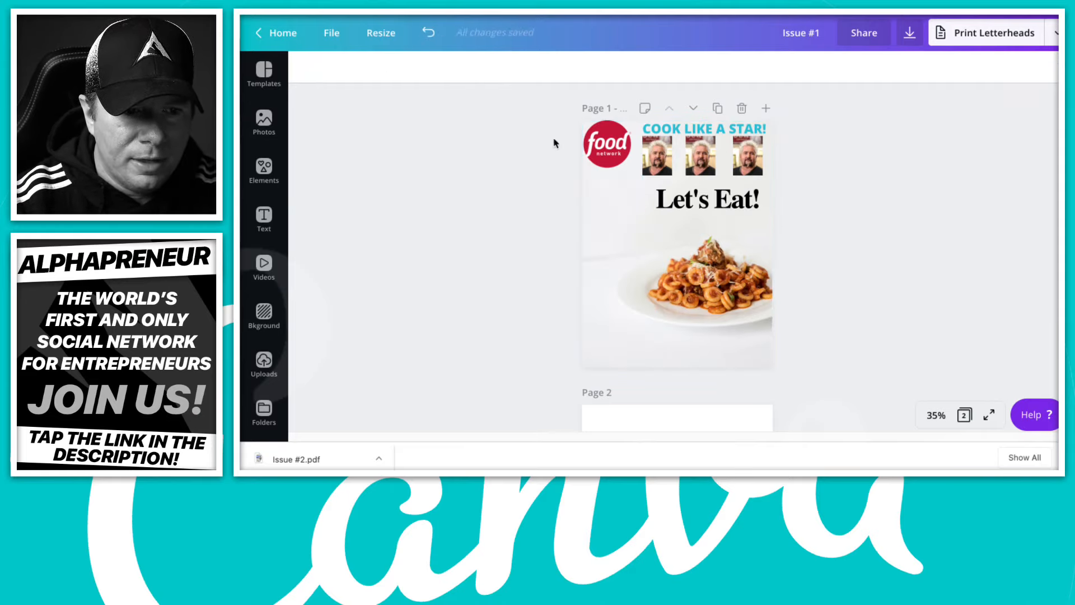
left_click(609, 143)
key("Delete")
left_click_drag(611, 122, 788, 202)
key("Delete")
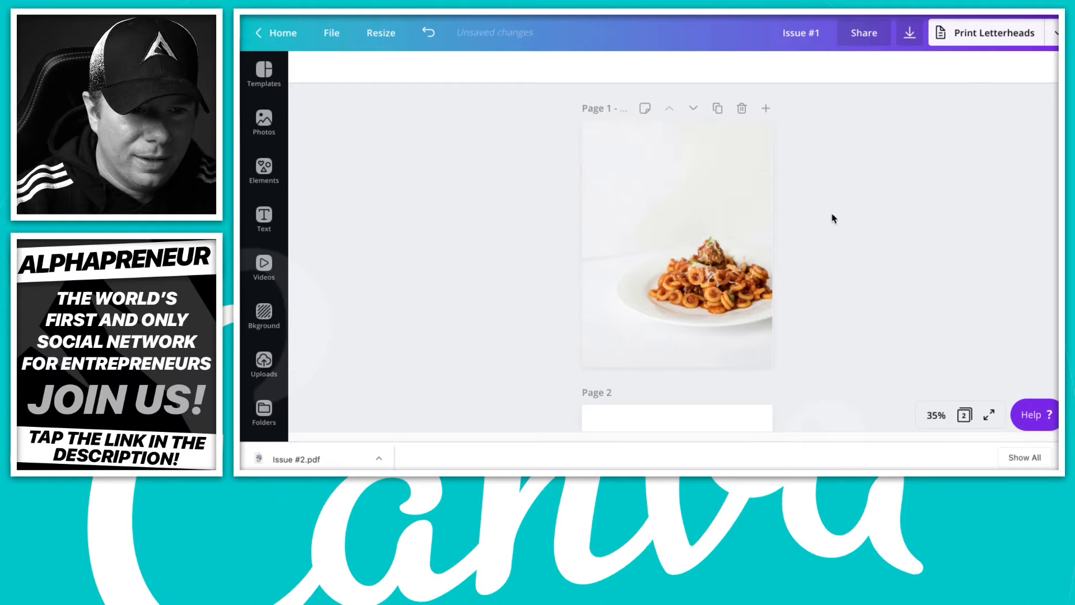
key("ctrl+z")
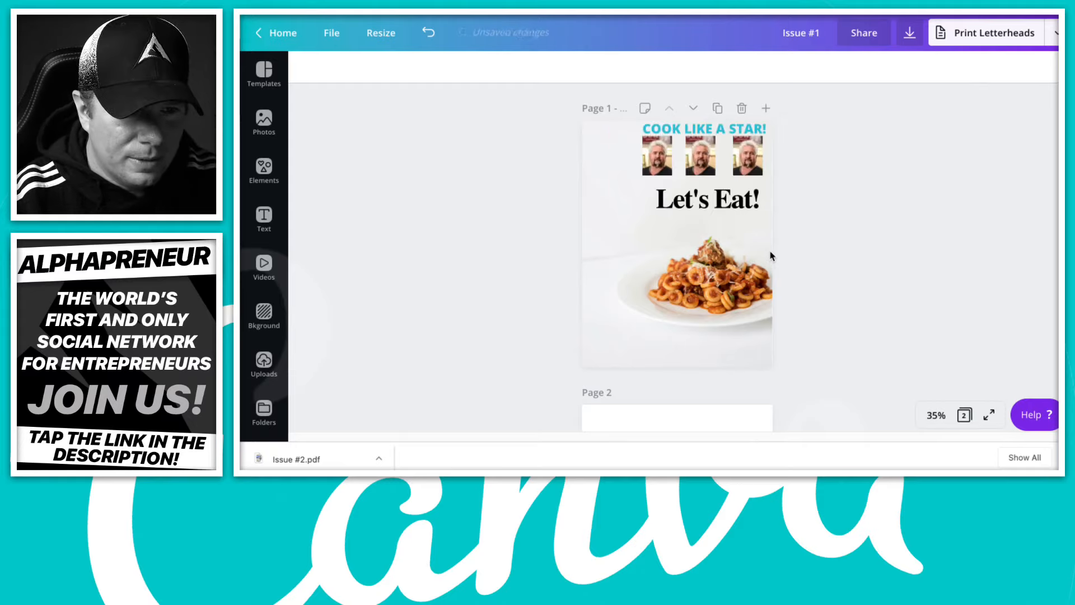
- Delete the "COOK LIKE A STAR!" heading and the three portraits from the cover, keeping the "Let's Eat!" title
left_click_drag(612, 118, 792, 180)
key("Delete")
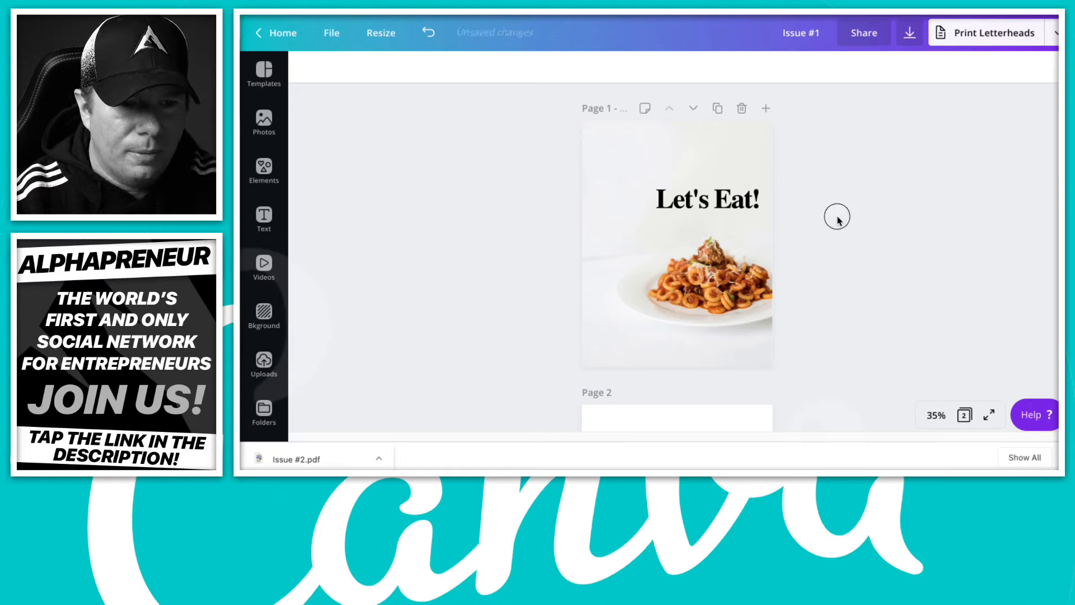
- Enlarge the cover's pasta photo within its crop and reposition it so the dish fills the page's upper half
left_click(724, 281)
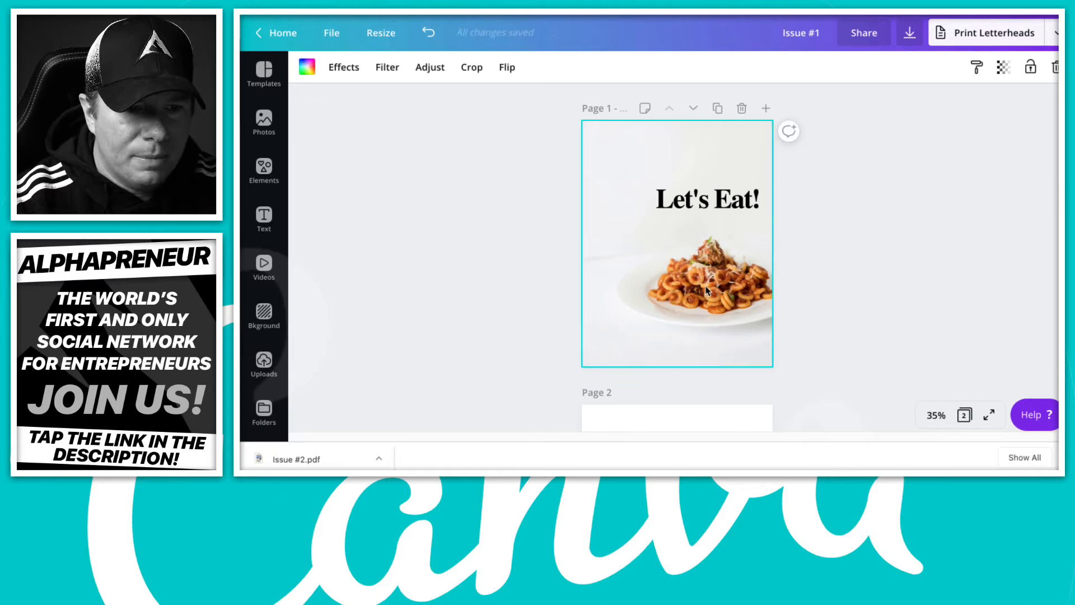
double_click(707, 290)
left_click_drag(772, 367, 902, 428)
left_click_drag(802, 219, 701, 158)
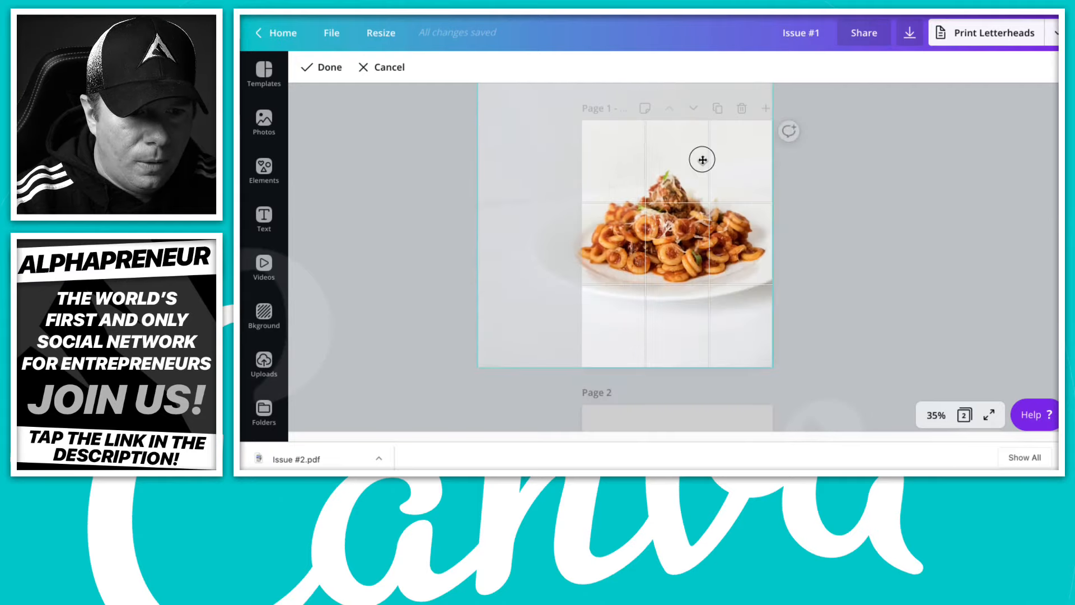
left_click_drag(772, 367, 973, 452)
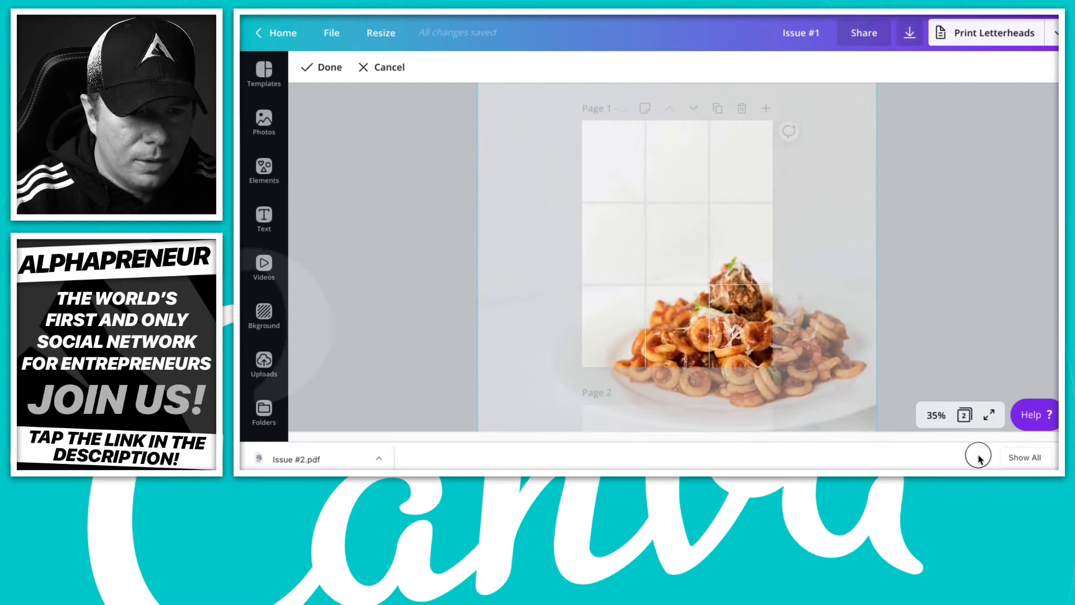
left_click_drag(861, 364, 793, 208)
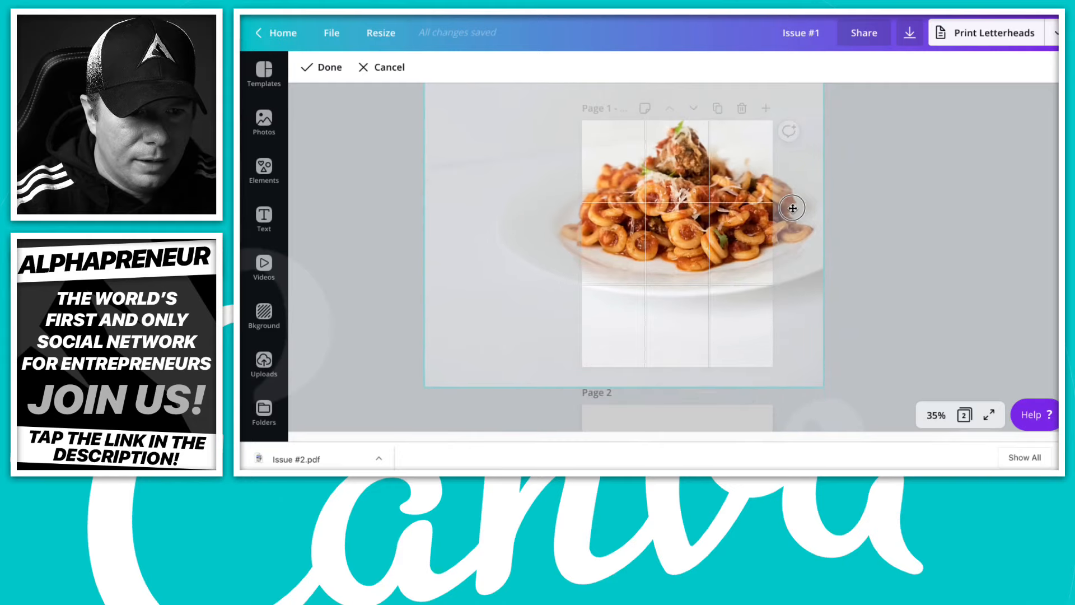
left_click(915, 198)
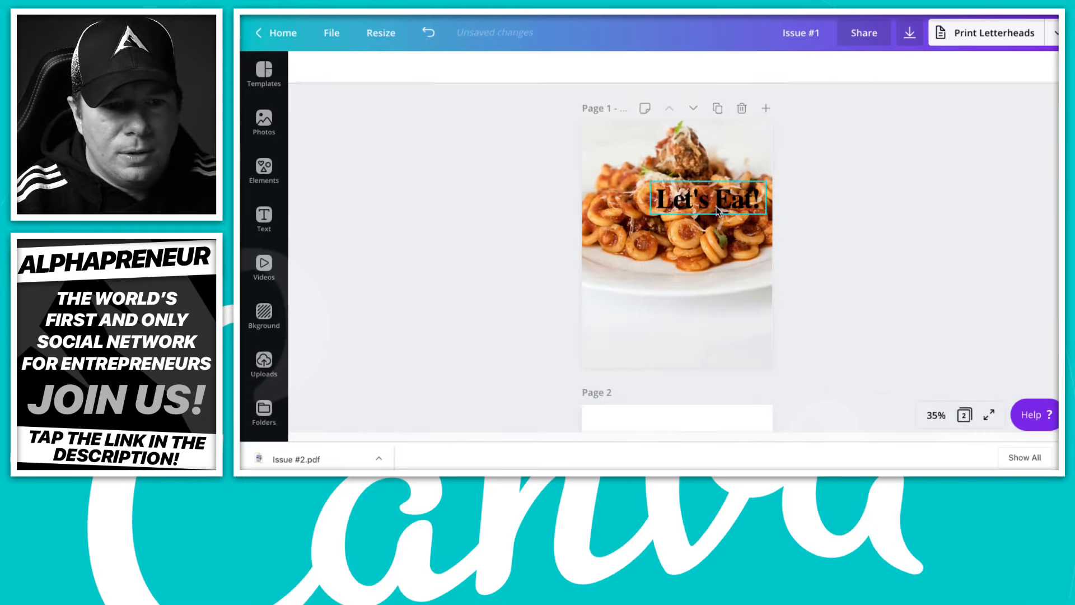
- Move the "Let's Eat!" title to the top centre of the cover, over the pasta photo, and check its position options
left_click_drag(717, 195, 684, 146)
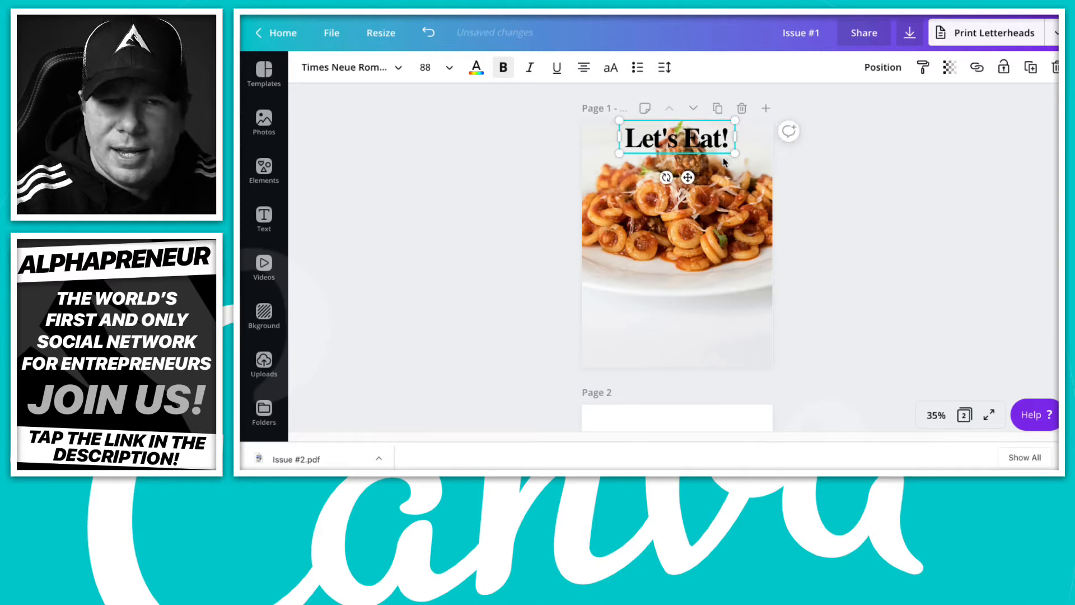
left_click(896, 67)
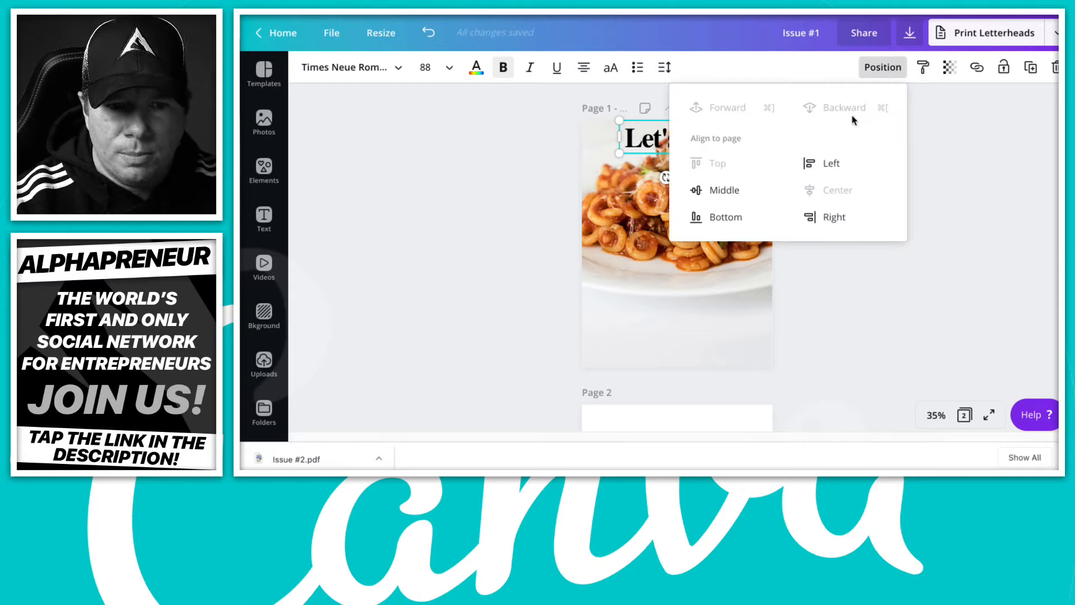
left_click(976, 282)
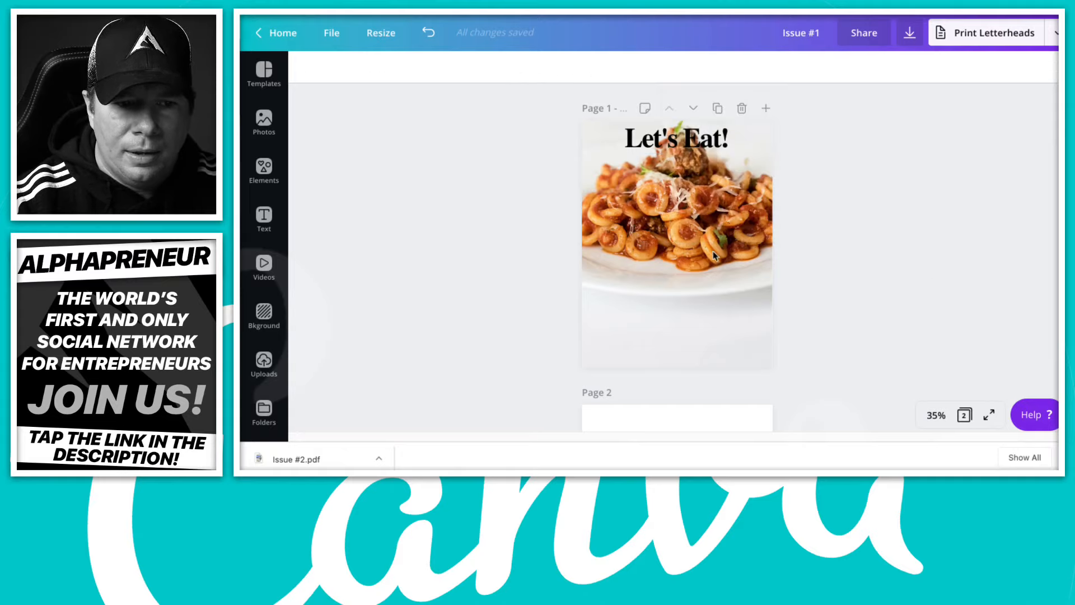
left_click(701, 231)
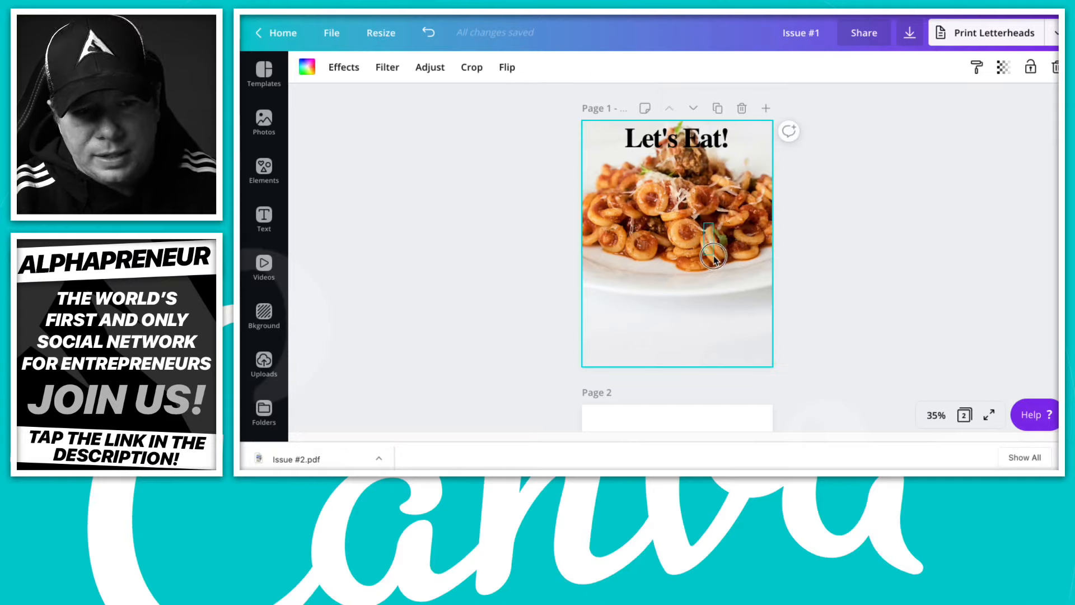
left_click(890, 241)
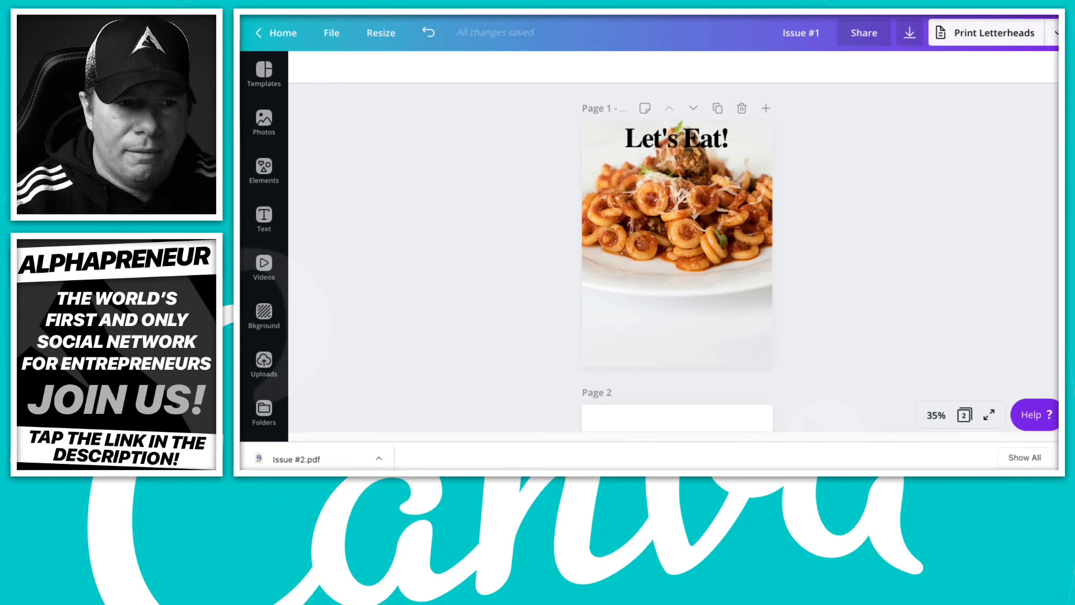
- Check whether the "Let's Eat!" title can be moved forward or backward relative to the pasta photo
key("ctrl+Tab")
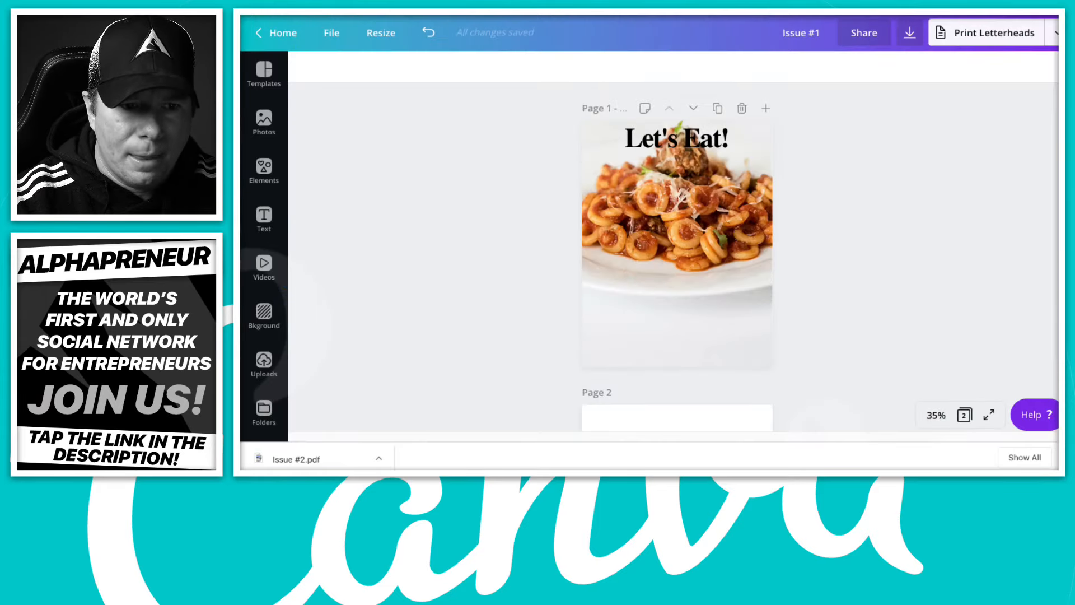
left_click(729, 235)
left_click(723, 136)
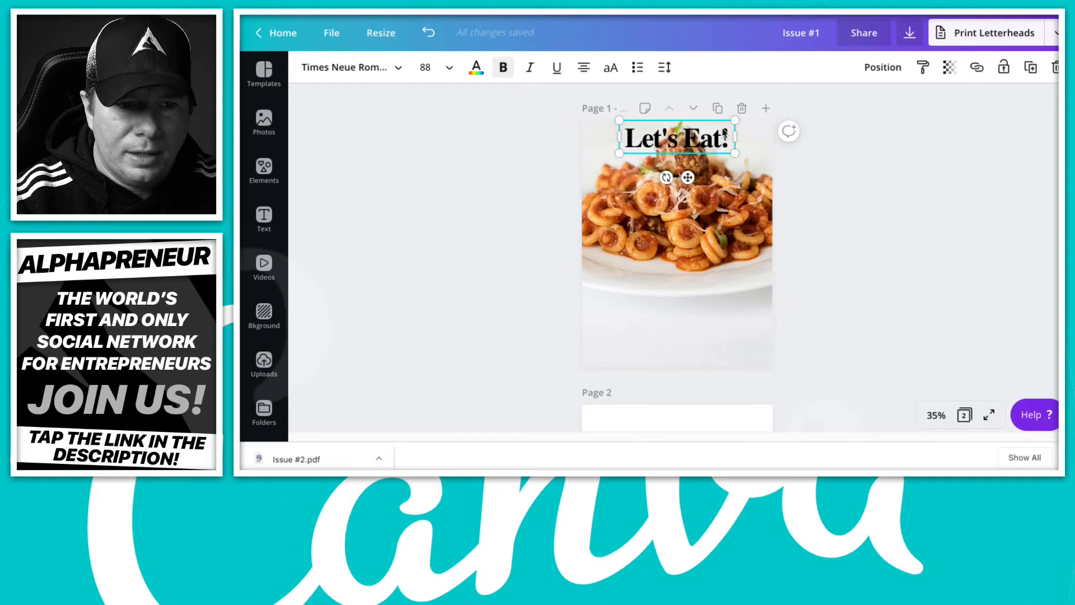
left_click(893, 75)
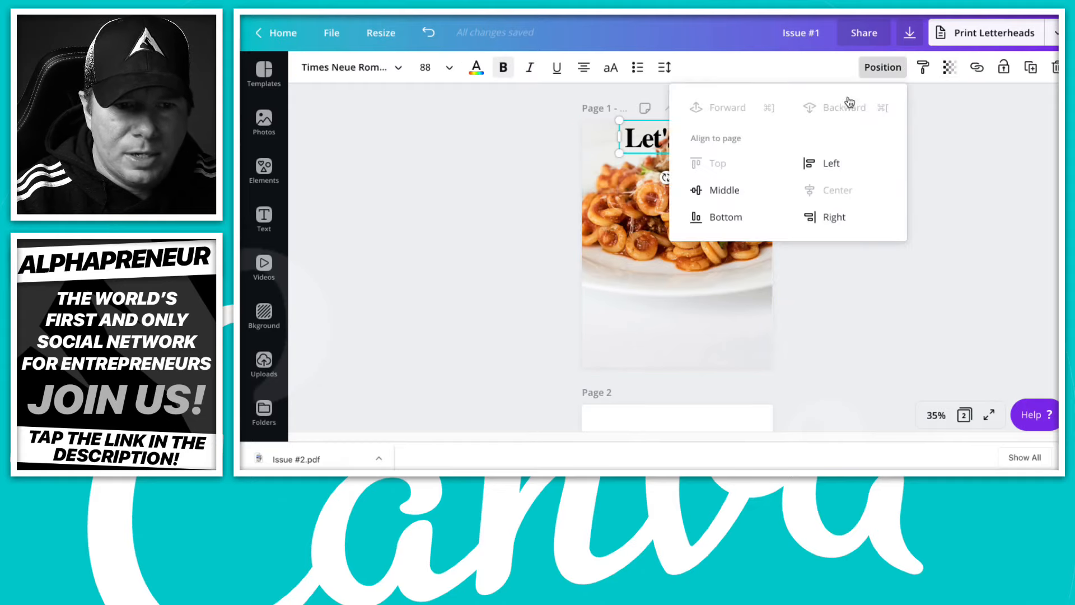
left_click(599, 223)
left_click_drag(683, 224, 770, 252)
- Delete the pasta background photo from the cover and recheck the layering options of the "Let's Eat!" title
left_click(677, 217)
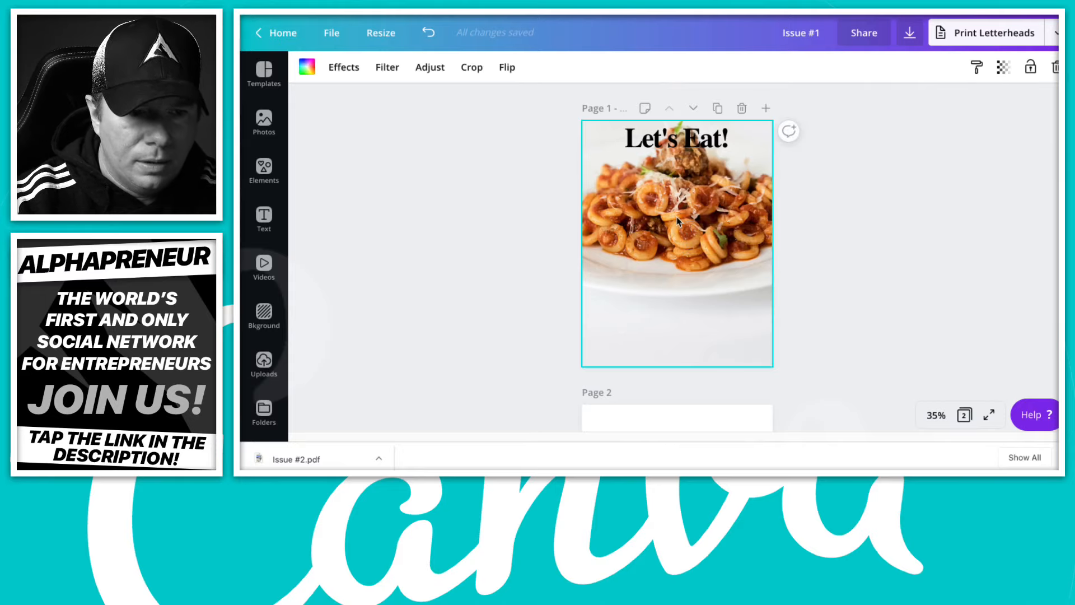
key("Delete")
left_click(883, 228)
left_click(702, 137)
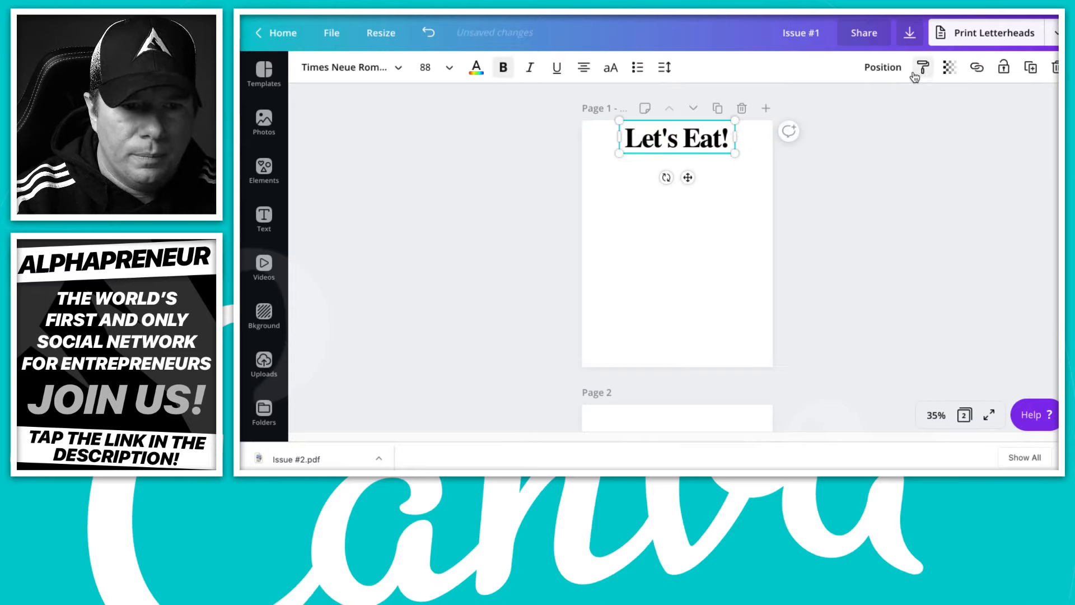
left_click(888, 69)
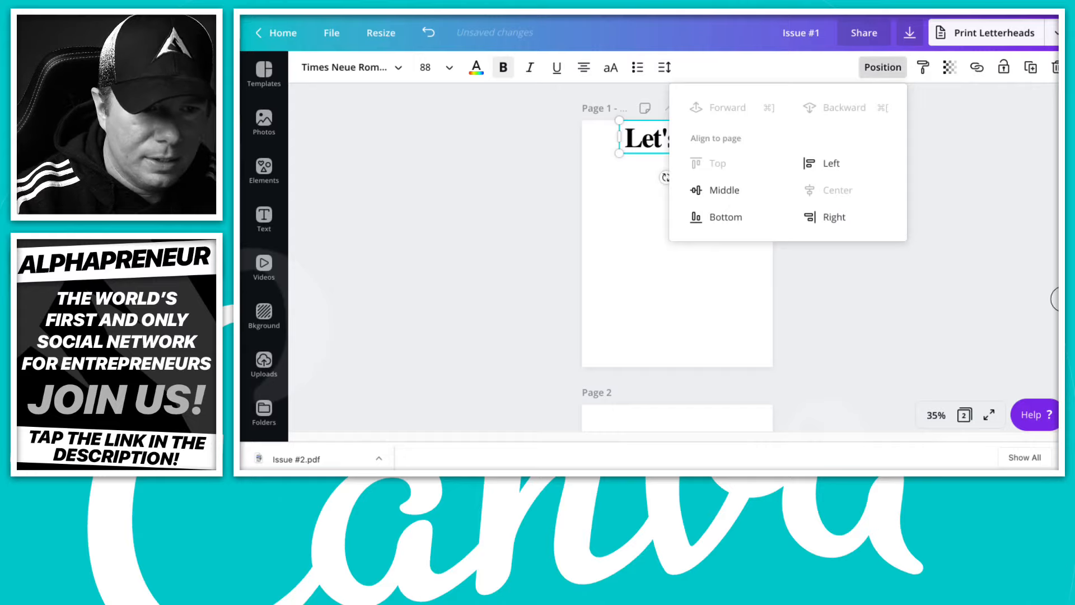
left_click(961, 285)
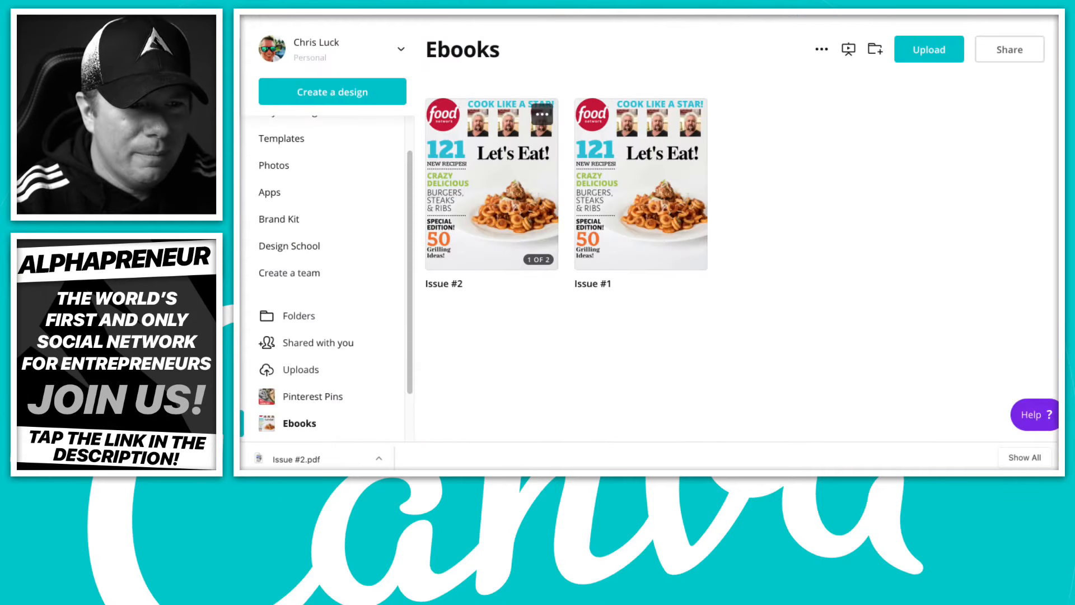
- Search Canva's home page for "book cover" and open the Non Fiction Book Cover templates
scroll(330, 168, "up", 2)
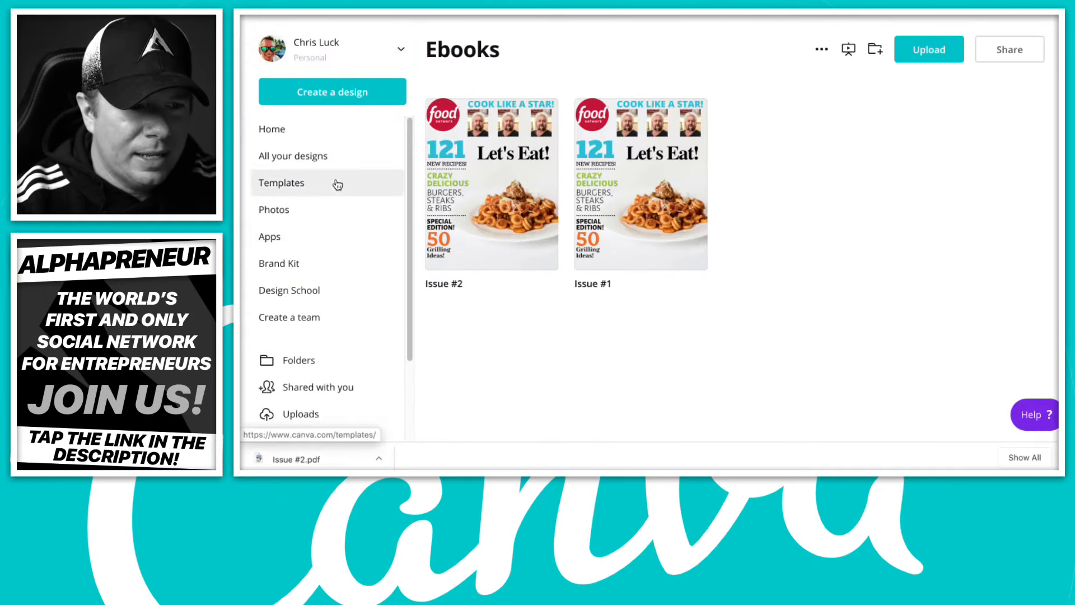
left_click(308, 131)
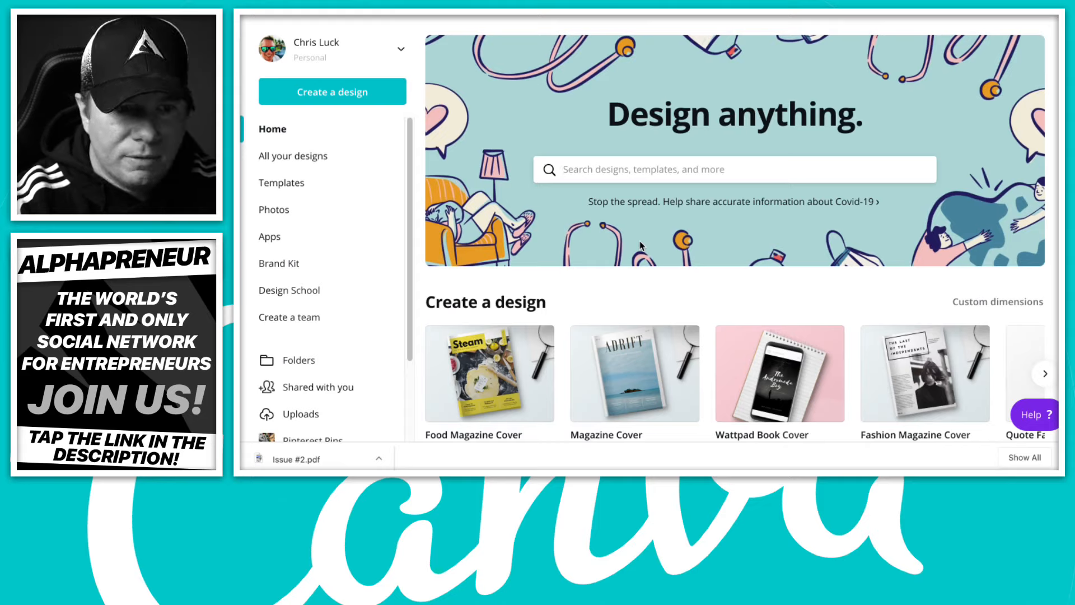
type("book")
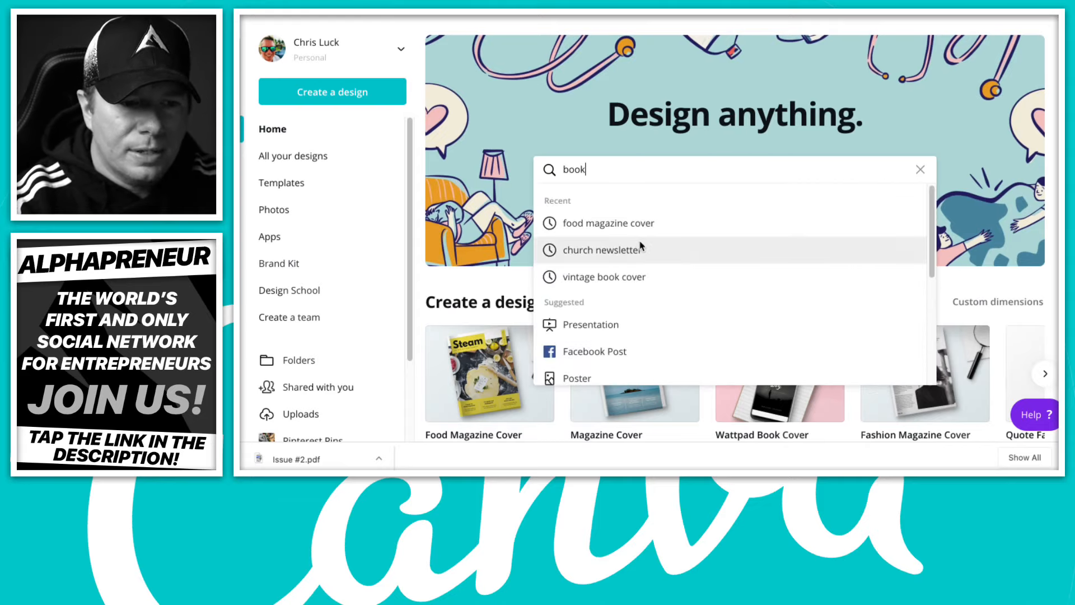
type(" cover")
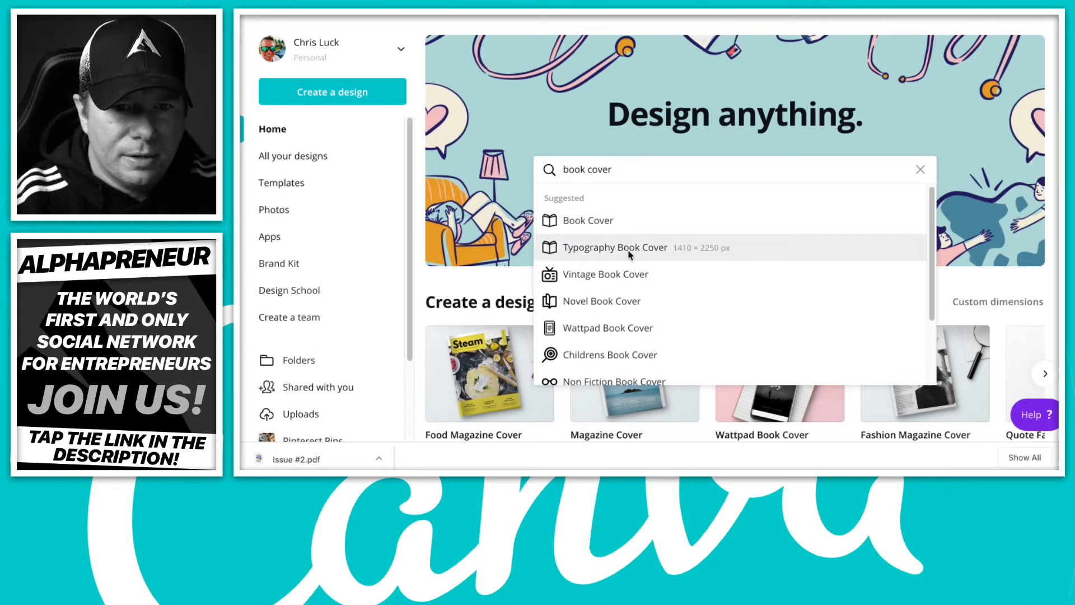
scroll(633, 263, "down", 1)
scroll(631, 269, "down", 1)
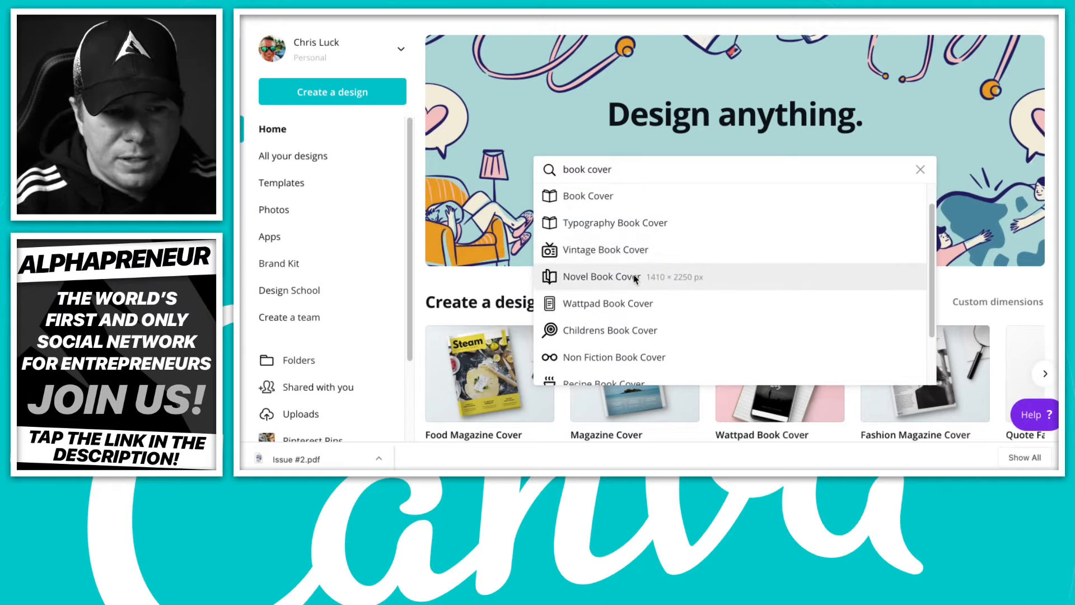
scroll(622, 316, "down", 1)
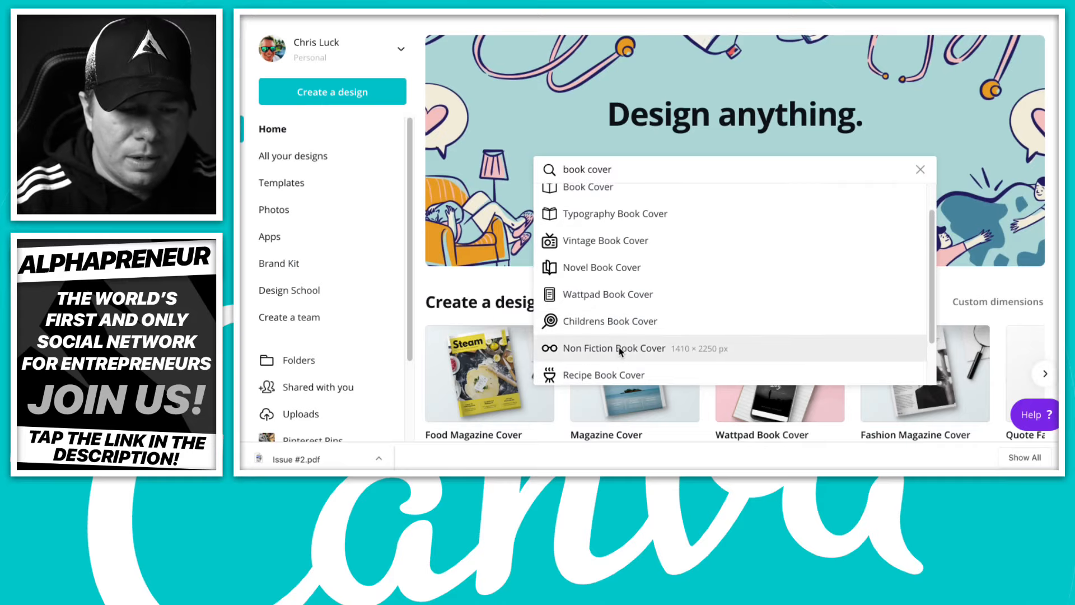
left_click(620, 351)
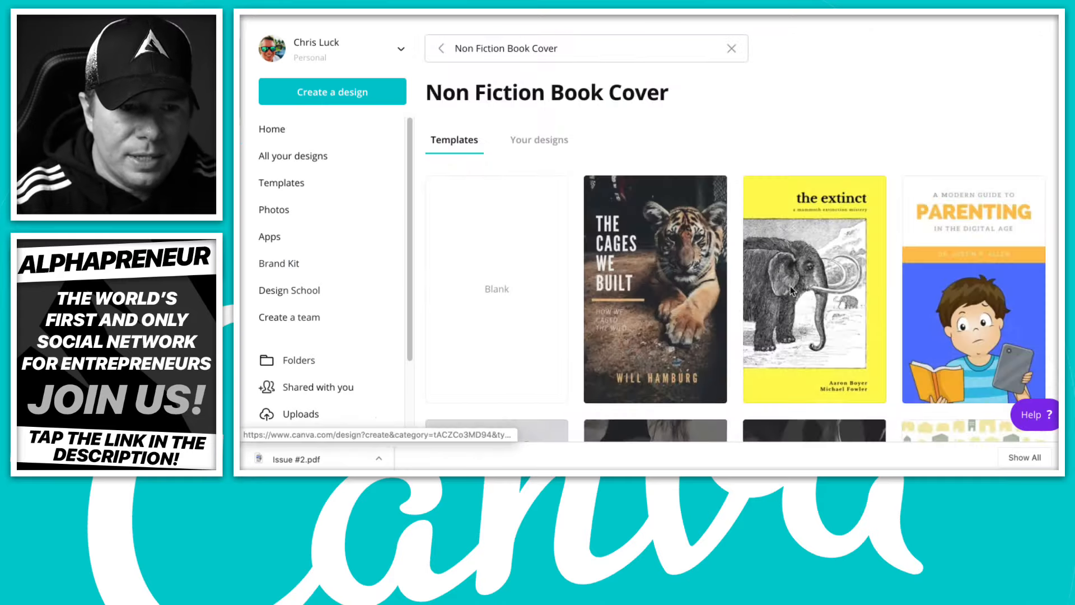
- Browse the Non Fiction Book Cover templates for design ideas and return to the start of the list
scroll(792, 289, "down", 5)
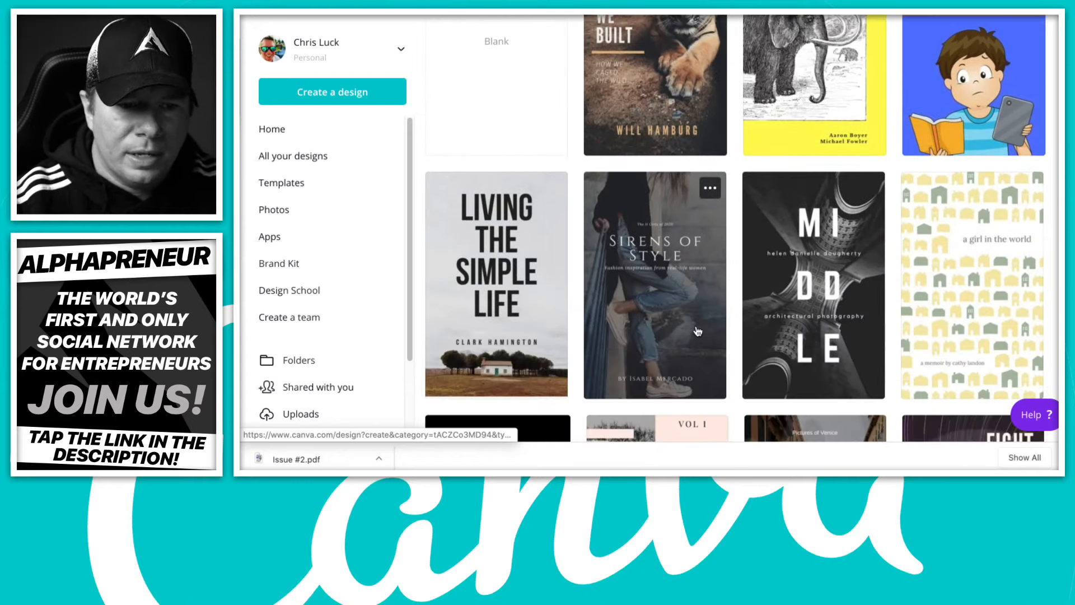
scroll(698, 332, "down", 6)
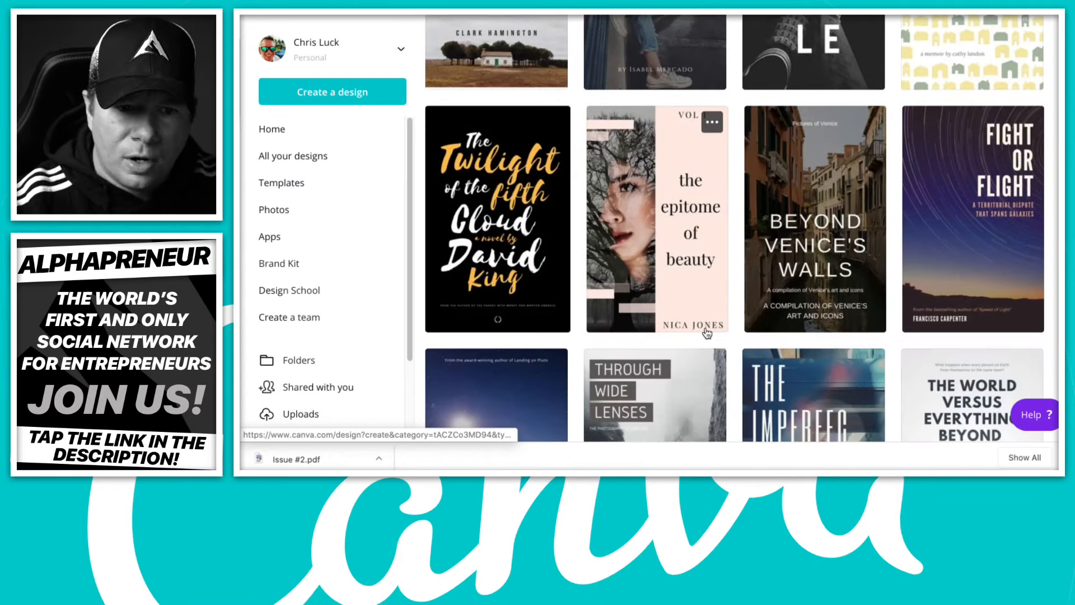
scroll(707, 332, "down", 4)
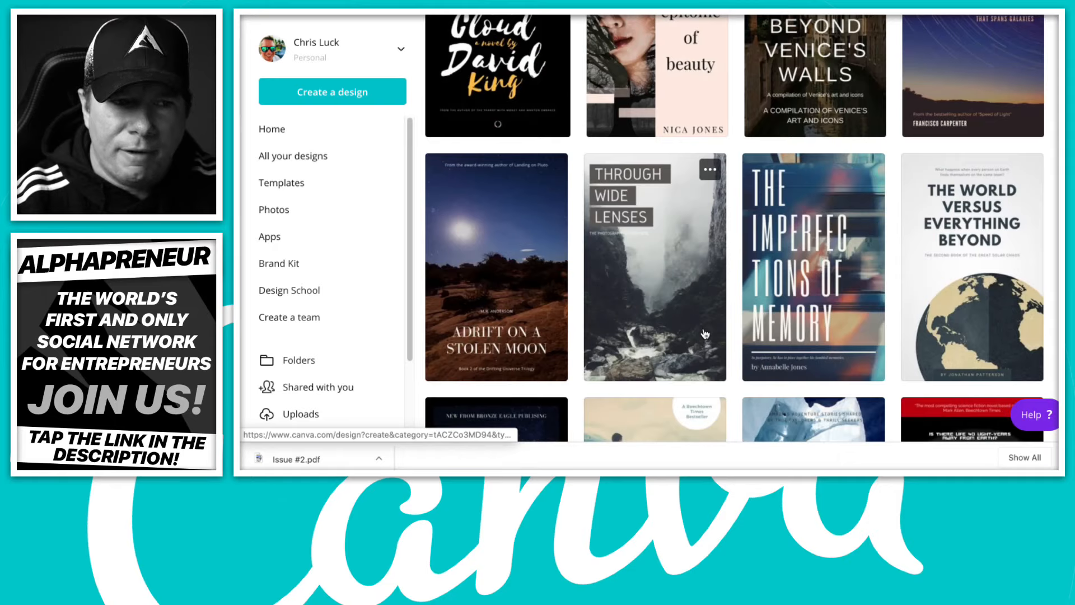
scroll(706, 336, "down", 3)
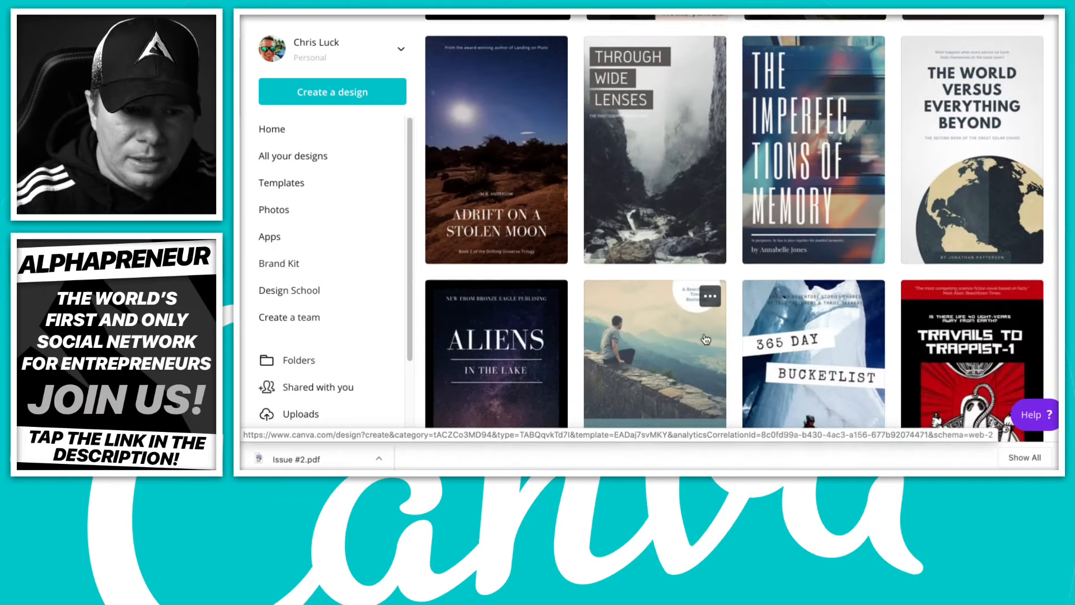
scroll(707, 339, "down", 4)
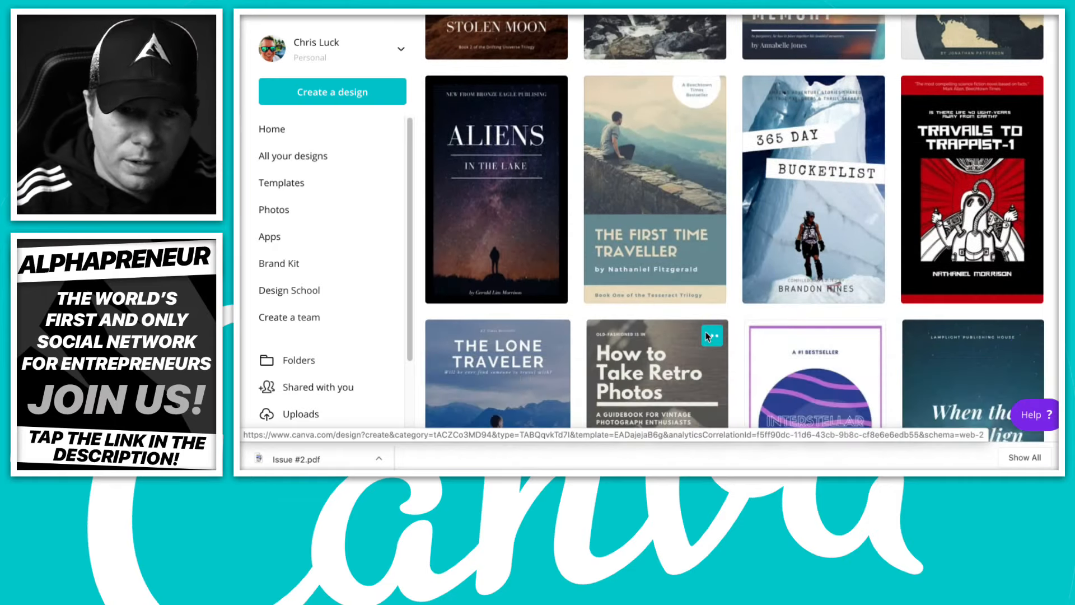
scroll(707, 336, "down", 2)
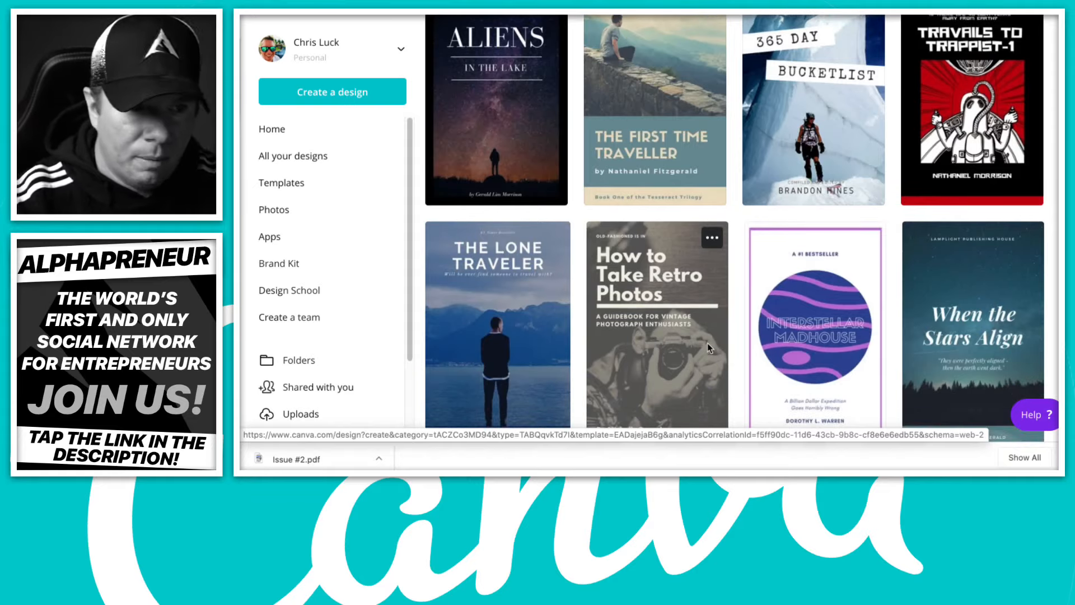
scroll(614, 191, "down", 2)
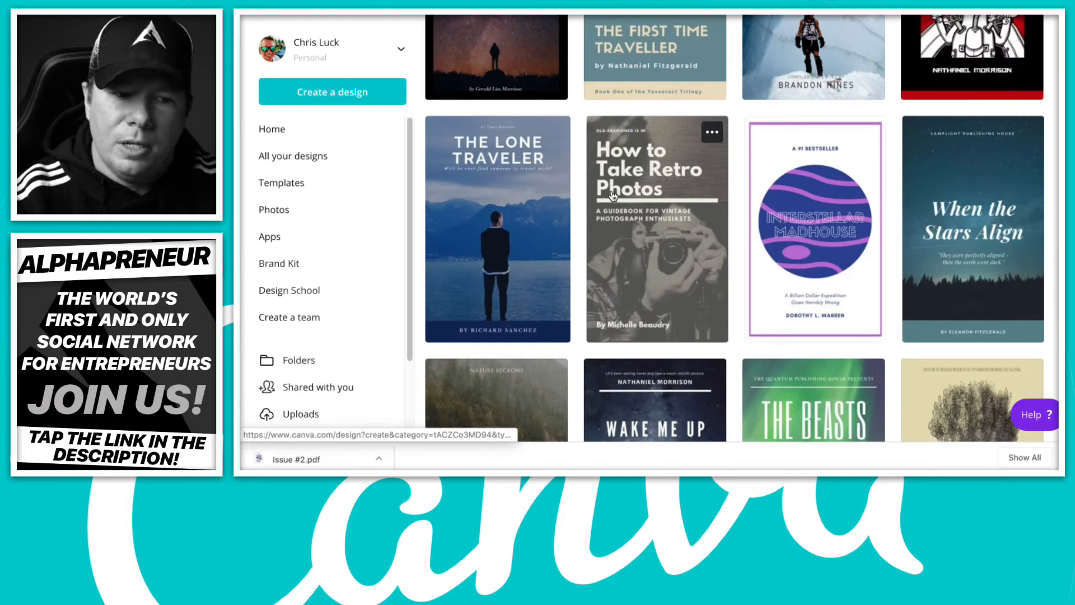
scroll(614, 195, "down", 4)
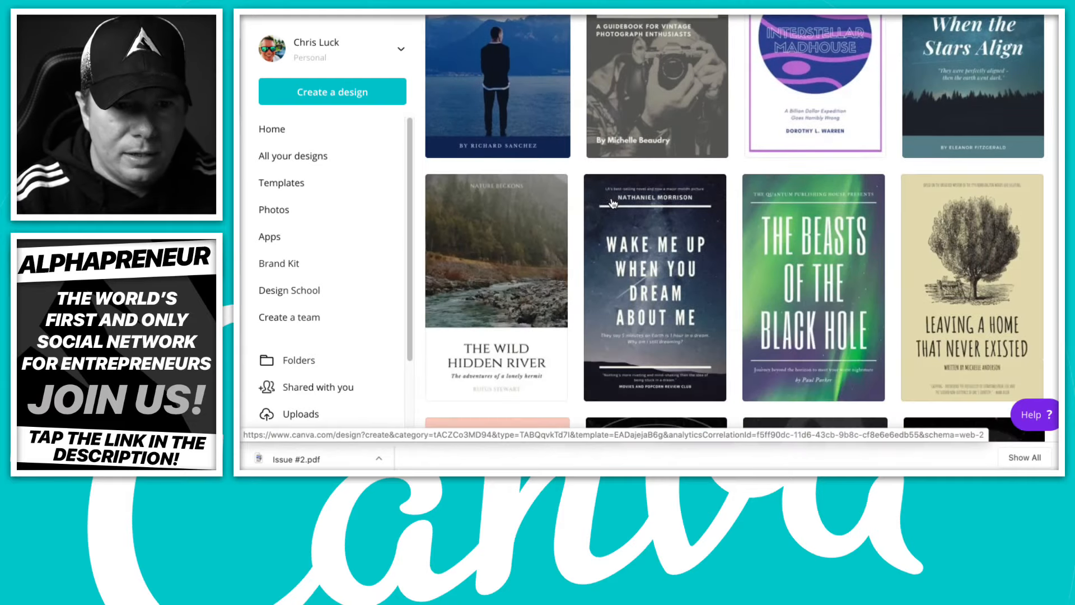
scroll(614, 202, "down", 4)
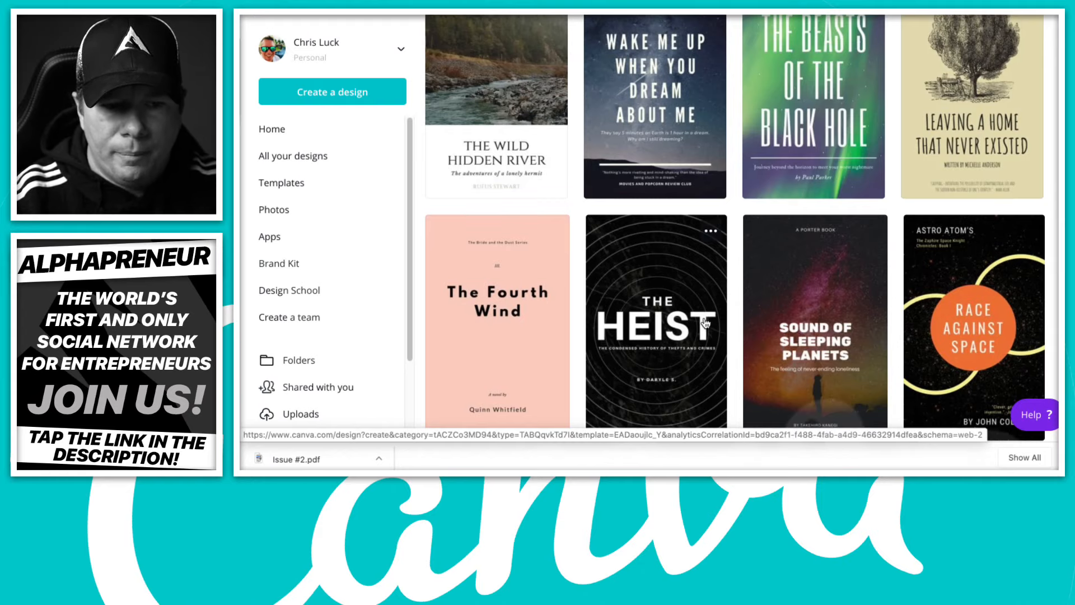
scroll(705, 323, "down", 10)
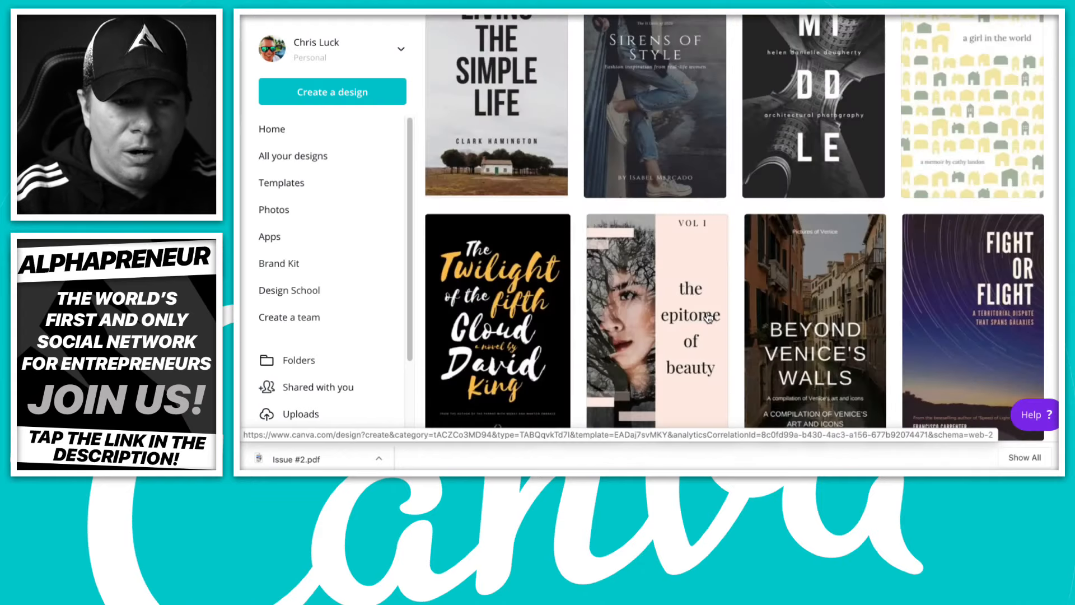
scroll(709, 317, "up", 10)
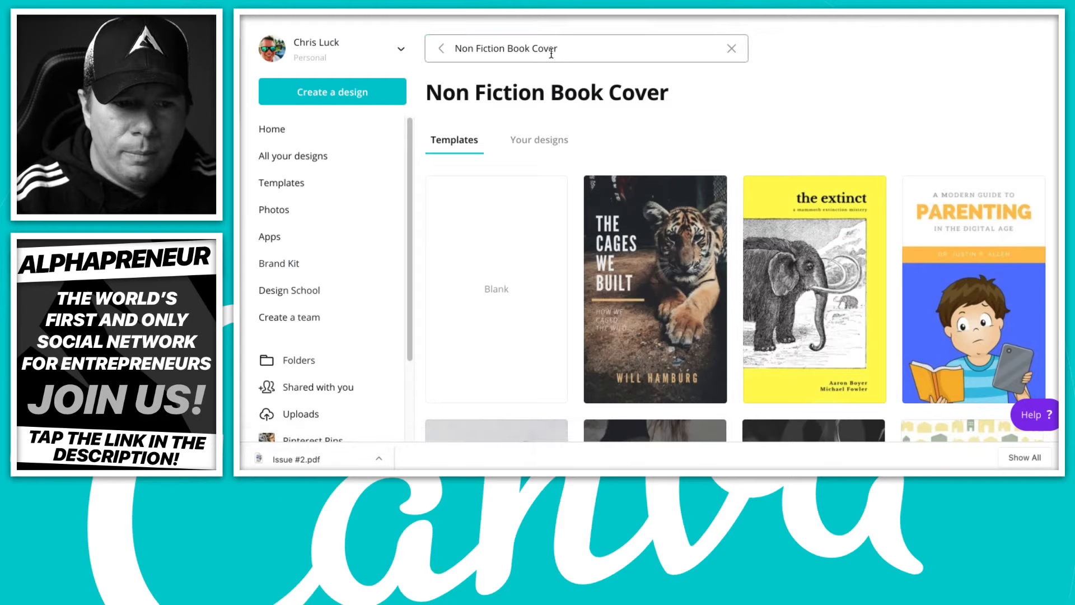
left_click(552, 53)
double_click(551, 53)
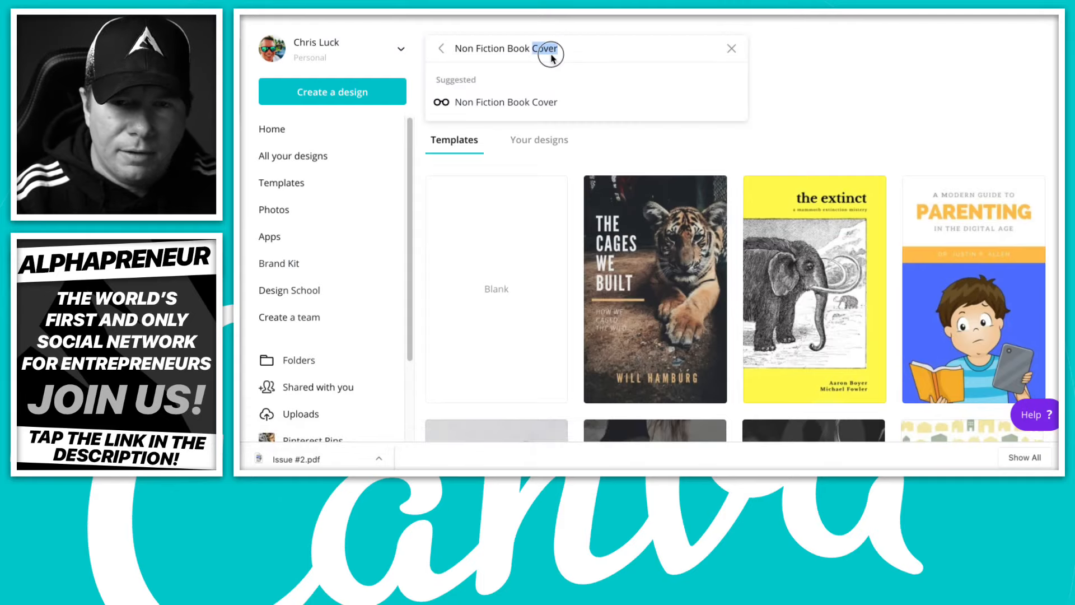
left_click(552, 52)
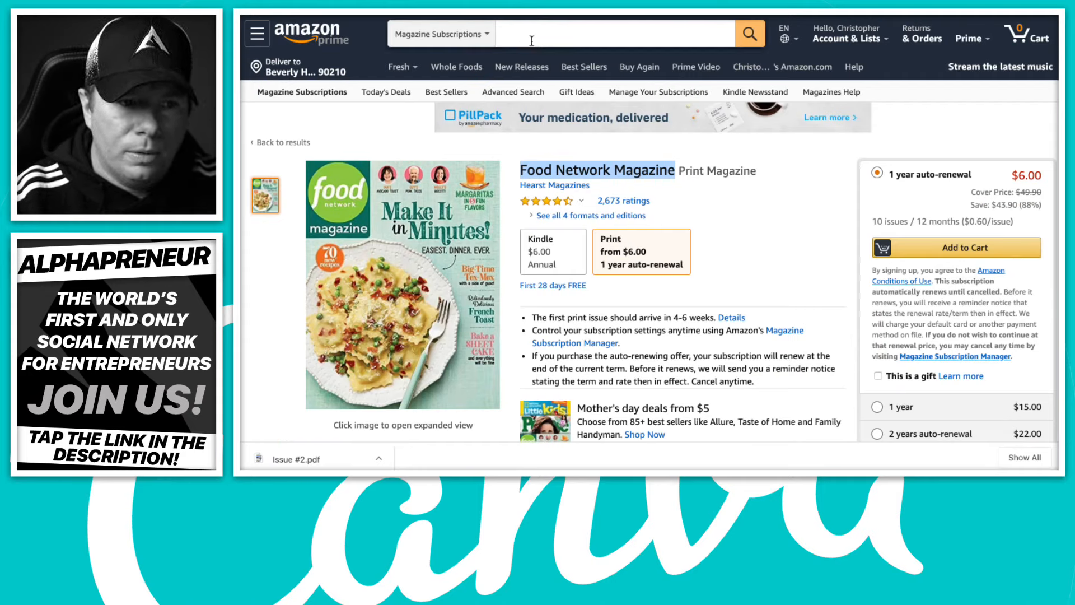
- Switch to Amazon, set the search category to Books, and open a new browser tab
left_click(486, 35)
scroll(487, 36, "up", 8)
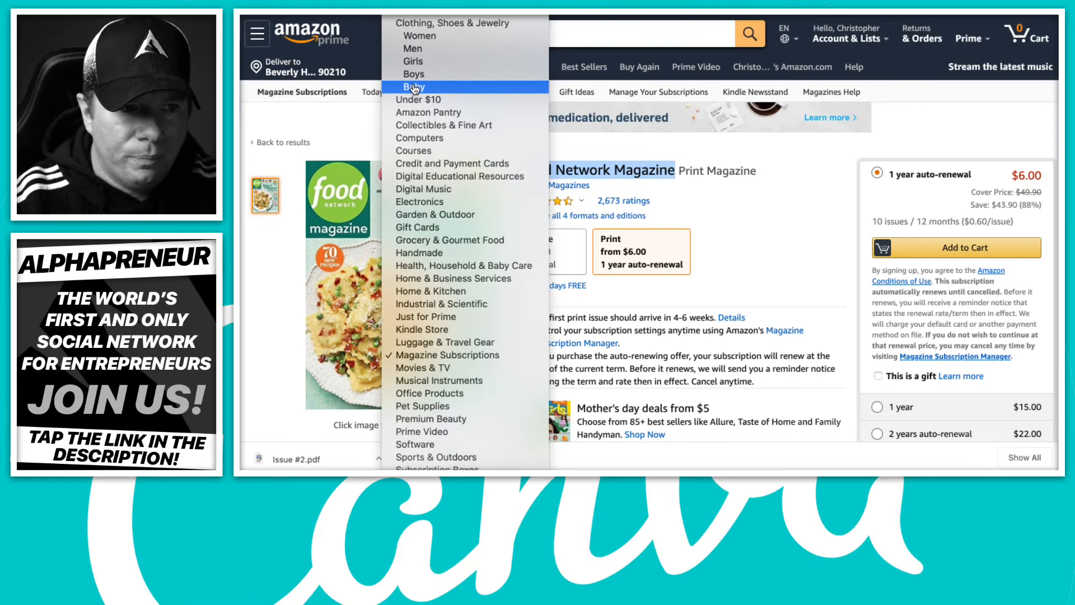
type("books")
key("Return")
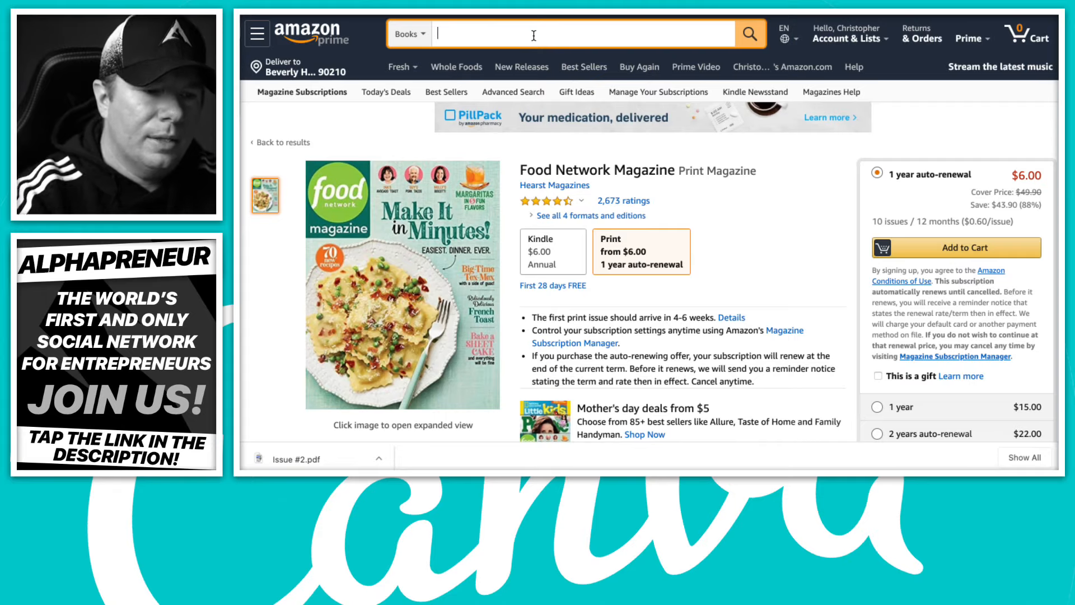
key("ctrl+t")
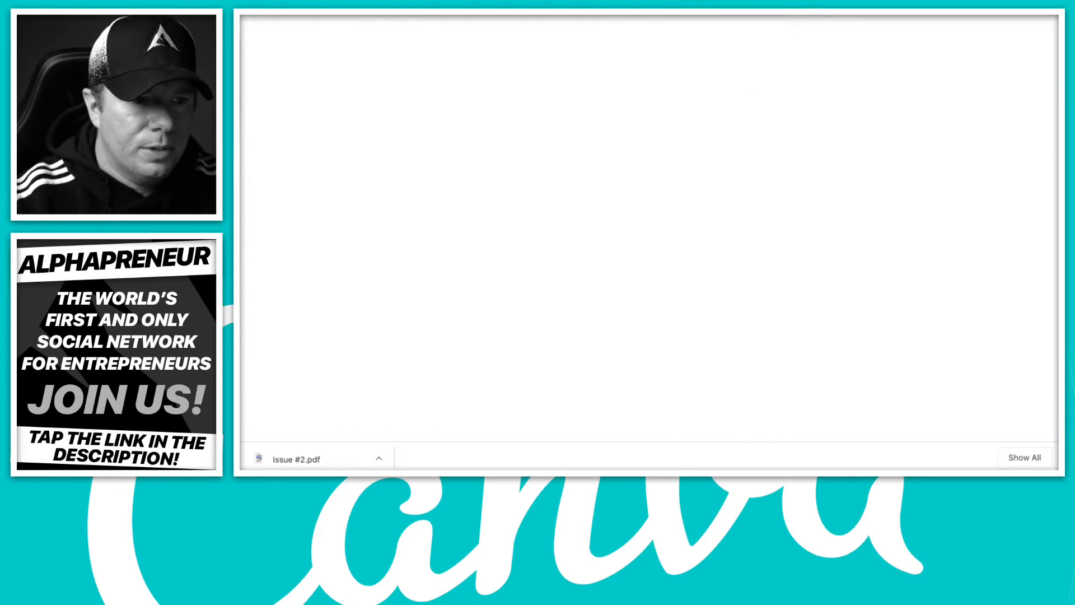
- Search Google for "best selling books on new your times" and open the New York Times Best Sellers page
type("best selling books on")
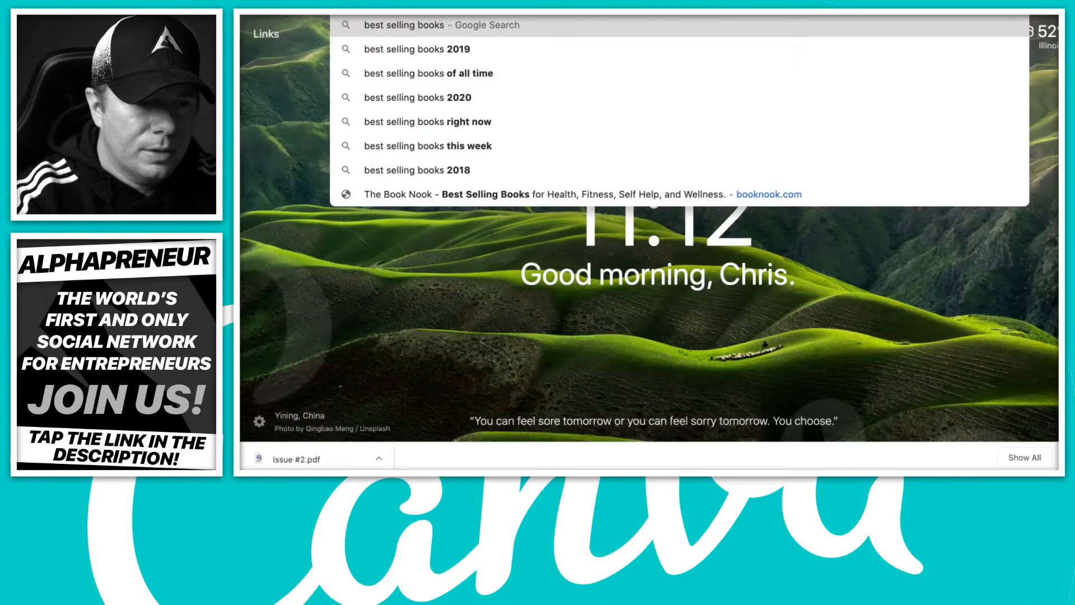
key("BackSpace")
key("BackSpace")
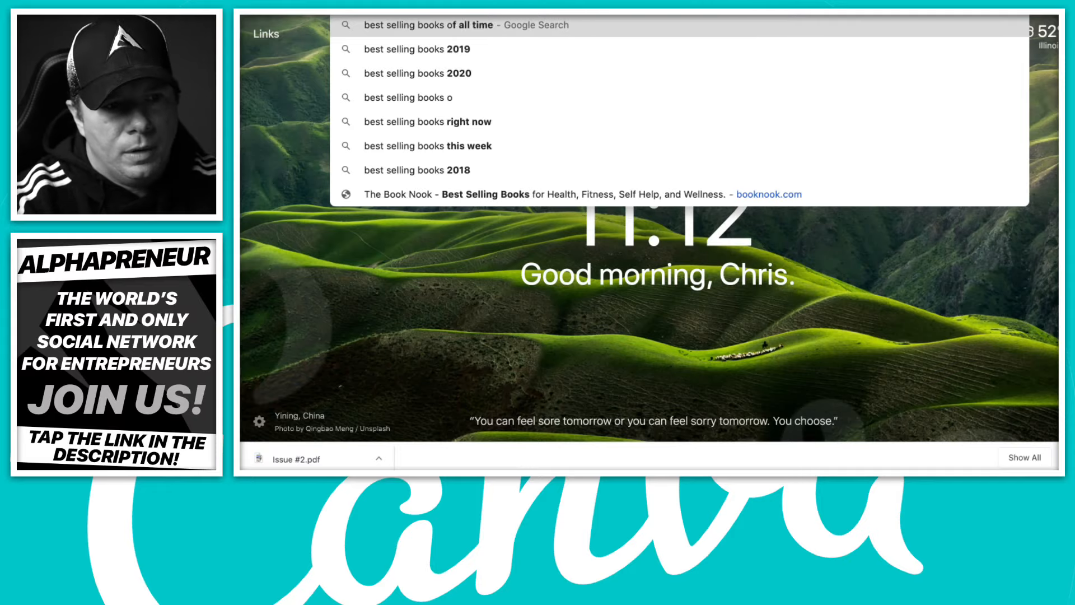
type("on new your times")
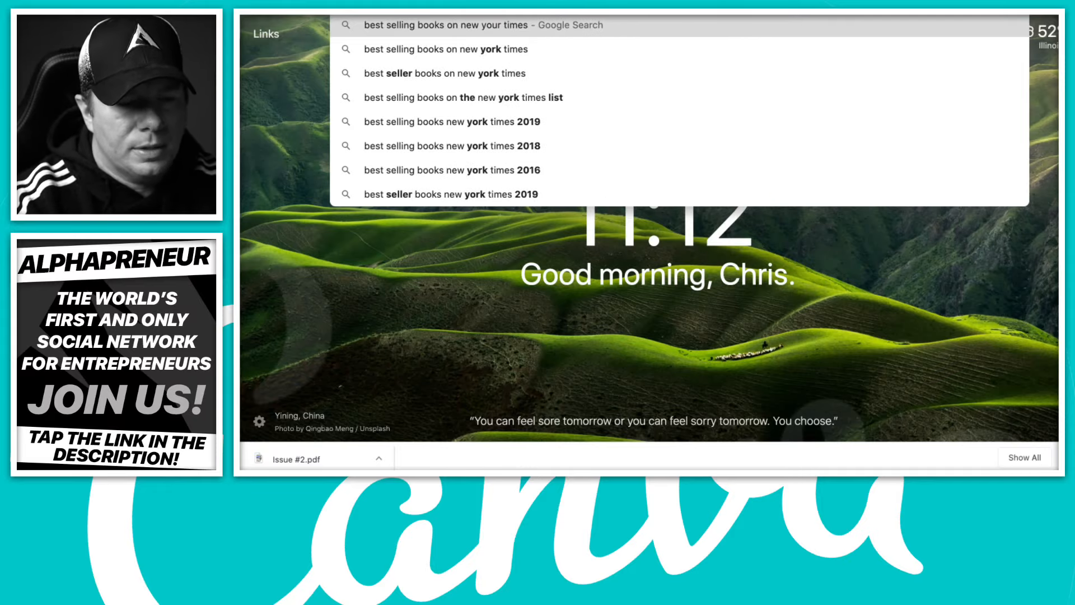
key("Return")
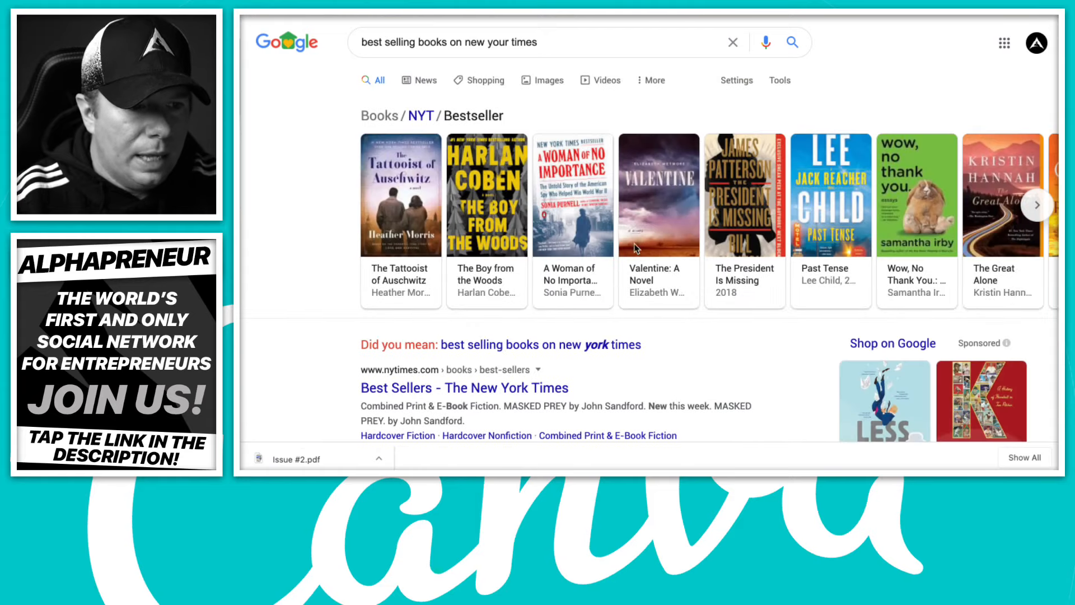
scroll(490, 320, "down", 2)
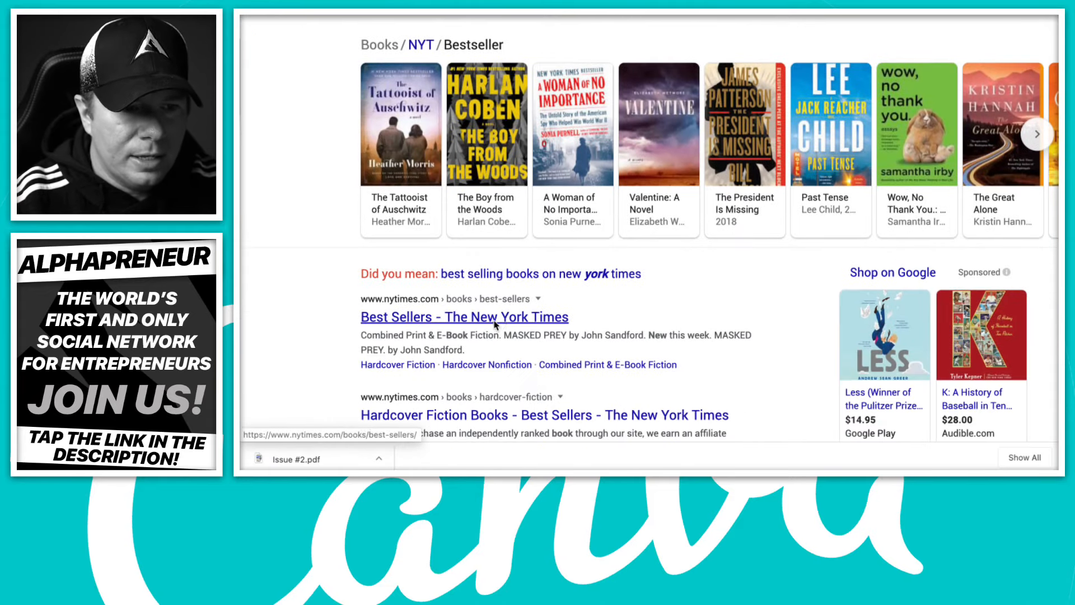
left_click(494, 318)
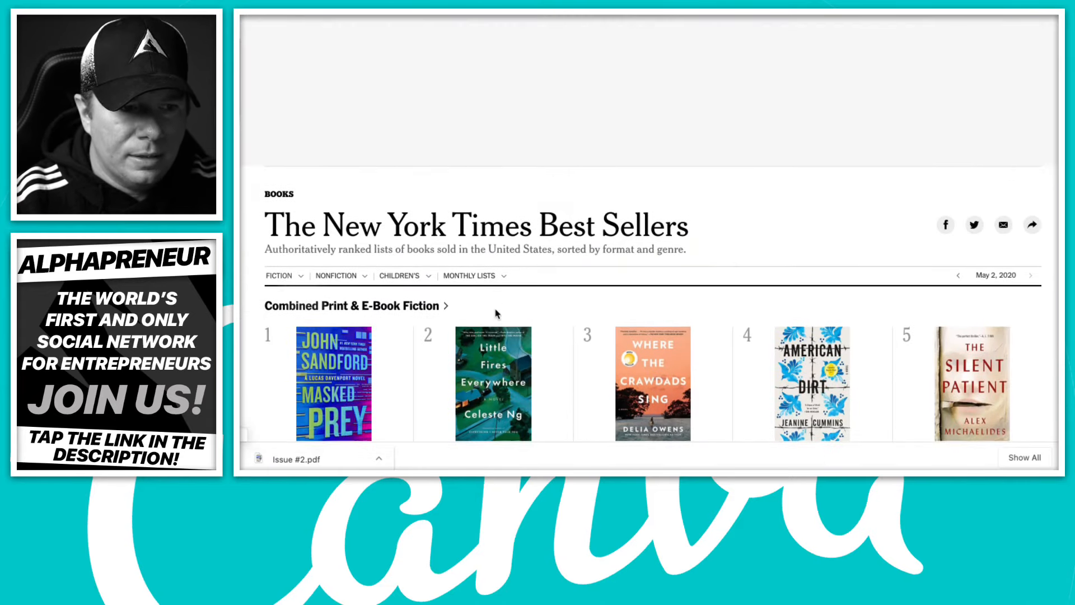
- Examine the book covers in the fiction and nonfiction best-seller lists, down to Hardcover Nonfiction, for cover design ideas
scroll(496, 313, "down", 2)
scroll(502, 312, "down", 3)
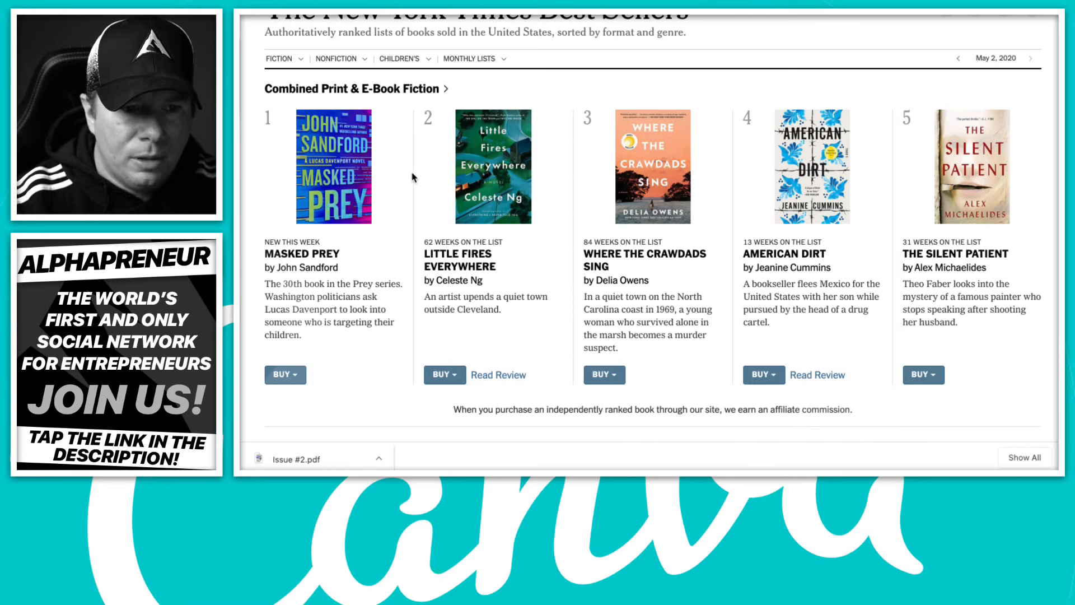
scroll(930, 185, "down", 5)
scroll(919, 183, "down", 2)
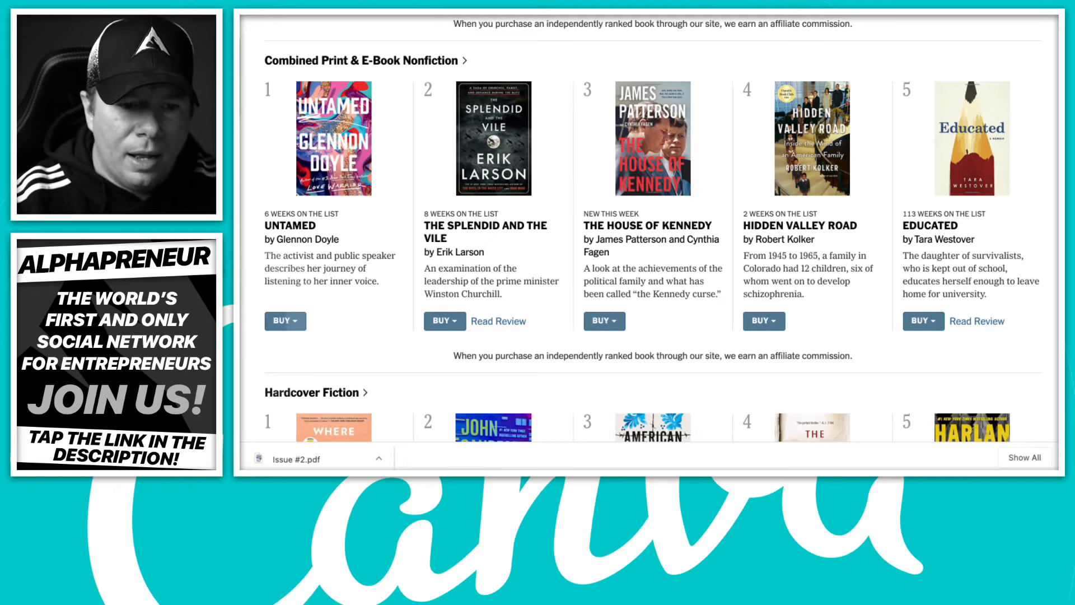
scroll(888, 129, "down", 6)
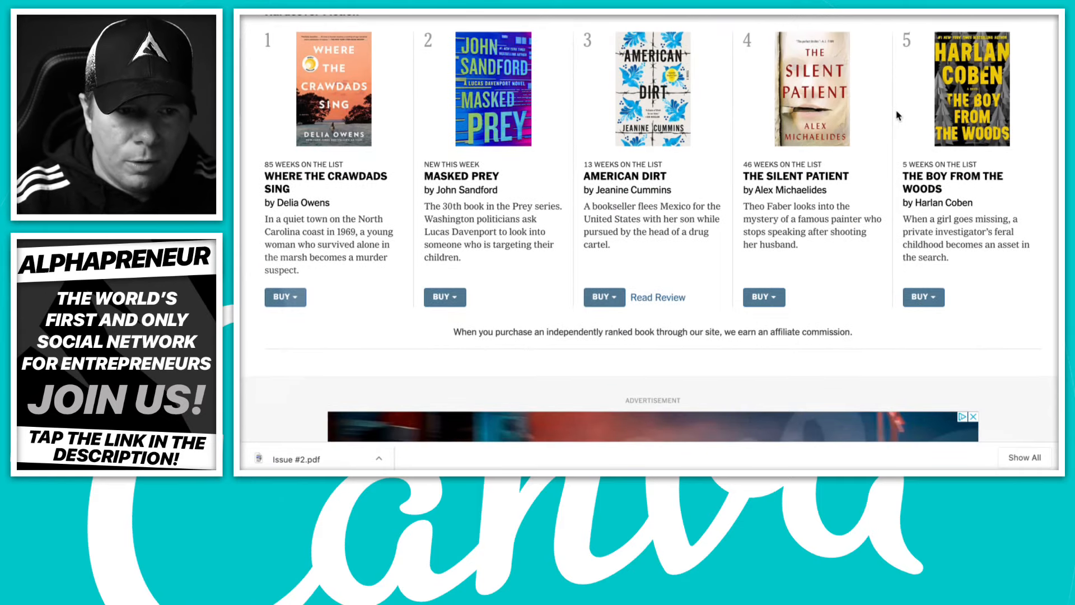
scroll(896, 115, "down", 3)
scroll(897, 117, "down", 6)
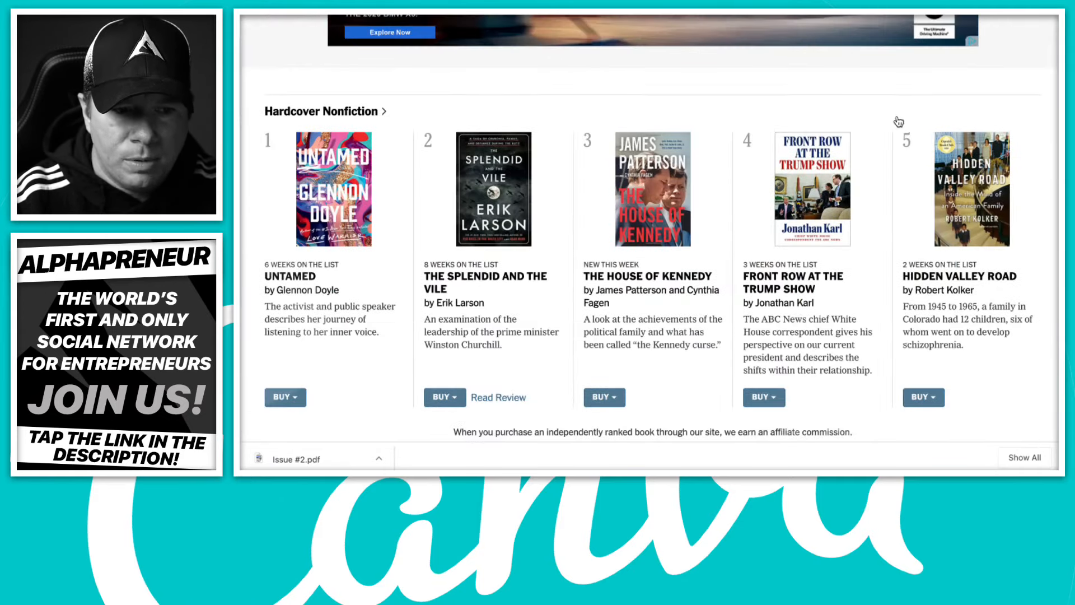
scroll(898, 120, "down", 1)
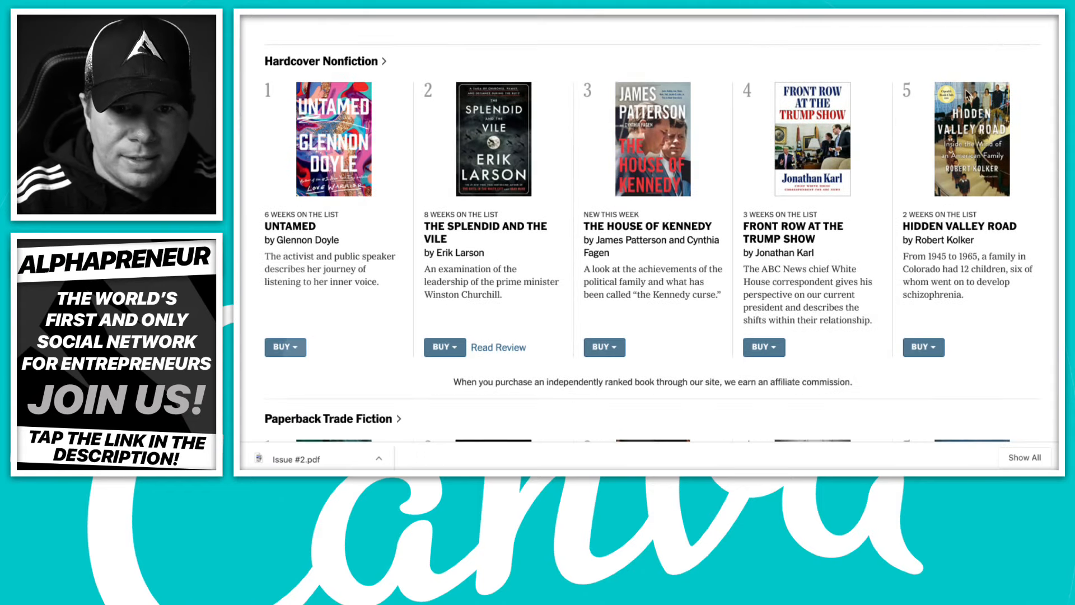